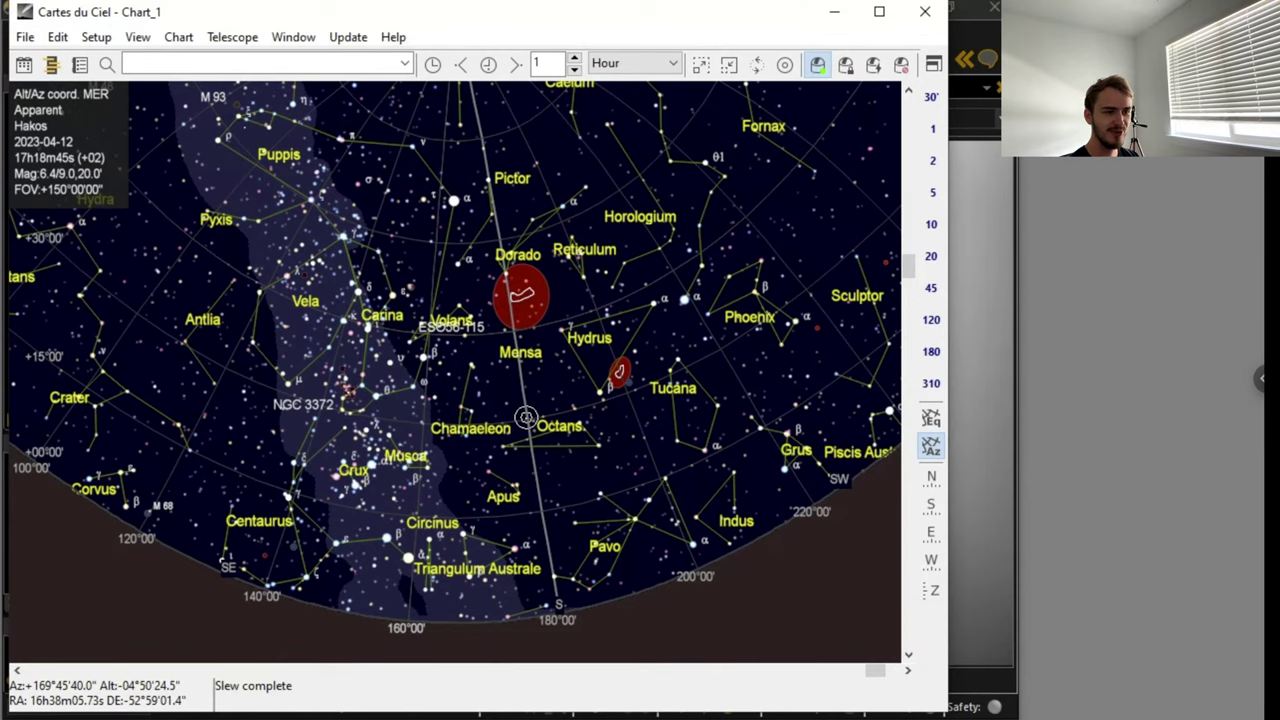
- Switch to PHD2 Guiding and start looping exposures with the guide camera
key("alt+Tab")
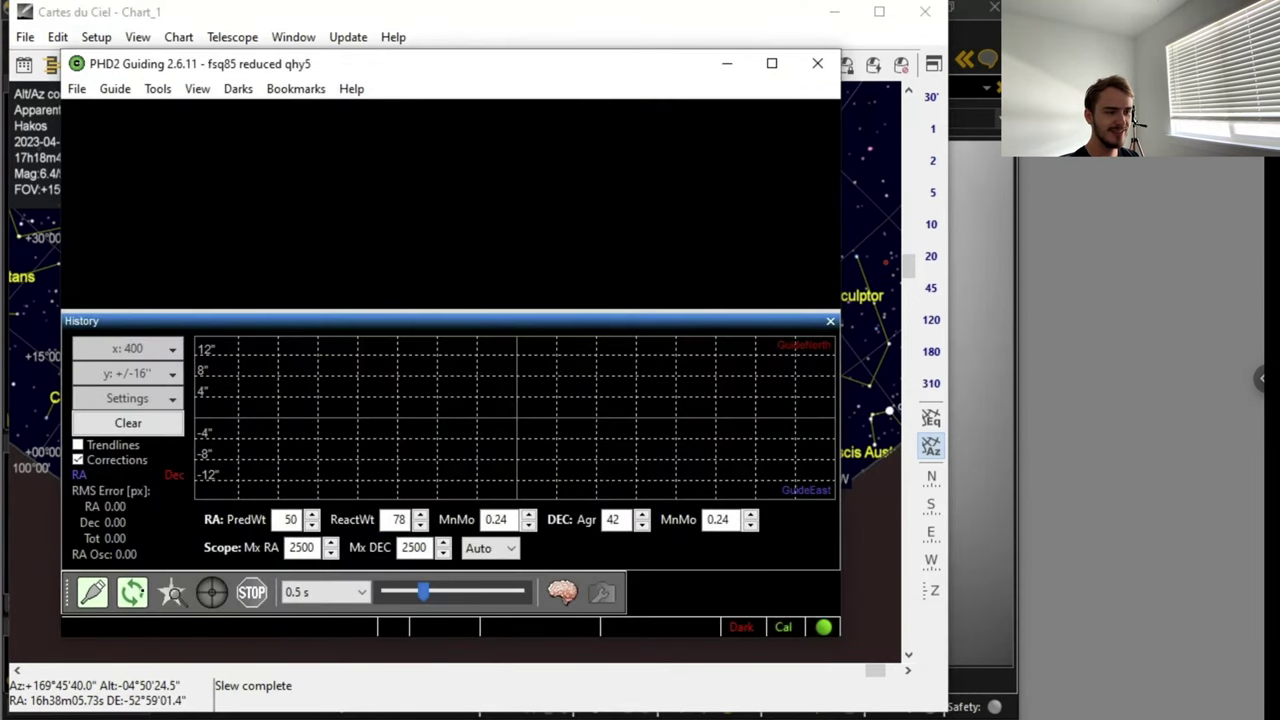
left_click(132, 592)
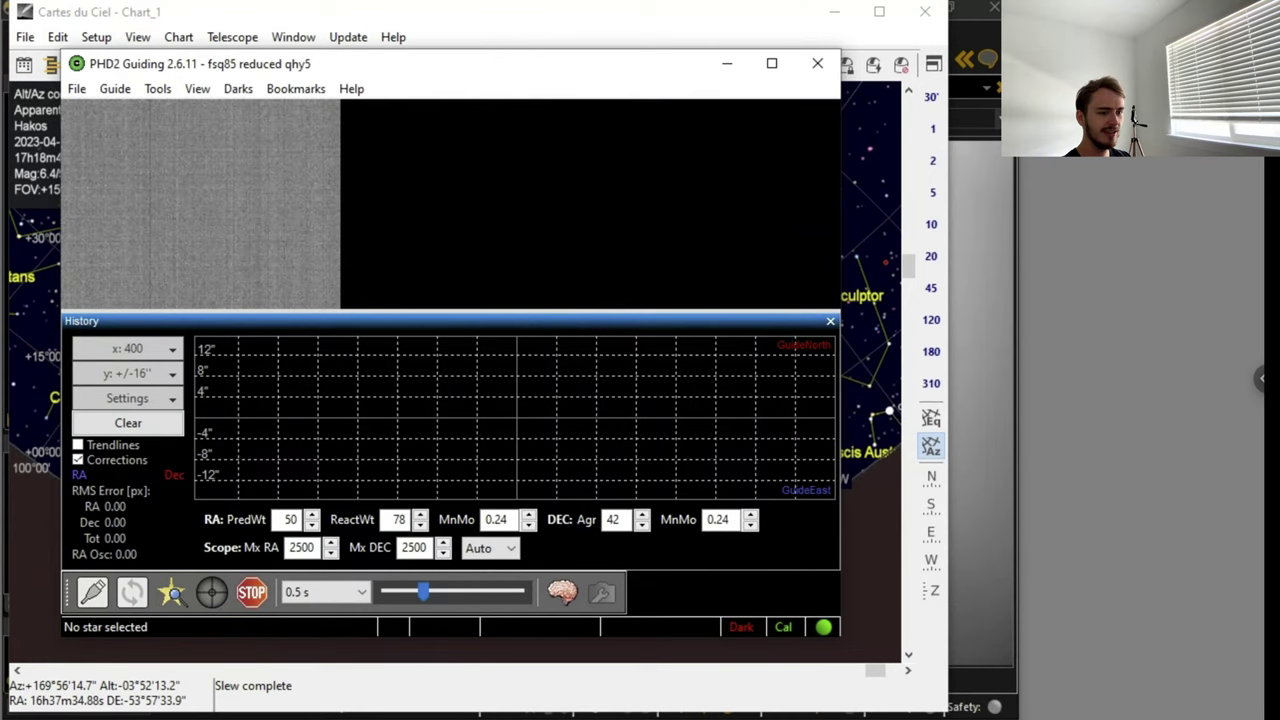
- Switch to Sequence Generator Pro and open the Alnitak flat box's shutter in the control panel
left_click(490, 718)
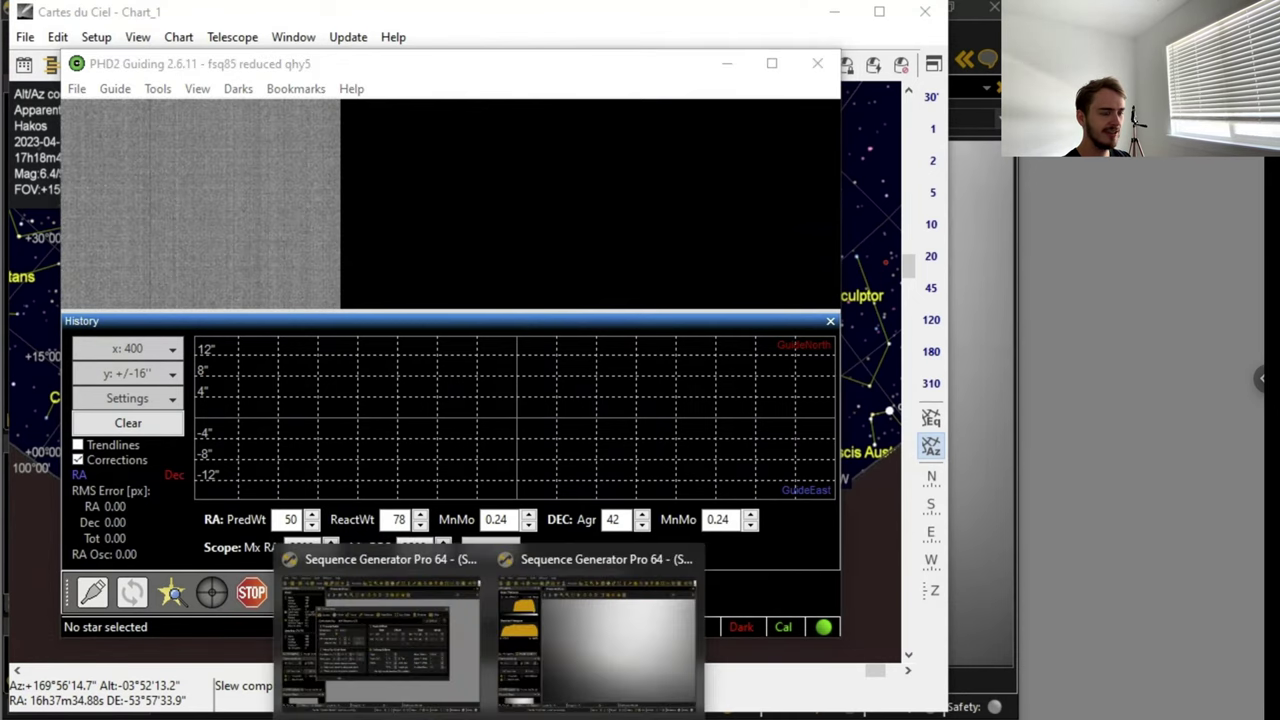
left_click(555, 663)
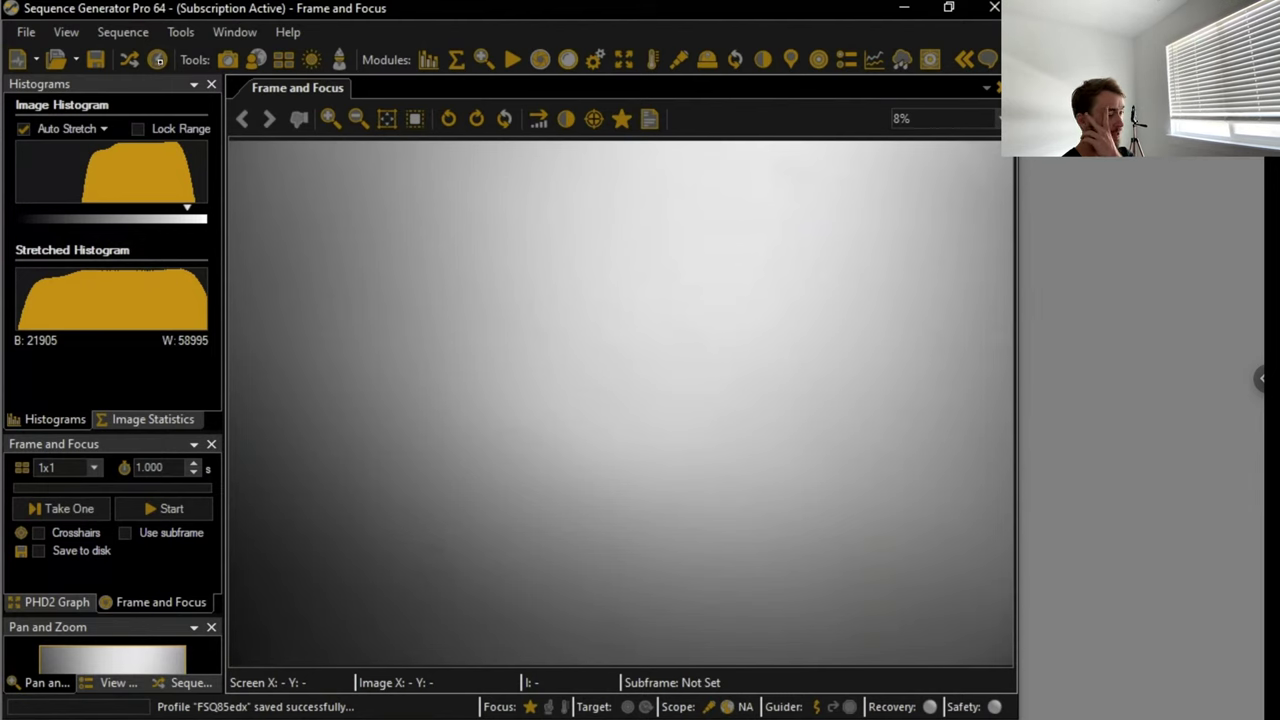
left_click(157, 59)
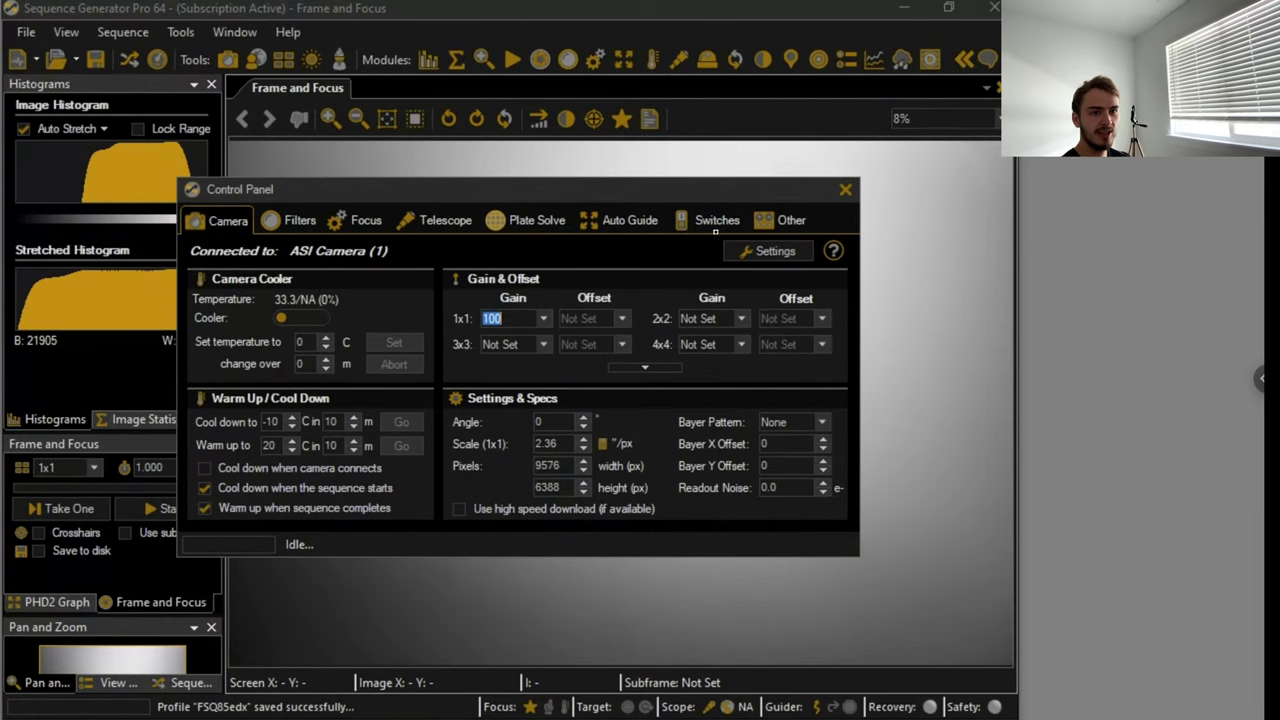
left_click(762, 221)
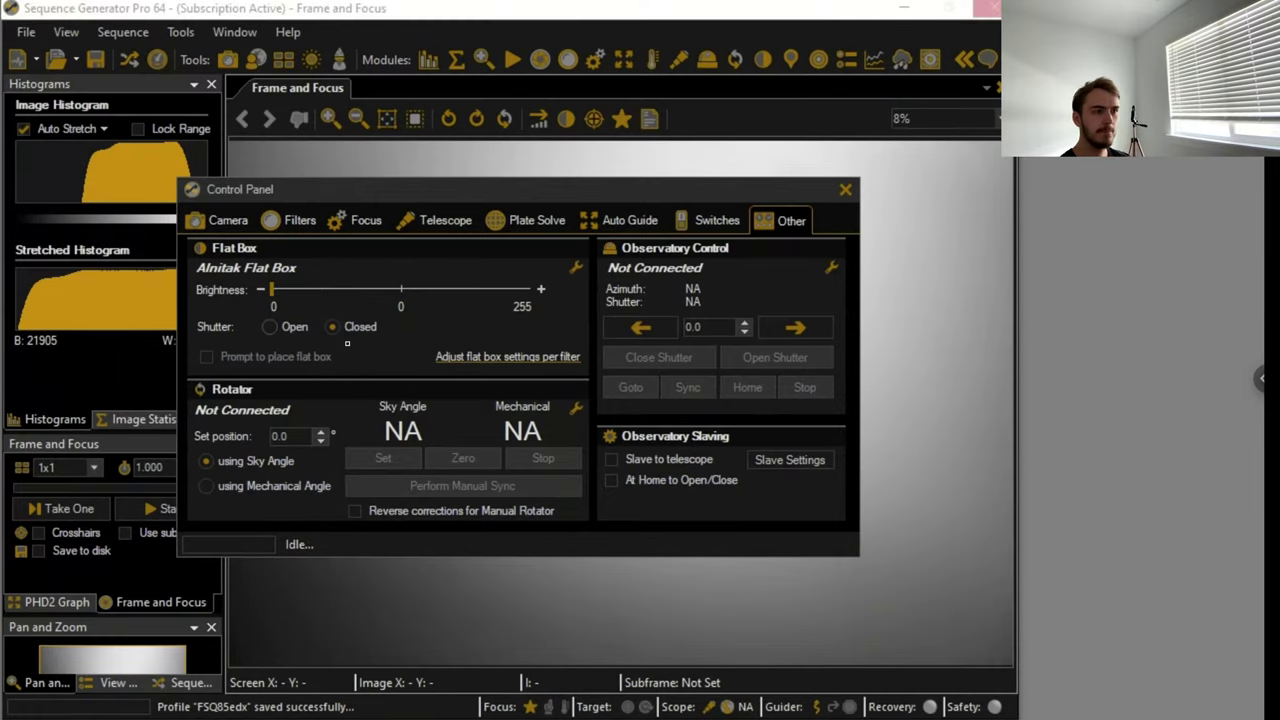
key("Escape")
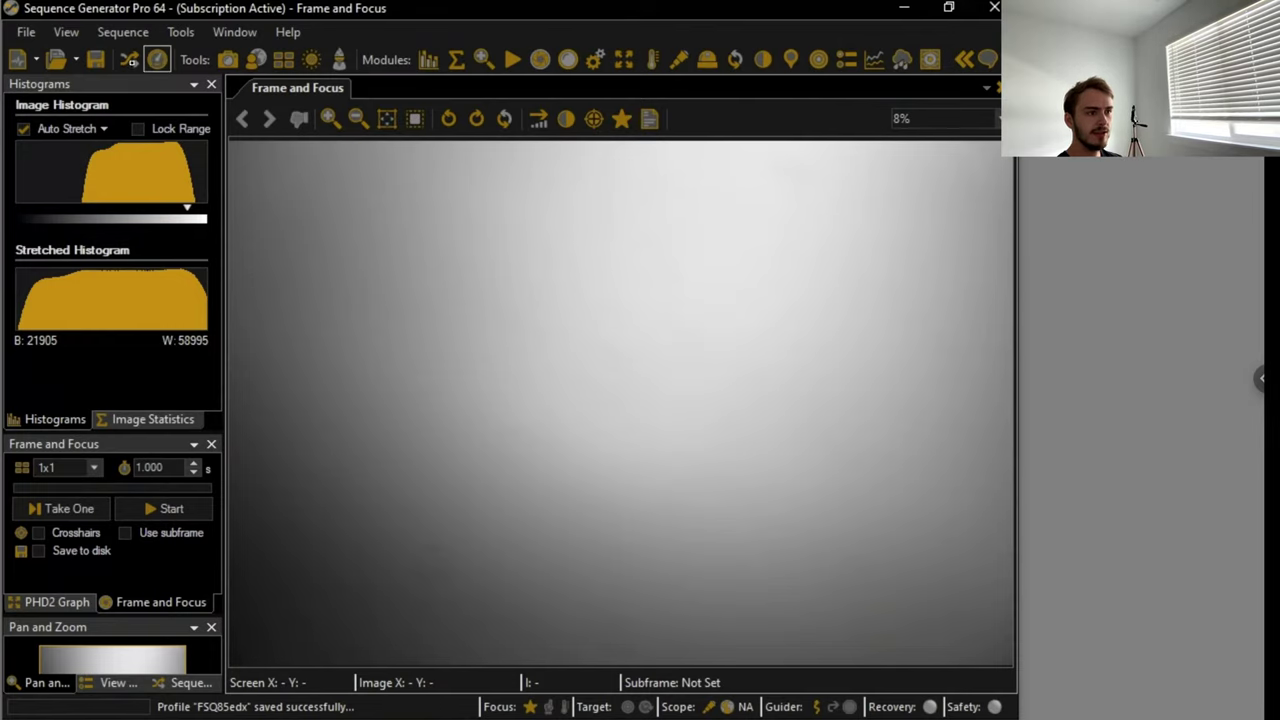
- Expand the sequencer's full equipment list to check the connected devices, including the flat box
left_click(131, 60)
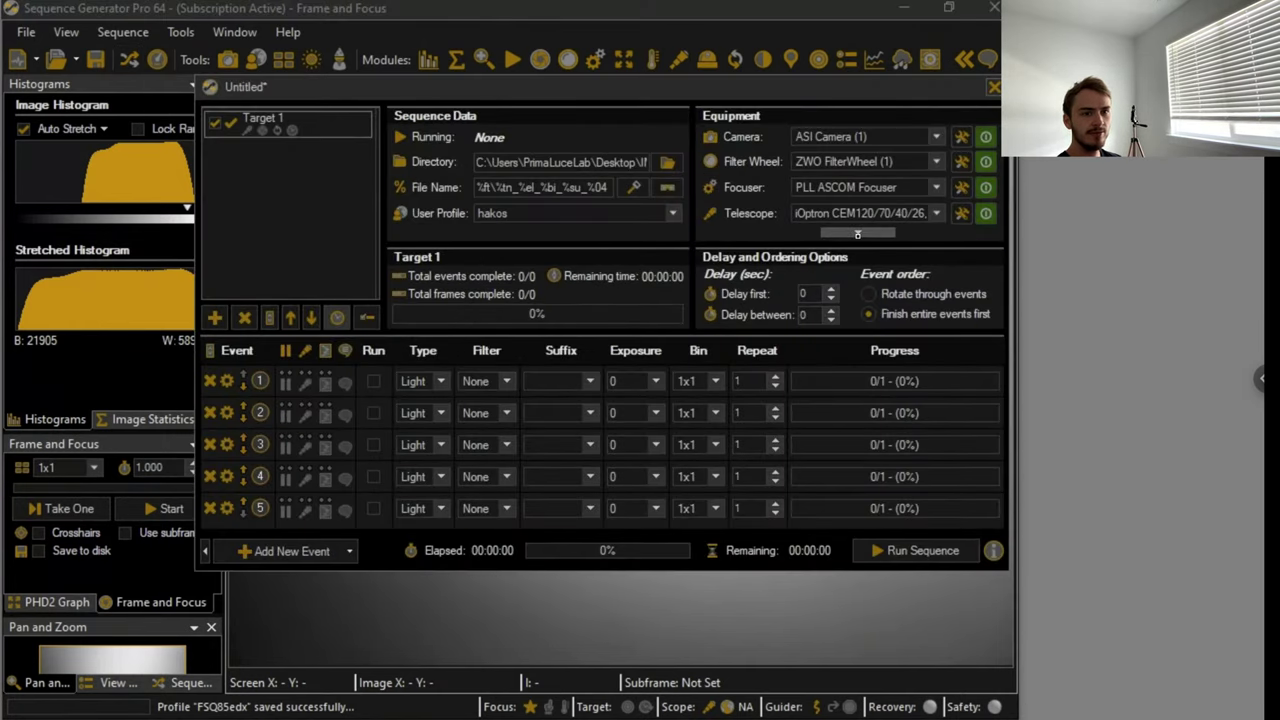
left_click(856, 233)
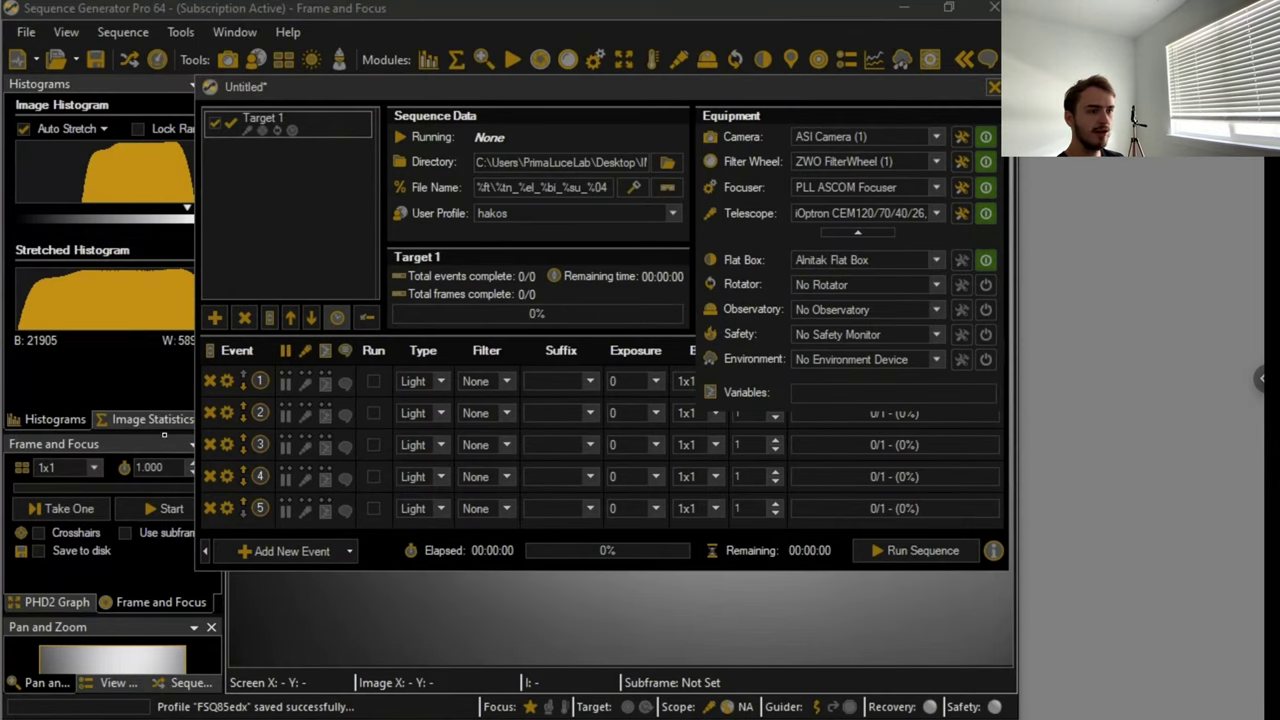
left_click(993, 87)
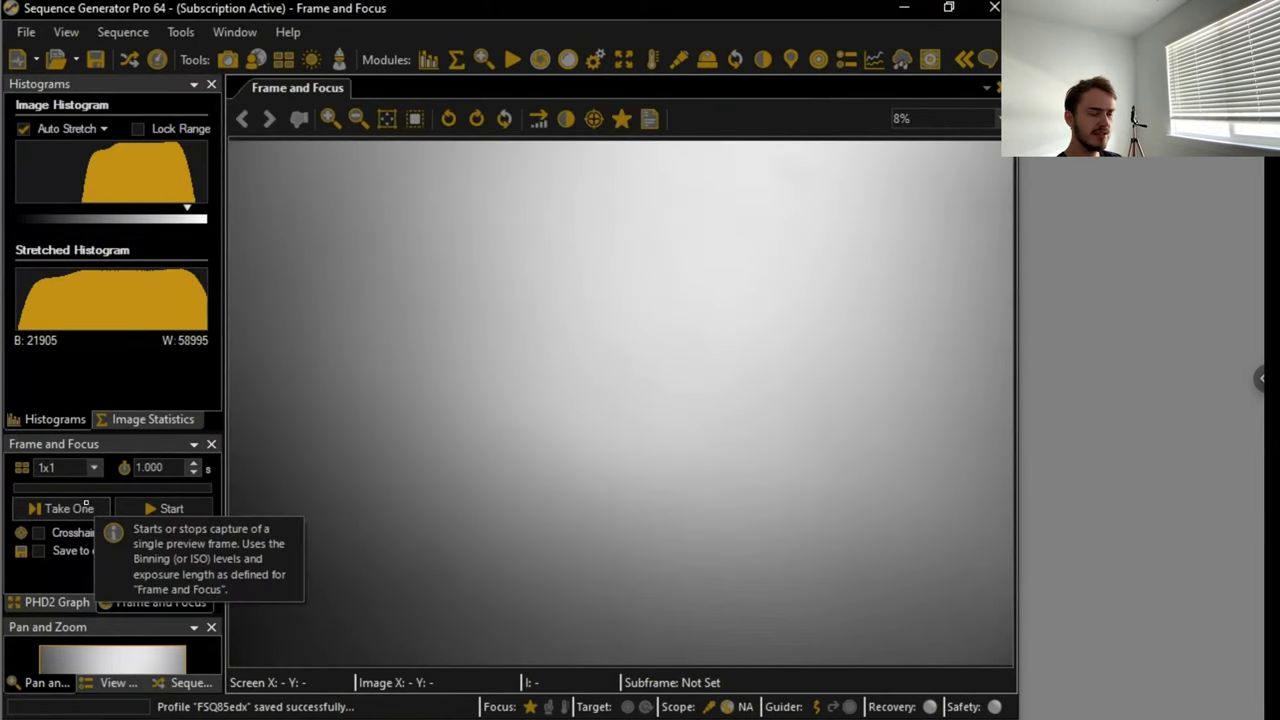
- Capture a single 1-second preview frame at 1x1 binning and check the live guide camera image in PHD2 Guiding
left_click(102, 508)
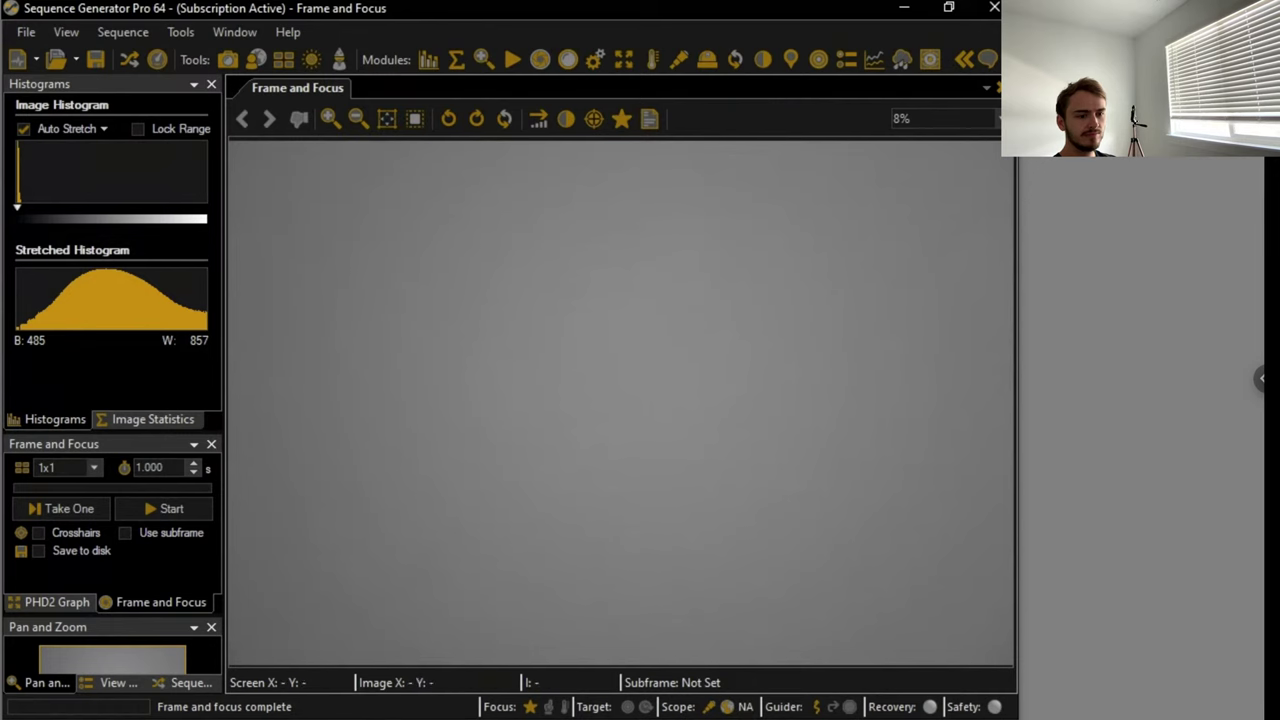
key("alt+Tab")
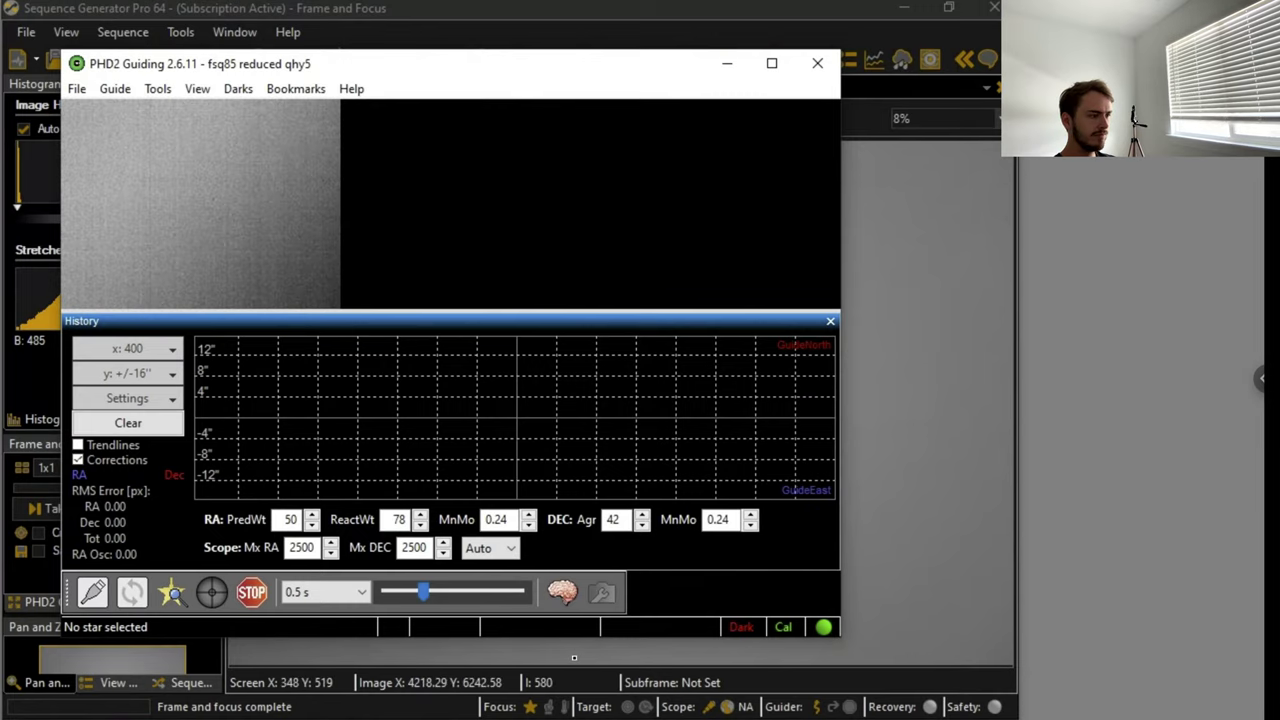
left_click(573, 657)
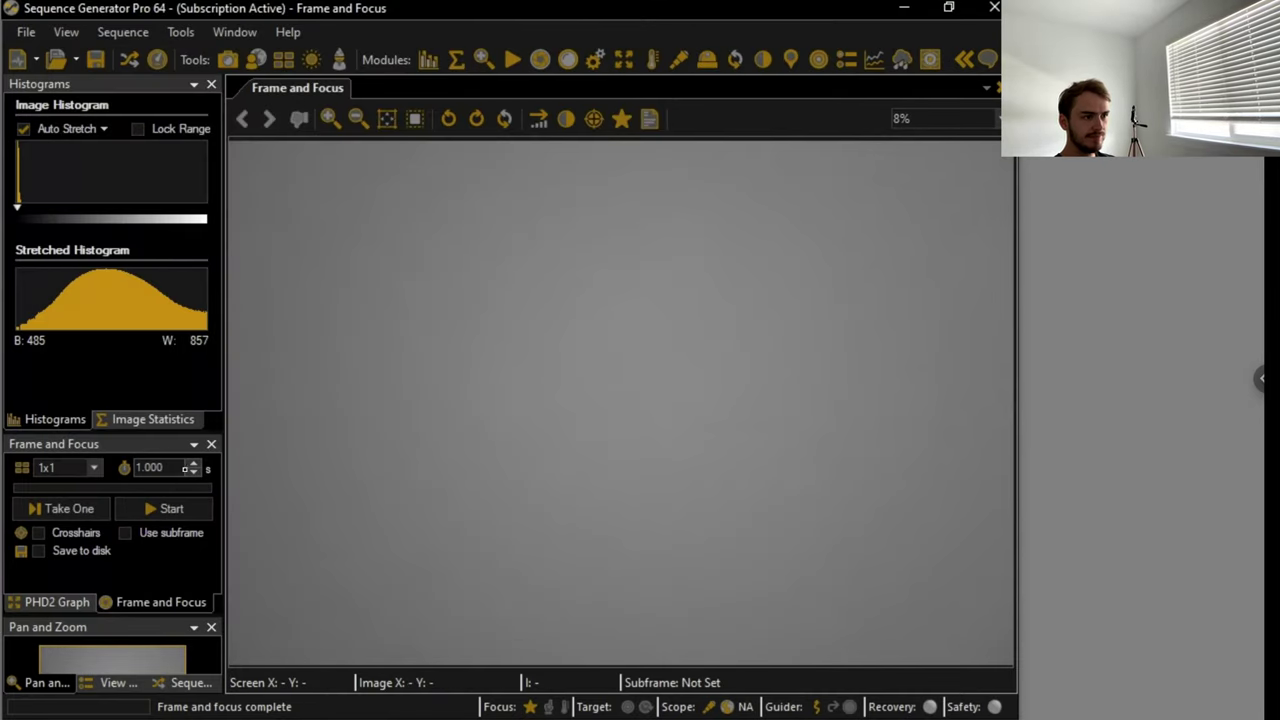
- Start a single preview capture with the exposure set to 4 seconds, and check the flat box's shutter state meanwhile
left_click(195, 463)
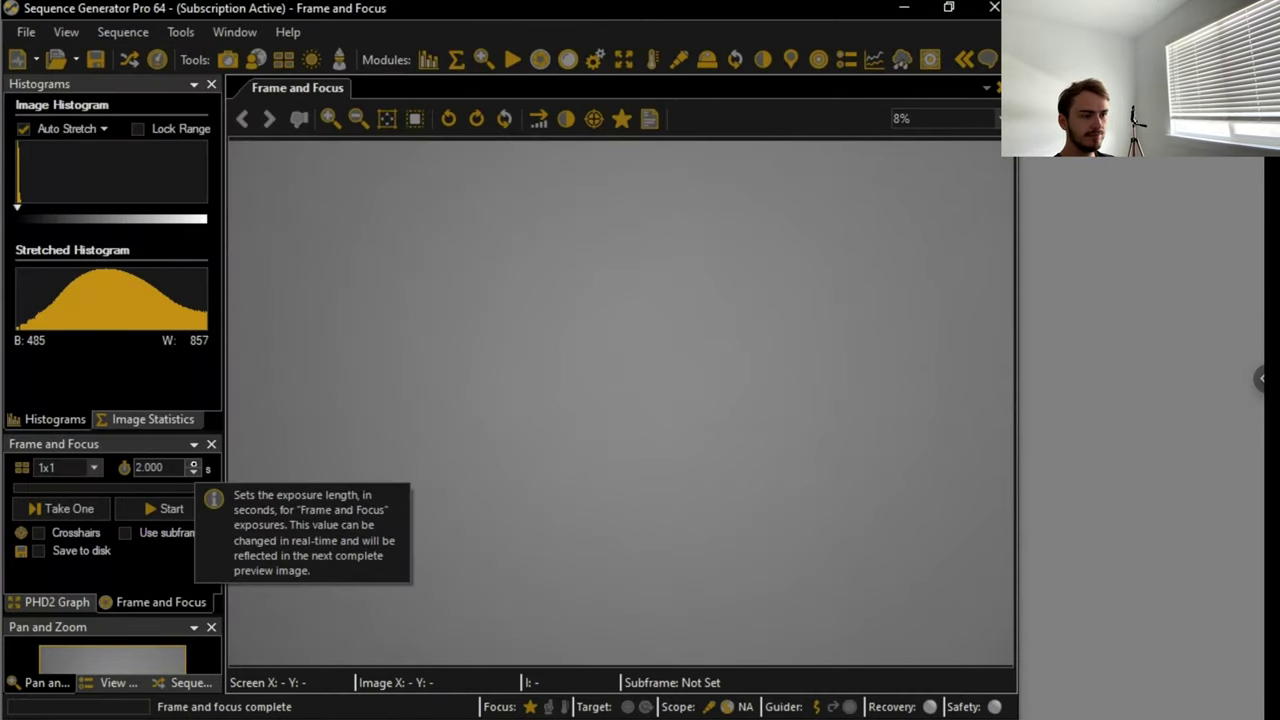
left_click(74, 506)
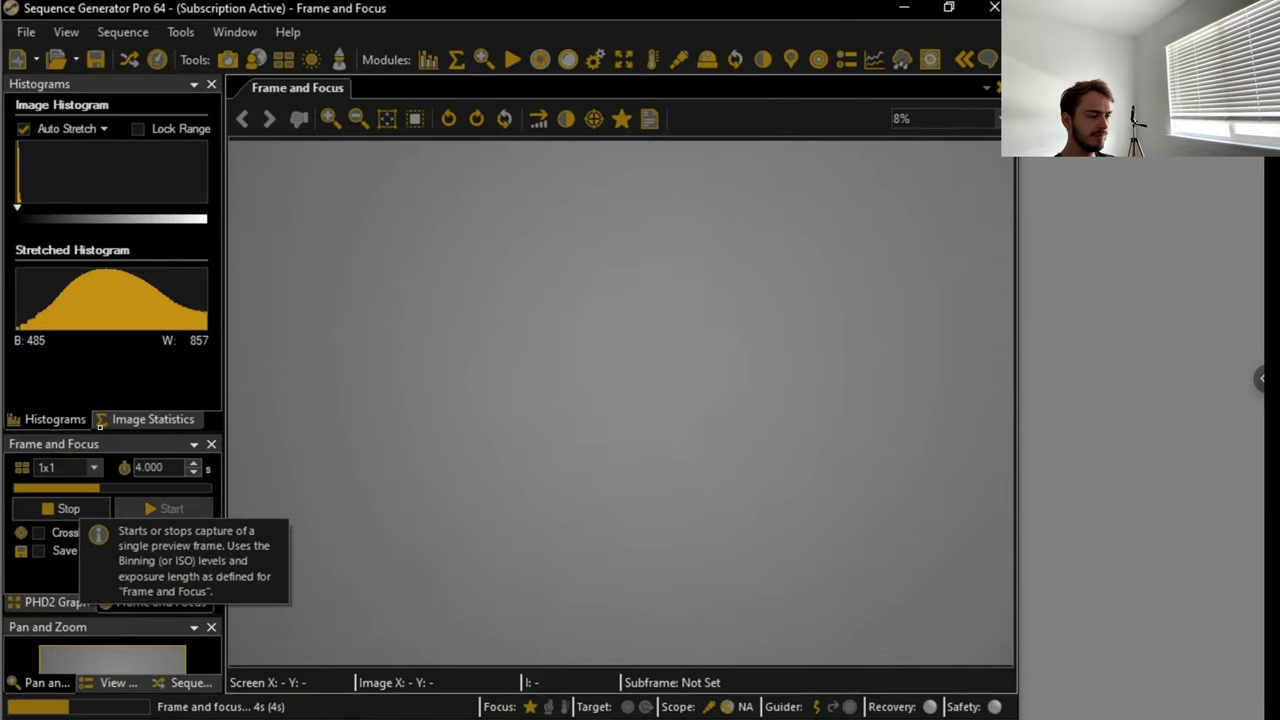
left_click(157, 59)
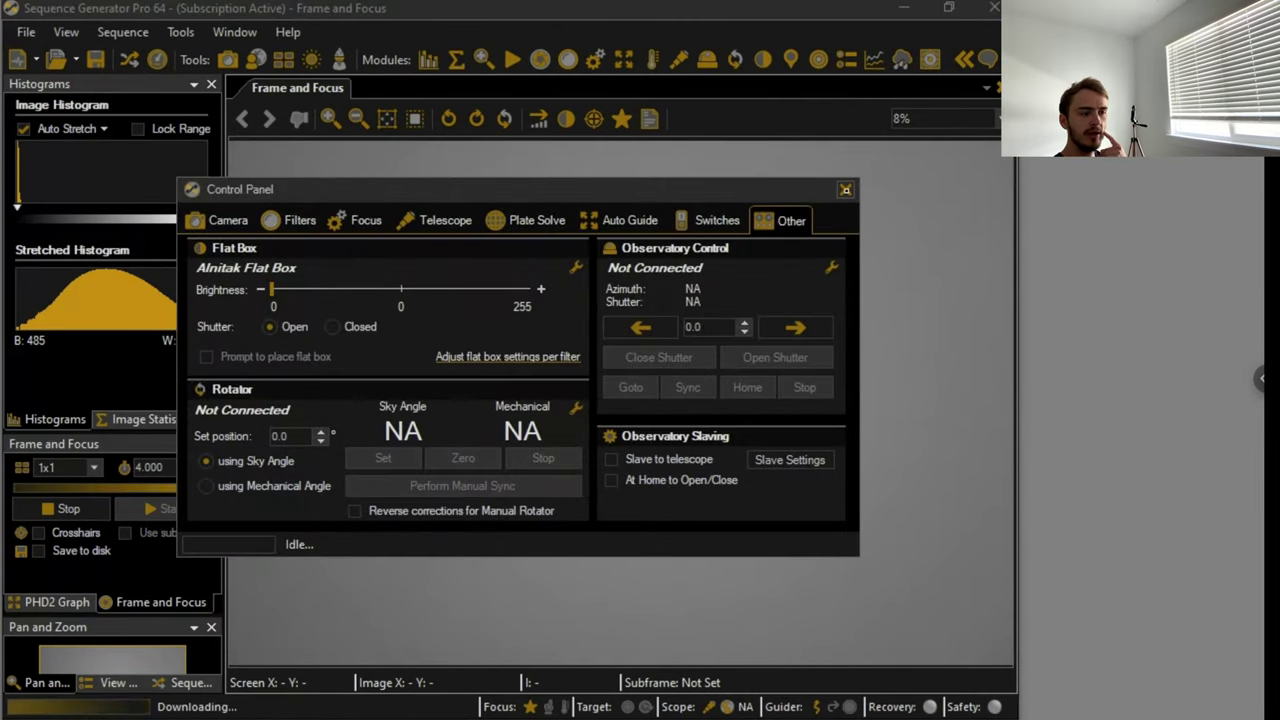
left_click(846, 190)
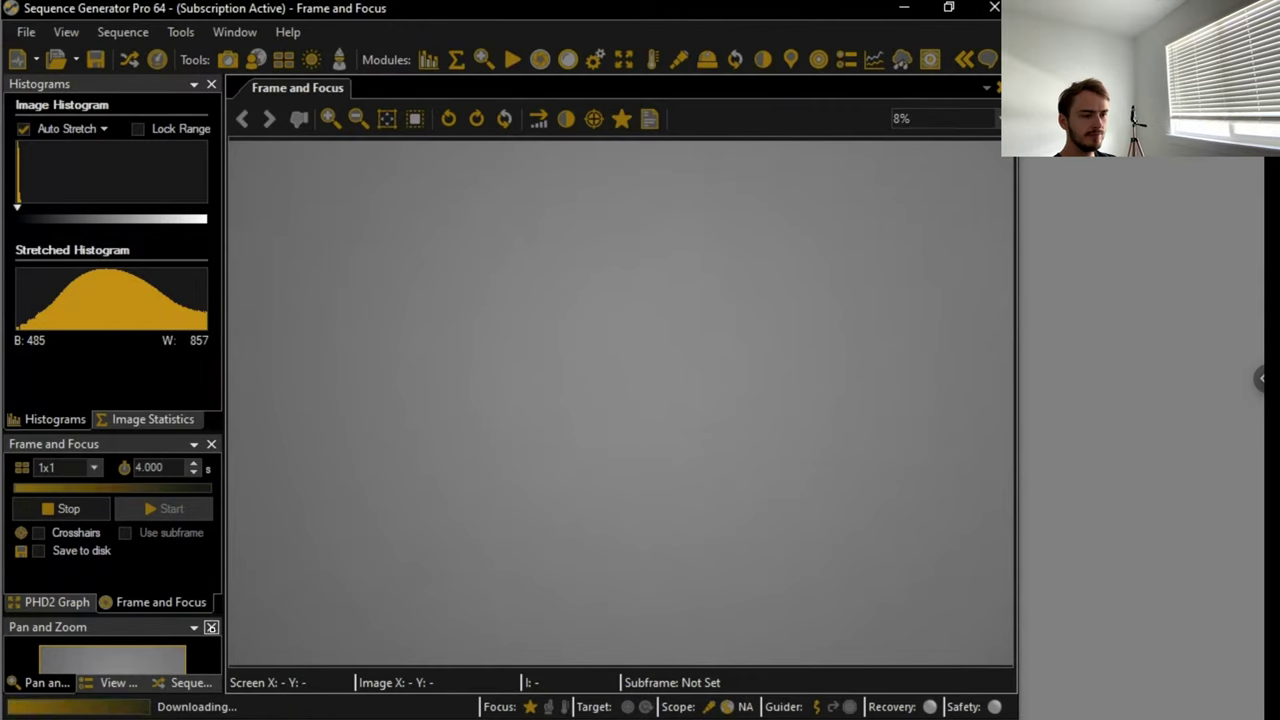
- Remove the Pan and Zoom, View Options and Sequence Summary modules from the workspace
left_click(211, 627)
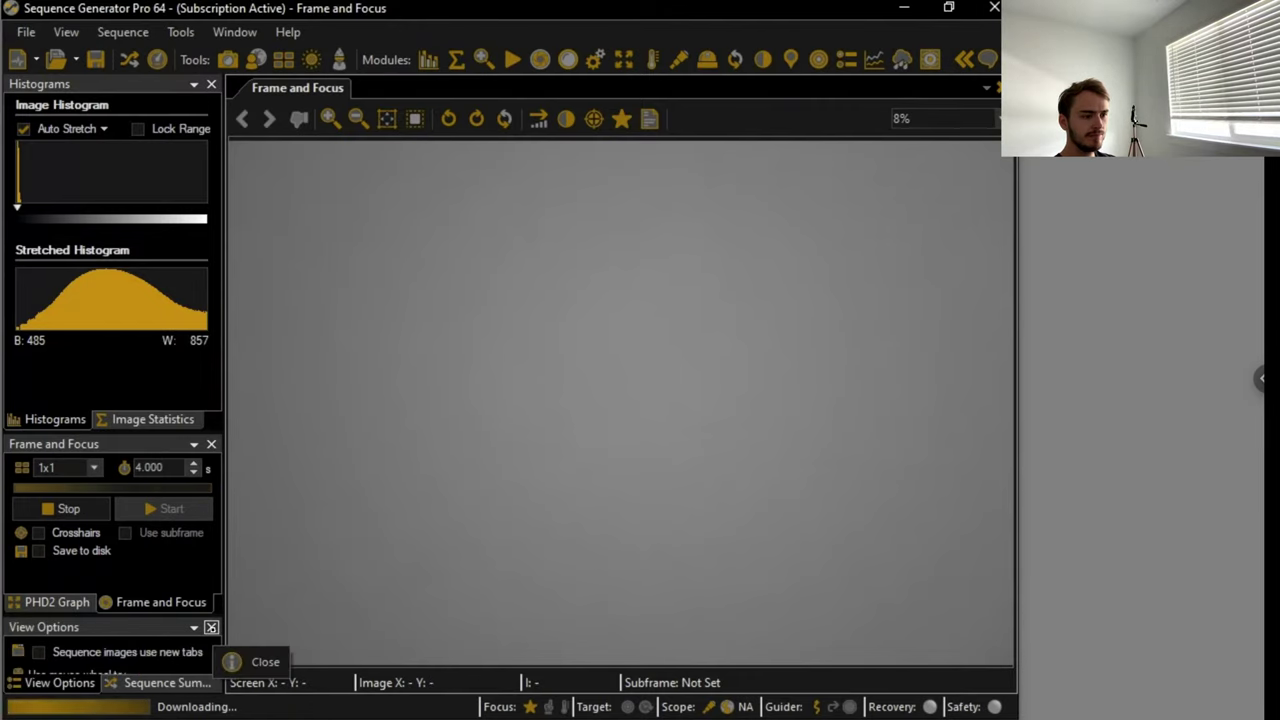
left_click(211, 627)
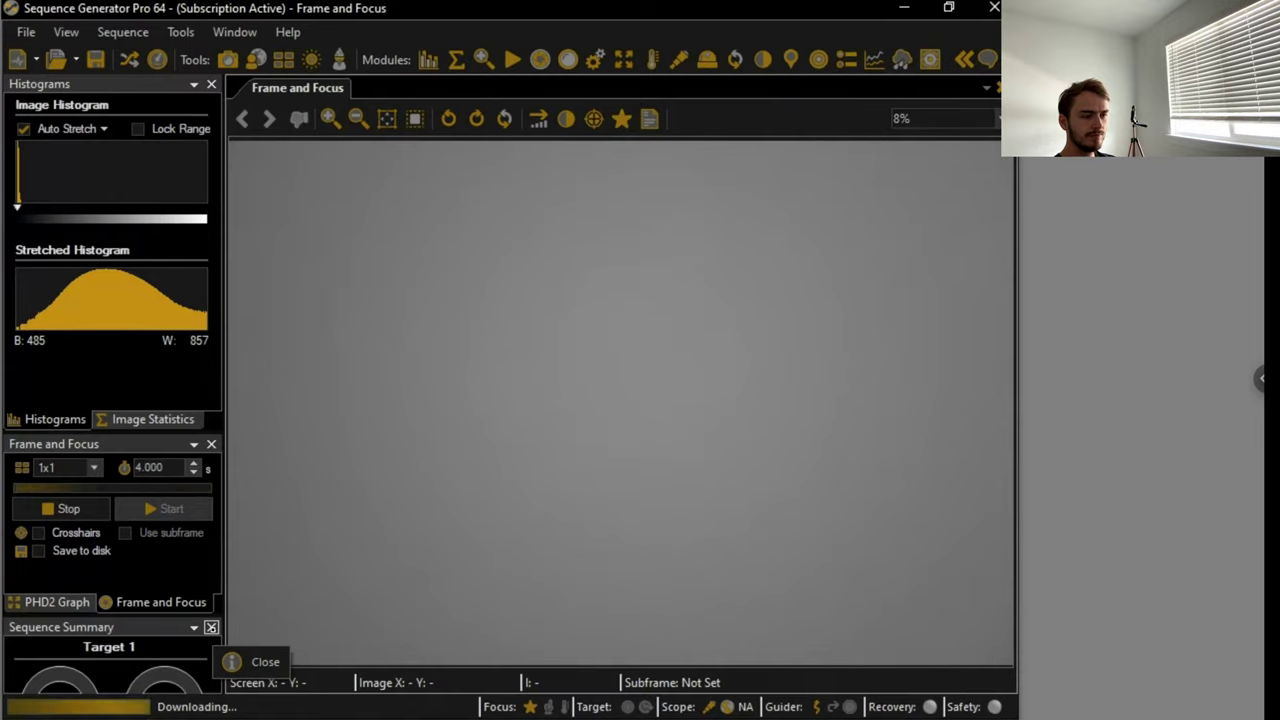
left_click(211, 627)
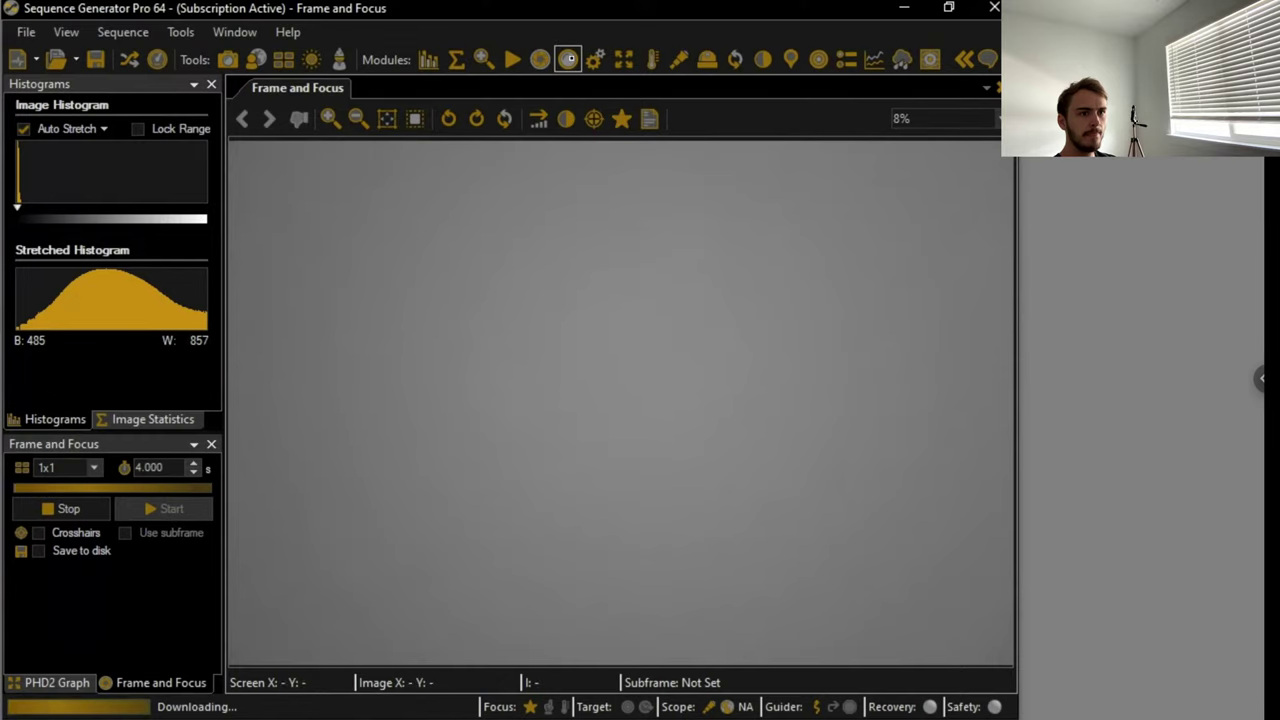
- Show the Filter Wheel module to check the current filter and abort the 4-second preview capture
left_click(567, 59)
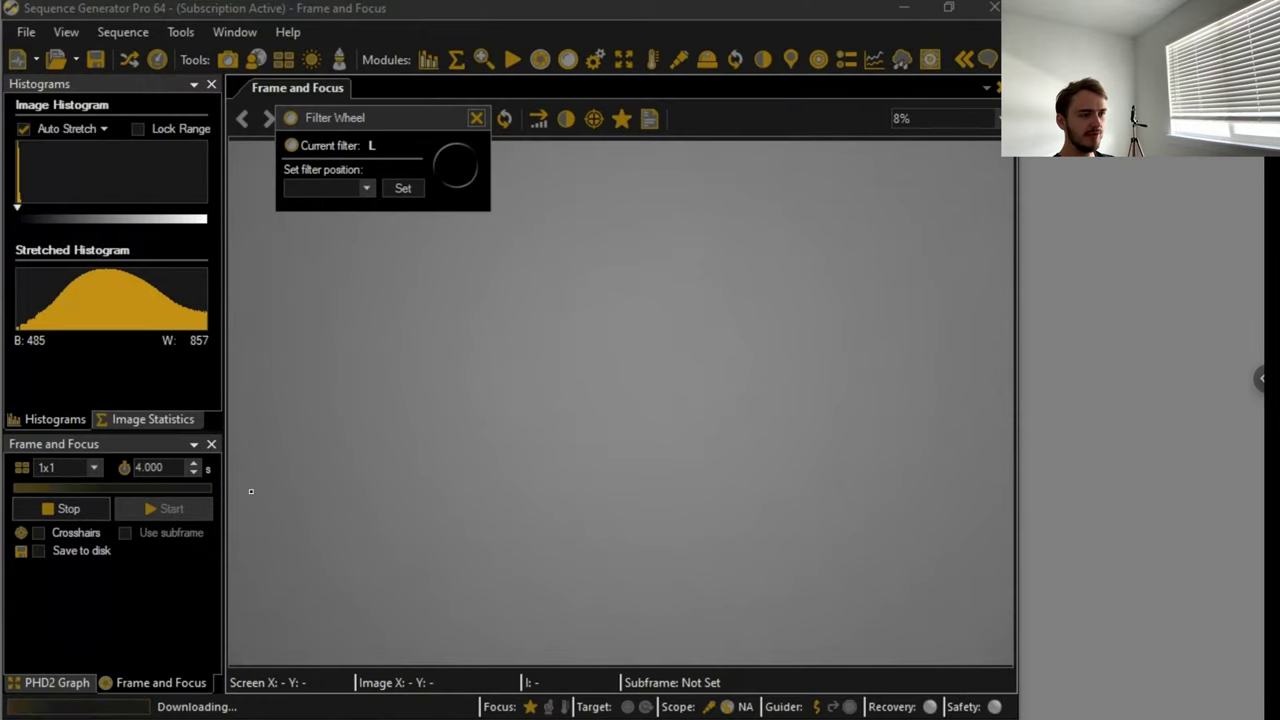
left_click(68, 509)
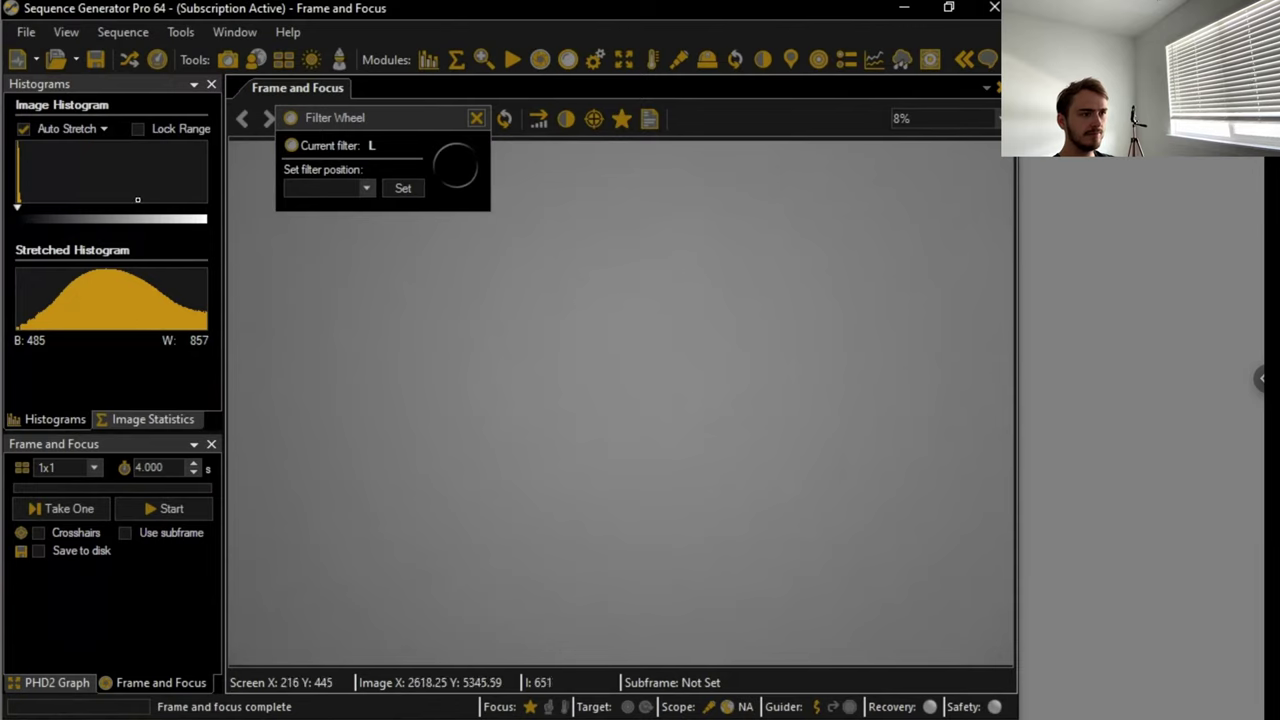
- Reconnect the ASI camera and ZWO filter wheel in the sequencer, accepting the camera's High Gain preset with gain 100
left_click(130, 60)
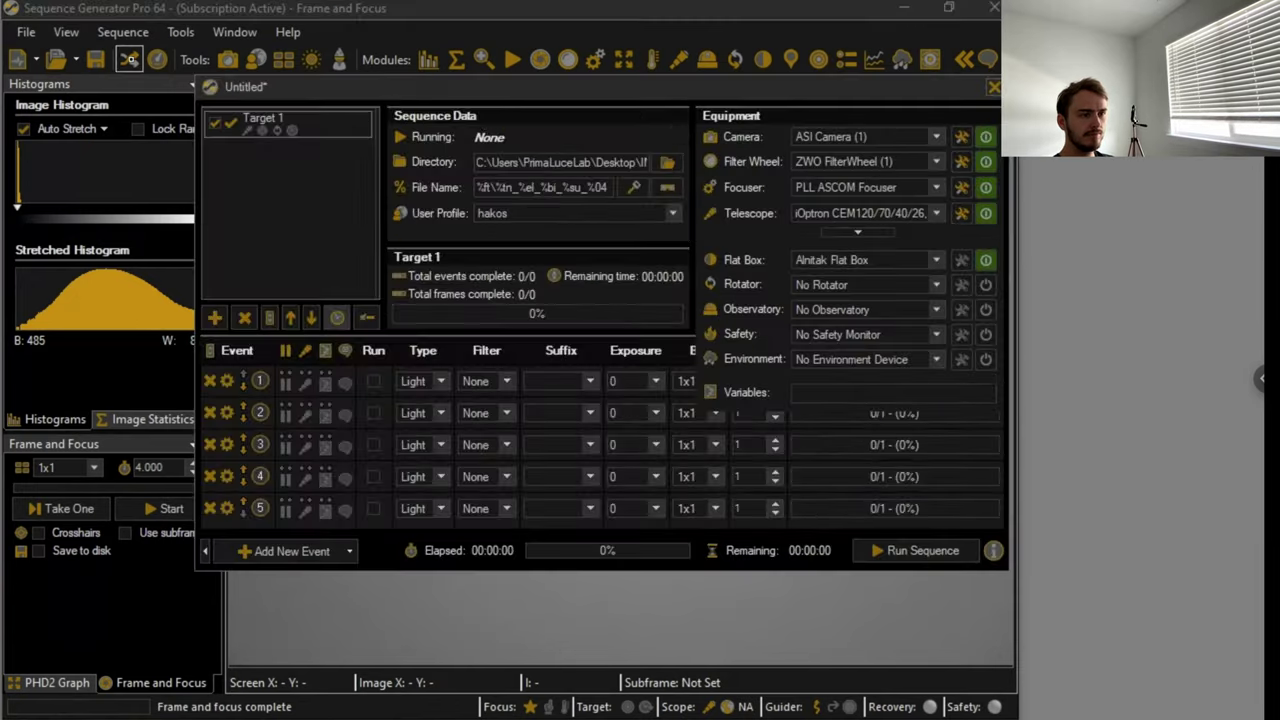
left_click(985, 137)
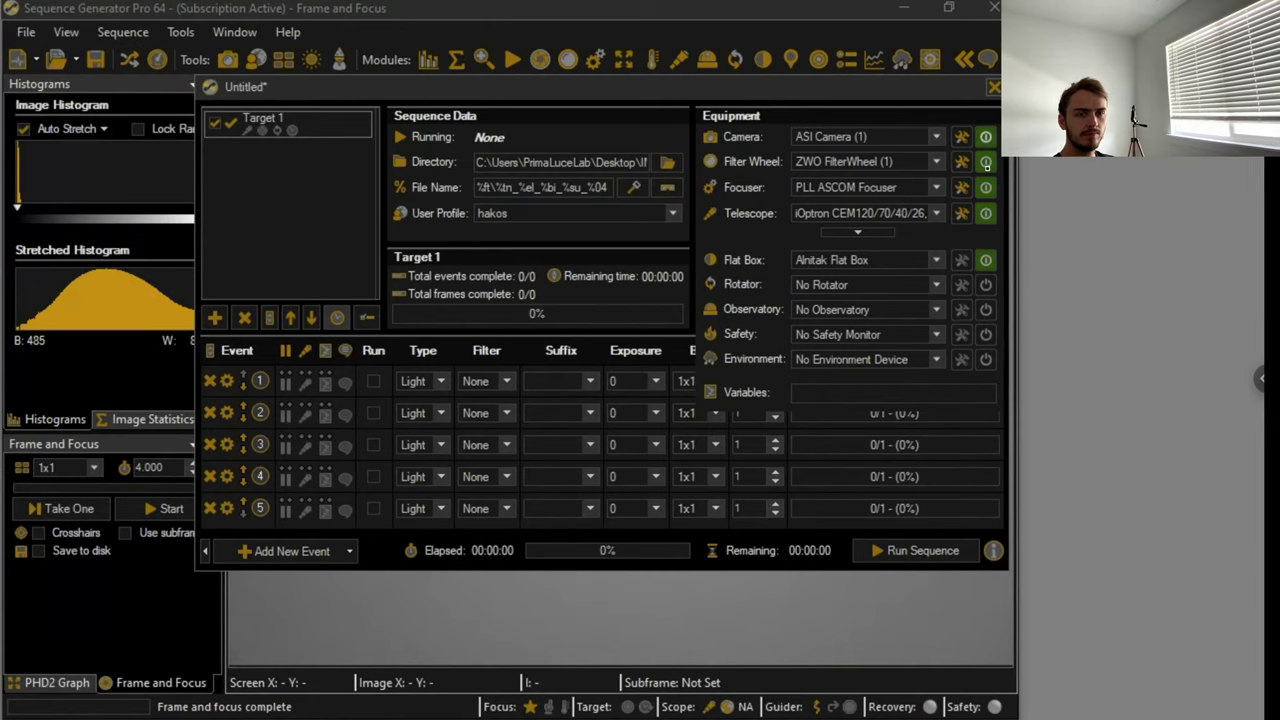
left_click(985, 161)
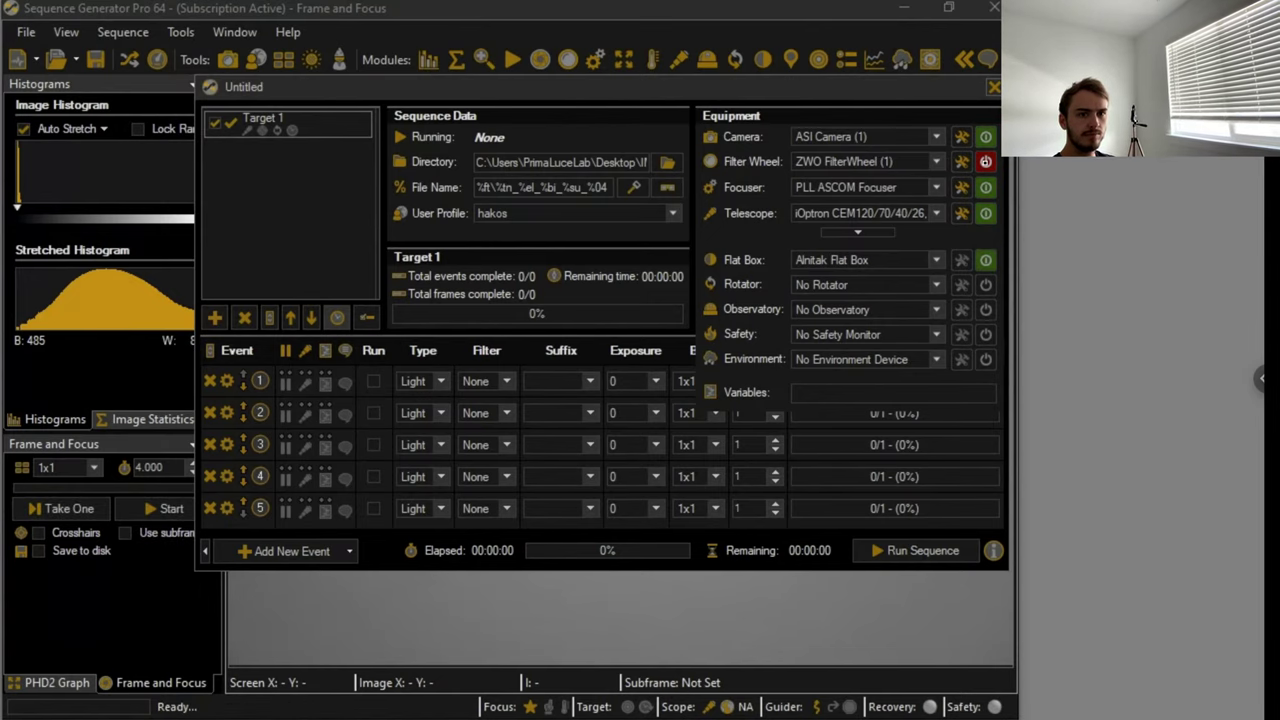
left_click(985, 161)
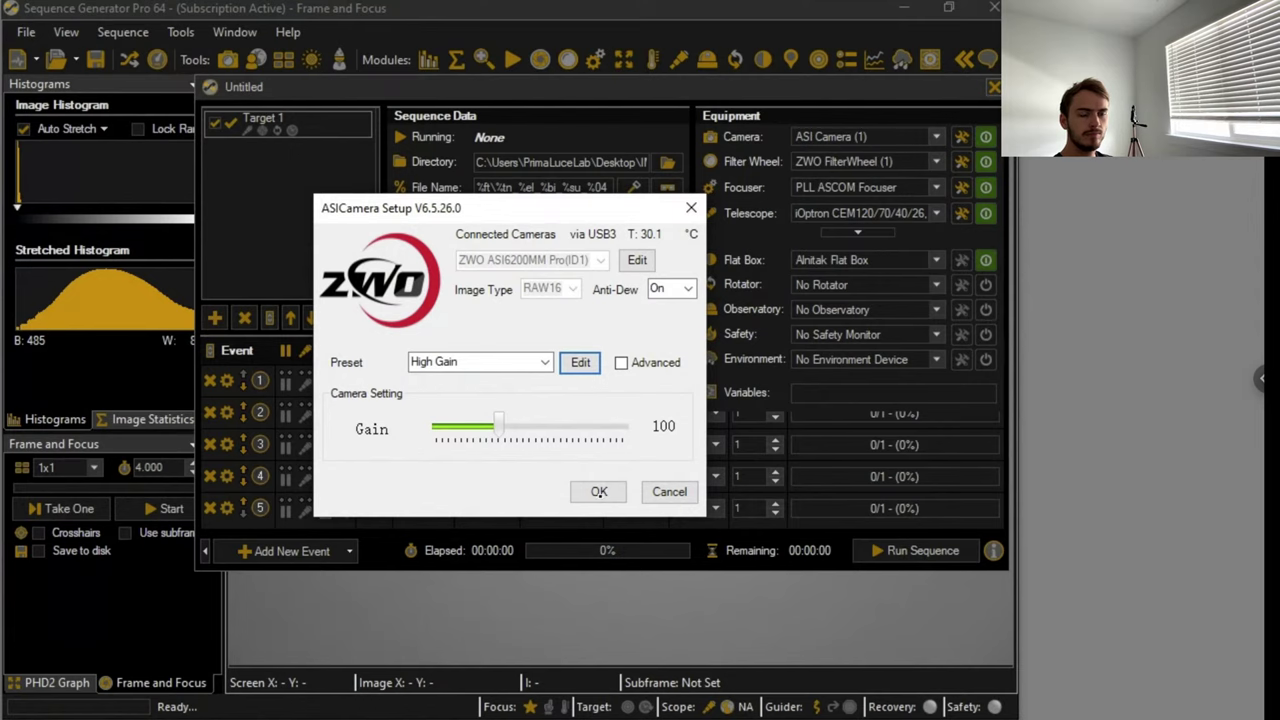
left_click(599, 491)
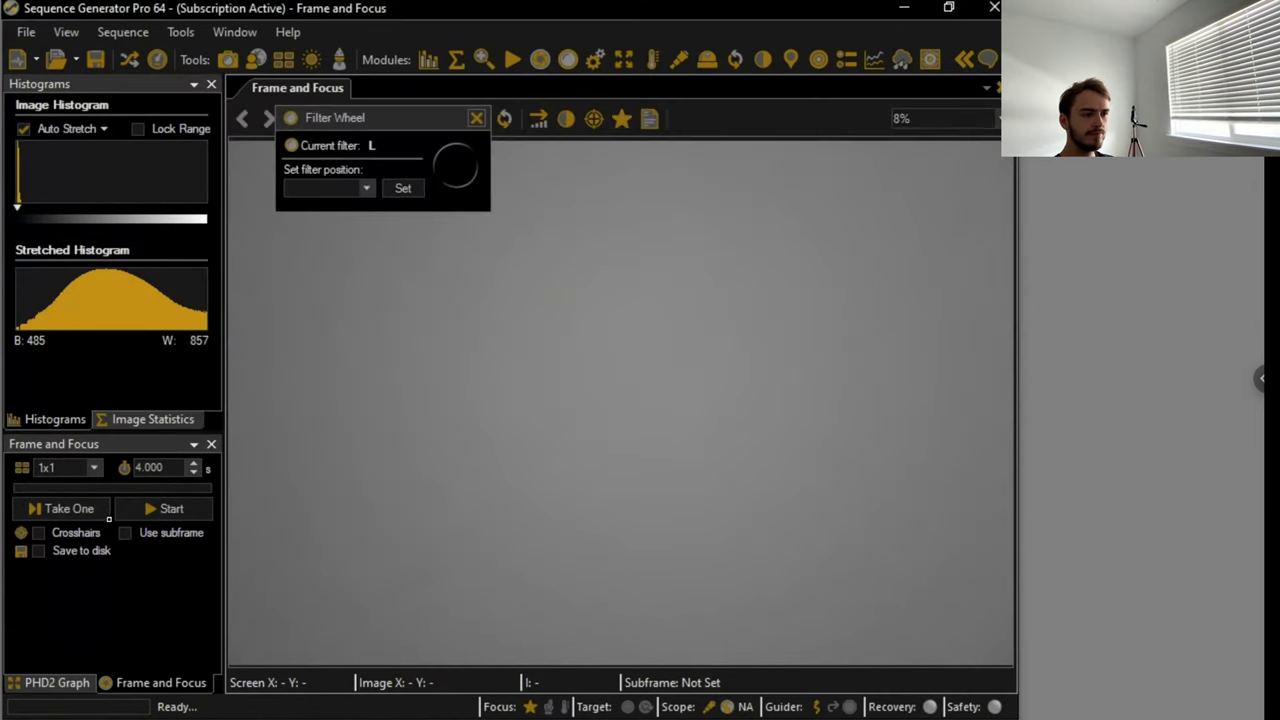
left_click(993, 87)
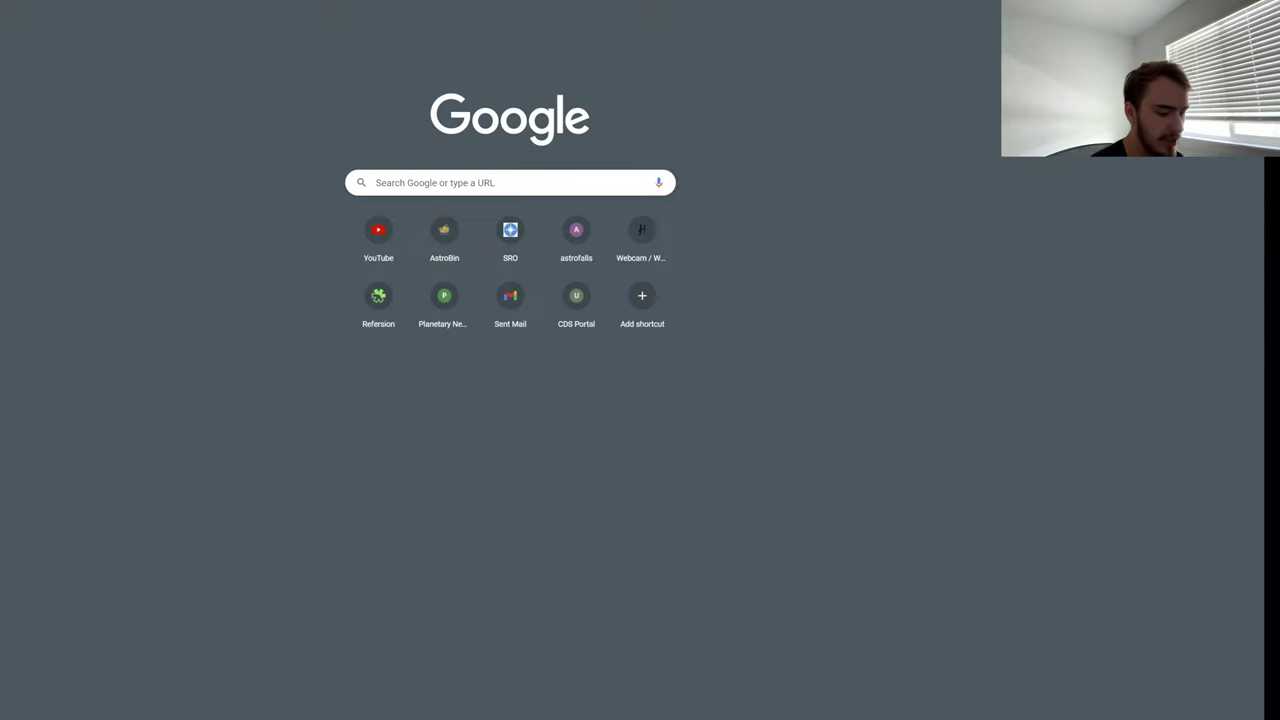
- Switch to the browser and examine the Hakos webcam and all-sky camera images for current sky brightness
key("ctrl+l")
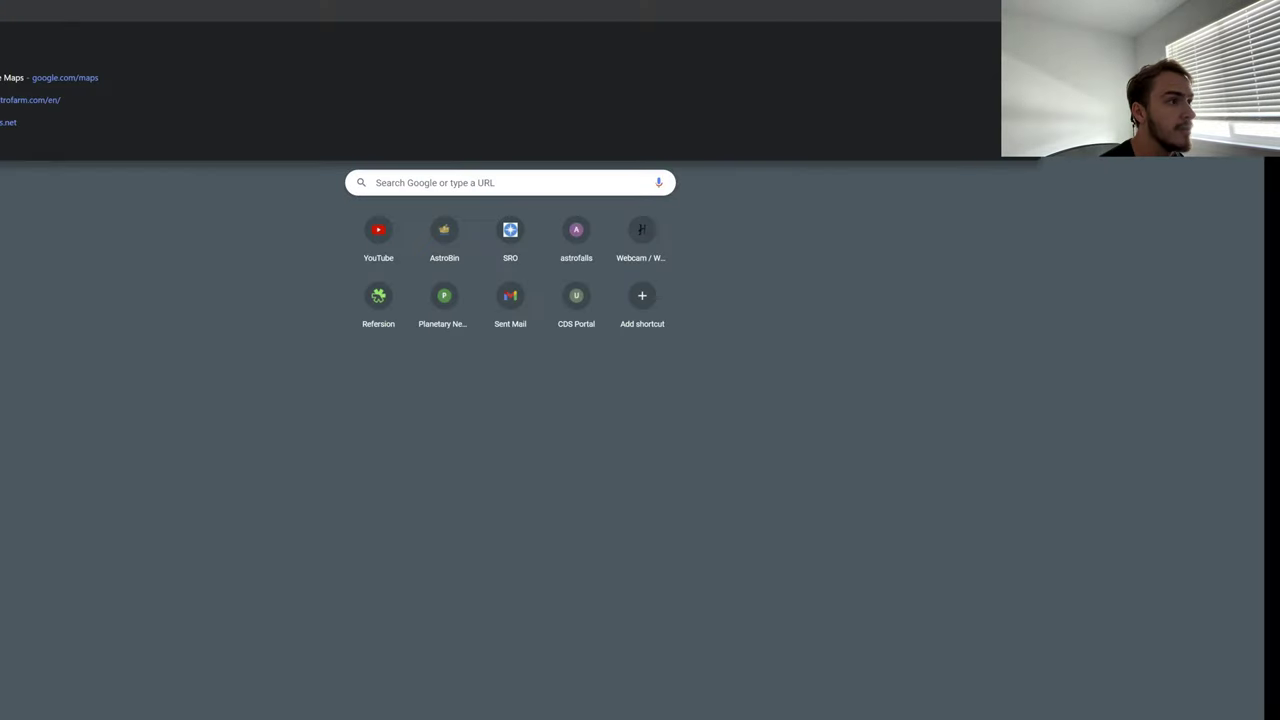
key("Escape")
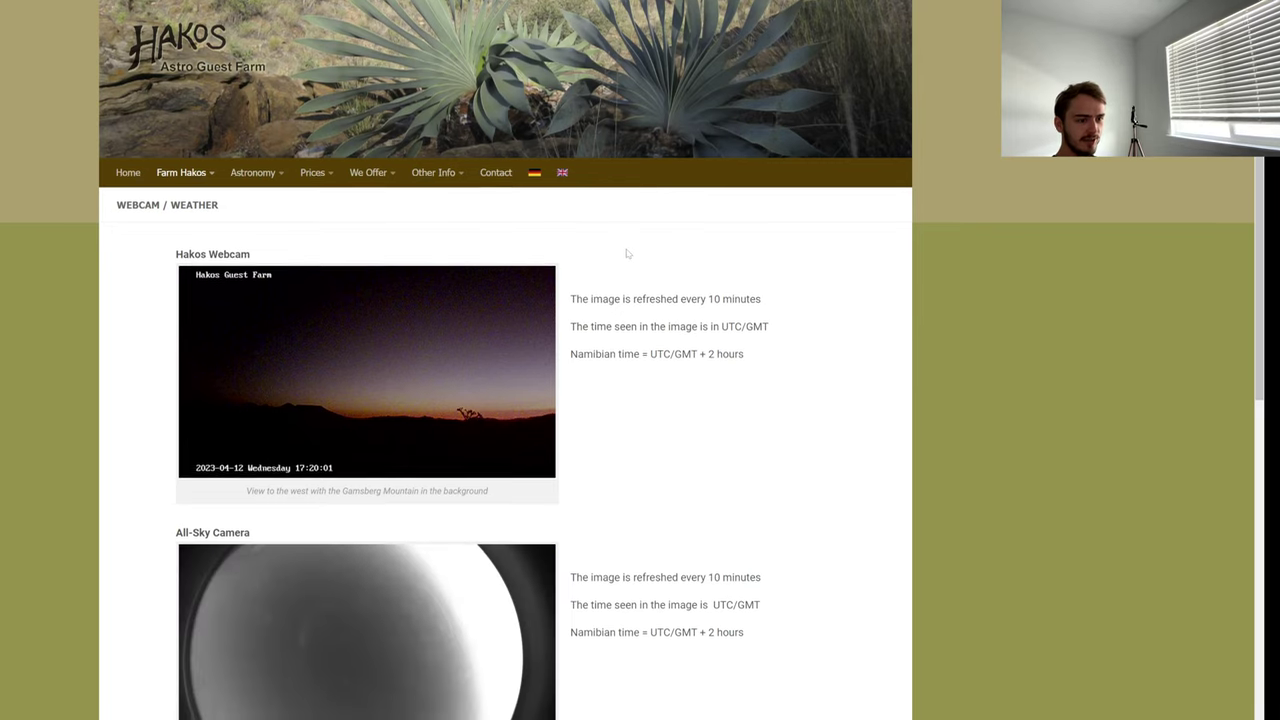
scroll(628, 254, "down", 1)
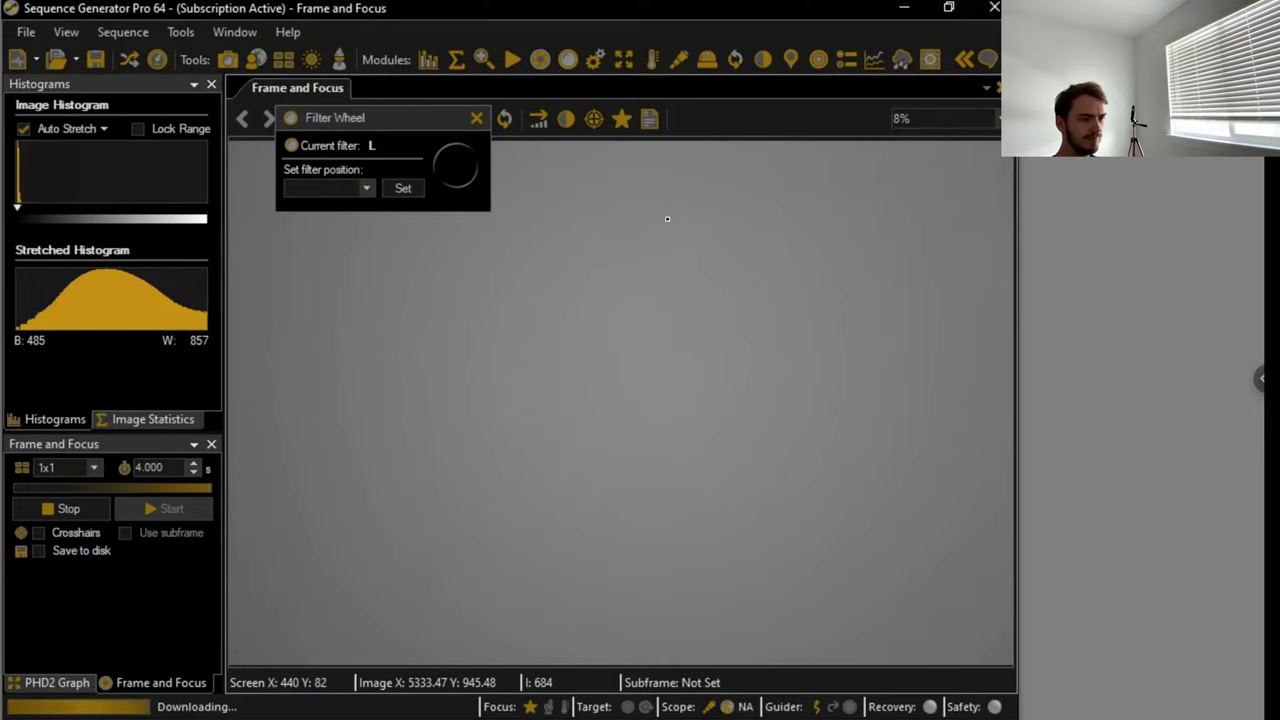
- Stop the running preview capture and enable high speed download for the ASI camera in the Control Panel
left_click(69, 509)
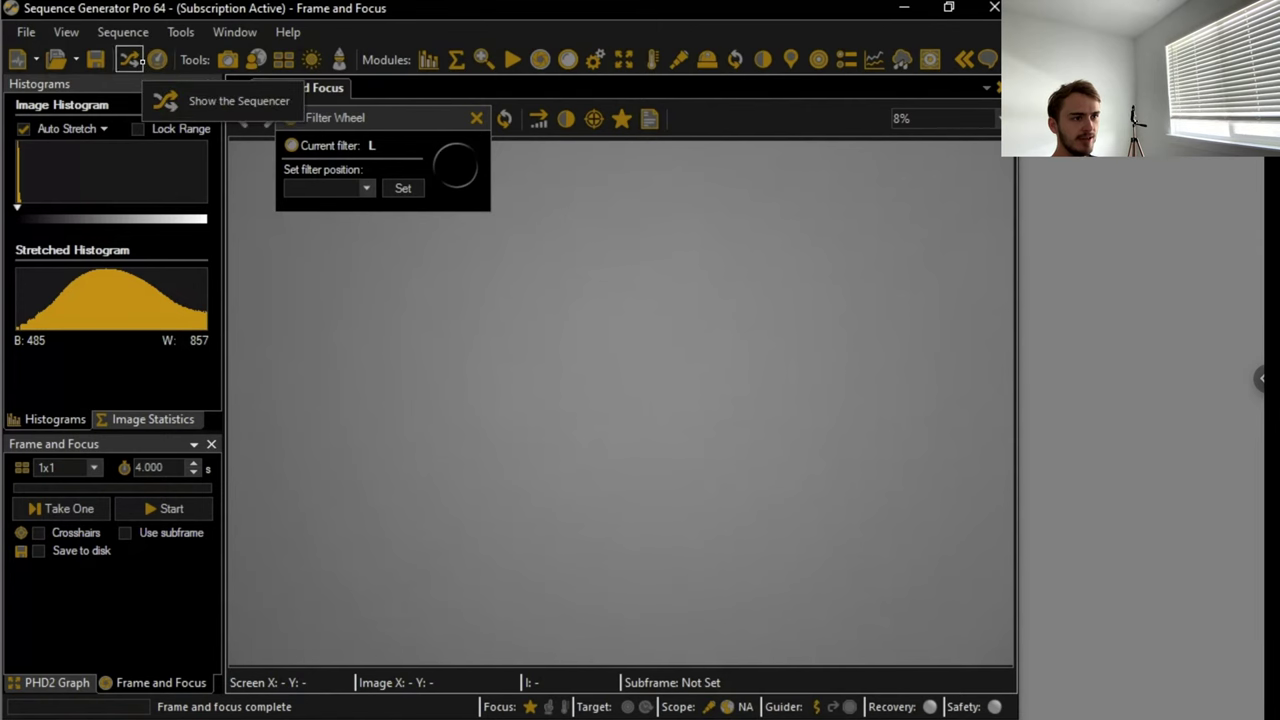
left_click(130, 60)
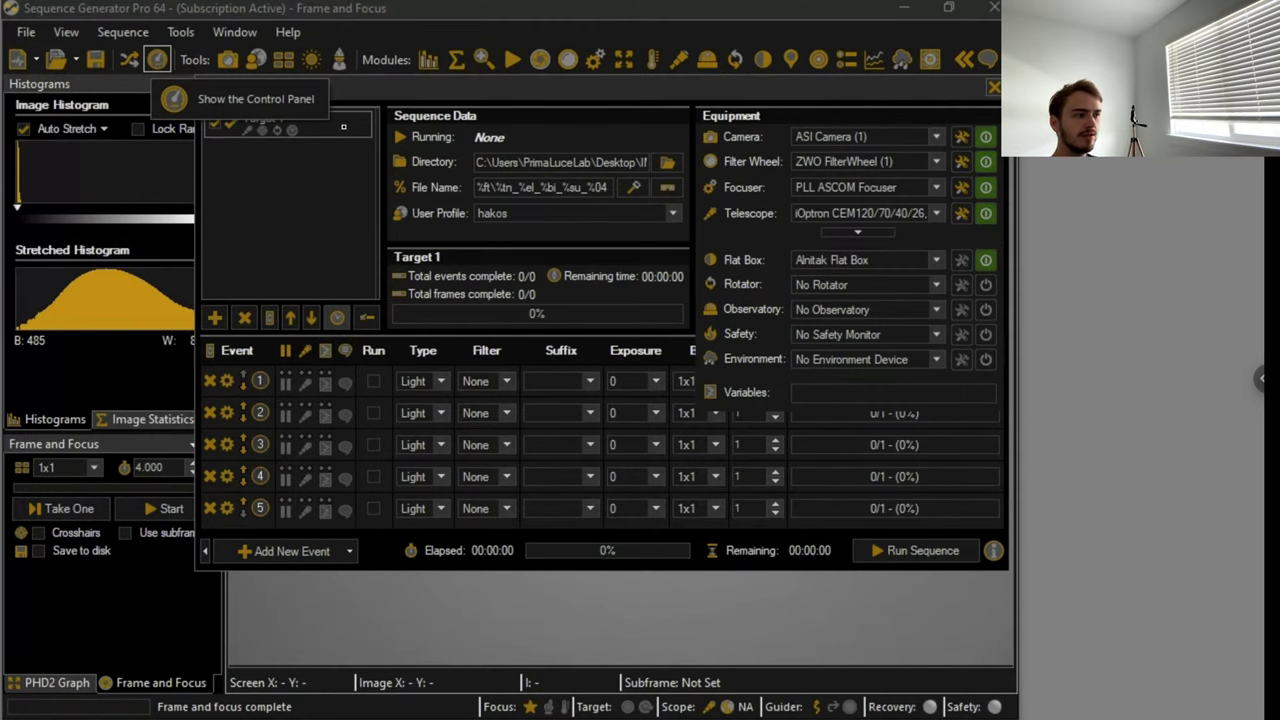
left_click(157, 59)
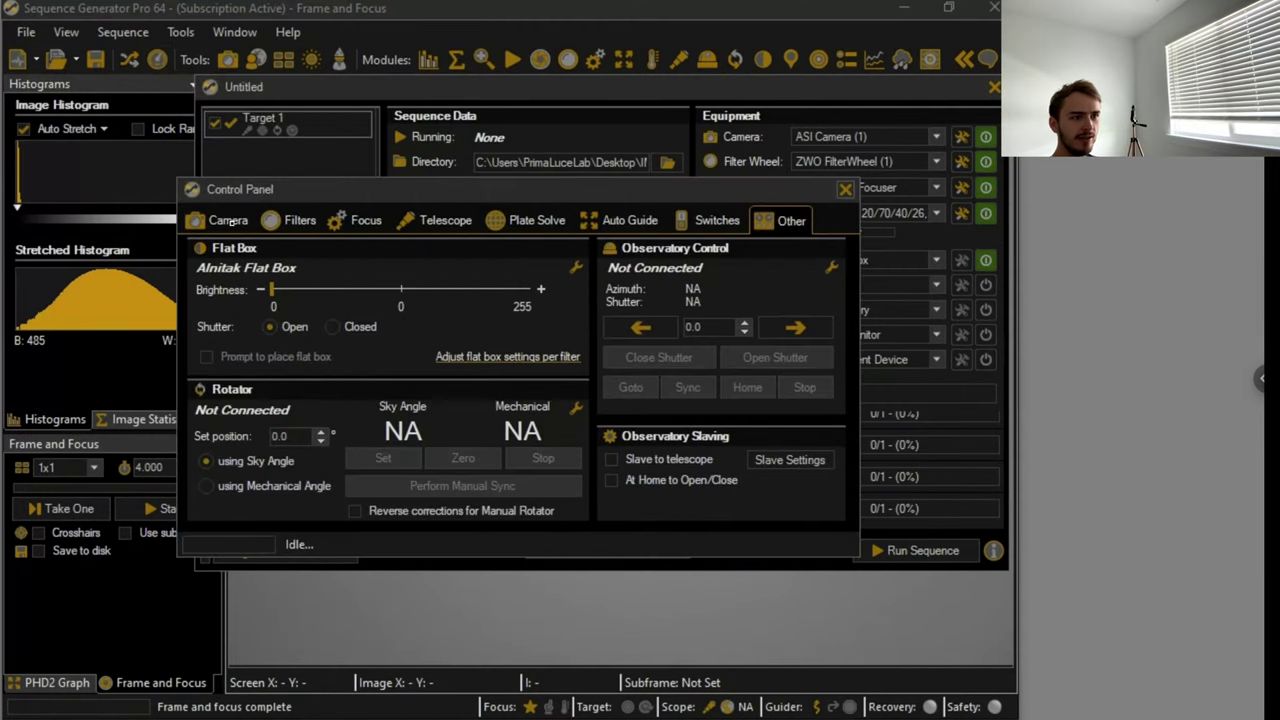
left_click(228, 221)
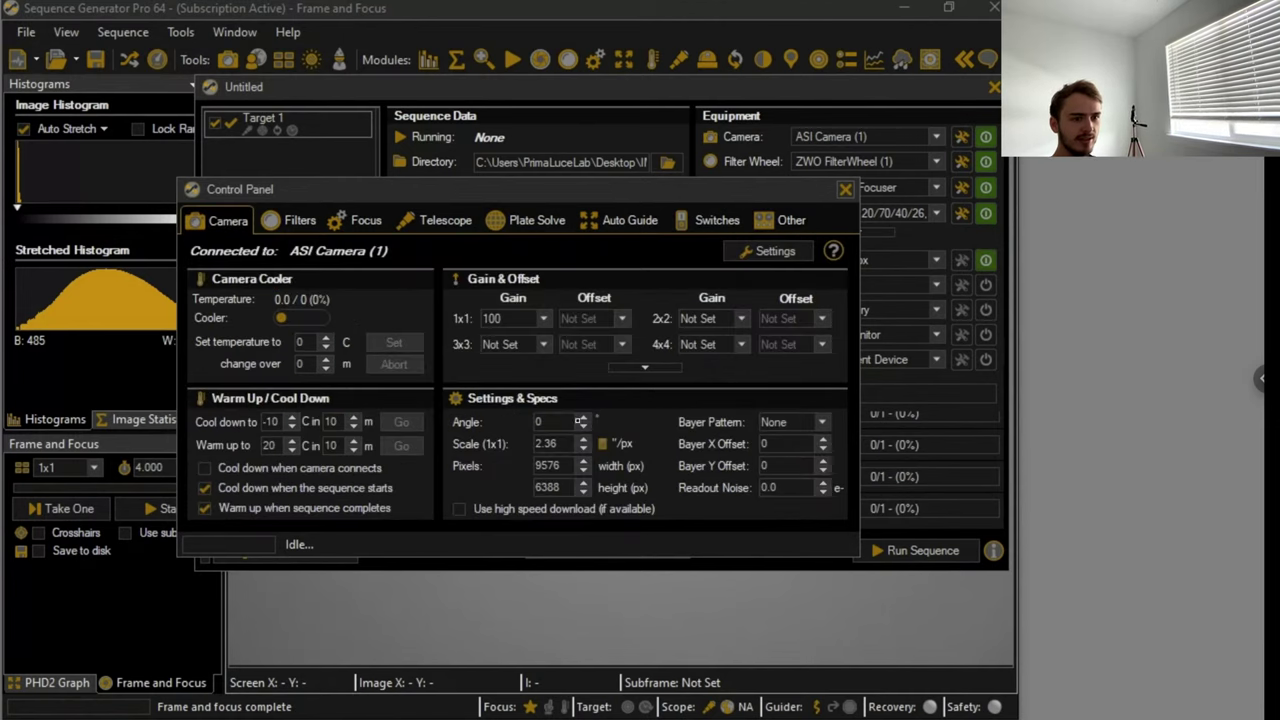
mouse_move(477, 509)
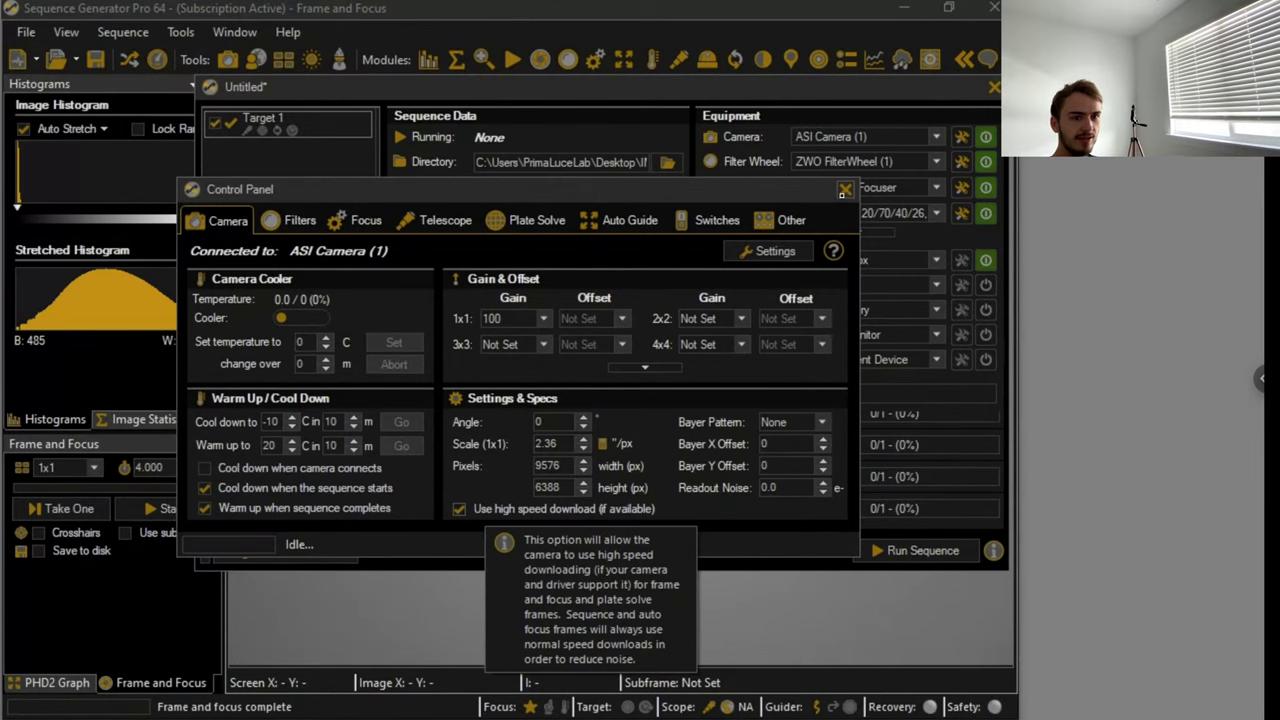
left_click(459, 509)
left_click(845, 189)
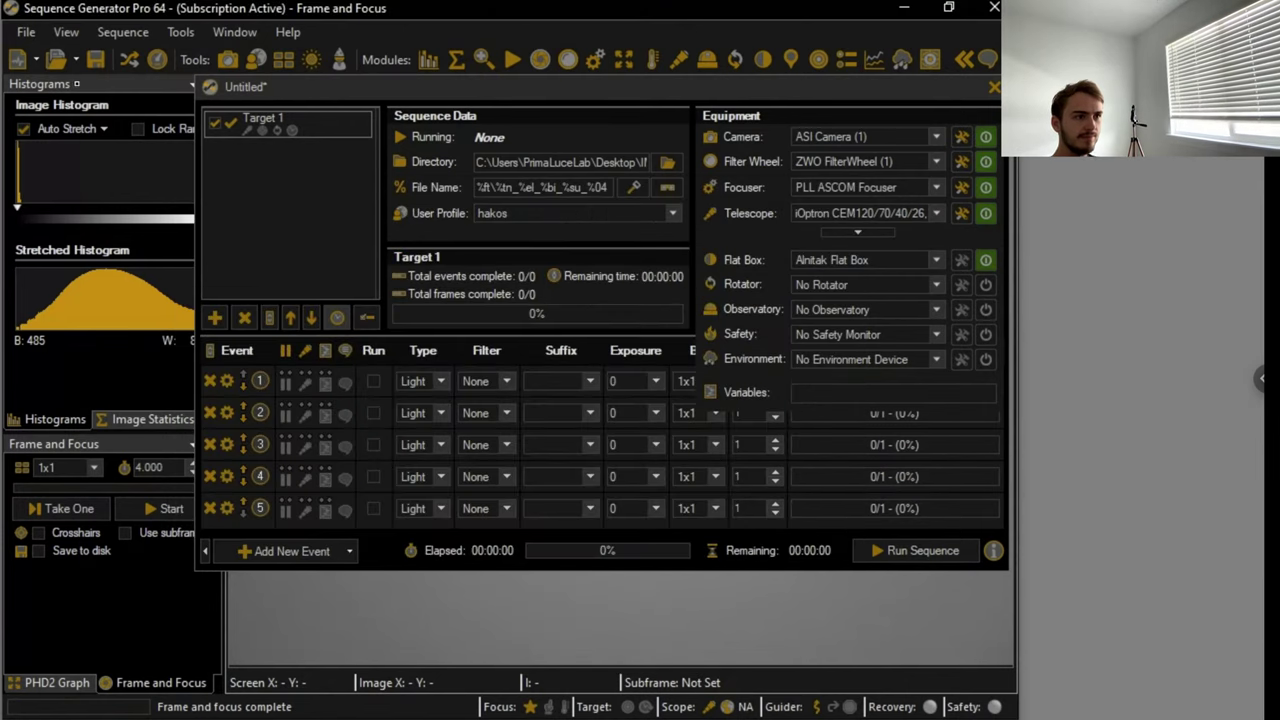
left_click(157, 59)
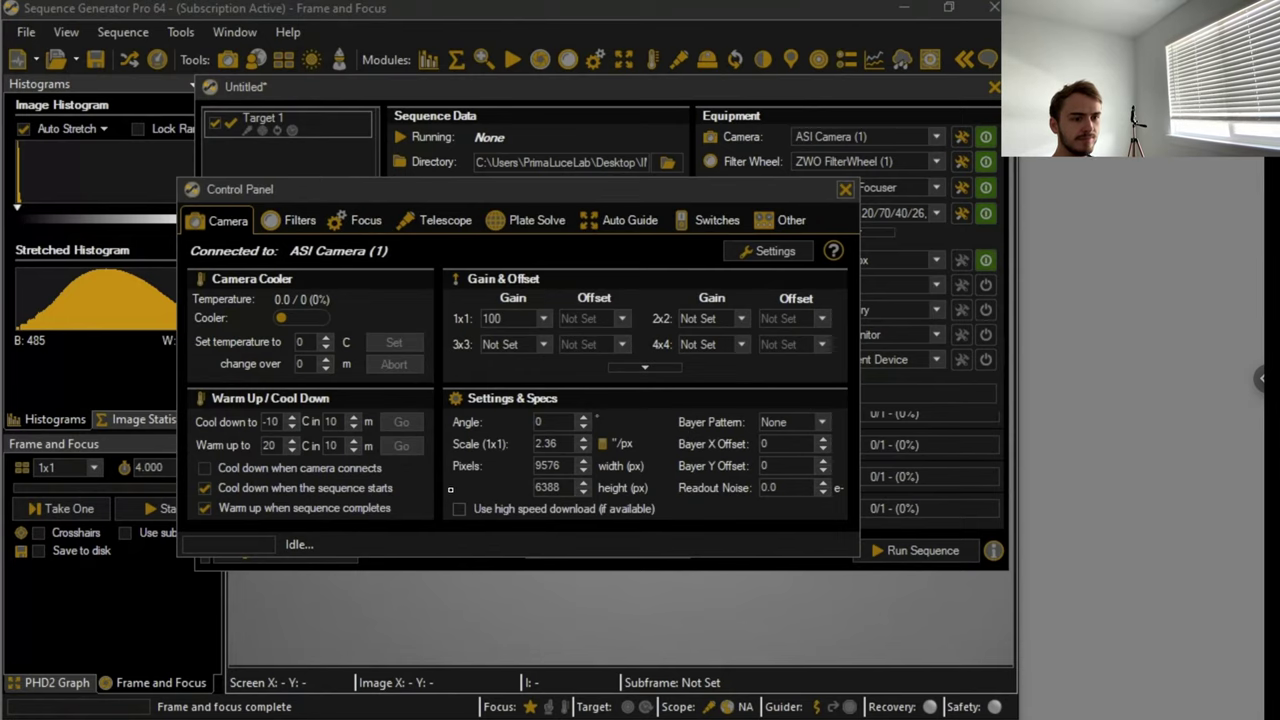
left_click(458, 508)
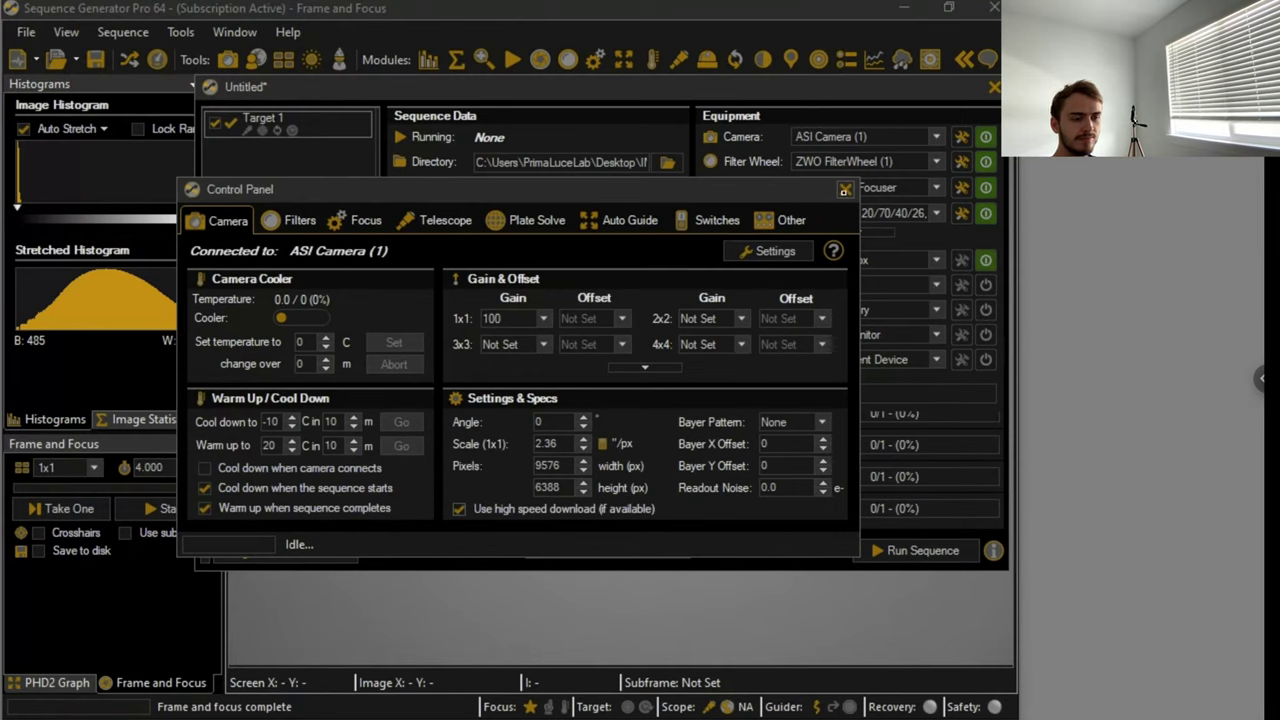
left_click(845, 189)
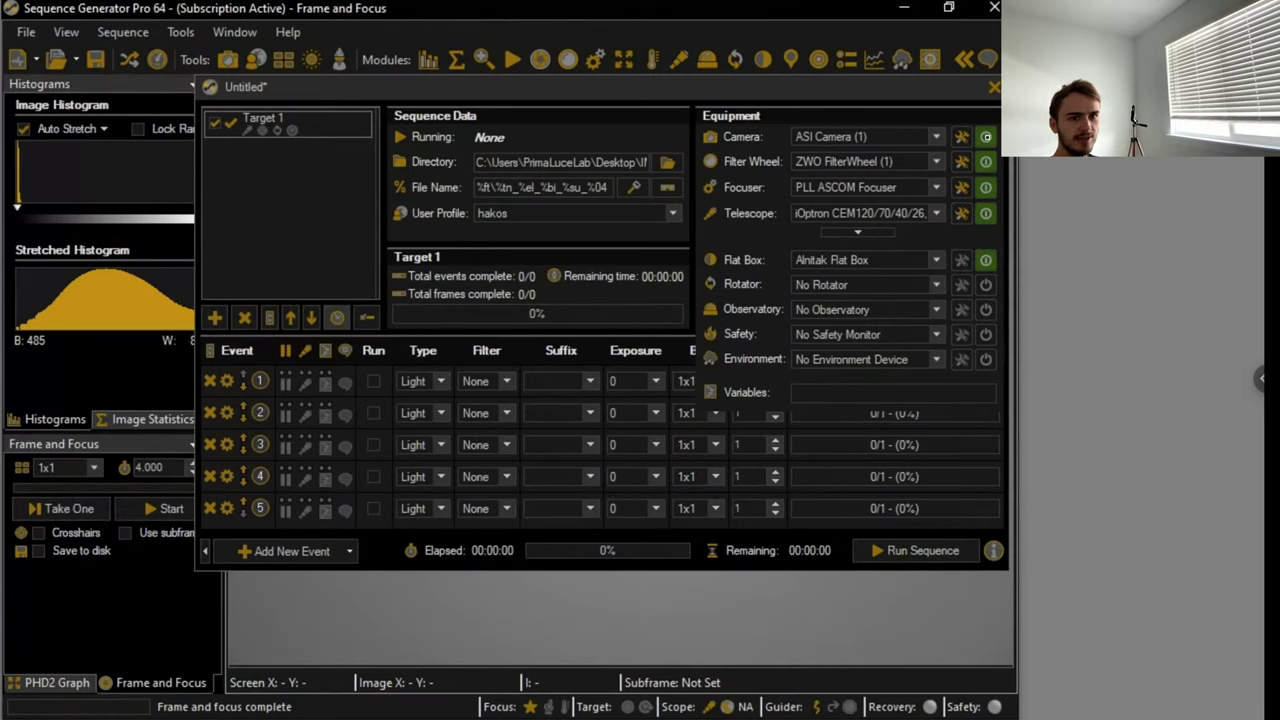
- Disconnect the ASI camera in the sequencer and switch to EAGLE Manager to turn on power ports 1 and 2
left_click(985, 136)
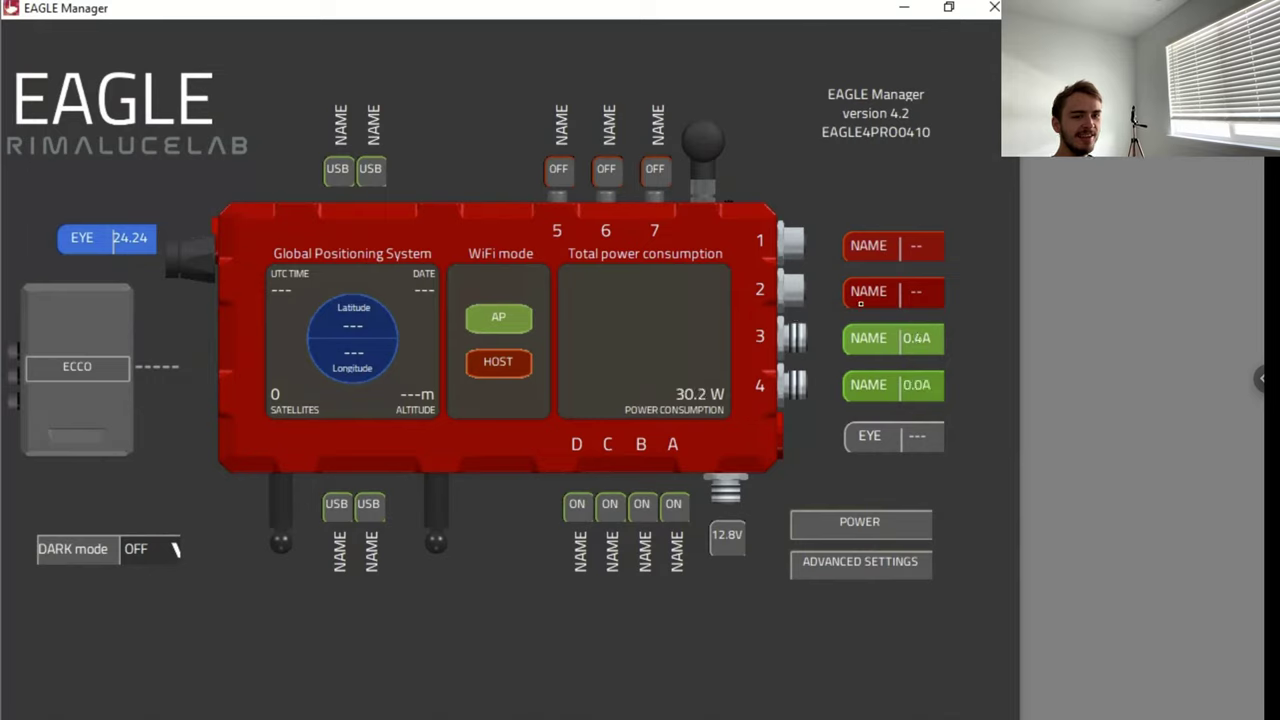
left_click(873, 292)
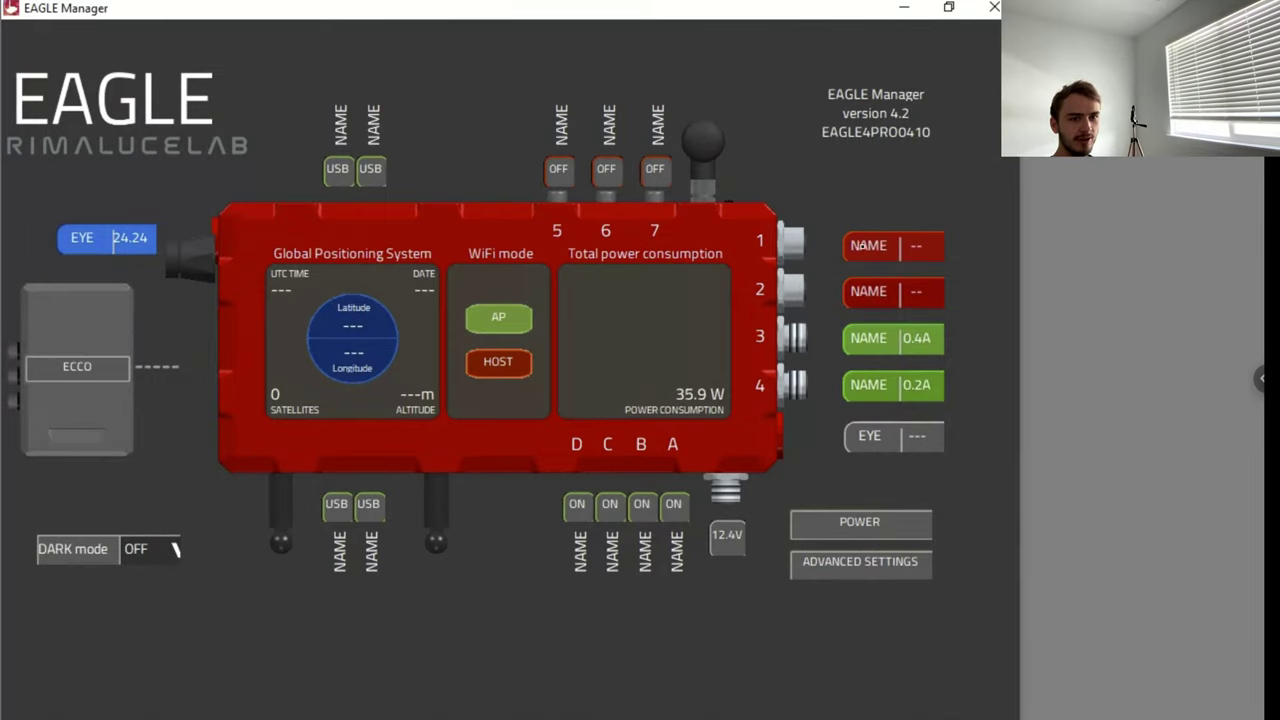
left_click(866, 249)
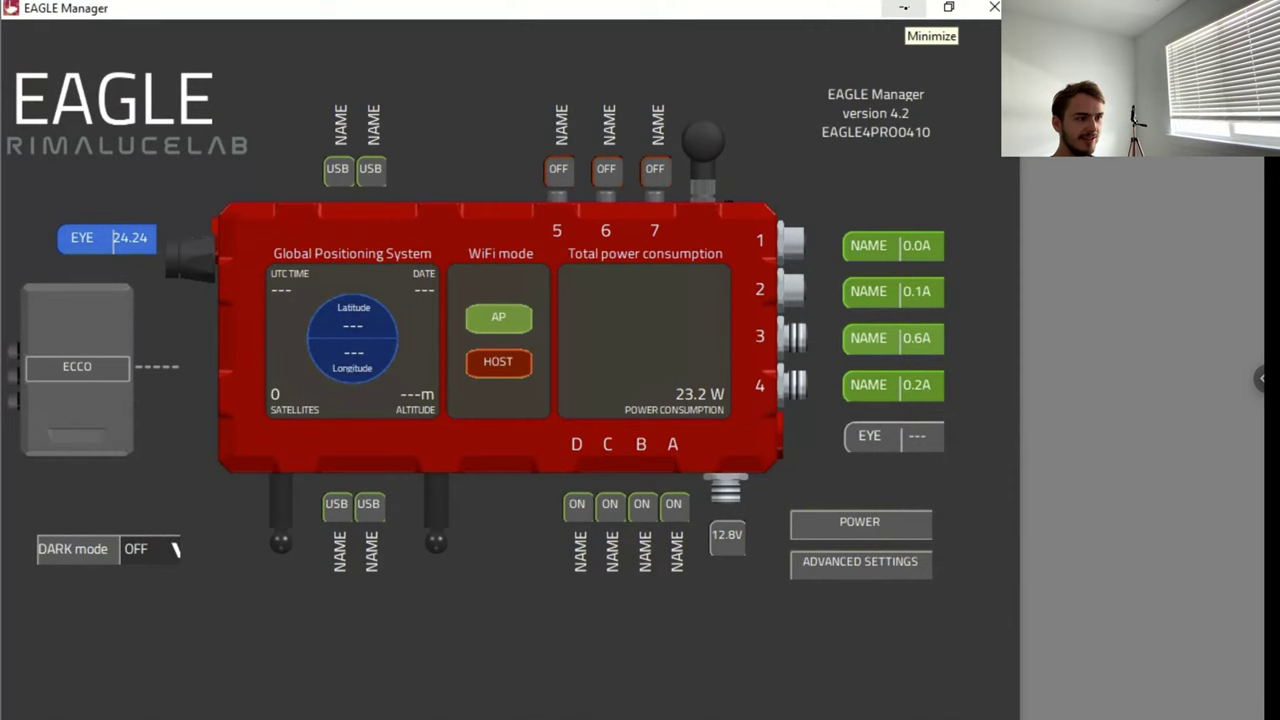
left_click(904, 7)
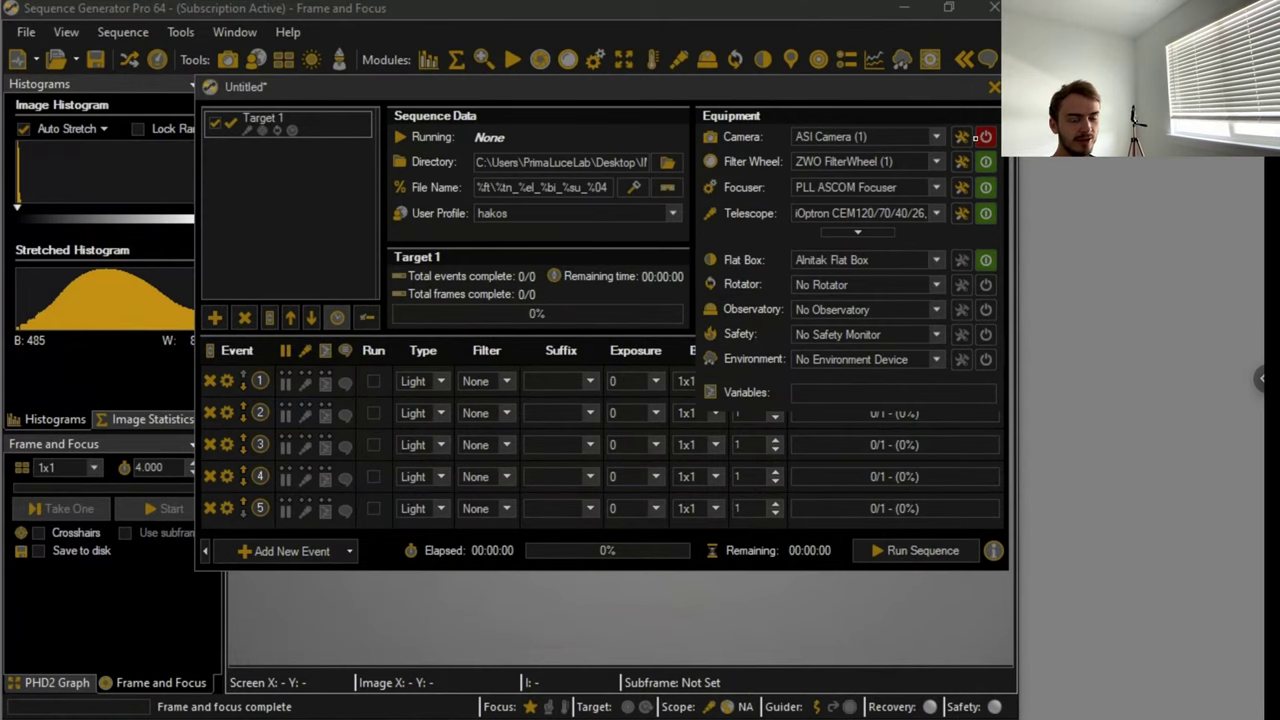
- Reconnect the ASI camera with the High Gain preset at gain 100 and capture a single 4-second preview frame
left_click(962, 160)
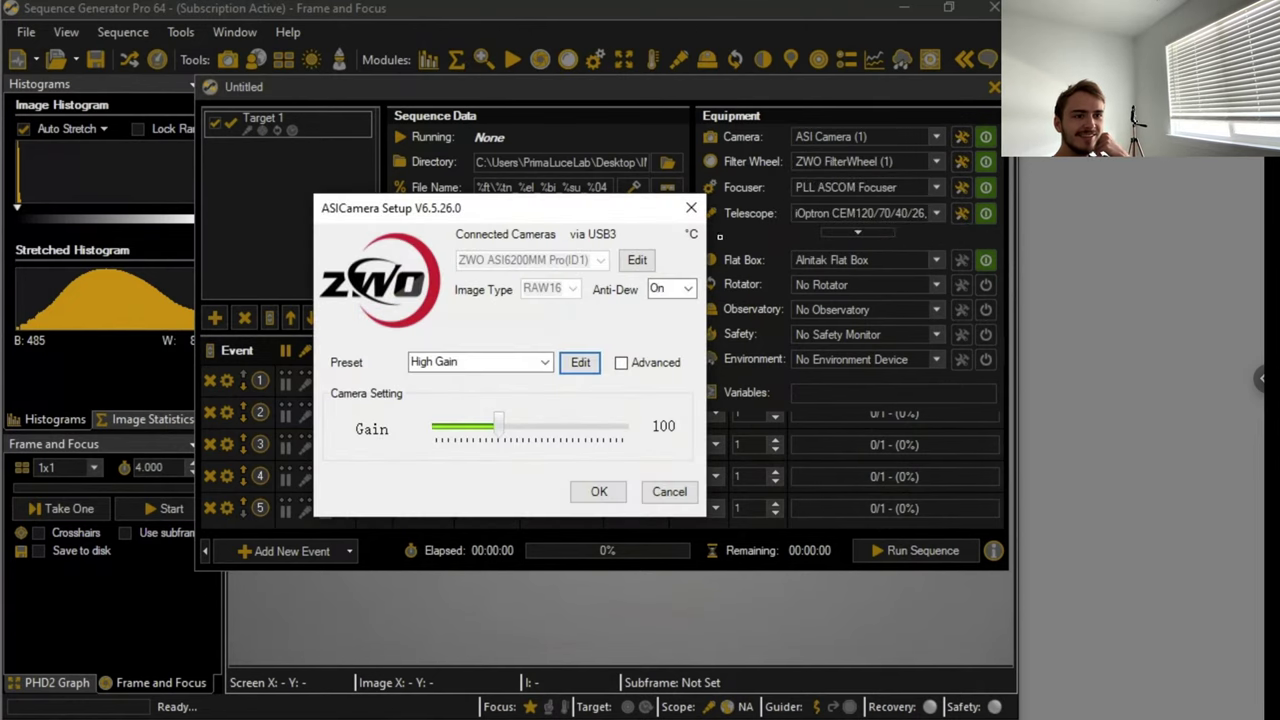
left_click(599, 491)
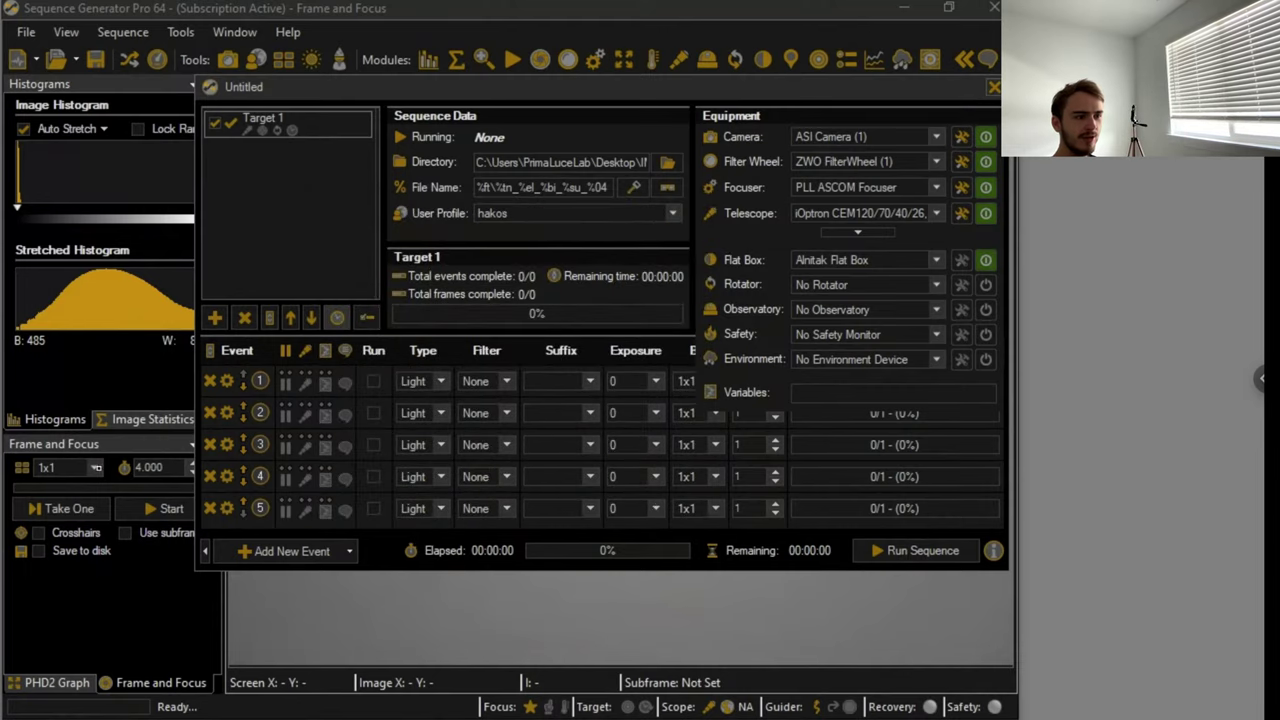
left_click(993, 87)
left_click(68, 508)
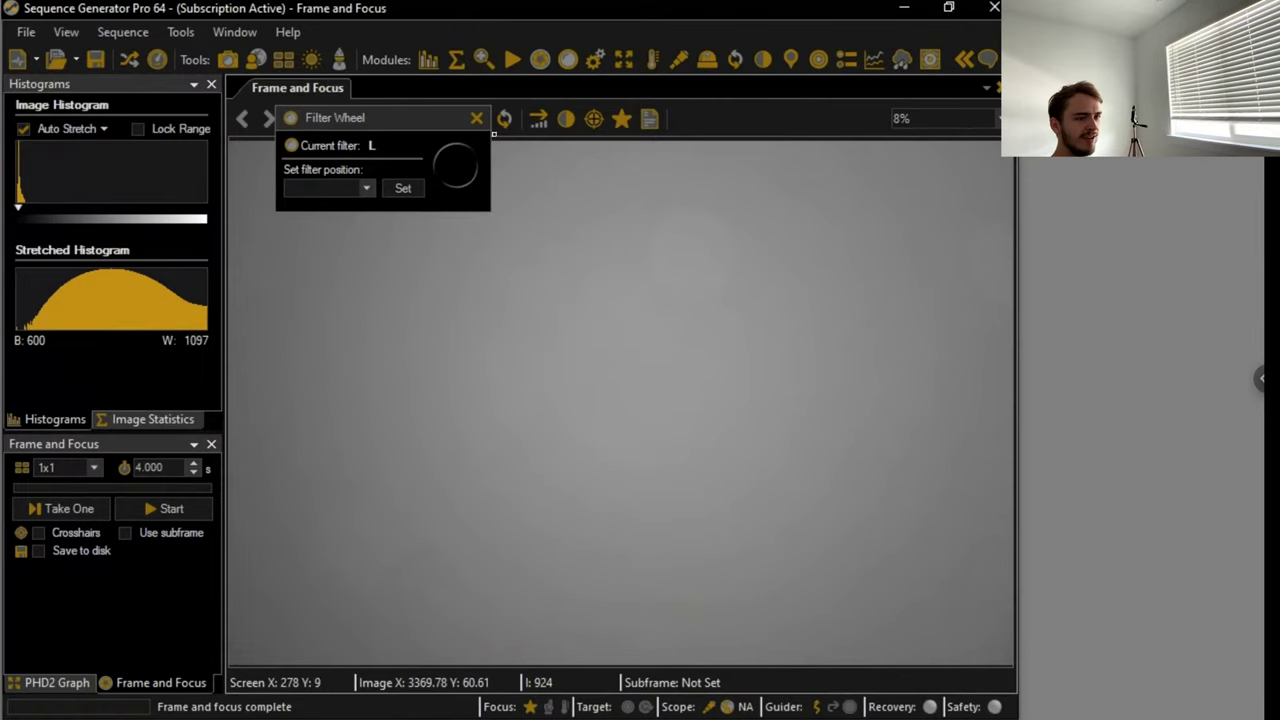
- Close the Filter Wheel module and capture a single preview frame with the exposure set to 6 seconds
left_click(476, 118)
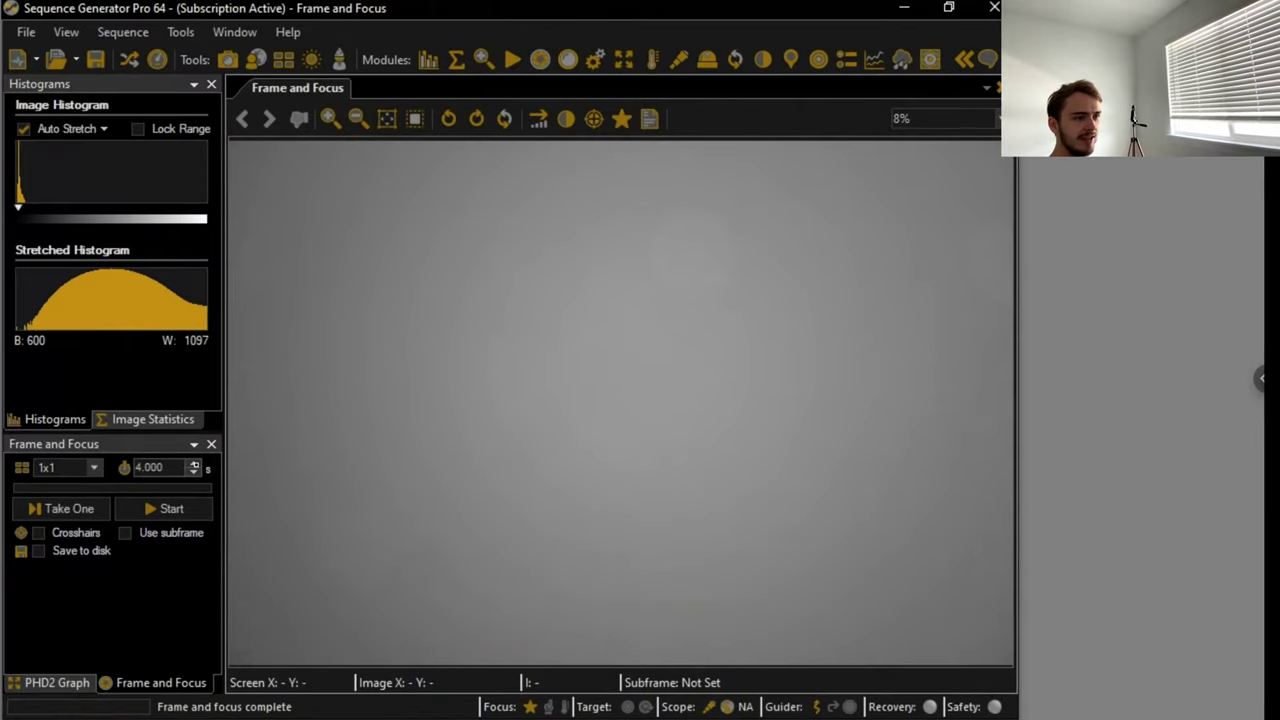
left_click(196, 462)
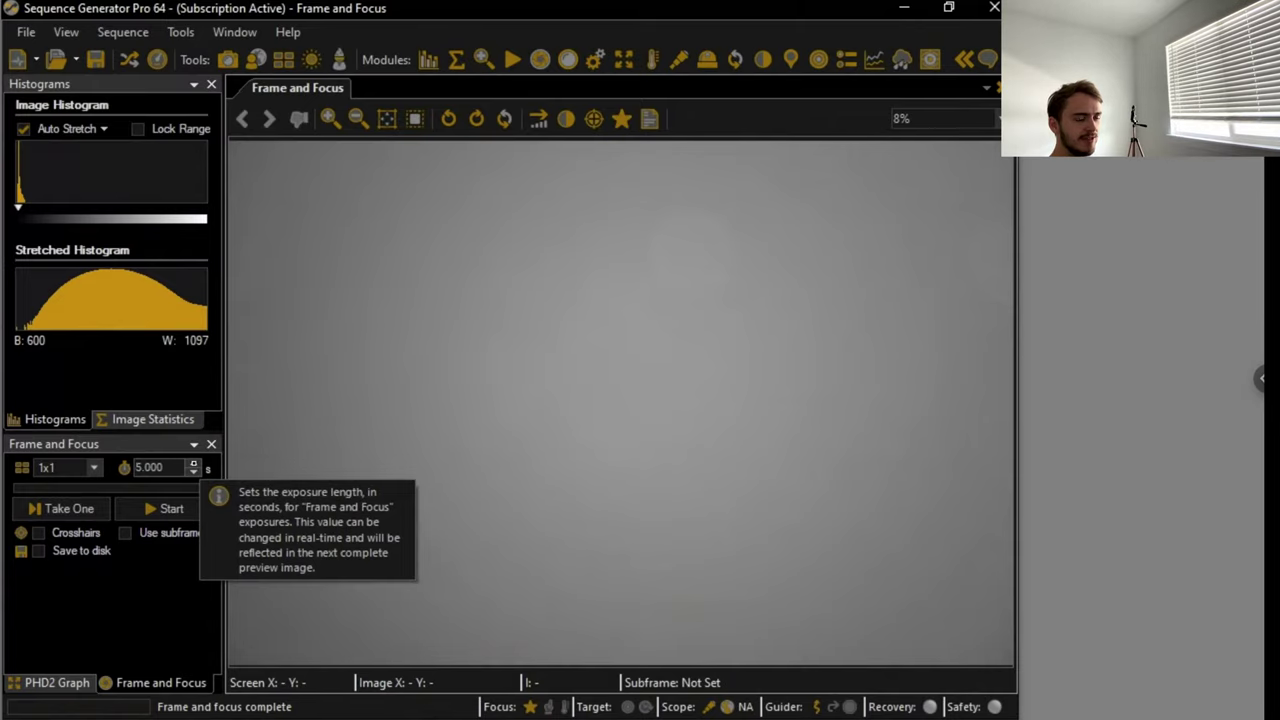
left_click(196, 462)
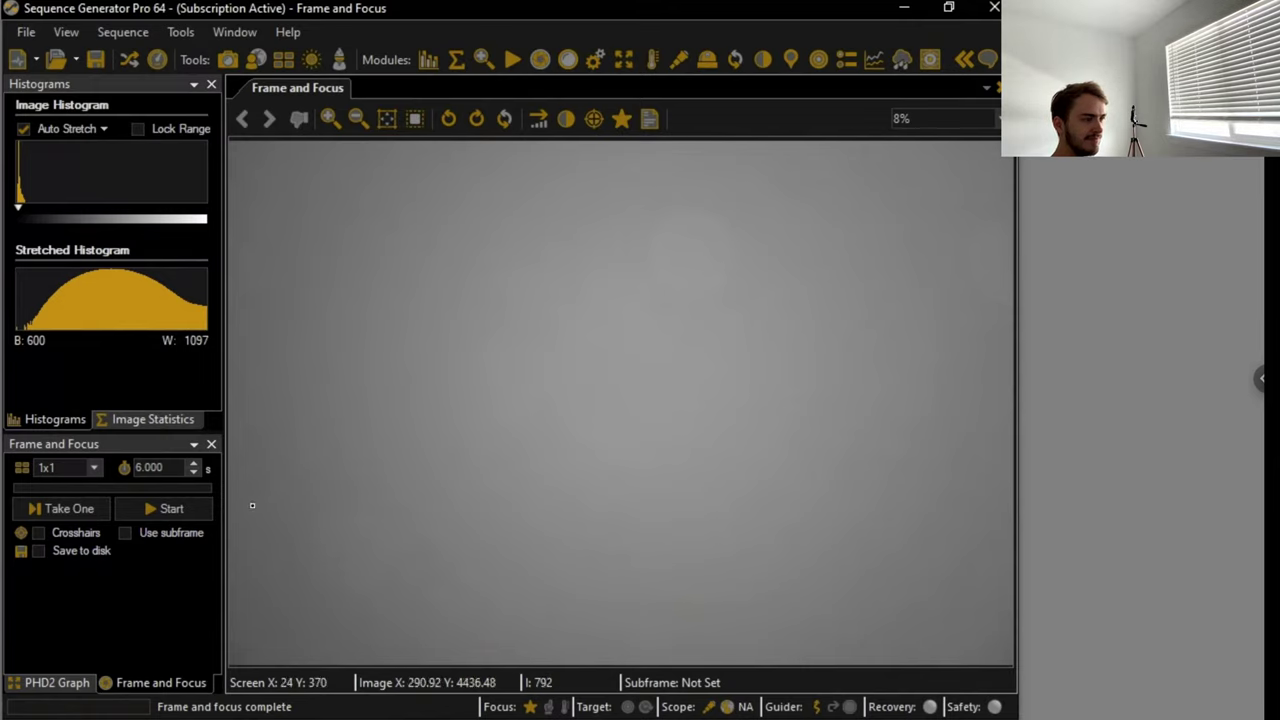
left_click(77, 508)
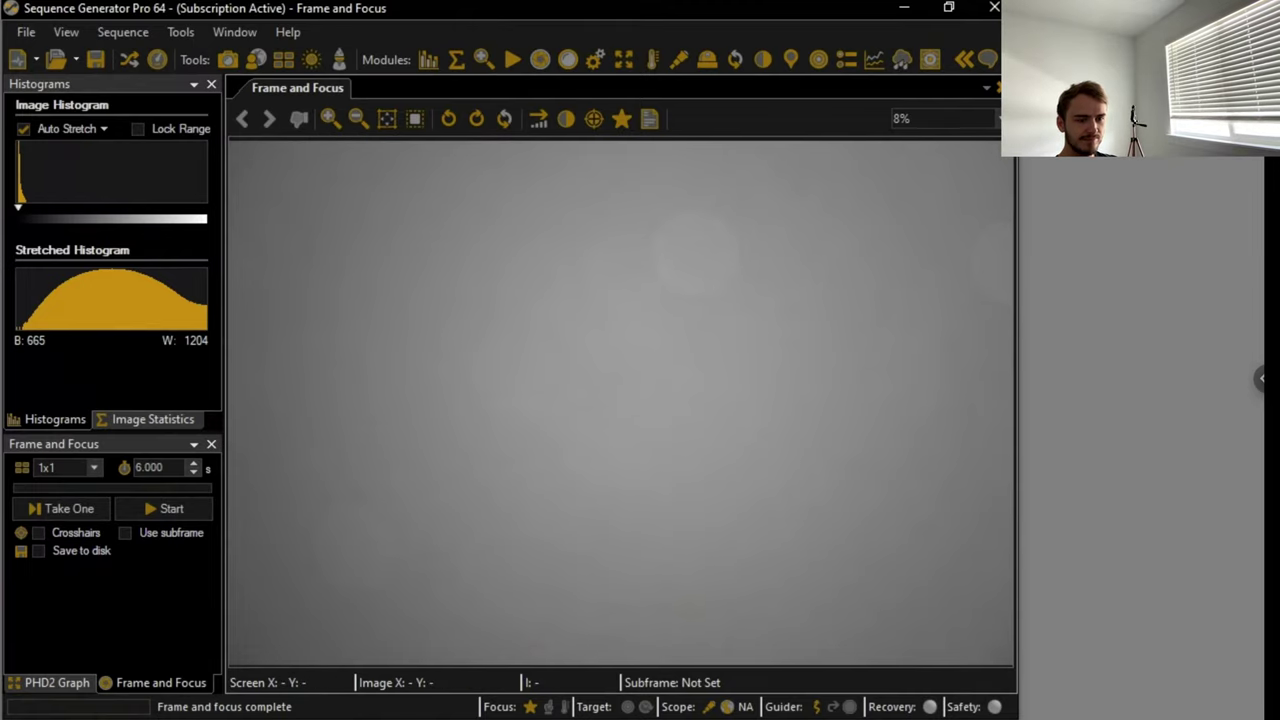
- Check the guide camera view in PHD2 and show the Focus Control module with the coarse focus steps set to 10000
key("alt+Tab")
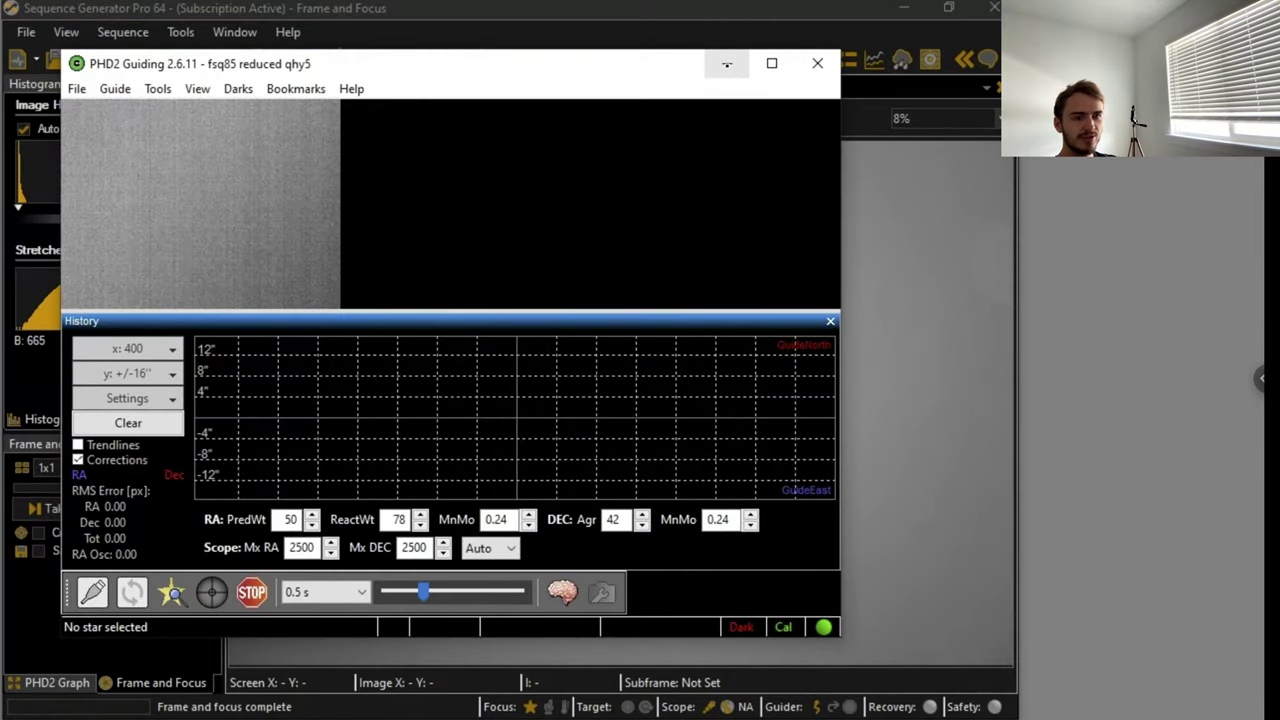
left_click(726, 67)
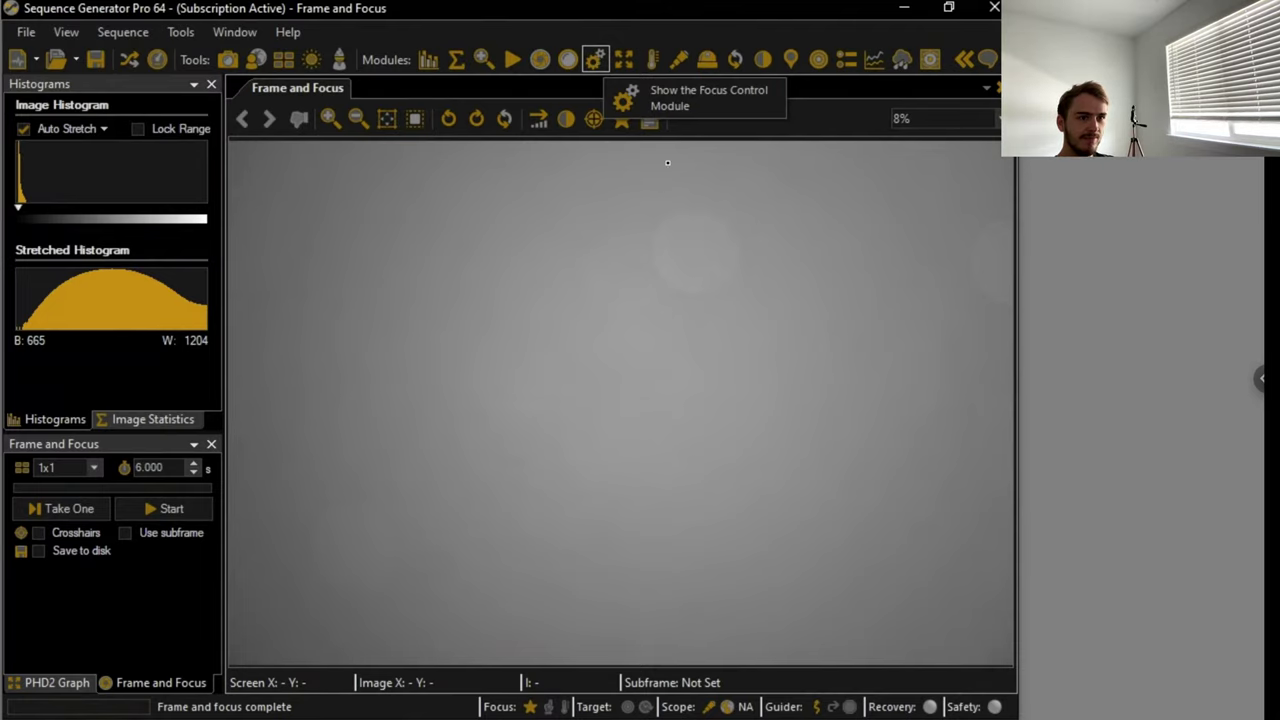
left_click(594, 59)
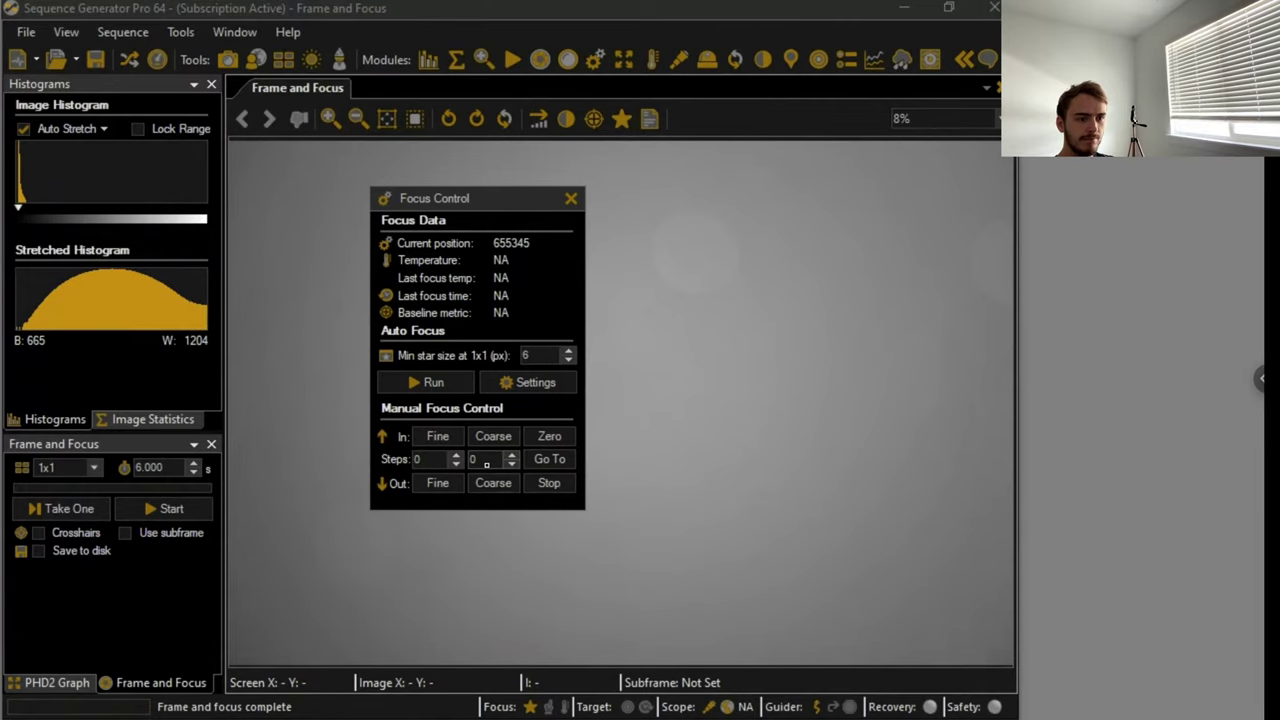
left_click_drag(480, 461, 468, 459)
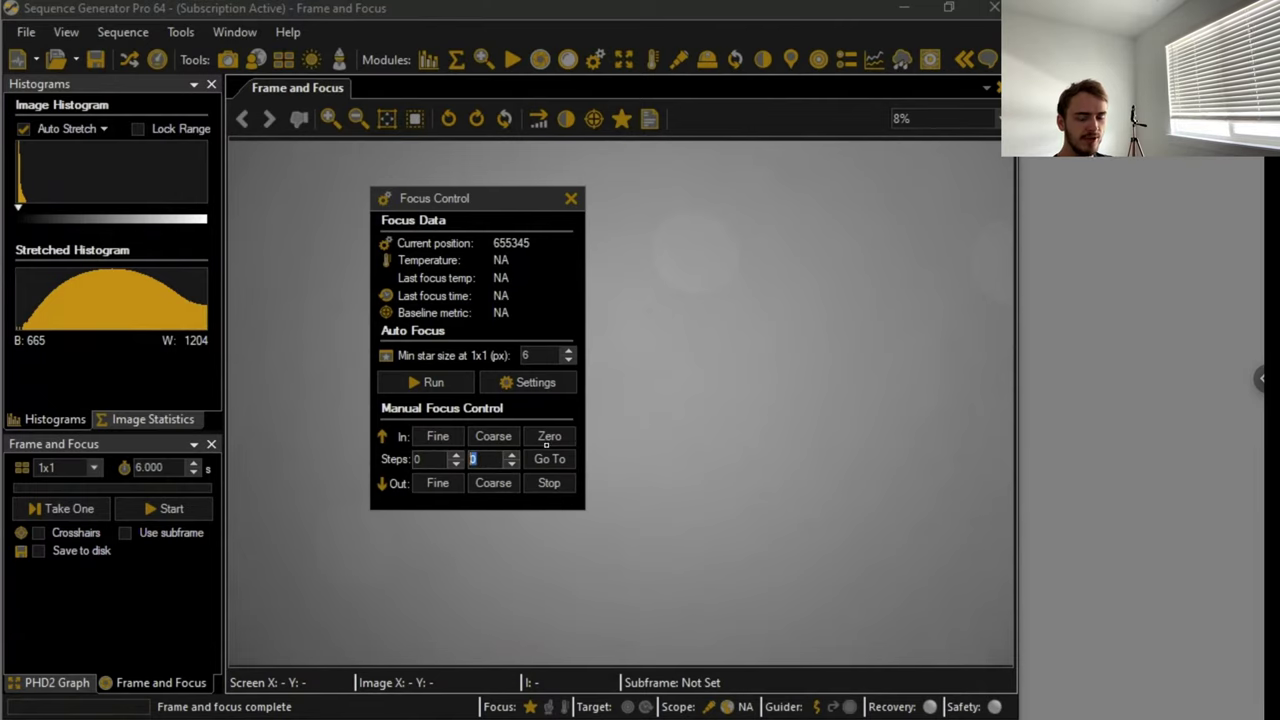
type("1")
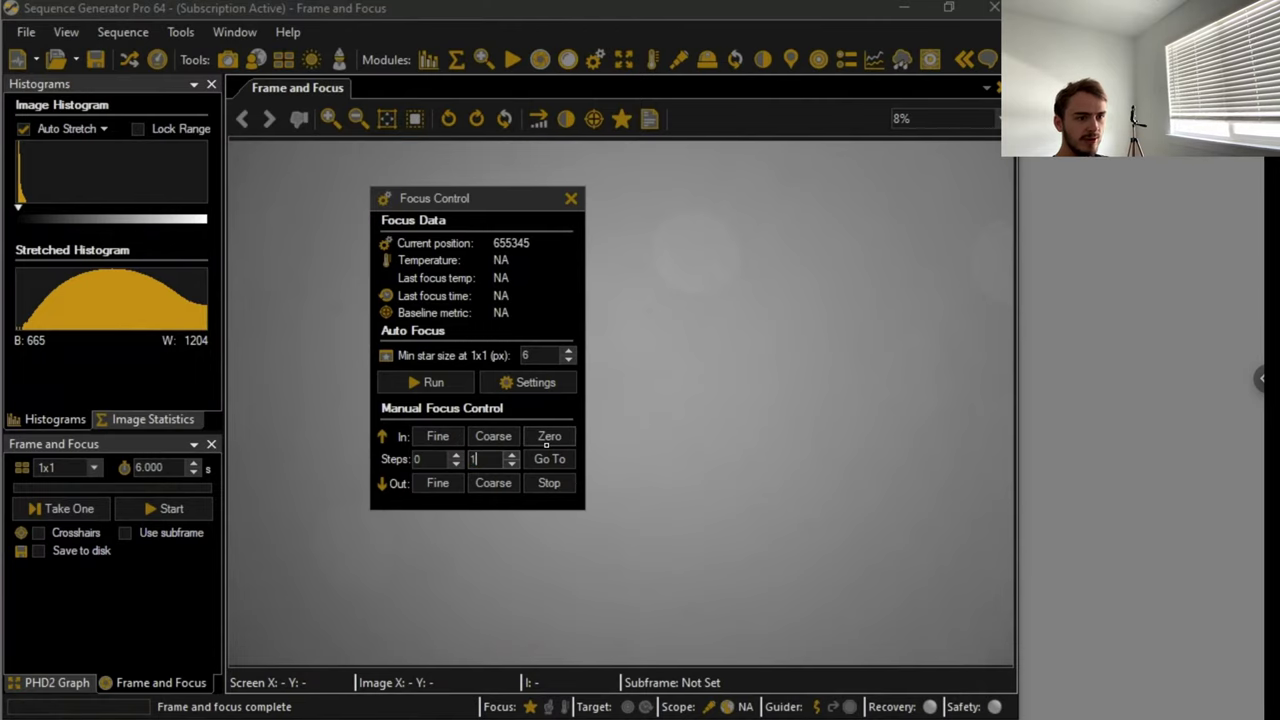
type("00")
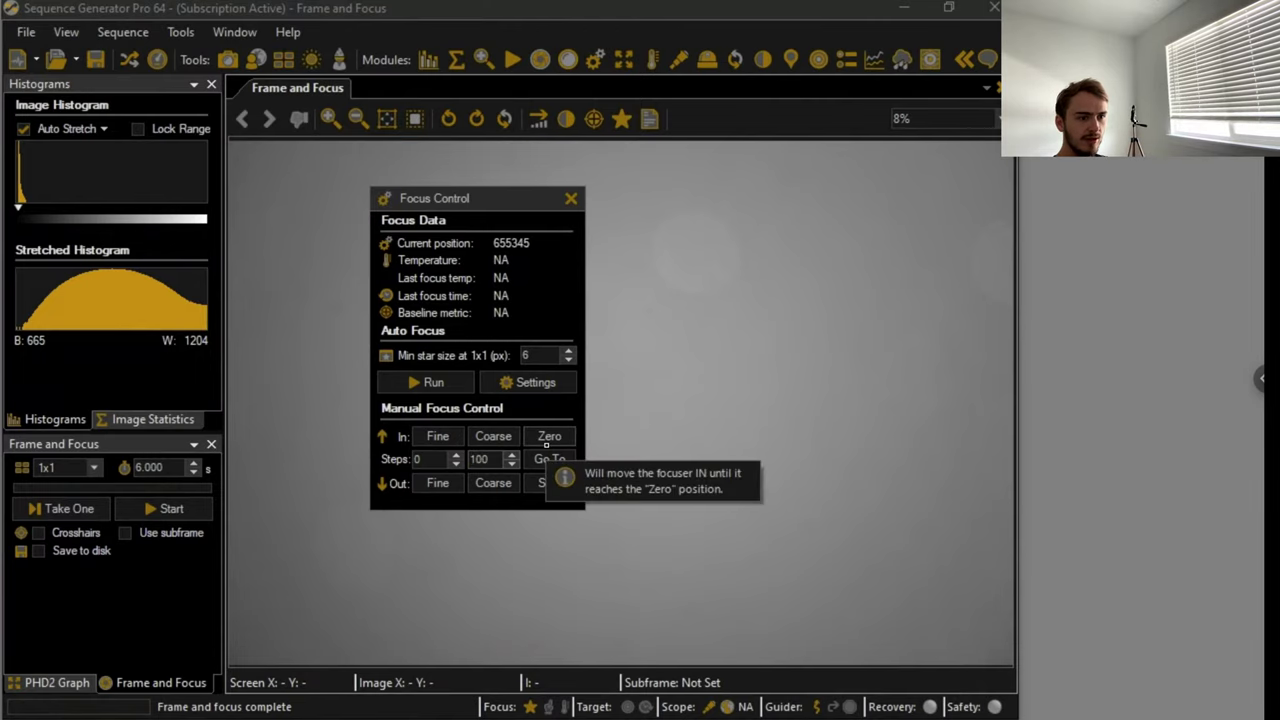
type("0")
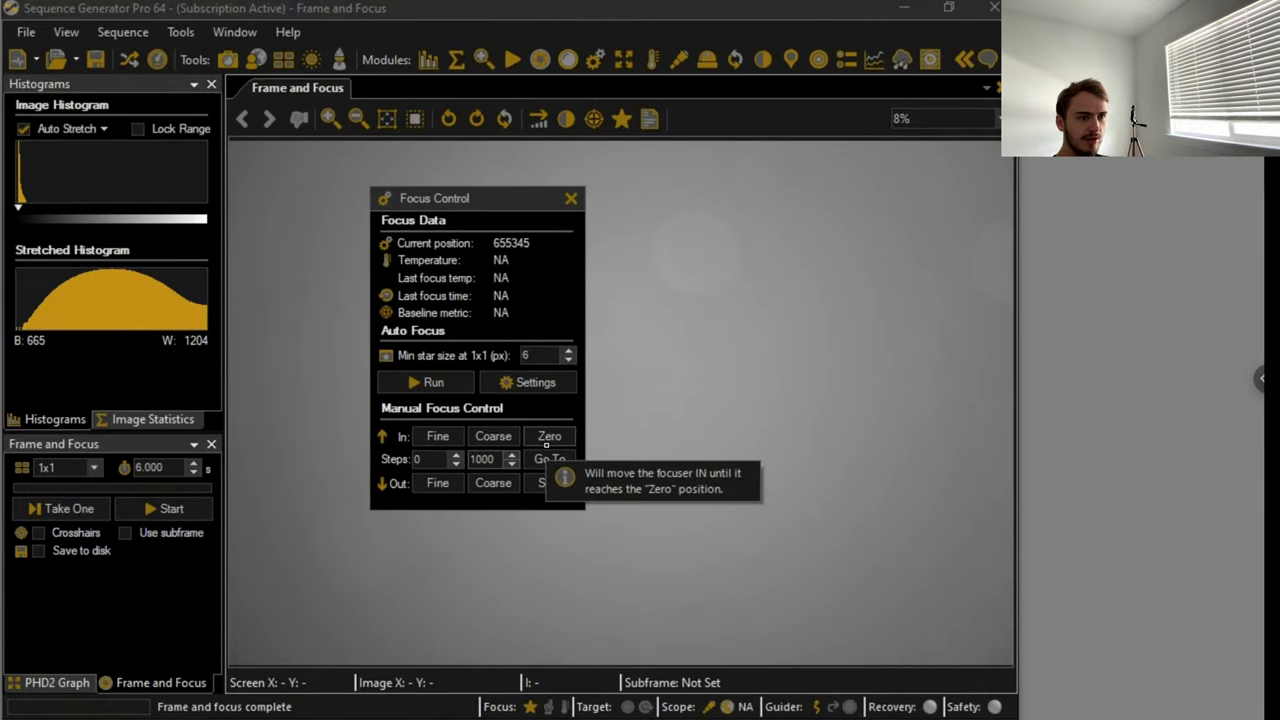
type("0")
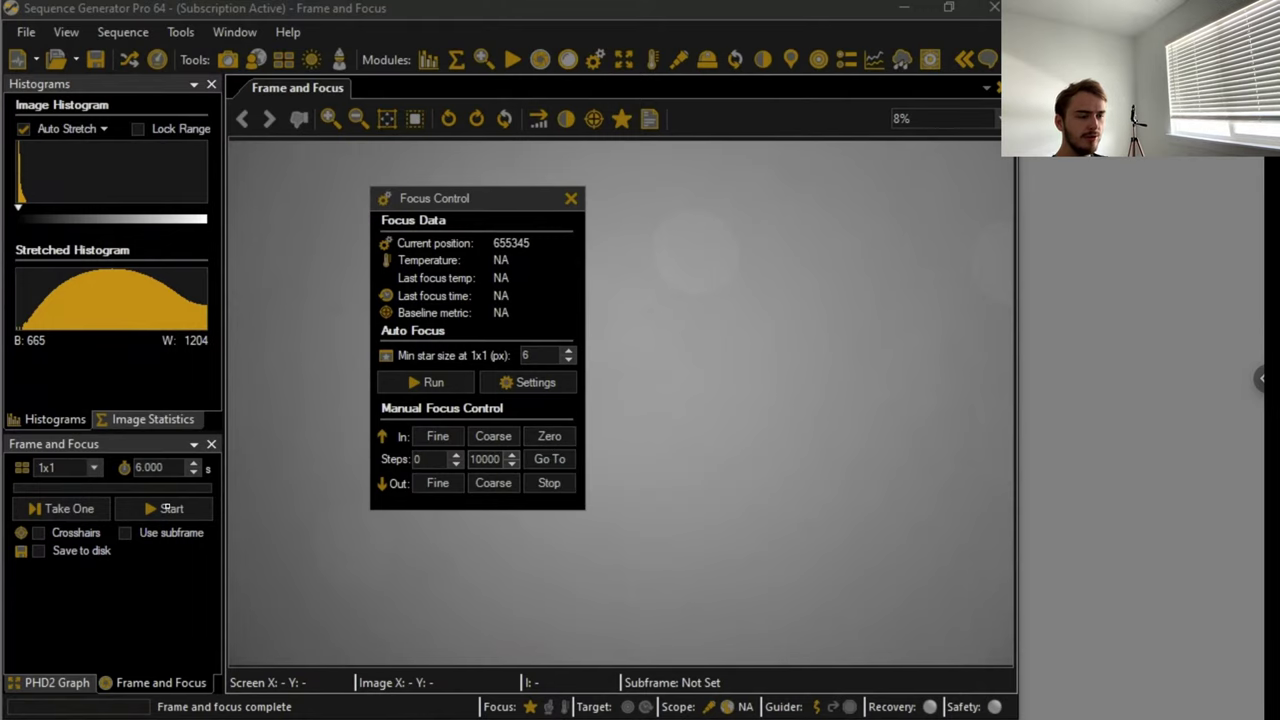
- Run continuous 6-second previews, move the Focus Control window aside to uncover the image, and stop the capture
left_click(165, 508)
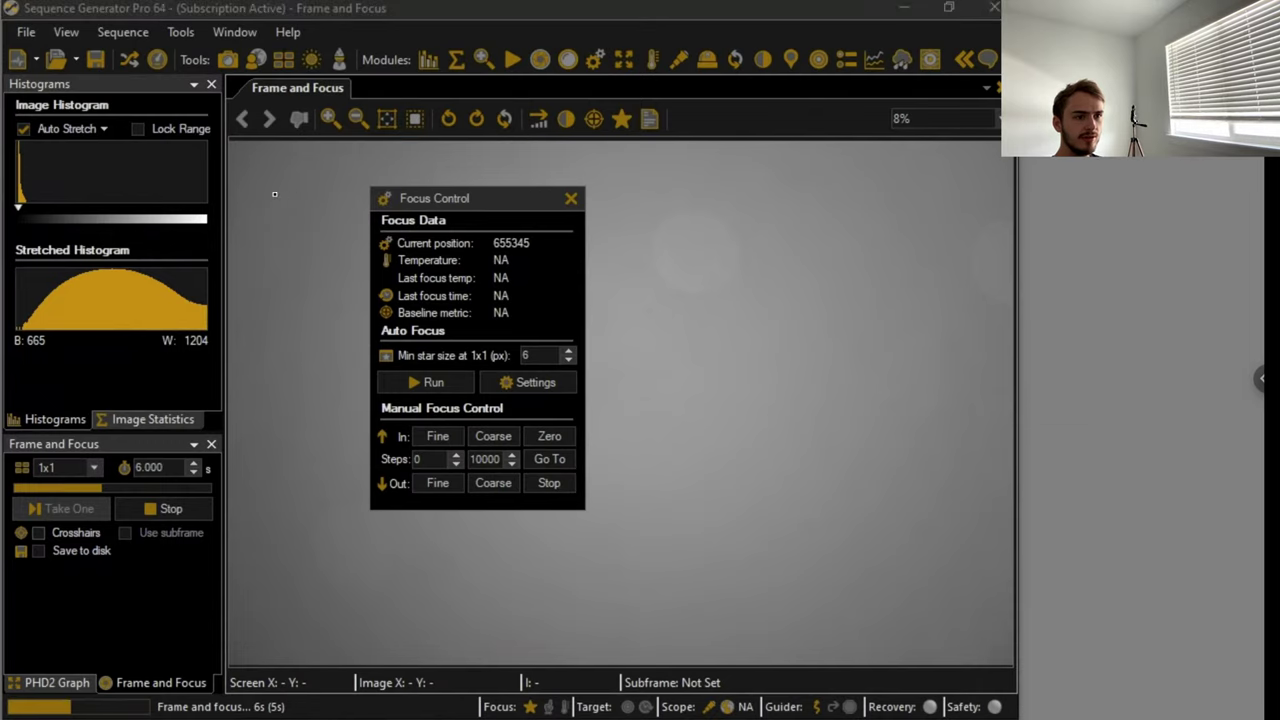
mouse_move(271, 194)
left_mouse_down()
mouse_move(335, 194)
mouse_move(264, 194)
mouse_move(294, 194)
left_mouse_up()
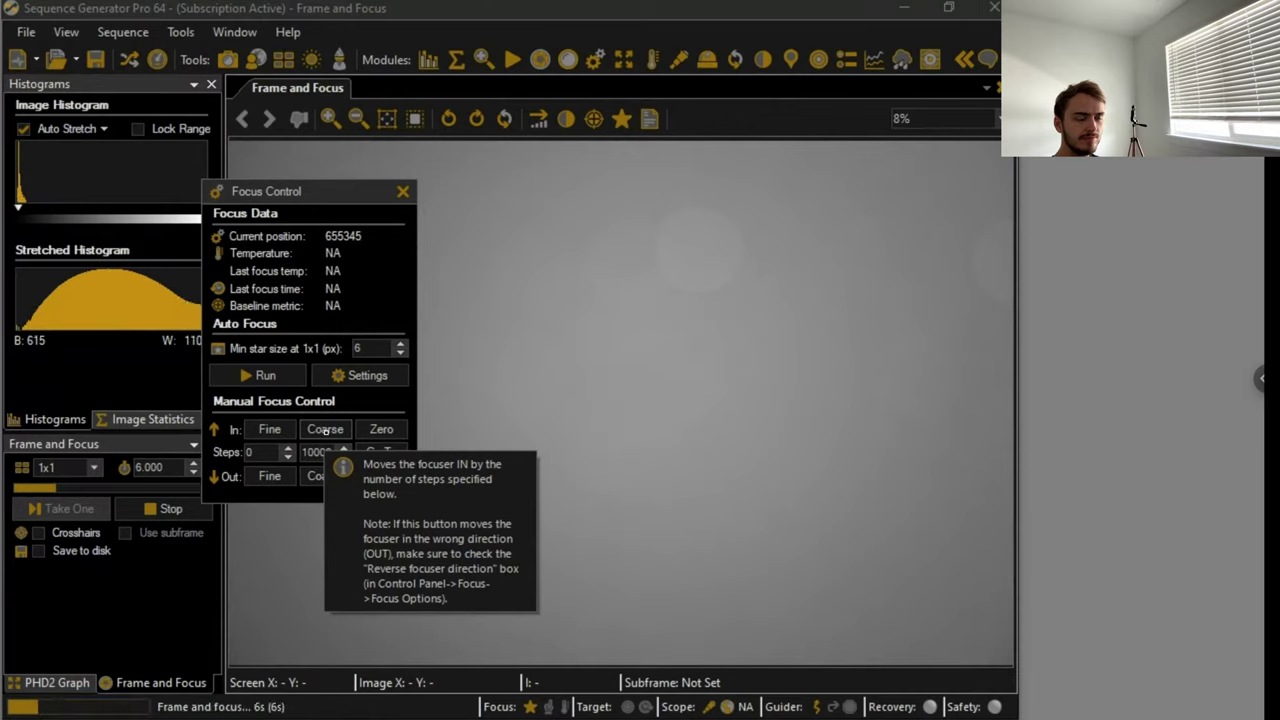
left_click(181, 509)
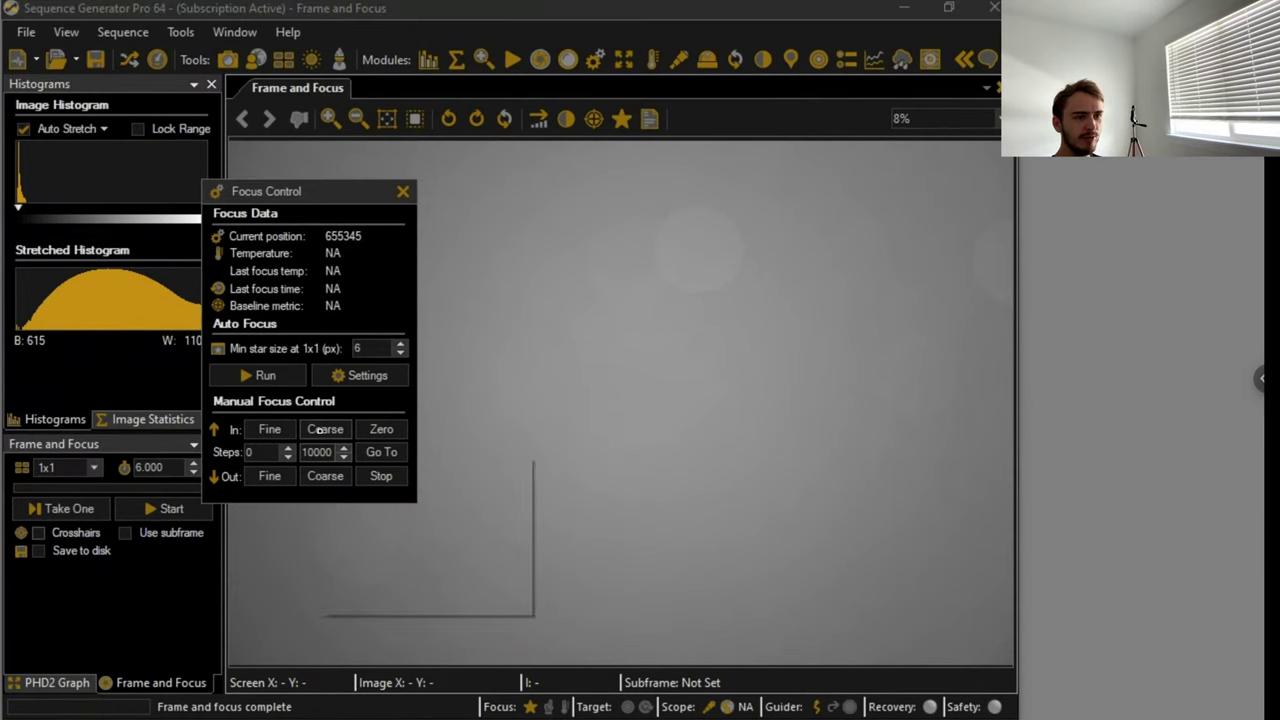
- Reconnect the PLL ASCOM Focuser in the sequence's equipment list and return to the Focus Control module
key("alt+Tab")
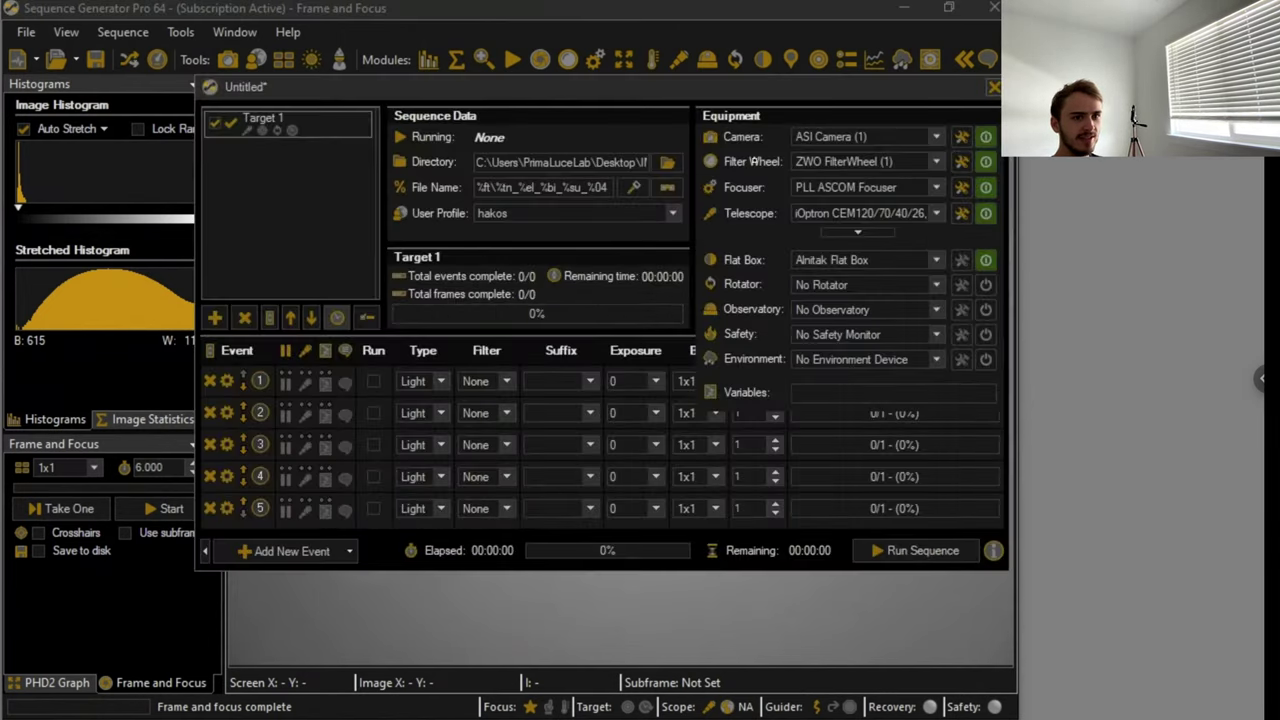
left_click(986, 189)
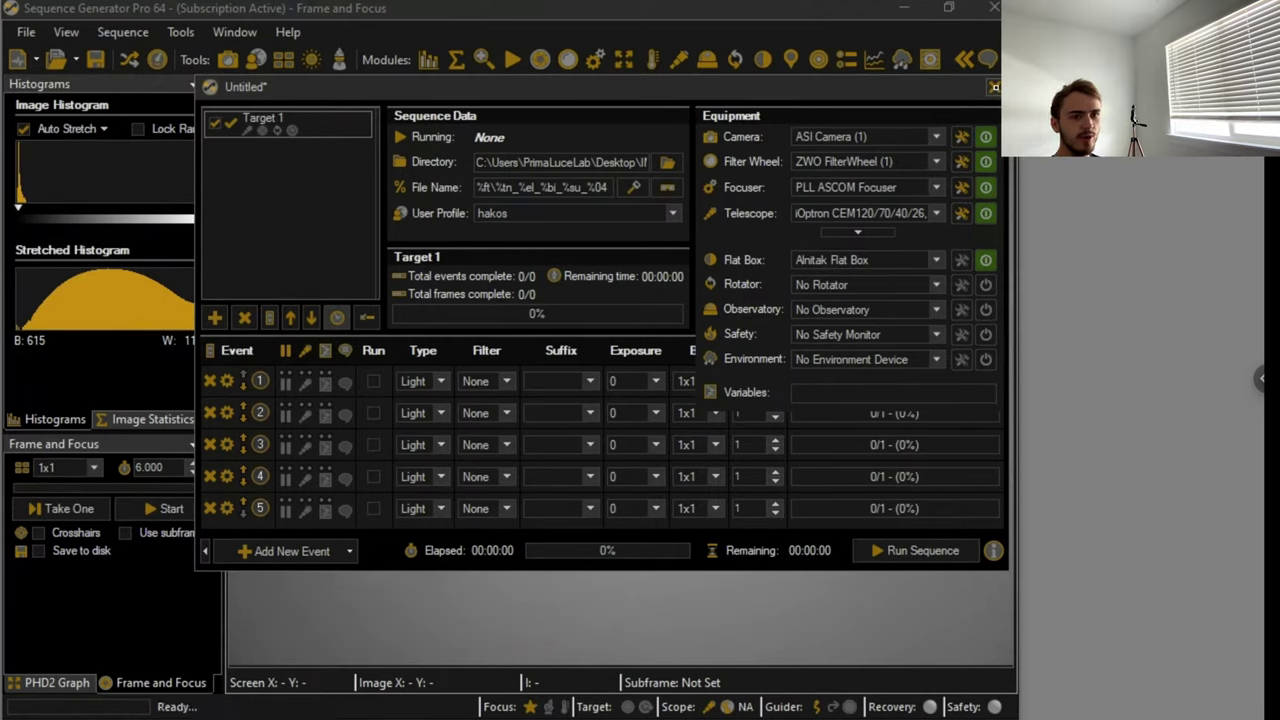
left_click(502, 311)
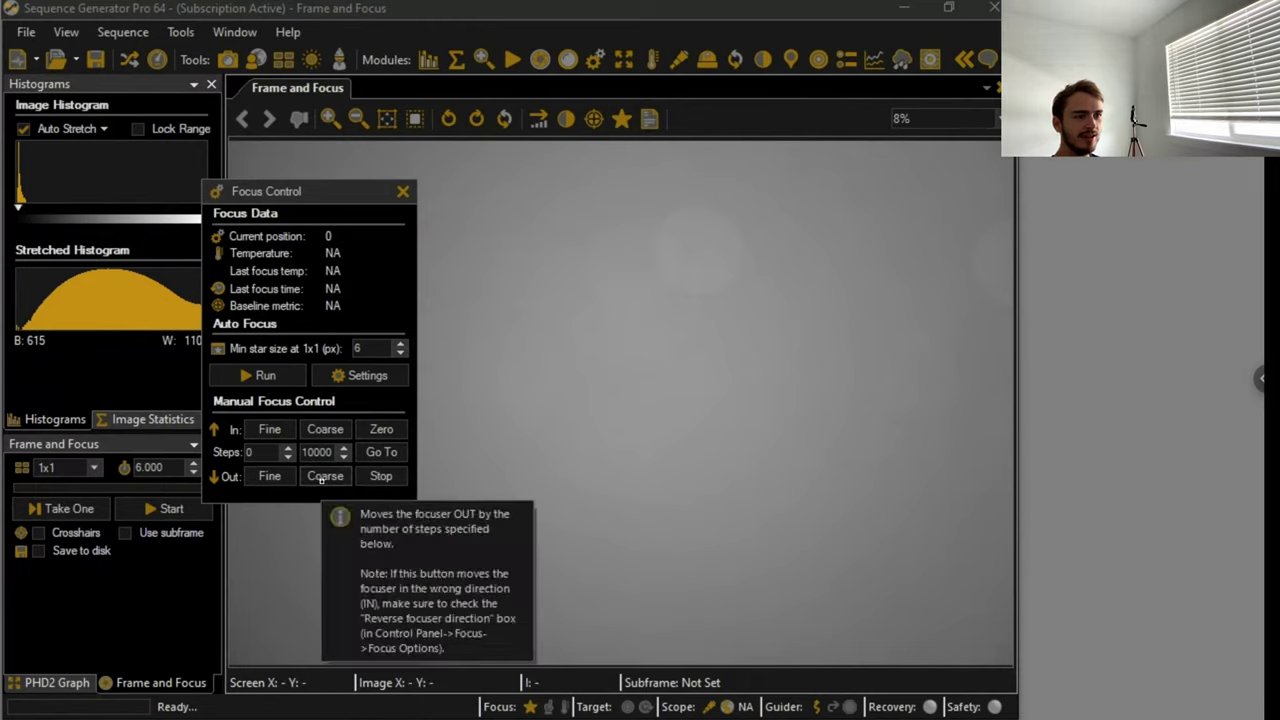
- Check the serial port setup of the PLL ASCOM Focuser from the sequence's equipment list and close its settings
left_click(128, 60)
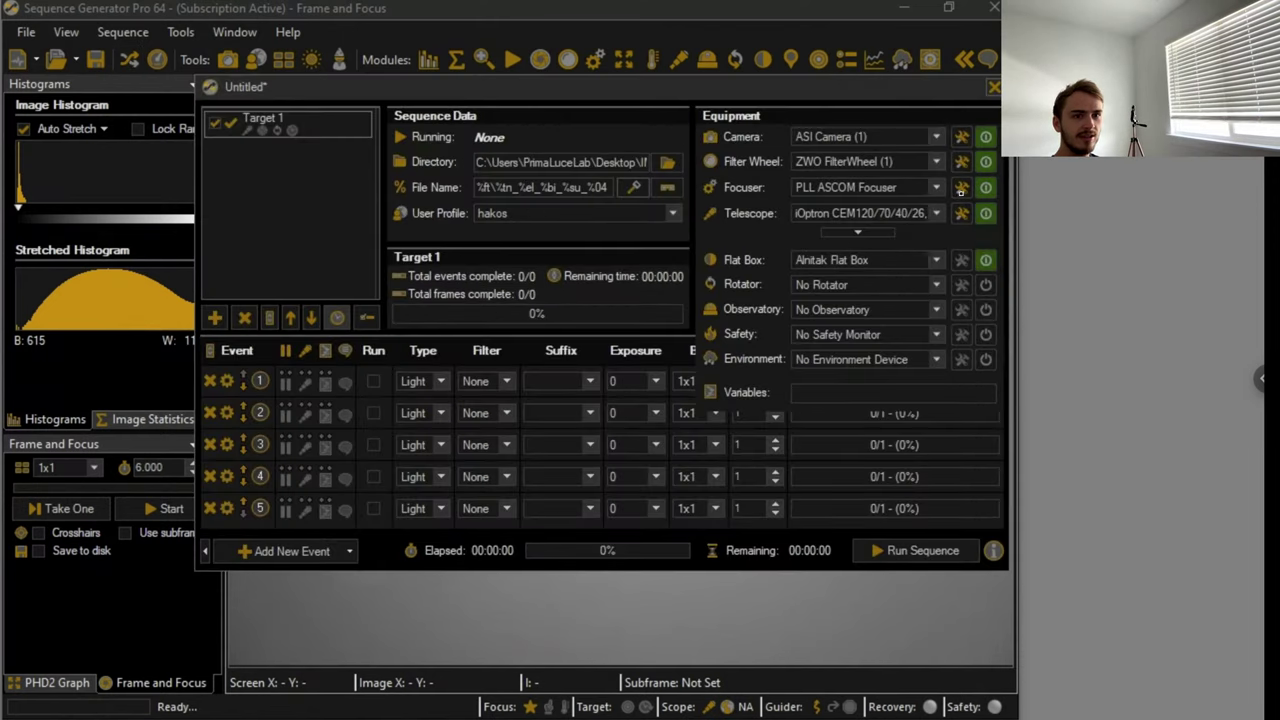
left_click(961, 187)
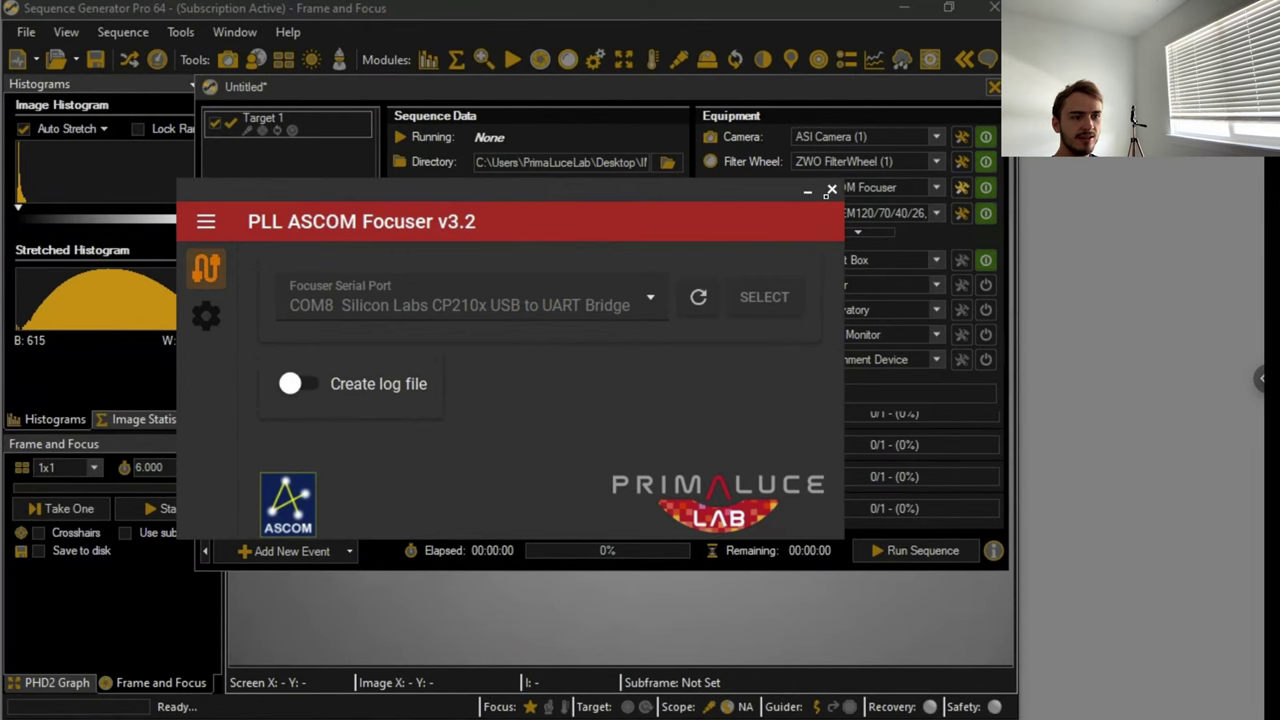
left_click(831, 189)
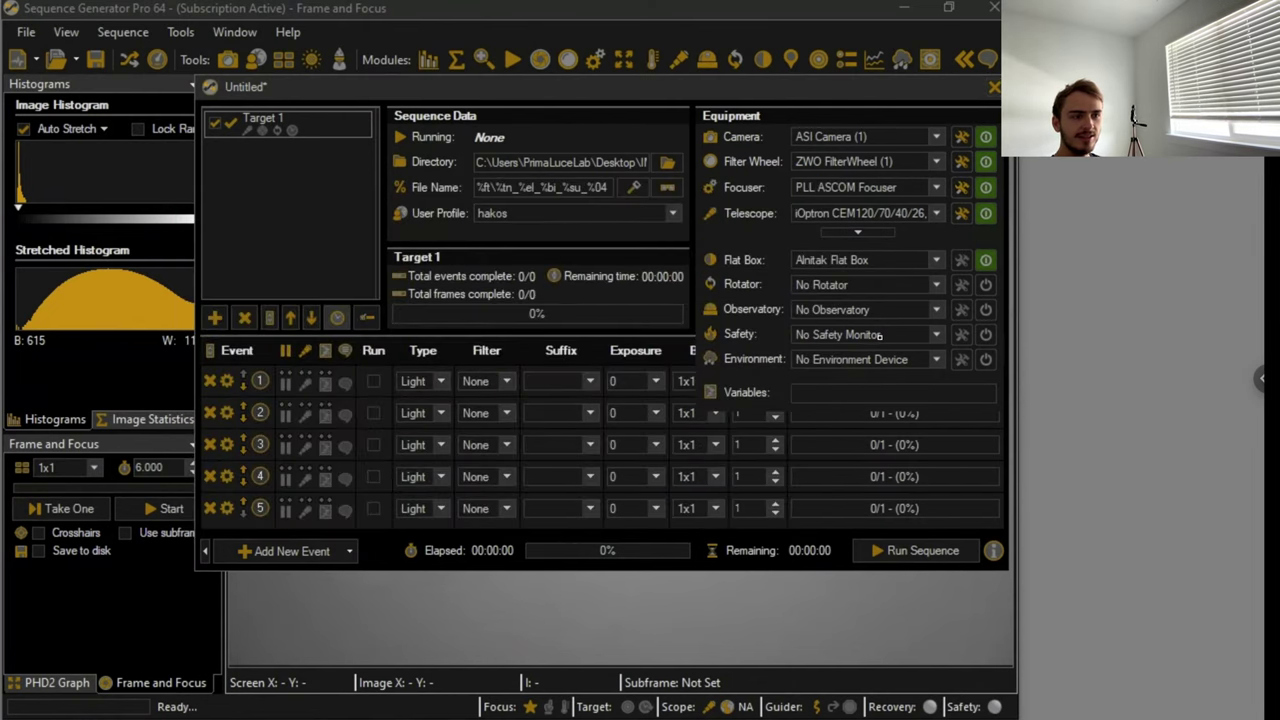
- Reposition the sequence window so its full equipment list fits on screen, and close it to return to Focus Control
left_click_drag(683, 97, 890, 349)
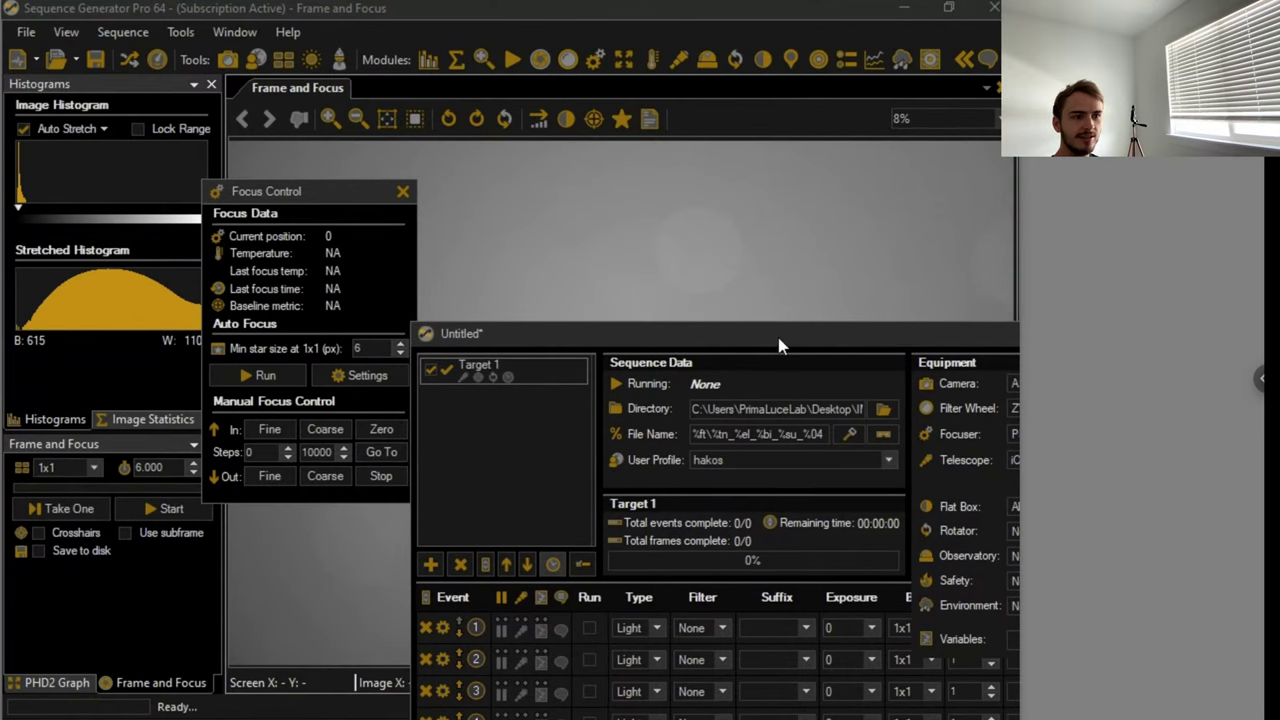
left_click_drag(779, 345, 635, 270)
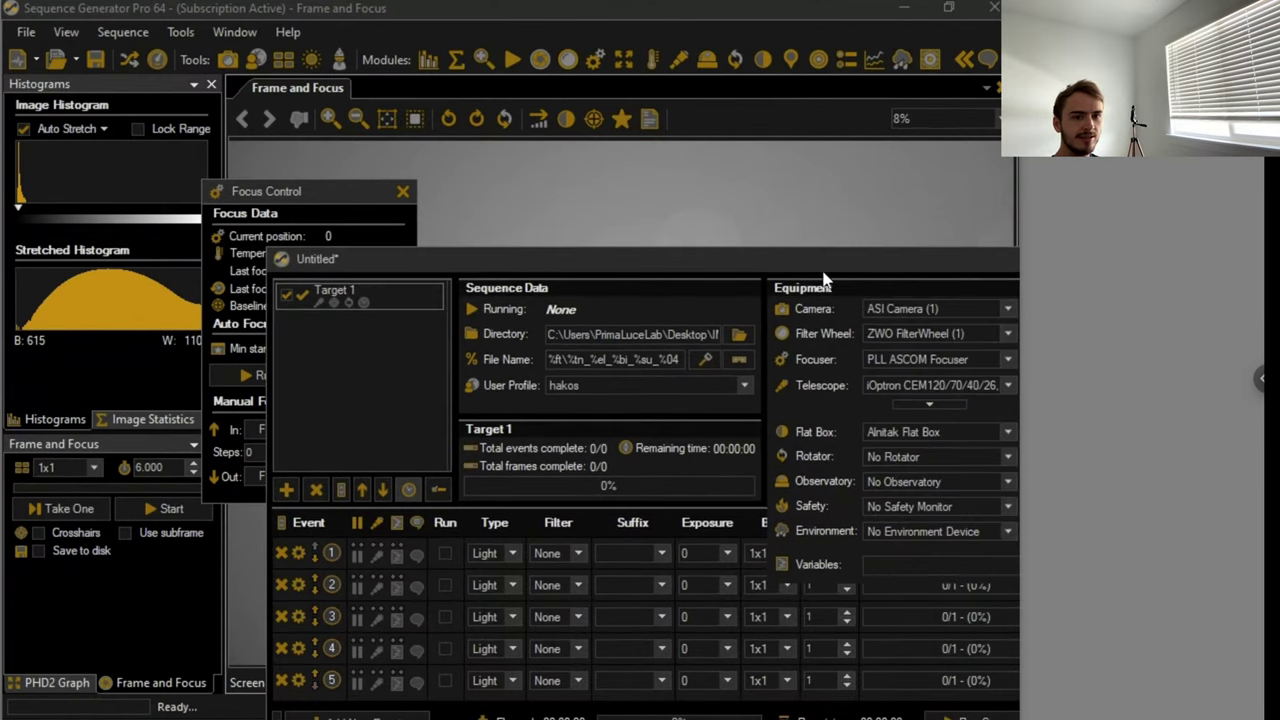
left_click_drag(645, 256, 456, 225)
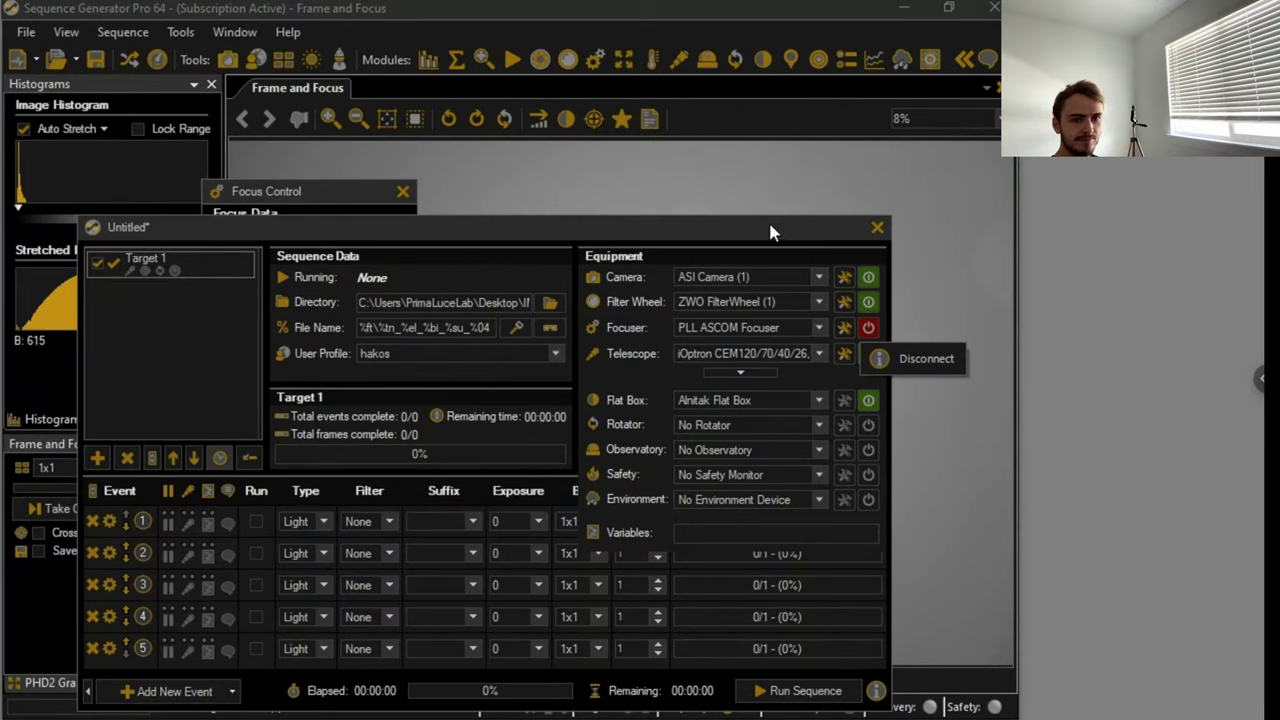
left_click(877, 228)
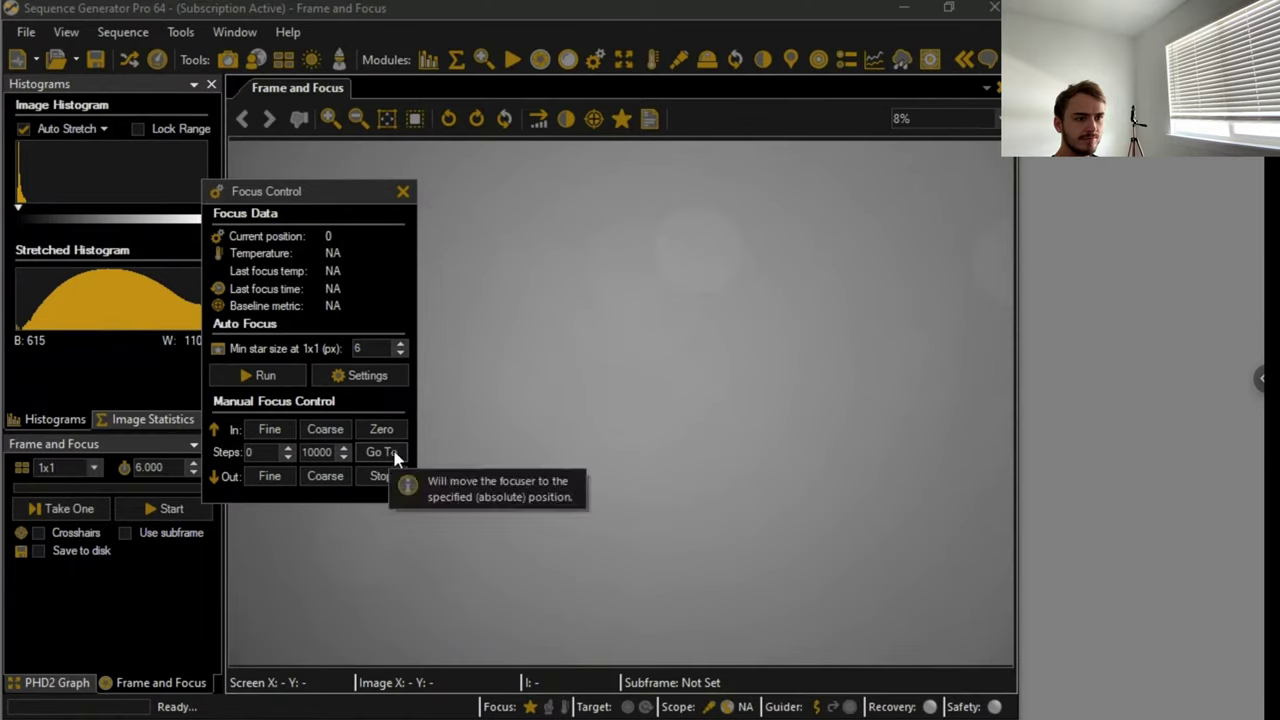
- Try to move the focuser to absolute position 400000 and disconnect the PLL ASCOM Focuser in the sequence's equipment list
left_click(387, 455)
type("400000")
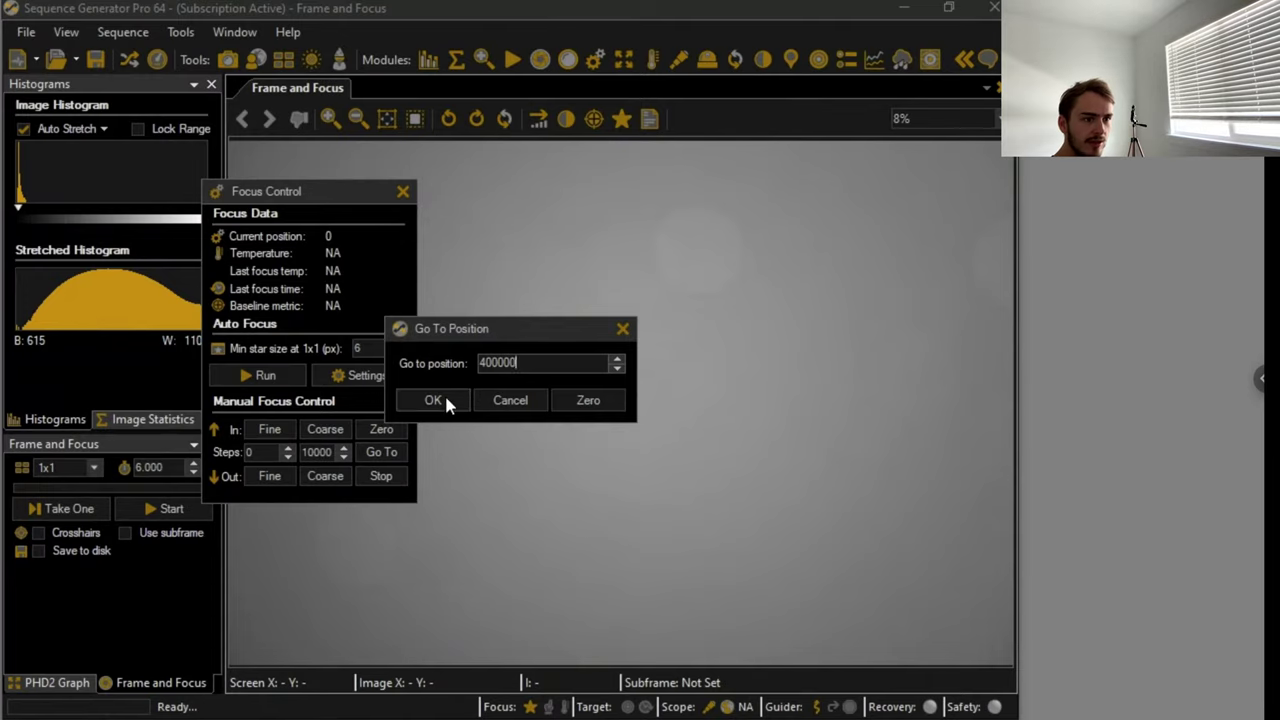
left_click(444, 396)
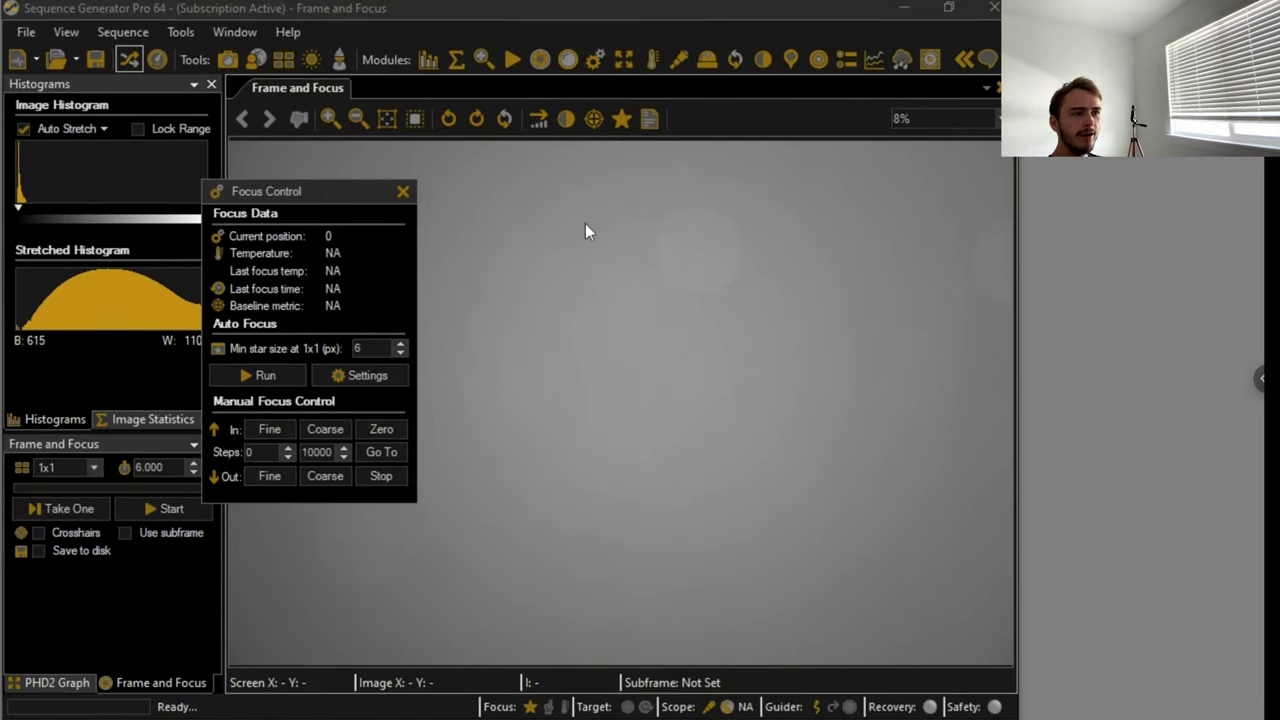
left_click(870, 330)
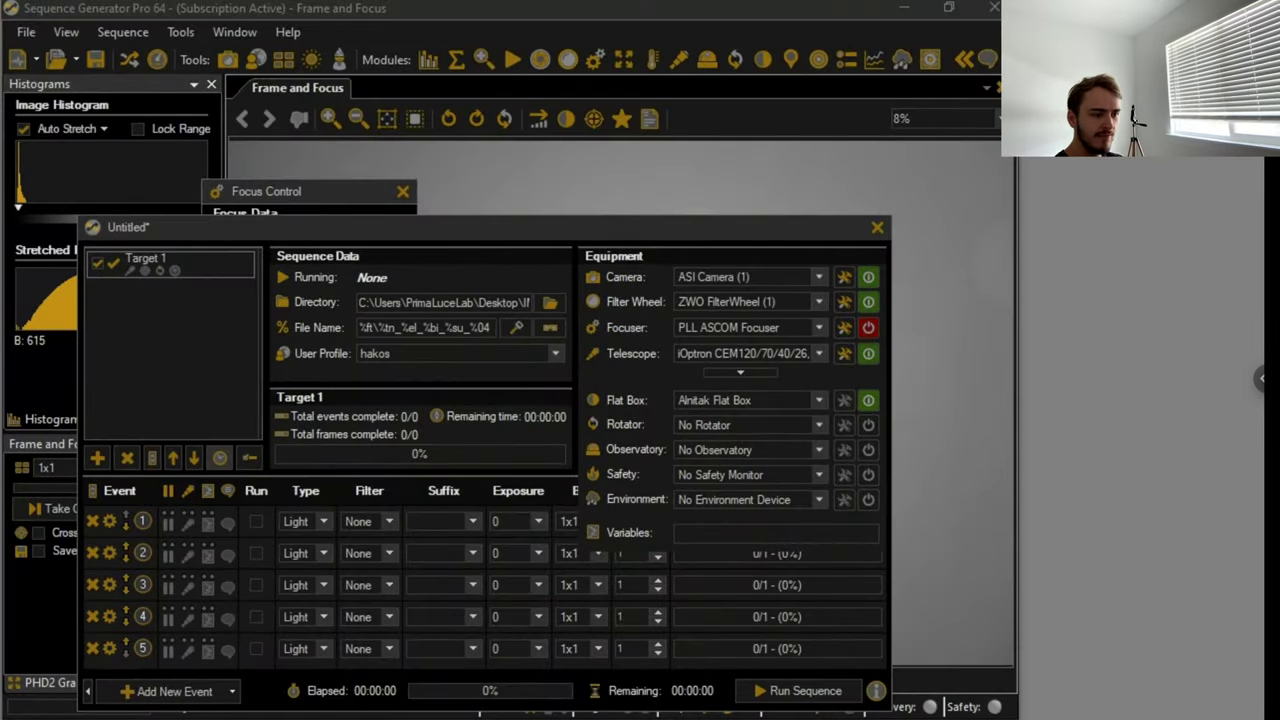
- Try to launch the PLAY 1.3.0 application from the Windows search
key("super")
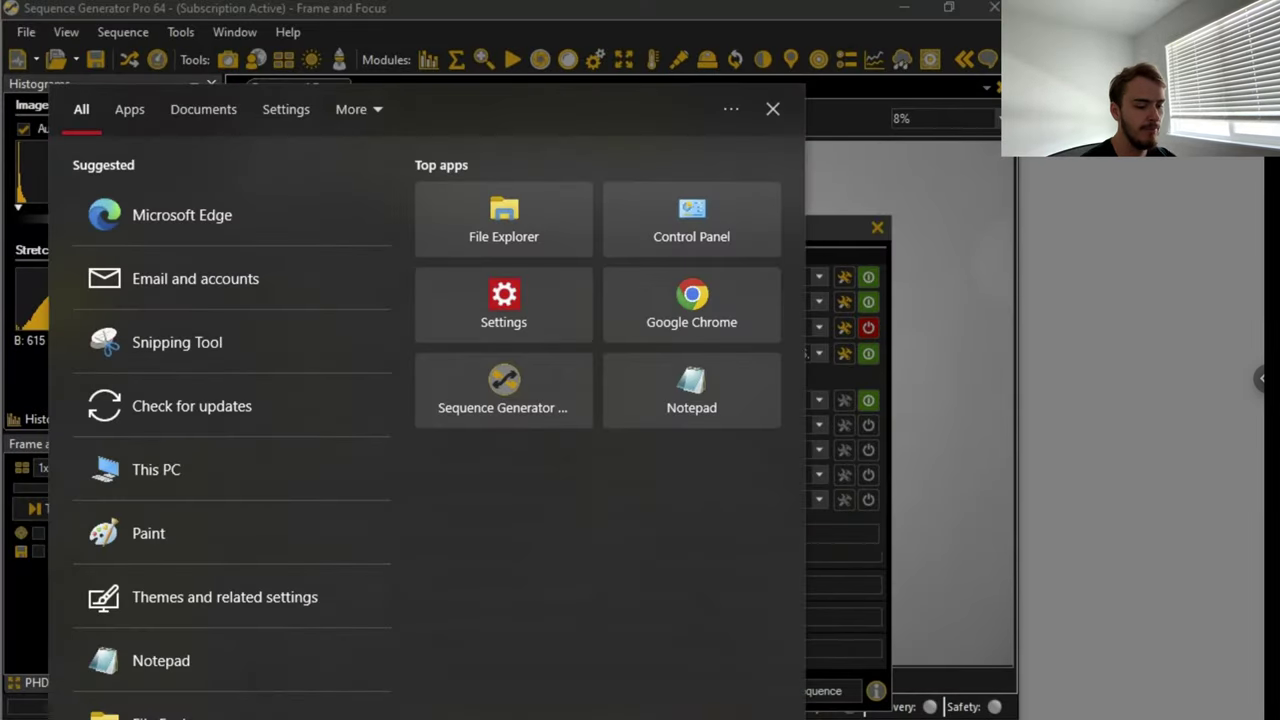
type("play")
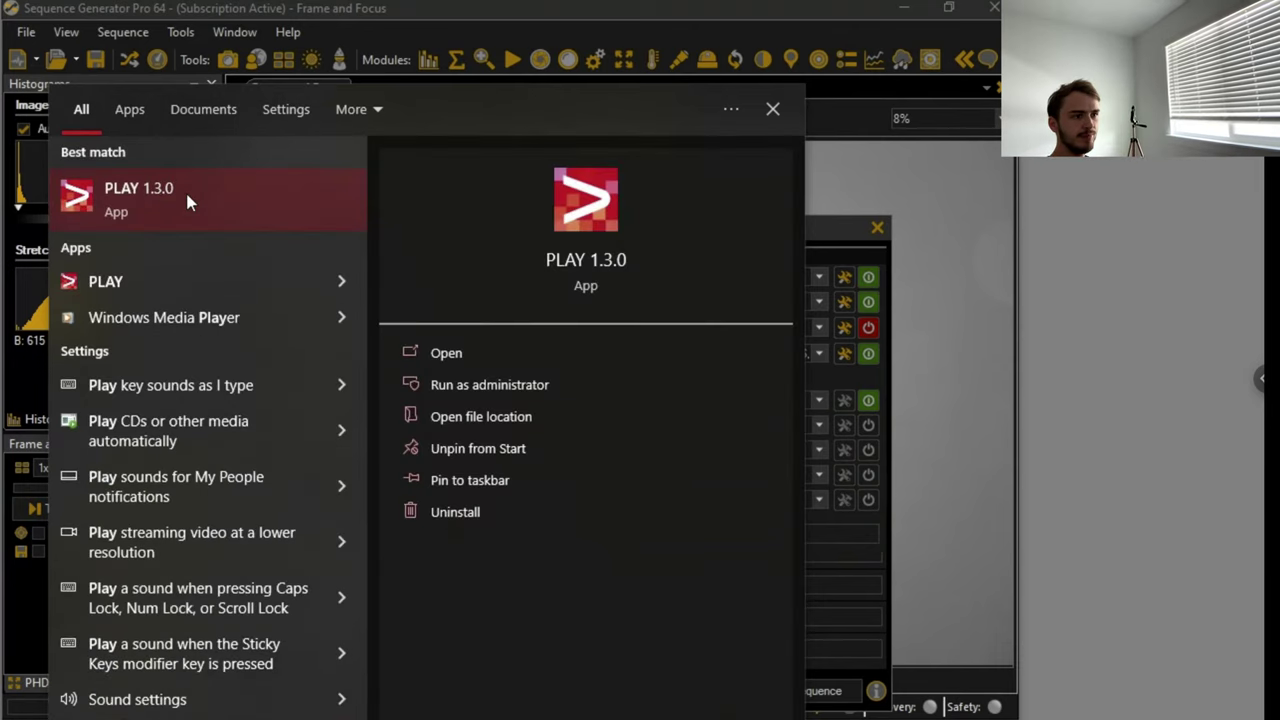
left_click(193, 197)
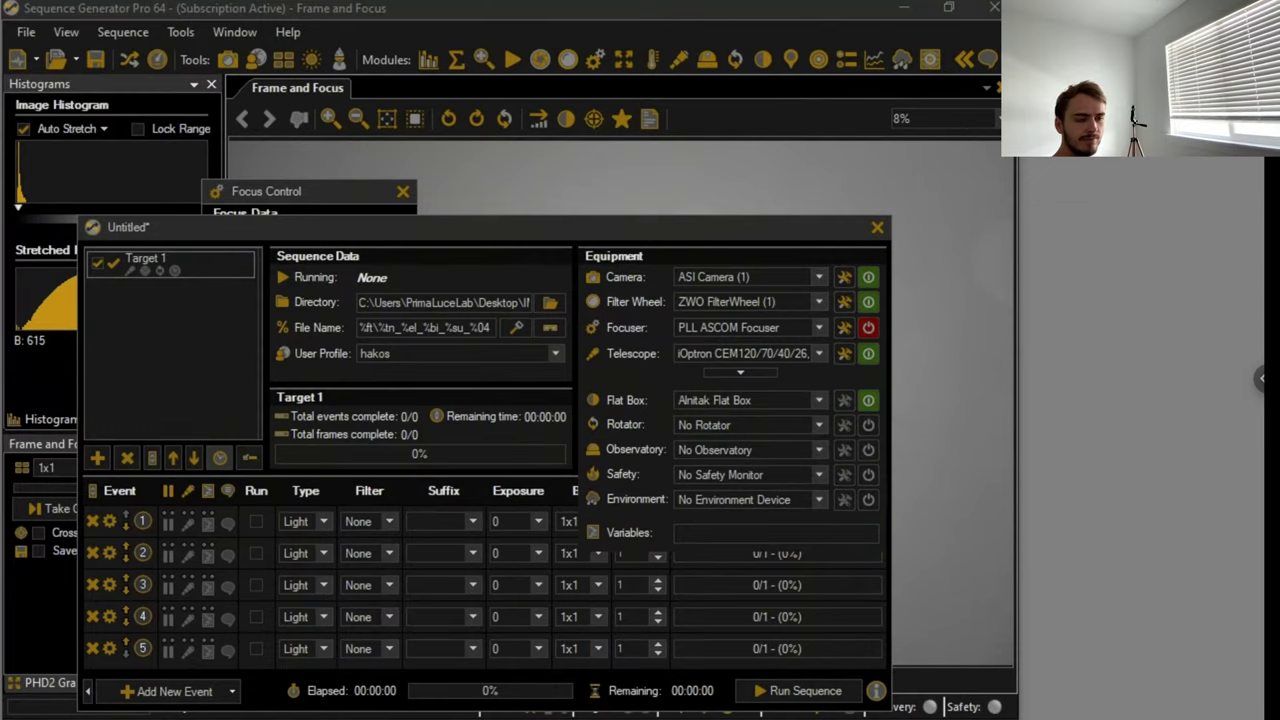
key("super")
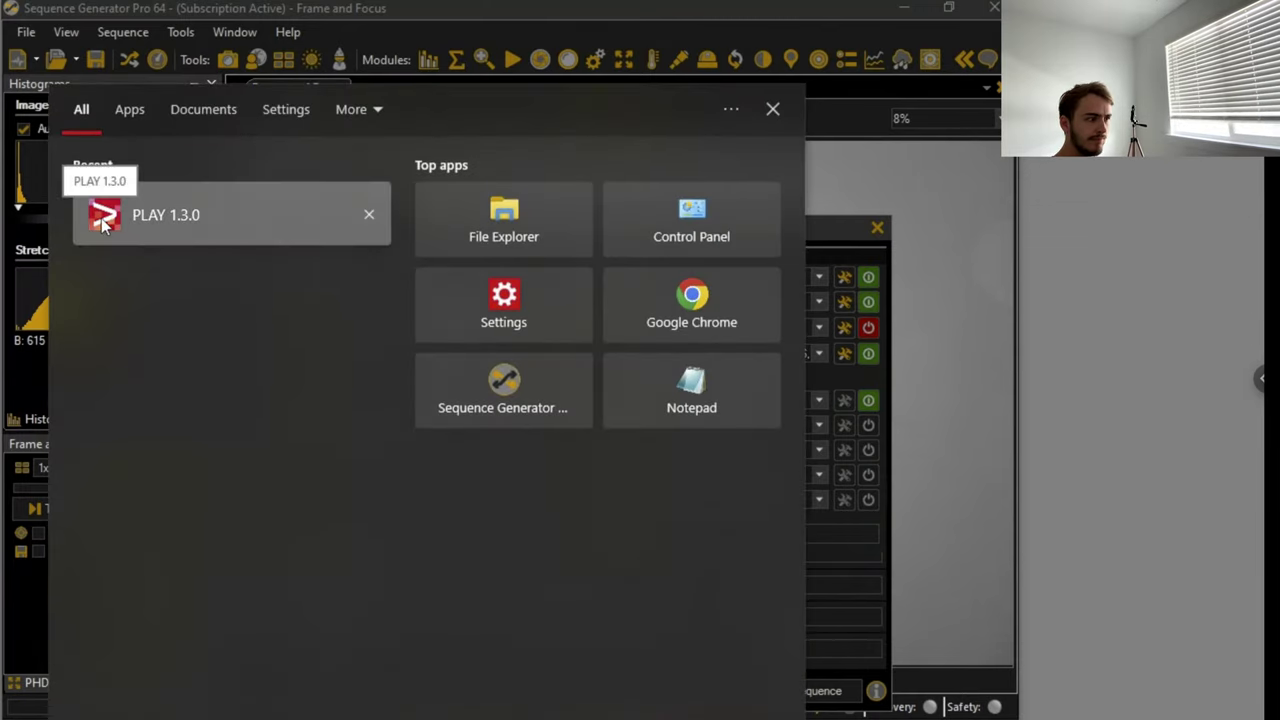
left_click(106, 220)
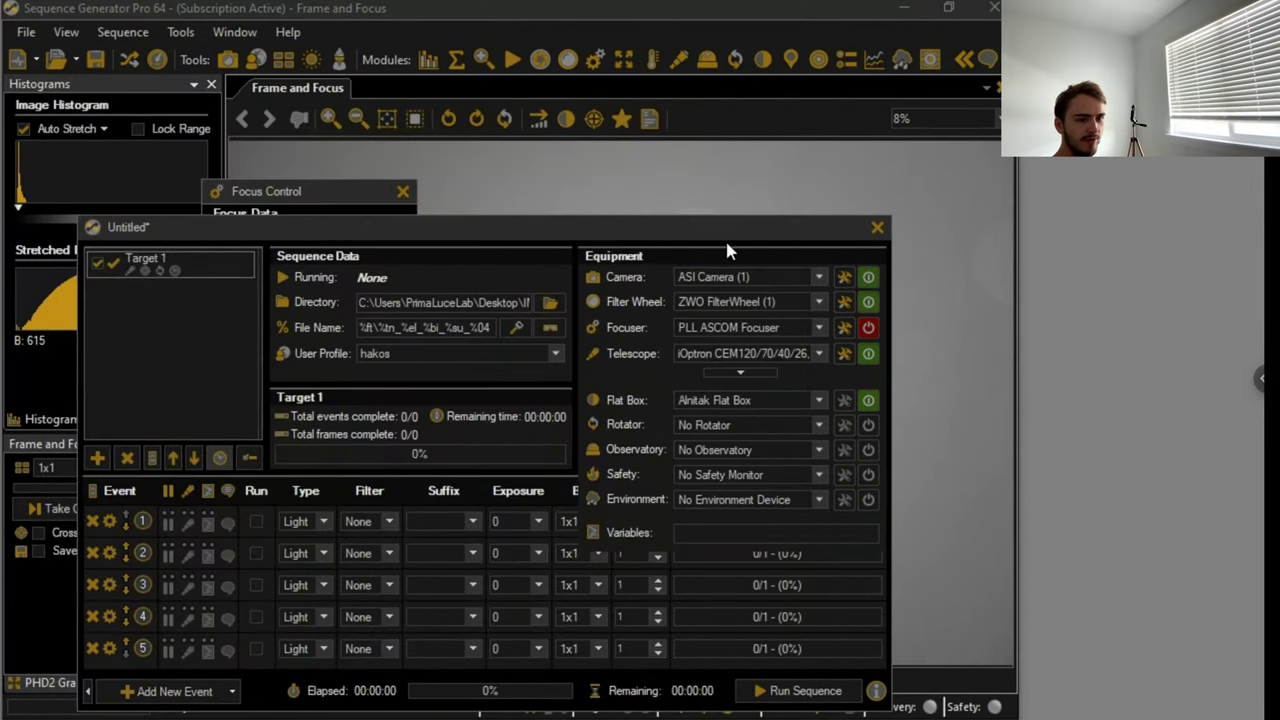
- Minimize all open windows to reach the desktop and launch the PLAY application from there
left_click(907, 10)
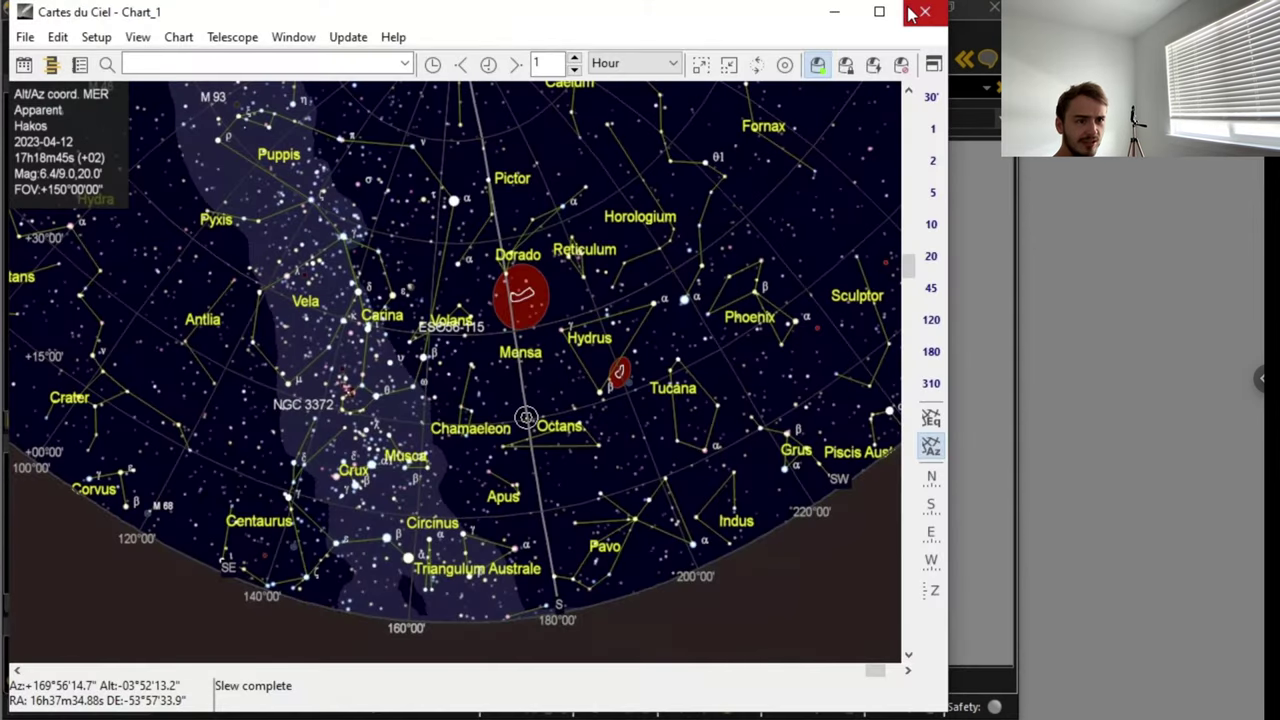
left_click(831, 18)
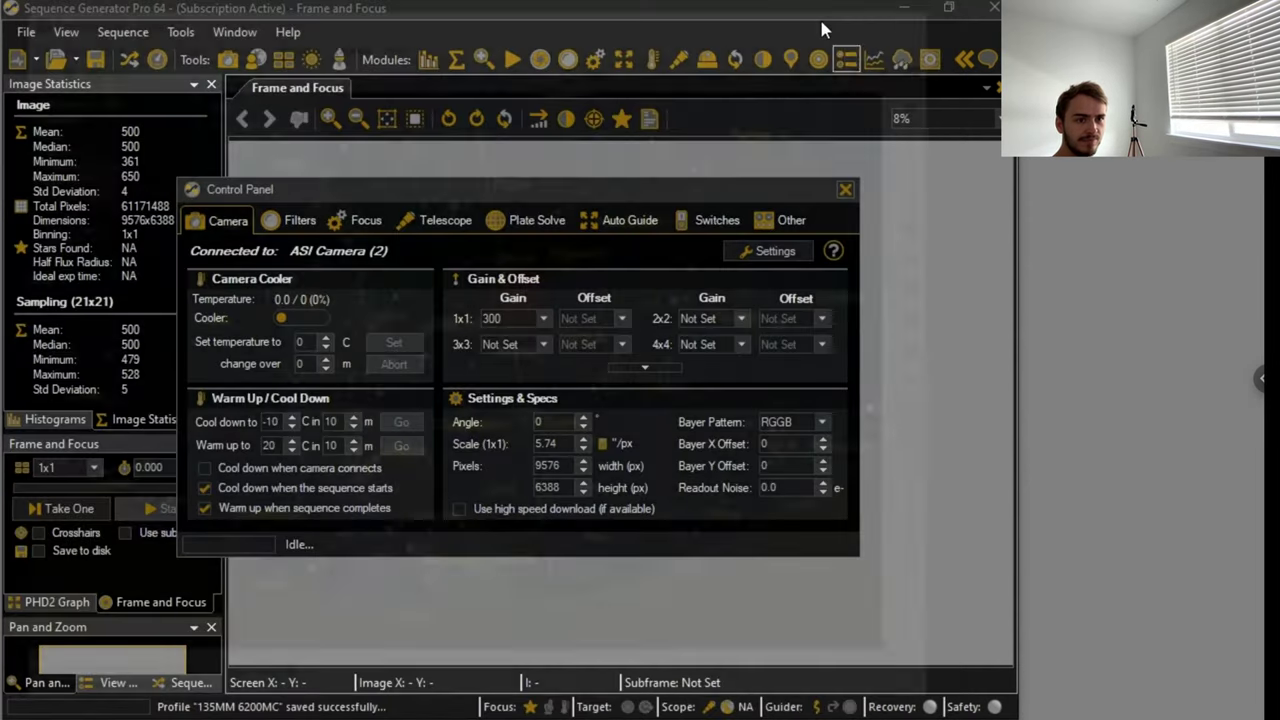
left_click(905, 12)
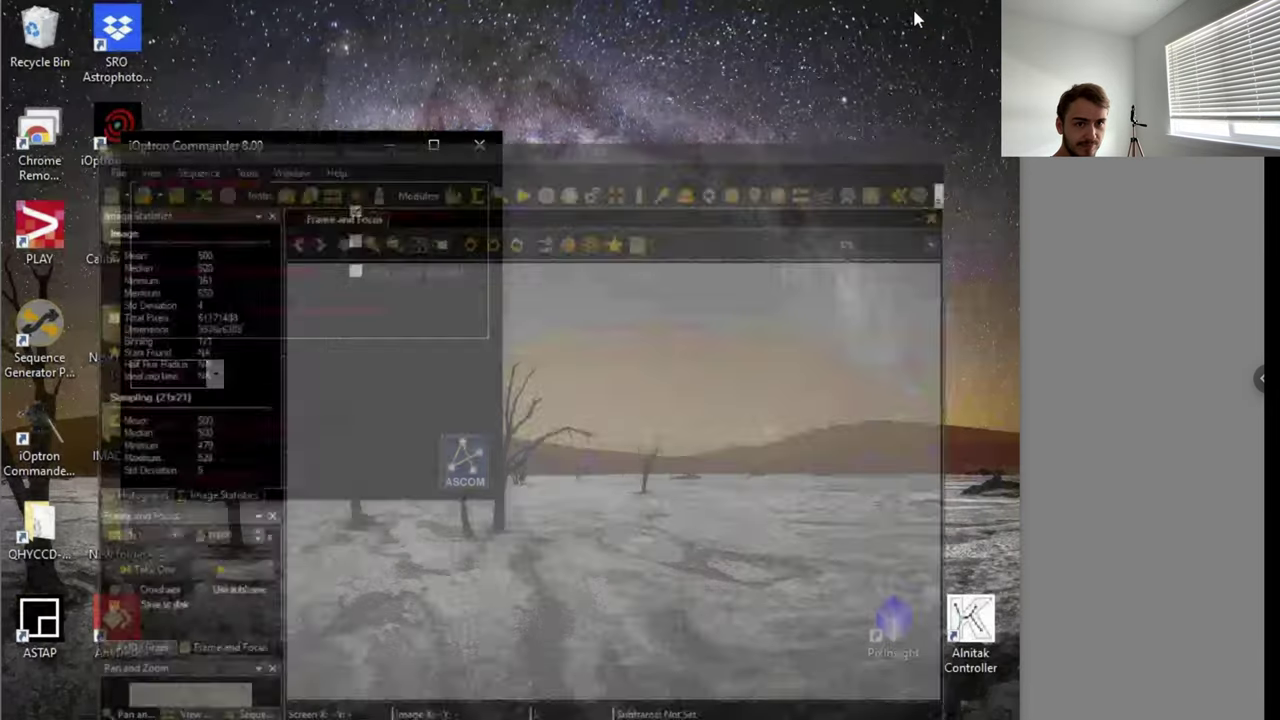
left_click(387, 150)
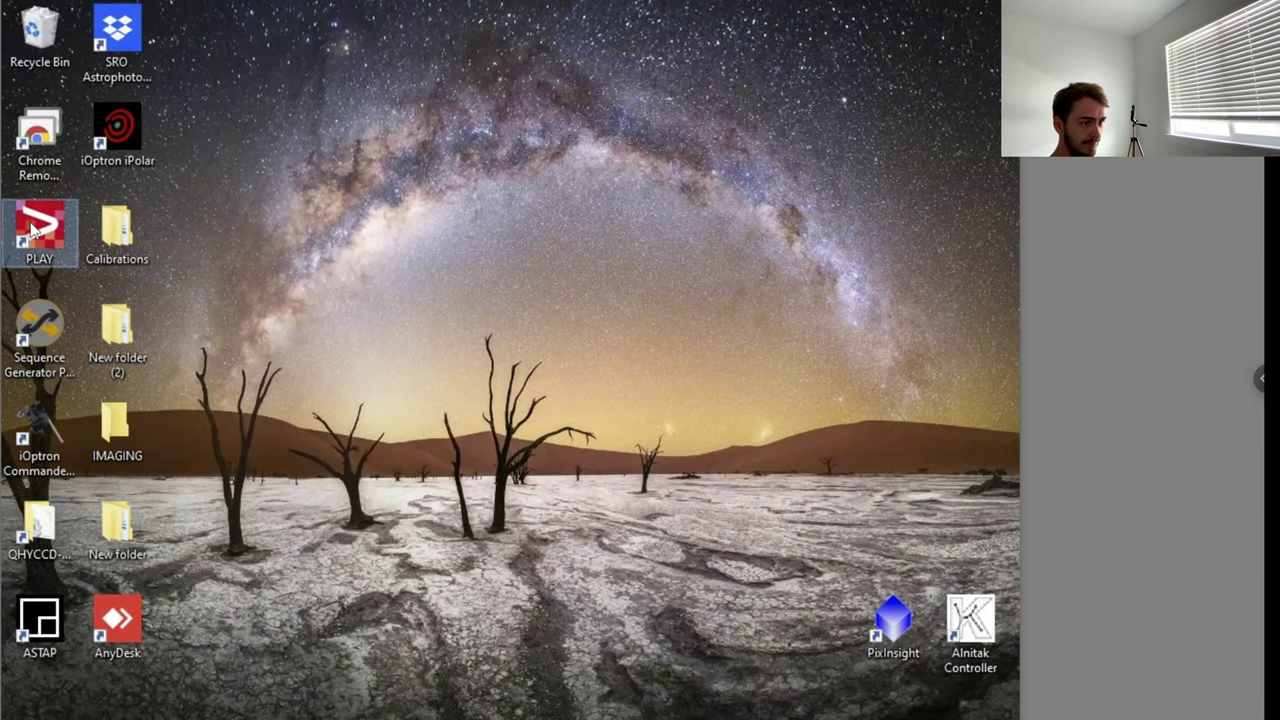
double_click(30, 228)
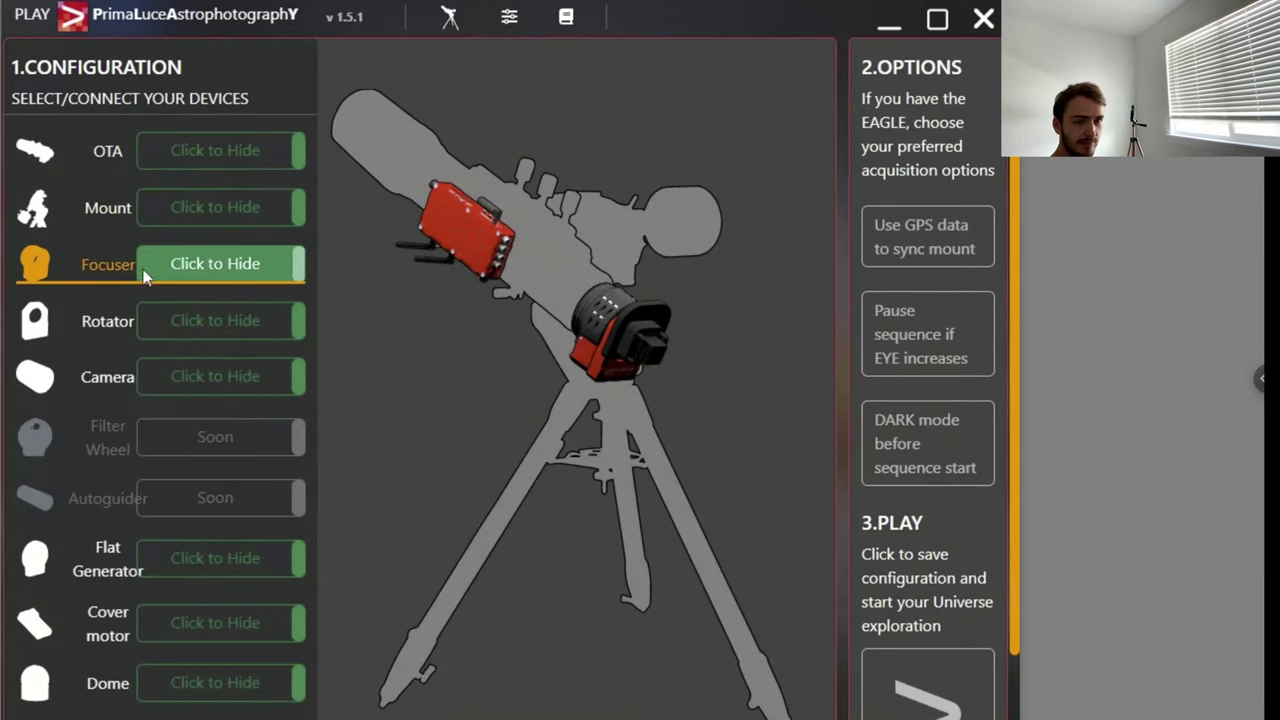
- Connect the focuser in PLAY through serial port COM8
left_click(87, 270)
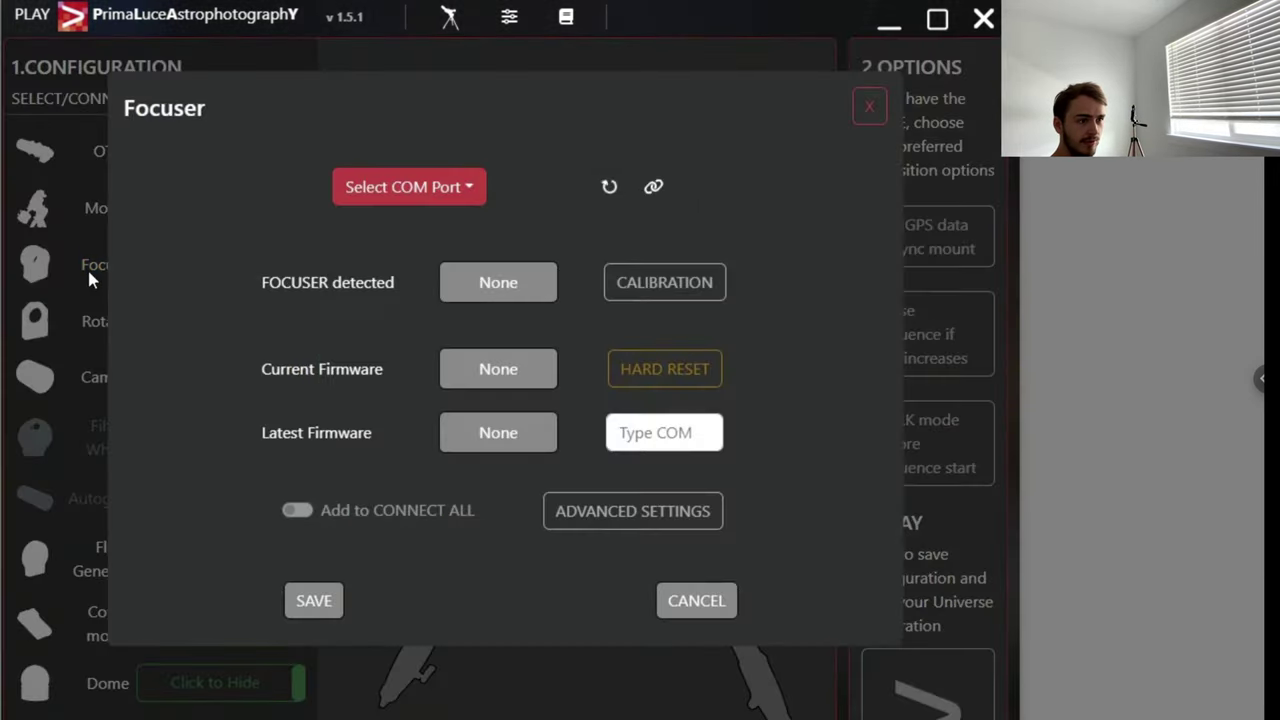
left_click(423, 192)
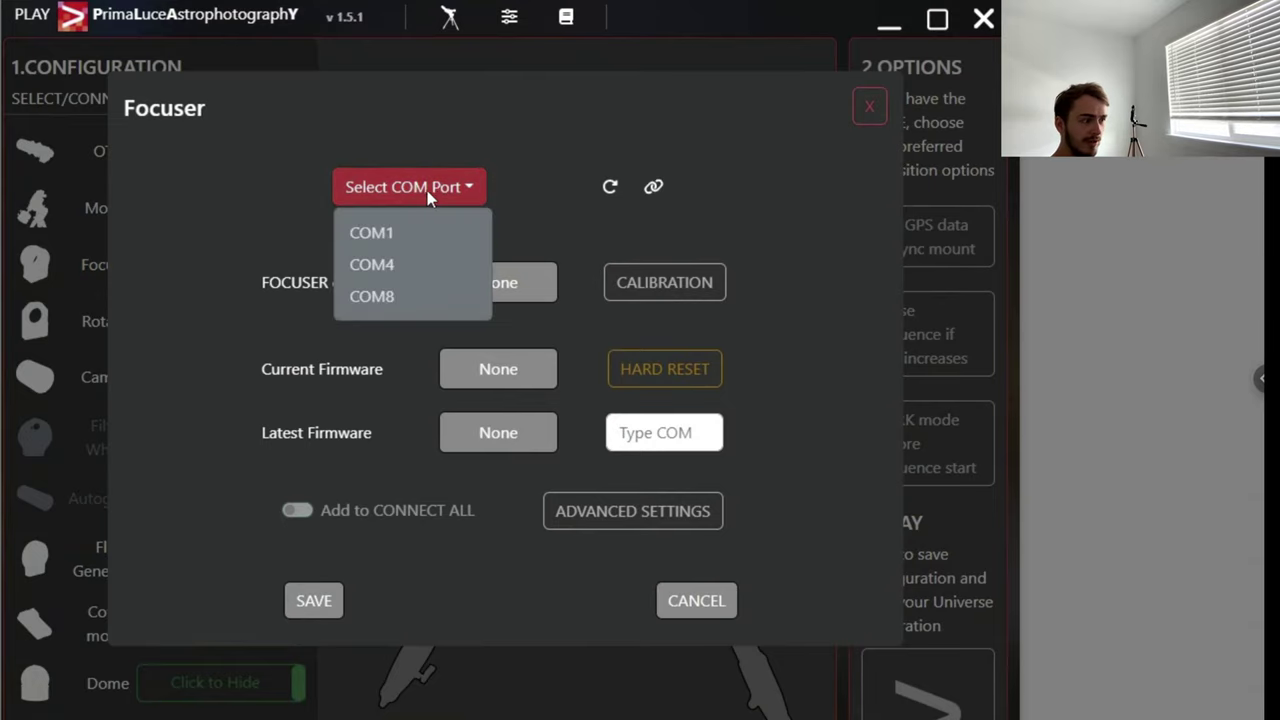
left_click(388, 298)
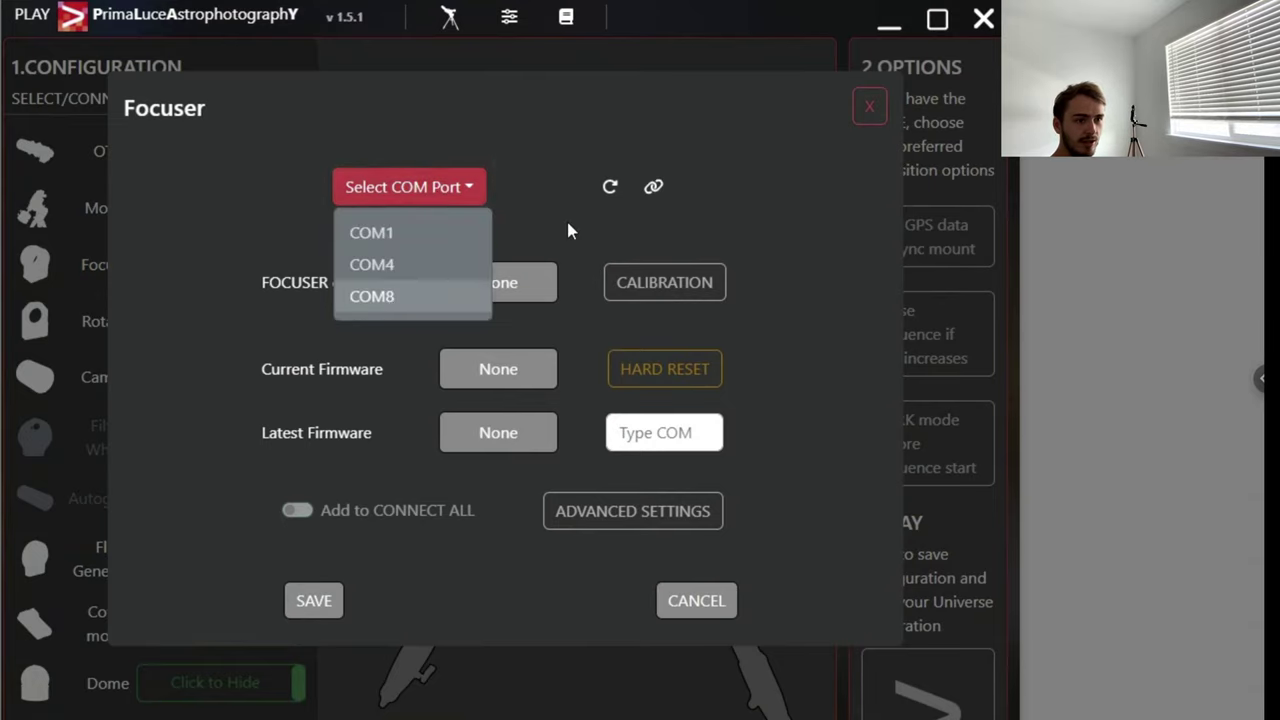
left_click(653, 190)
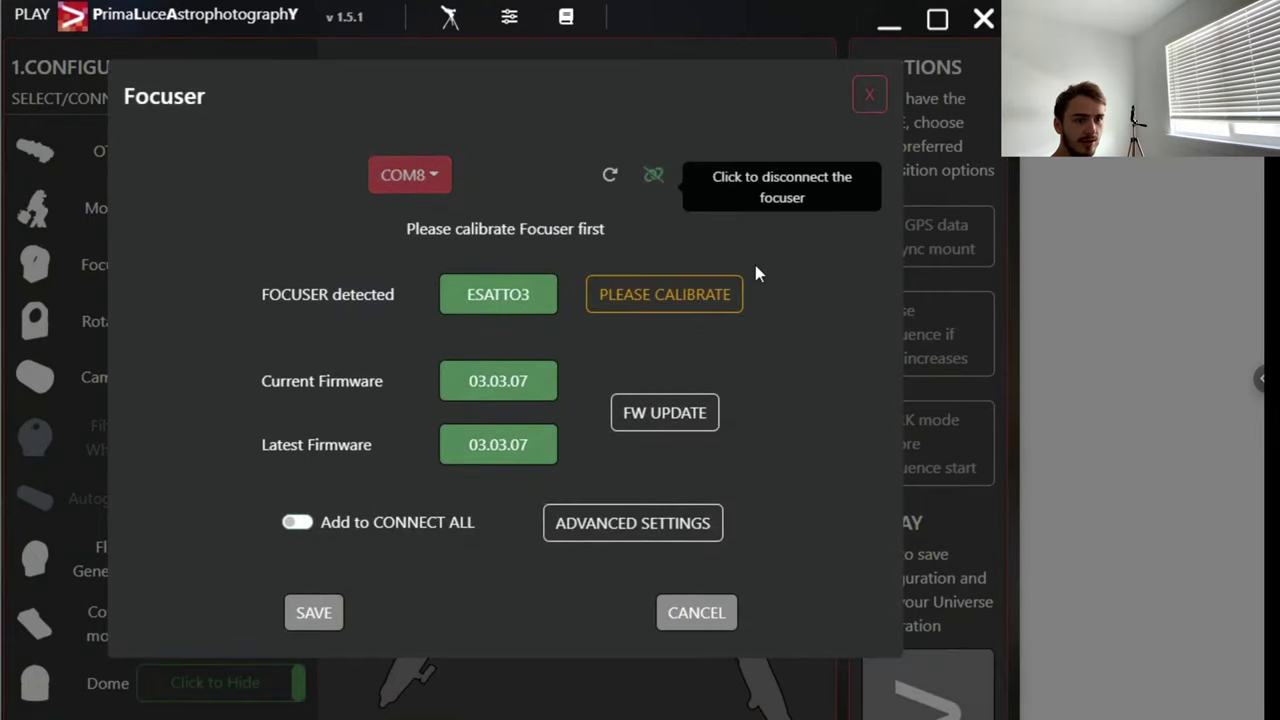
- Run the ESATTO3 focuser calibration starting from the all-in position and postpone the application update
left_click(698, 294)
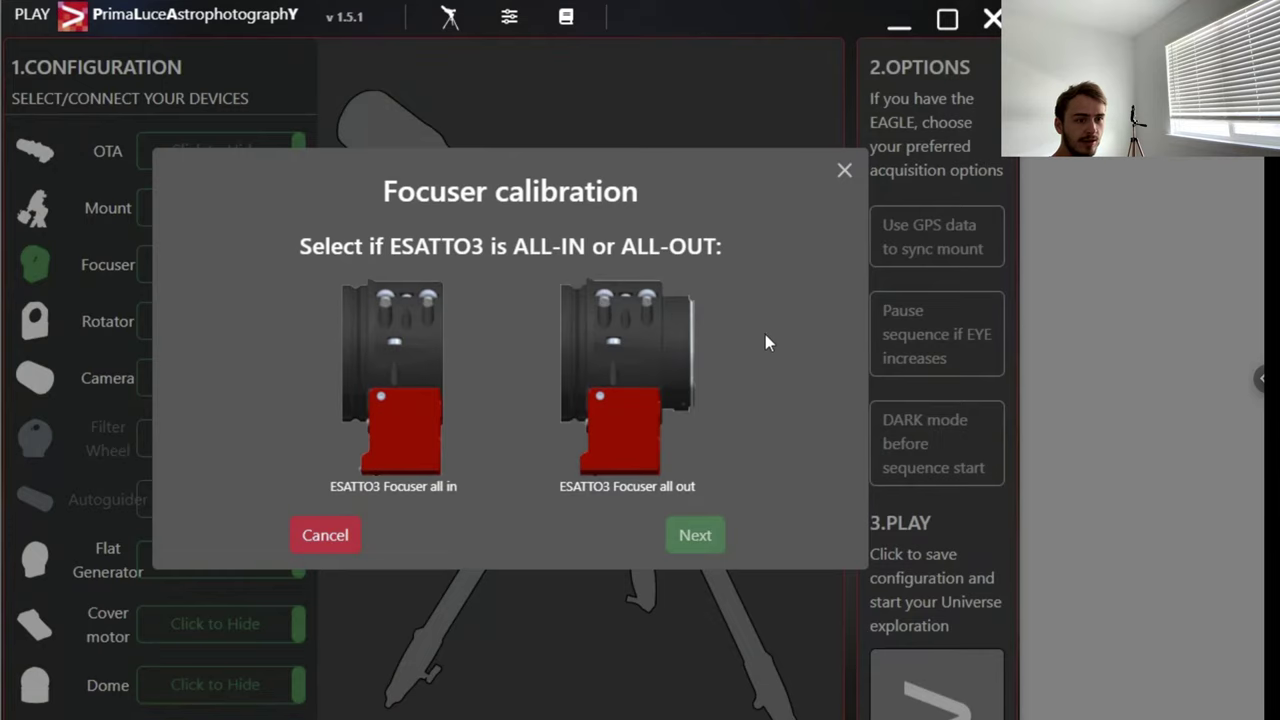
left_click(405, 424)
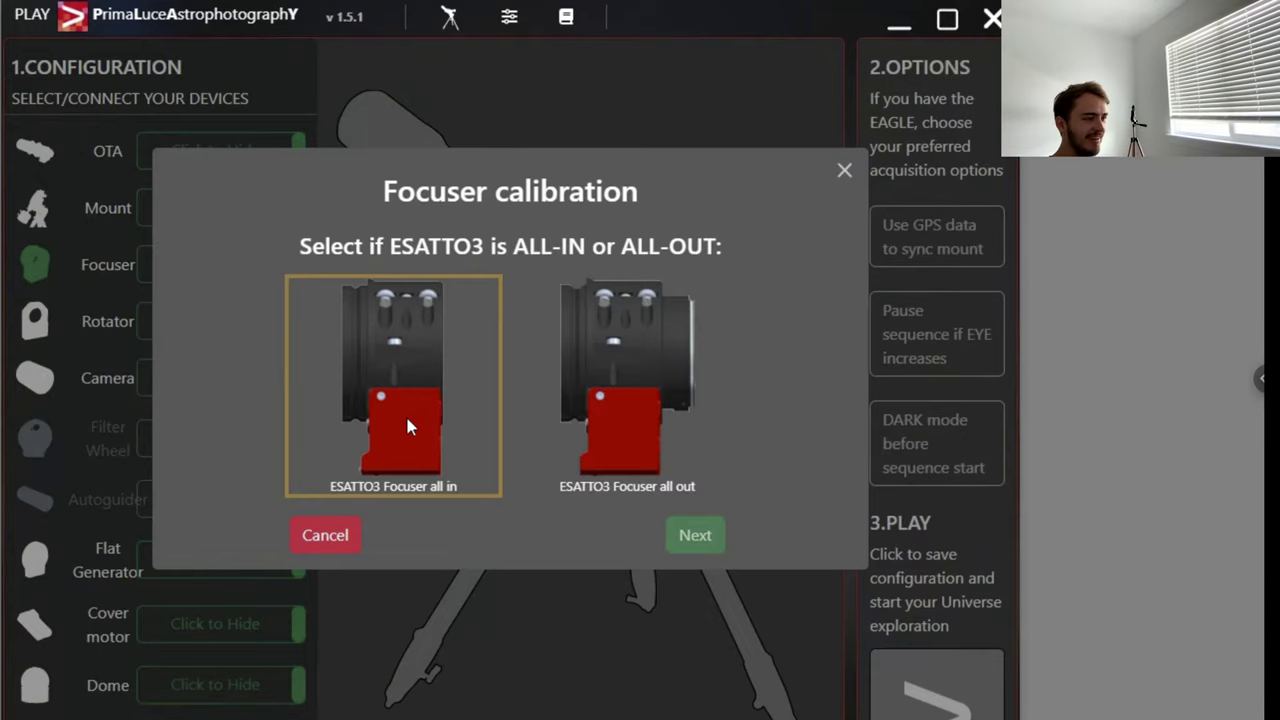
left_click(407, 427)
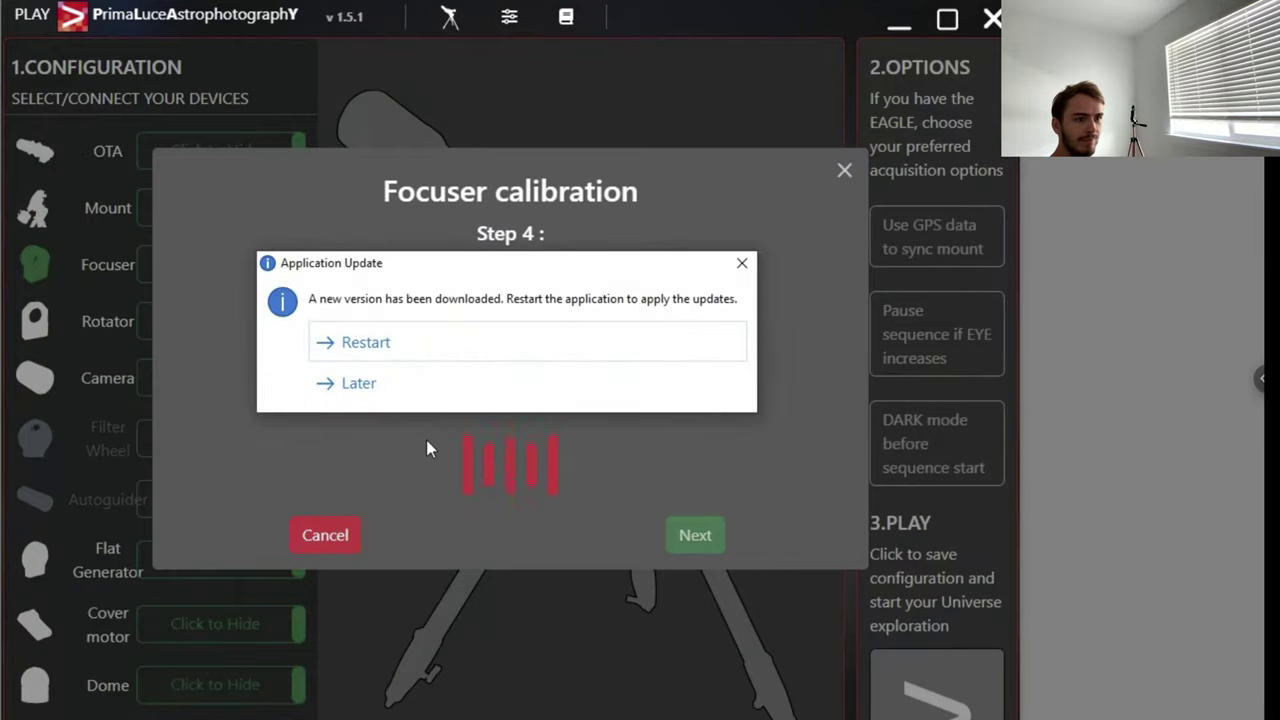
left_click(348, 386)
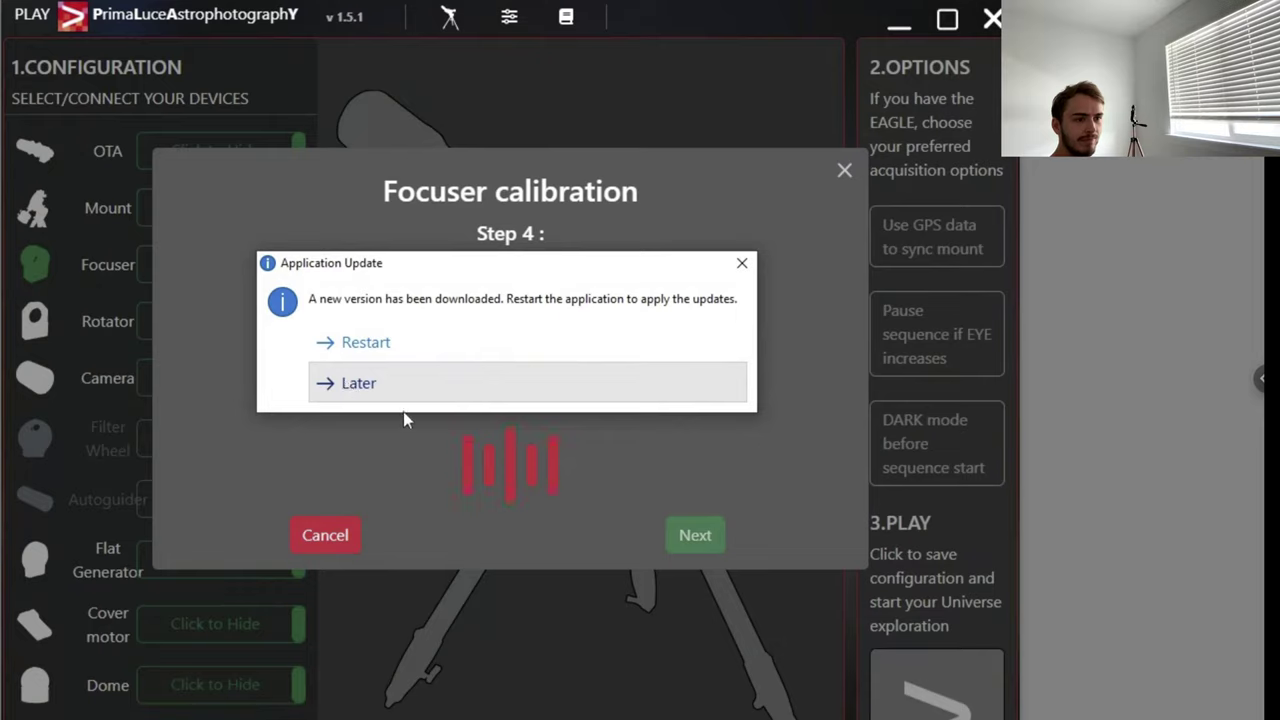
left_click(364, 387)
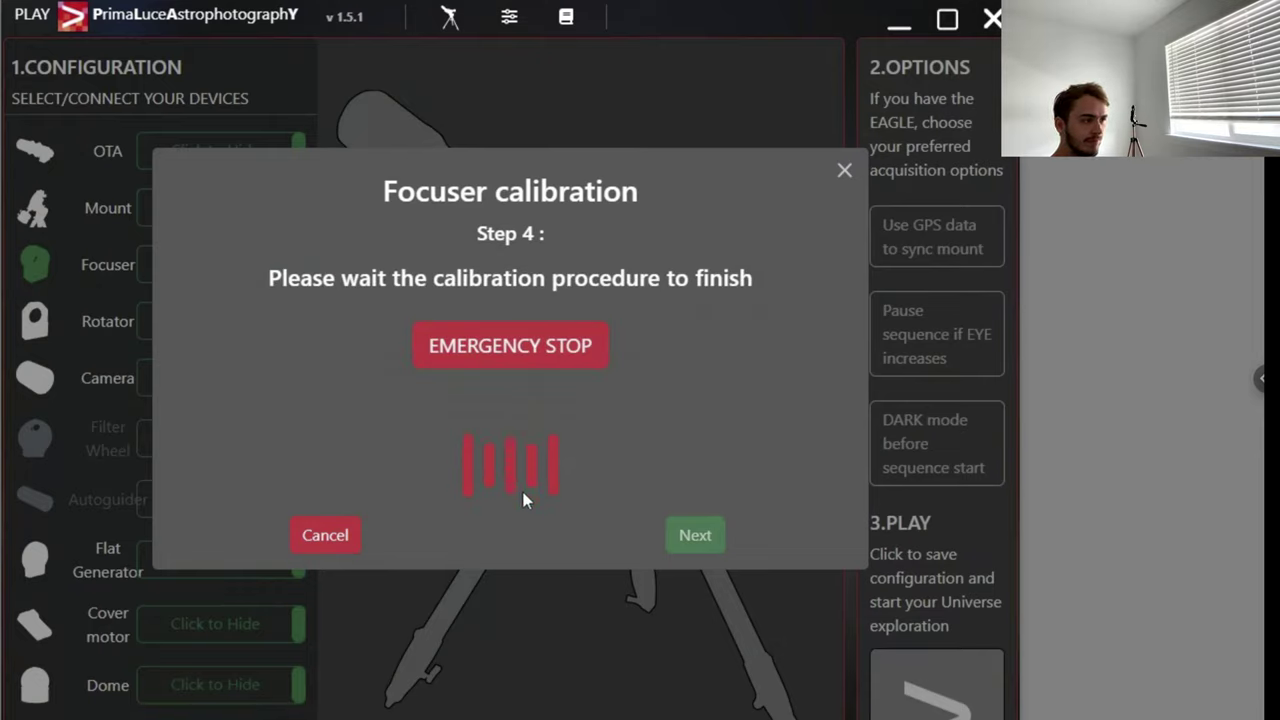
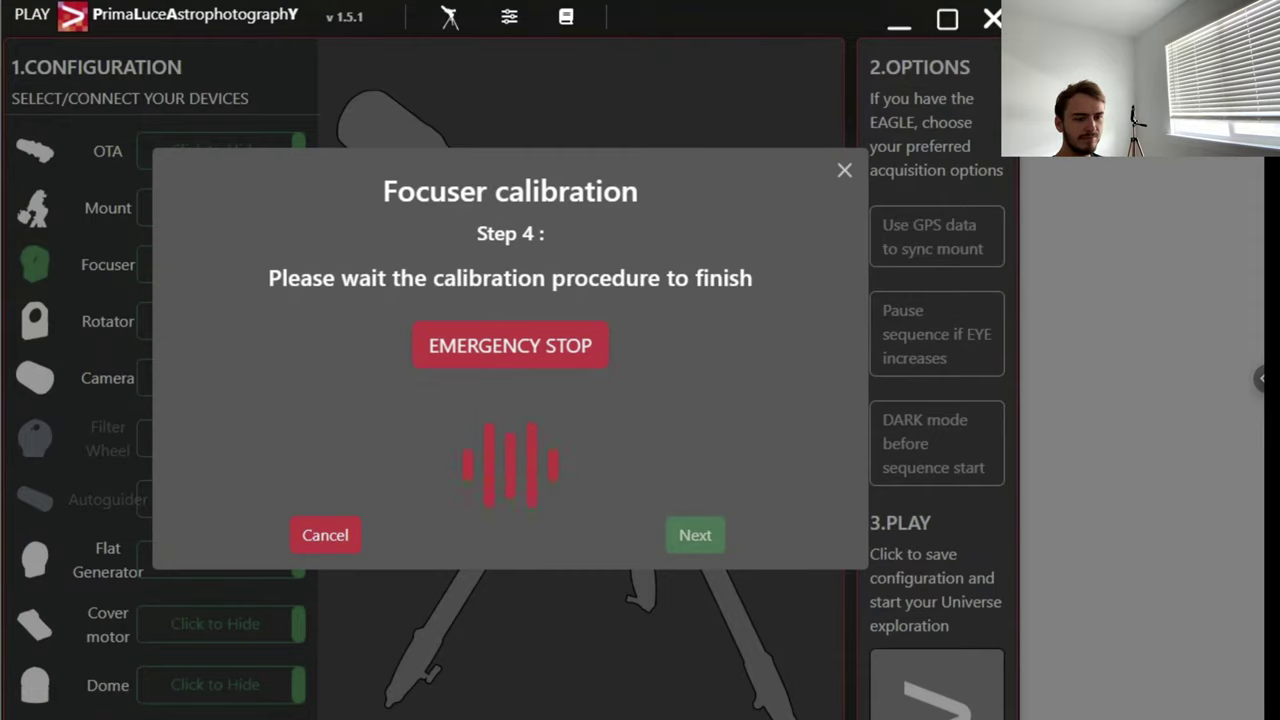
- Switch to the Sequence Generator Pro window with the 2x2 preview, examine the image magnified, and fit it back to the display
mouse_move(480, 718)
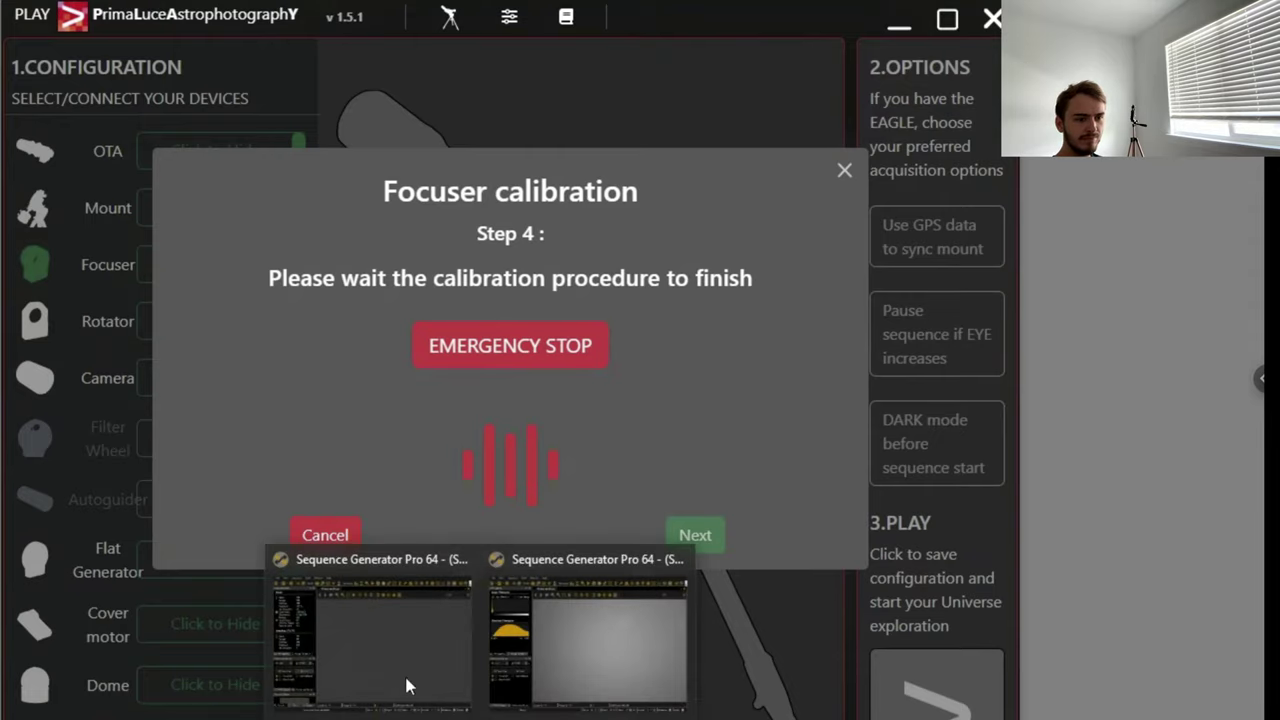
mouse_move(403, 684)
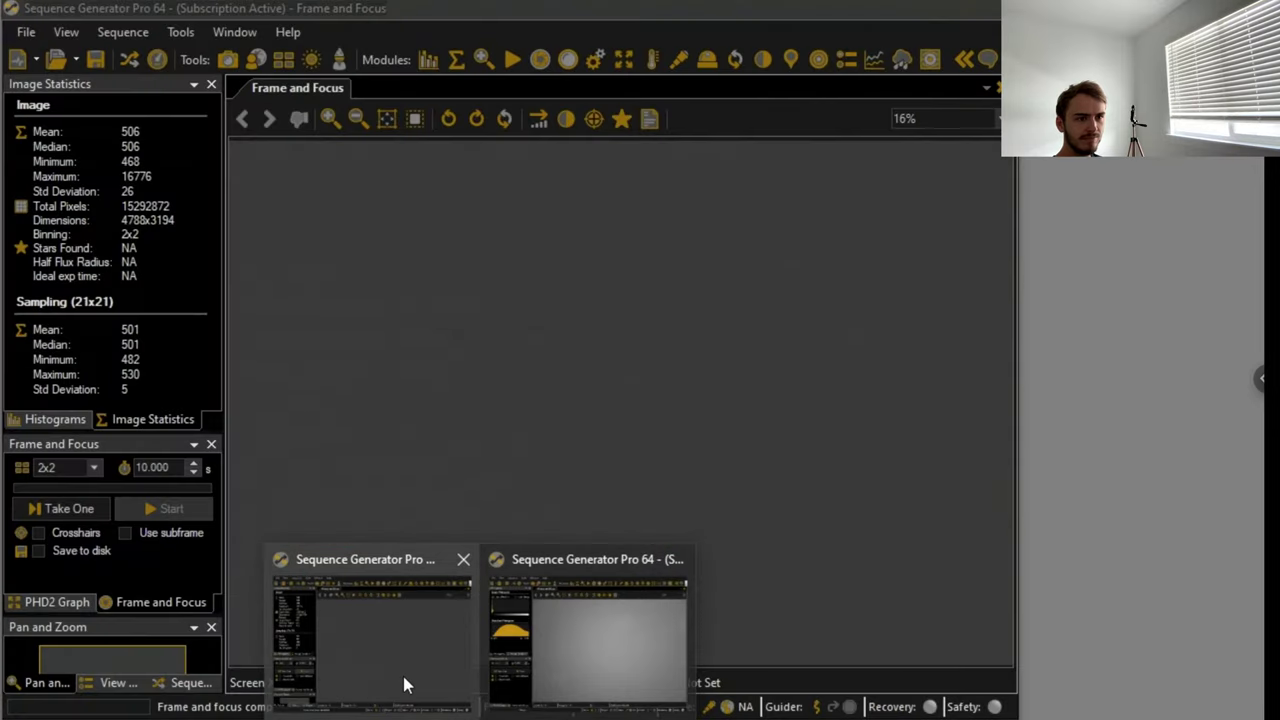
left_click(391, 655)
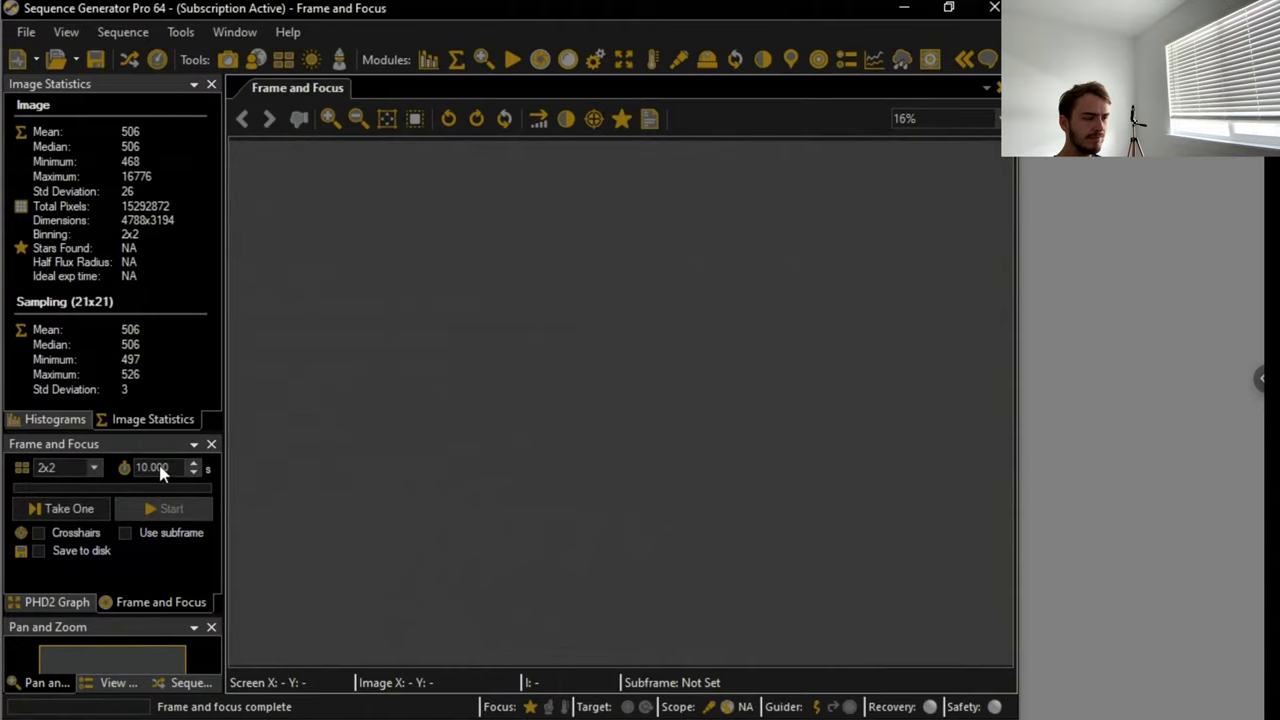
left_click(330, 119)
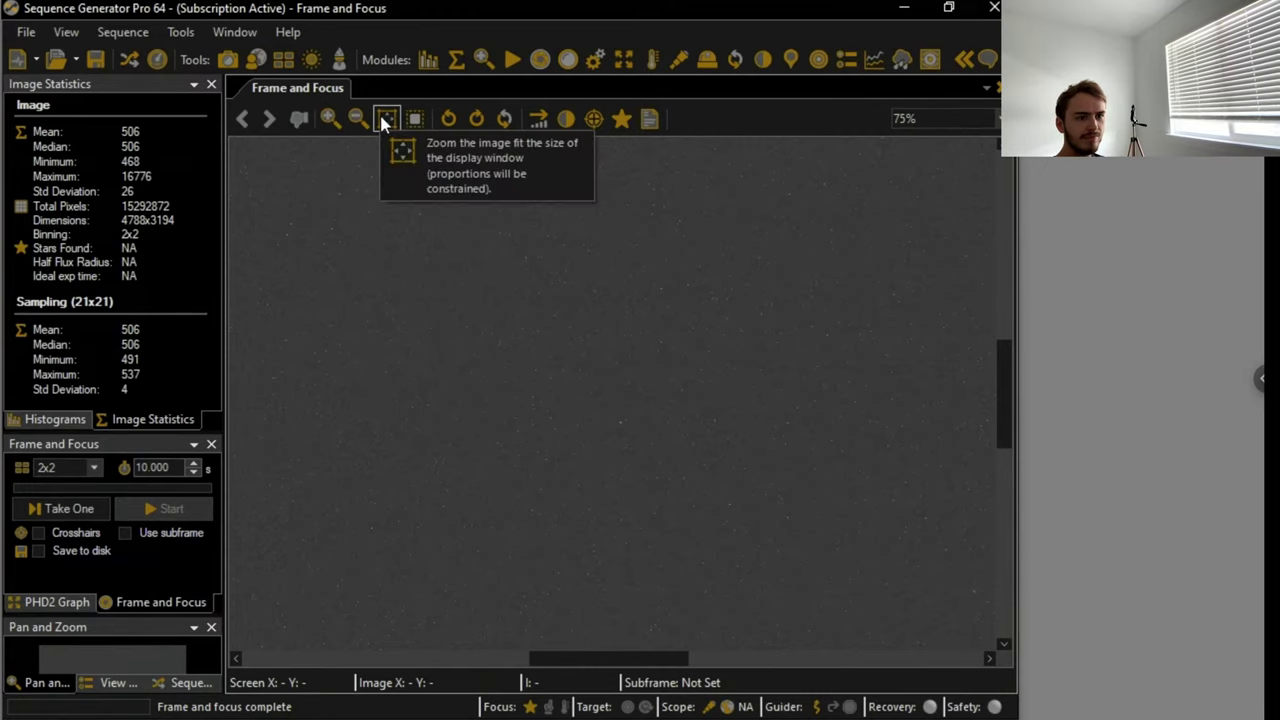
left_click(386, 119)
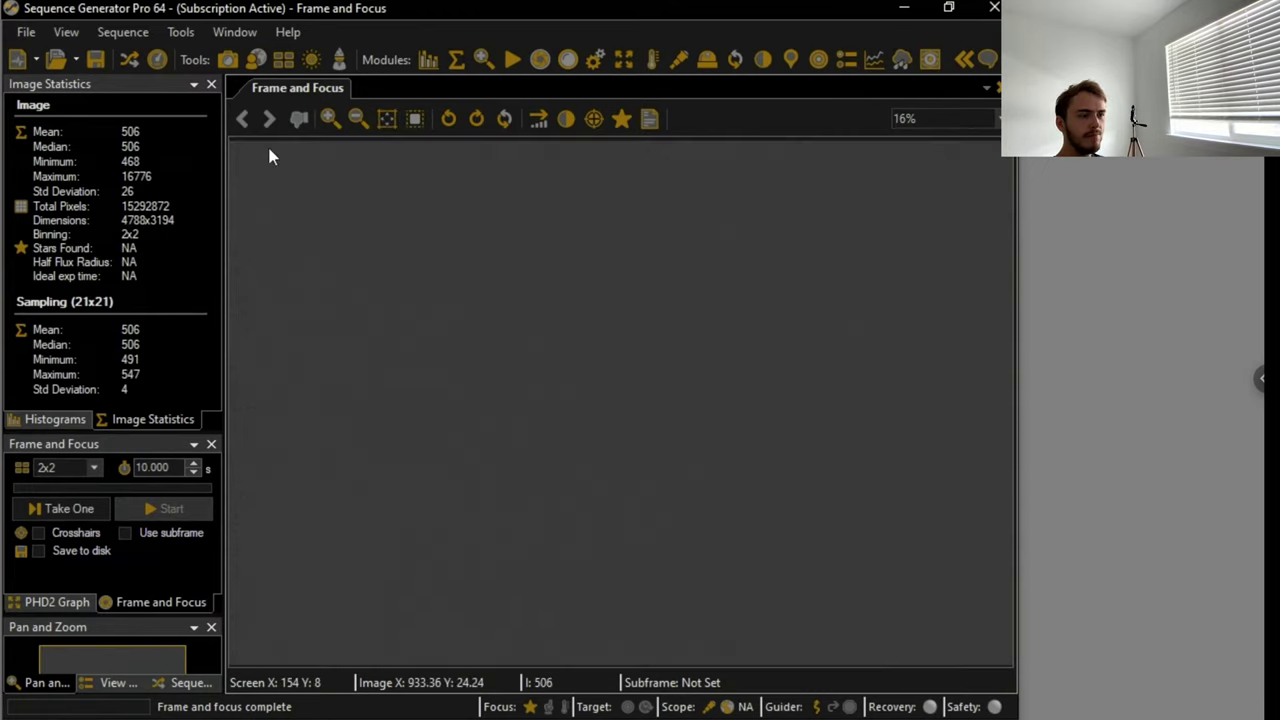
- Check the focus control data, set the Frame and Focus exposure to 30 s, and take a single 2x2 frame
left_click(594, 60)
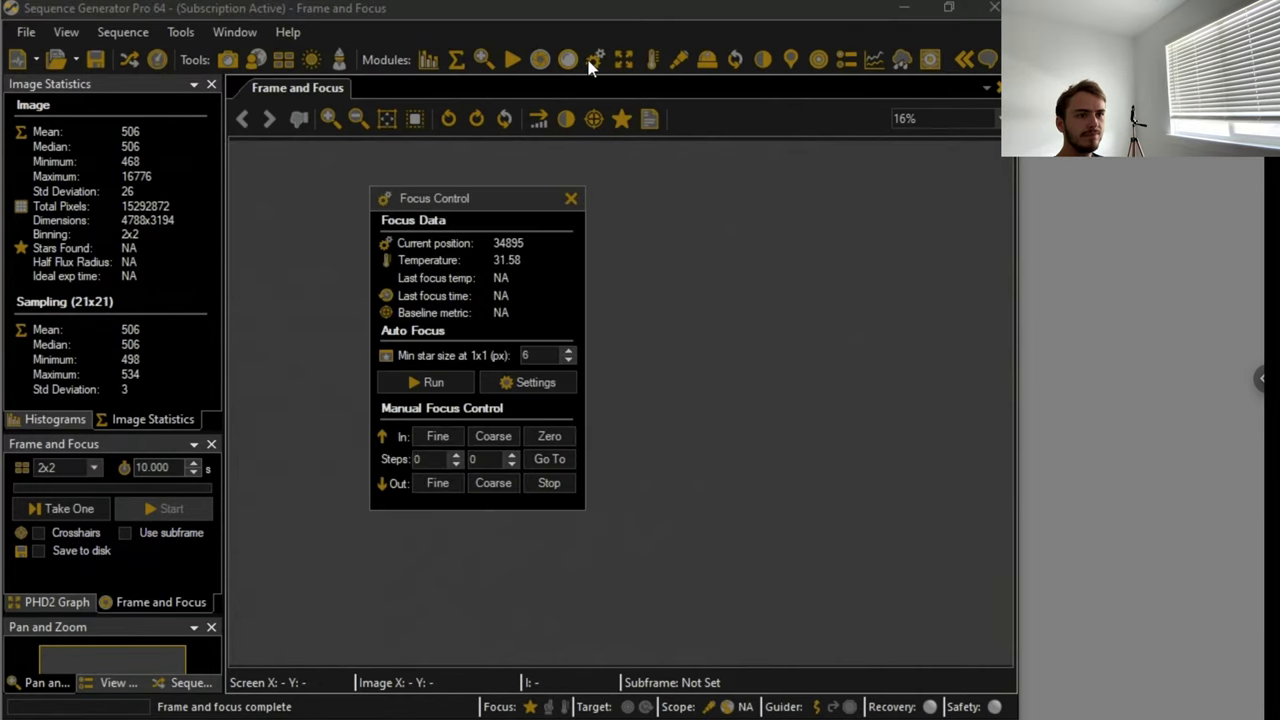
double_click(165, 470)
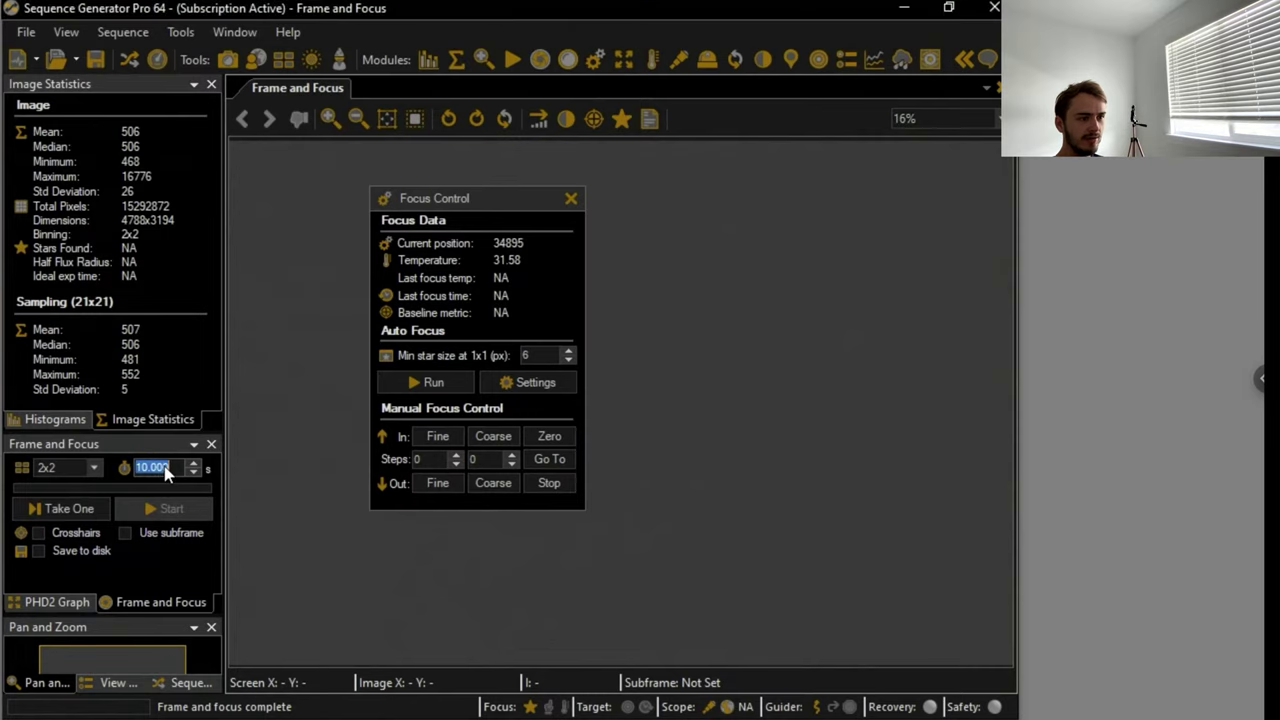
type("30")
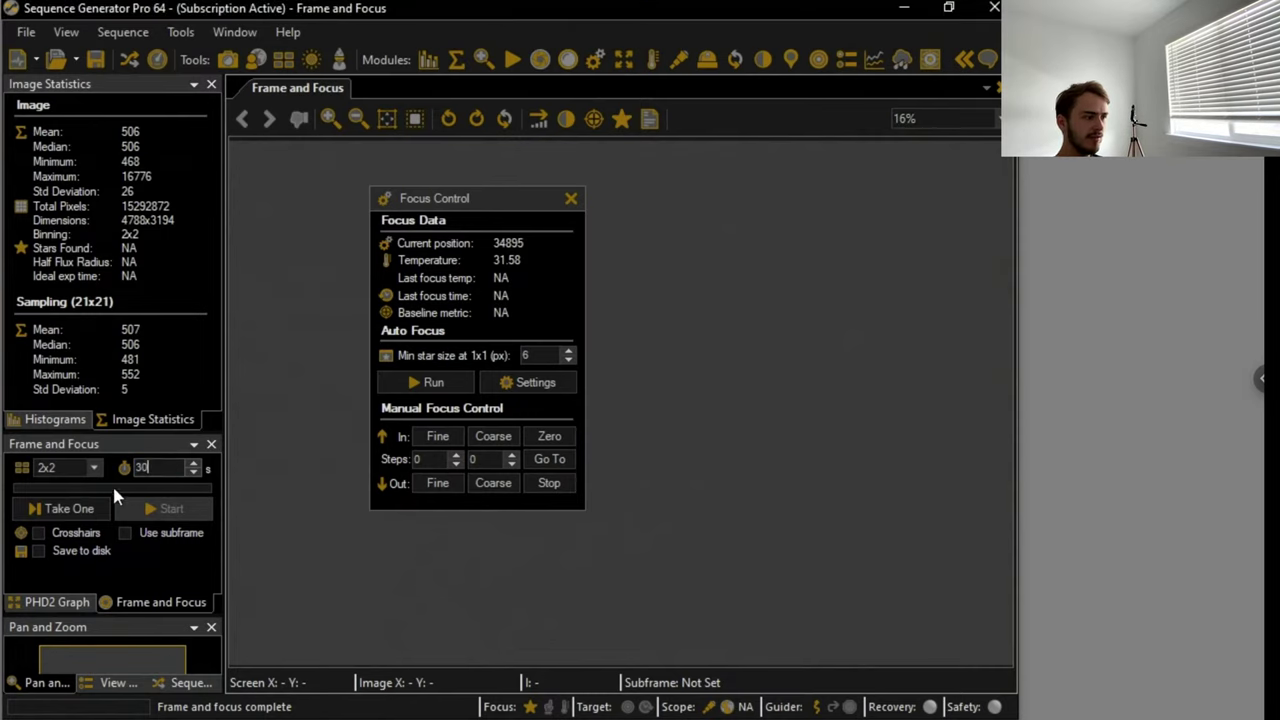
left_click(60, 510)
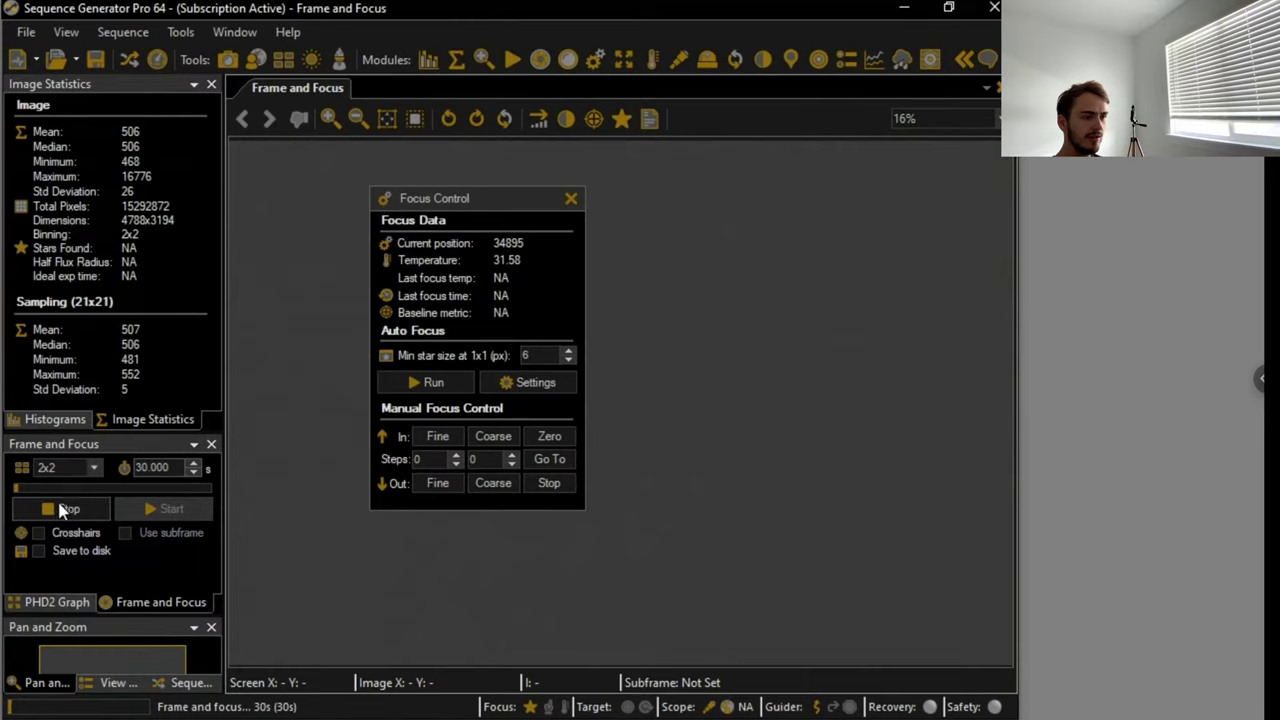
left_click(570, 200)
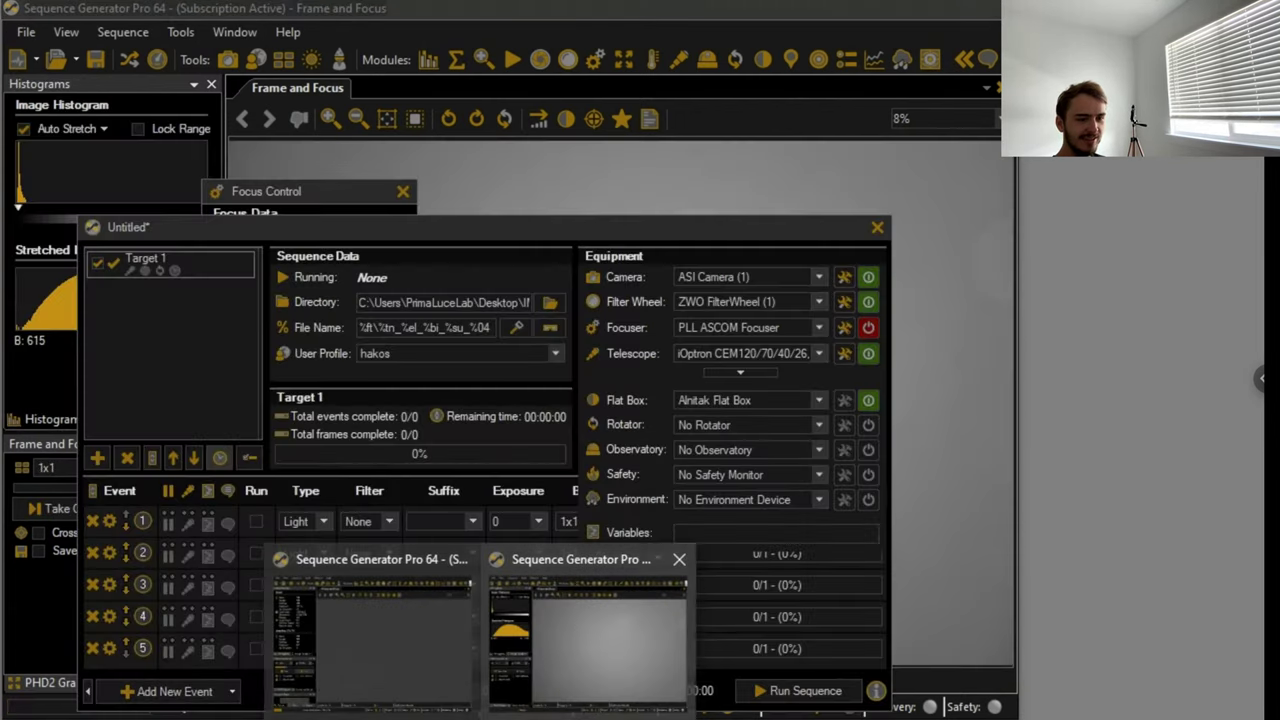
- Return to PLAY, dismiss the finished ESATTO3 calibration, and close the application
left_click(575, 674)
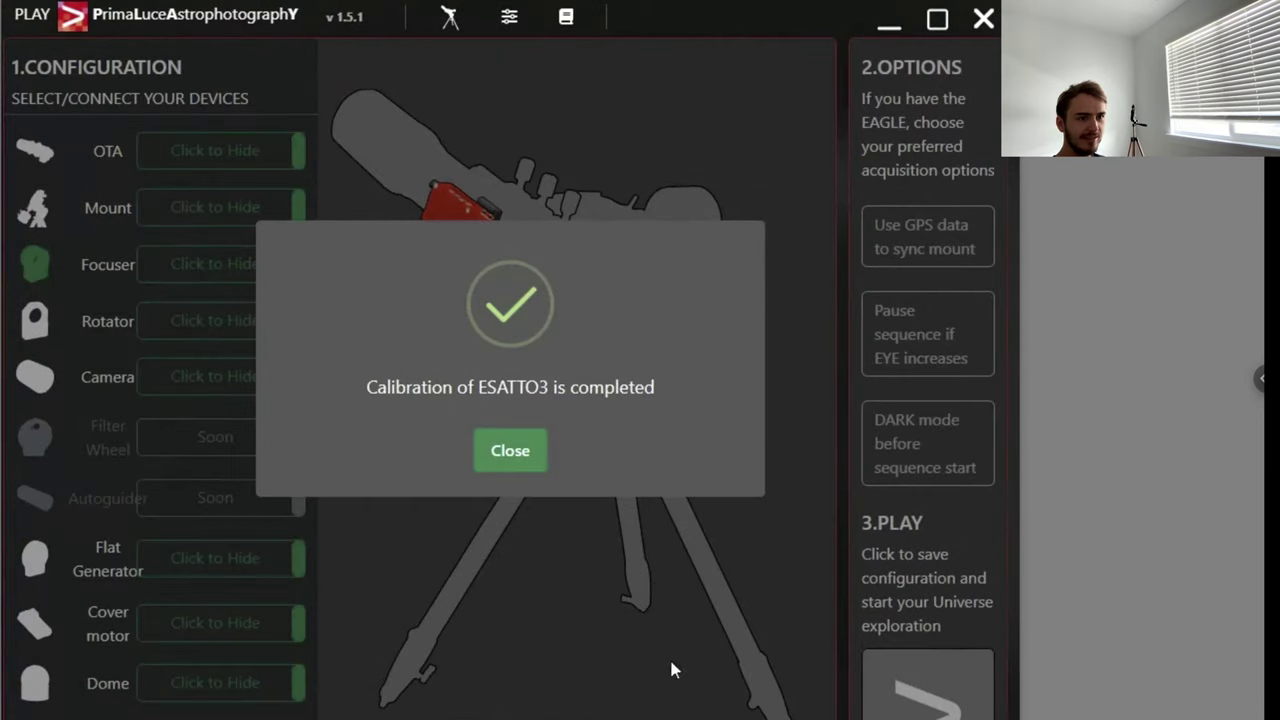
left_click(517, 457)
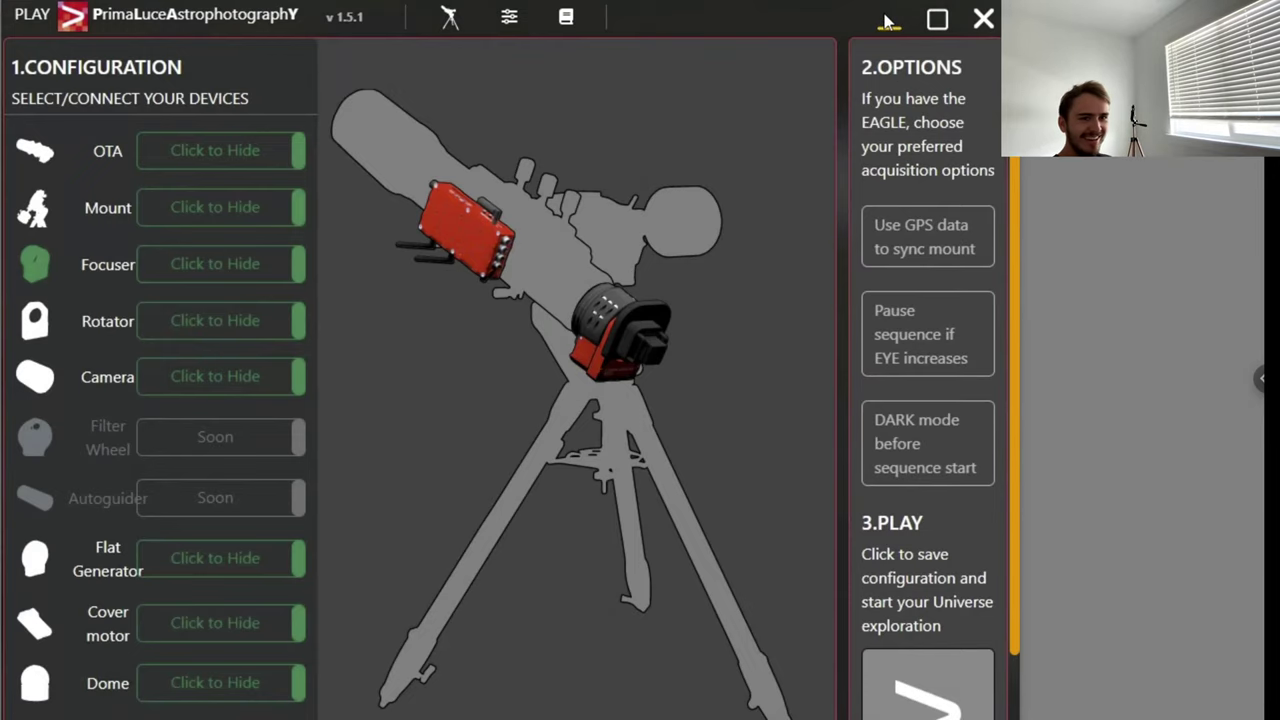
left_click(188, 264)
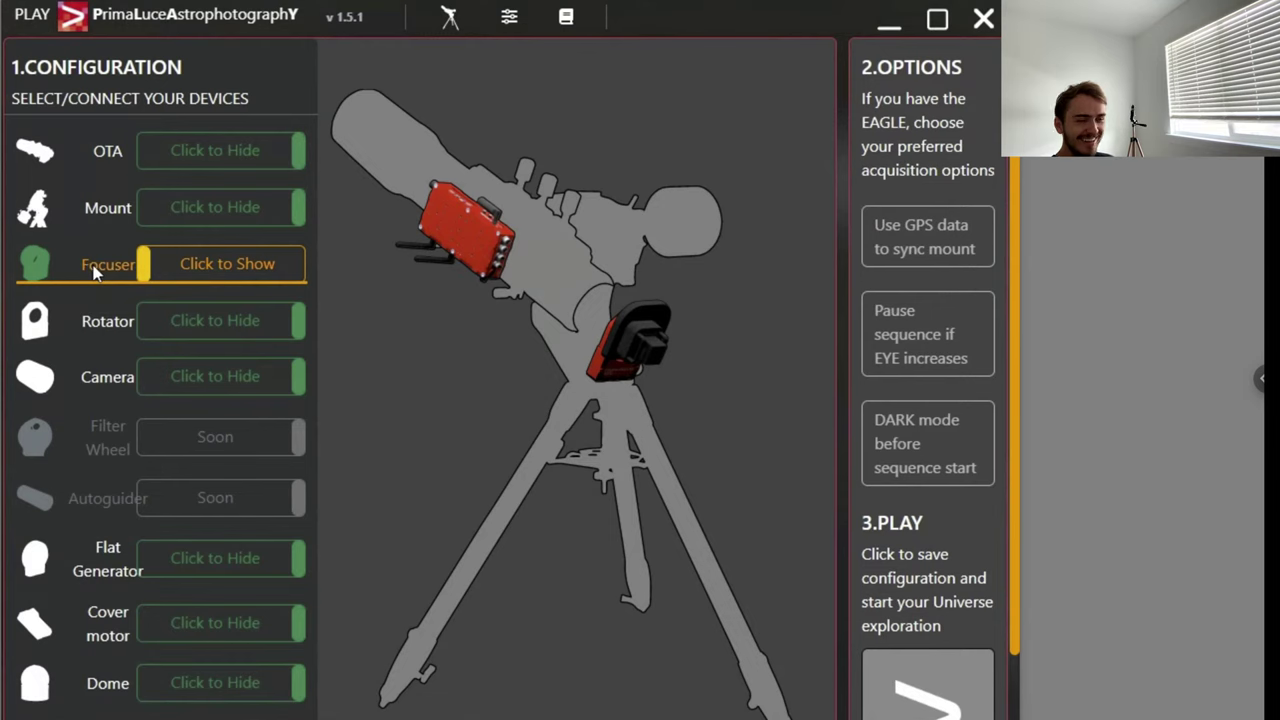
left_click(985, 24)
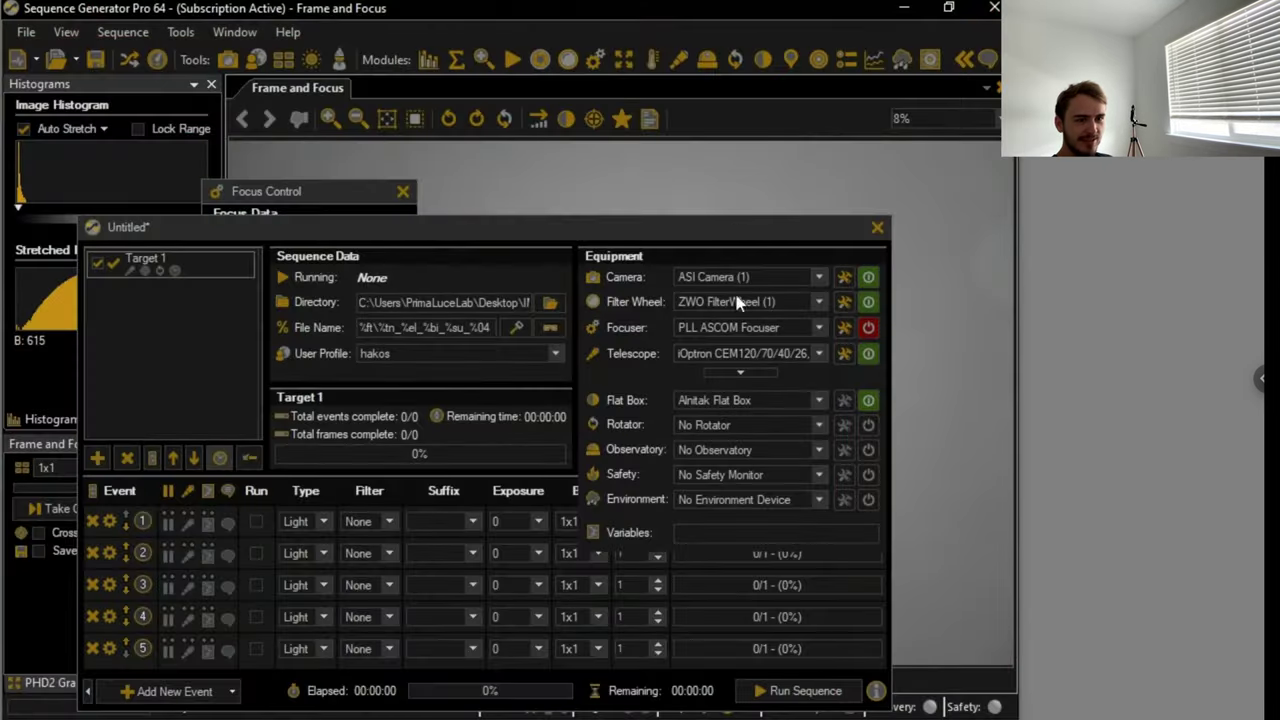
- Connect the PLL ASCOM Focuser in the sequence equipment and try to move it outward by the coarse step of 10000
left_click(868, 328)
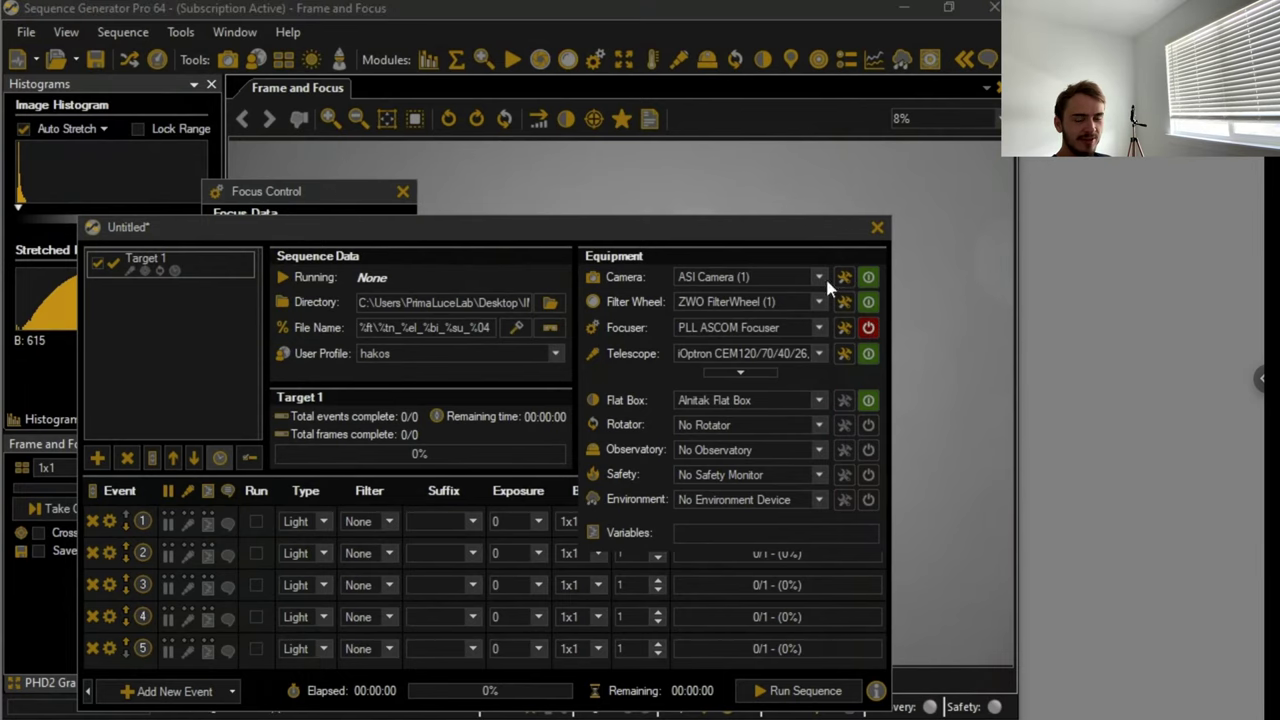
left_click(876, 230)
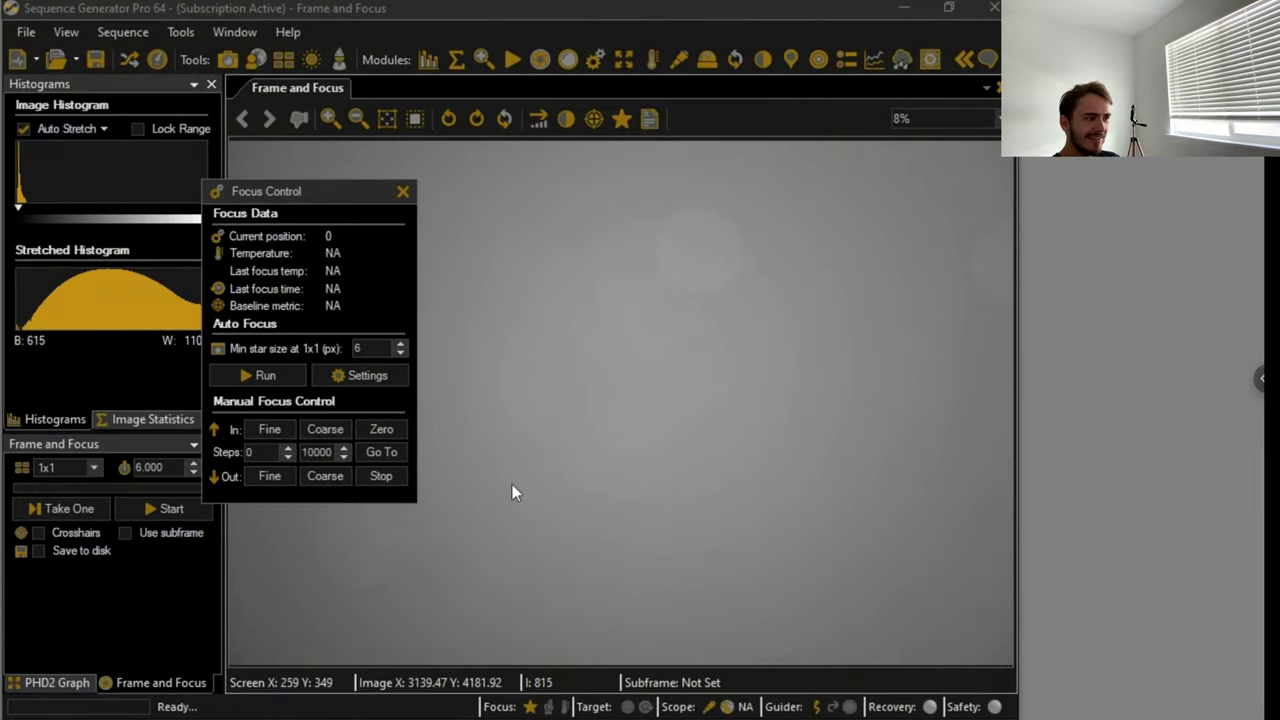
left_click(319, 478)
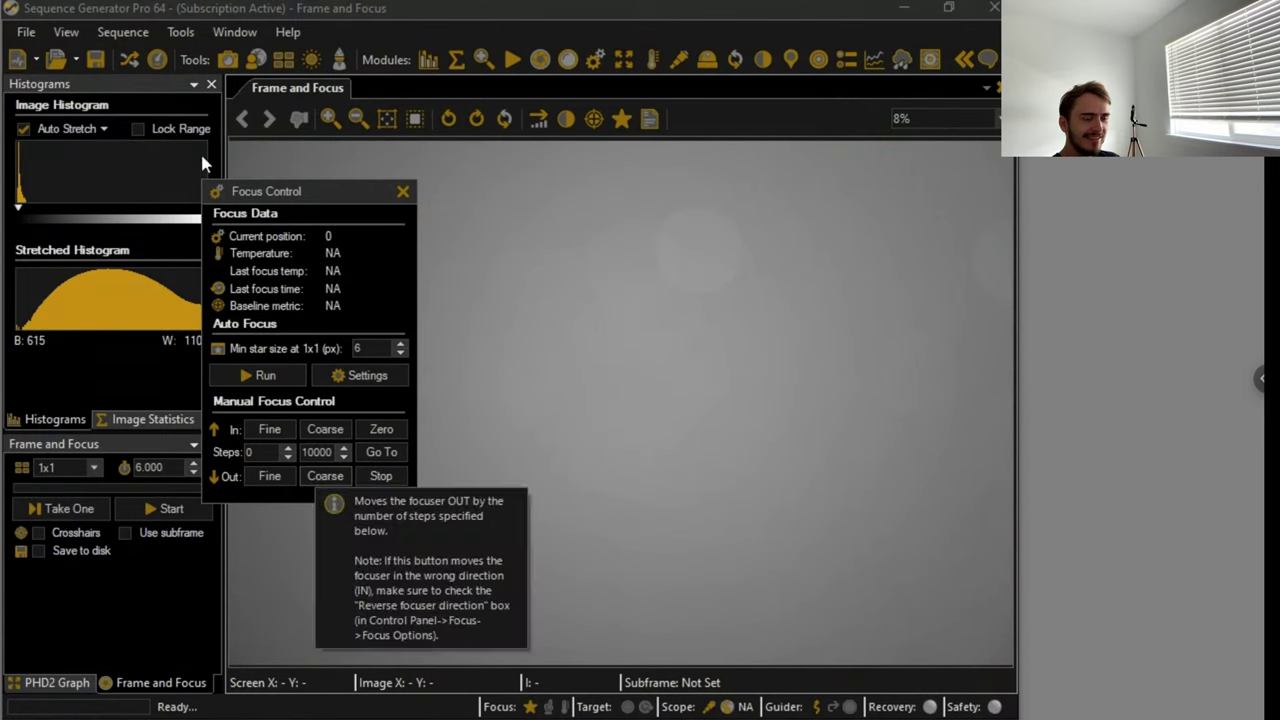
- Check the PLL ASCOM Focuser driver settings from the sequence equipment list and toggle the focuser's connection
left_click(129, 60)
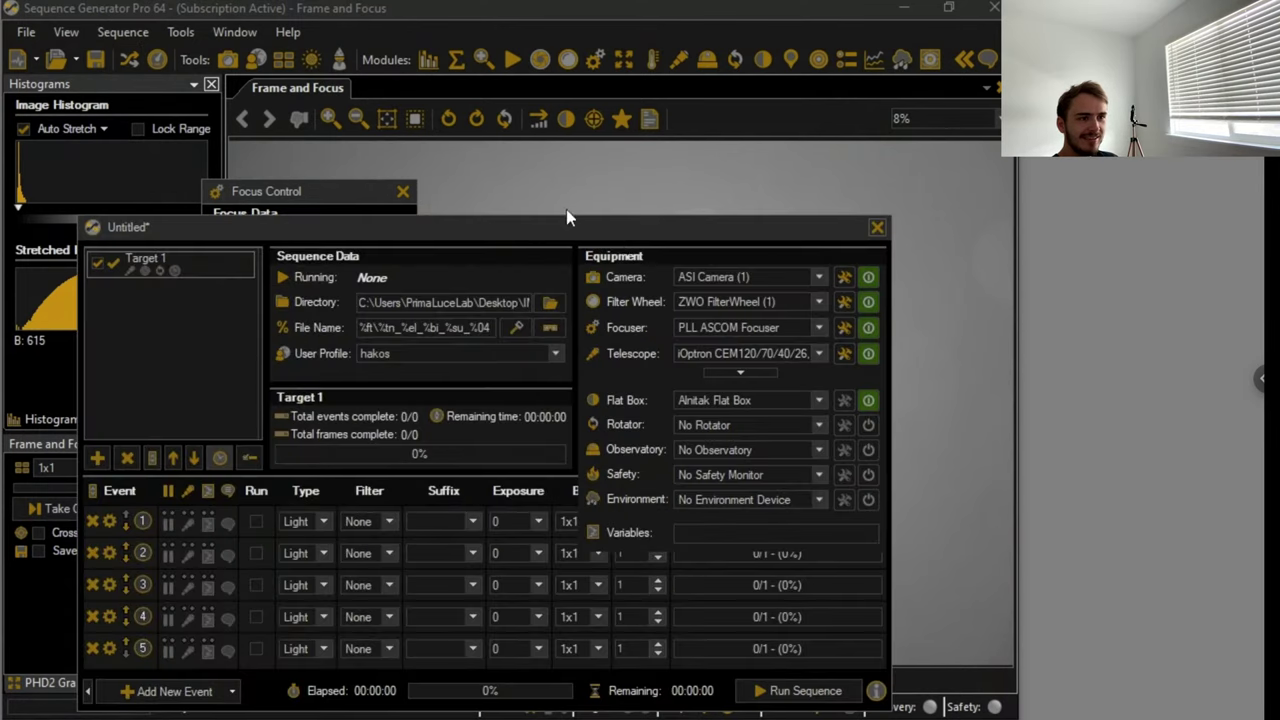
left_click(844, 333)
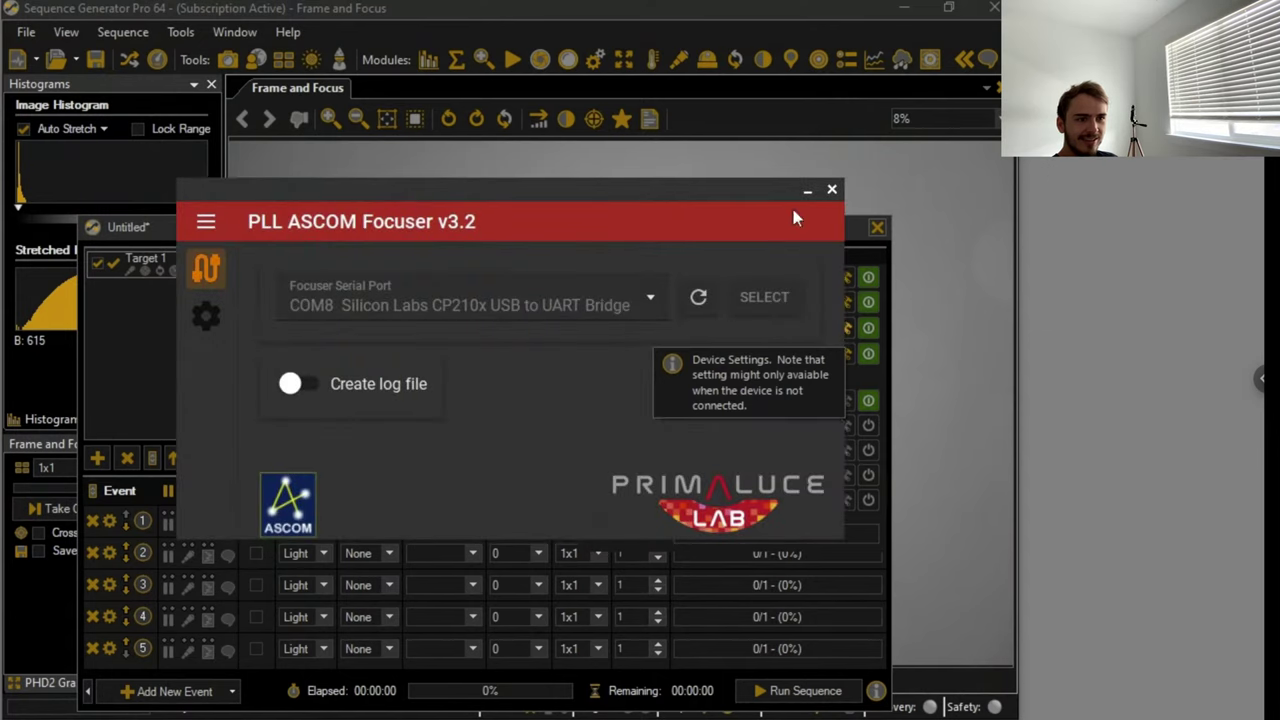
left_click(832, 191)
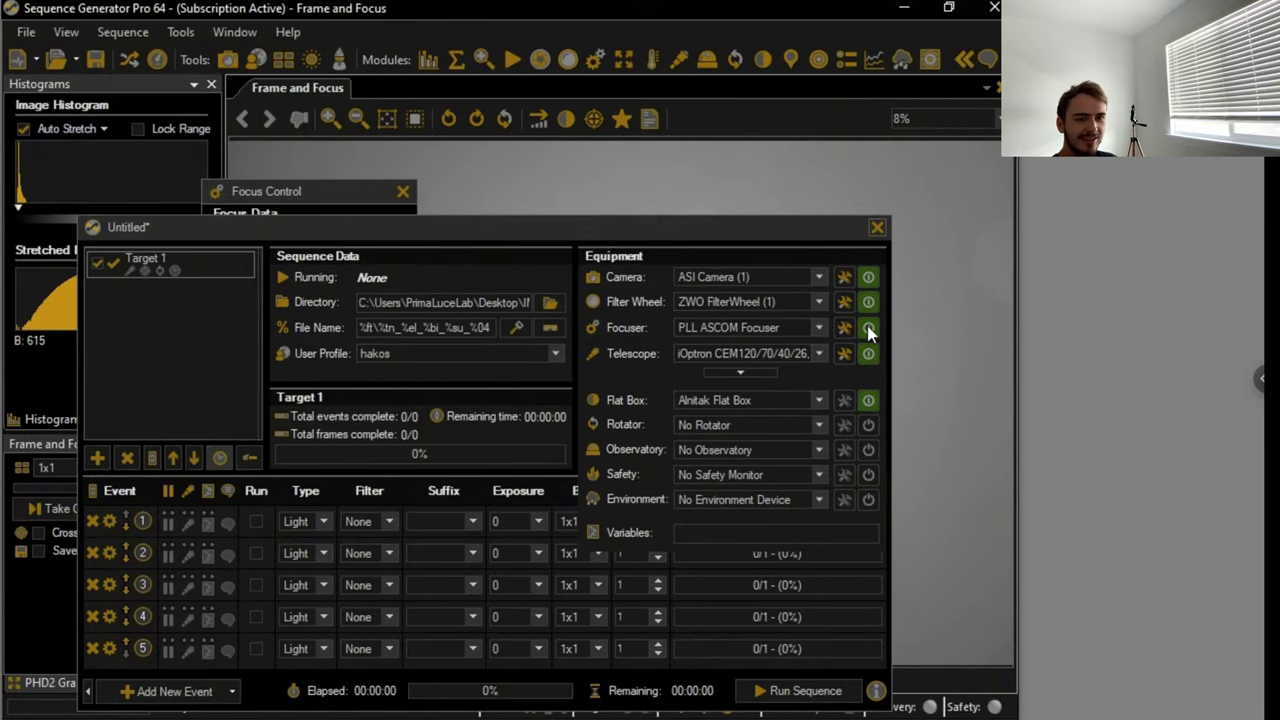
left_click(868, 329)
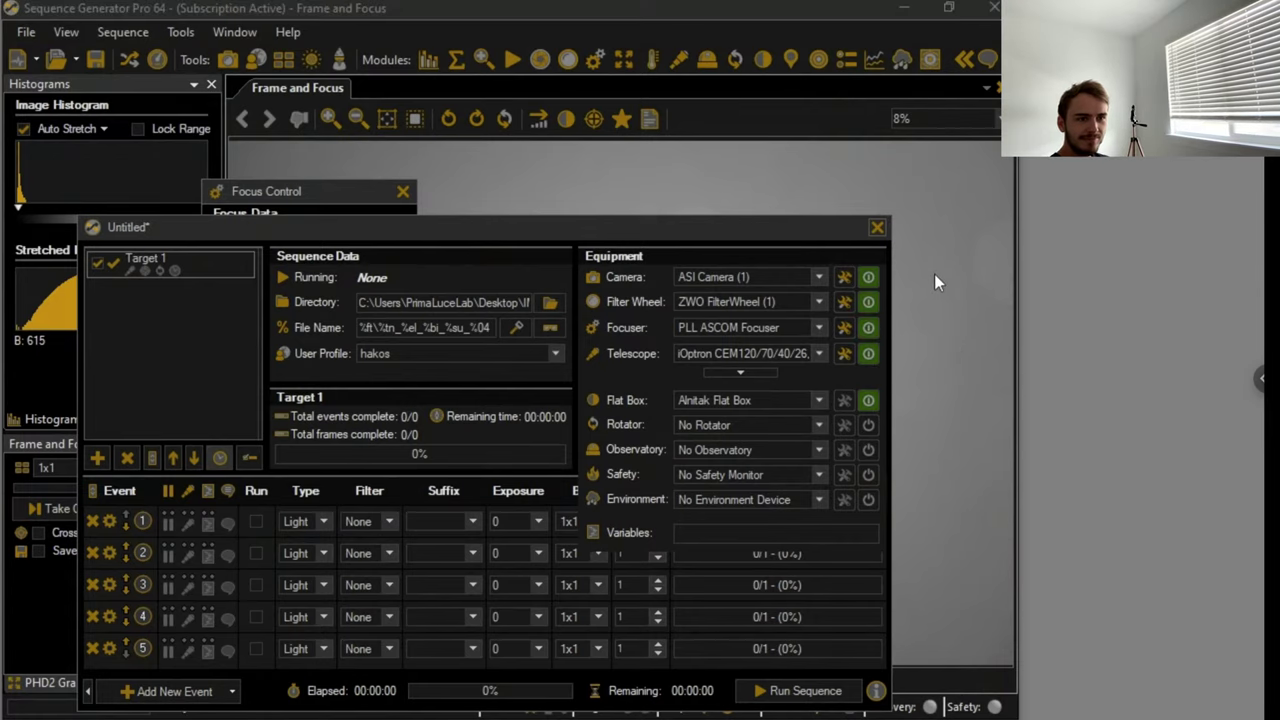
- Try to send the focuser to position 30000 and take a single 6 s frame at 1x1 binning
left_click(876, 229)
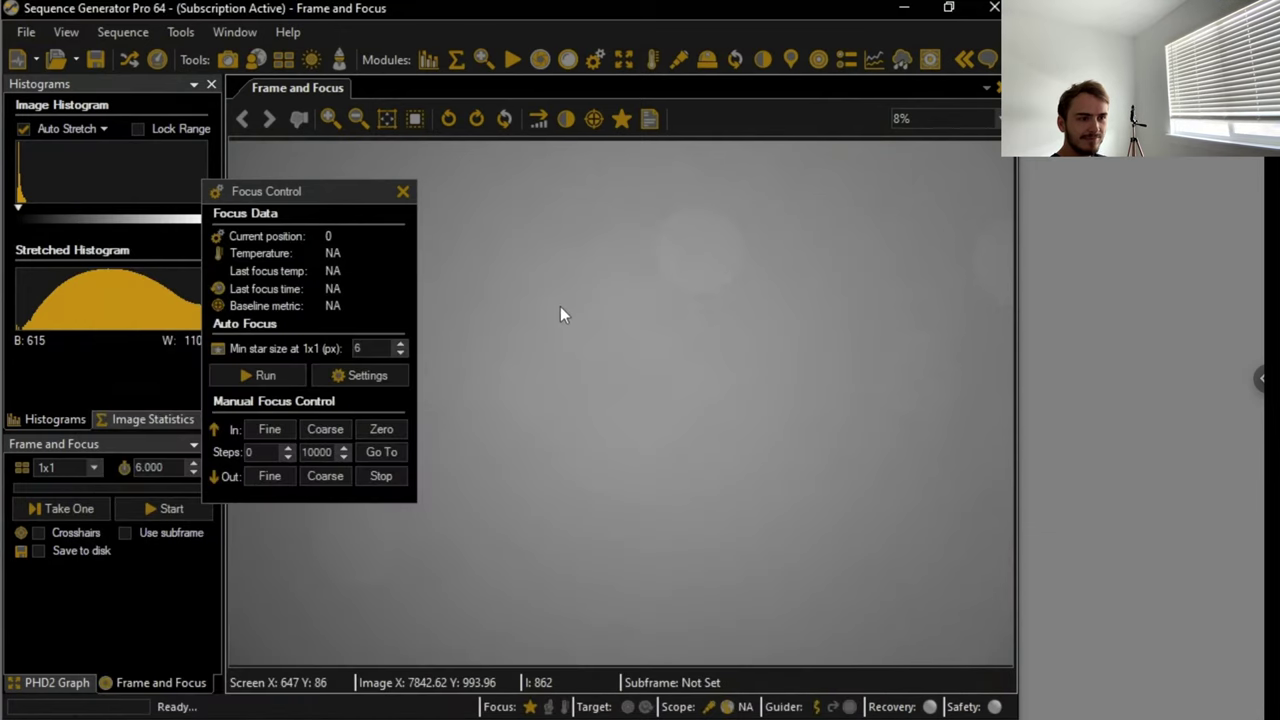
left_click(393, 453)
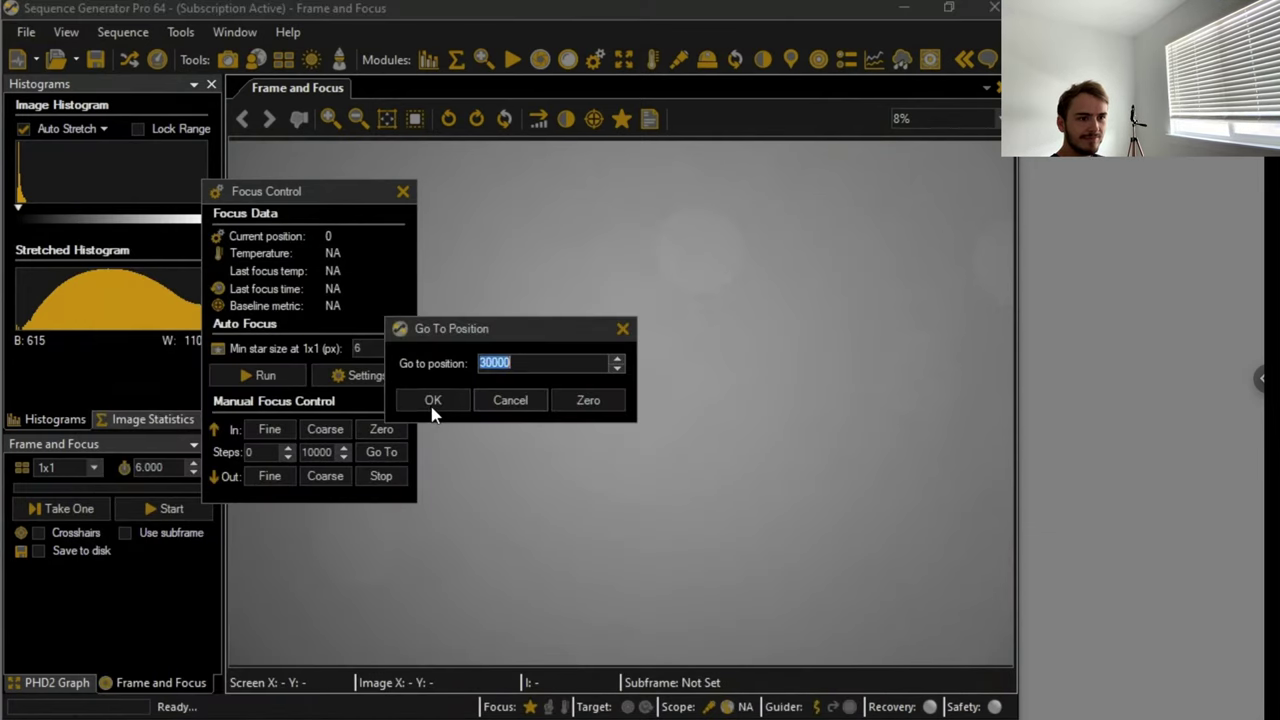
left_click(432, 400)
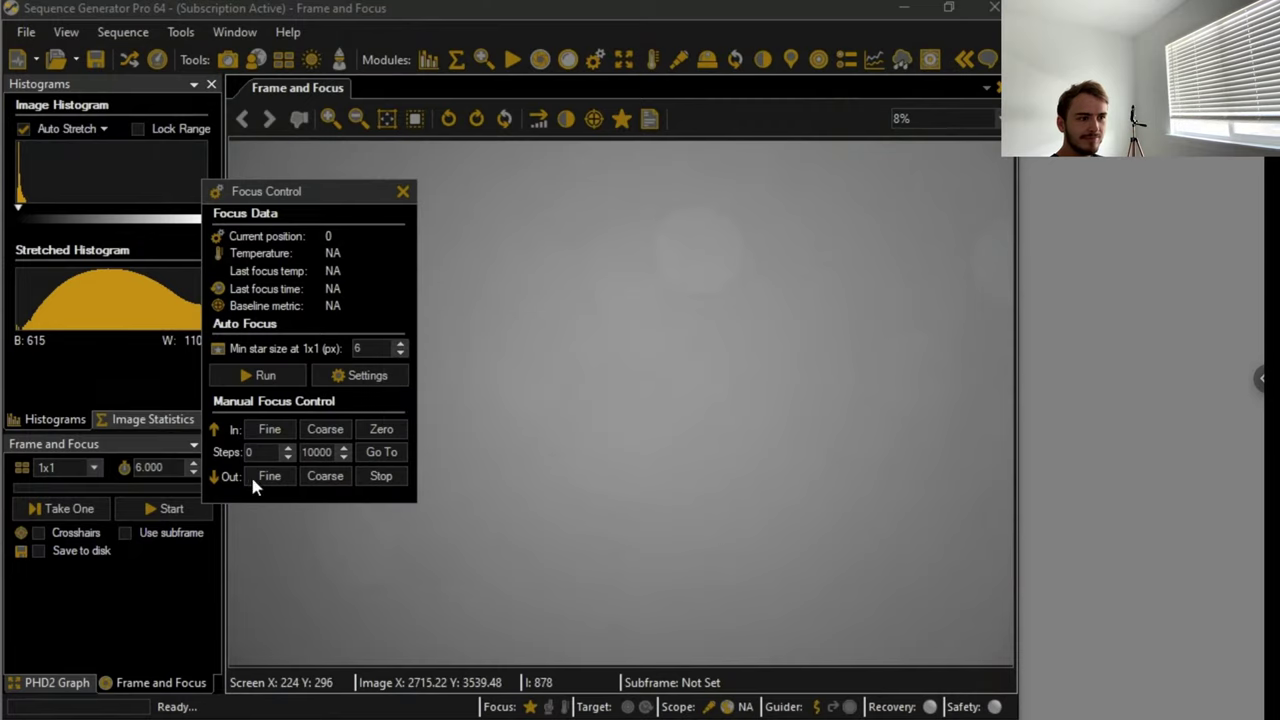
left_click(70, 508)
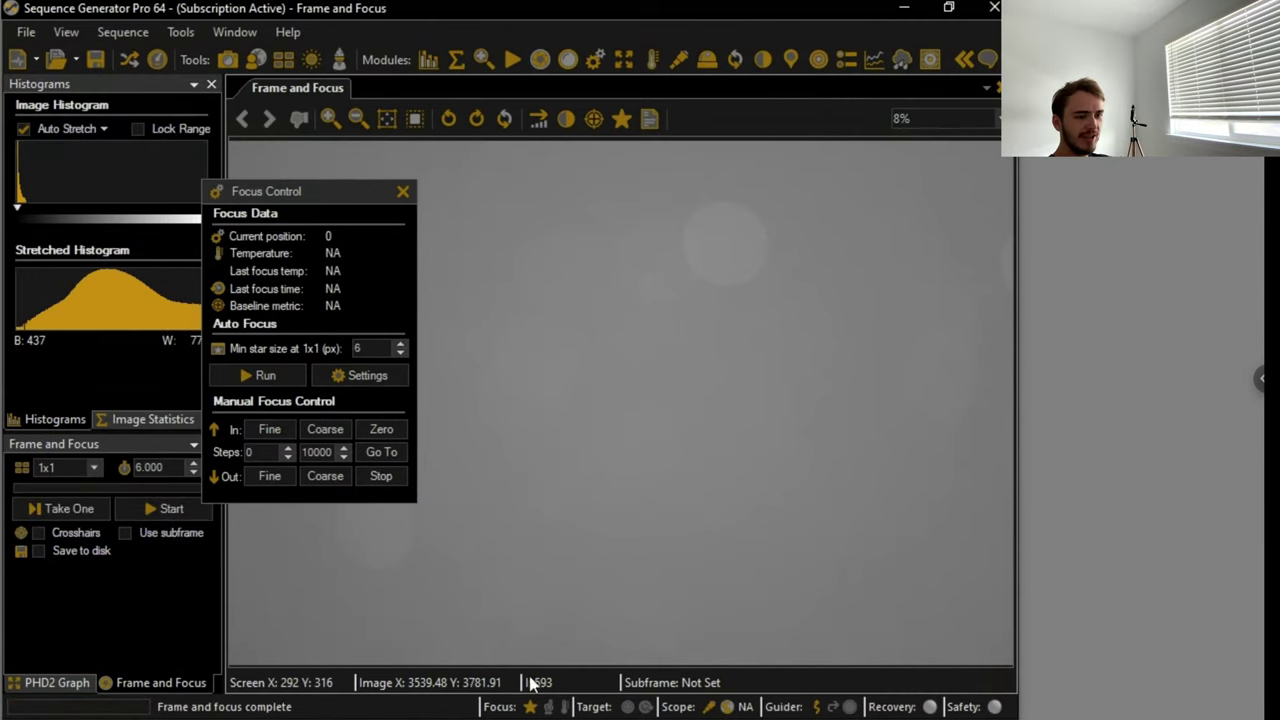
- Switch to PHD2 Guiding, stop its guide camera exposures, and minimize it
key("alt+Tab")
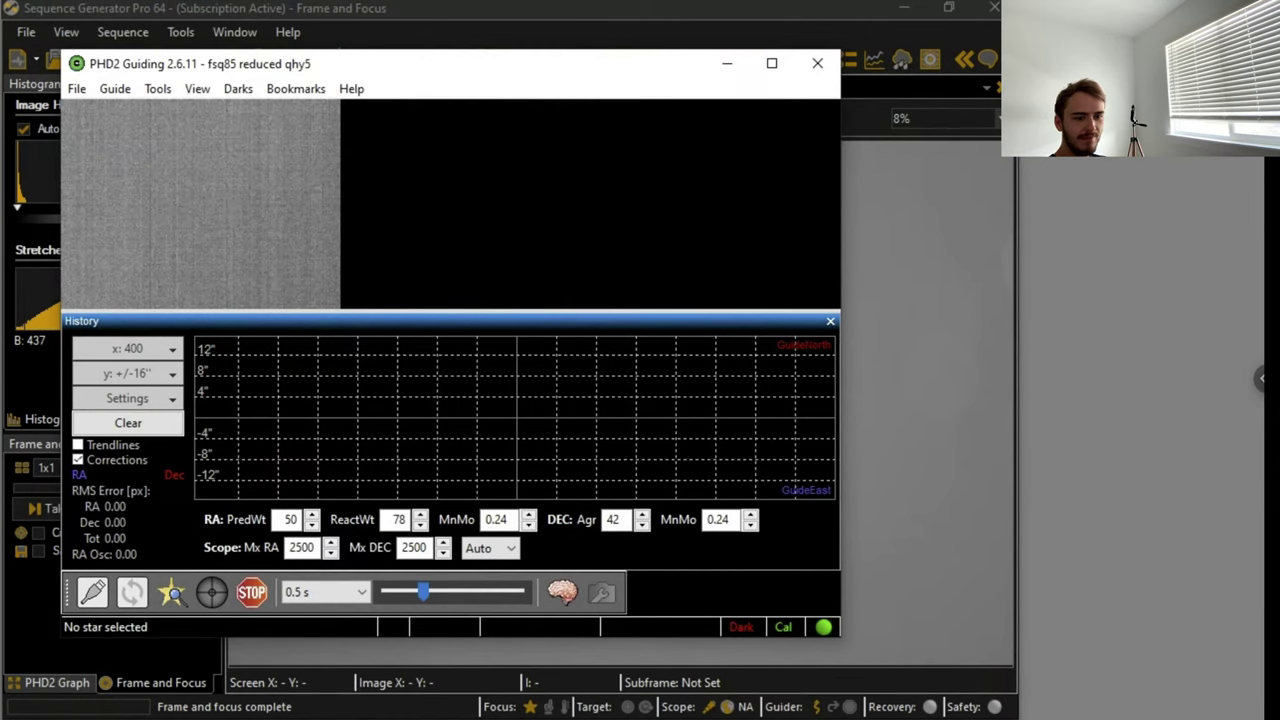
key("alt+Tab")
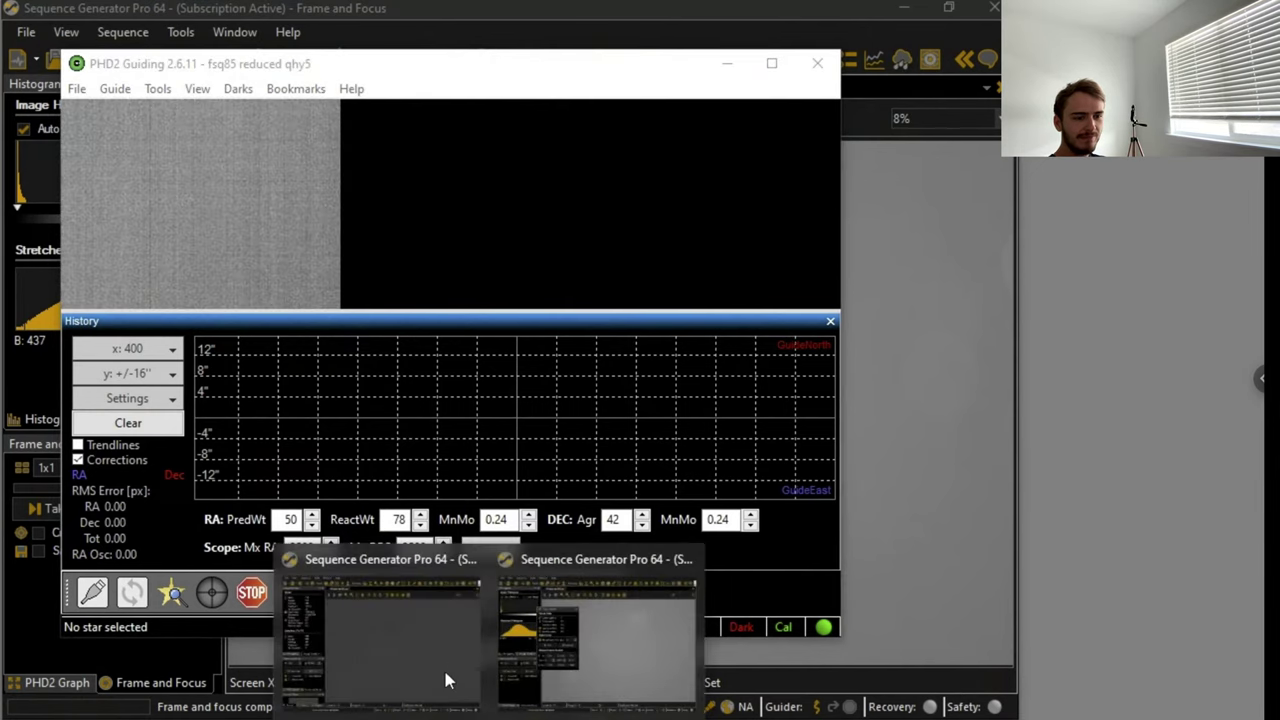
left_click(431, 659)
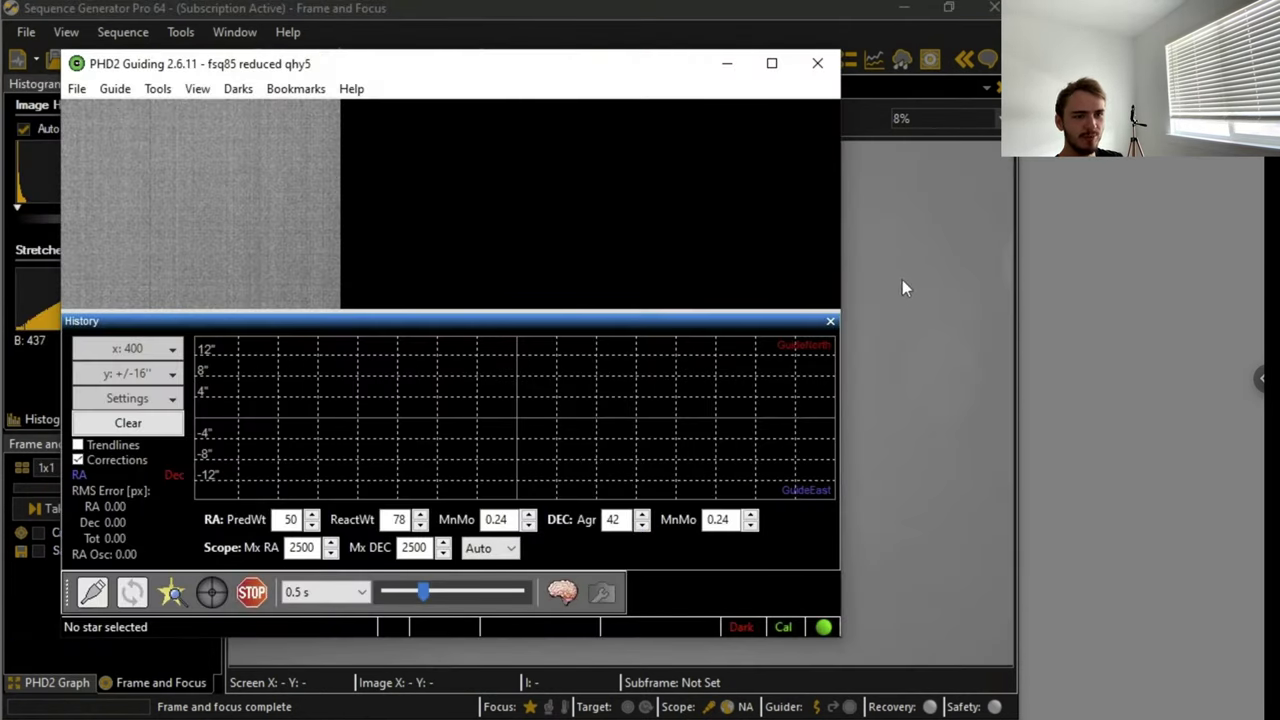
left_click(248, 603)
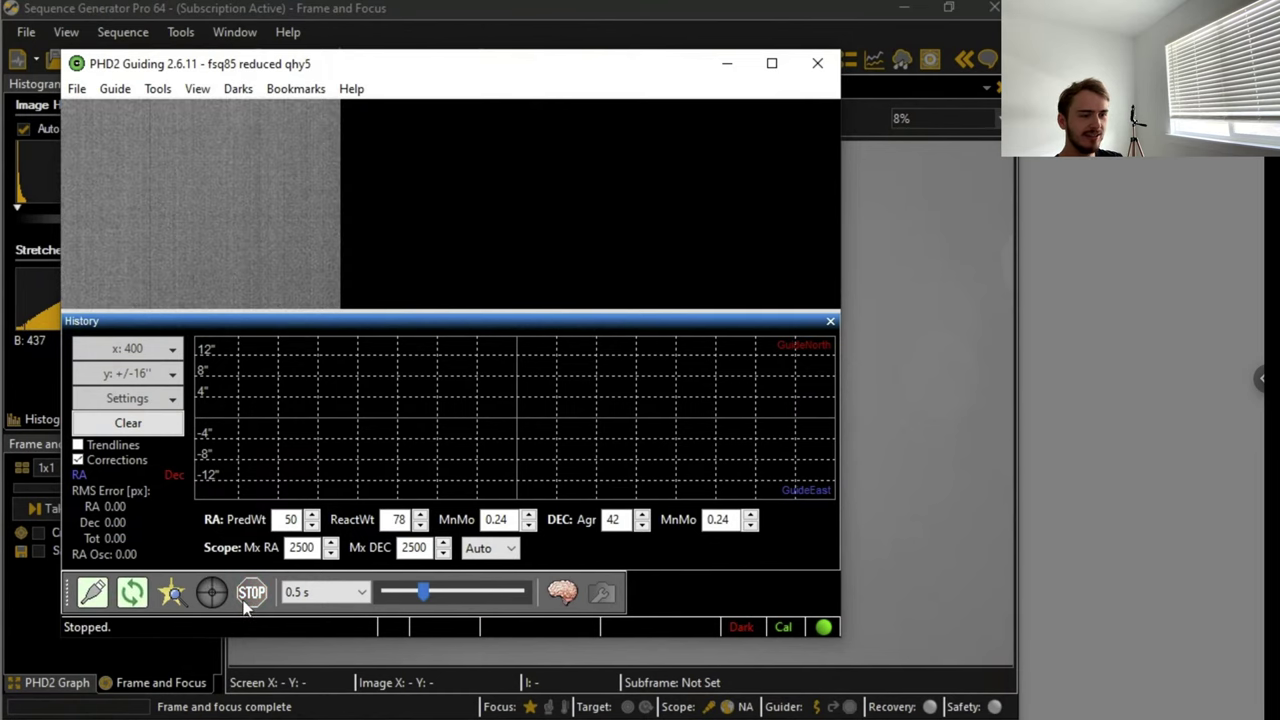
left_click(729, 58)
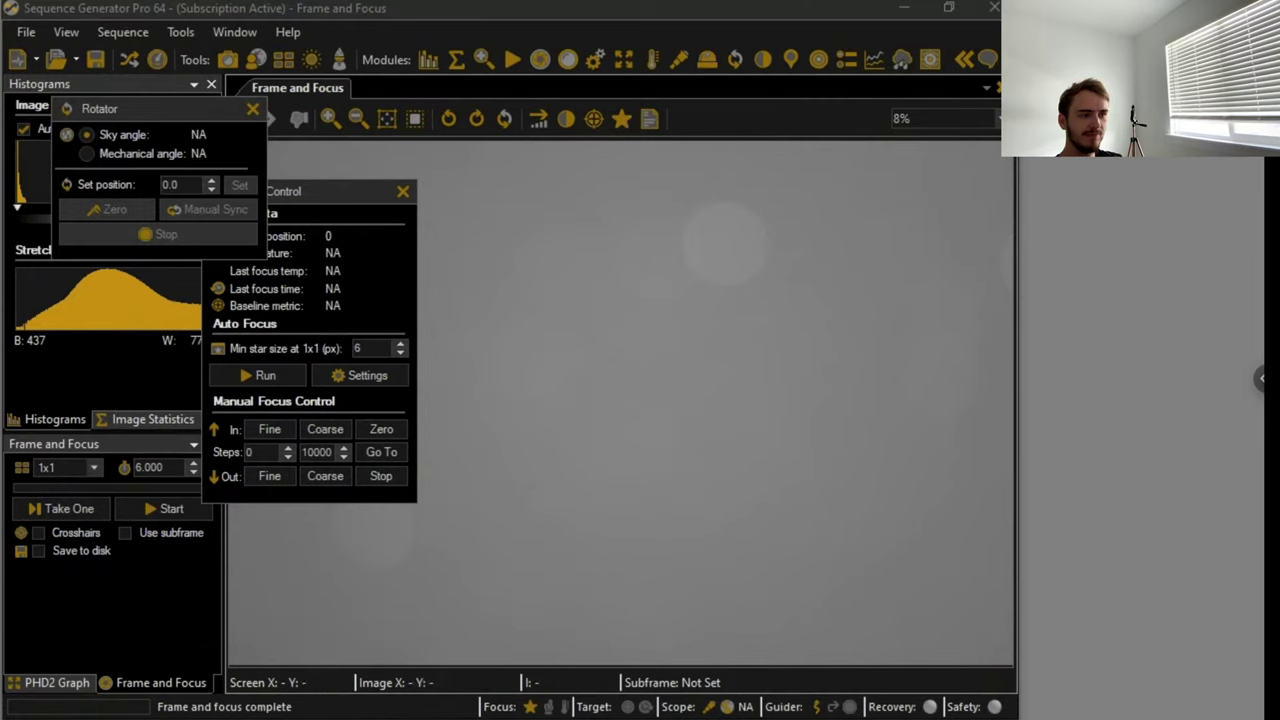
- Minimize Sequence Generator Pro, launch PLAY from the desktop, and open its focuser settings
key("super")
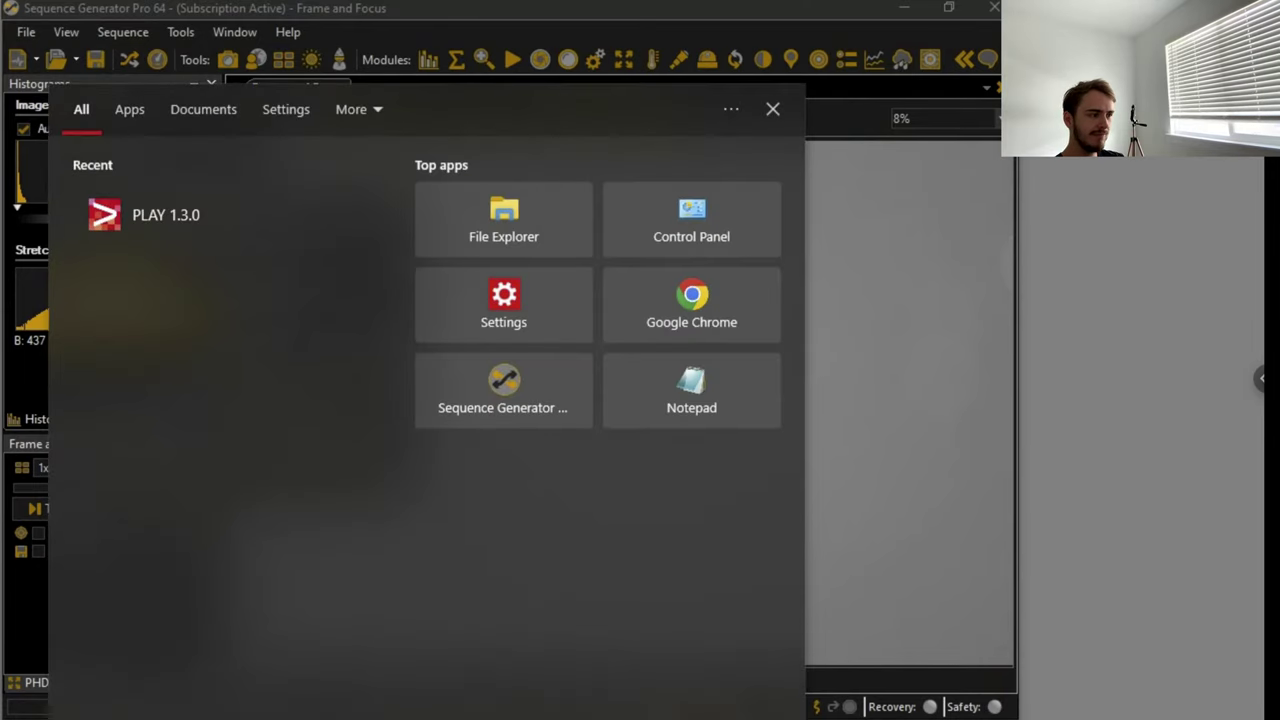
left_click(108, 214)
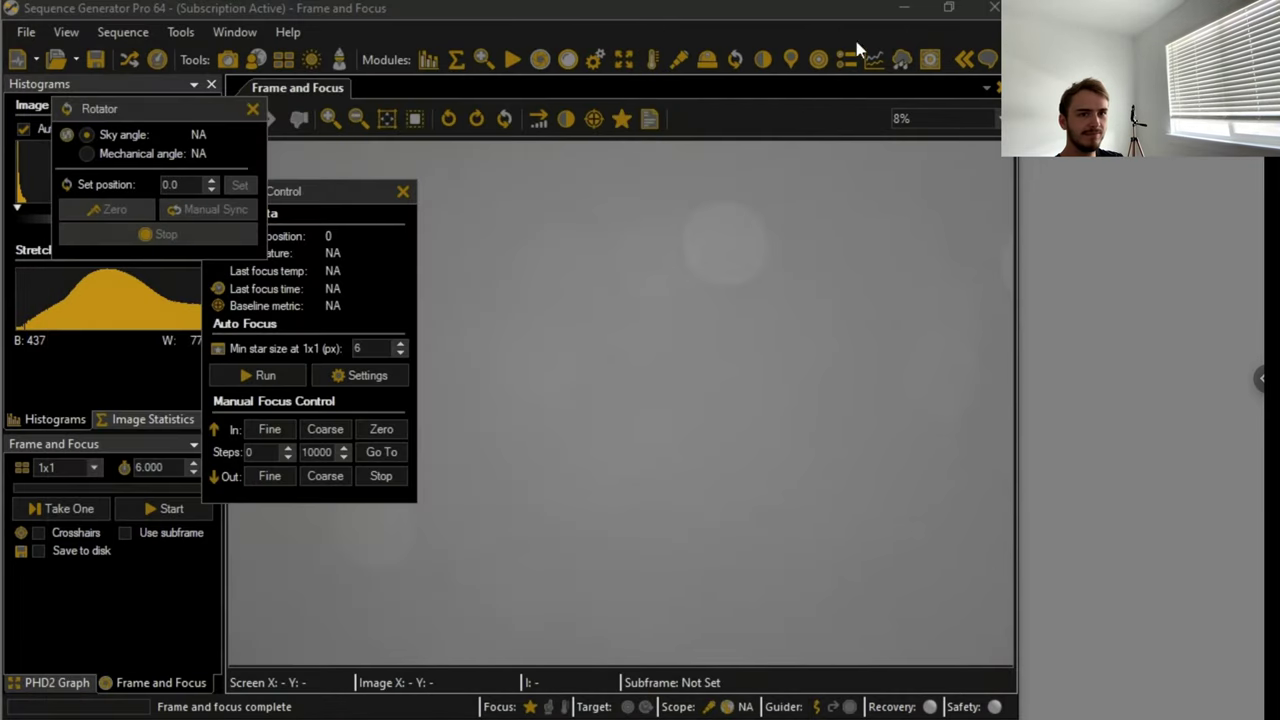
left_click(907, 7)
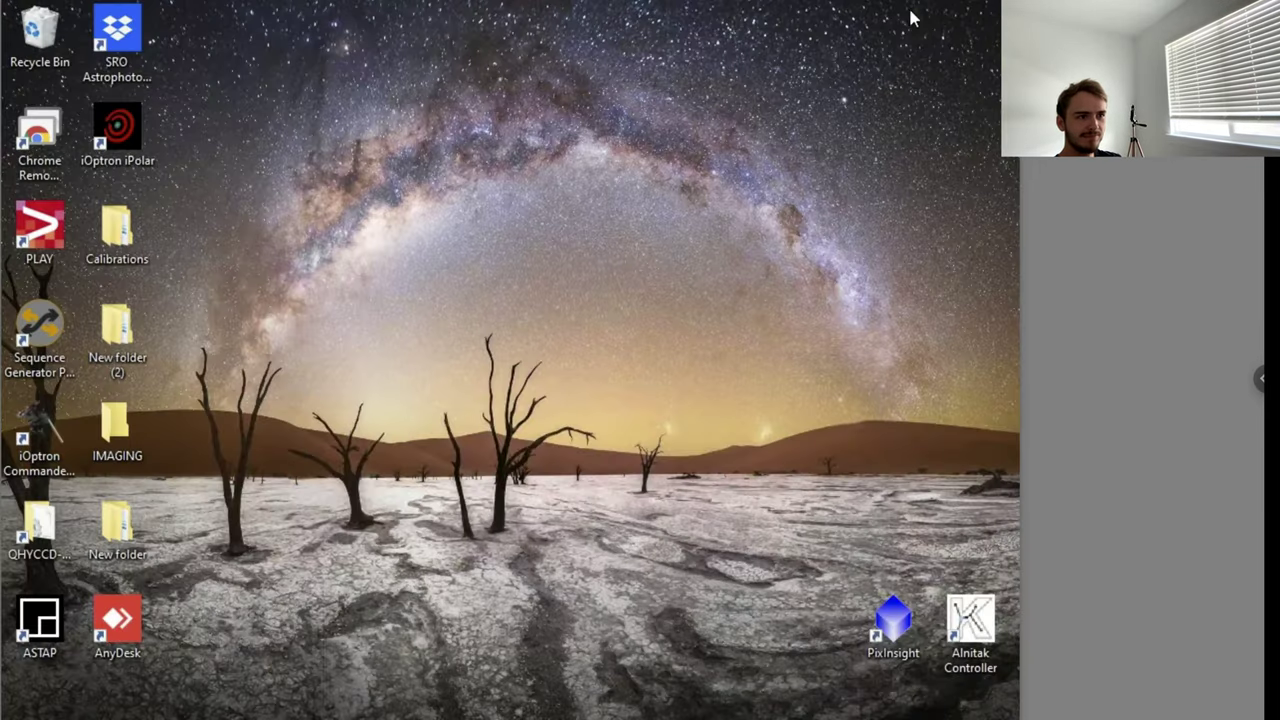
double_click(41, 232)
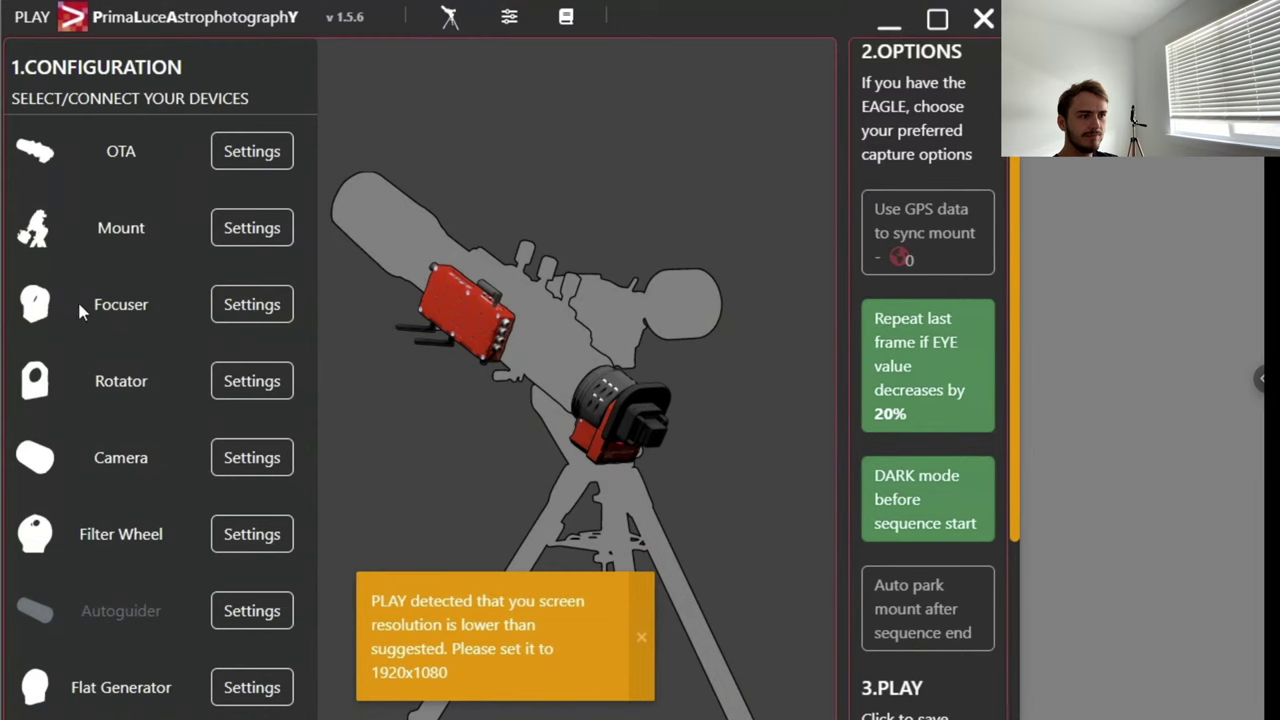
left_click(251, 304)
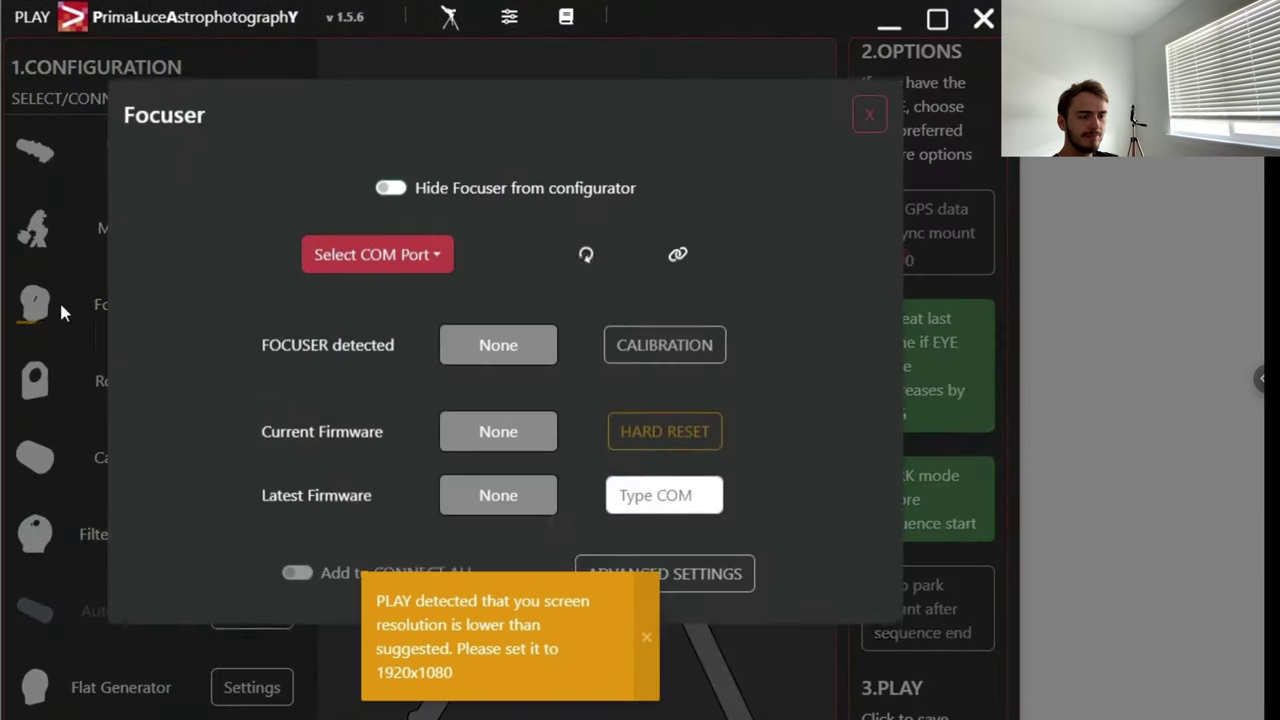
- Switch to Sequence Generator Pro, disconnect the PLL ASCOM Focuser in the sequence equipment list, and return to PLAY
left_click(371, 262)
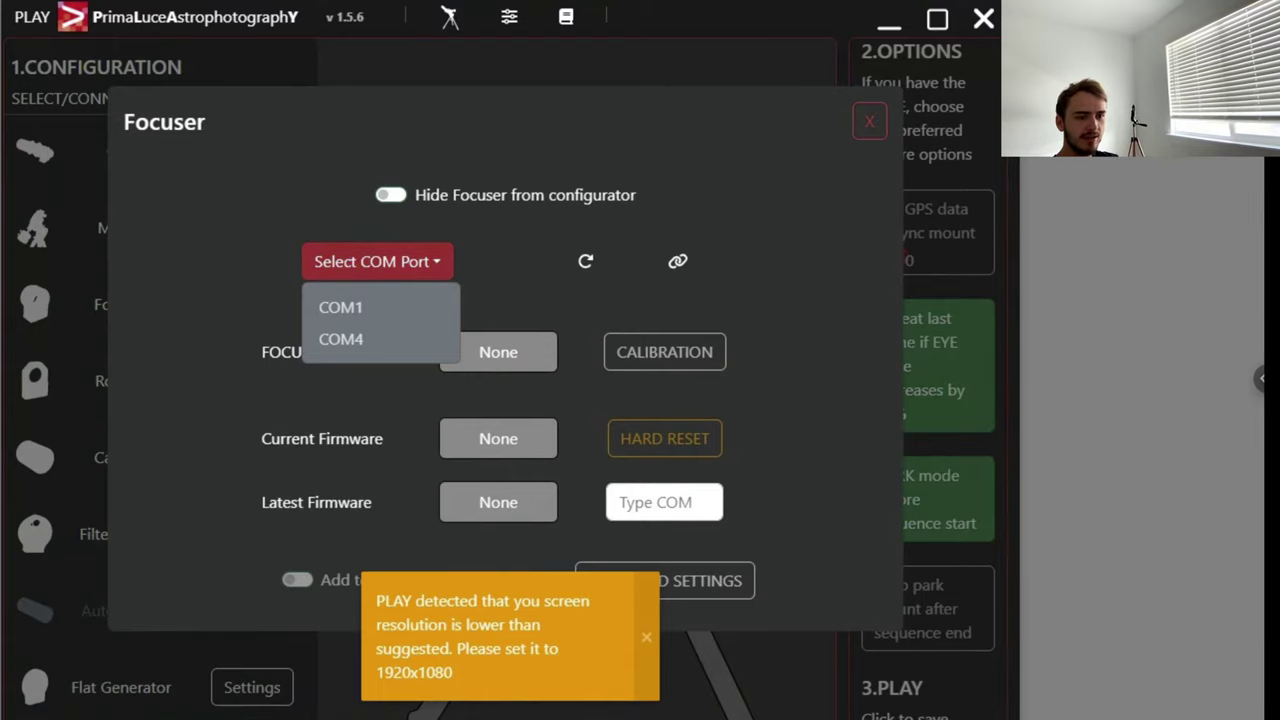
mouse_move(480, 719)
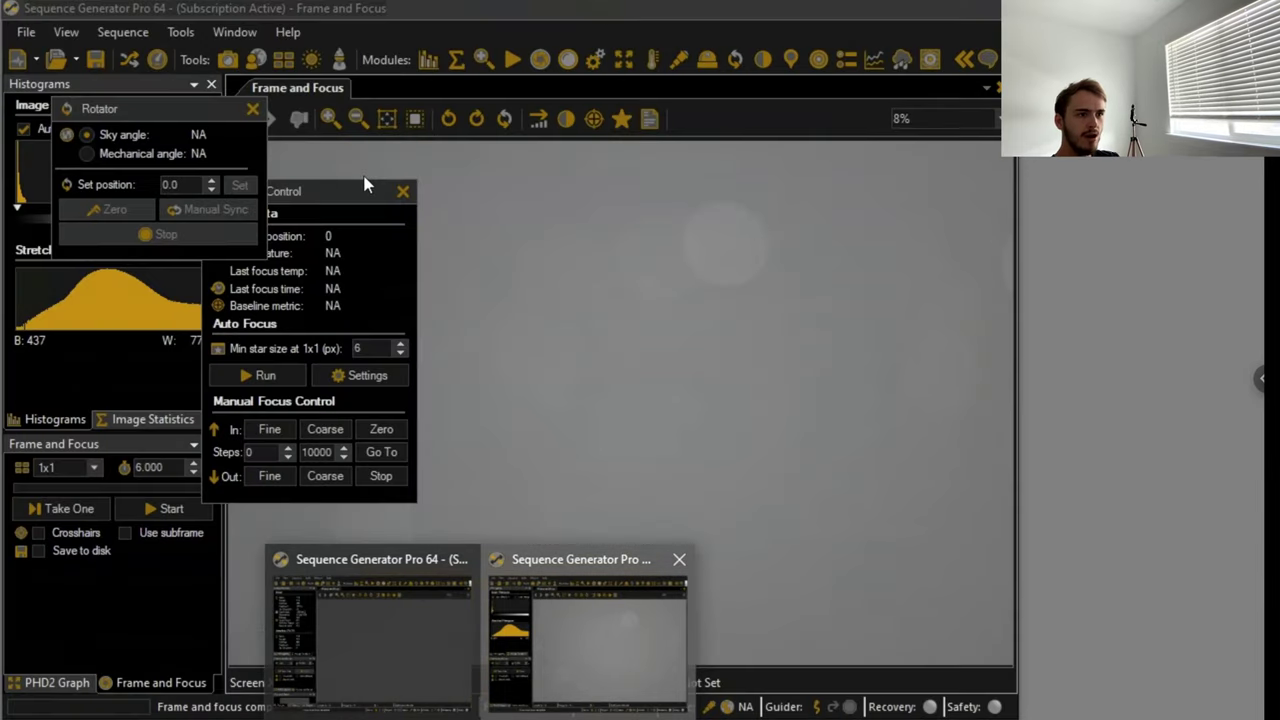
left_click(578, 645)
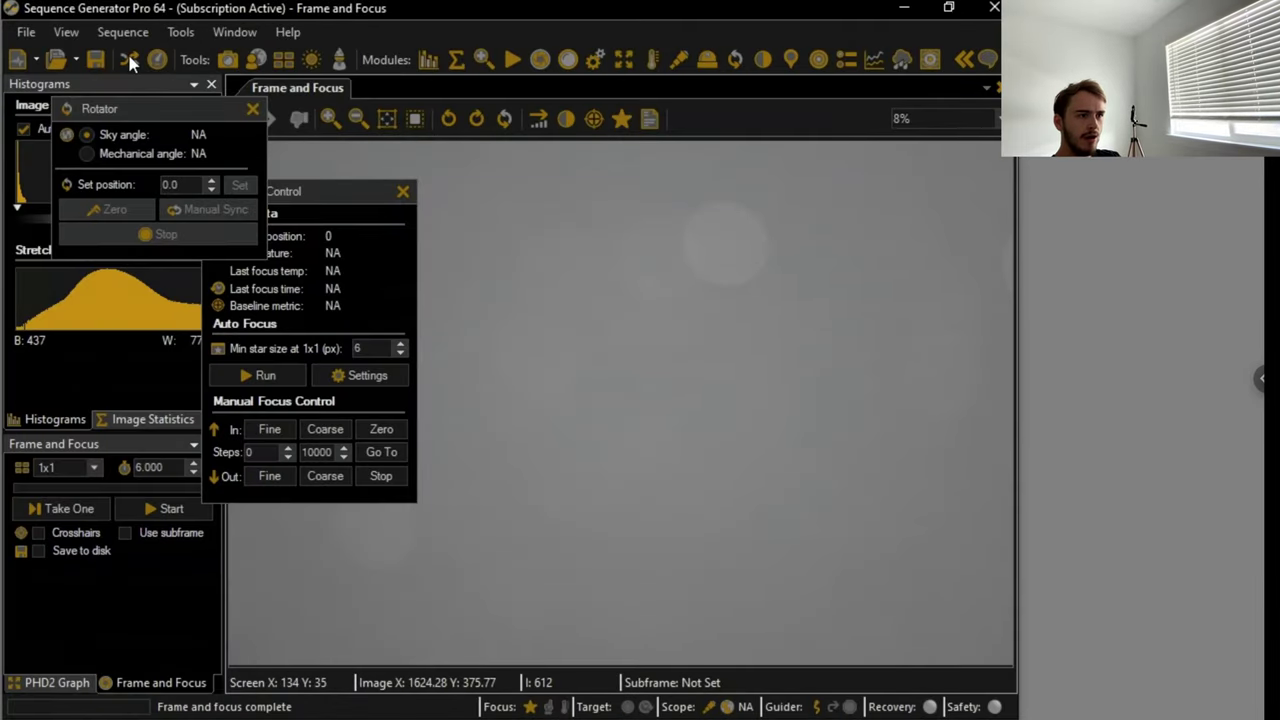
left_click(586, 124)
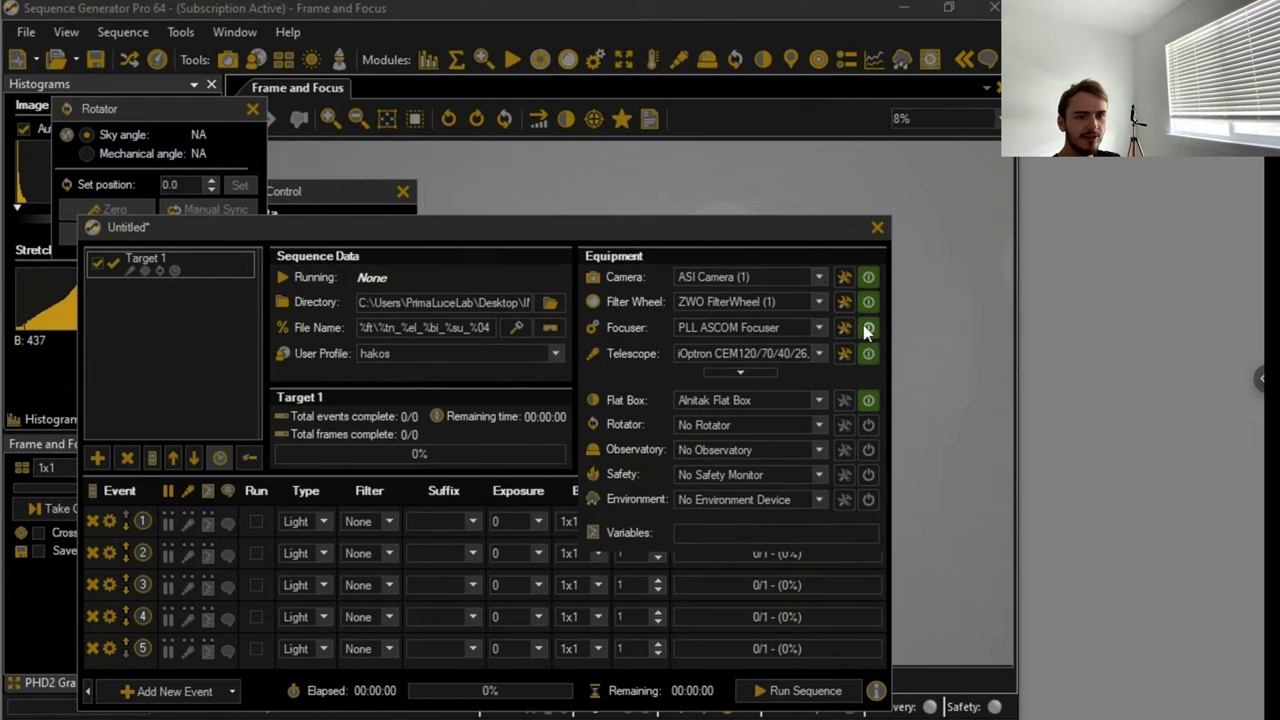
left_click(899, 12)
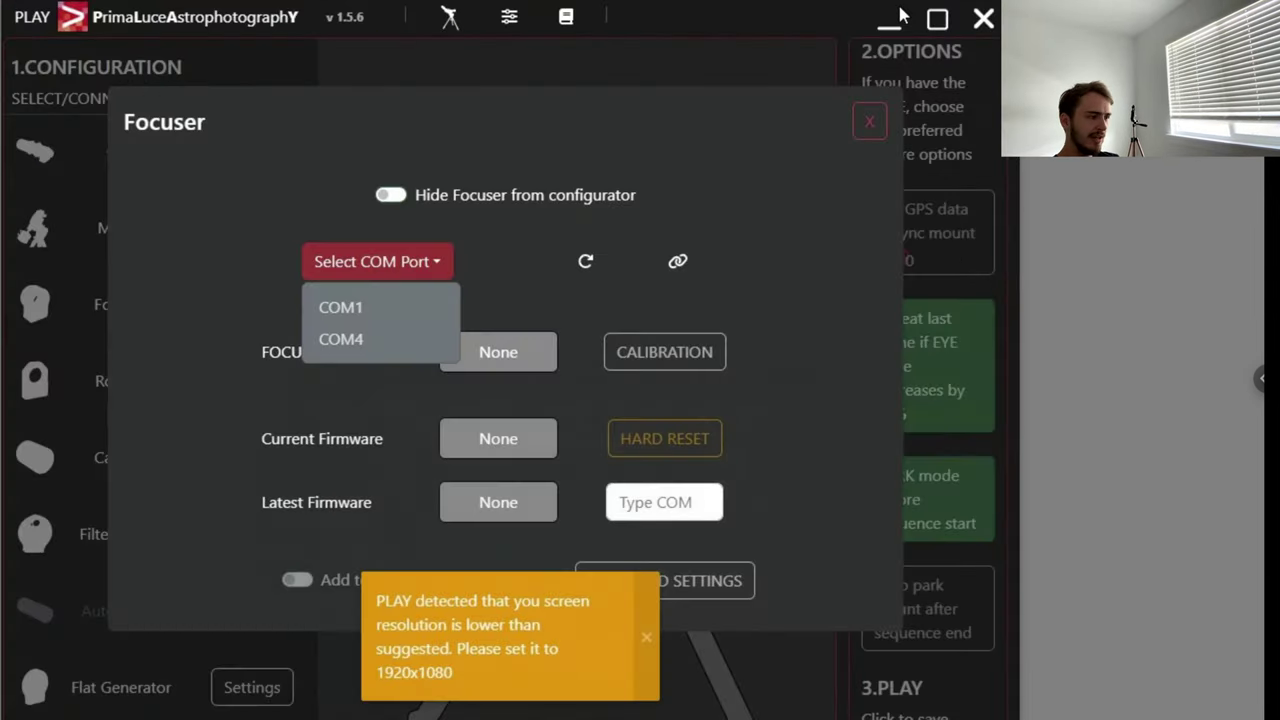
- Reload the list of COM ports, select COM8 for the focuser, and connect it
left_click(585, 264)
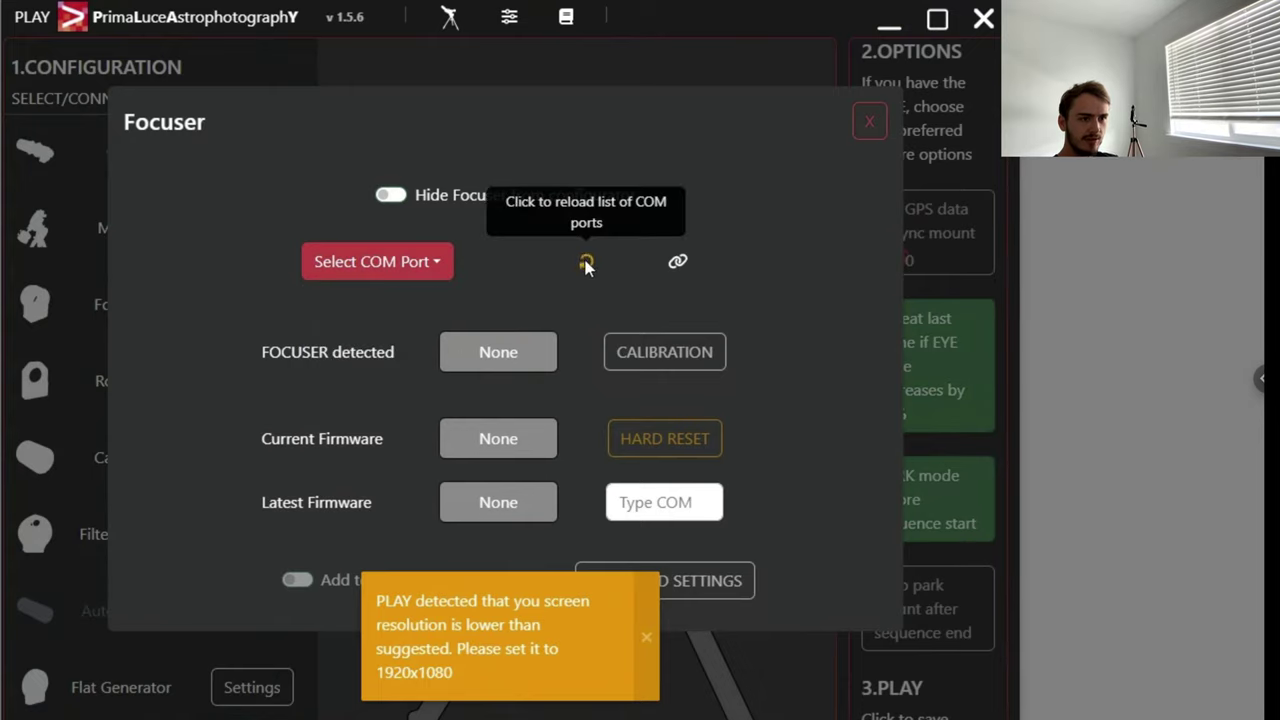
left_click(413, 266)
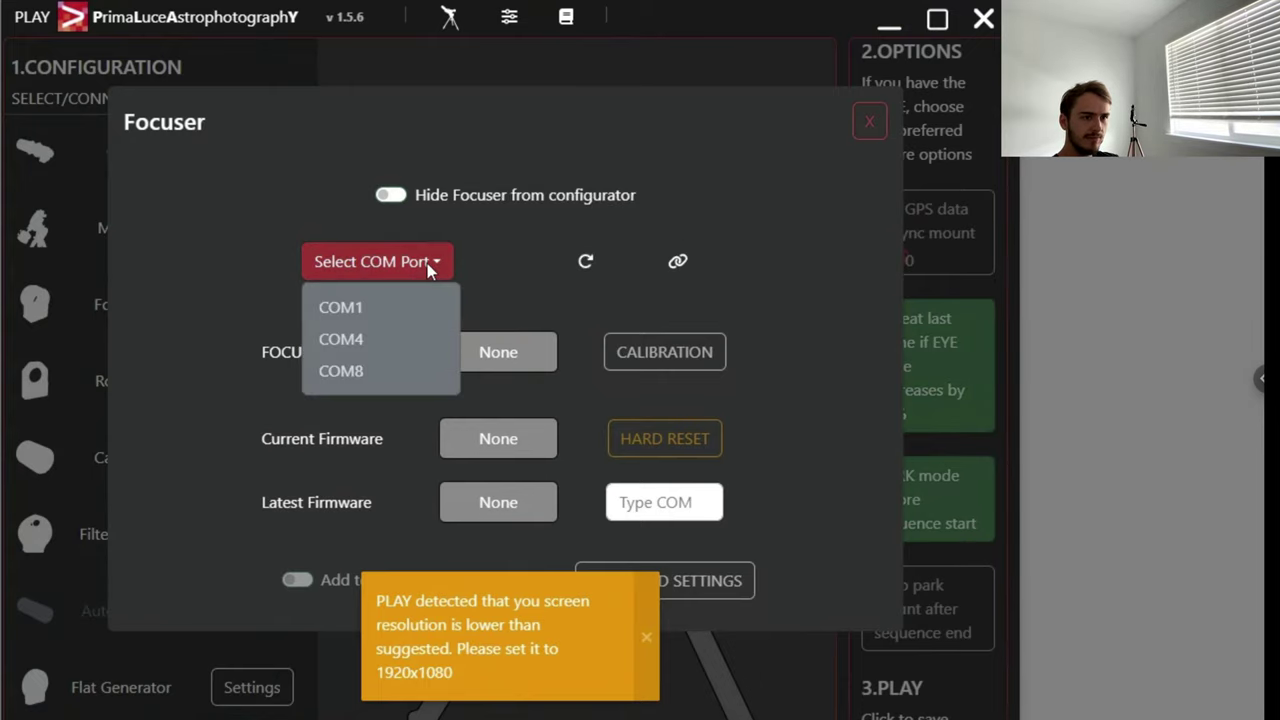
left_click(369, 375)
left_click(679, 262)
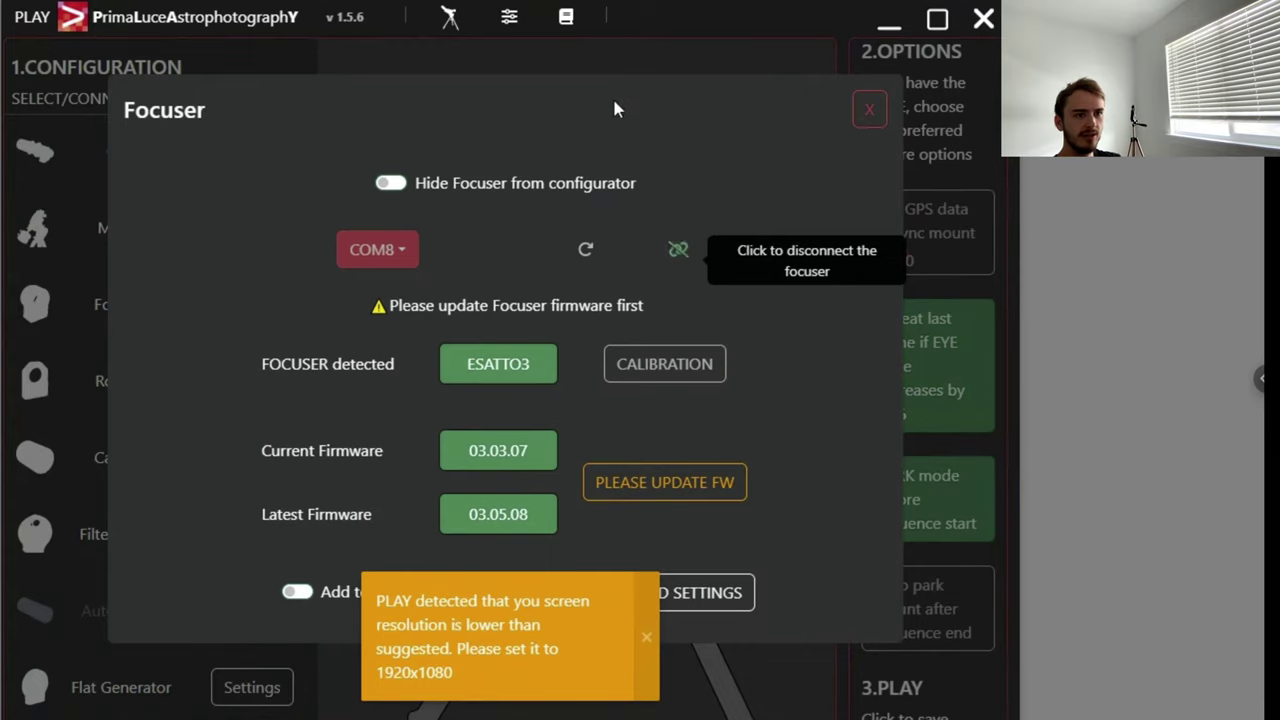
- Dismiss the screen resolution notice and start the ESATTO3 firmware upgrade
triple_click(645, 637)
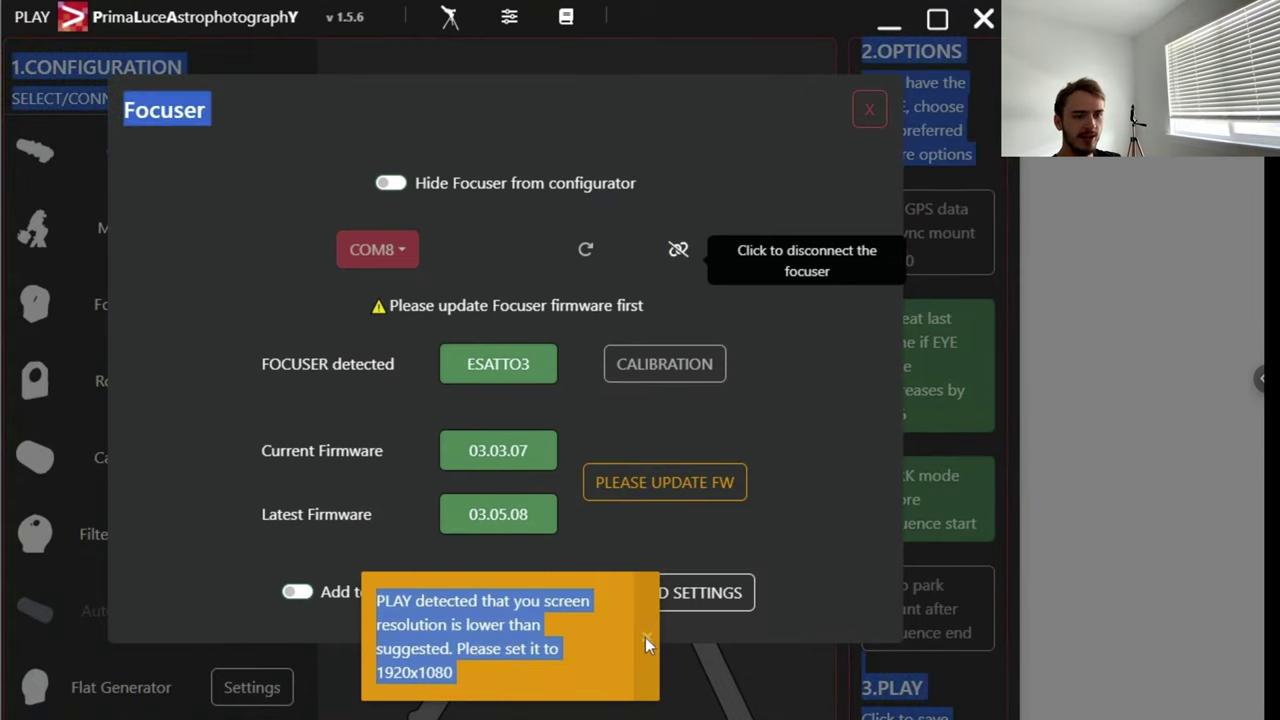
left_click(665, 480)
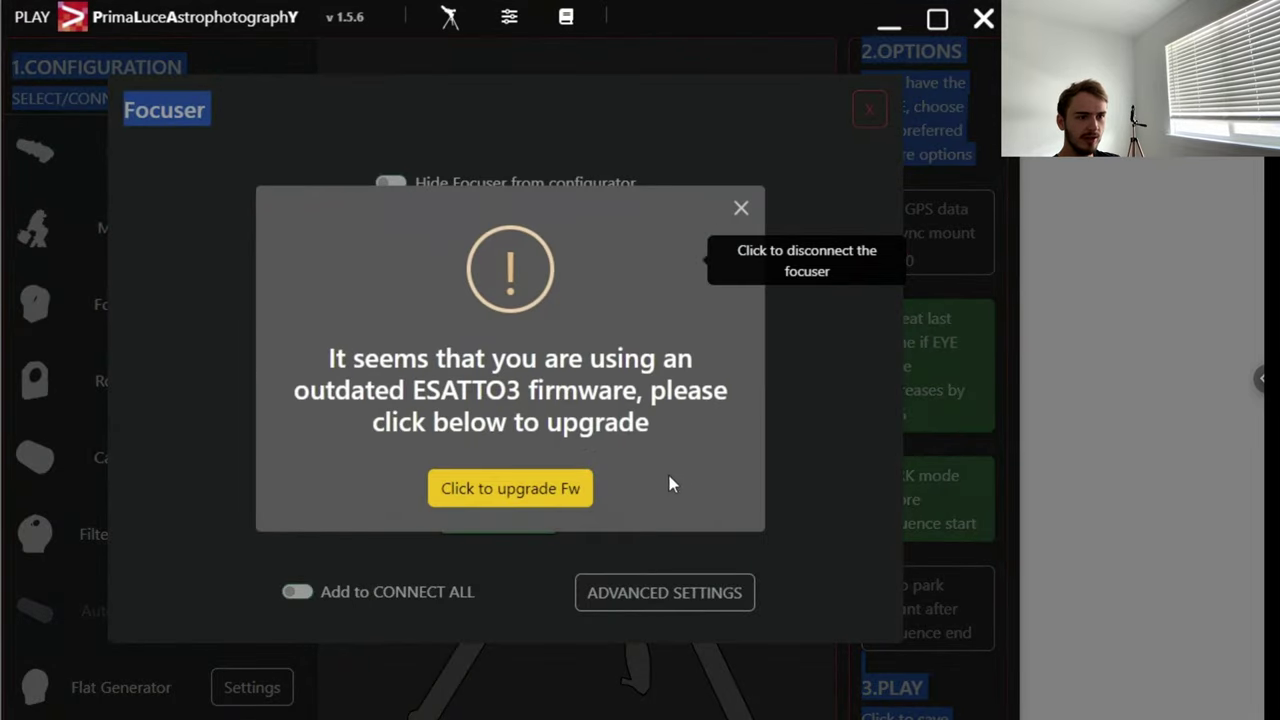
left_click(543, 490)
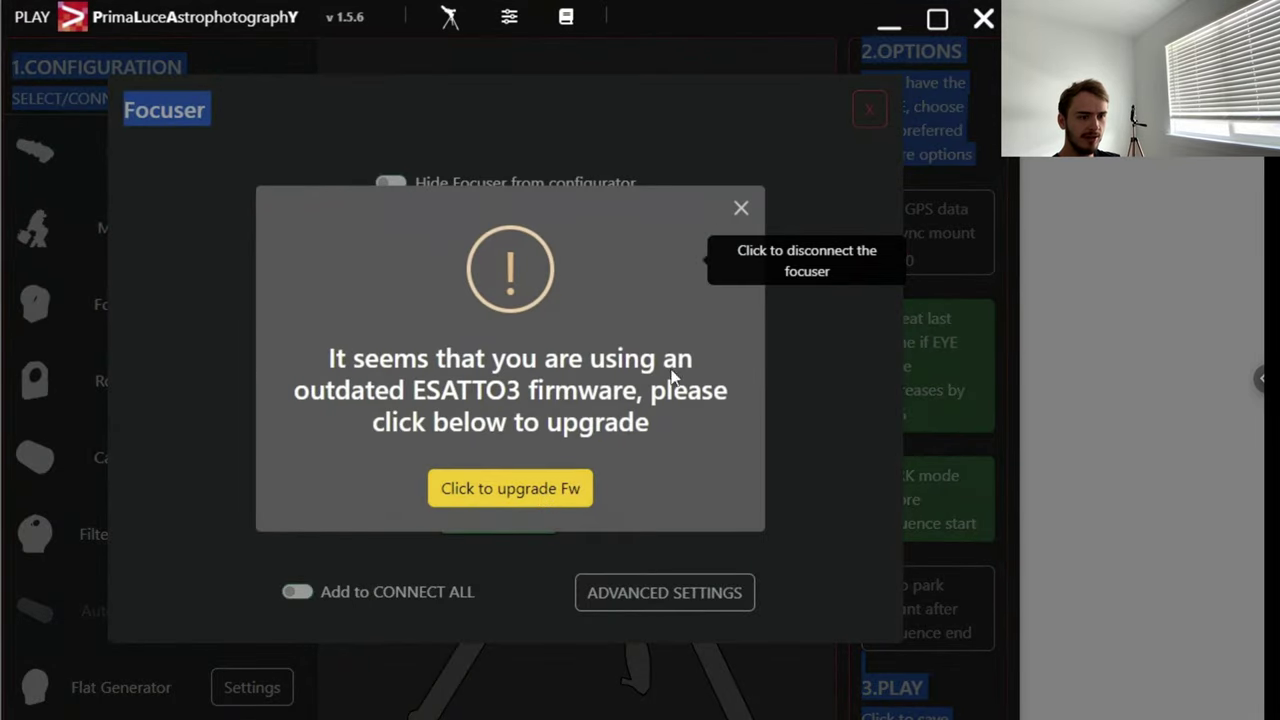
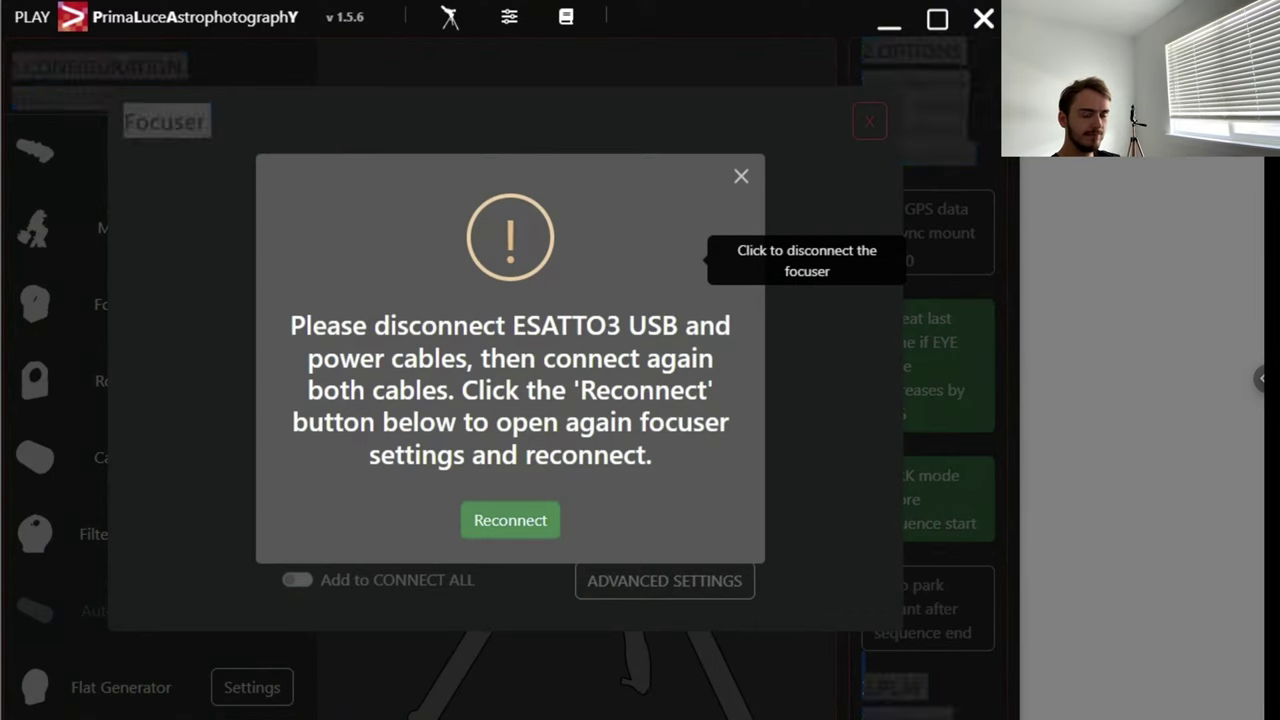
- Power-cycle output ports 1 and 2 in EAGLE Manager and try to reconnect the focuser in PLAY
left_click(693, 715)
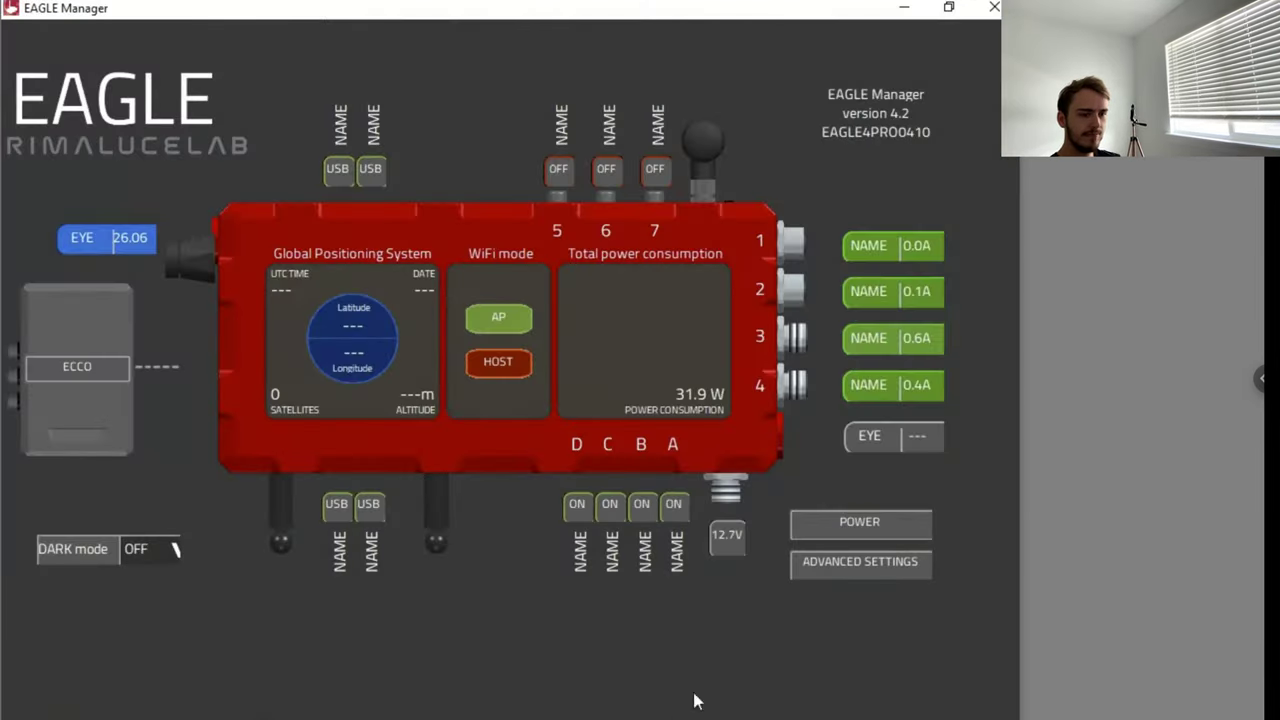
left_click(880, 245)
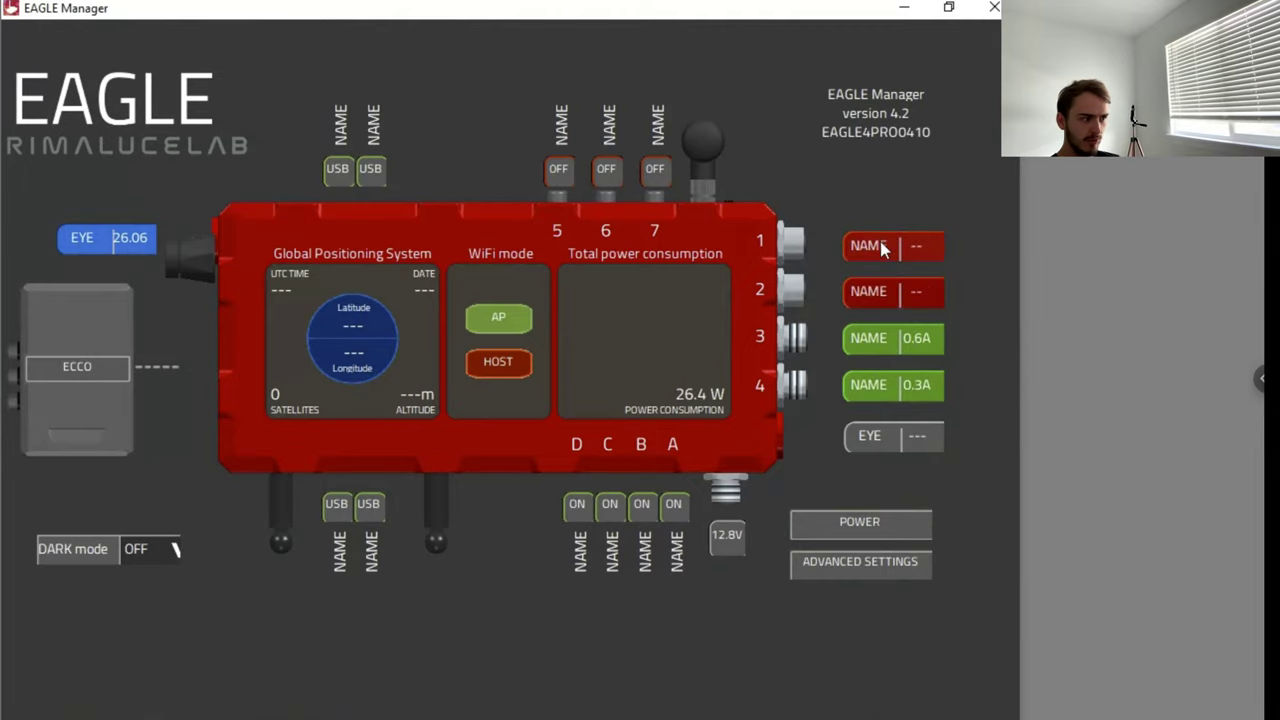
left_click(866, 296)
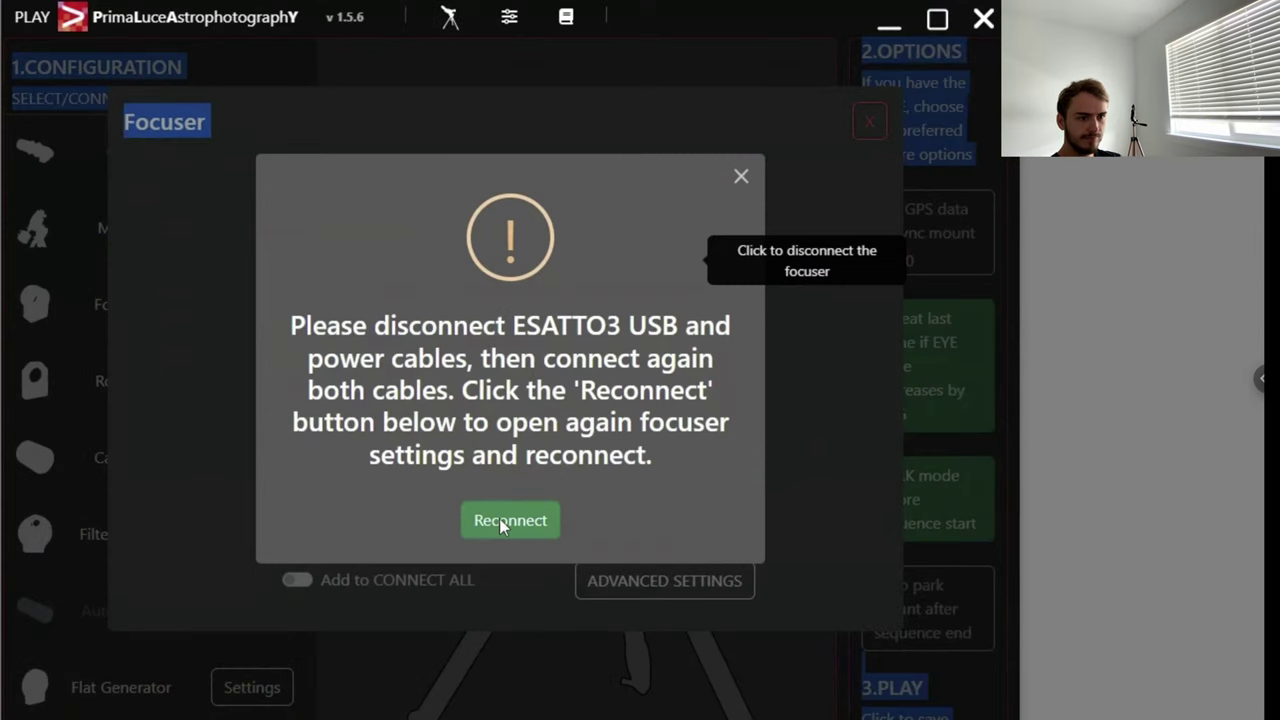
left_click(502, 519)
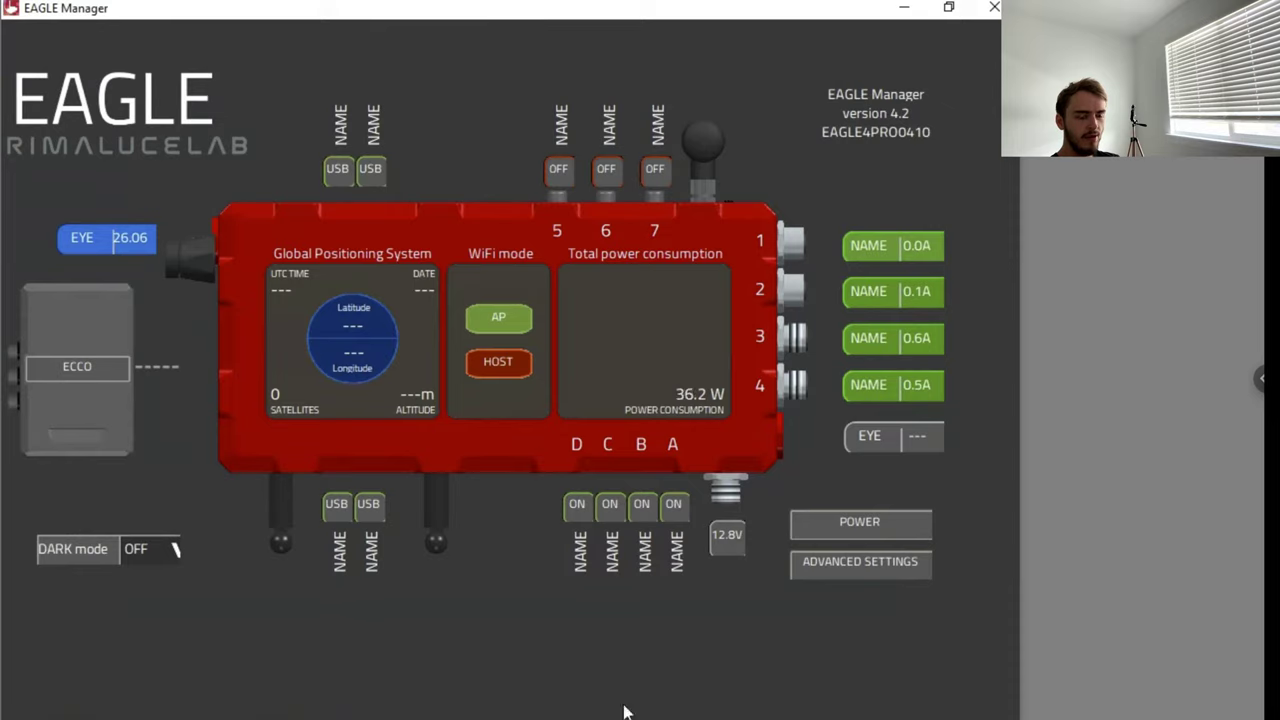
- Turn port D off and back on in EAGLE Manager, and return to the focuser settings through PLAY's reconnect prompt
left_click(578, 506)
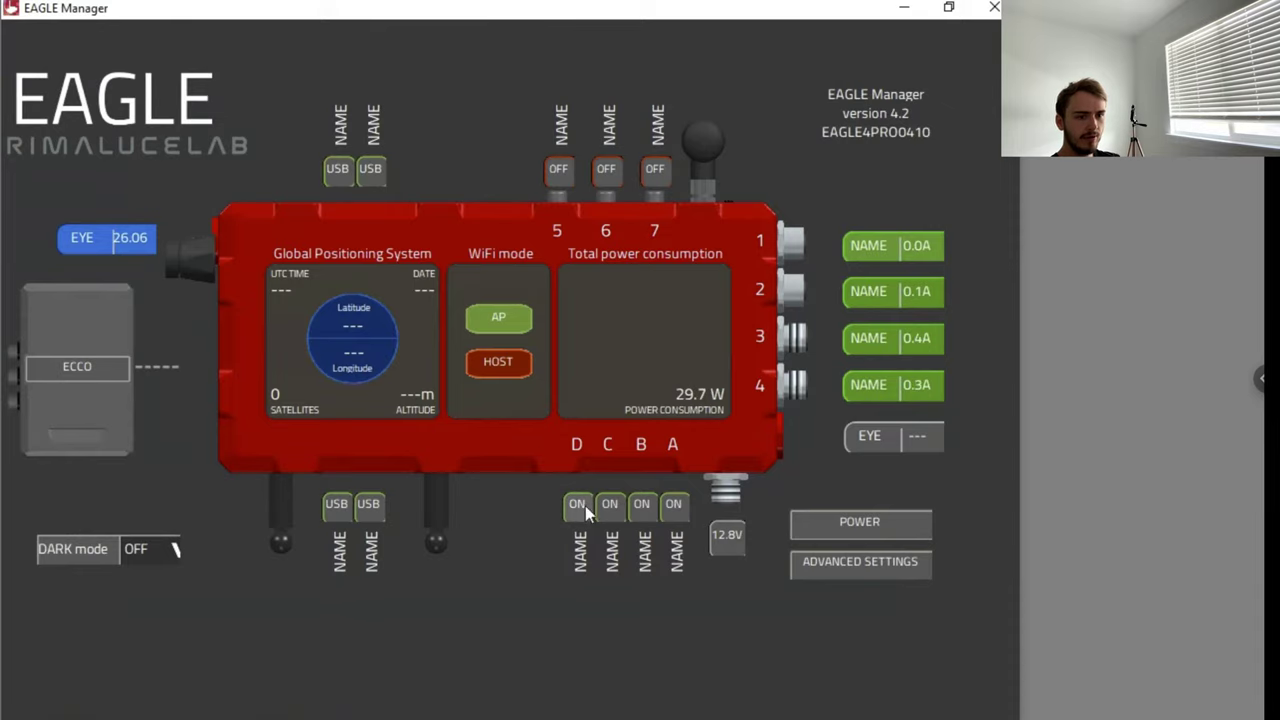
left_click(638, 512)
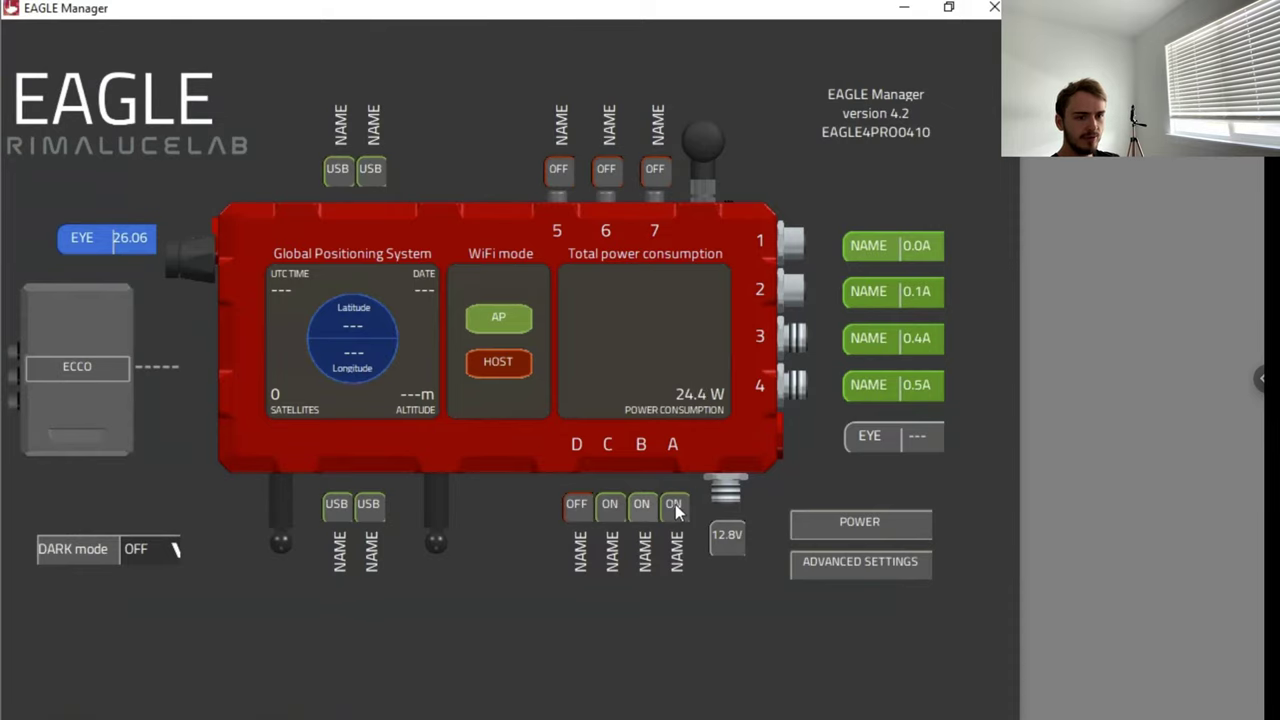
left_click(580, 507)
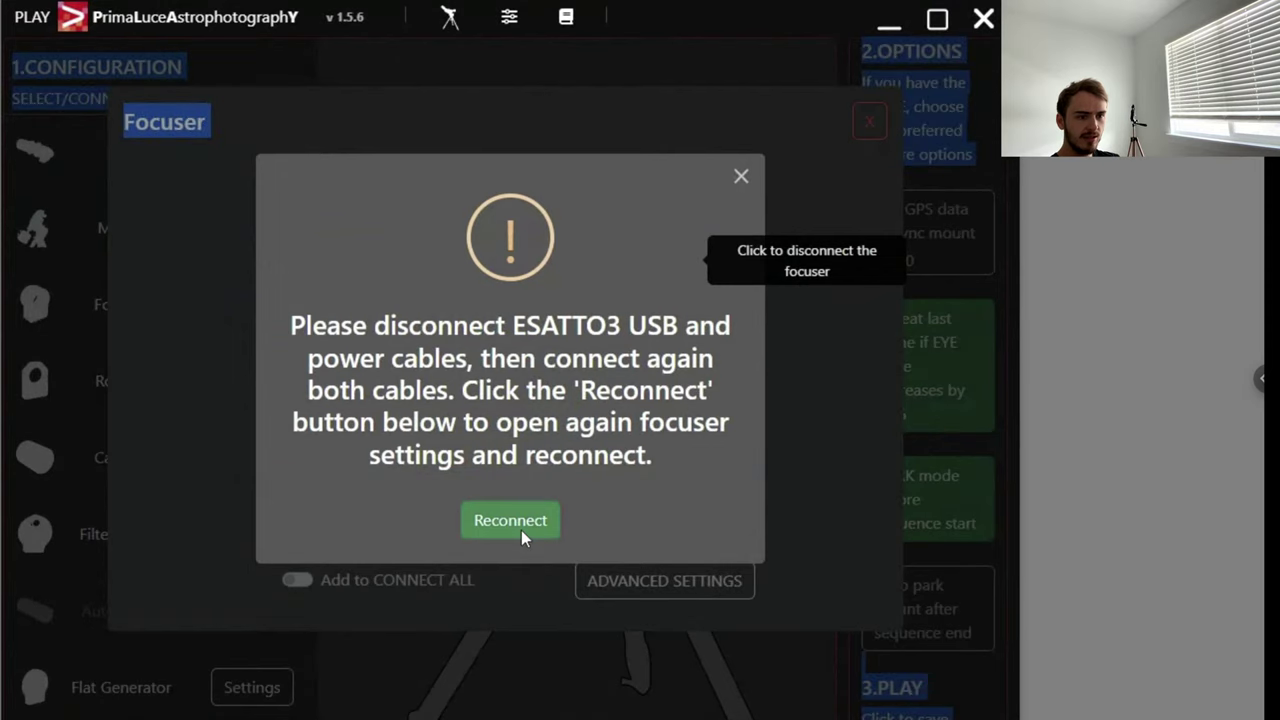
left_click(512, 522)
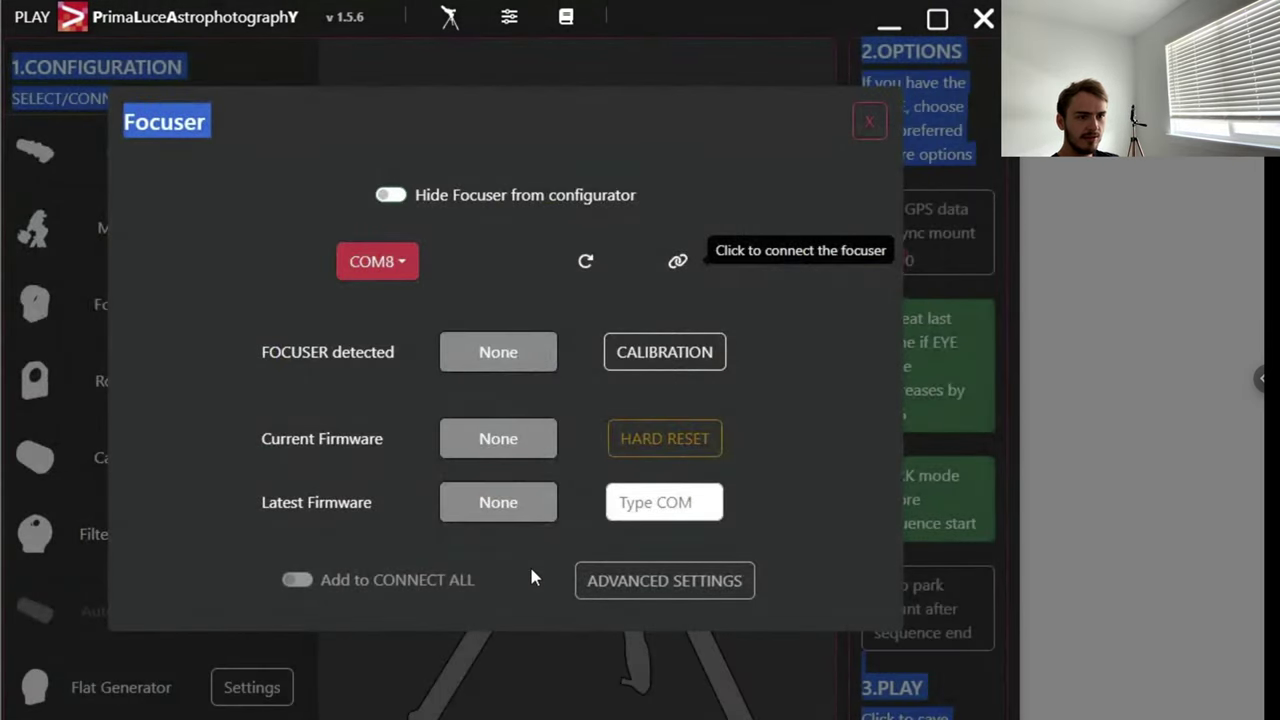
- Retry the focuser connection, reload the COM port list, and reconnect the focuser on COM8
left_click(679, 262)
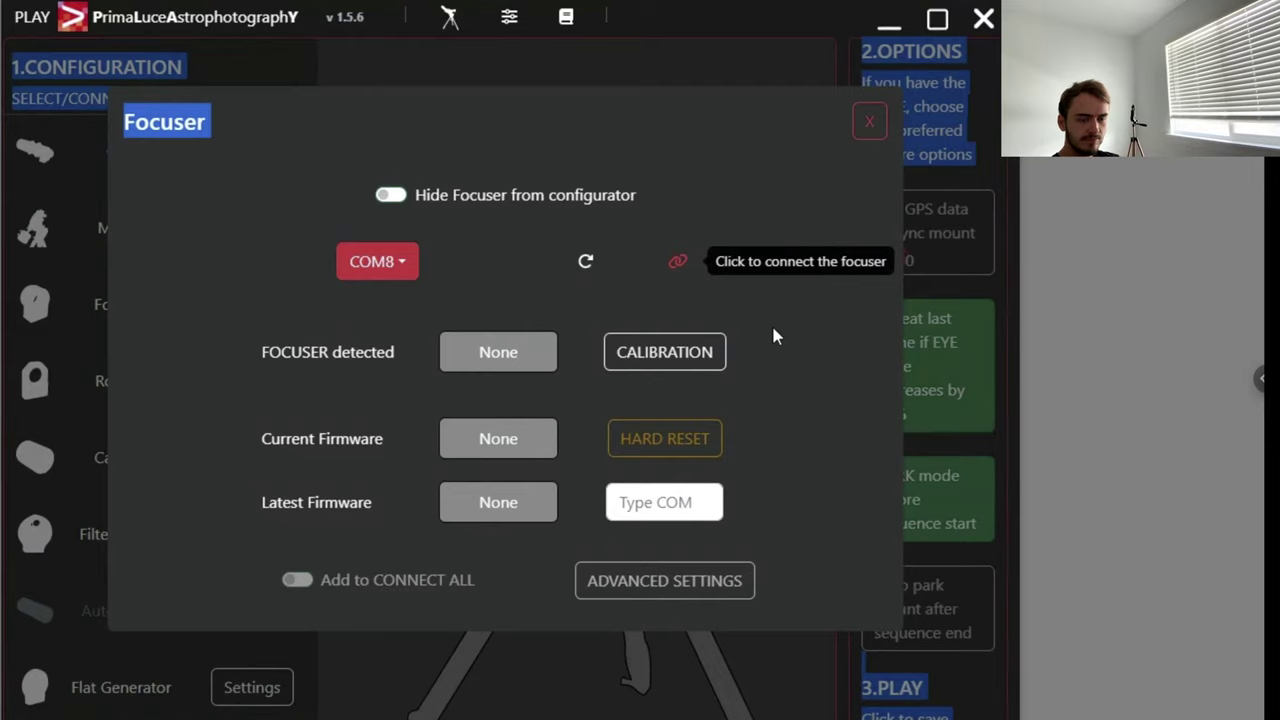
left_click(677, 263)
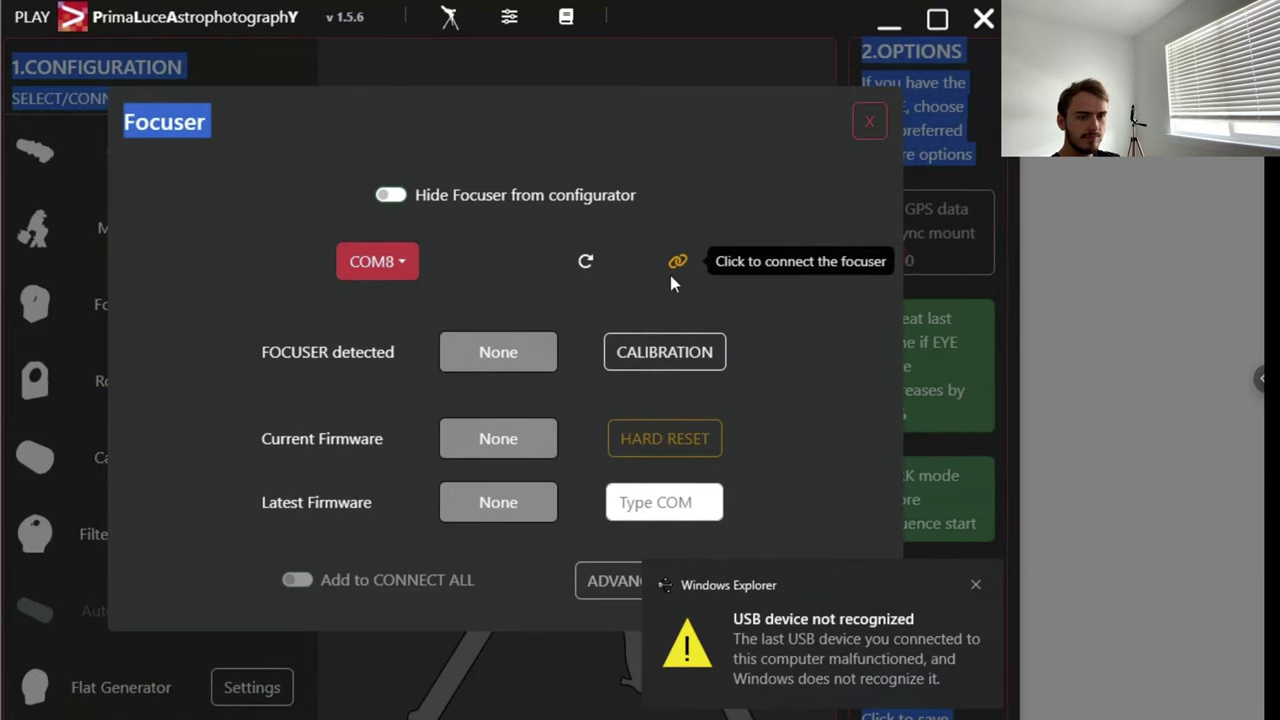
left_click(671, 278)
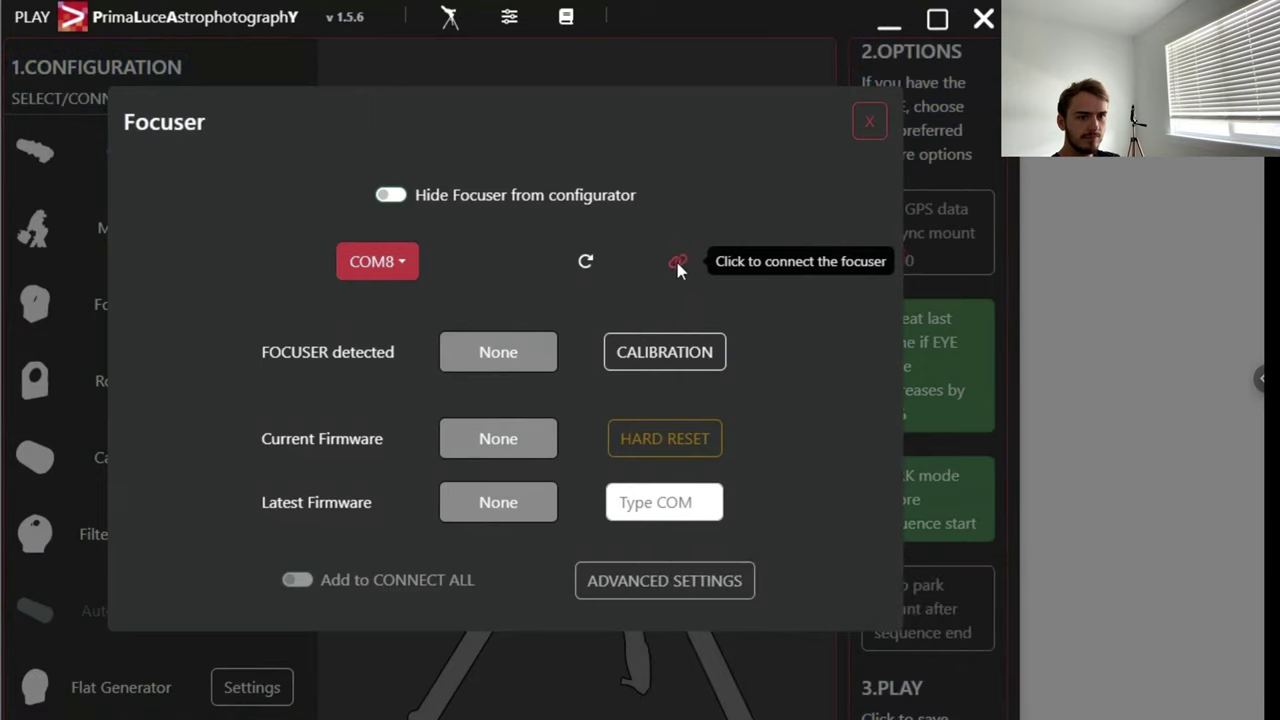
left_click(586, 261)
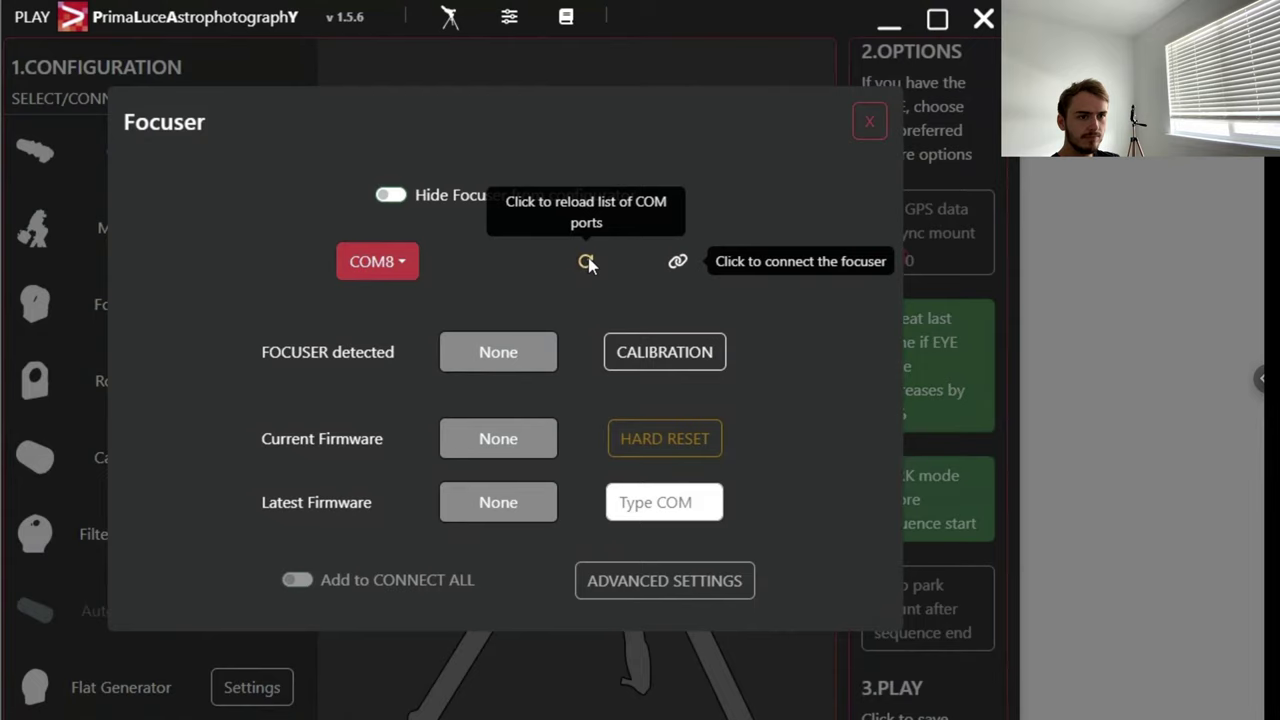
left_click(678, 262)
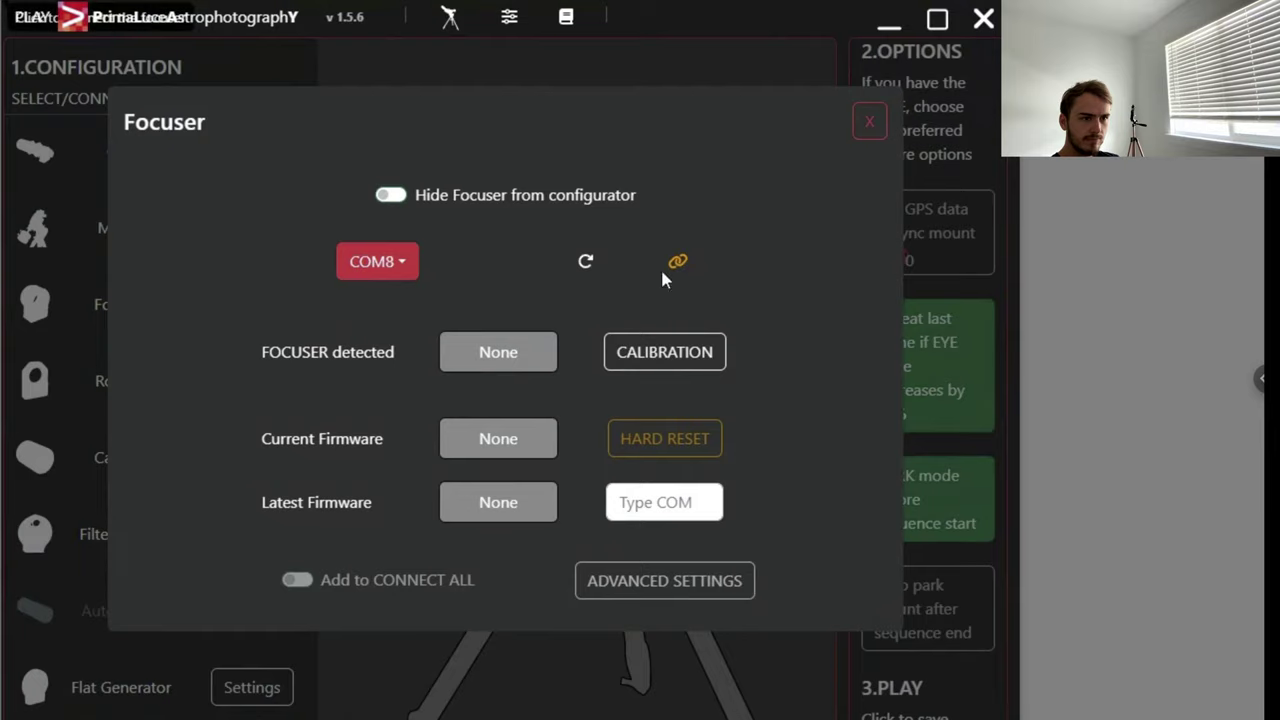
left_click(393, 262)
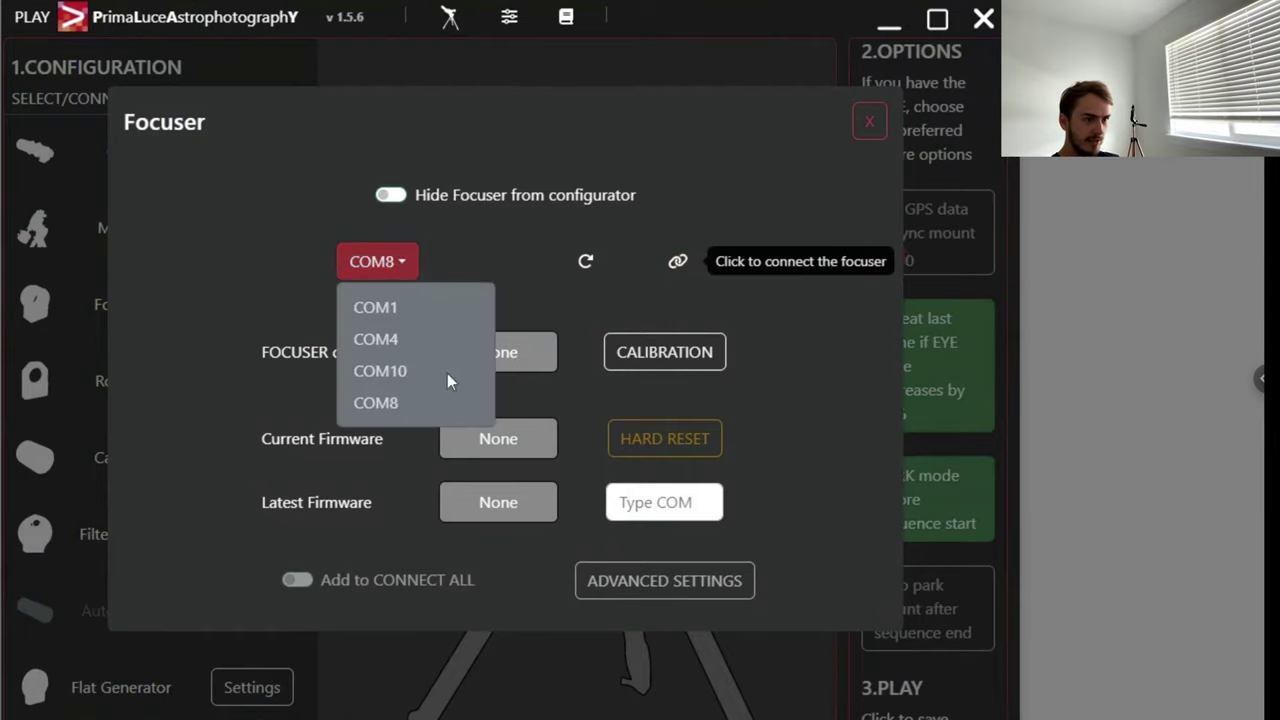
left_click(394, 400)
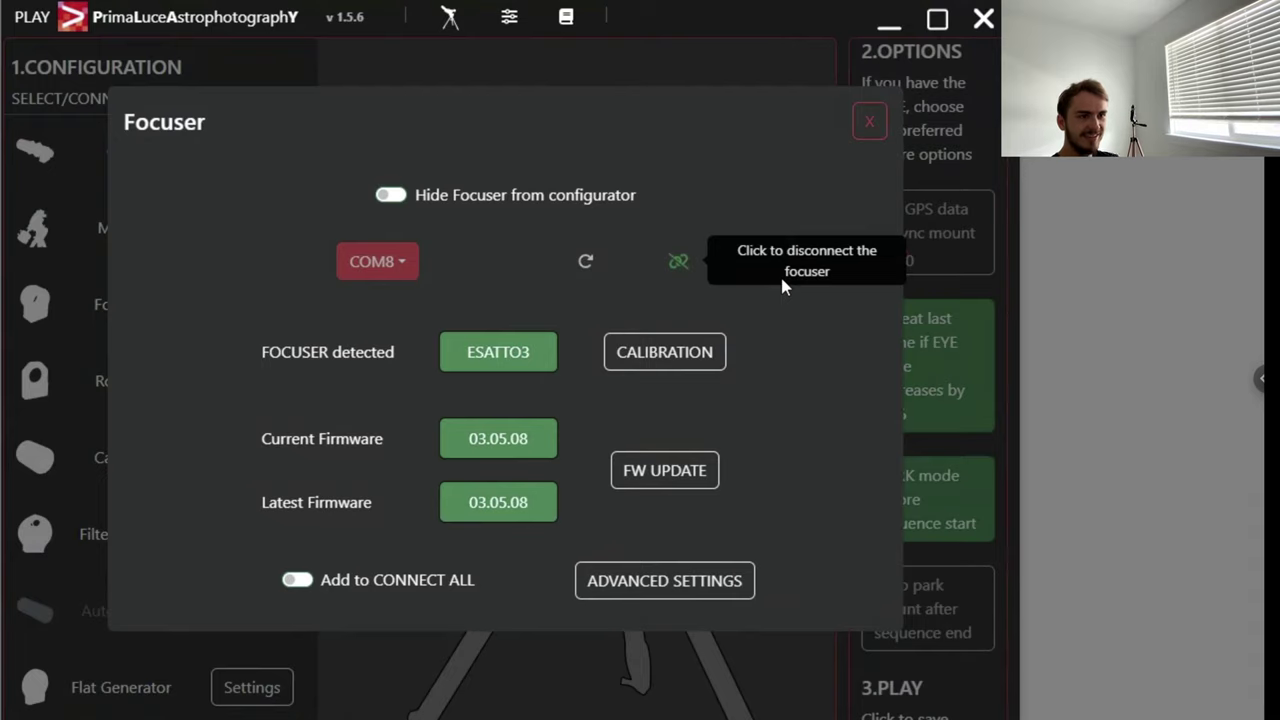
- Close the focuser settings, save the device configuration, and start the PLAY session
left_click(869, 122)
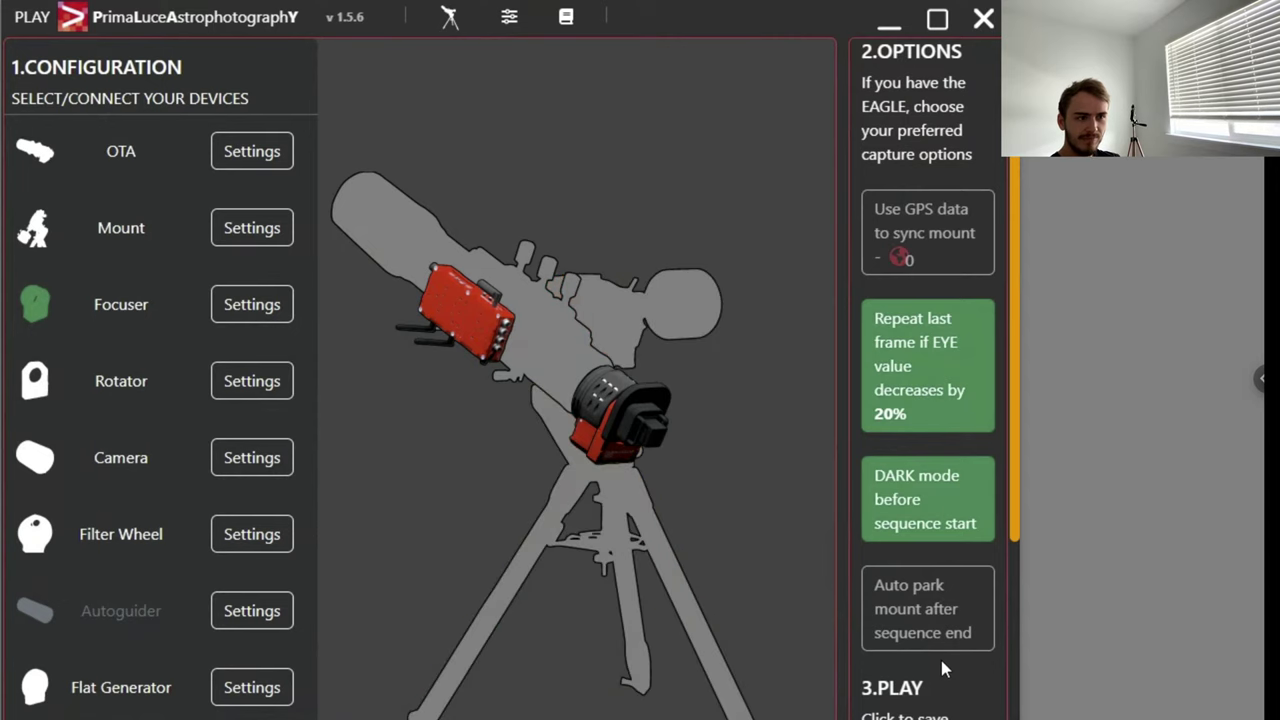
scroll(1000, 580, "down", 2)
scroll(1011, 534, "down", 1)
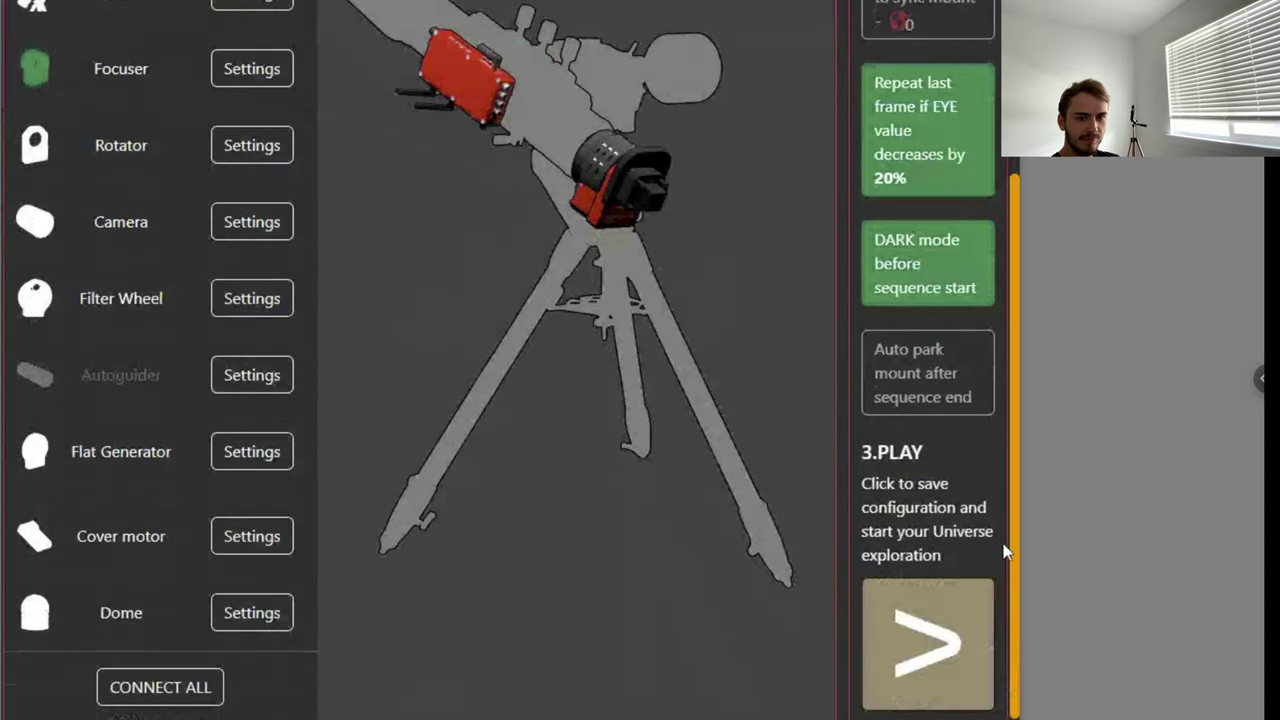
left_click(949, 611)
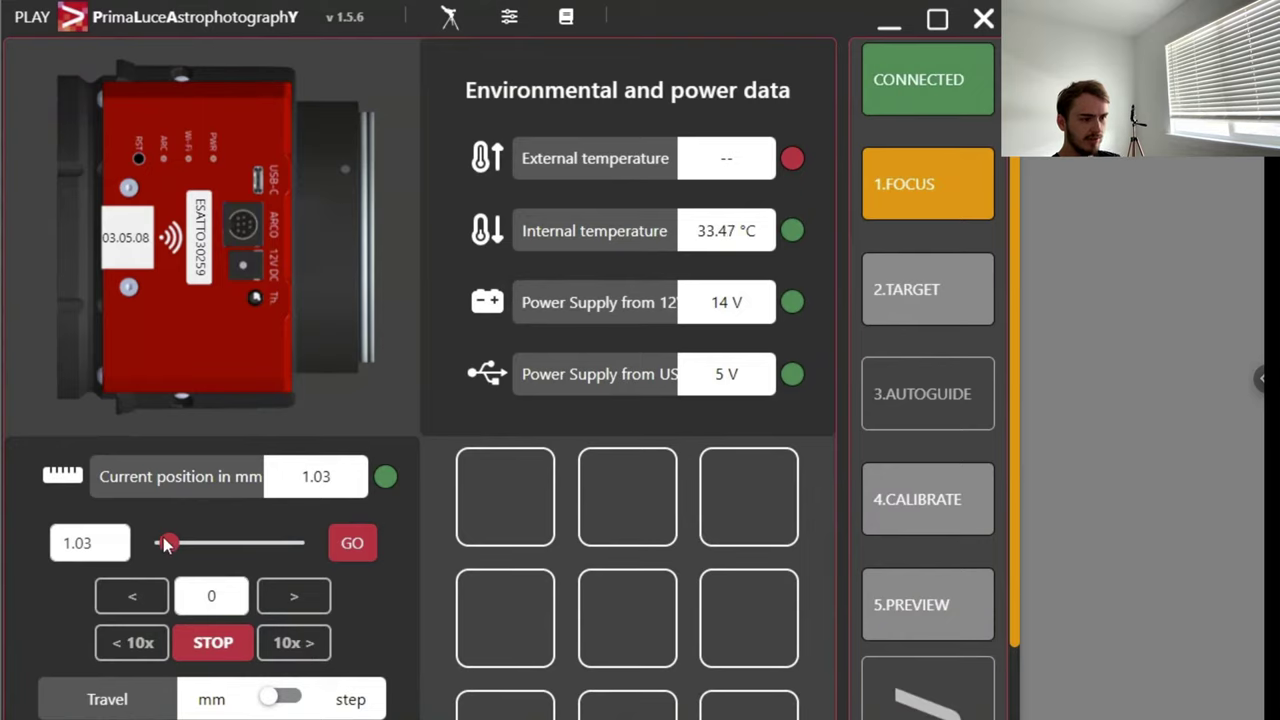
- Send the focuser to the 6.73 mm position and select the Calibrate stage
left_click(201, 545)
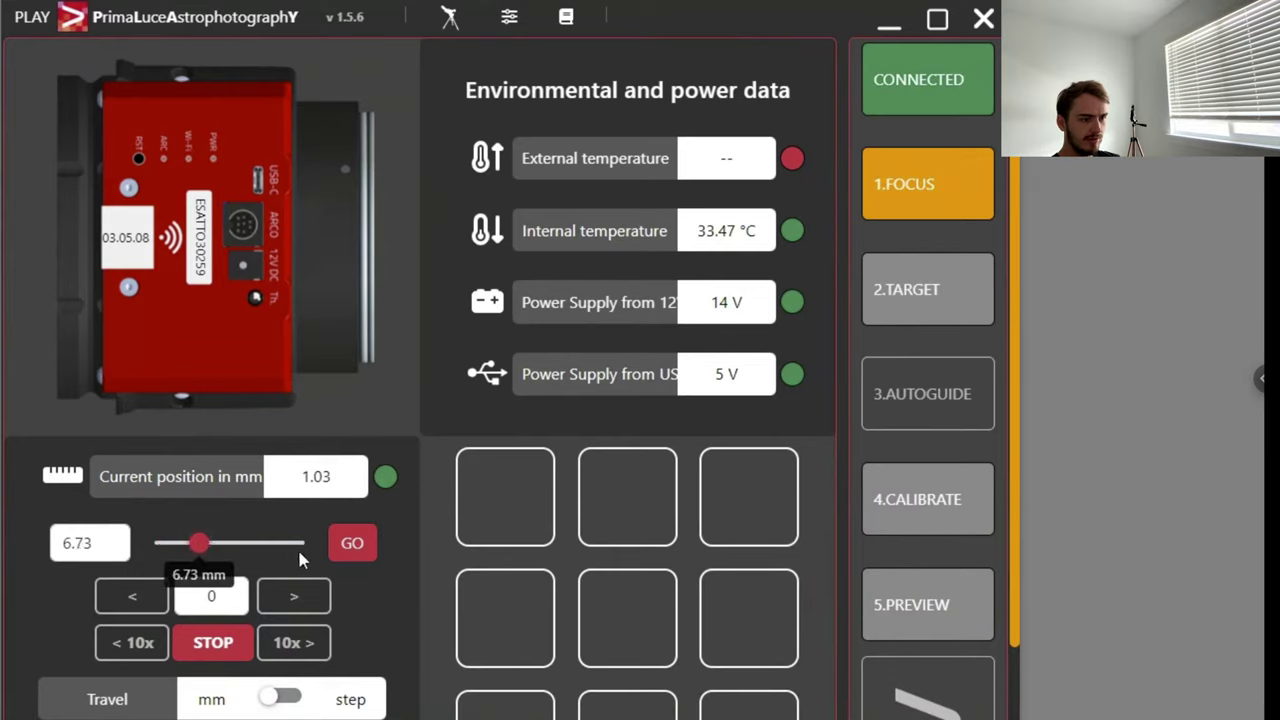
left_click(352, 546)
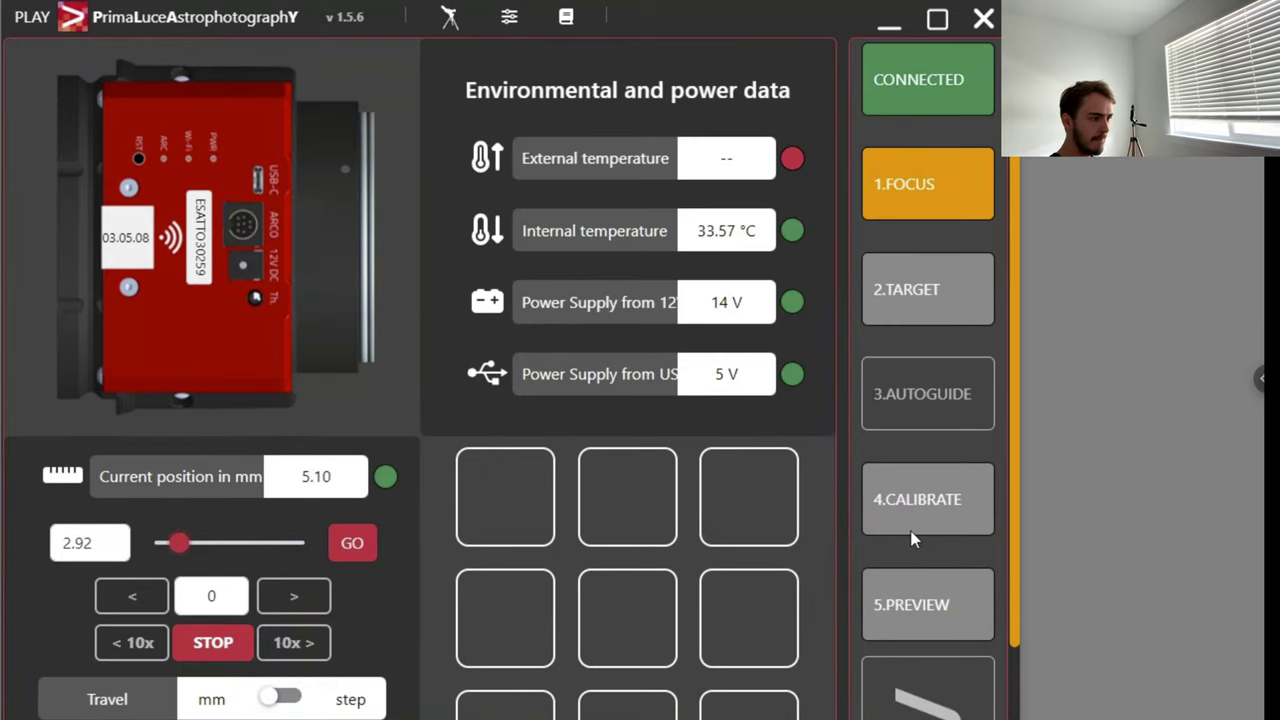
left_click(888, 500)
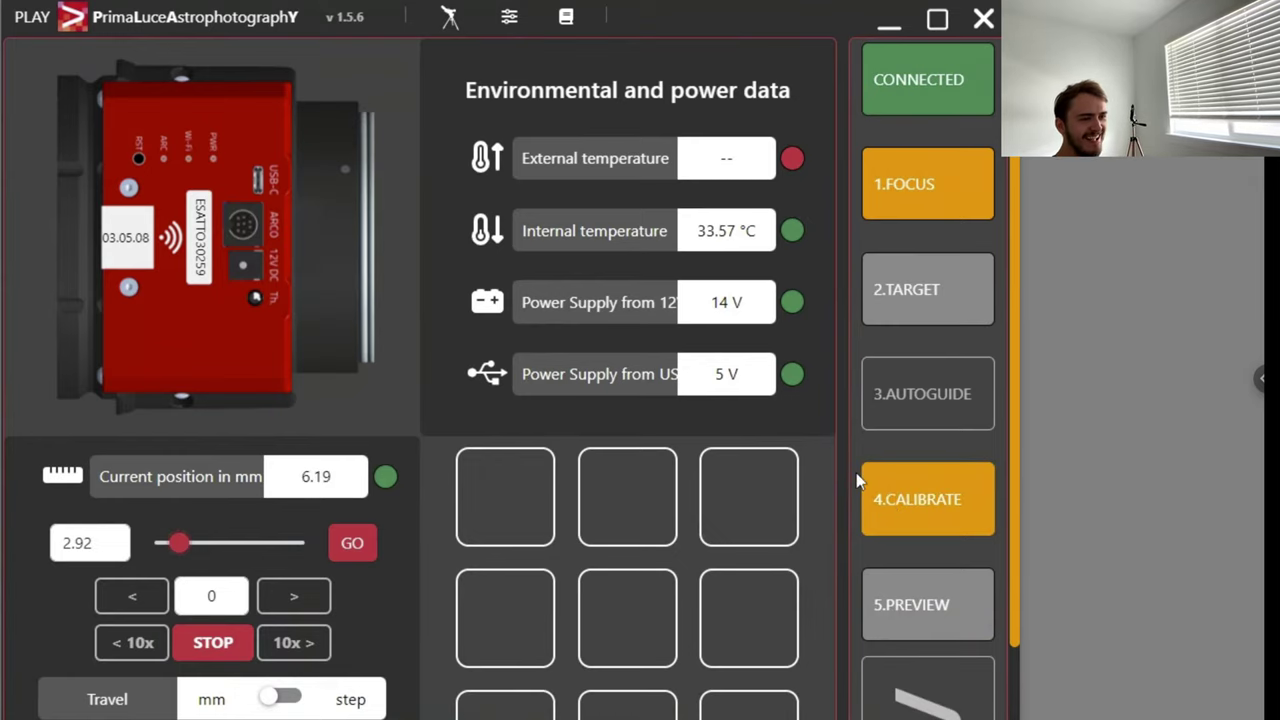
- Close PLAY and minimize EAGLE Manager to reach the desktop
left_click(983, 19)
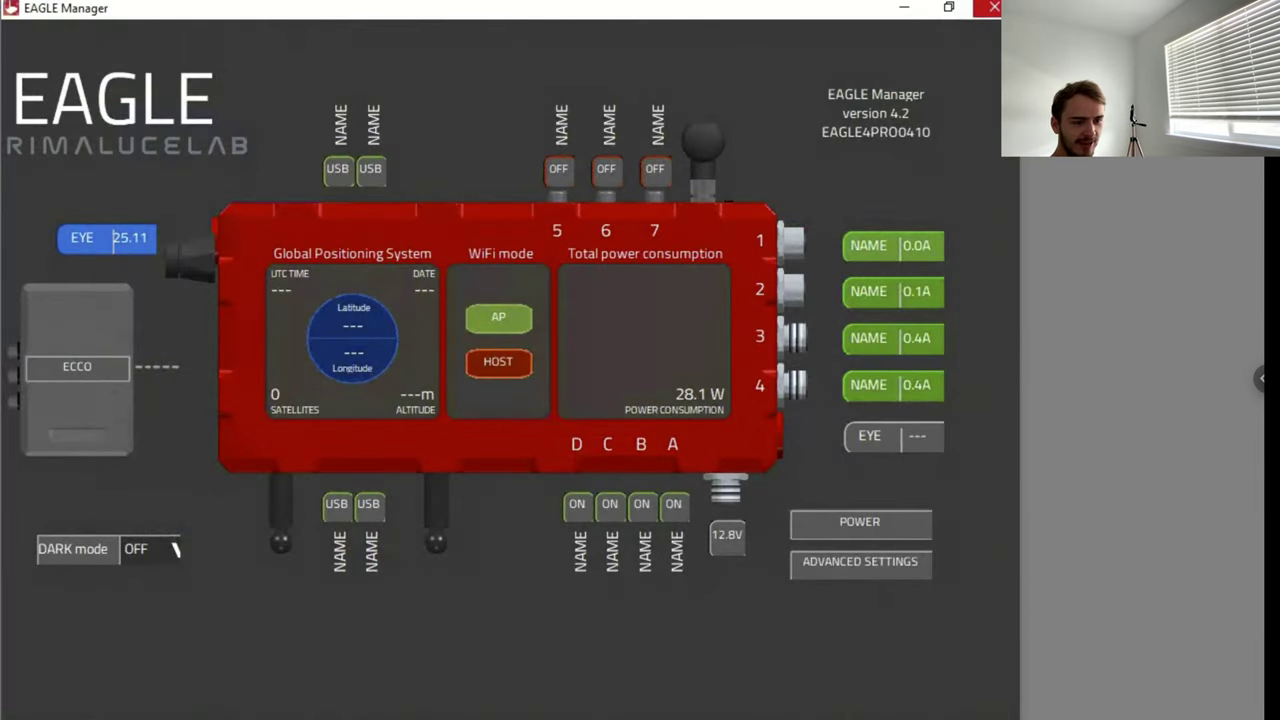
left_click(903, 14)
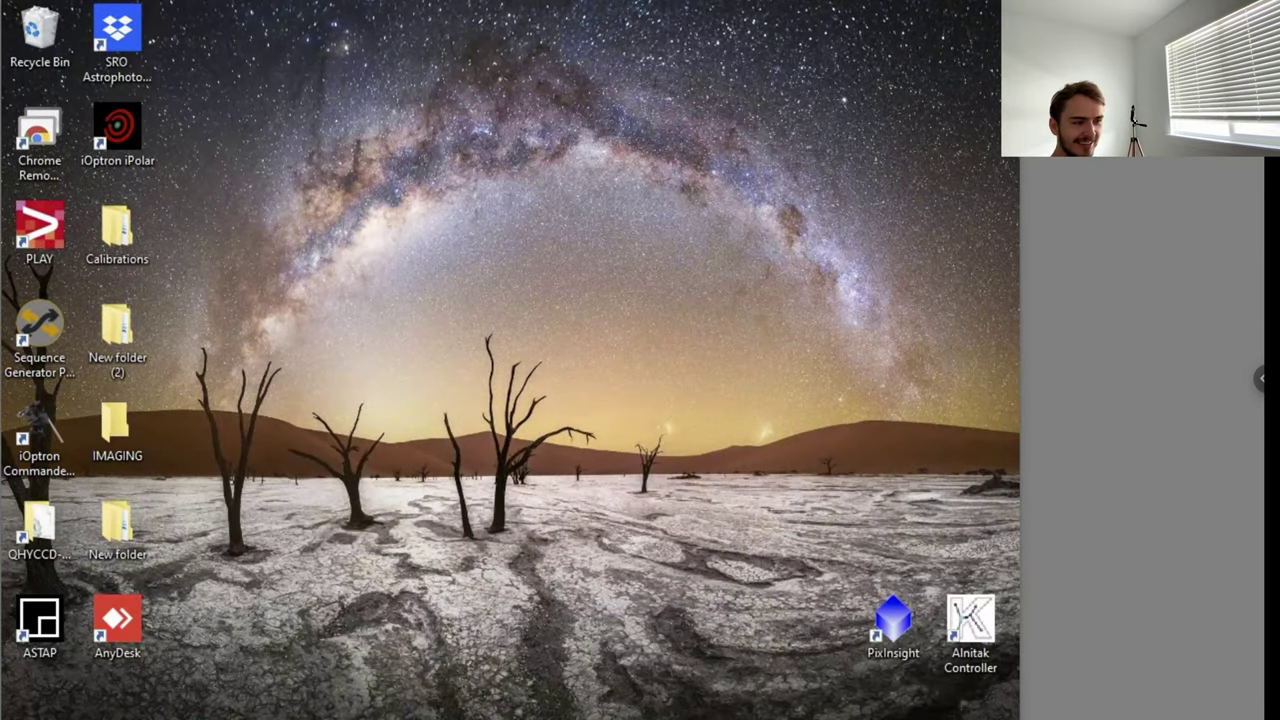
- Switch to the Sequence Generator Pro window with Focus Control and try to send the focuser to position 196956
mouse_move(490, 718)
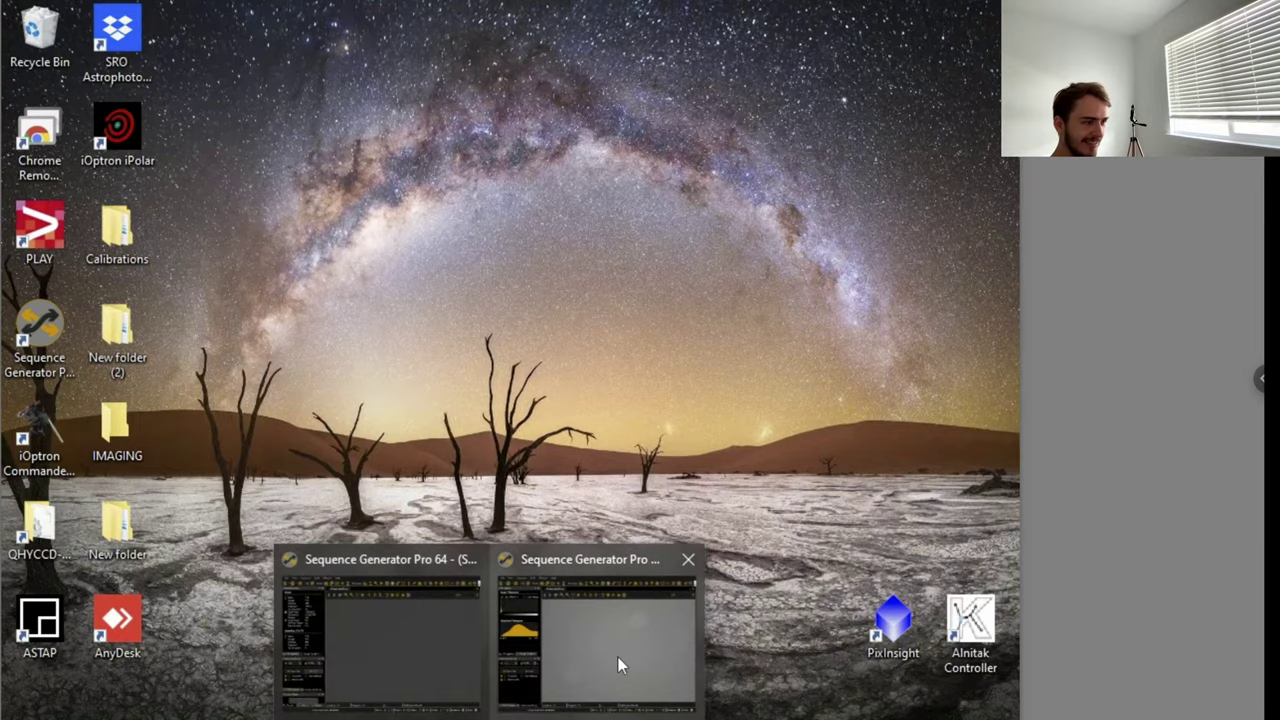
mouse_move(618, 657)
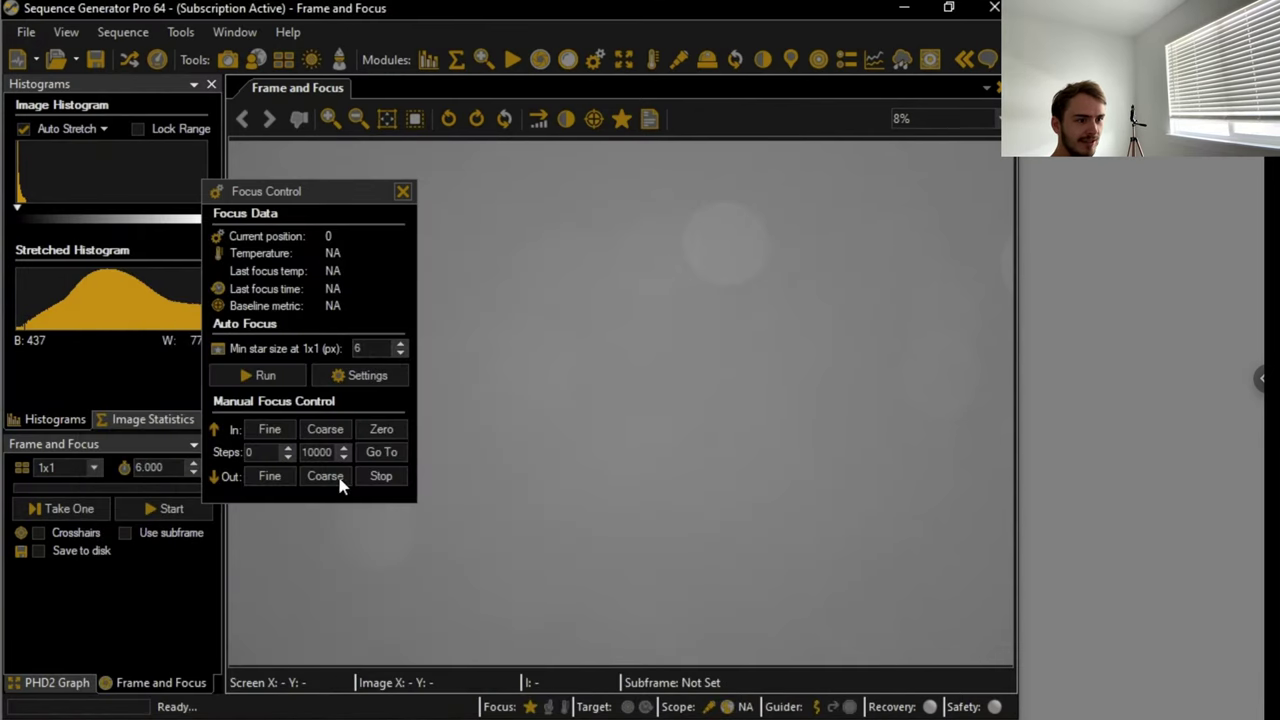
left_click(389, 459)
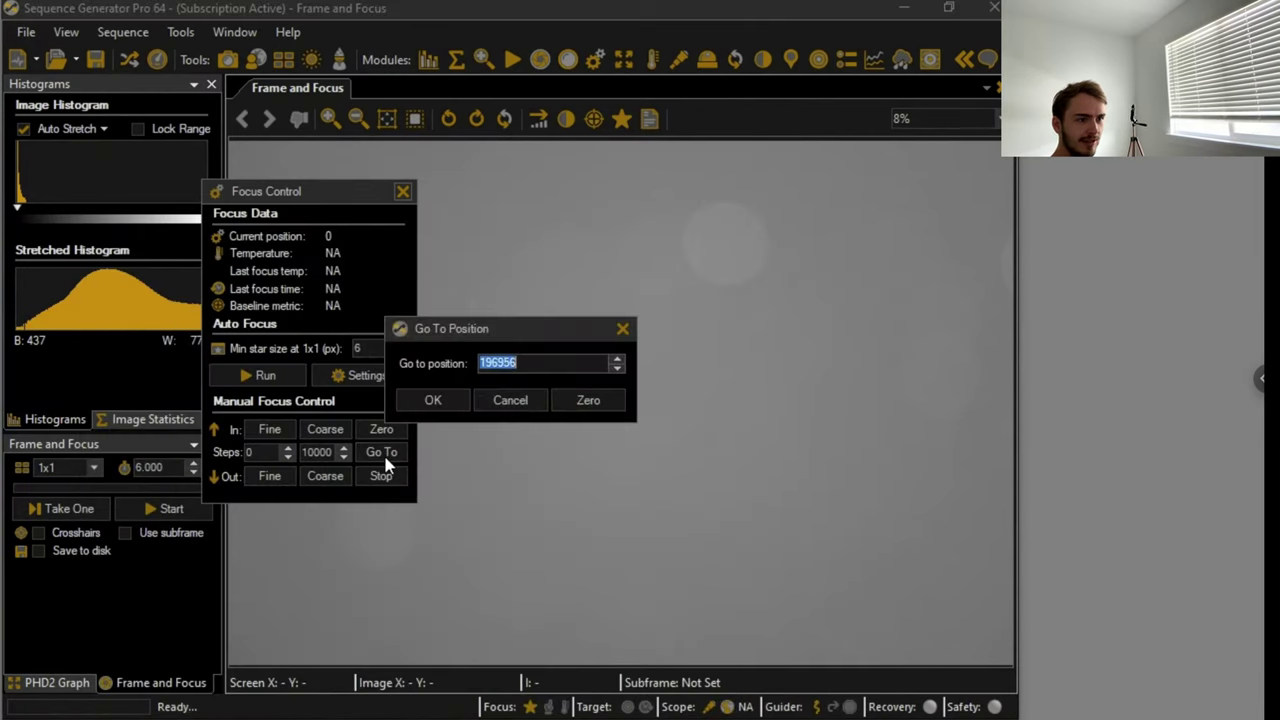
left_click(446, 408)
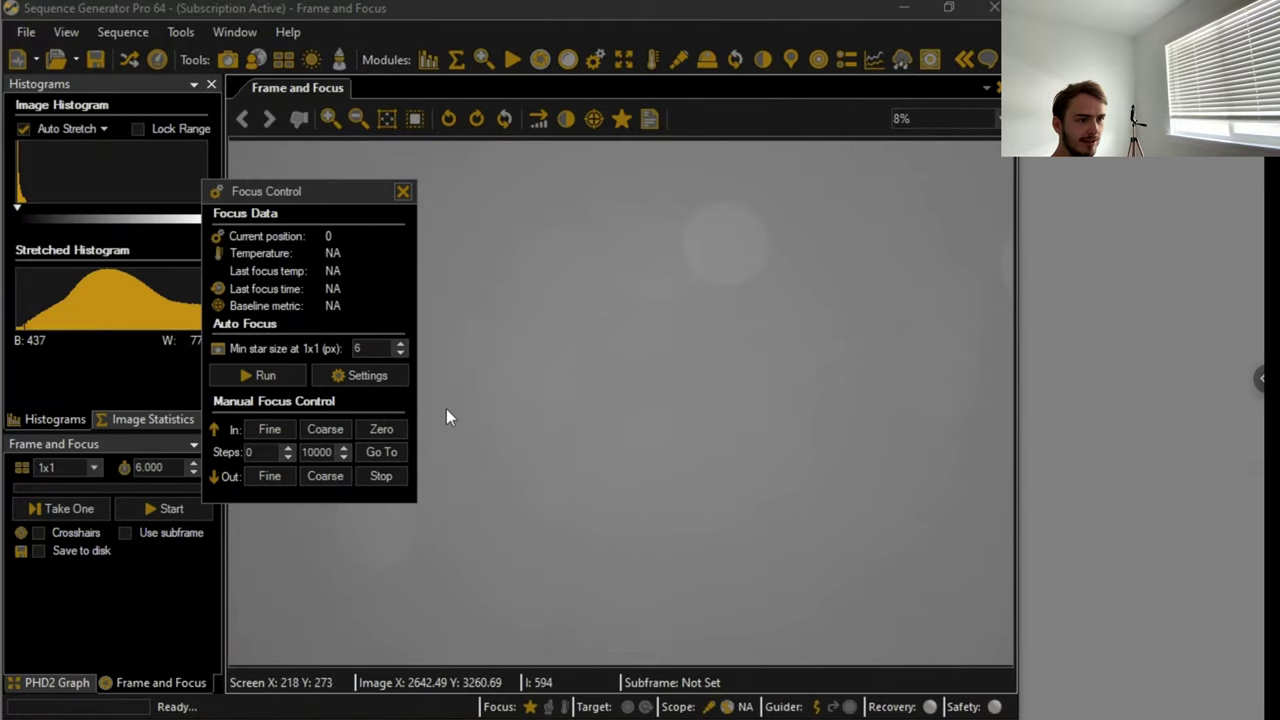
left_click(381, 454)
key("Escape")
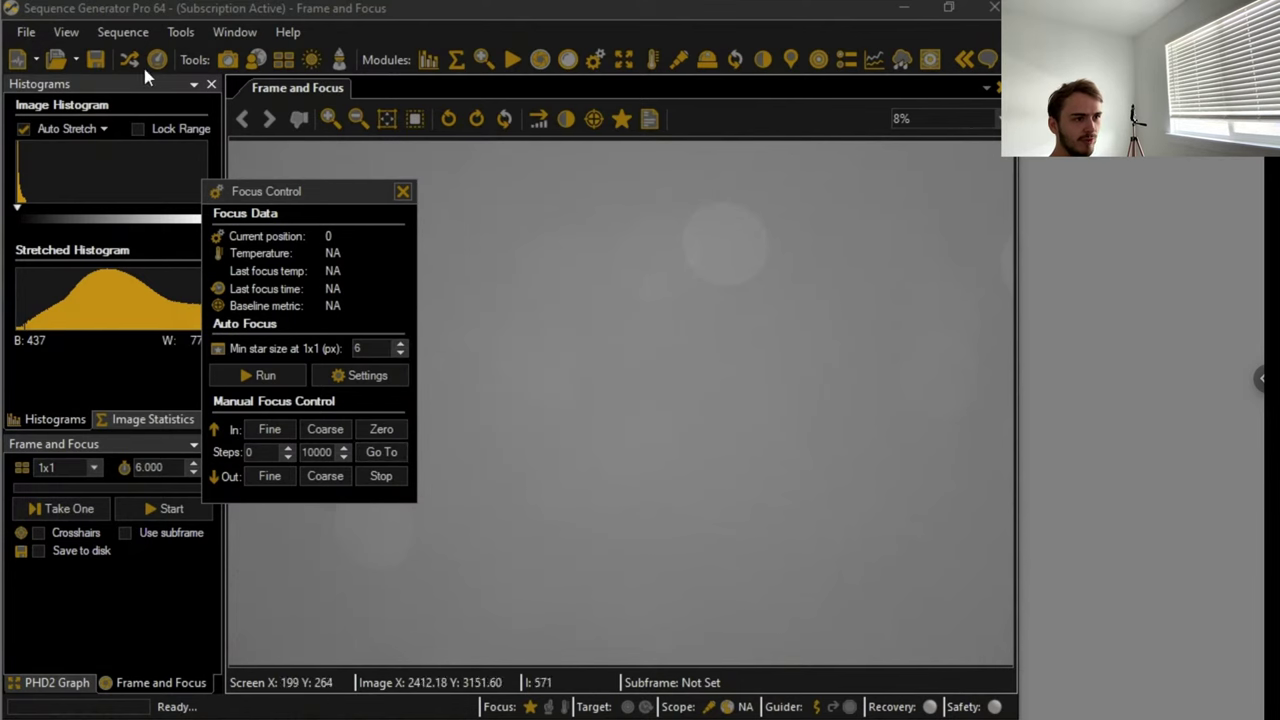
- Disconnect the PLL ASCOM Focuser in the sequence equipment, select COM8 as its serial port, and reconnect it
left_click(130, 60)
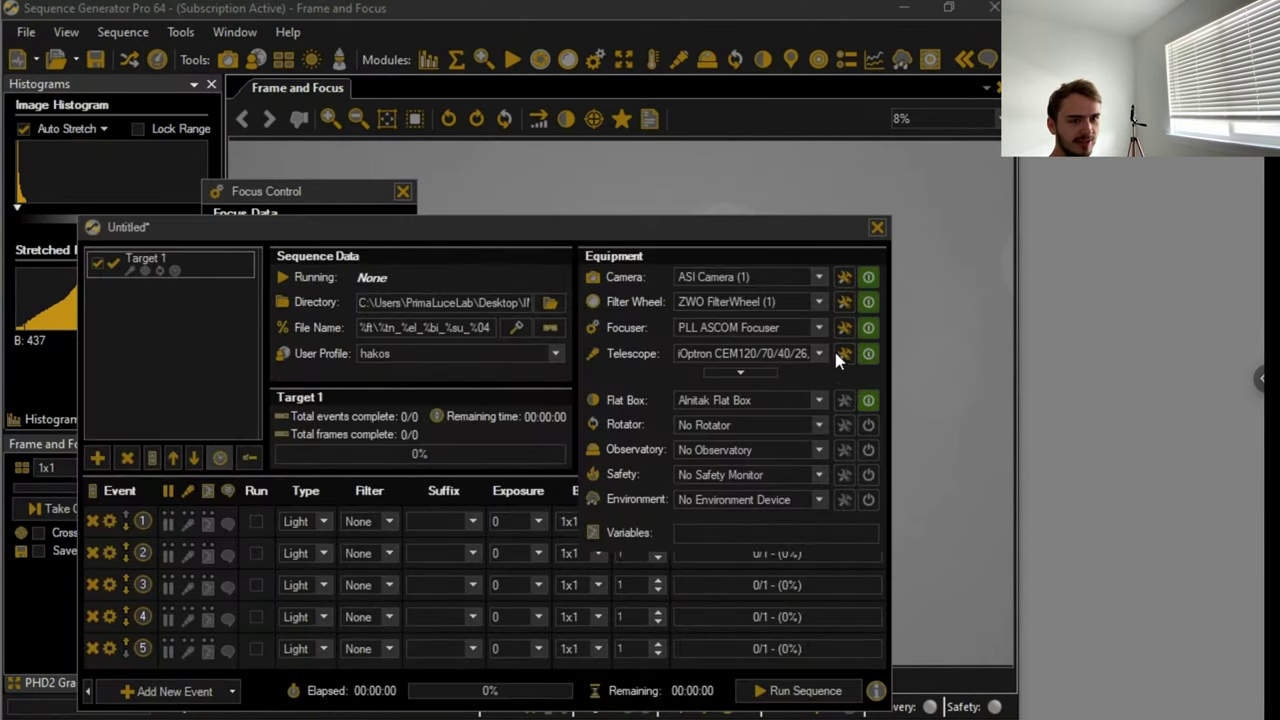
left_click(868, 330)
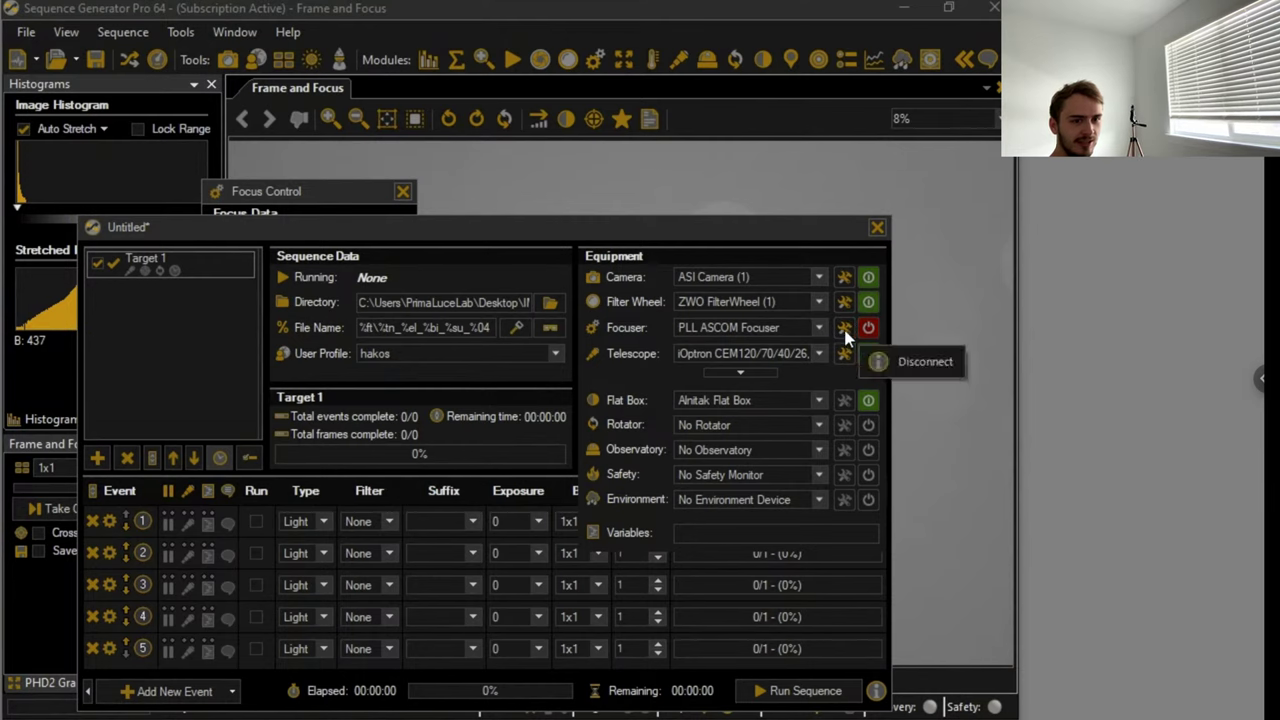
left_click(843, 330)
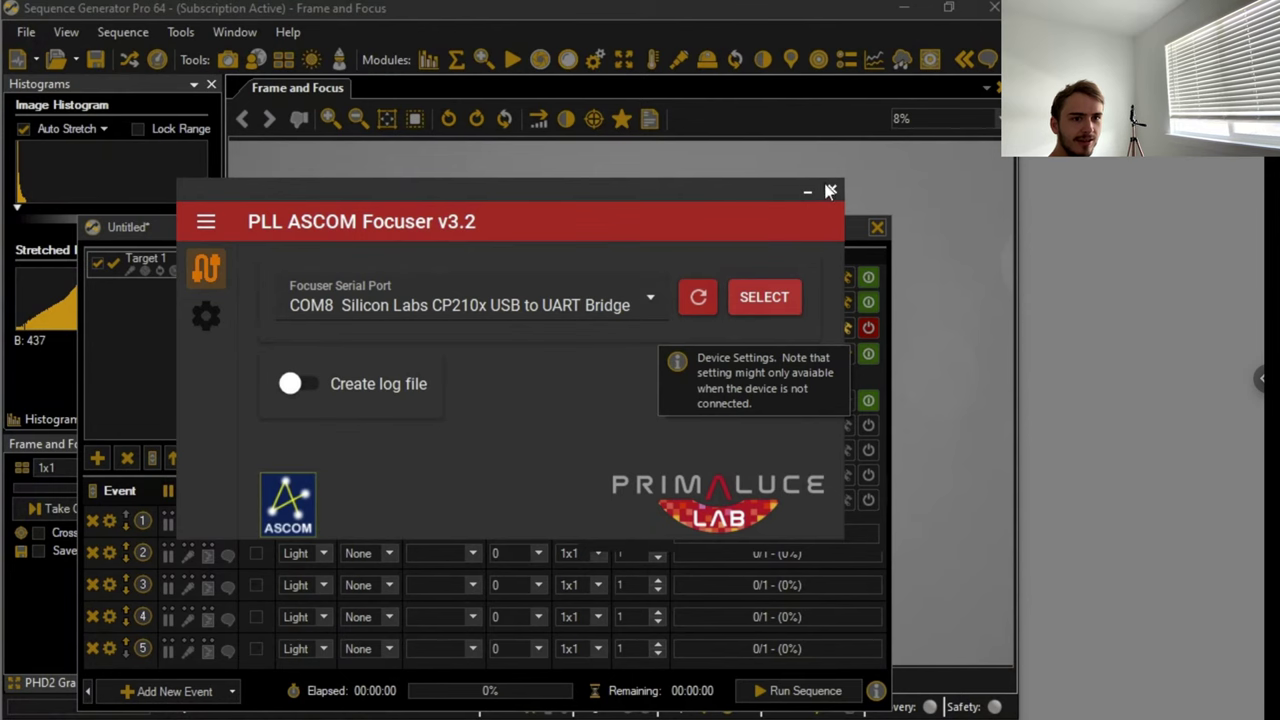
left_click(778, 298)
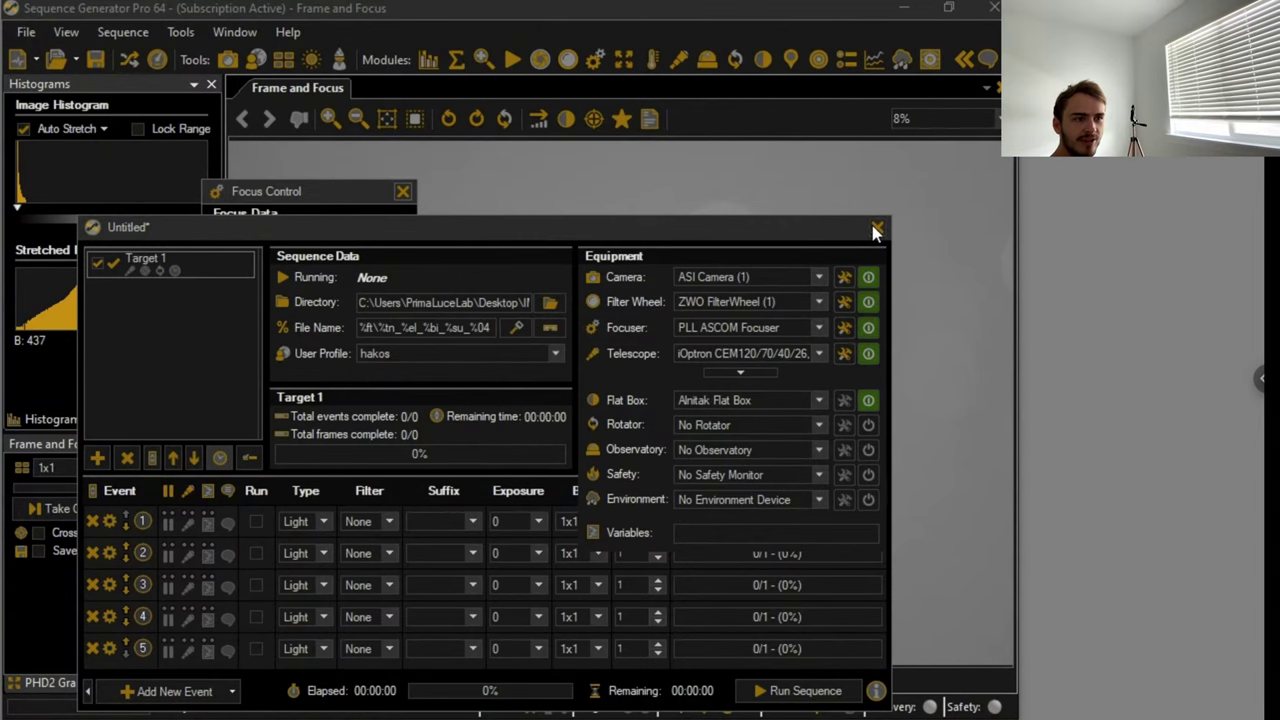
left_click(876, 230)
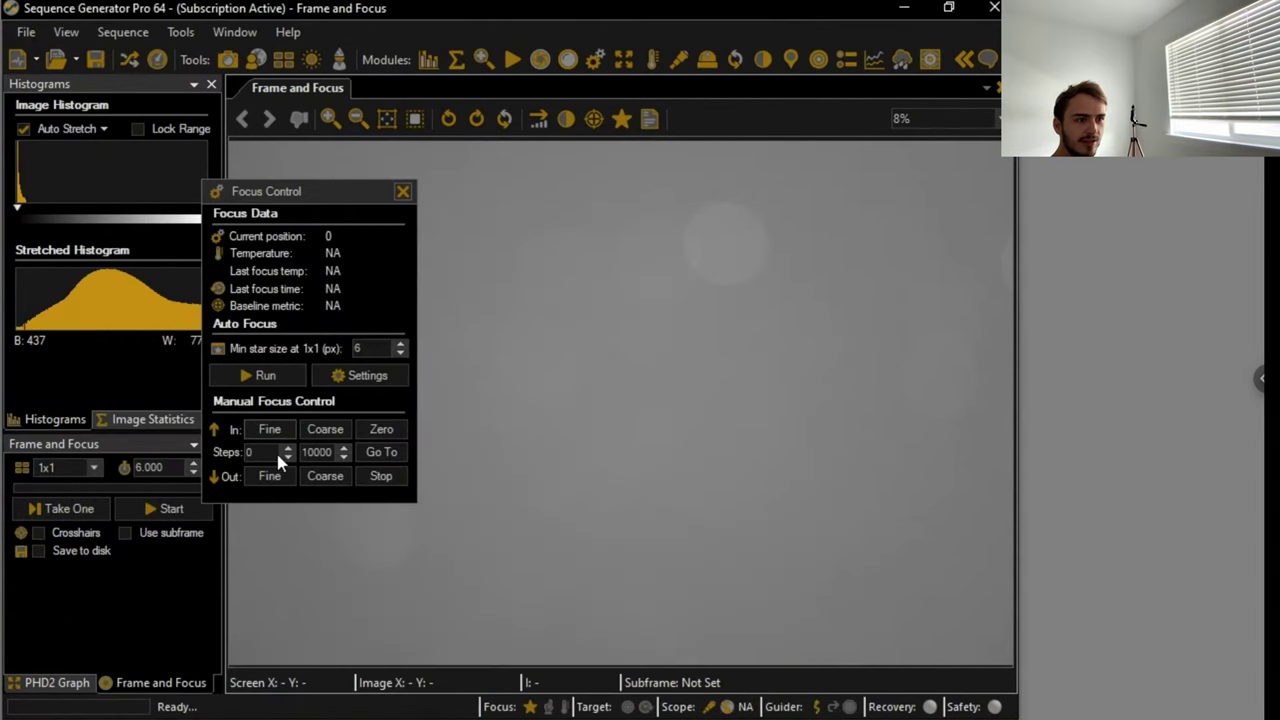
- Move the focuser out by one coarse step of 10000 and take a single 6 s frame at 1x1 binning
left_click(330, 479)
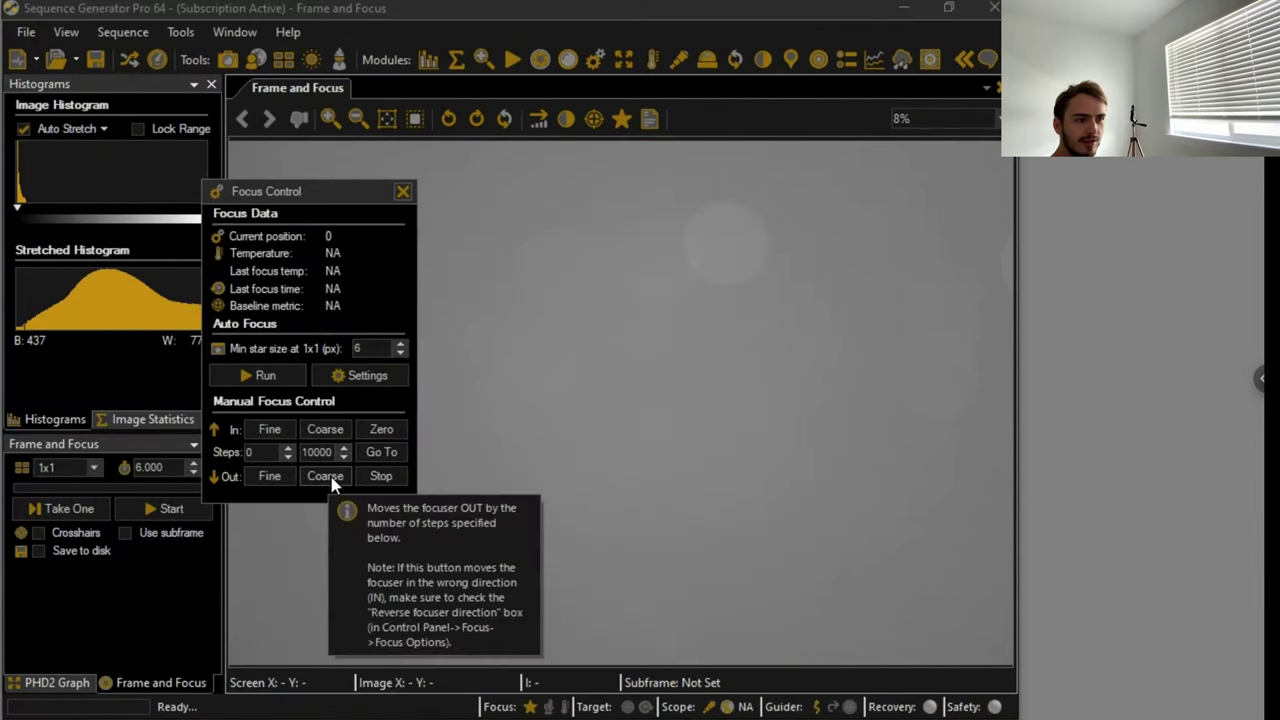
left_click(87, 510)
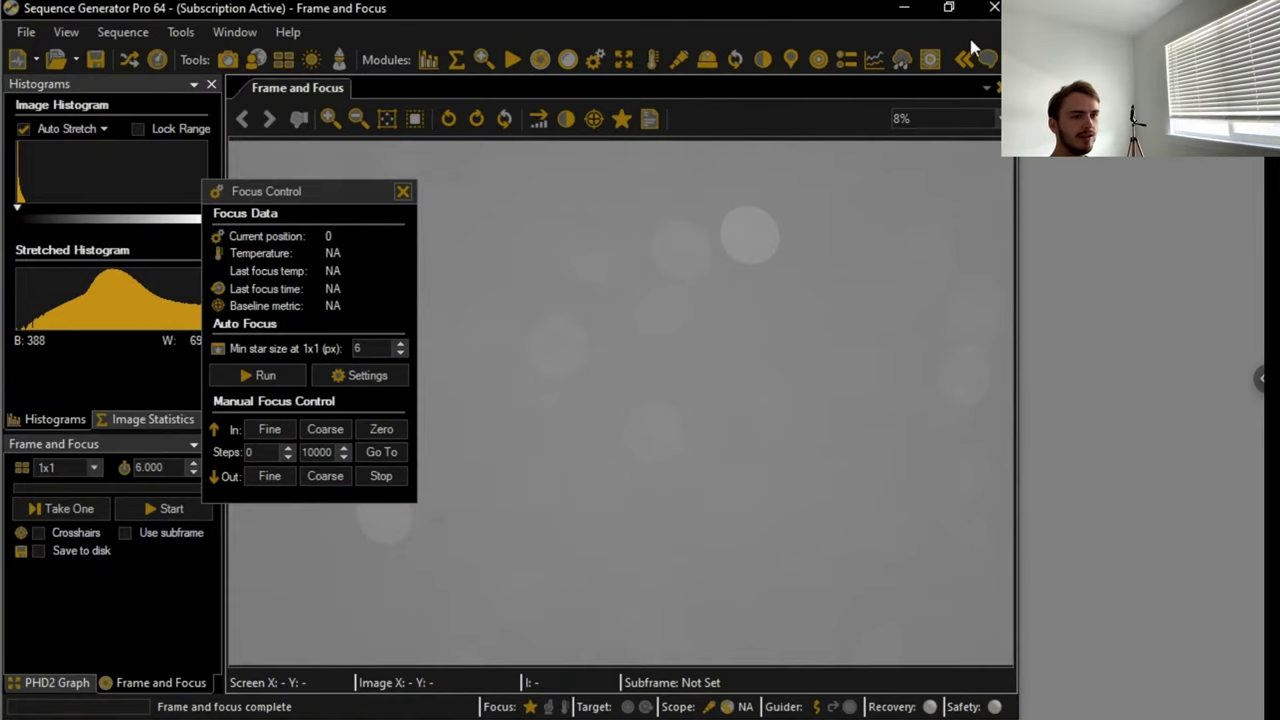
- Exit this Sequence Generator Pro window despite the connected gear, saving its sequence as ppppp in the IMAGING folder
left_click(994, 8)
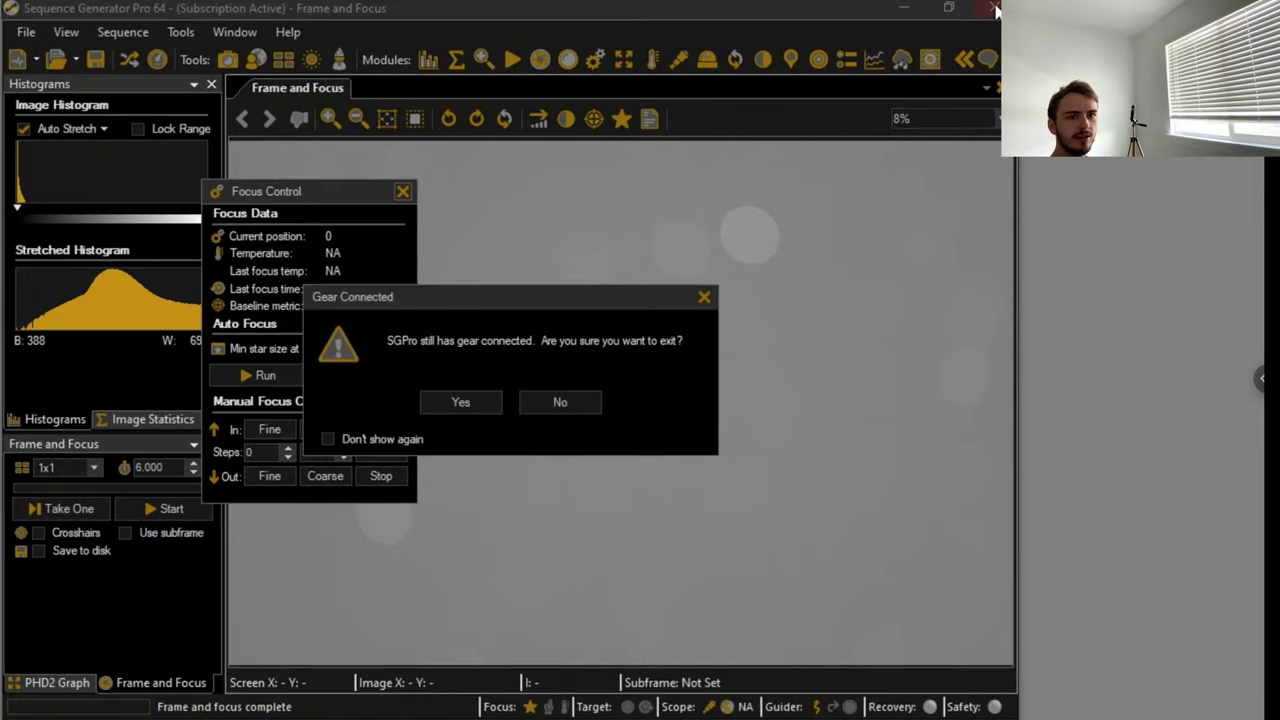
left_click(463, 404)
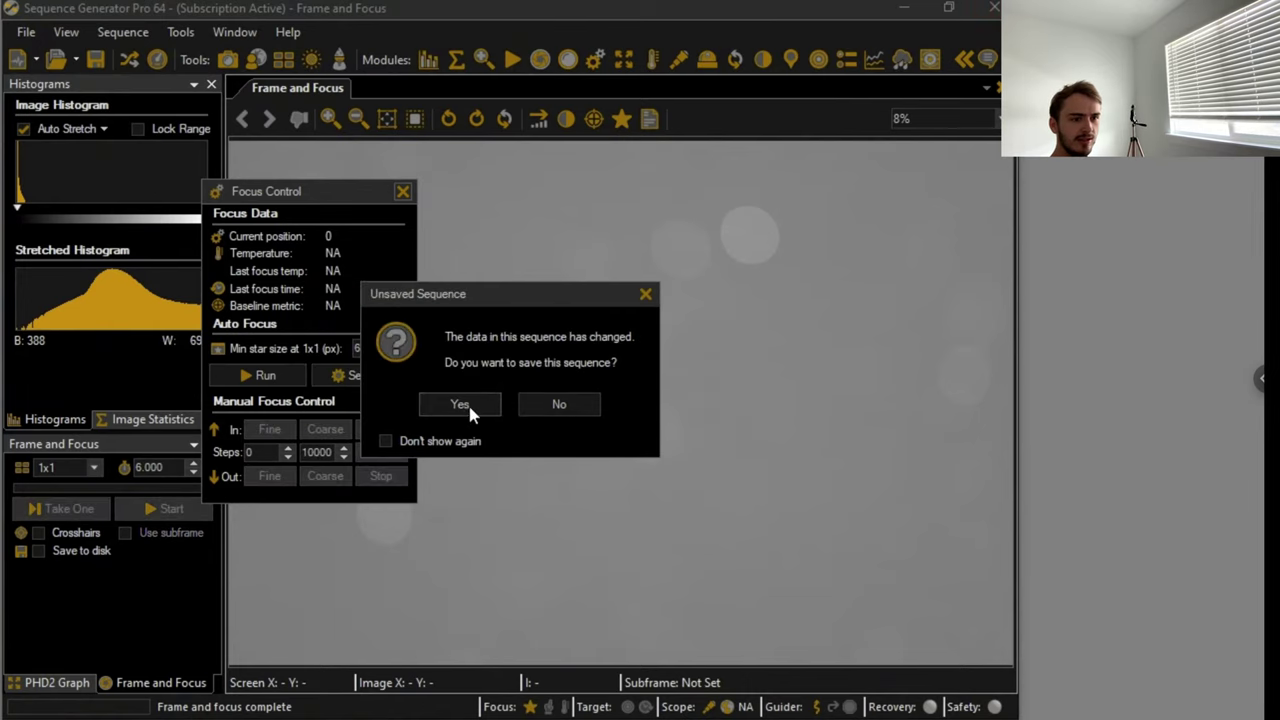
left_click(498, 406)
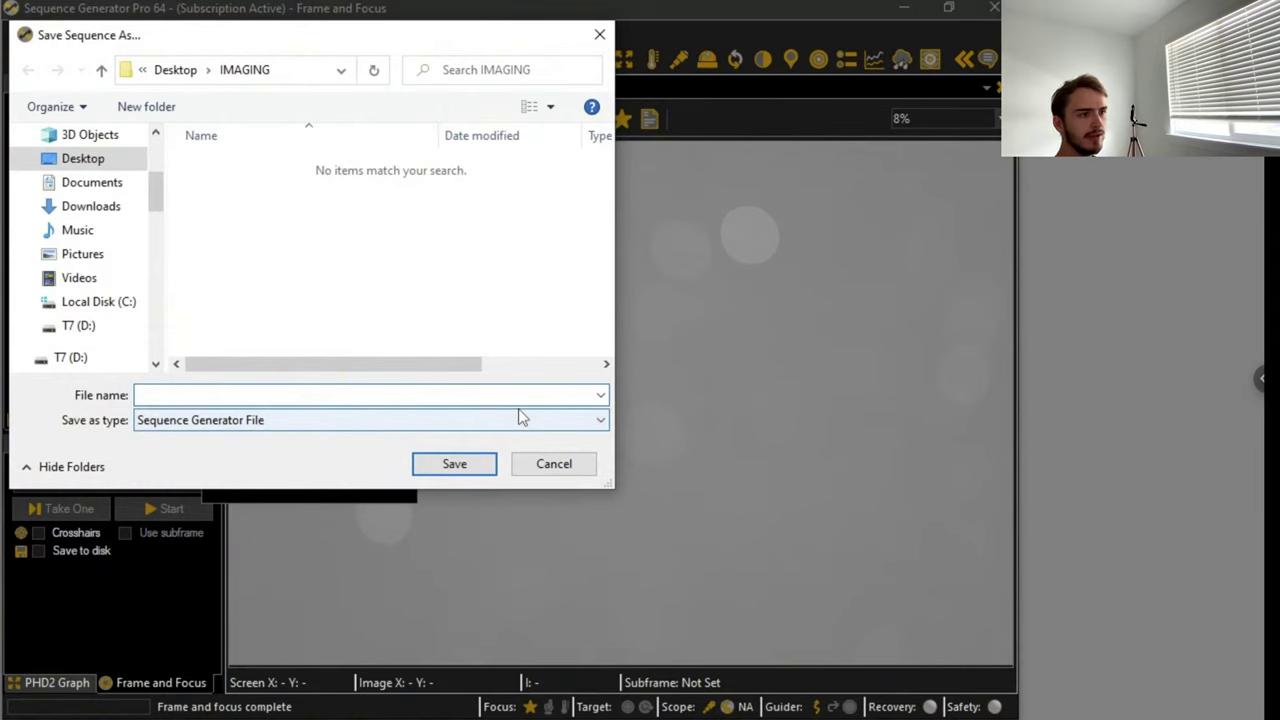
key("Return")
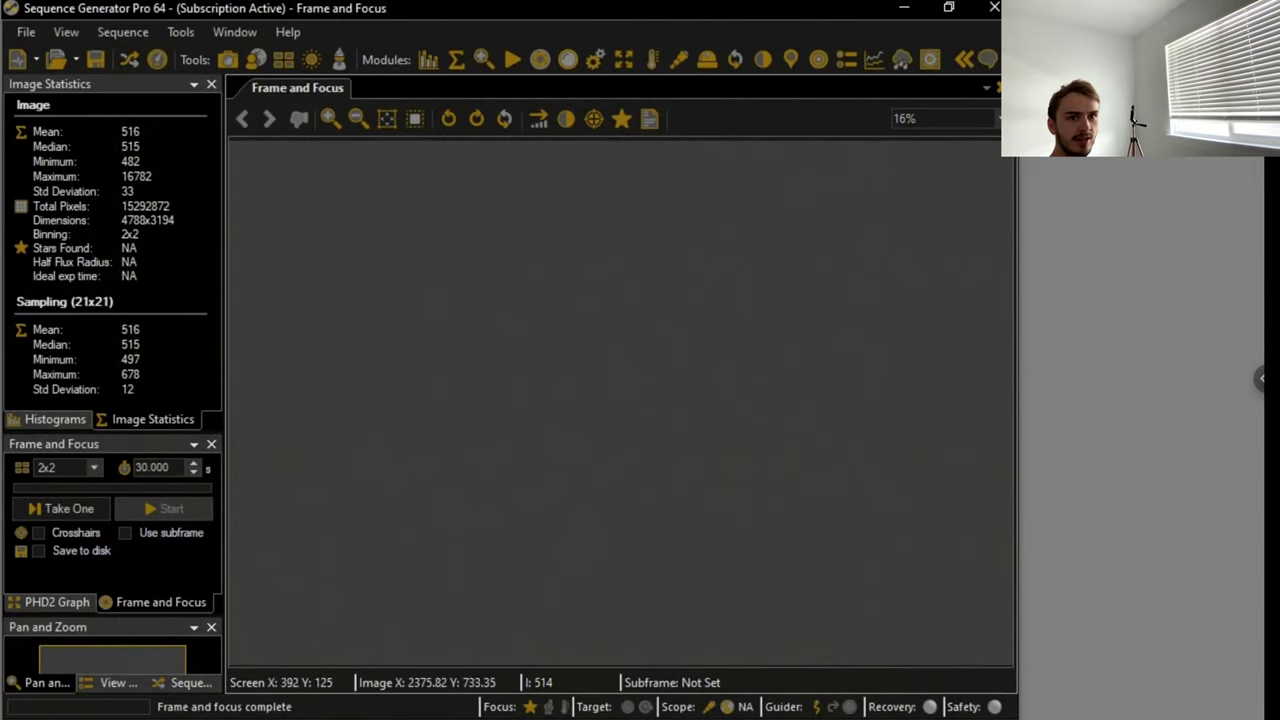
- Exit the remaining Sequence Generator Pro window, saving its sequence as kjnkjbo in the IMAGING folder
left_click(996, 9)
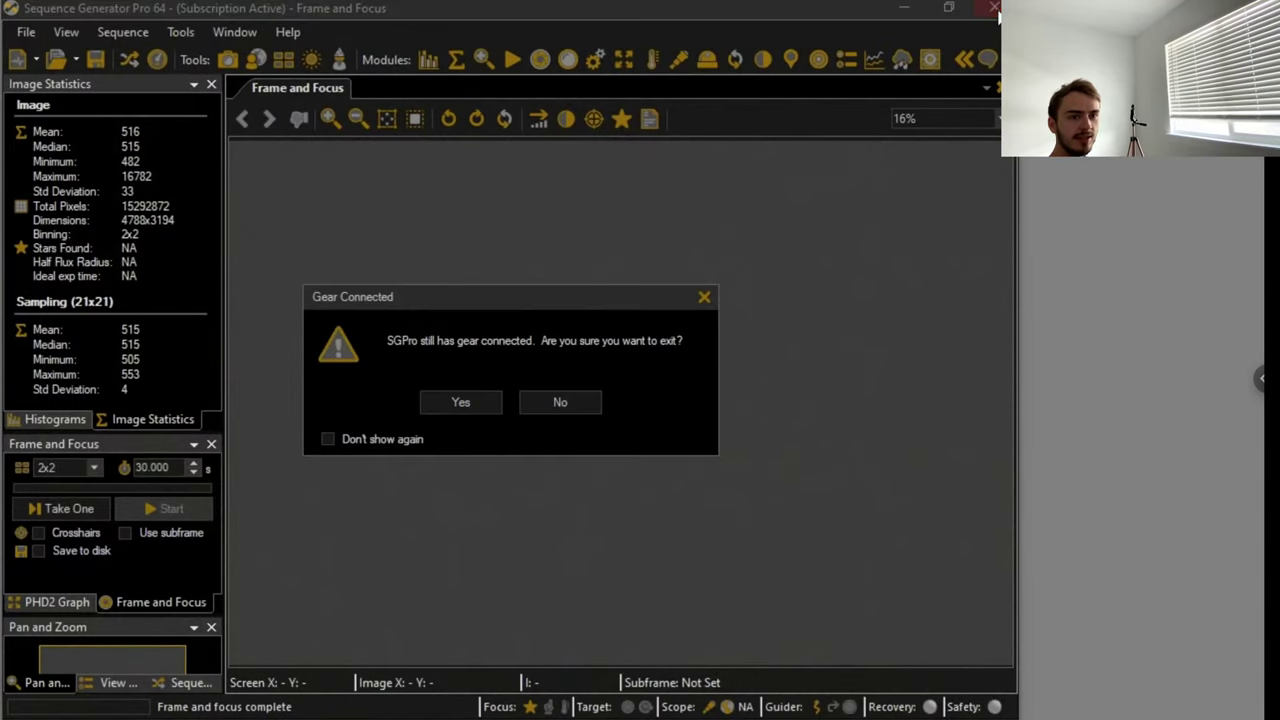
left_click(460, 410)
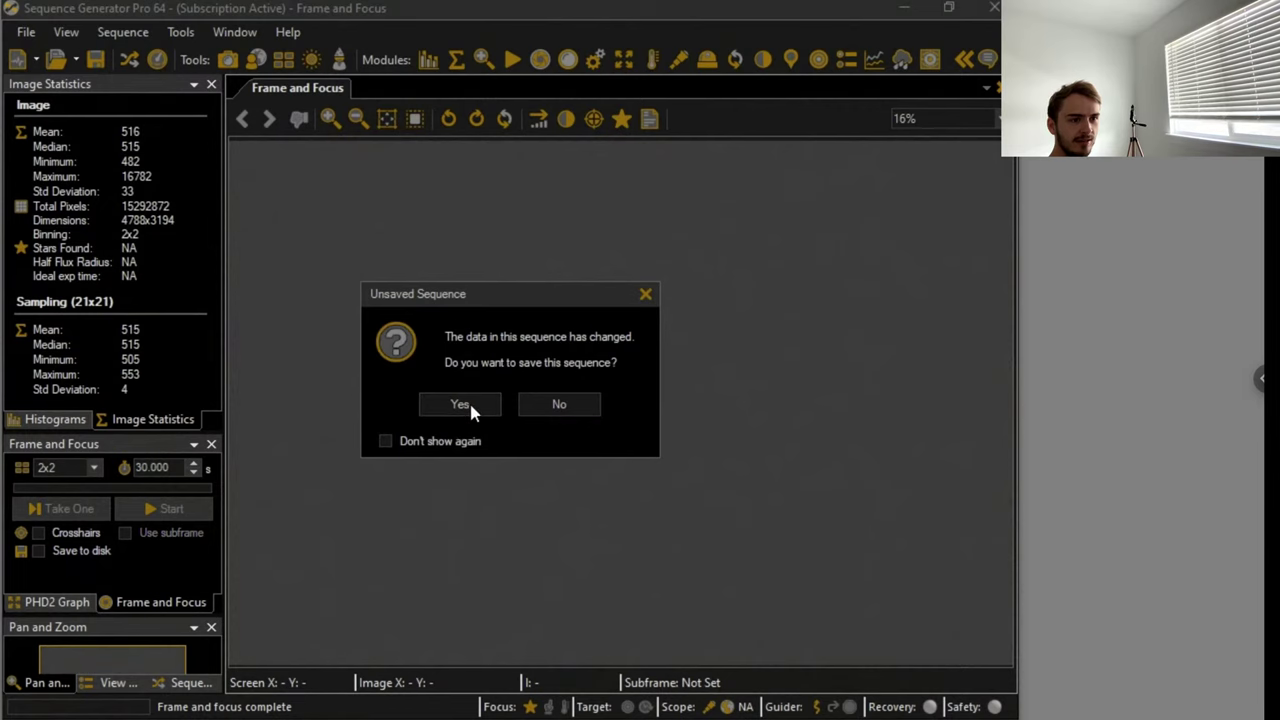
left_click(469, 405)
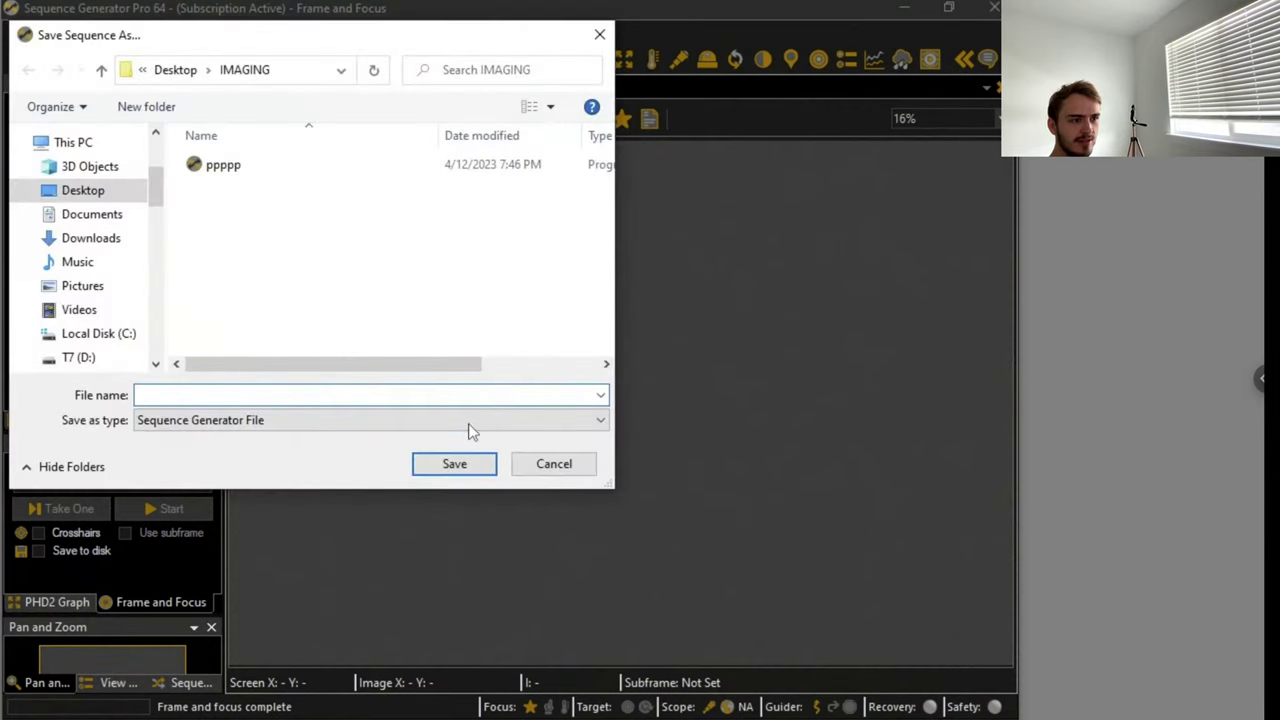
type("kjnkjbo")
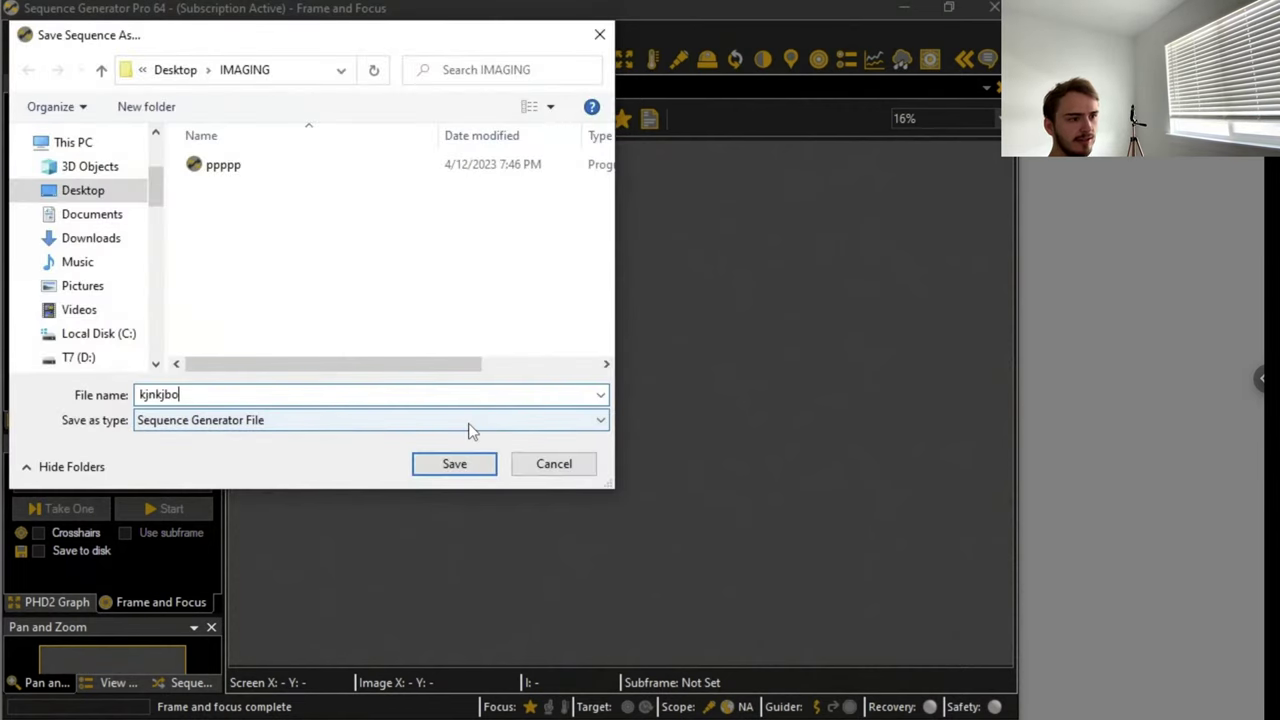
key("Return")
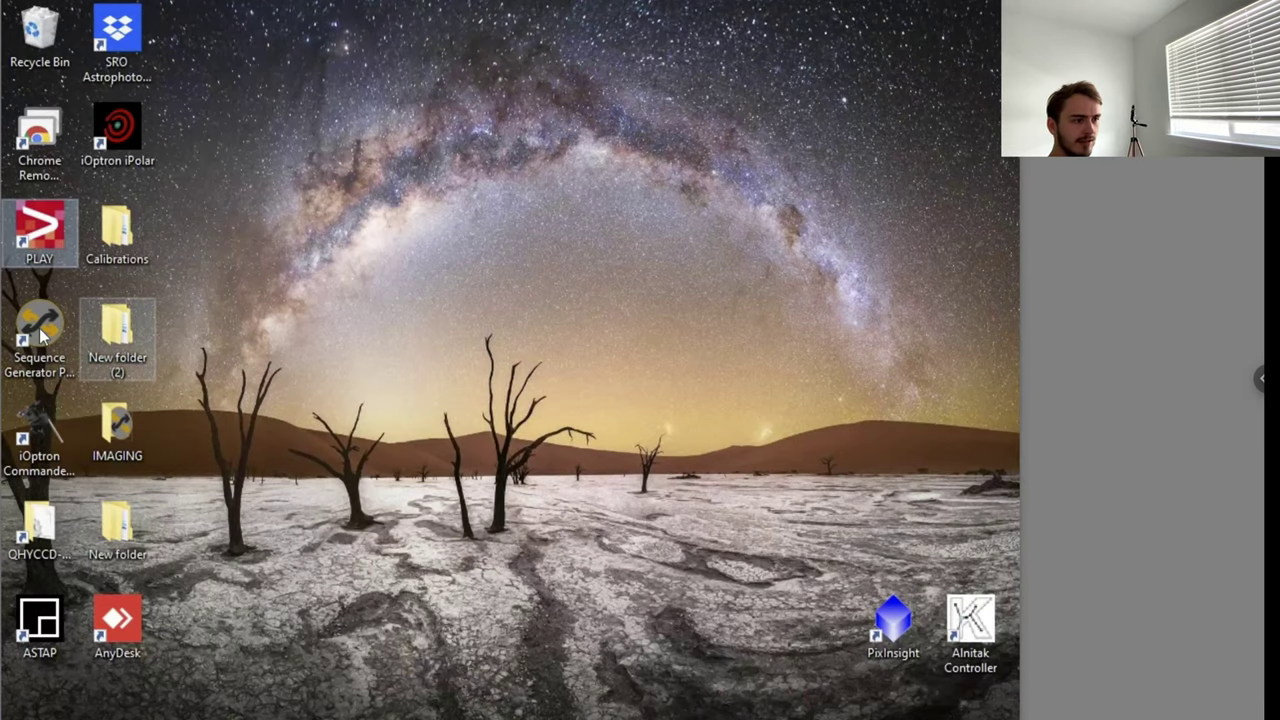
- Relaunch Sequence Generator Pro from the desktop and bring up the iOptron Commander mount panel
double_click(42, 337)
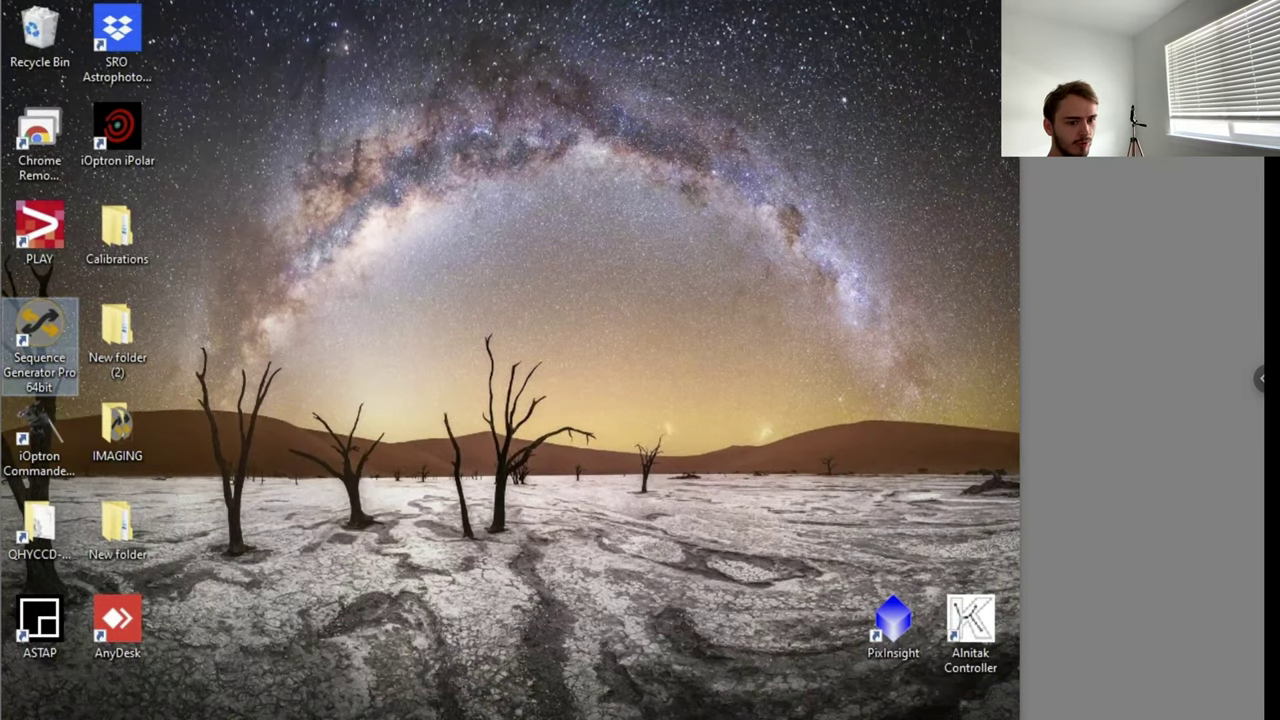
mouse_move(770, 716)
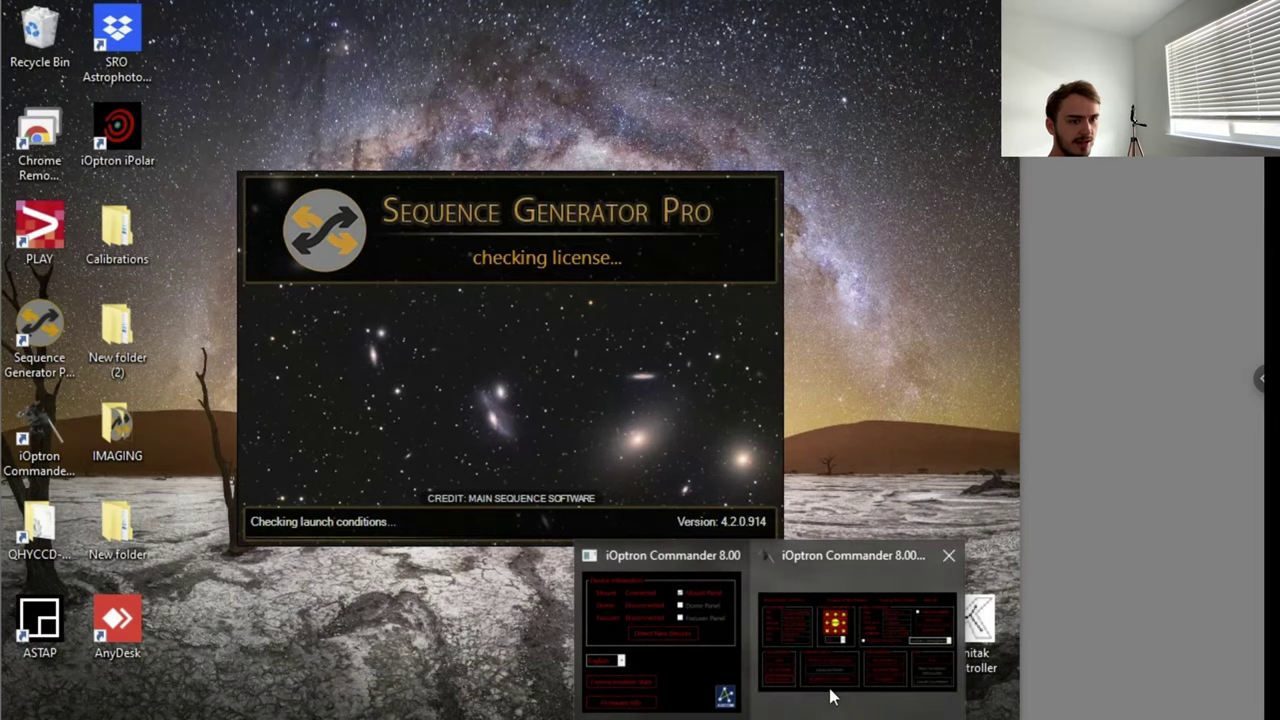
left_click(829, 690)
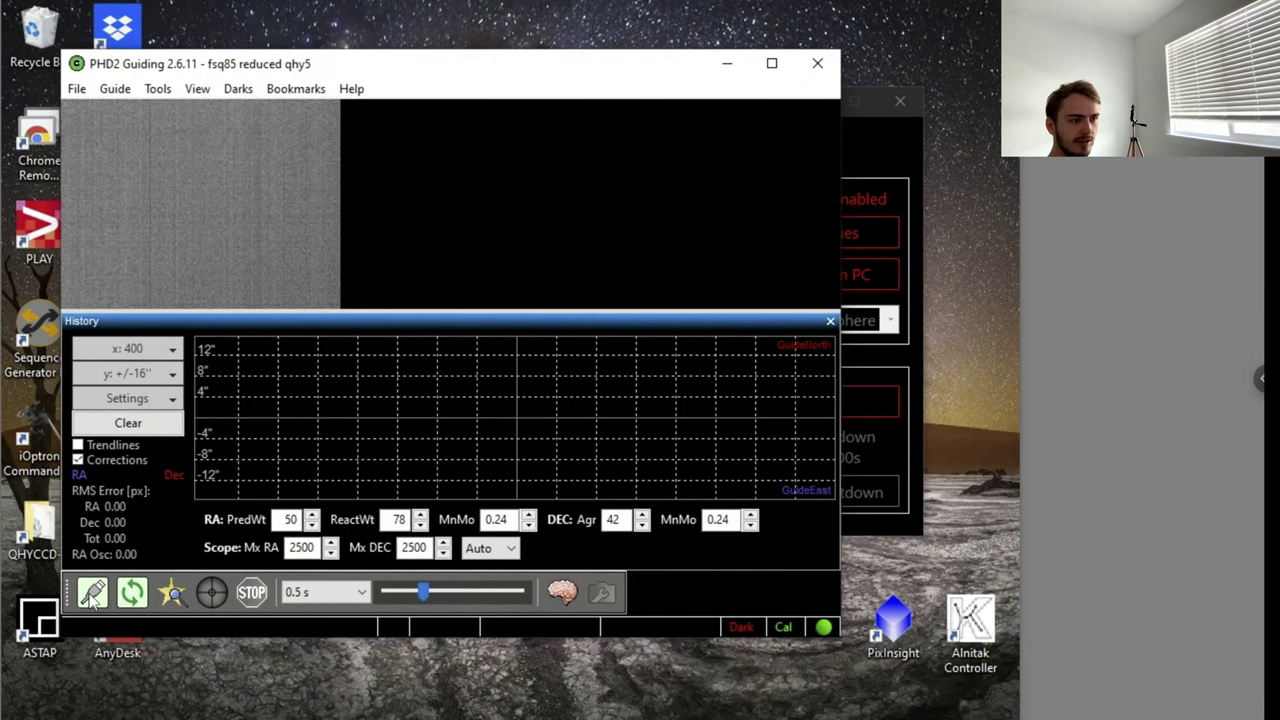
- Disconnect and reconnect the QHYCCD-Cameras-Guider camera in PHD2 Guiding's equipment, accepting the ASCOM connection message
left_click(92, 593)
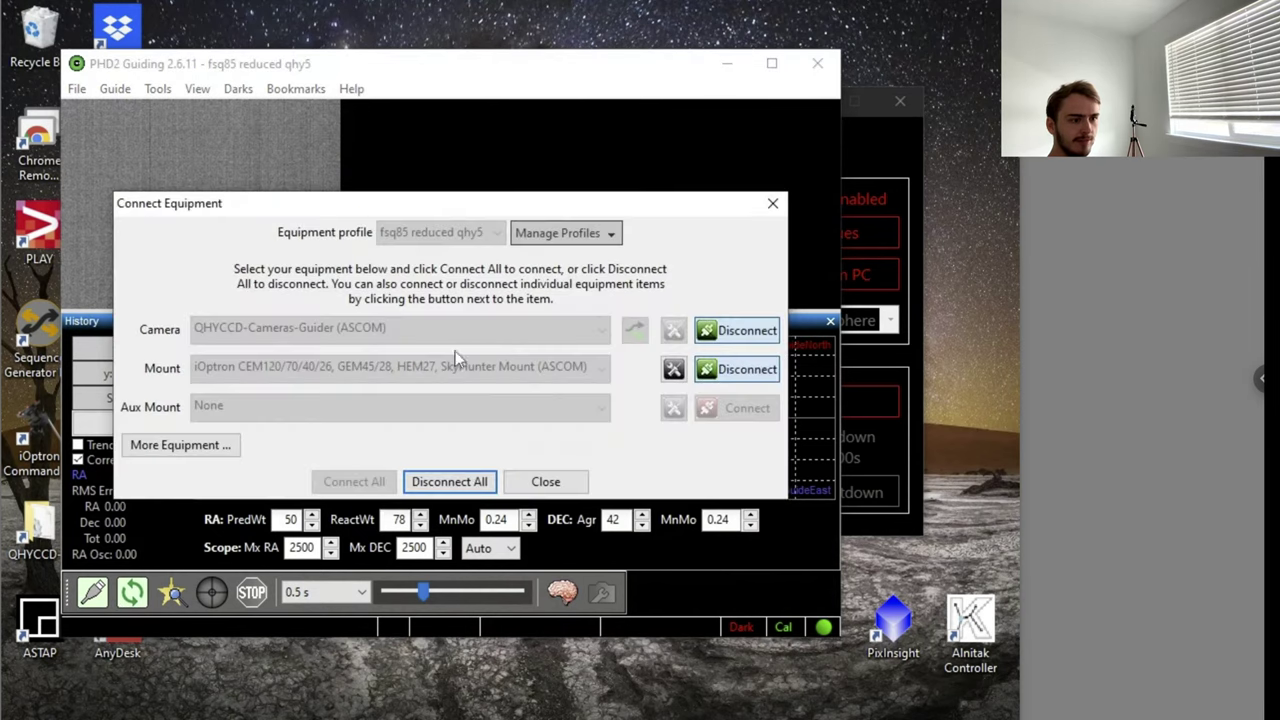
left_click(735, 335)
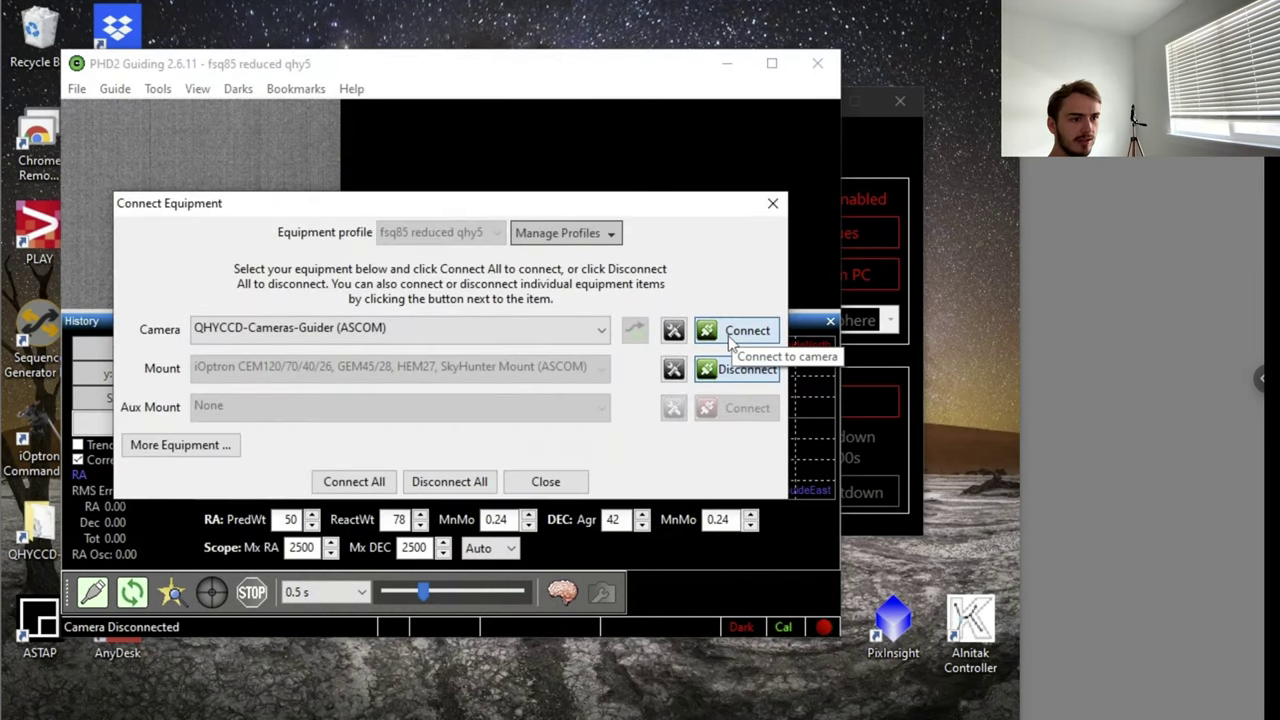
left_click(737, 332)
left_click(560, 426)
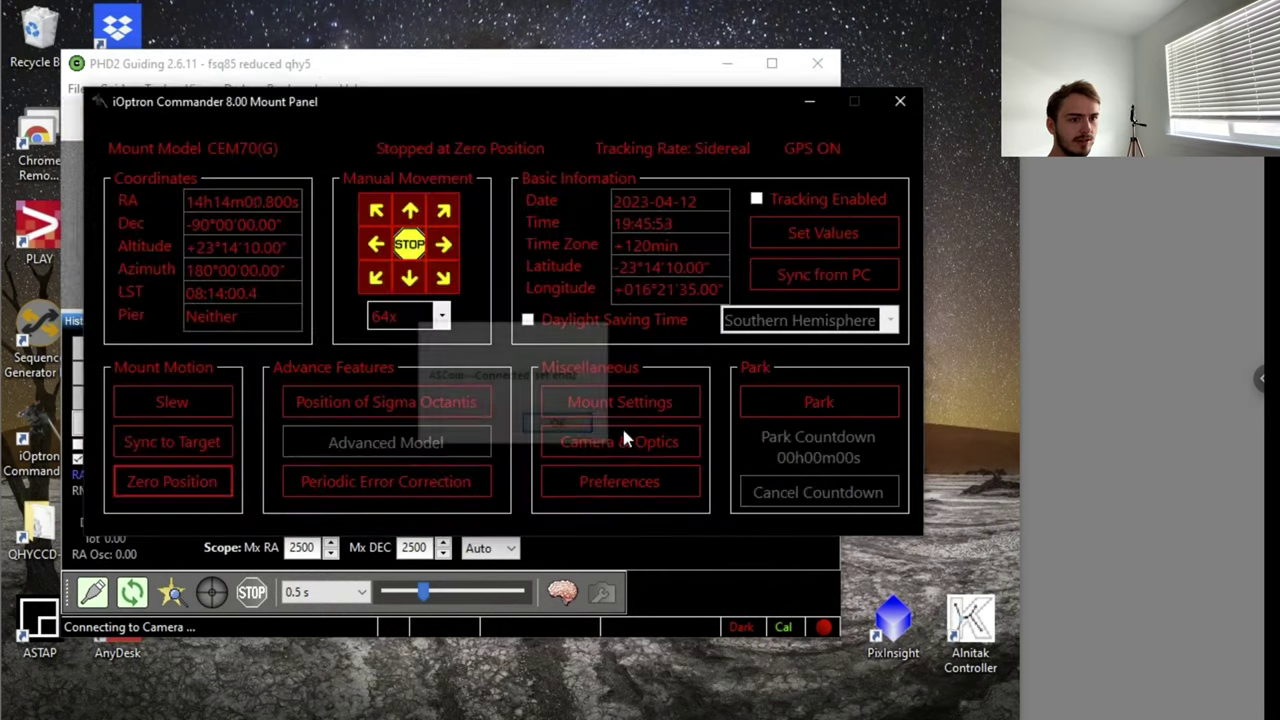
left_click(92, 593)
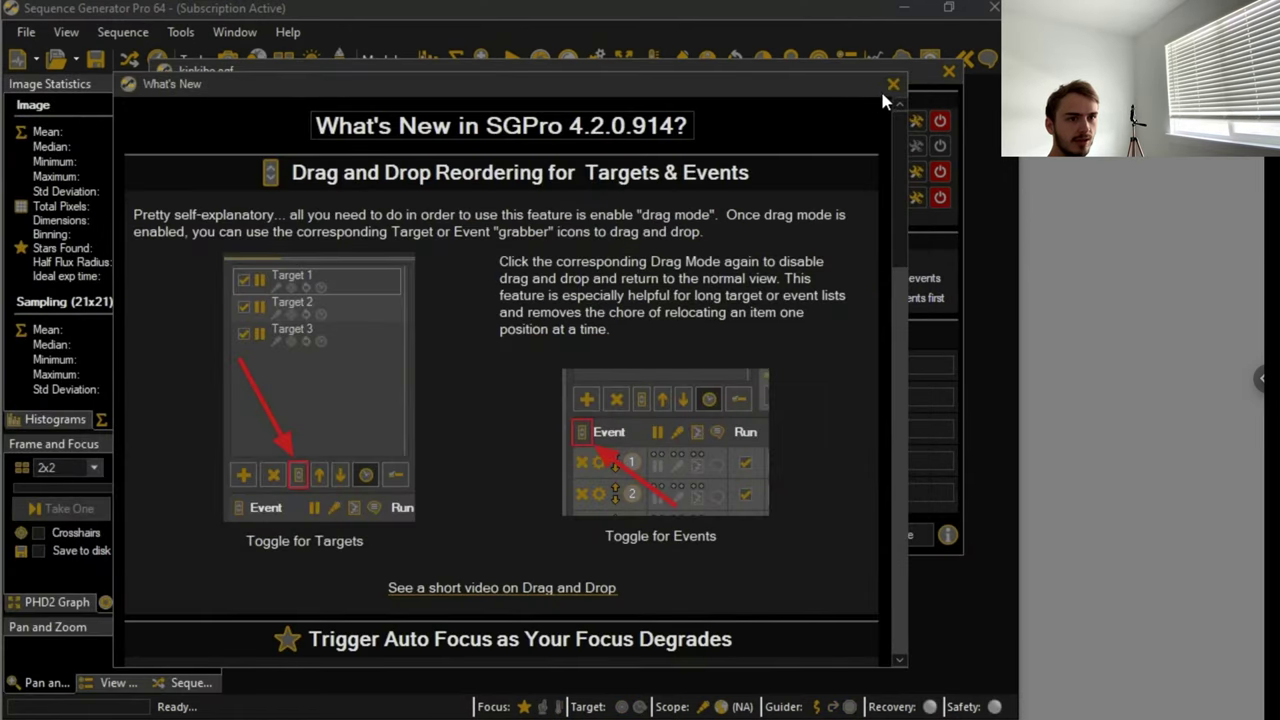
- Dismiss the release notes in Sequence Generator Pro and create a new sequence from an equipment profile
left_click(891, 84)
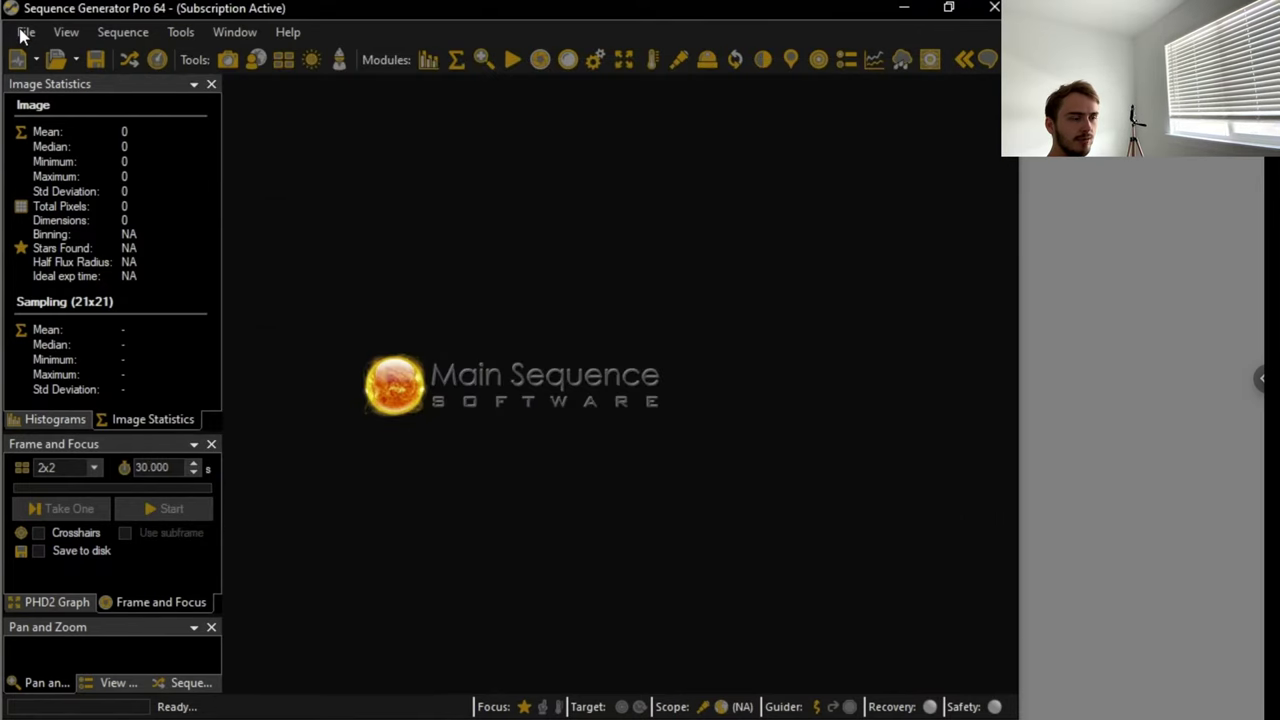
left_click(24, 33)
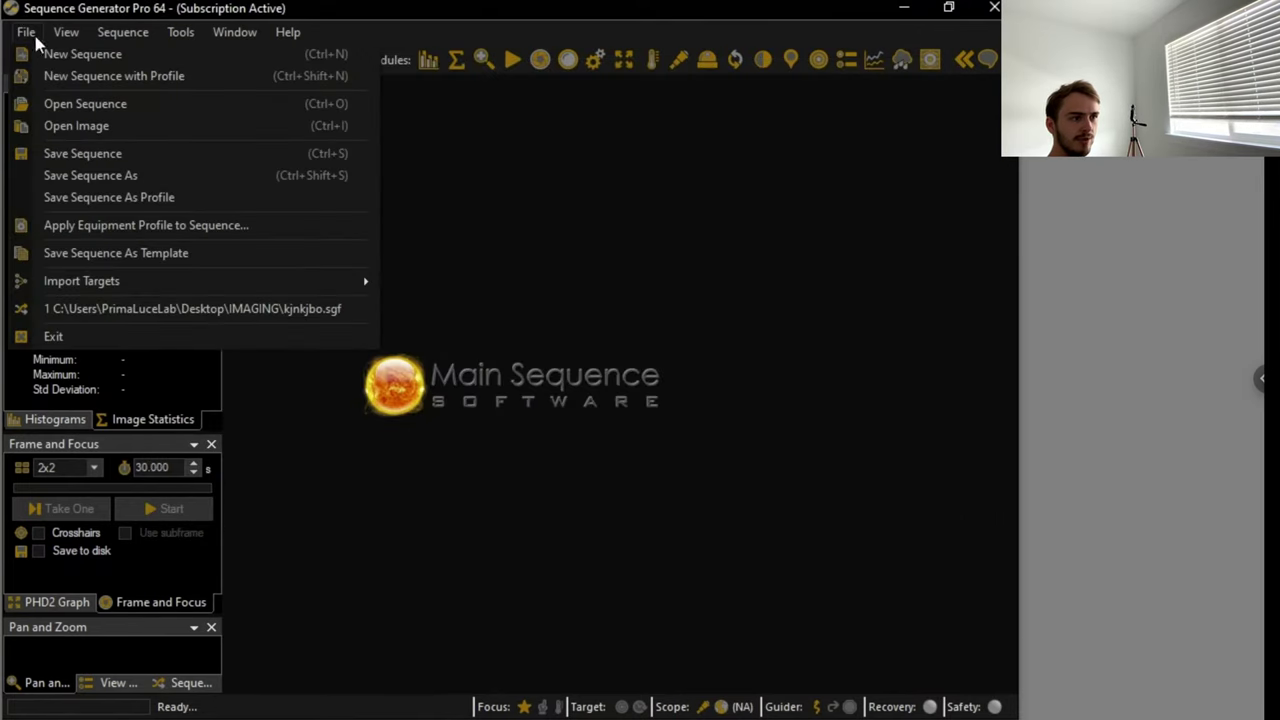
left_click(122, 83)
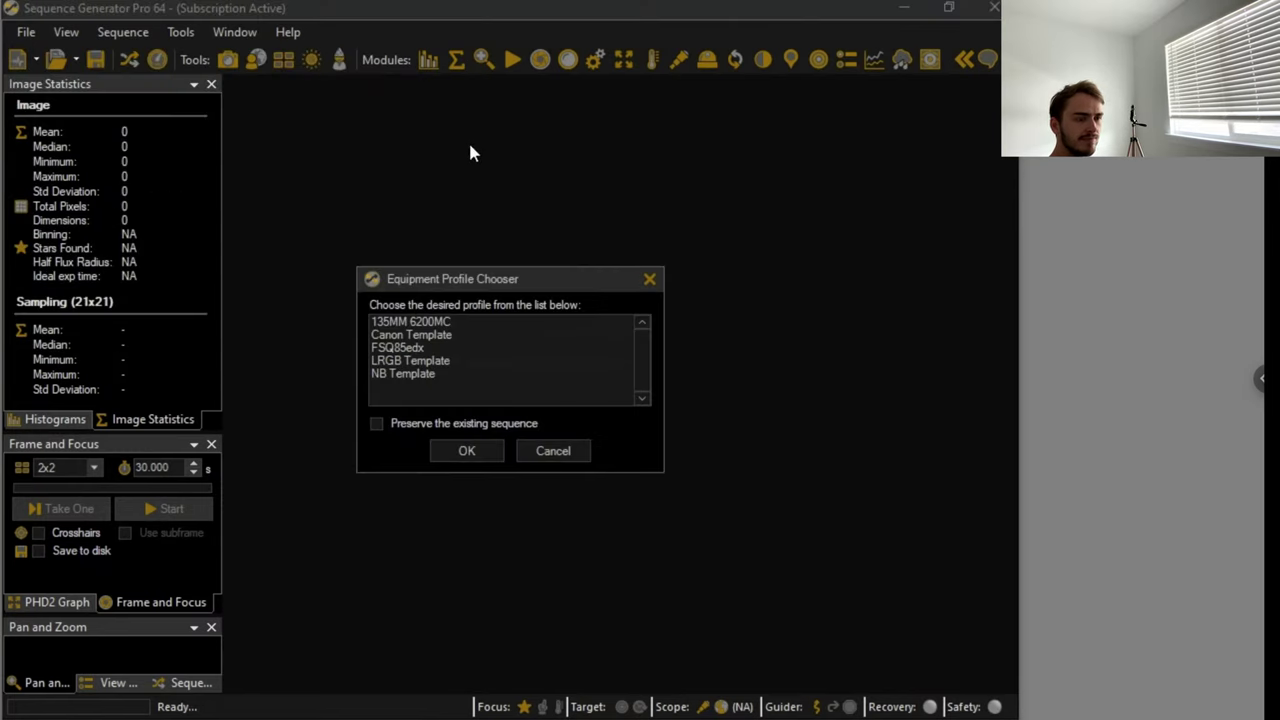
left_click(457, 444)
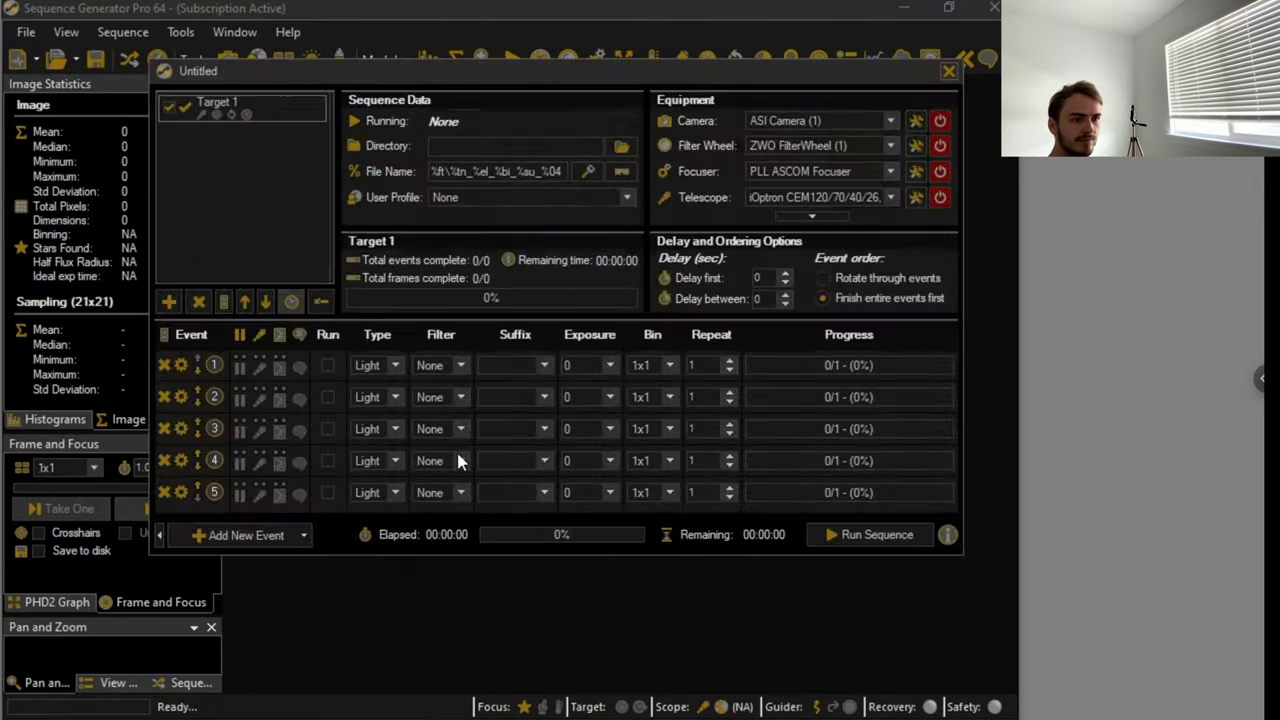
- Connect the focuser, camera, filter wheel, telescope and Alnitak flat box in the new sequence's equipment, and close the sequence window
left_click(940, 172)
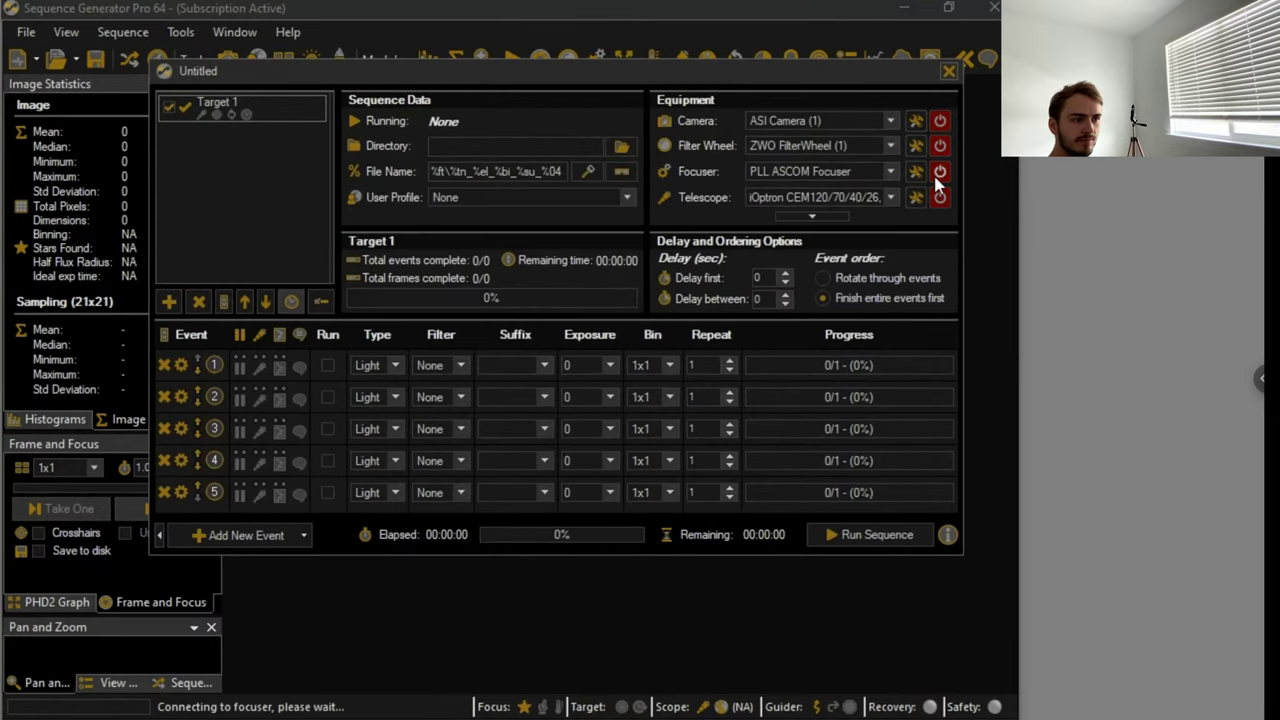
left_click(939, 122)
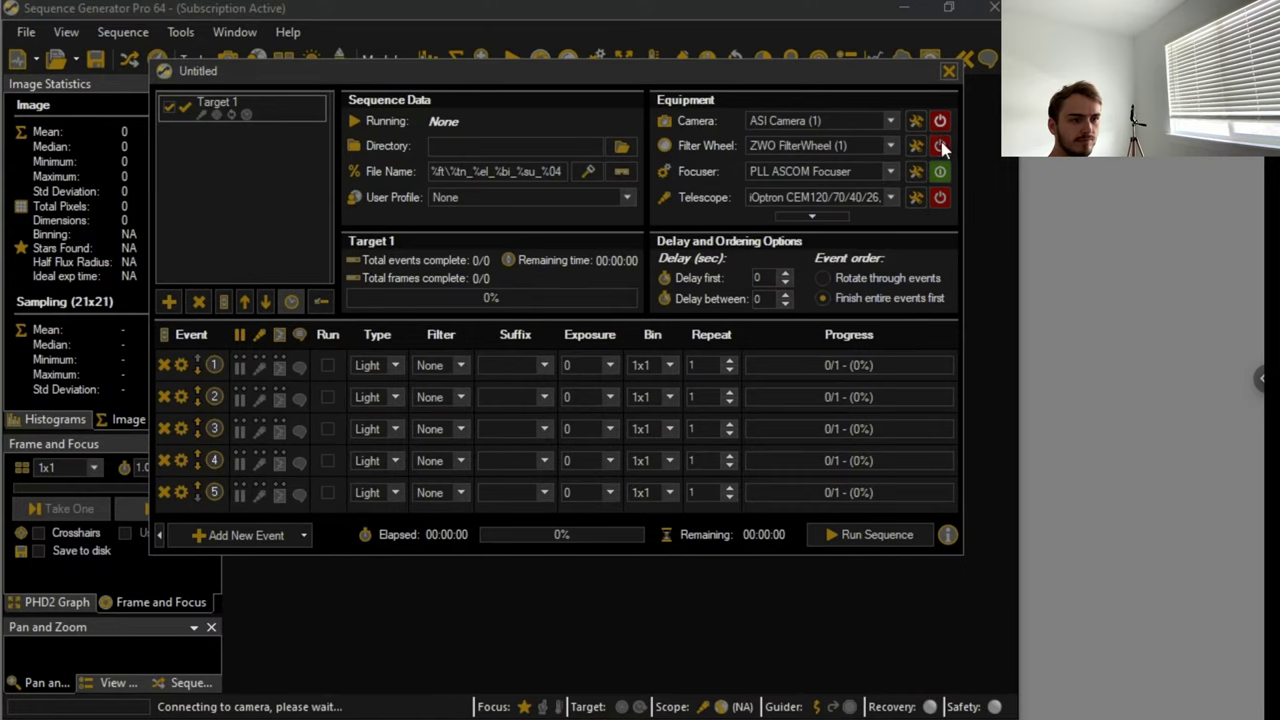
left_click(941, 147)
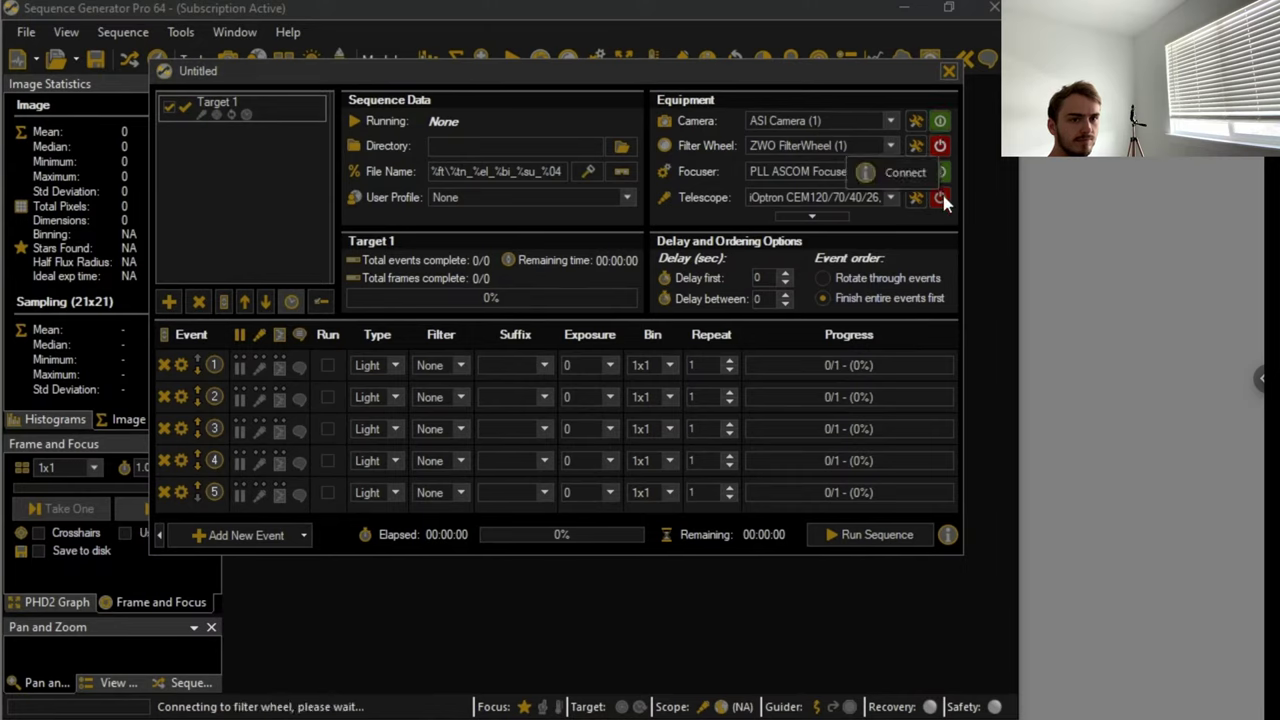
left_click(939, 198)
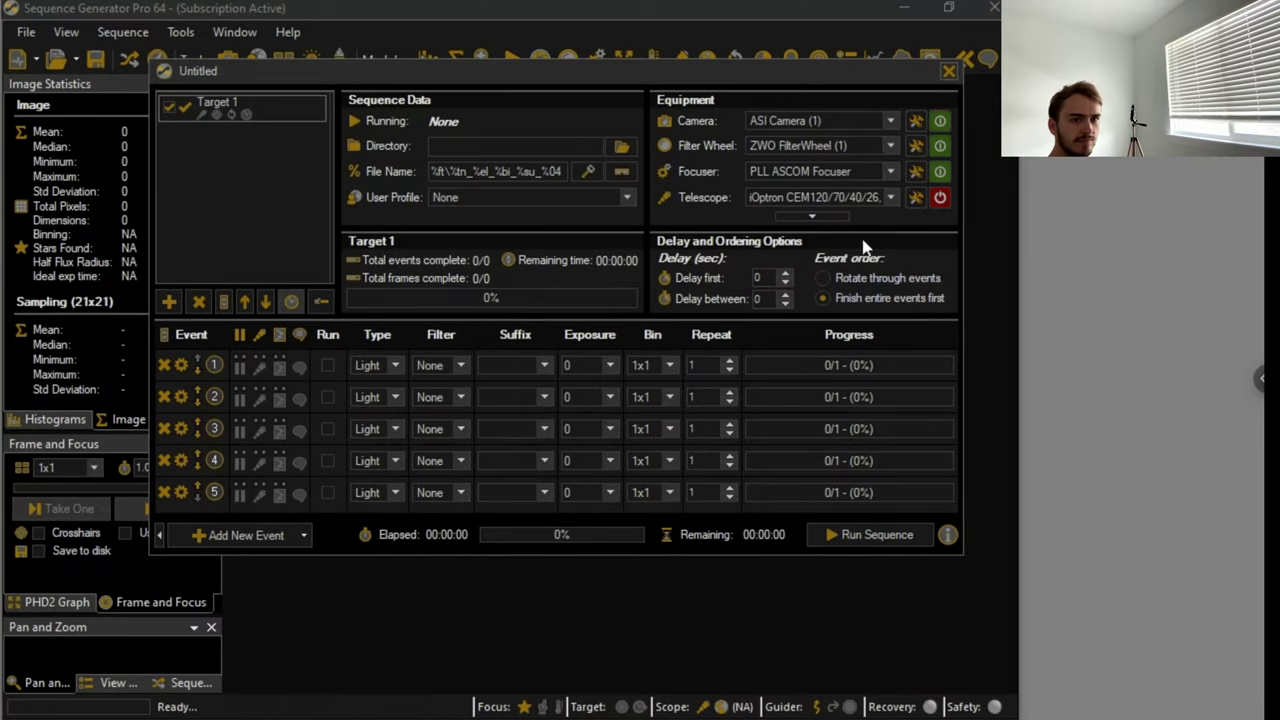
left_click(822, 216)
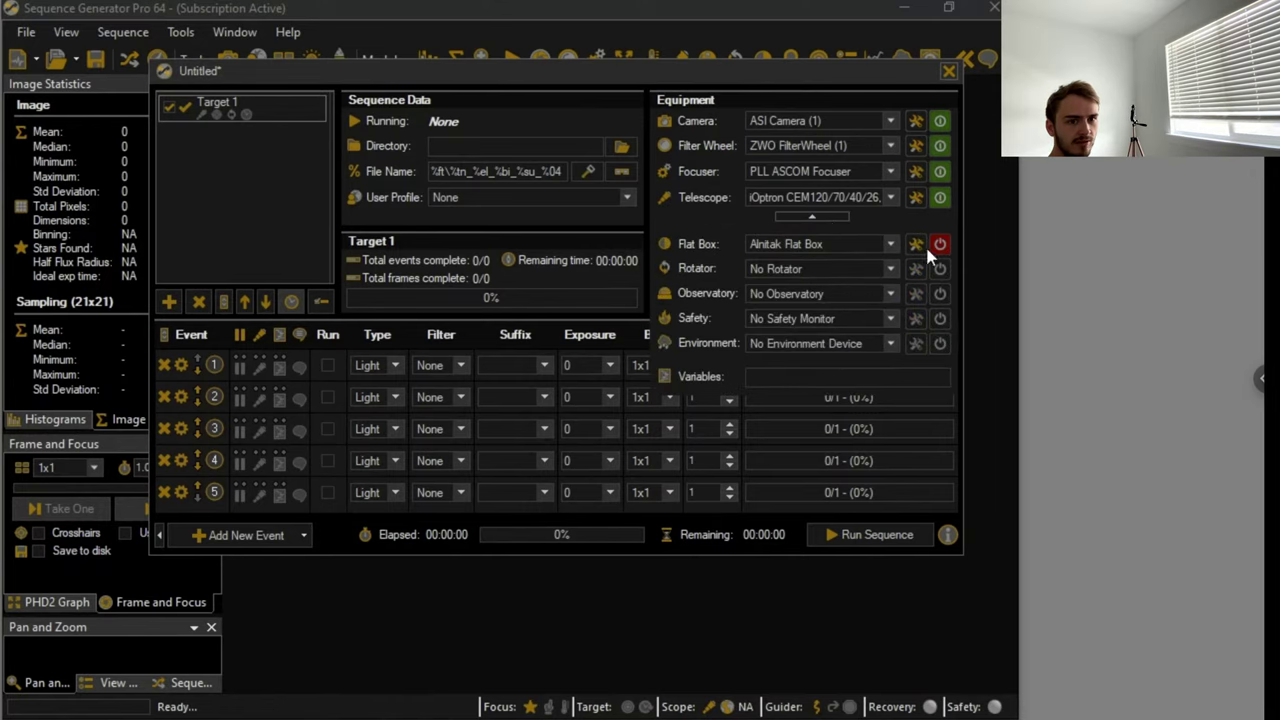
left_click(938, 243)
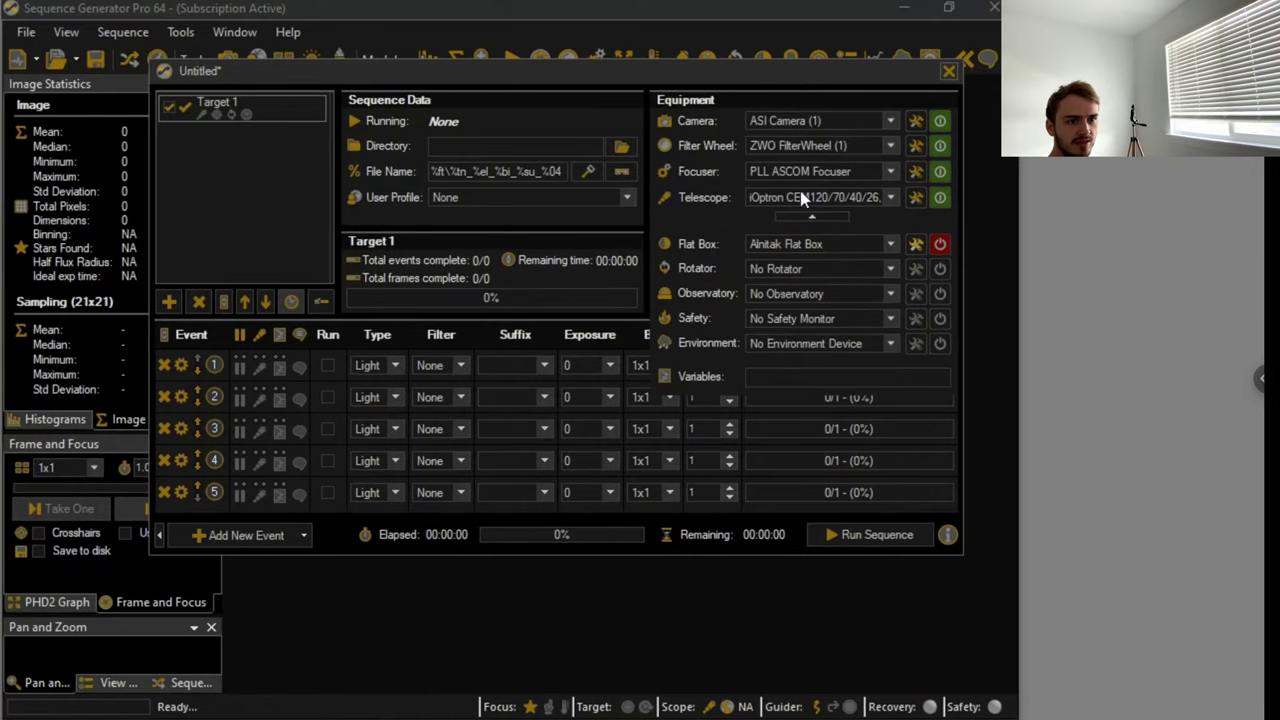
left_click(950, 77)
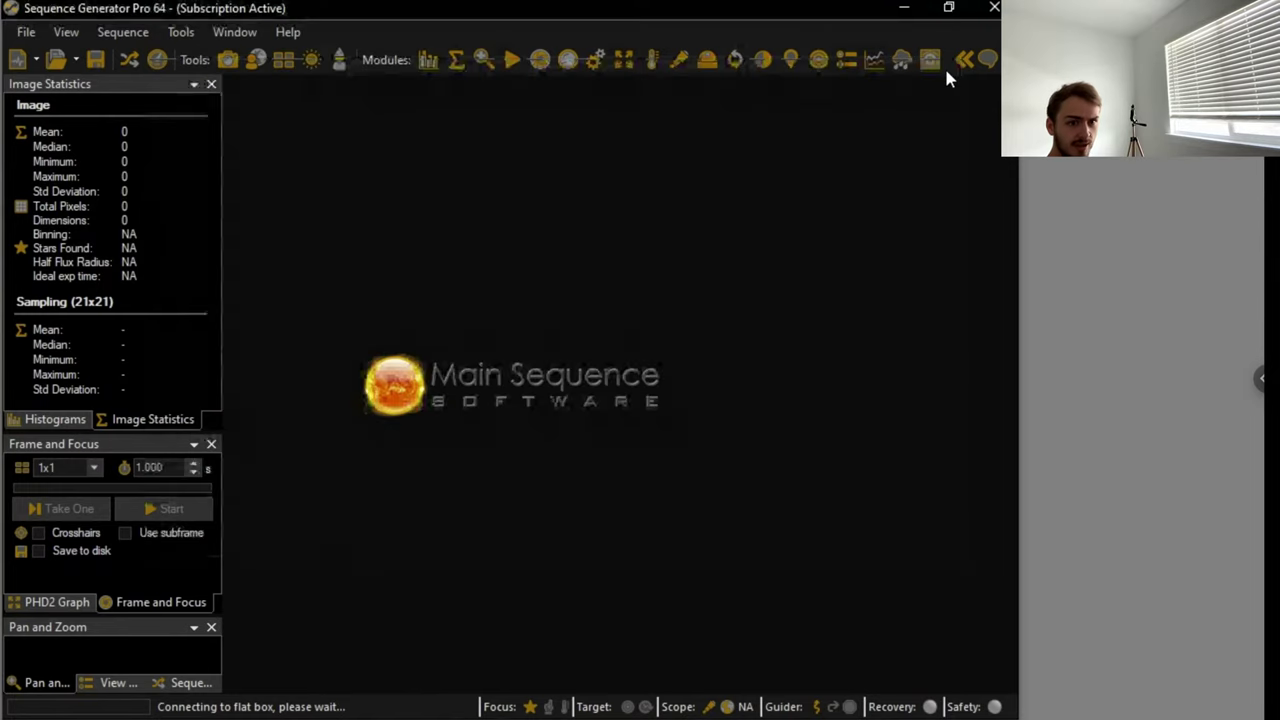
- Bring up Focus Control without the sequence window, set the coarse step size to 20000, and move the focuser out by one coarse step
left_click(596, 62)
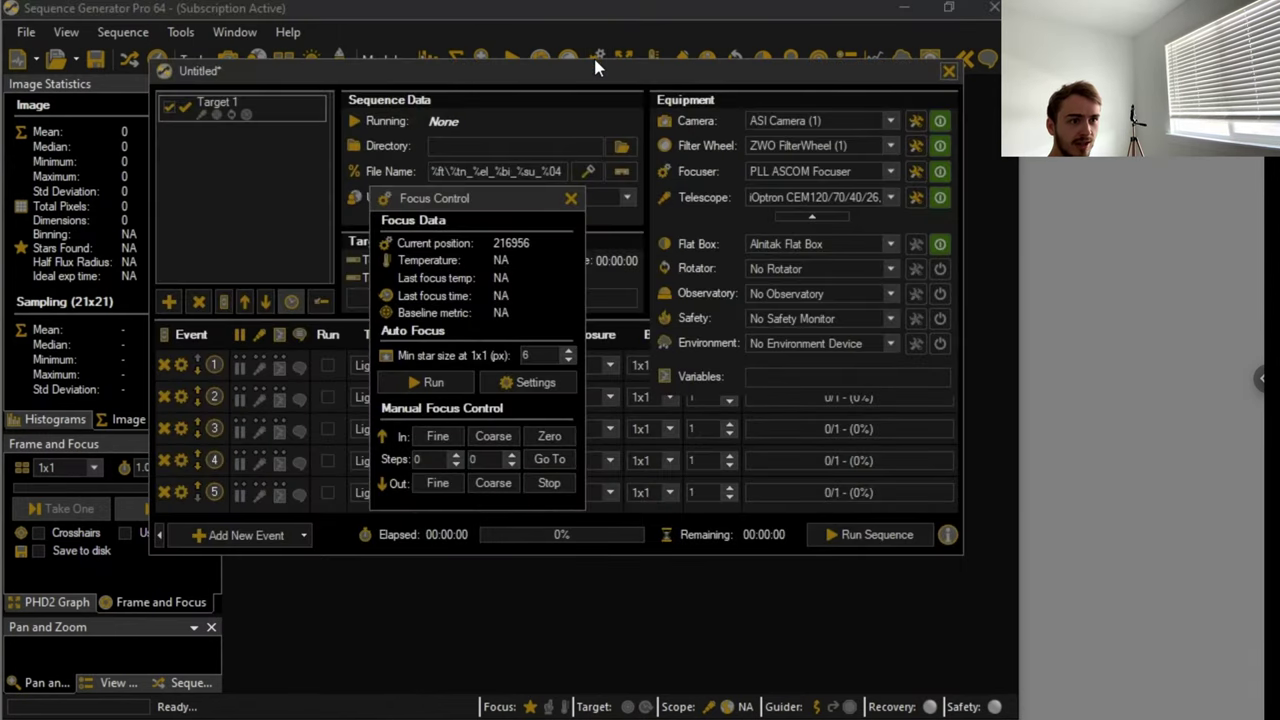
left_click(948, 71)
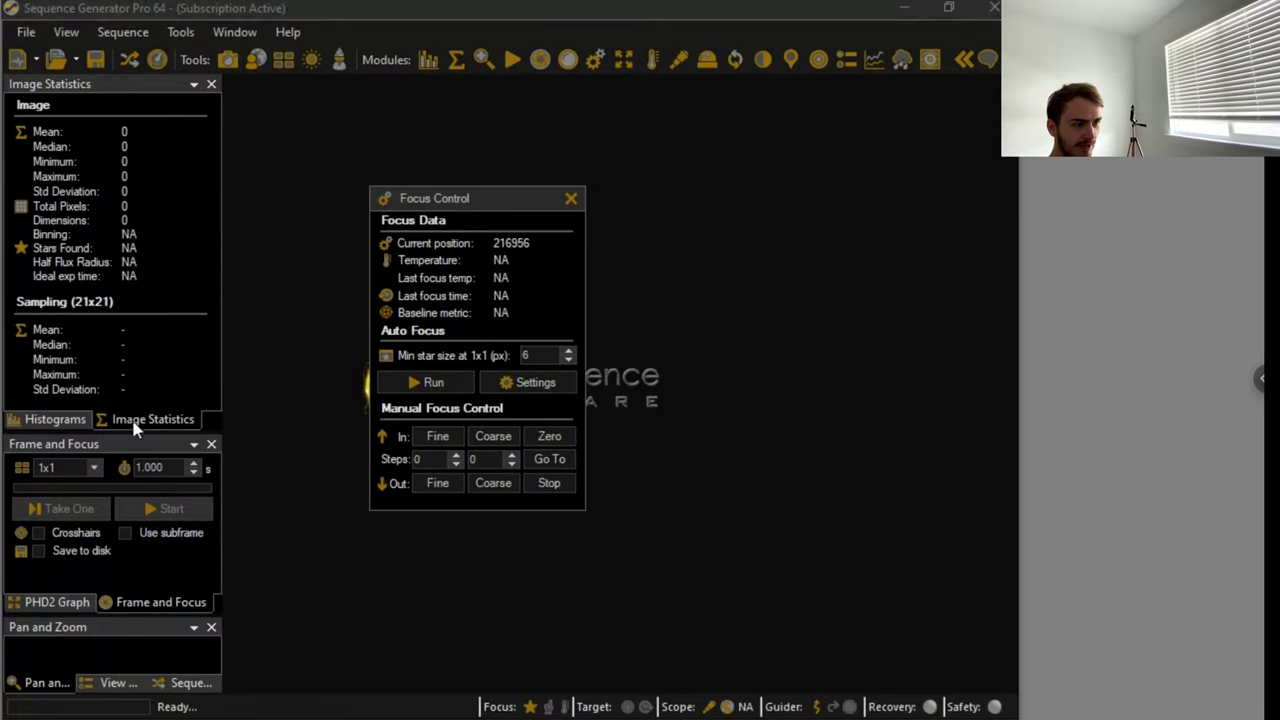
double_click(167, 476)
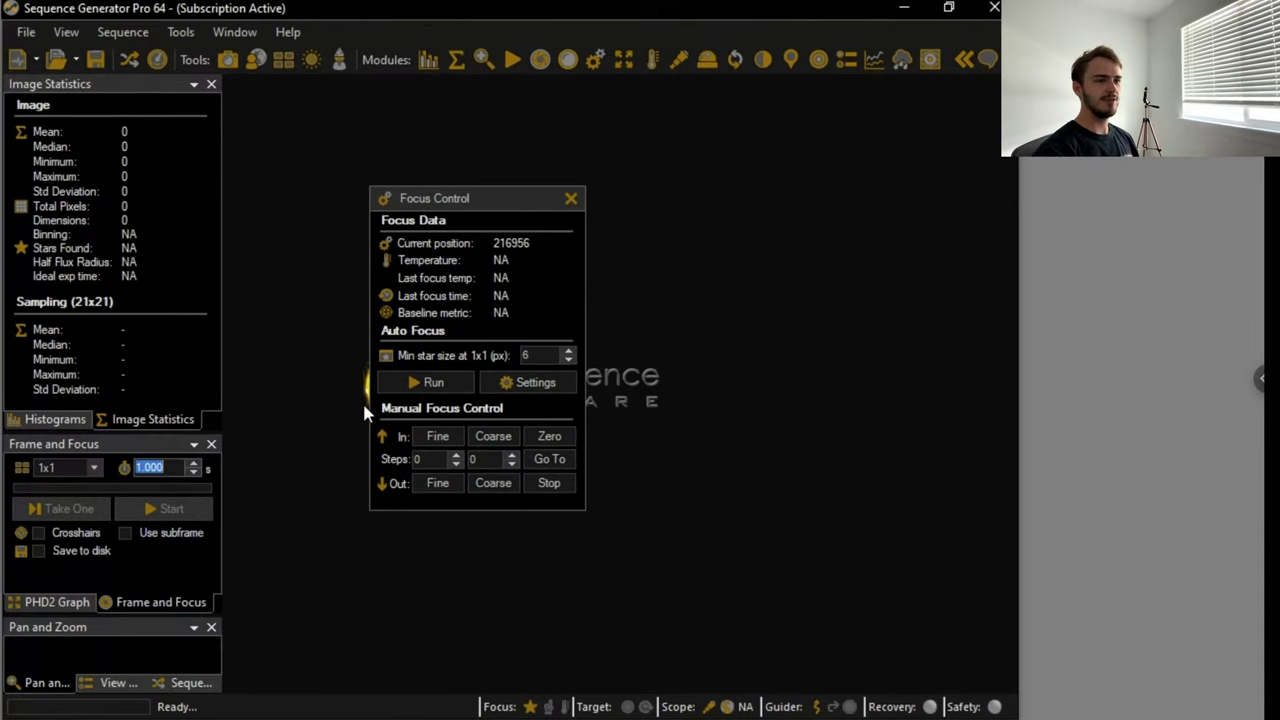
left_click(487, 460)
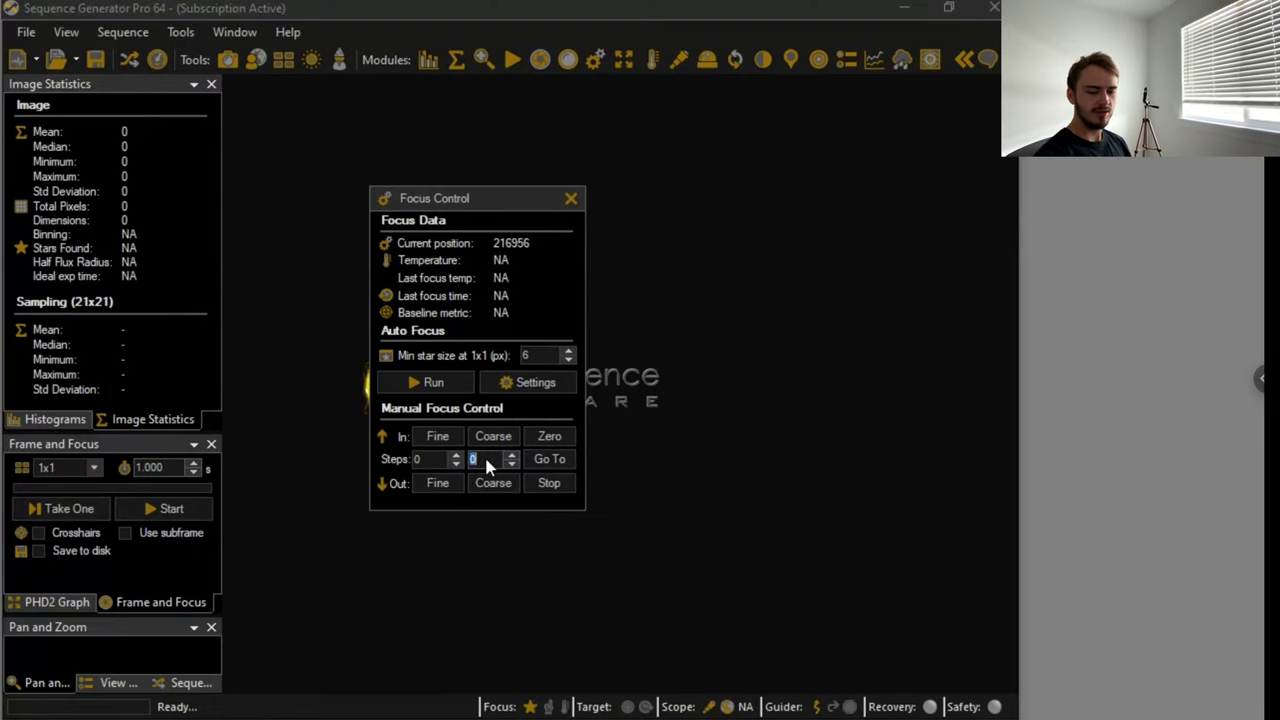
type("20000")
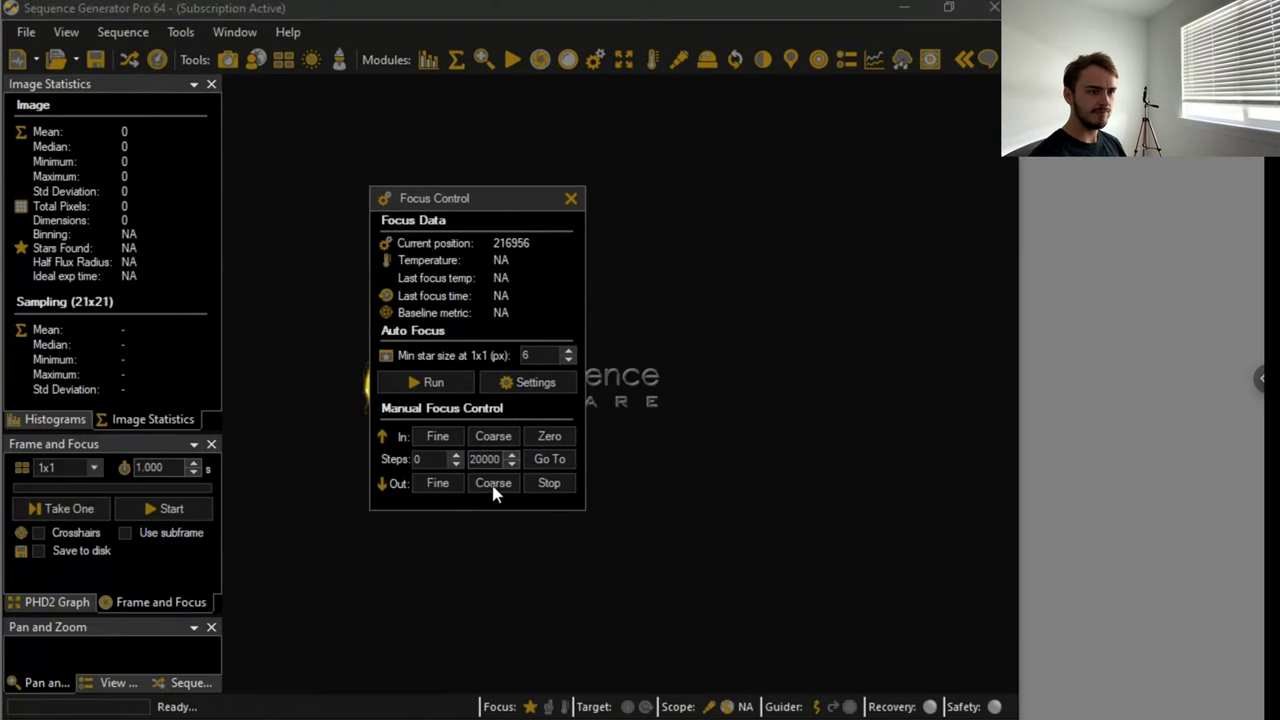
left_click(493, 484)
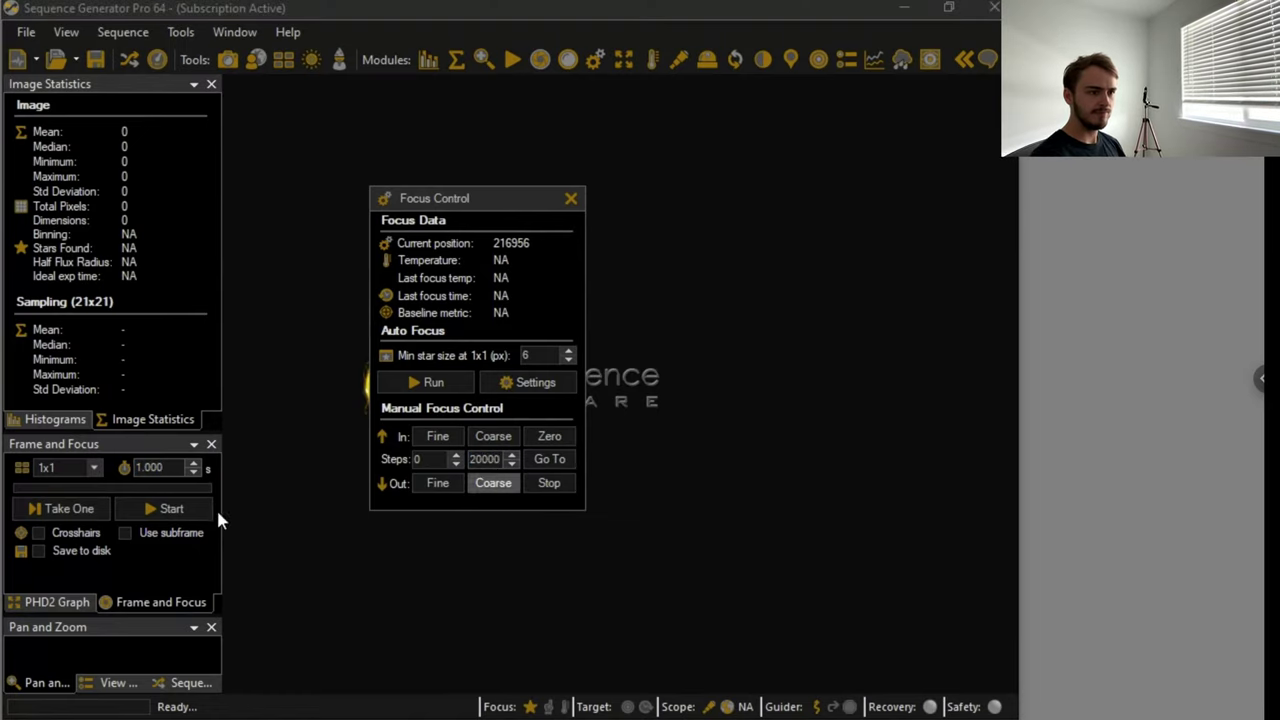
- Set the Frame and Focus exposure to 5 seconds with 2x2 binning and capture a single preview frame
left_click(153, 475)
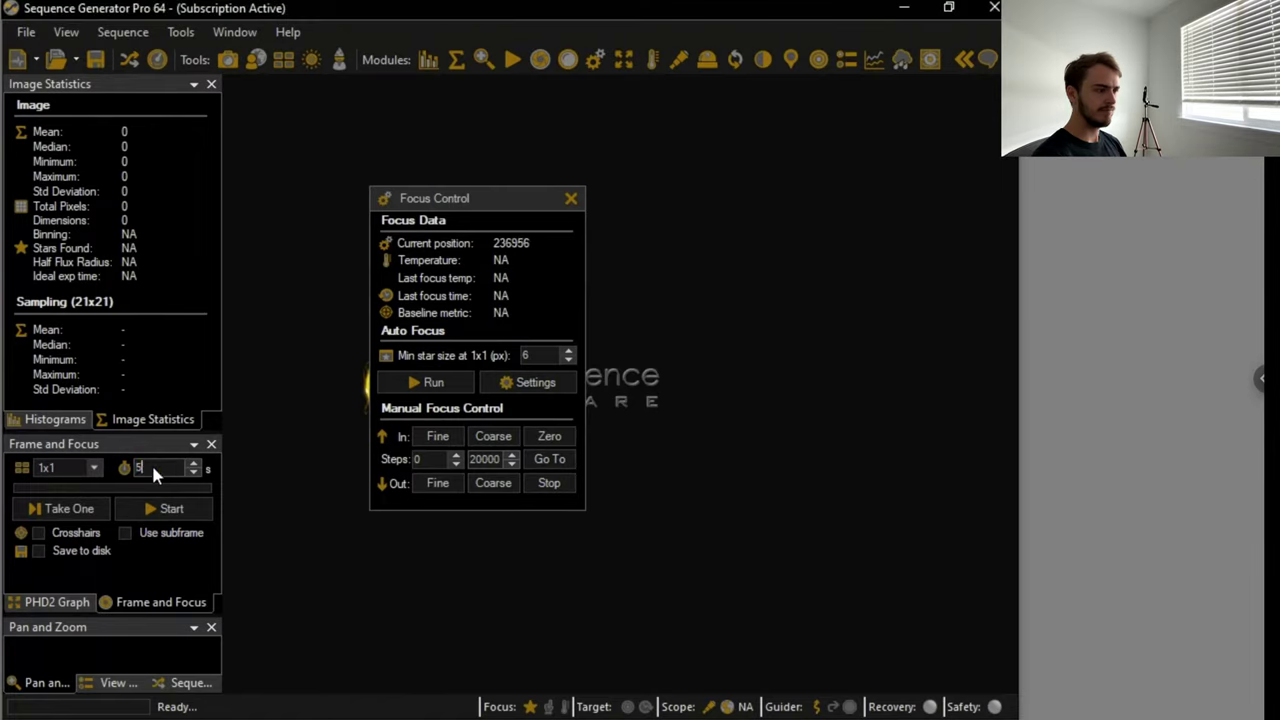
type("5")
left_click(93, 467)
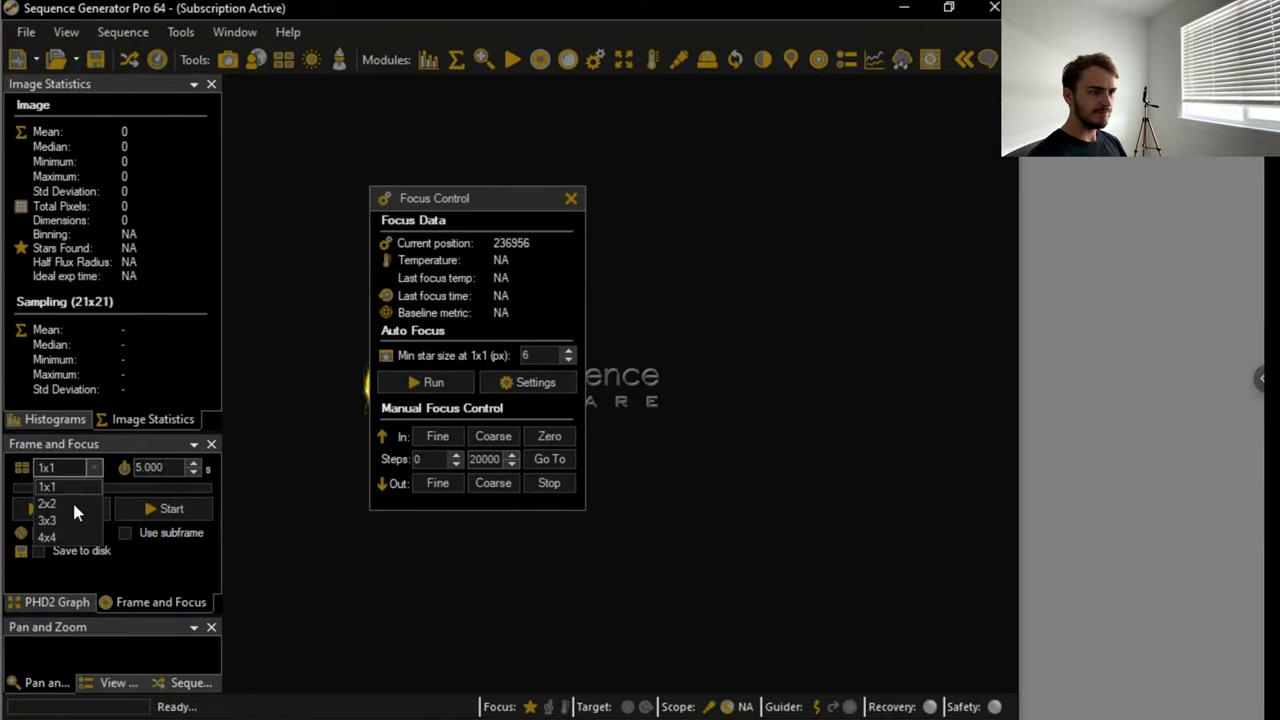
left_click(72, 503)
left_click(84, 506)
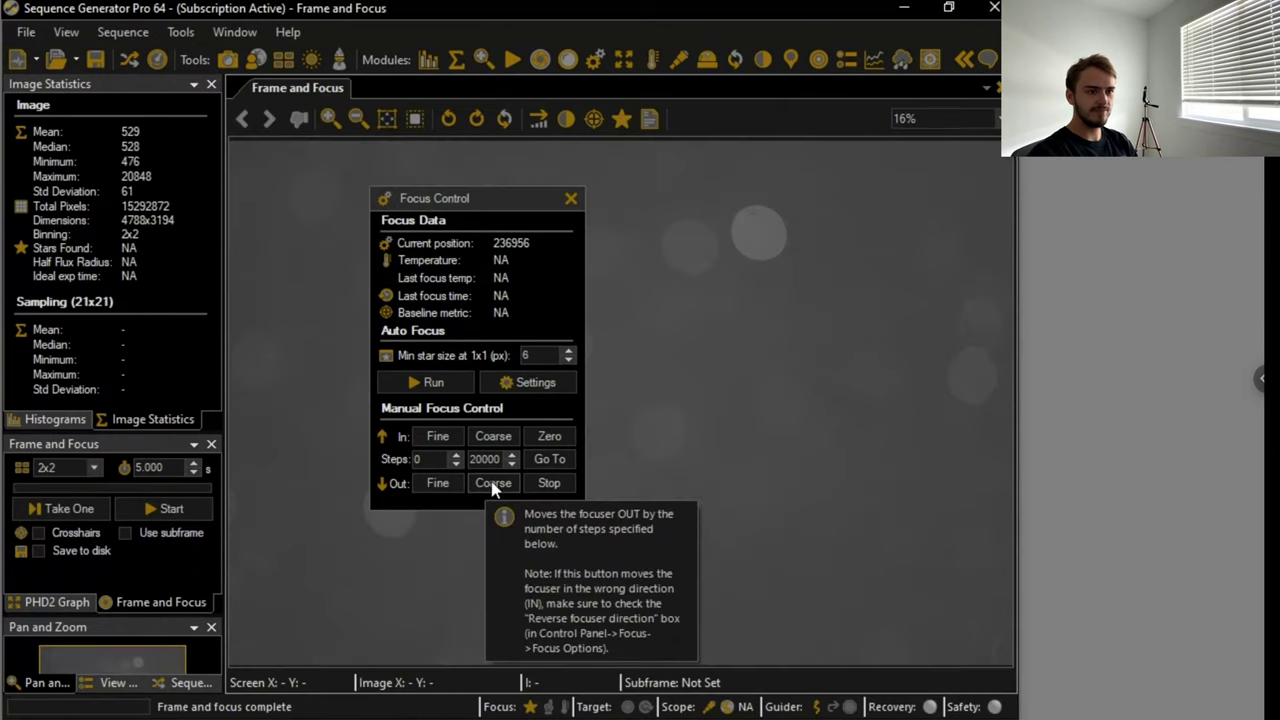
- Move the focuser out to position 296956 in coarse steps, capture another preview frame, and dock Focus Control with the image statistics
left_click(491, 486)
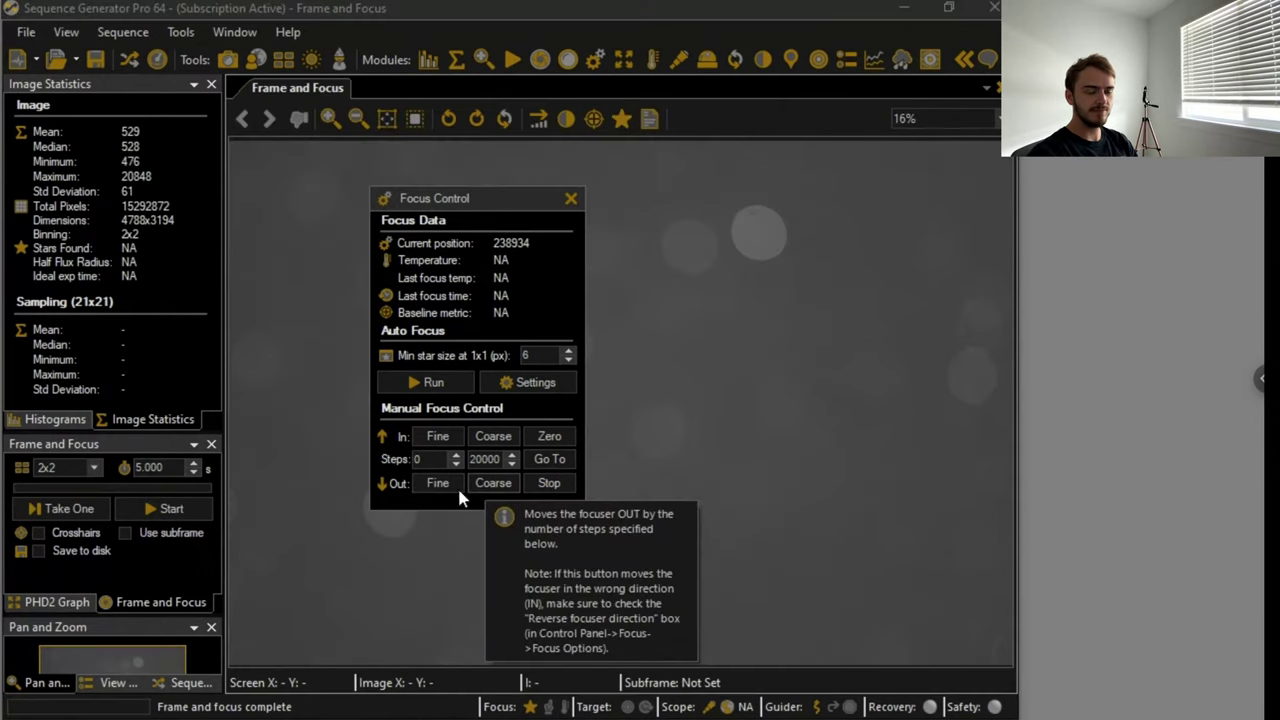
left_click(111, 503)
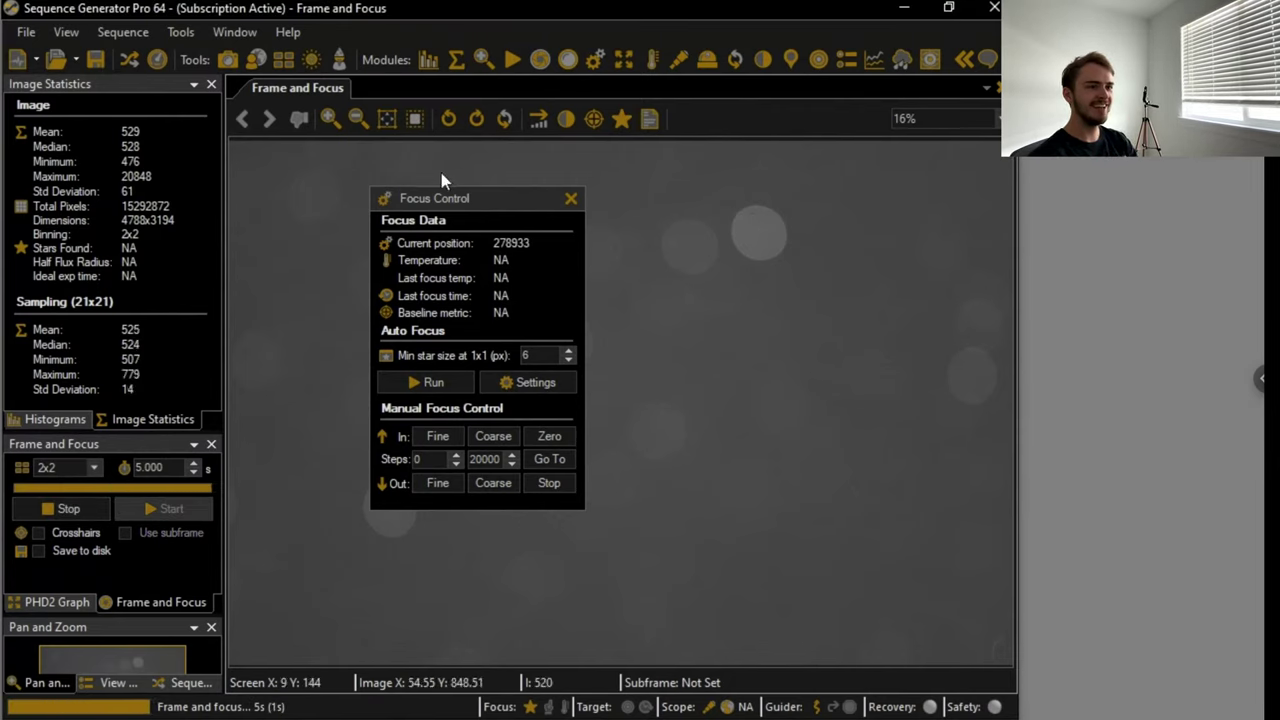
left_click_drag(471, 198, 122, 263)
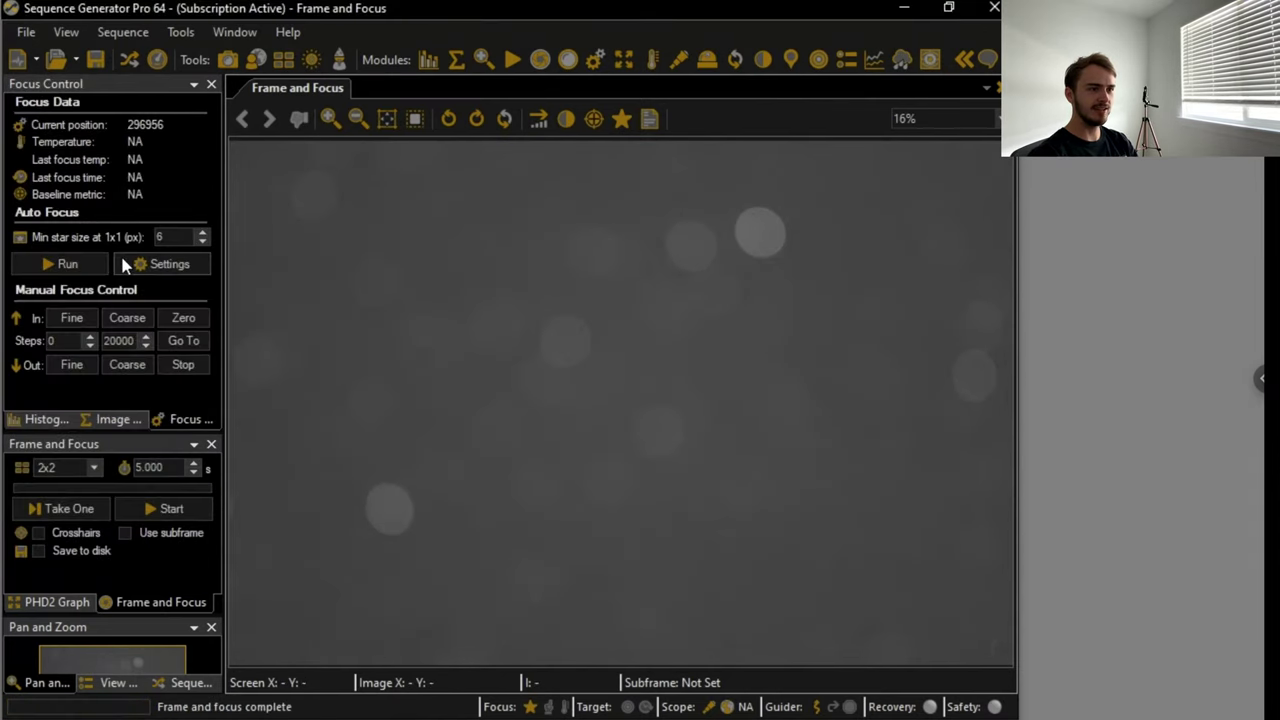
- Keep moving the focuser out in 20000-step coarse moves to position 616956, capturing single preview frames between moves to check the stars
left_click(125, 366)
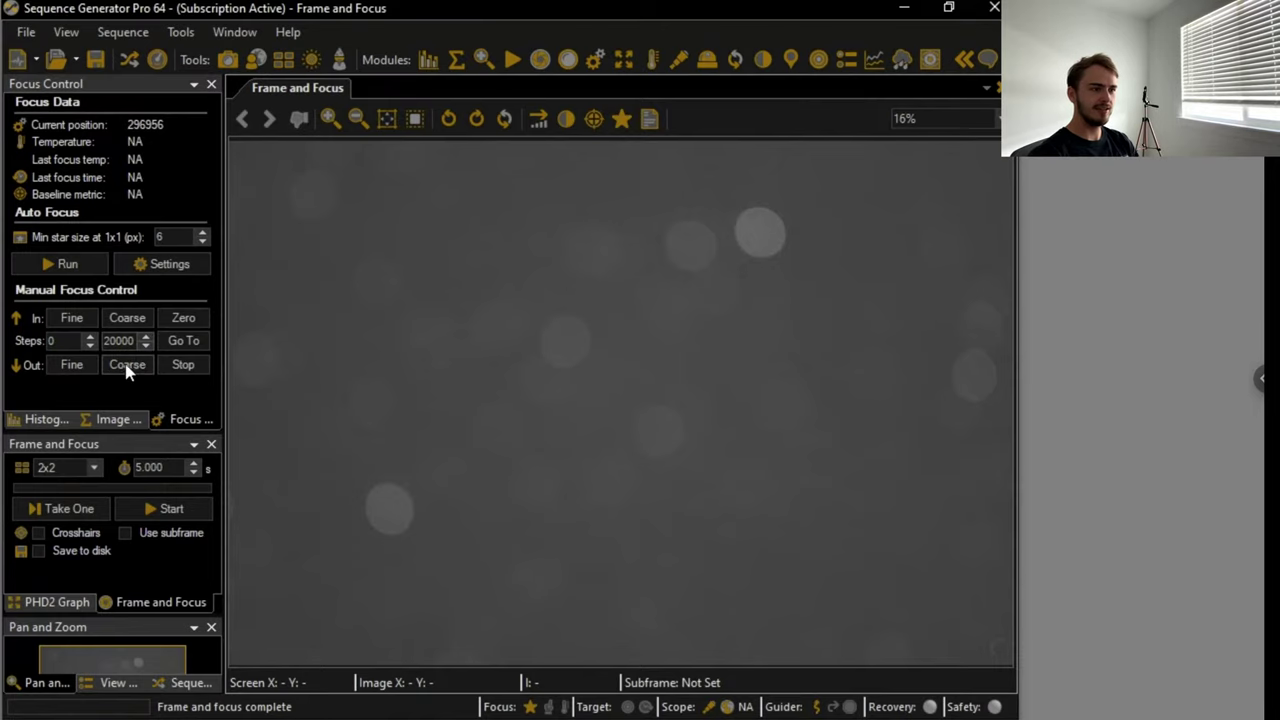
left_click(69, 509)
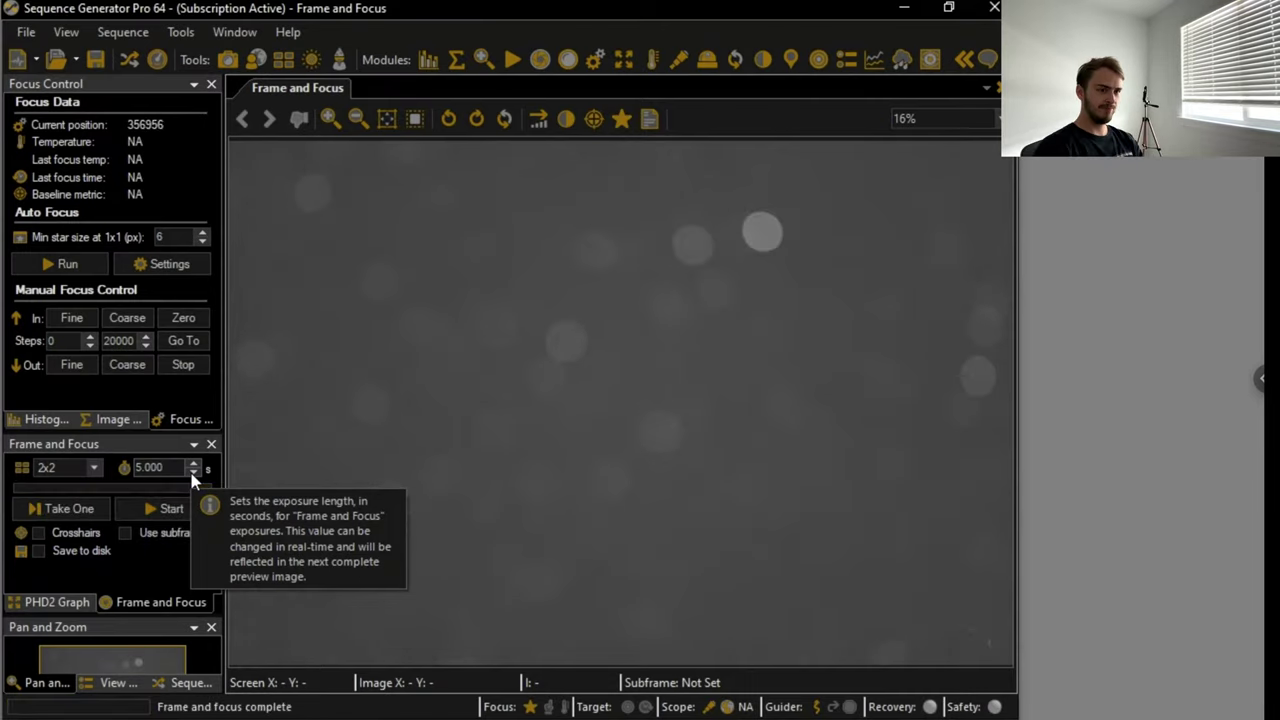
left_click(128, 366)
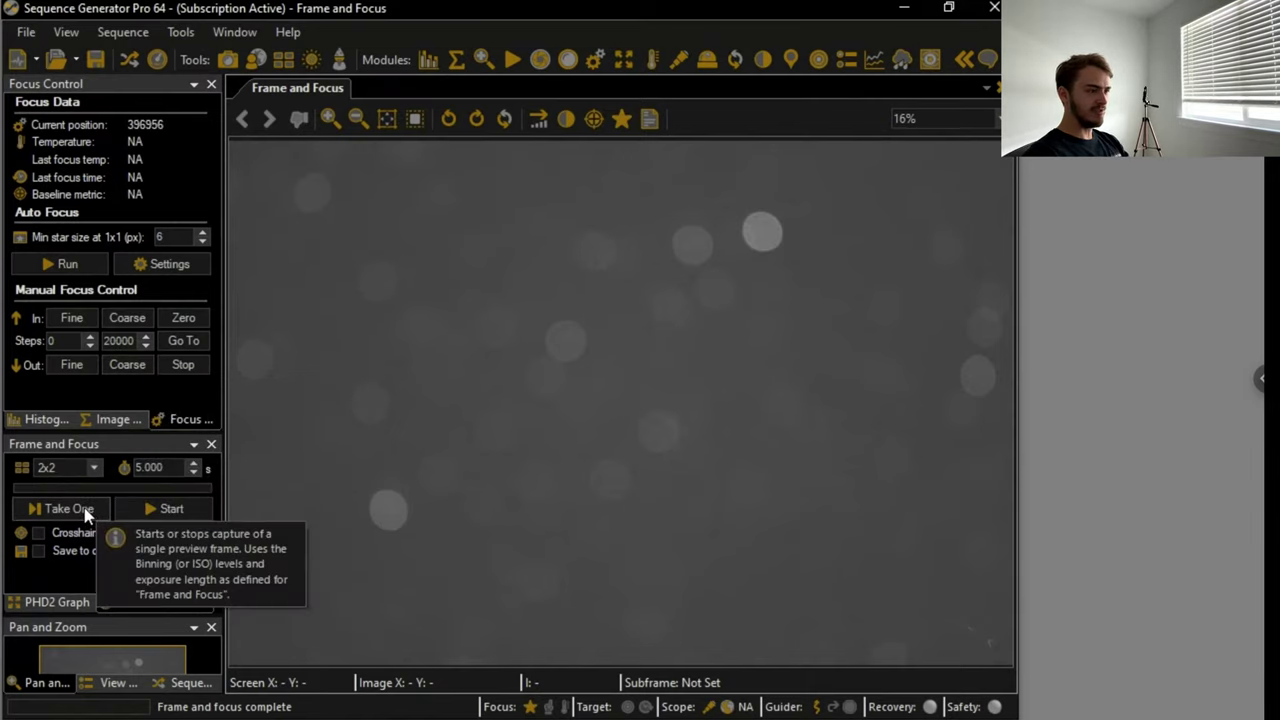
left_click(85, 512)
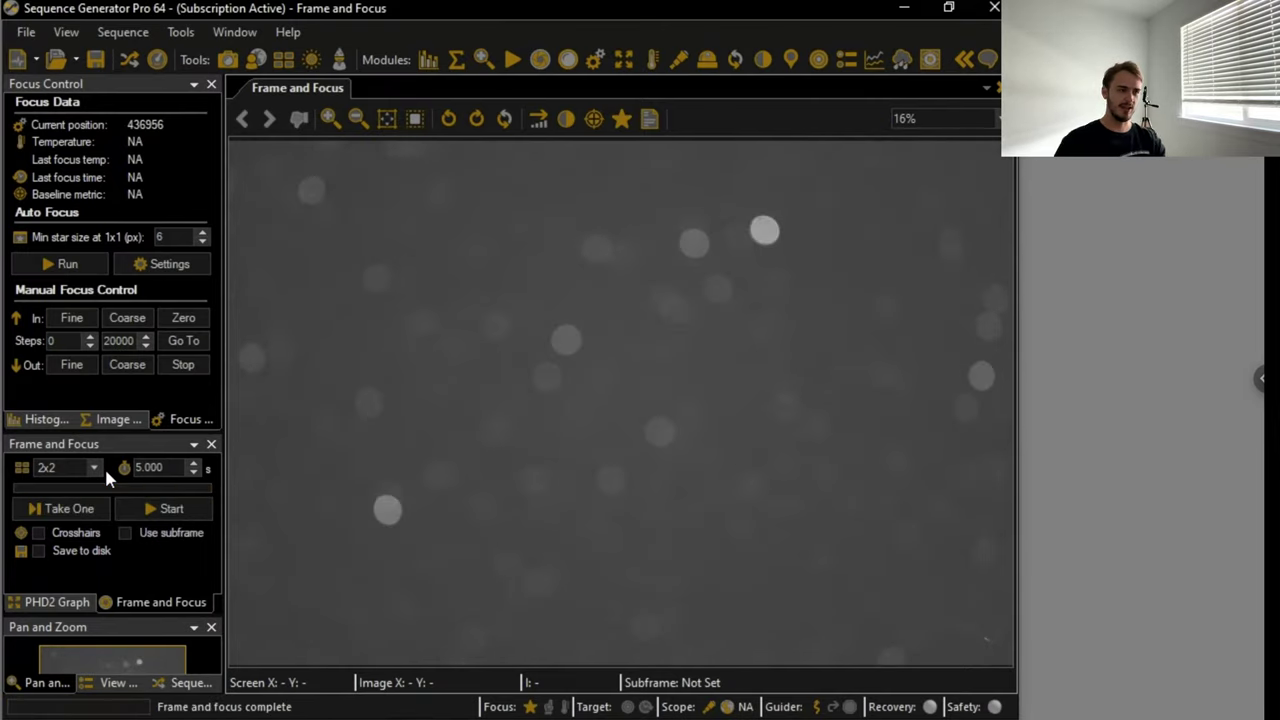
left_click(126, 366)
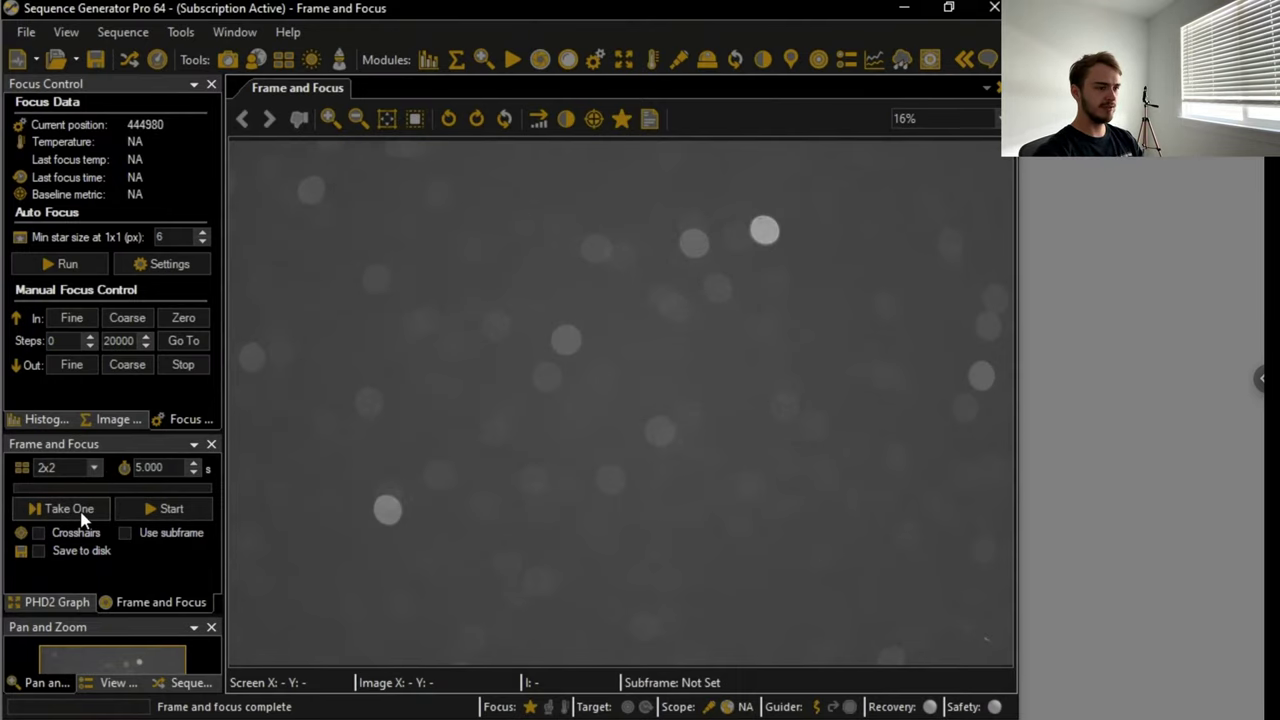
left_click(80, 510)
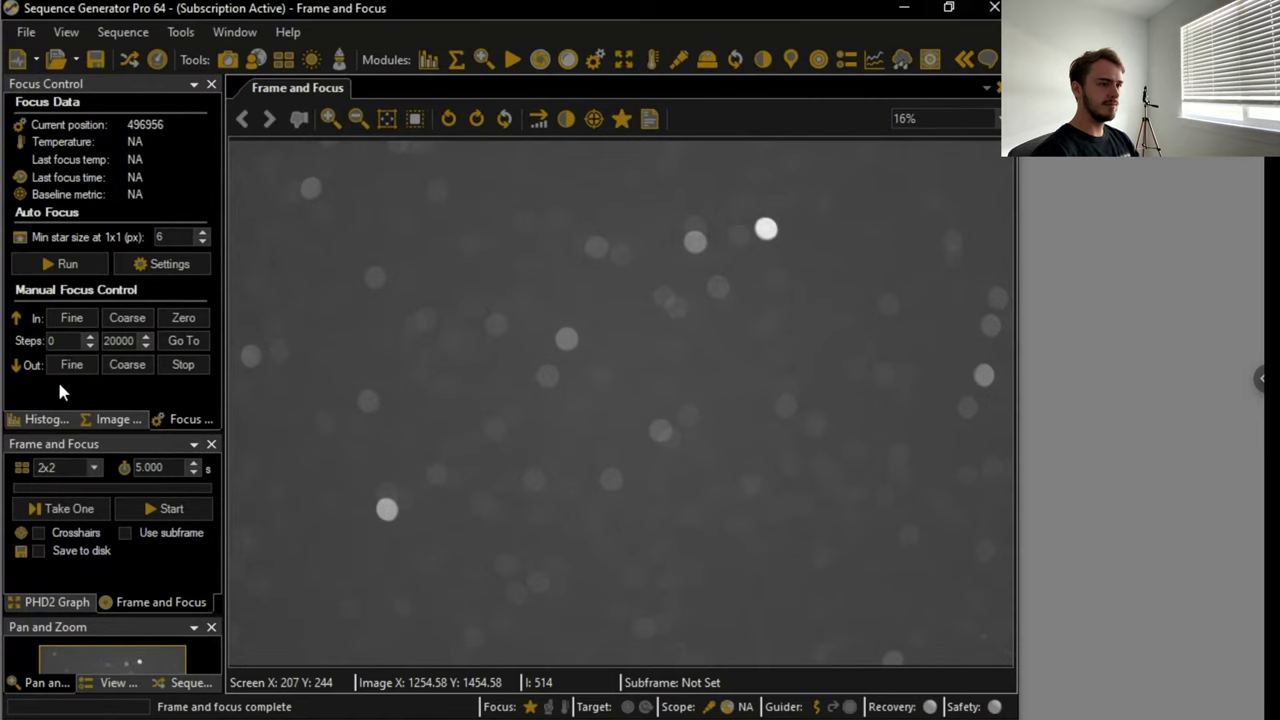
left_click(122, 366)
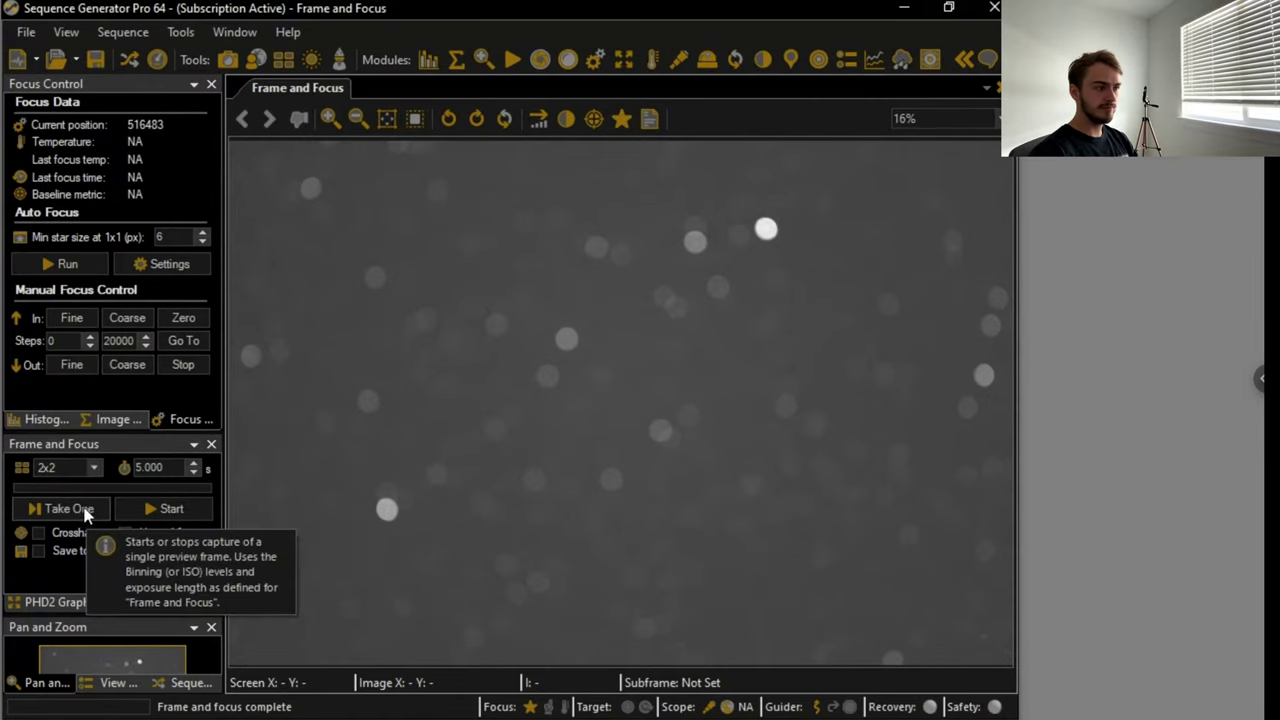
left_click(84, 510)
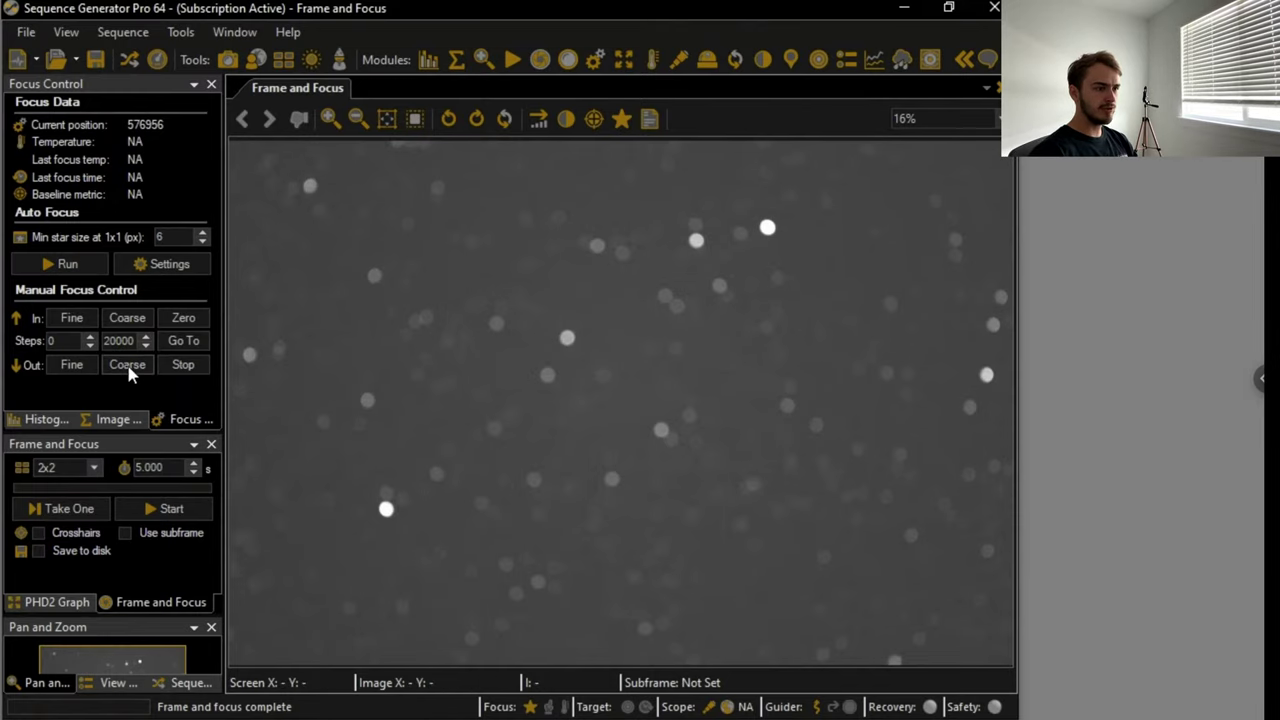
left_click(70, 511)
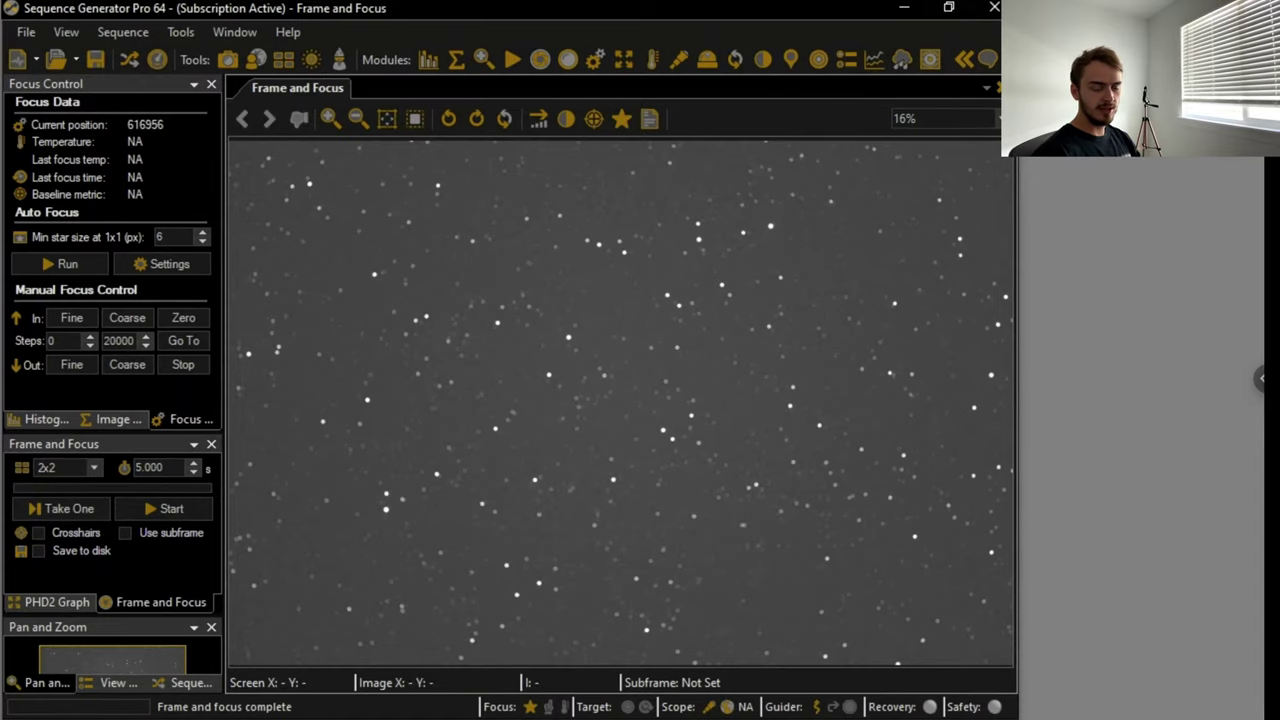
- Switch to Cartes du Ciel, select galaxy ESO56-115 in Dorado, and slew the telescope to it
mouse_move(766, 718)
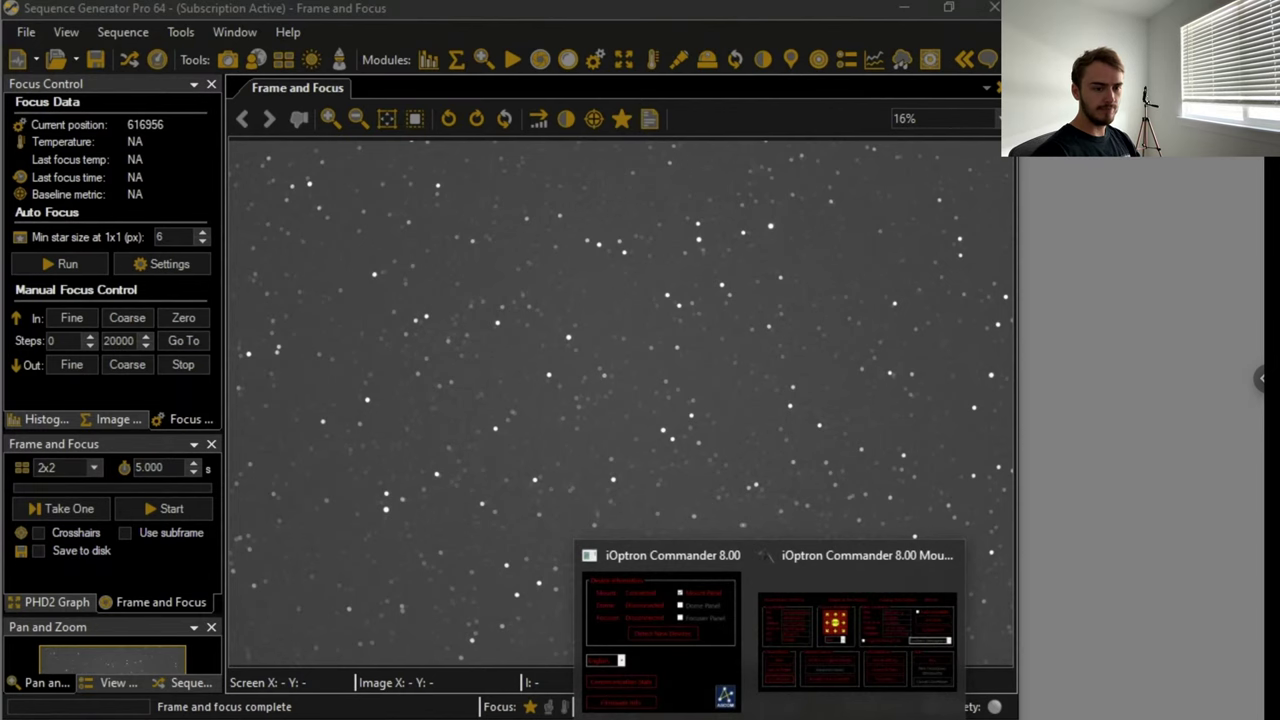
left_click(405, 718)
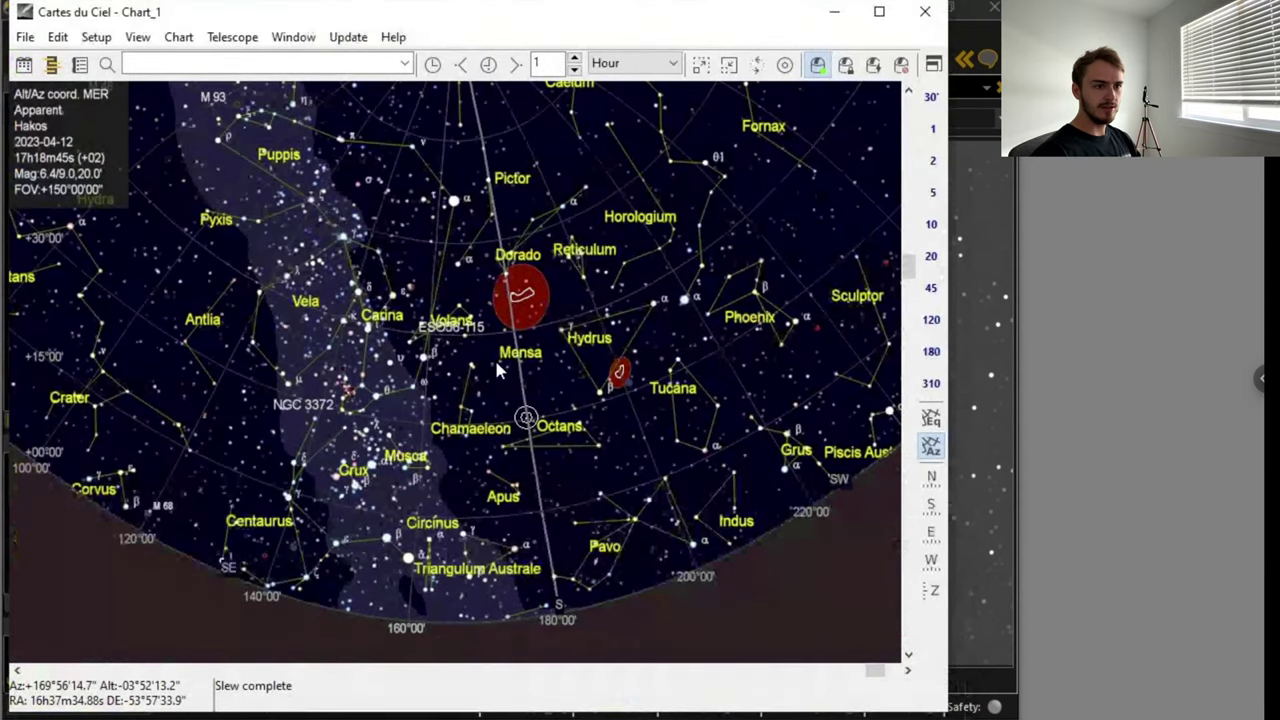
left_click(523, 301)
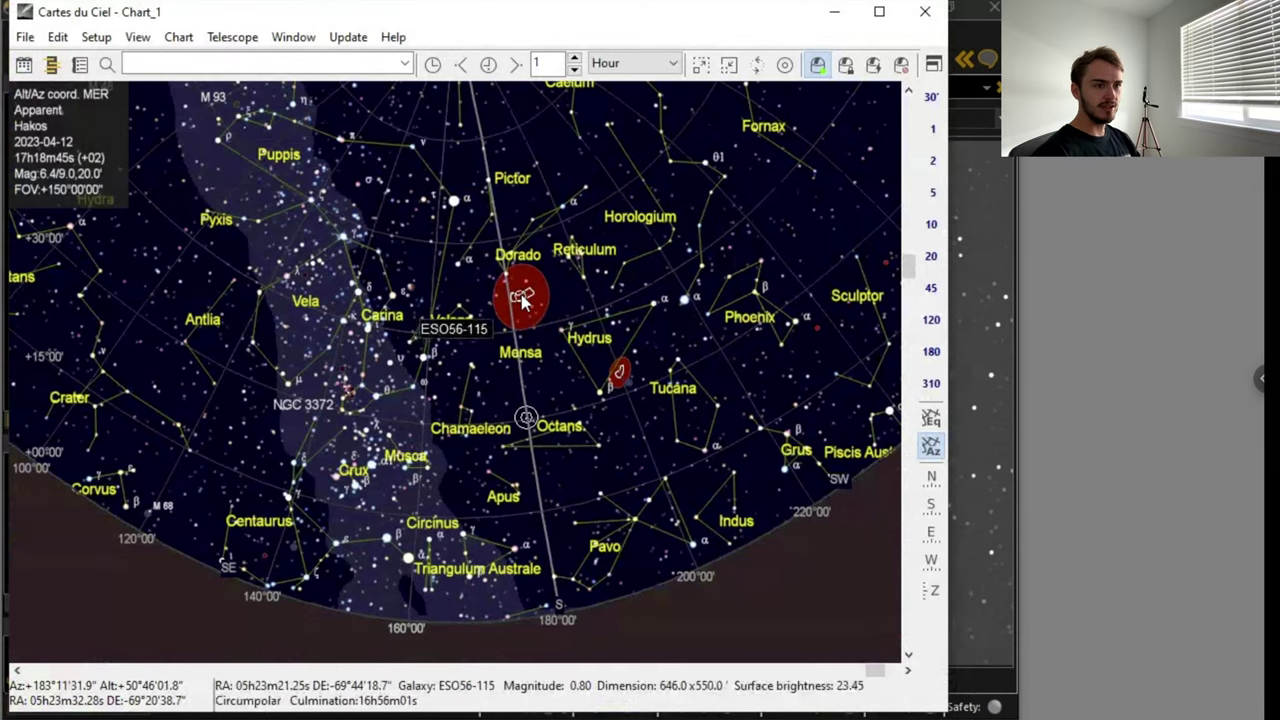
left_click(236, 40)
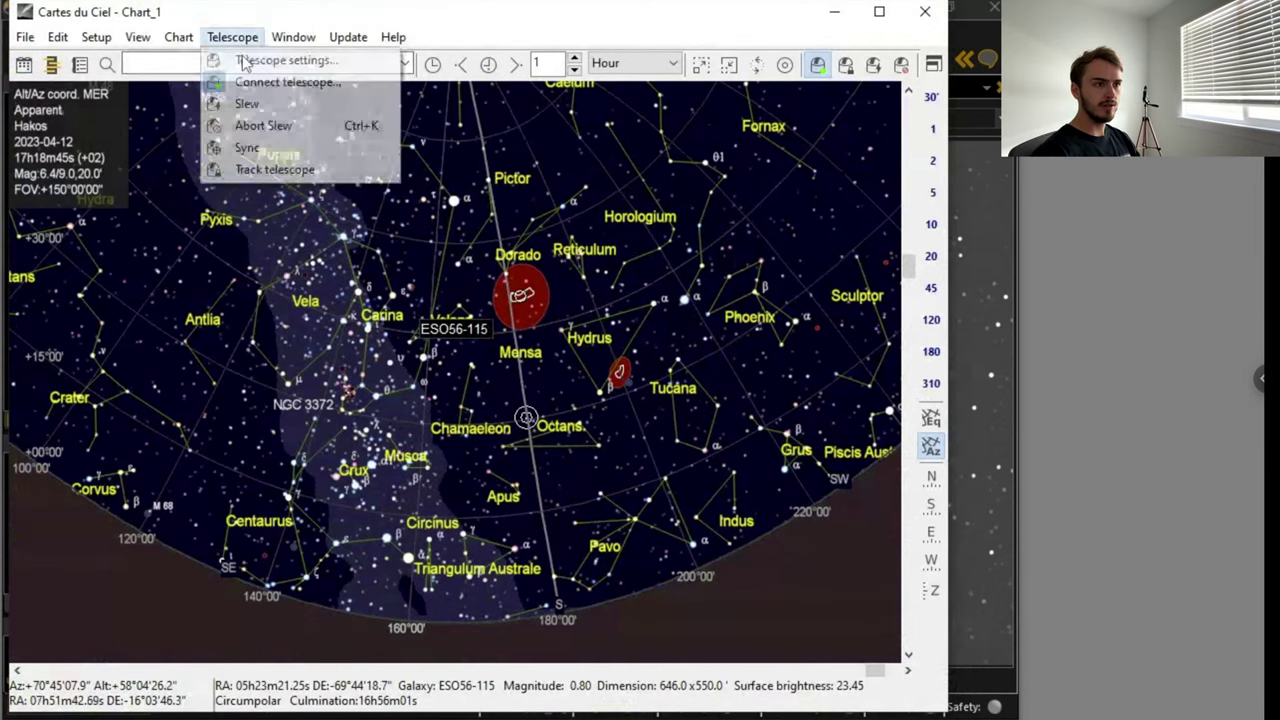
left_click(252, 106)
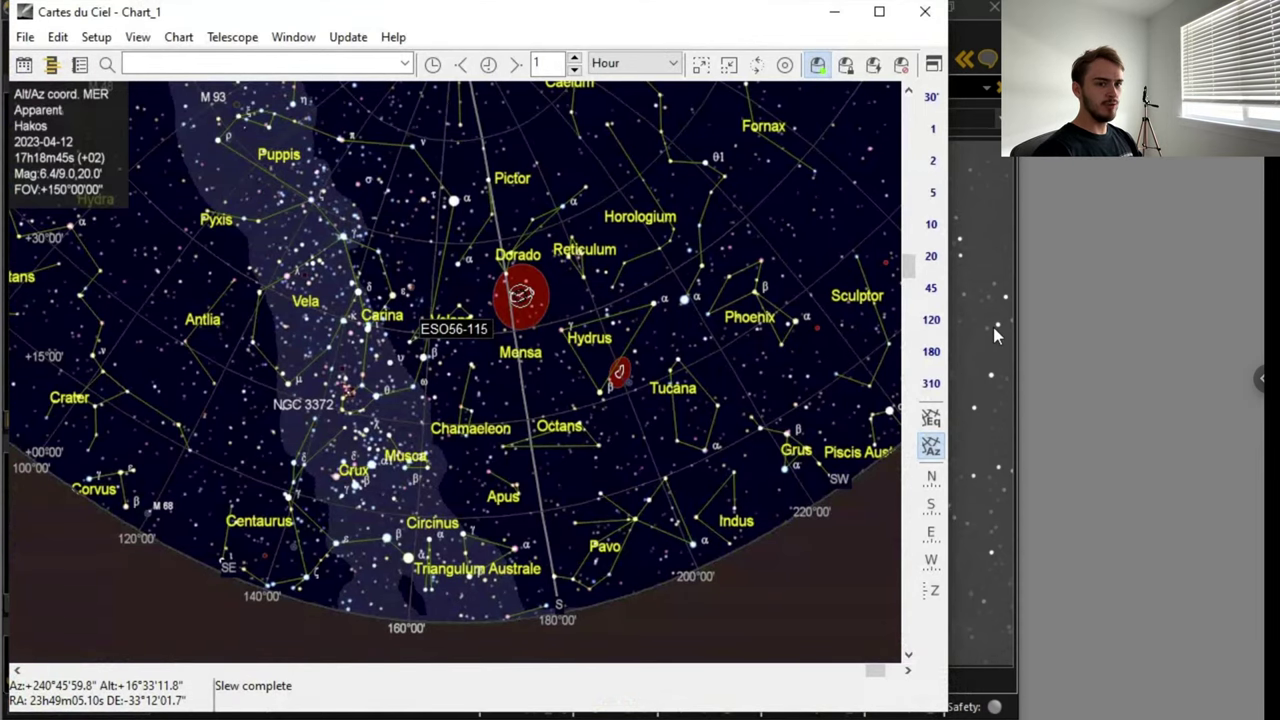
- Return to Sequence Generator Pro and start an auto focus run
left_click(982, 327)
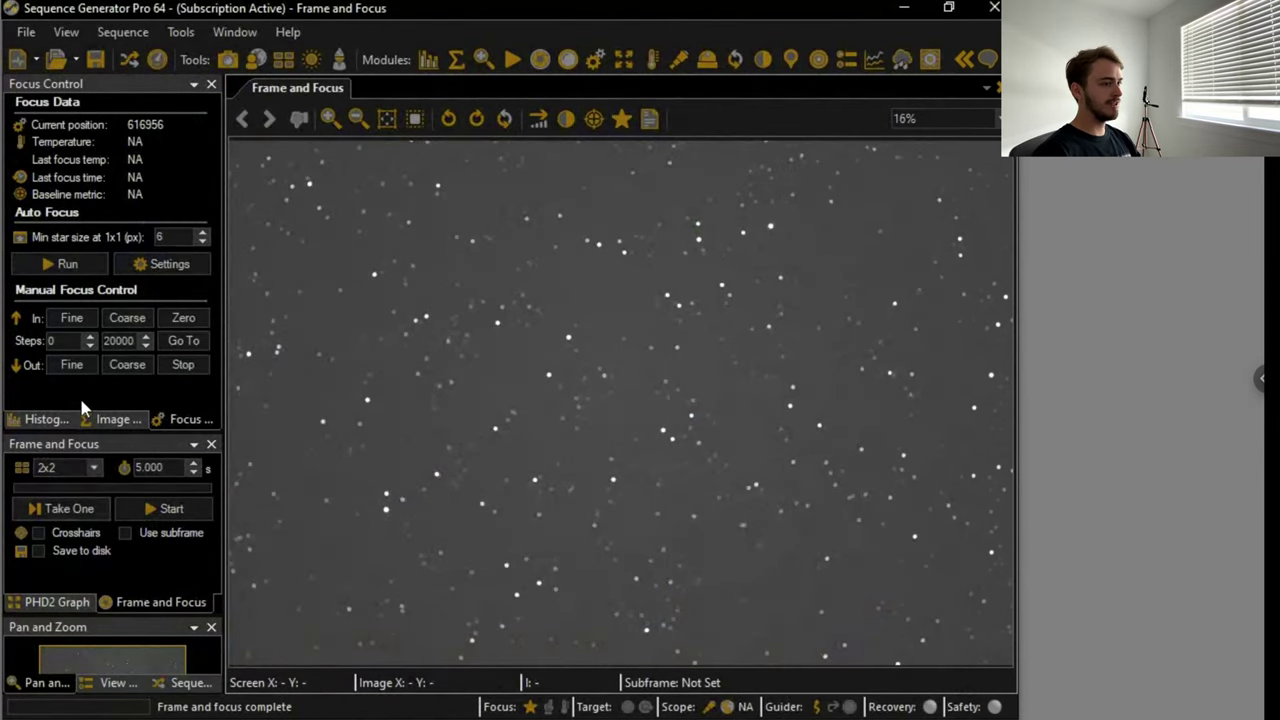
left_click(70, 266)
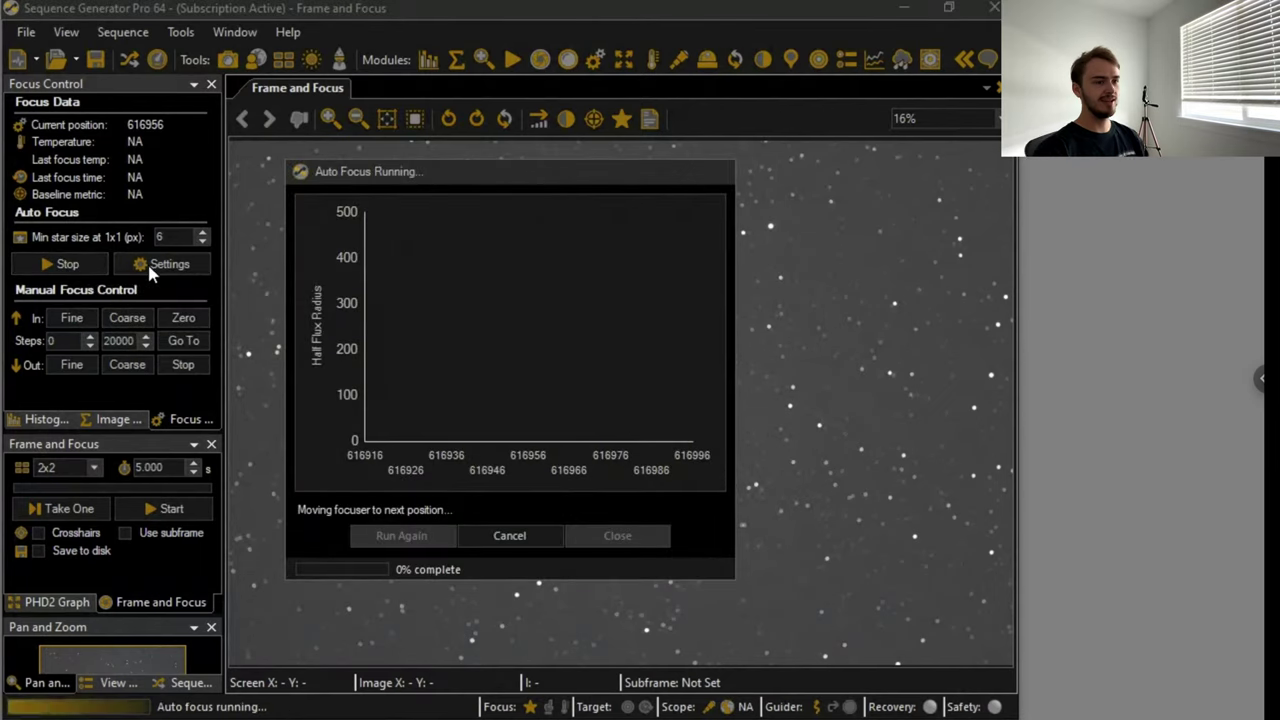
- Cancel the running auto focus and set the fine step size for manual focusing to 5000
left_click_drag(425, 180, 12, 216)
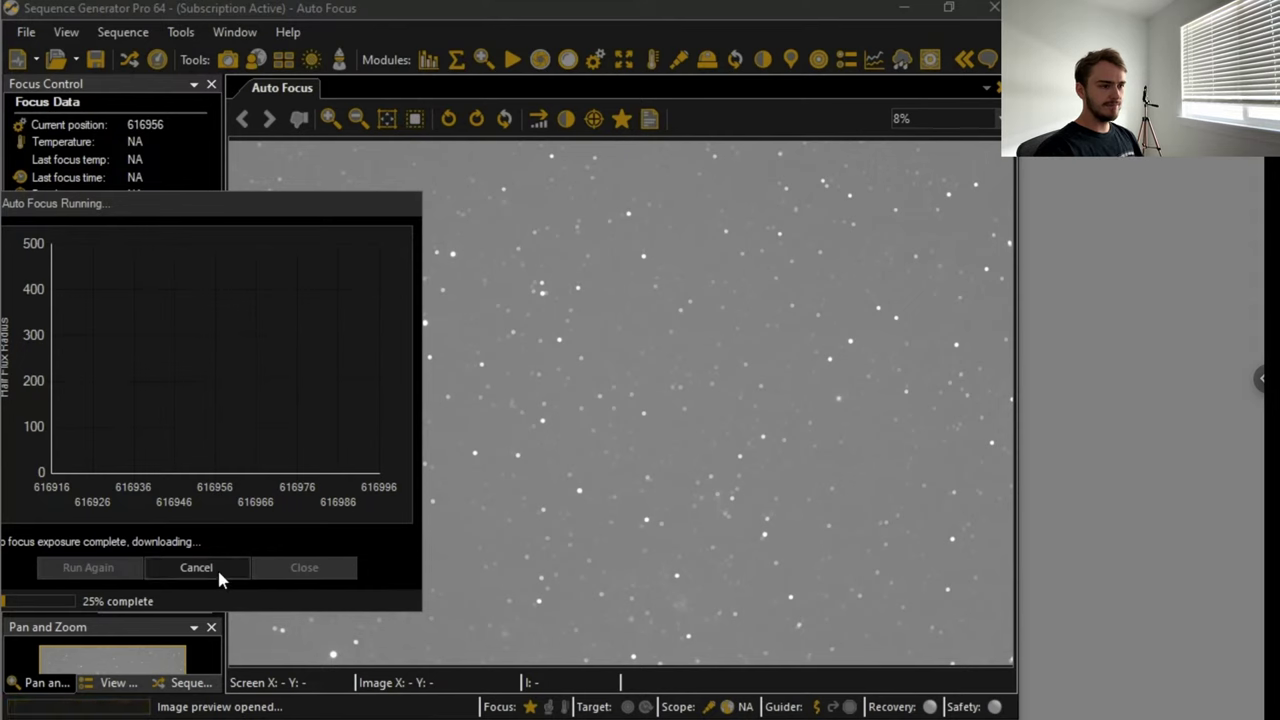
left_click(509, 411)
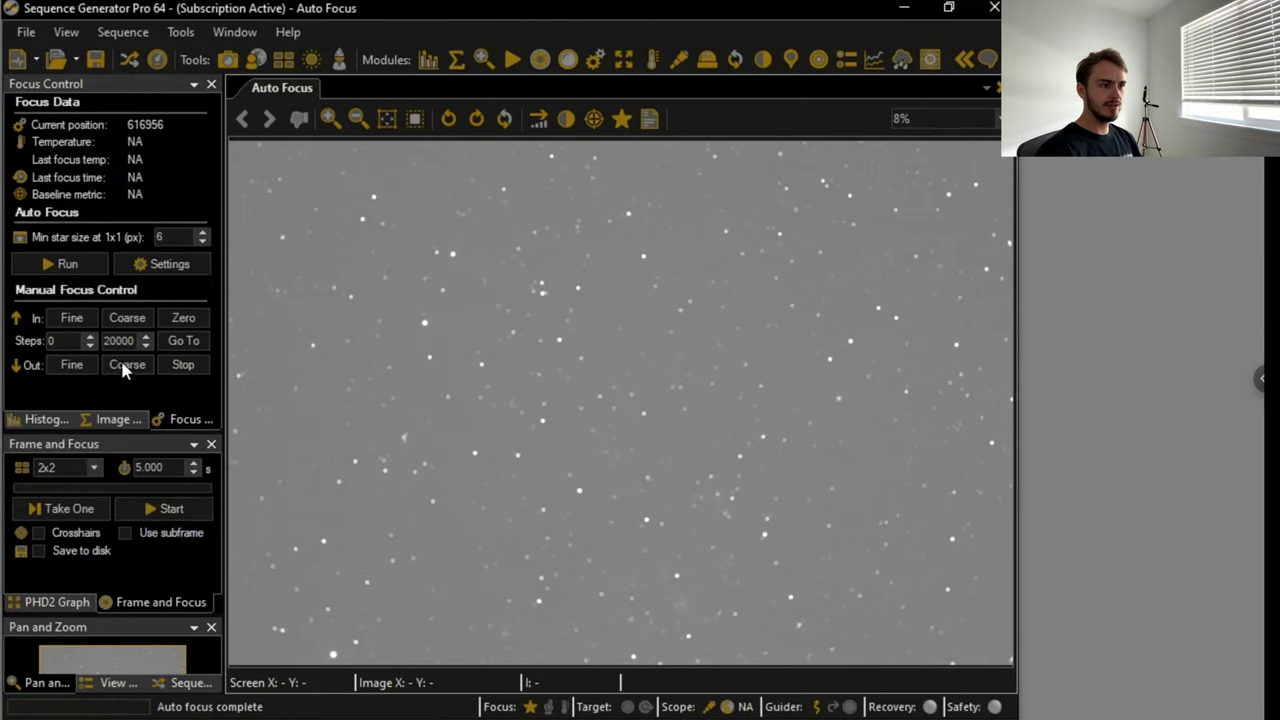
double_click(62, 343)
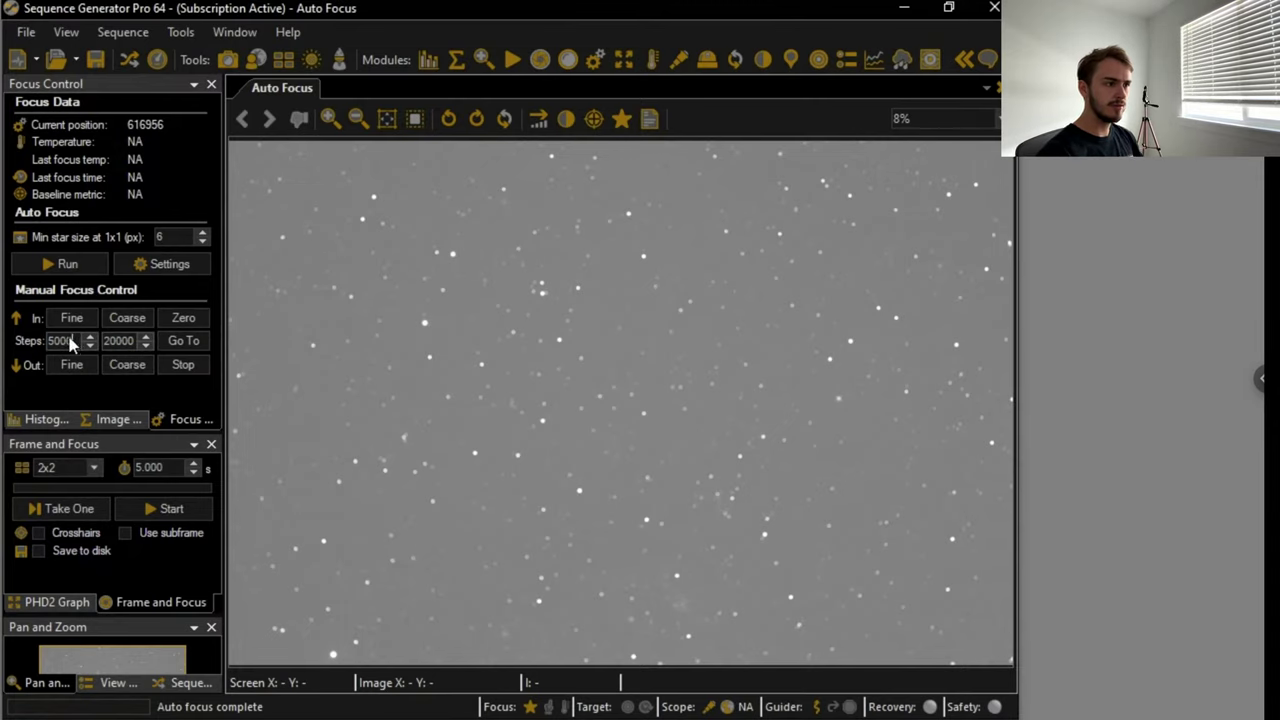
- Move the focuser out to 621956 and back in to 606956 with fine moves, capturing a single preview frame at each position
left_click(71, 364)
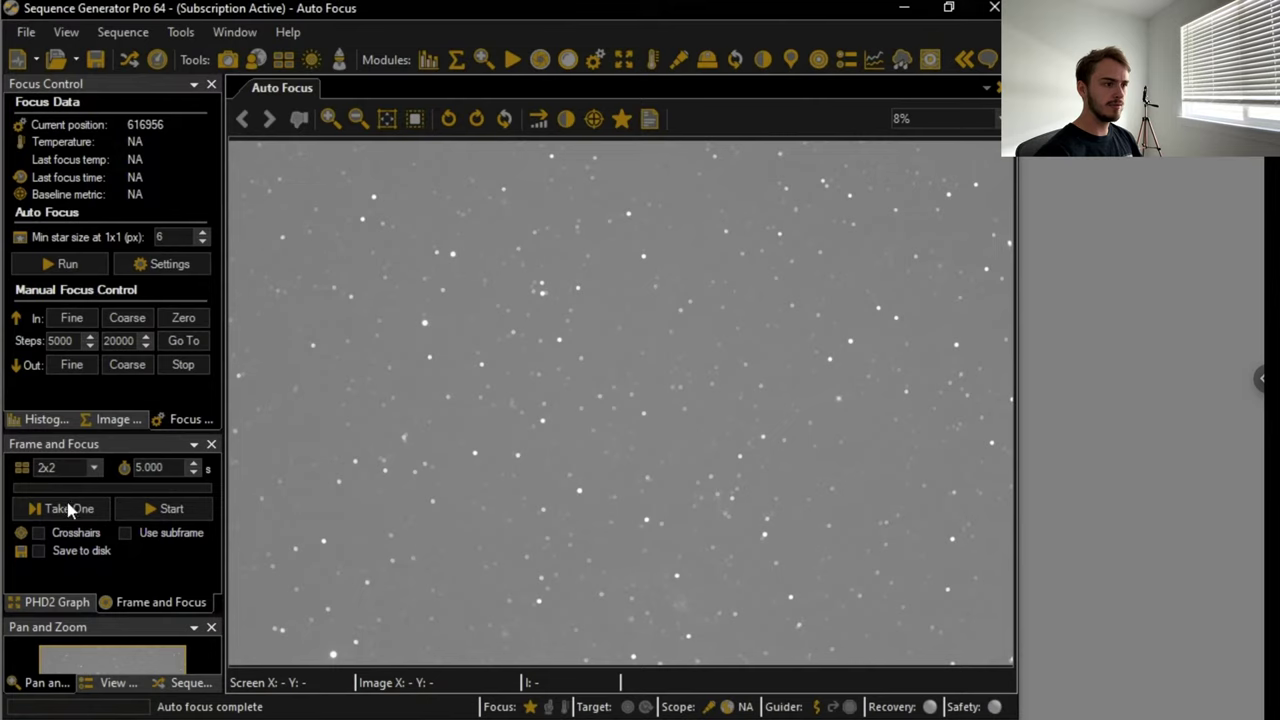
left_click(70, 510)
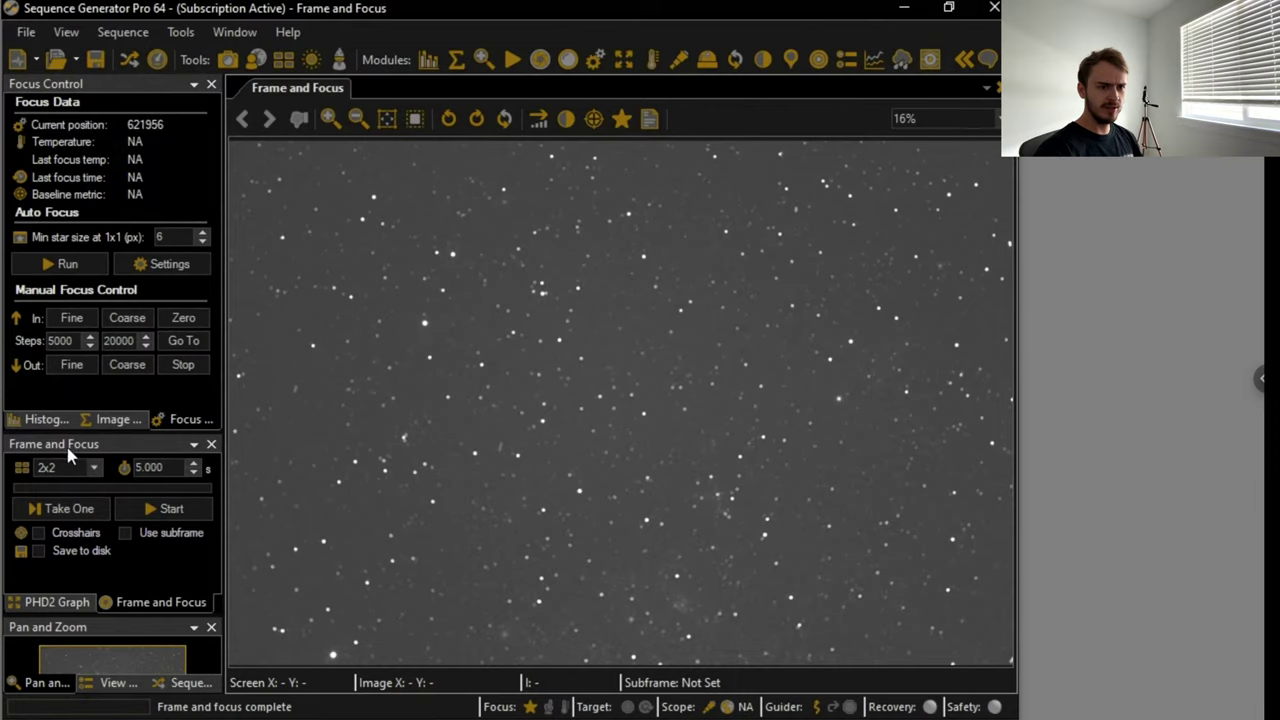
left_click(67, 318)
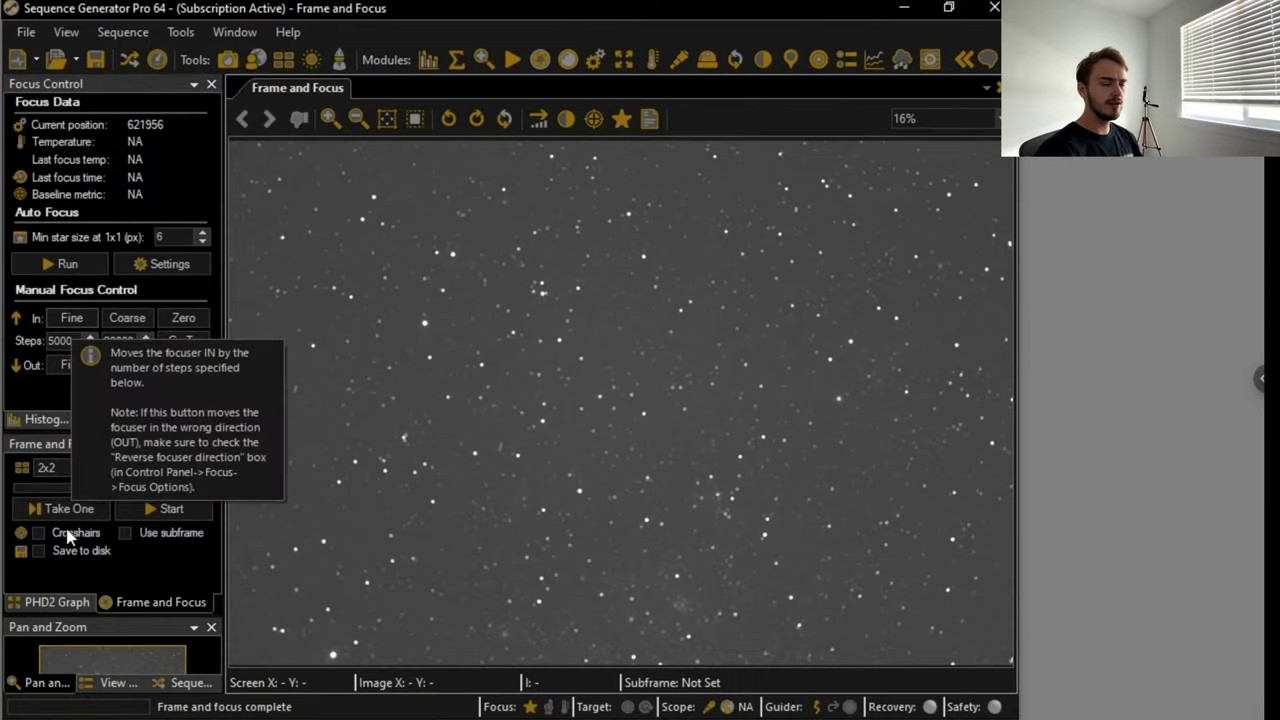
left_click(66, 508)
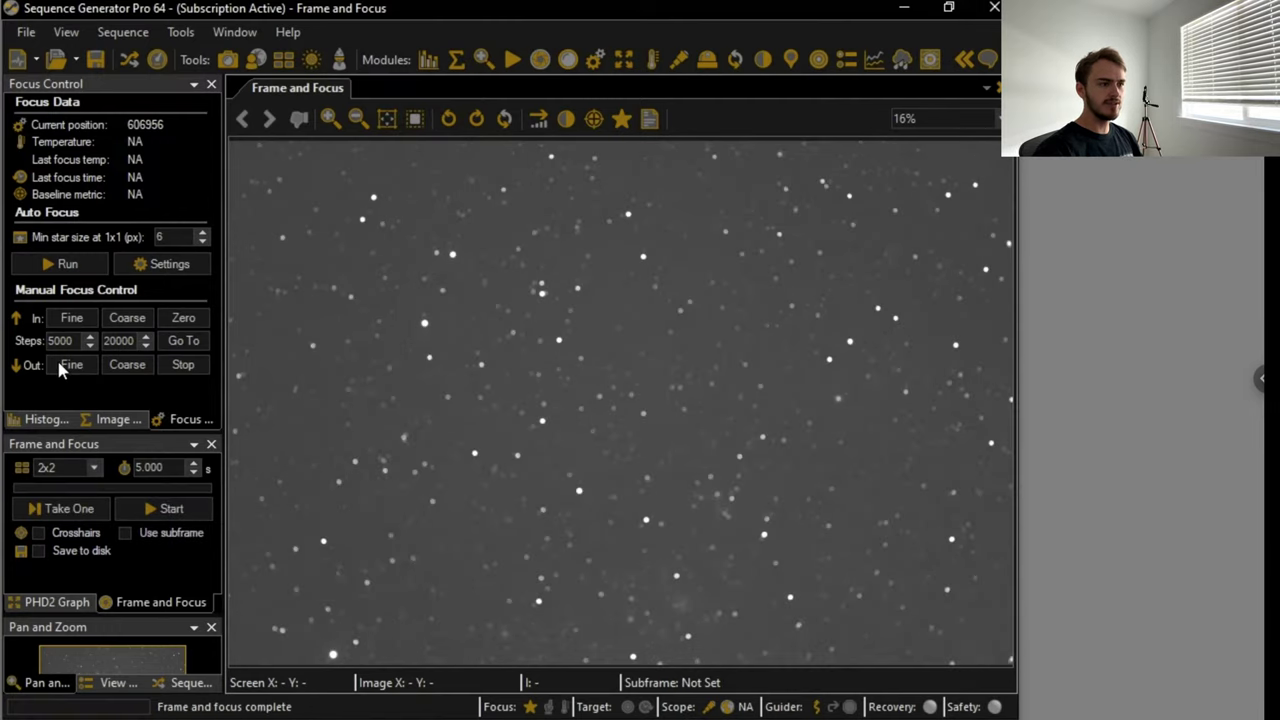
- Move the focuser out in fine steps to 631956 and on to 636956, capturing a preview frame at each position
left_click(70, 365)
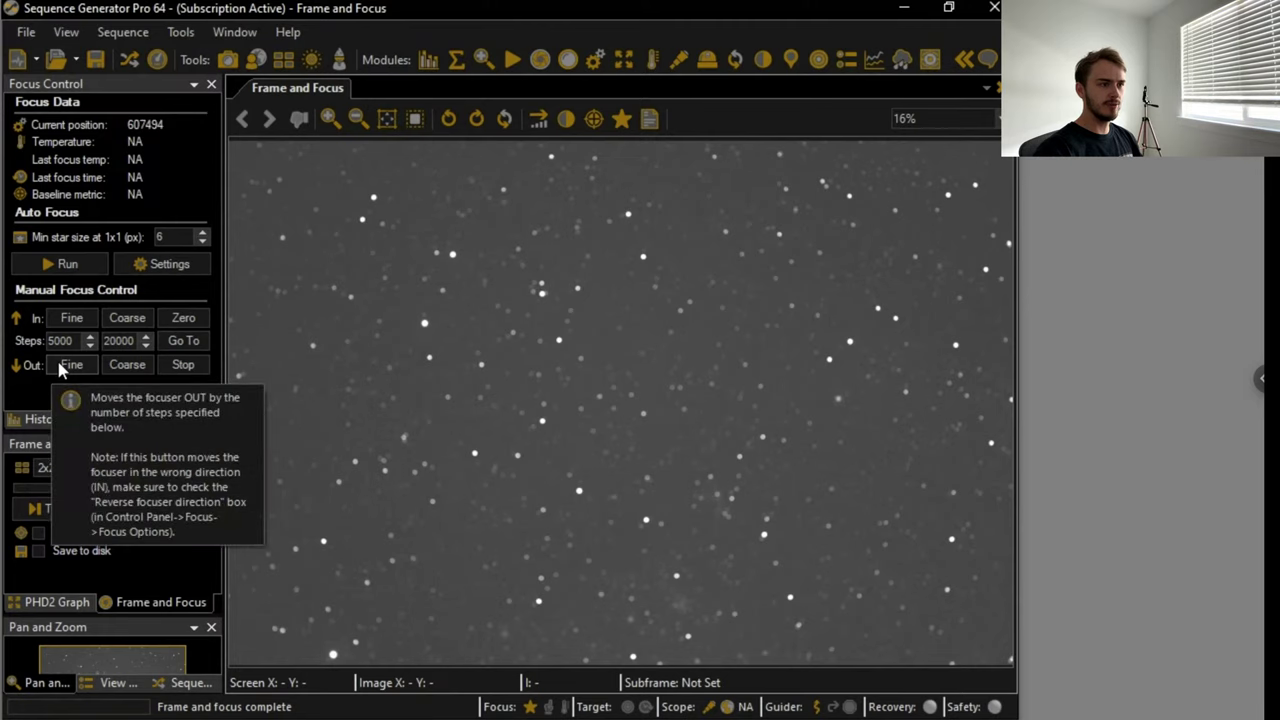
left_click(57, 359)
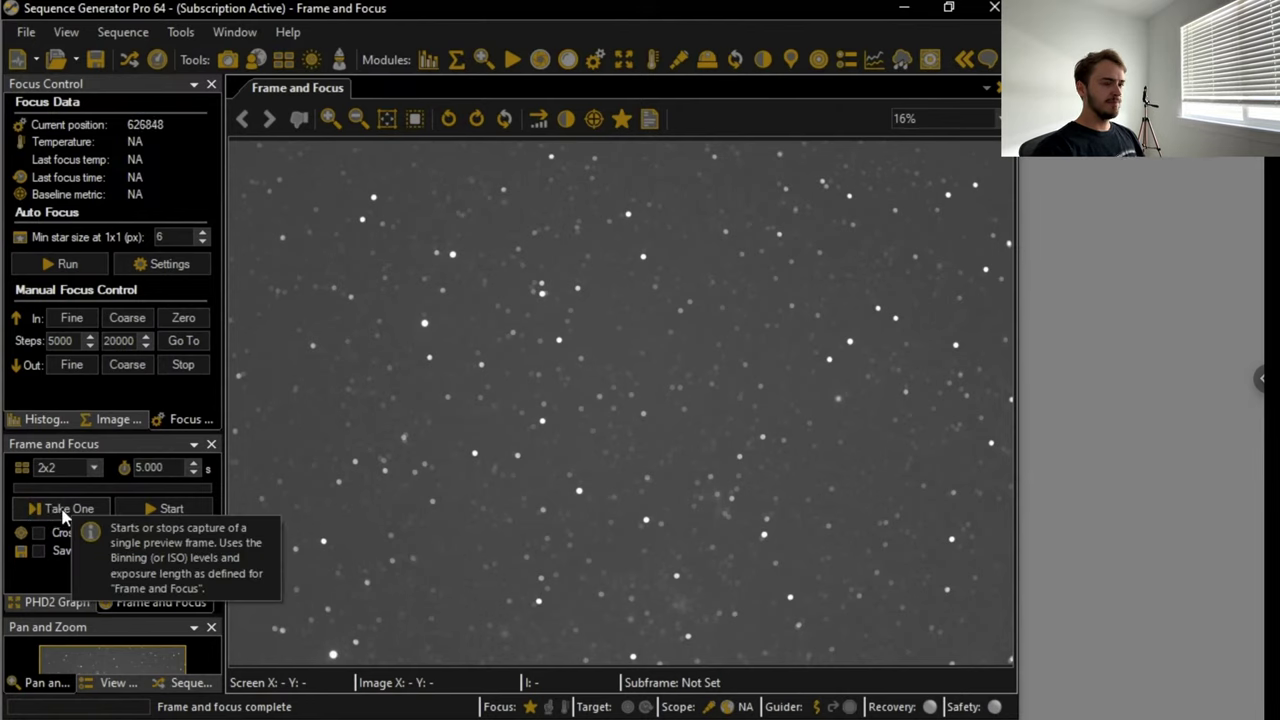
left_click(60, 510)
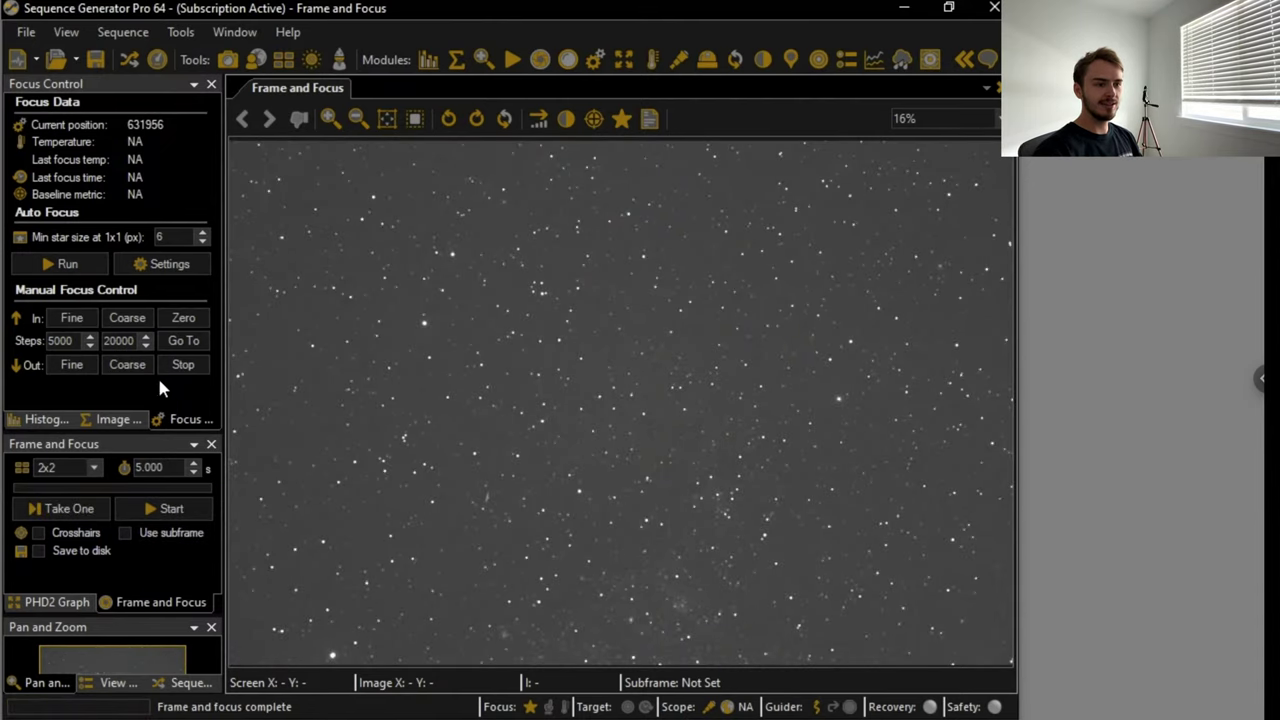
left_click(62, 508)
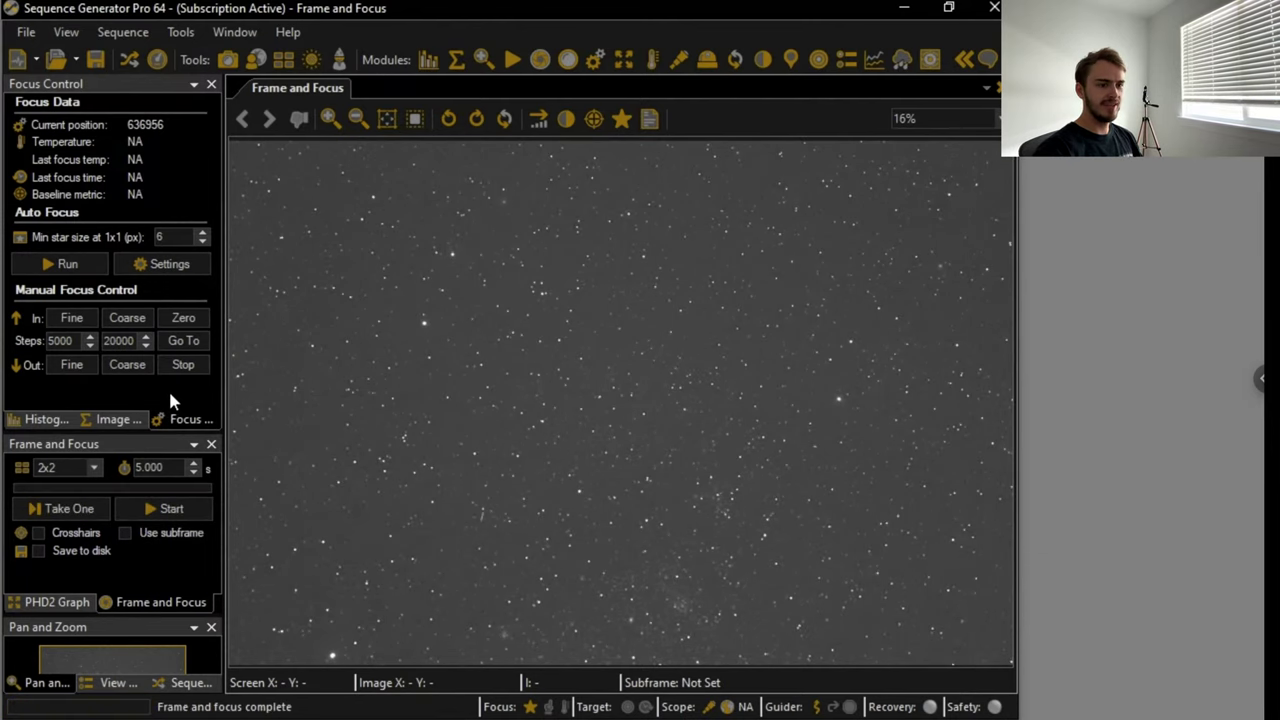
- Try to slew the telescope to a point near the lower edge of the preview frame
right_click(603, 667)
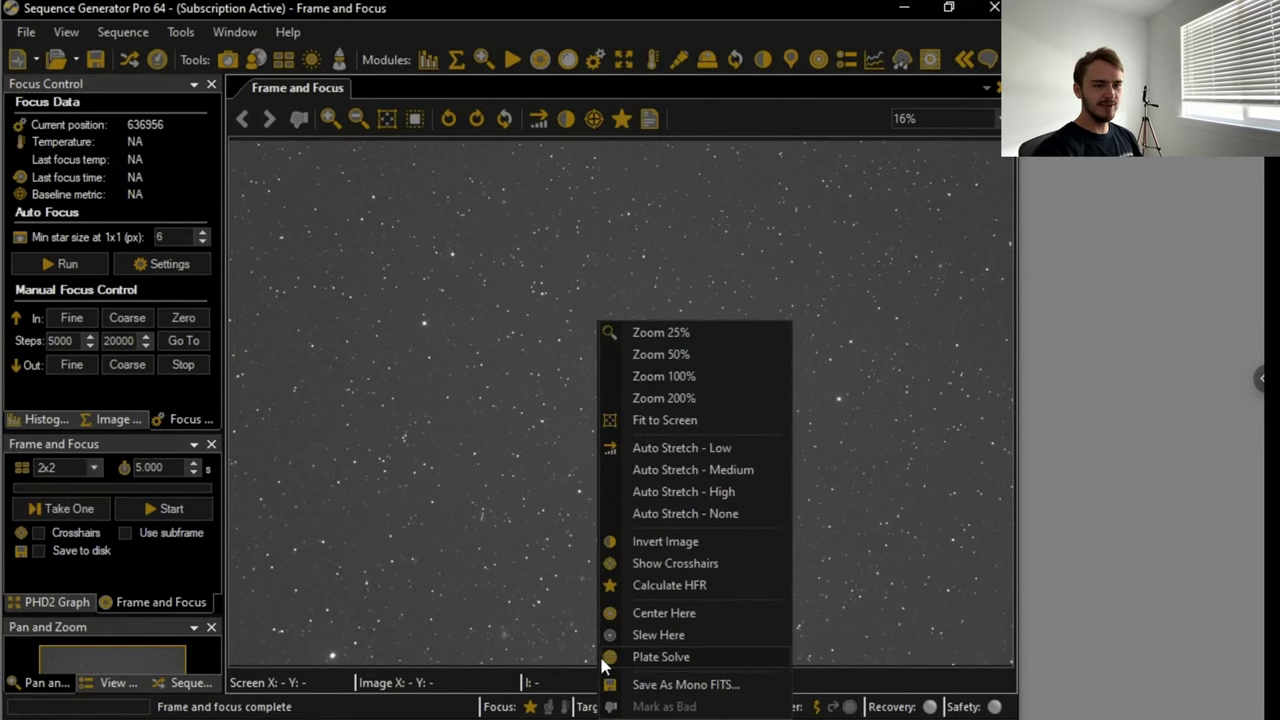
left_click(650, 634)
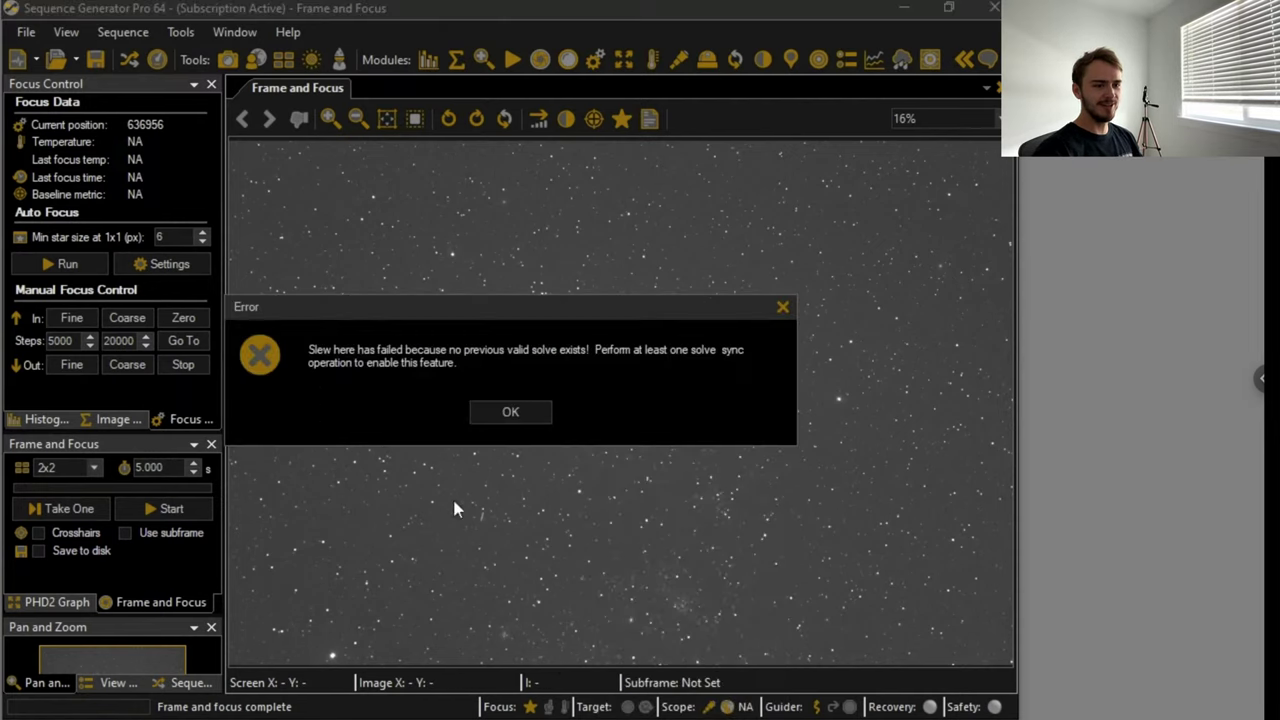
left_click(510, 412)
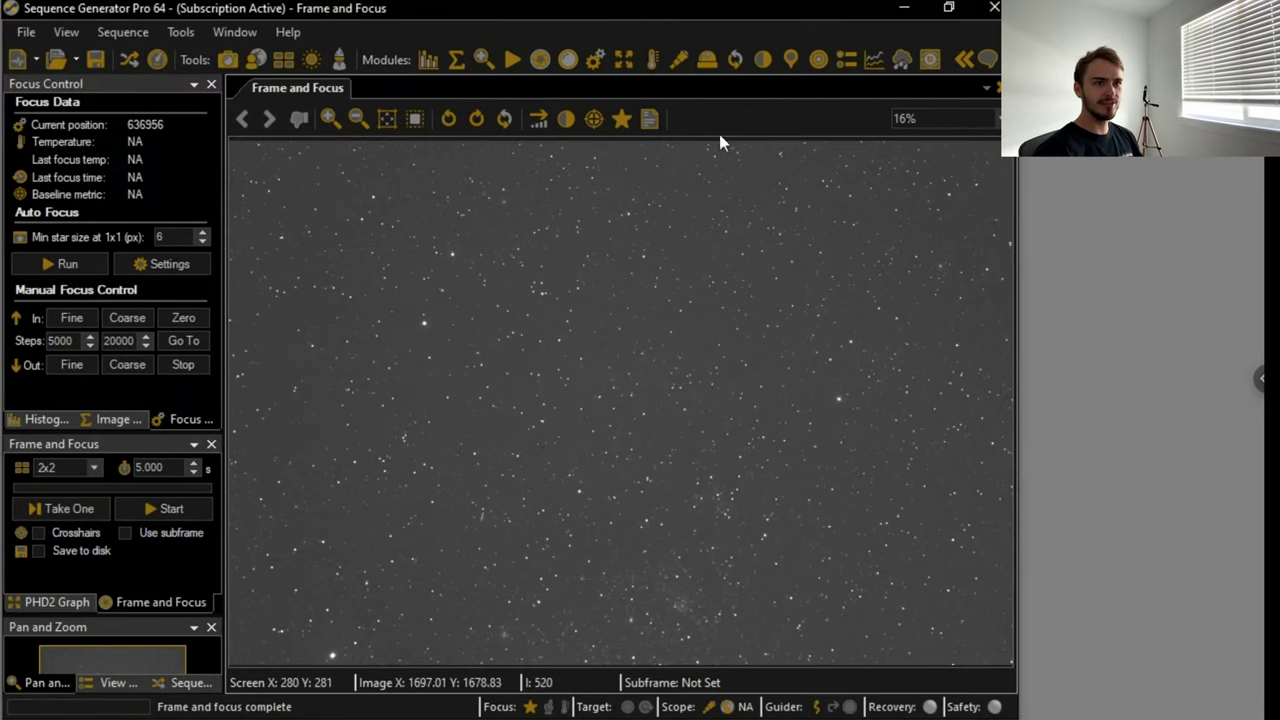
- Run Solve & Sync on the current field to synchronize the telescope, and close the plate solve results
left_click(818, 60)
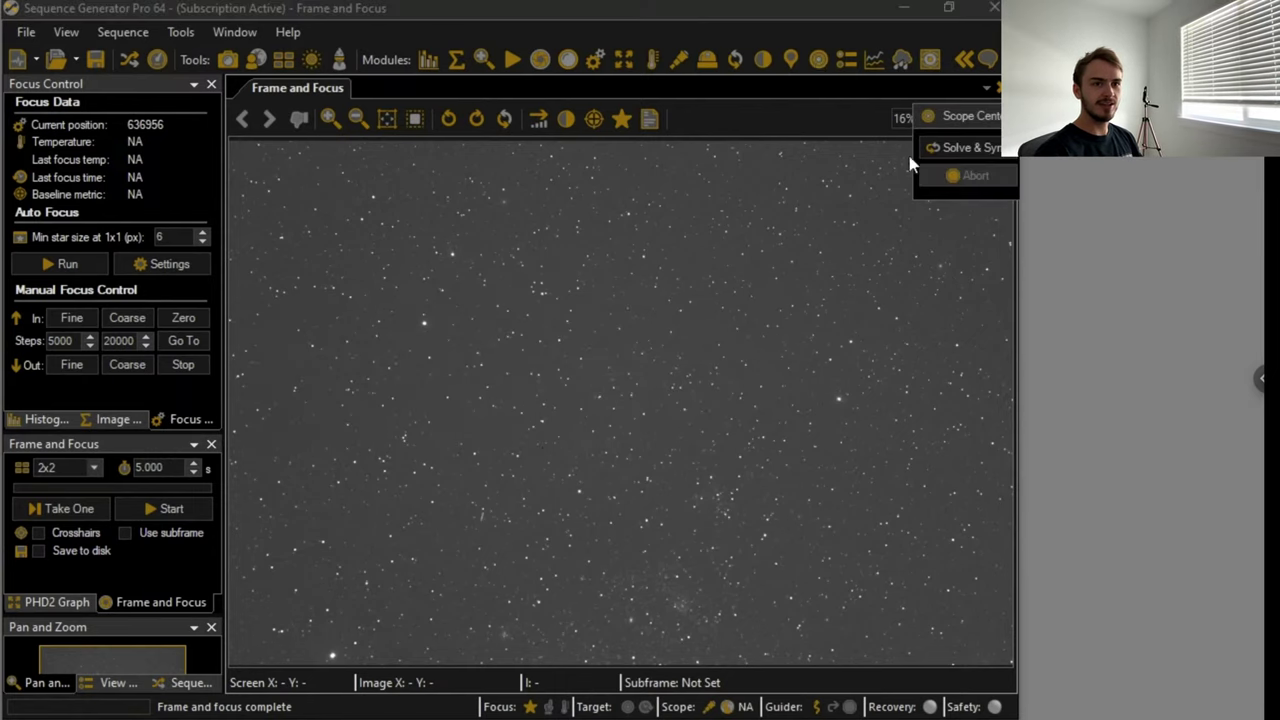
left_click(940, 147)
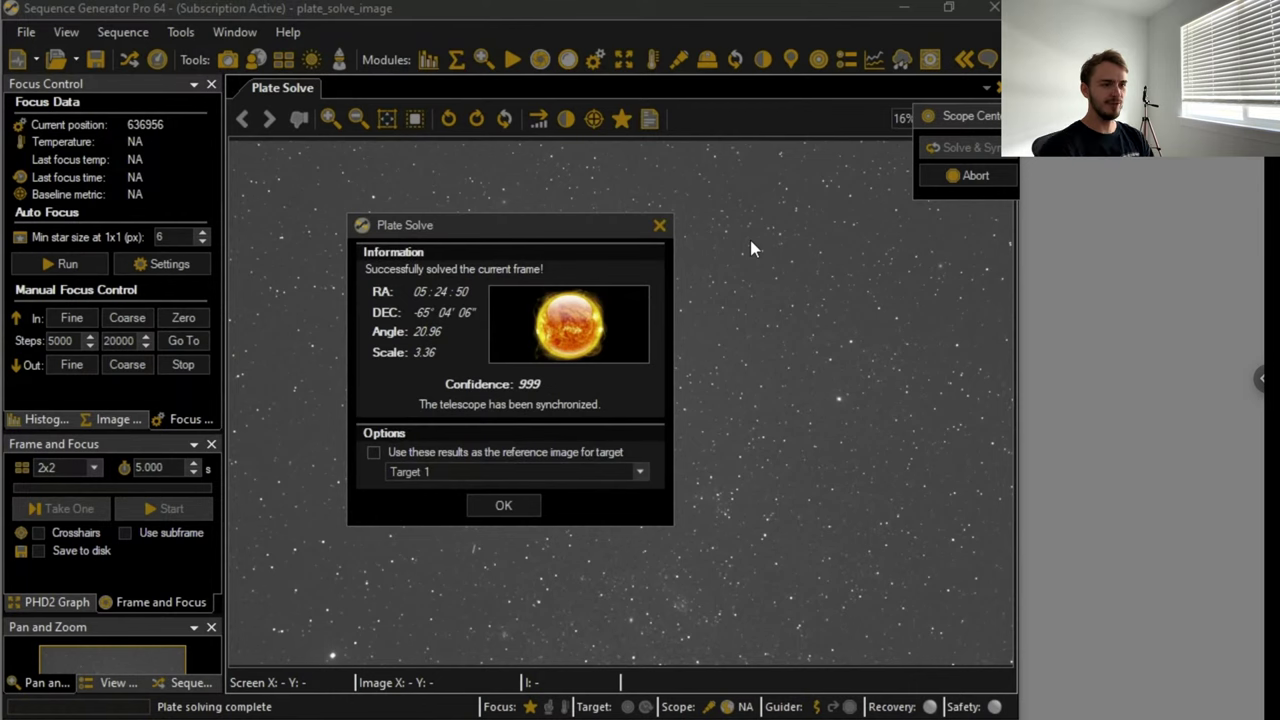
left_click(520, 505)
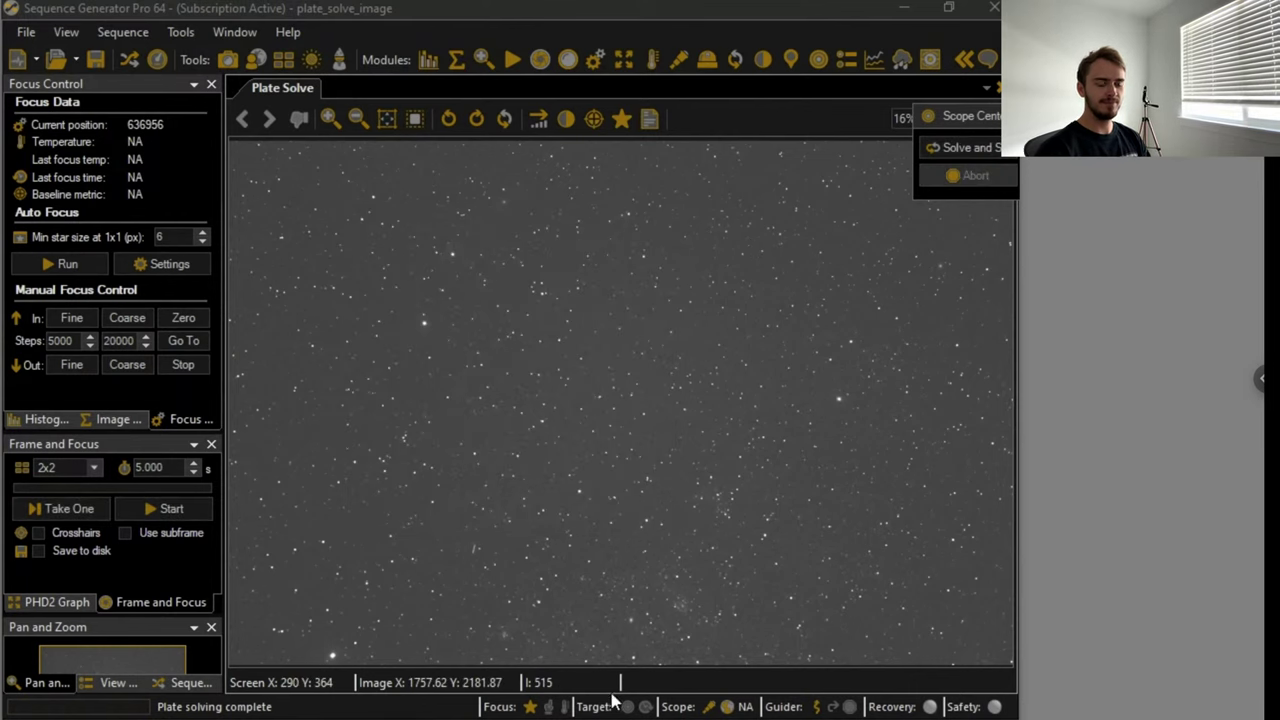
- Switch to Cartes du Ciel to inspect the sky chart around ESO56-115, and dismiss the two monitor calibration reminders
key("alt+Tab")
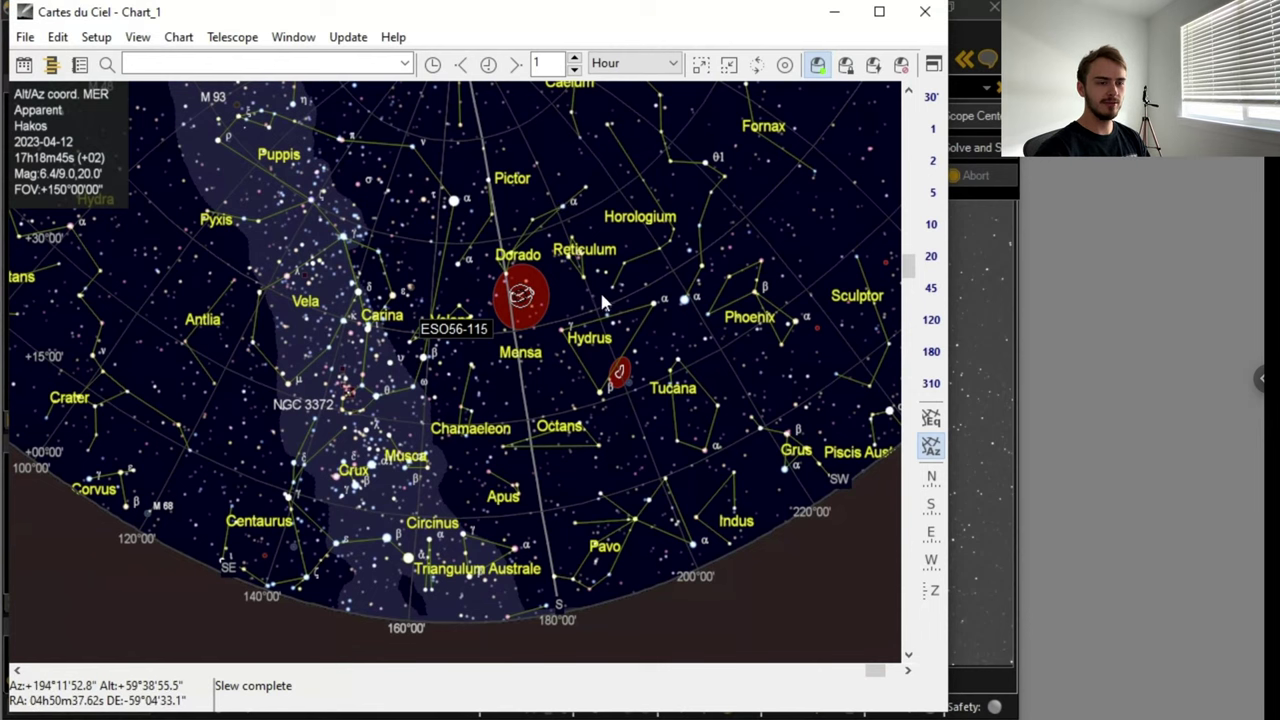
scroll(570, 278, "up", 1)
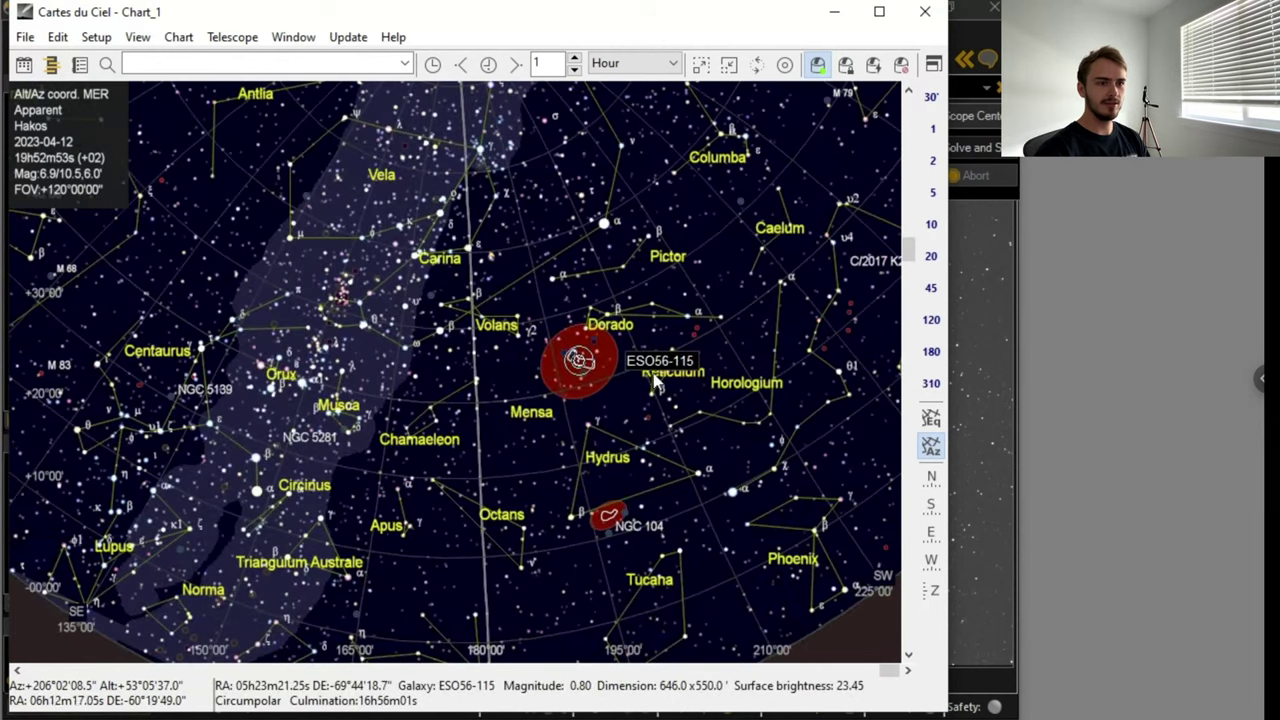
scroll(650, 377, "up", 1)
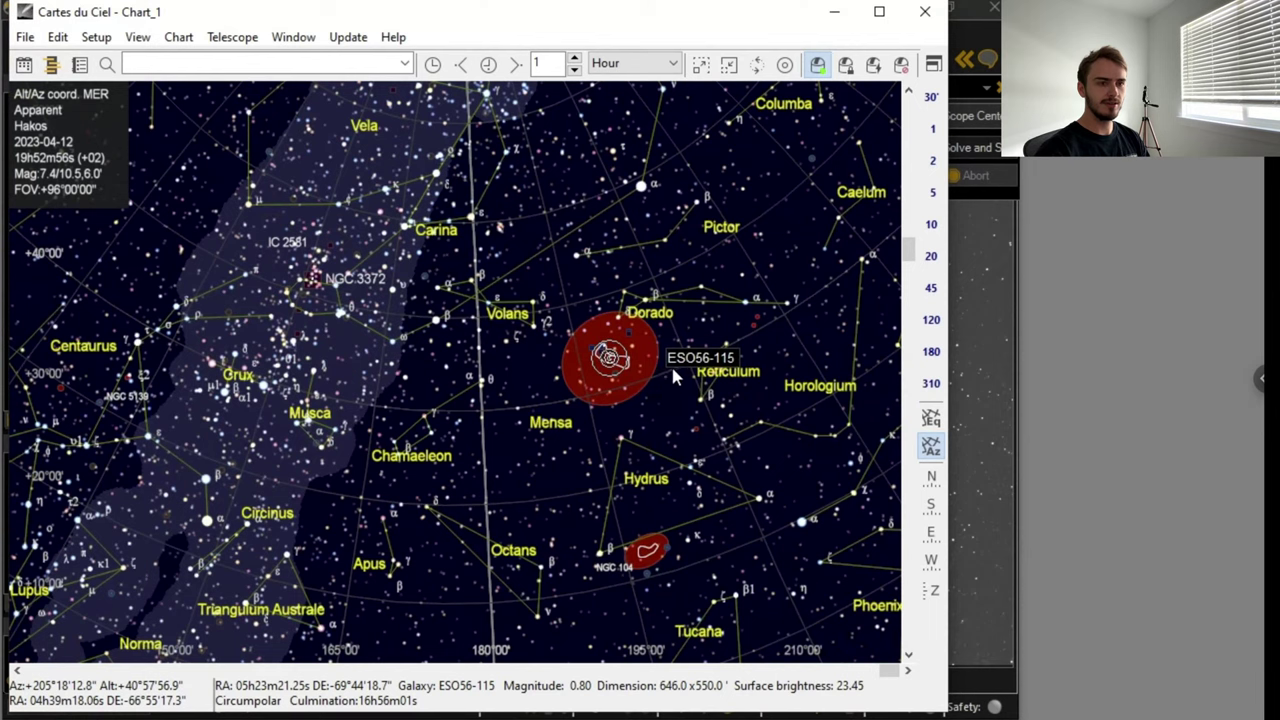
scroll(675, 378, "up", 3)
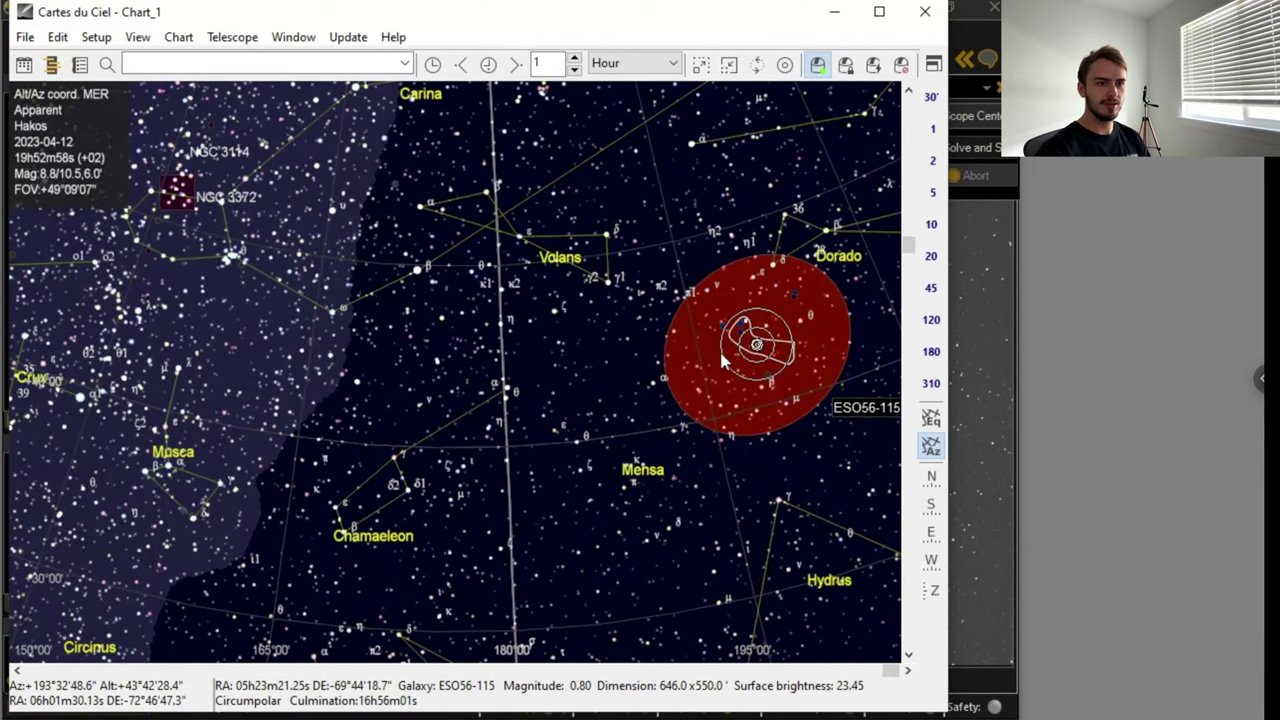
scroll(770, 368, "up", 3)
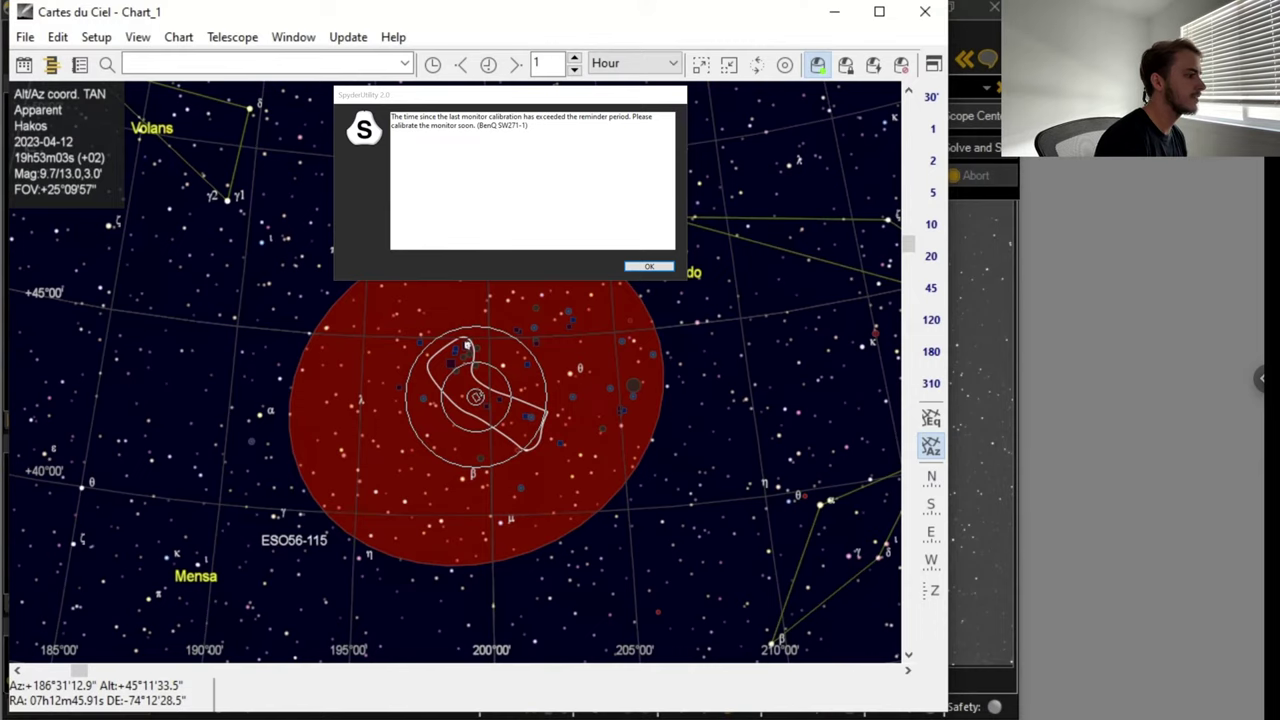
left_click(647, 266)
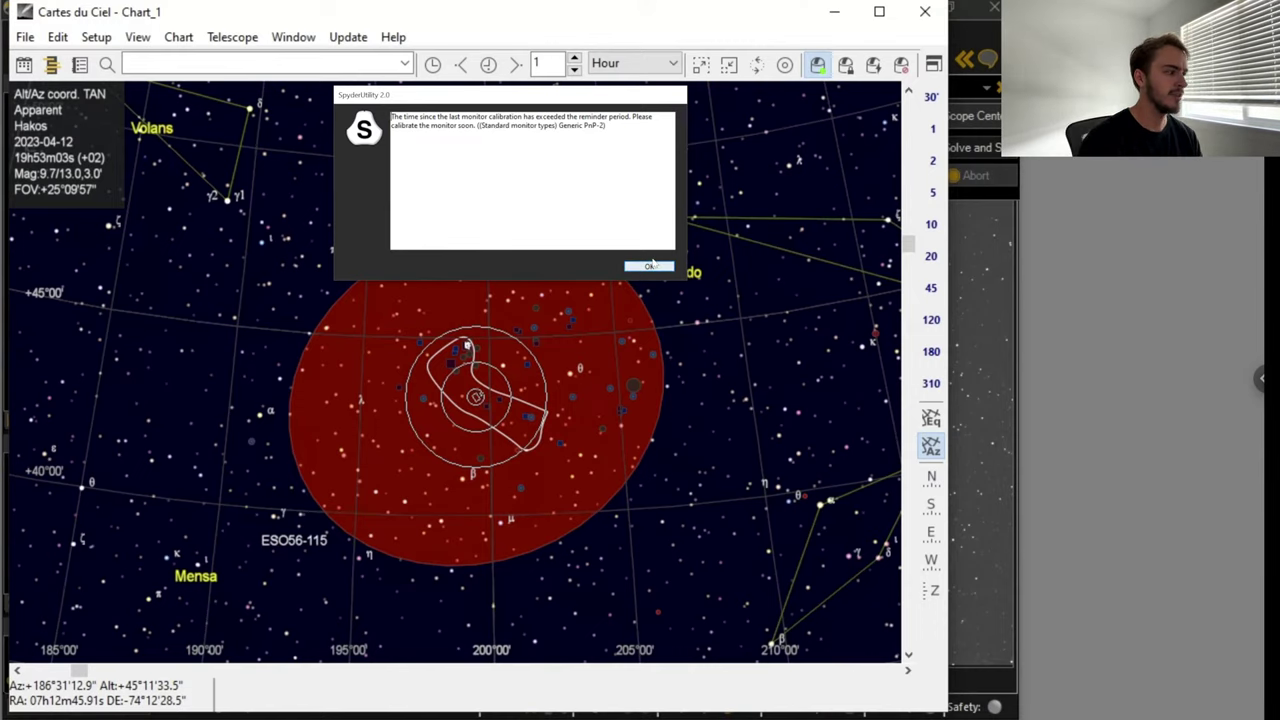
left_click(652, 266)
- Search the chart for ngc 2070 and slew the telescope to it
left_click(210, 68)
type("ngc 2070")
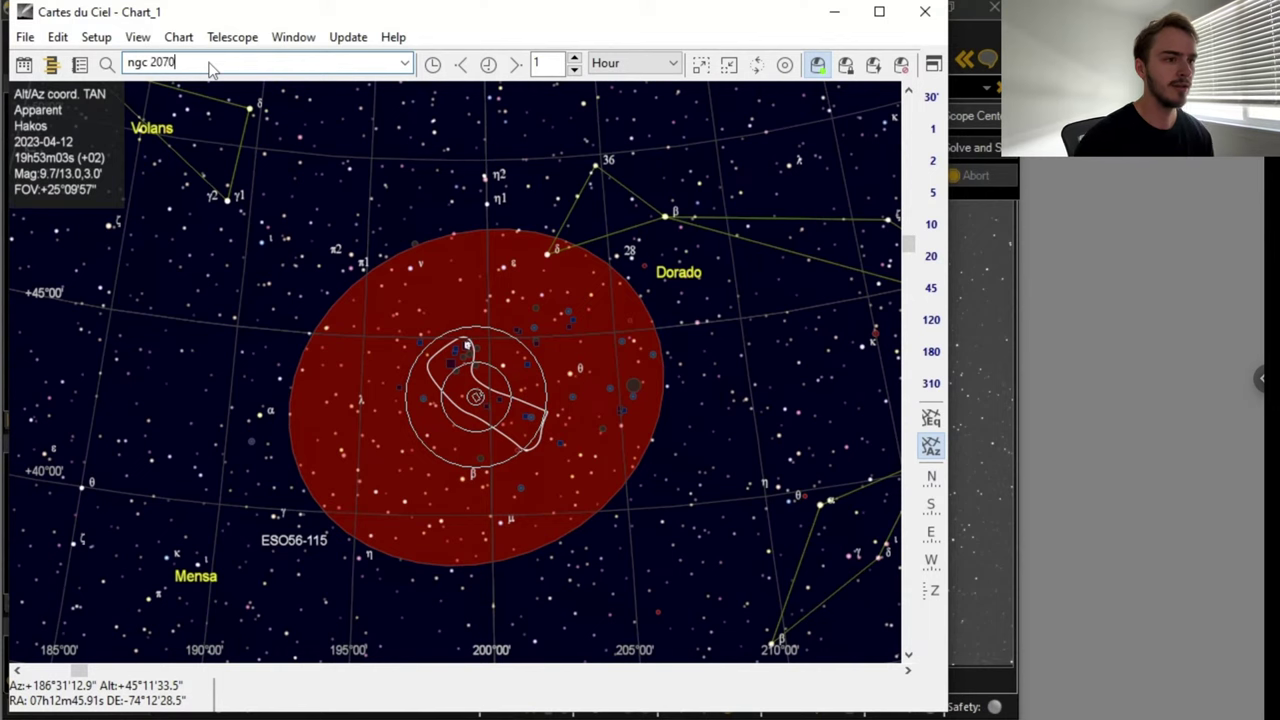
key("Return")
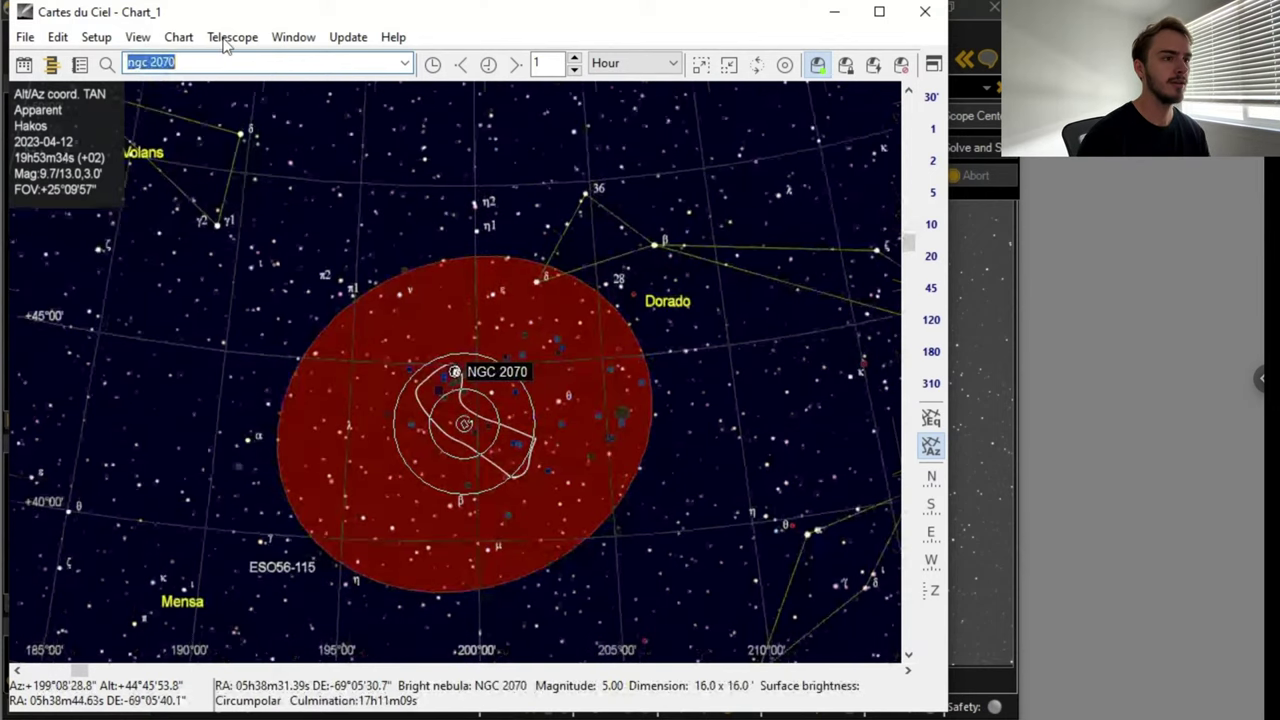
left_click(228, 40)
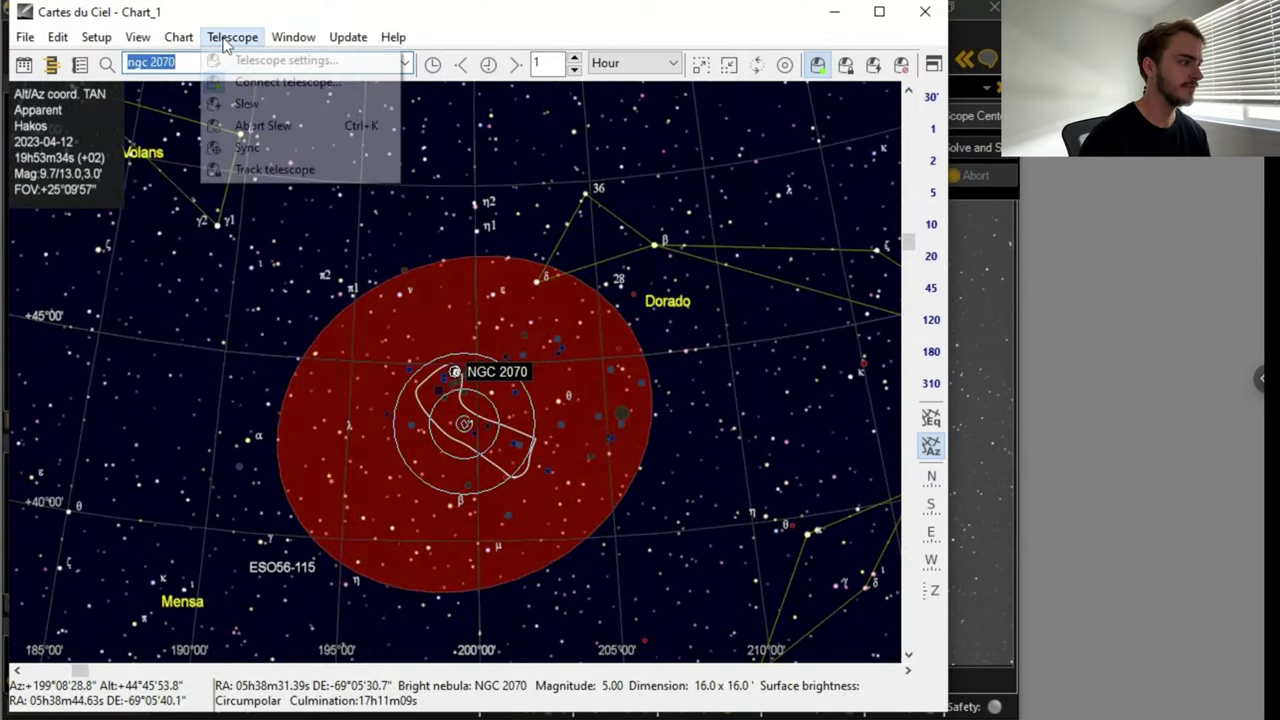
left_click(250, 106)
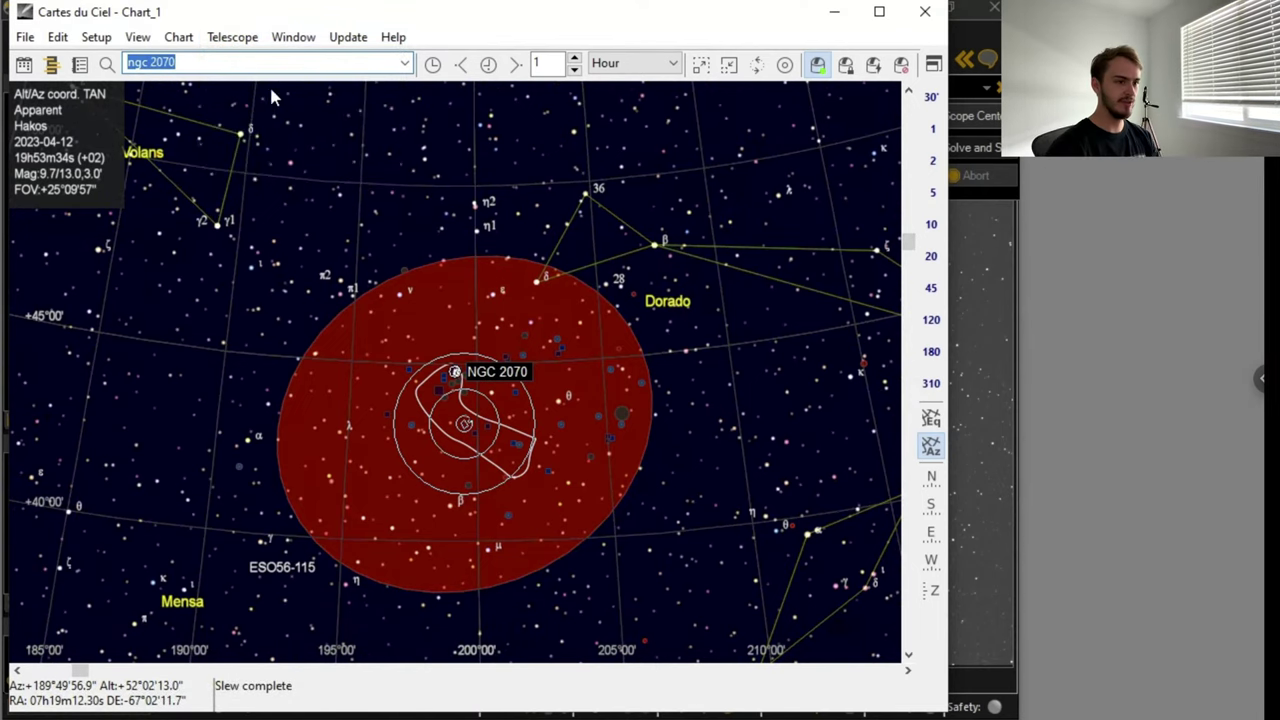
- Return to Sequence Generator Pro, slew the telescope to a point near the lower-right corner of the preview frame, and capture a new frame
left_click(977, 309)
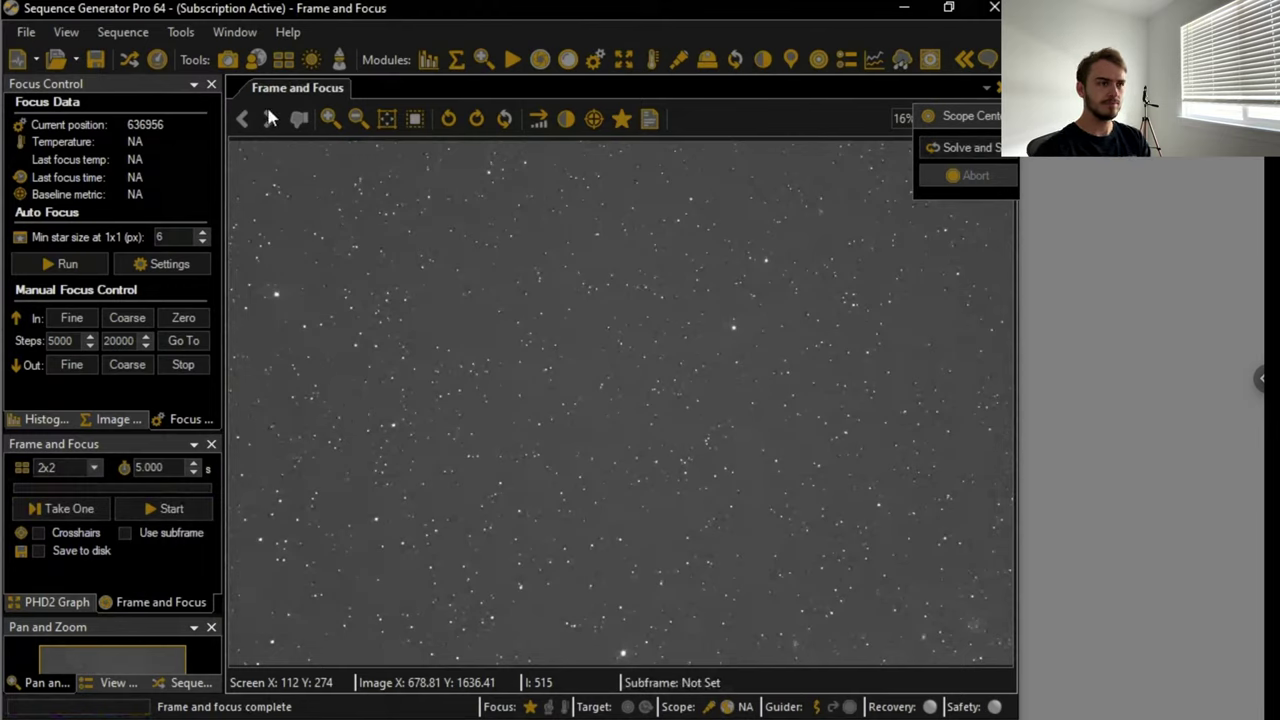
left_click(182, 33)
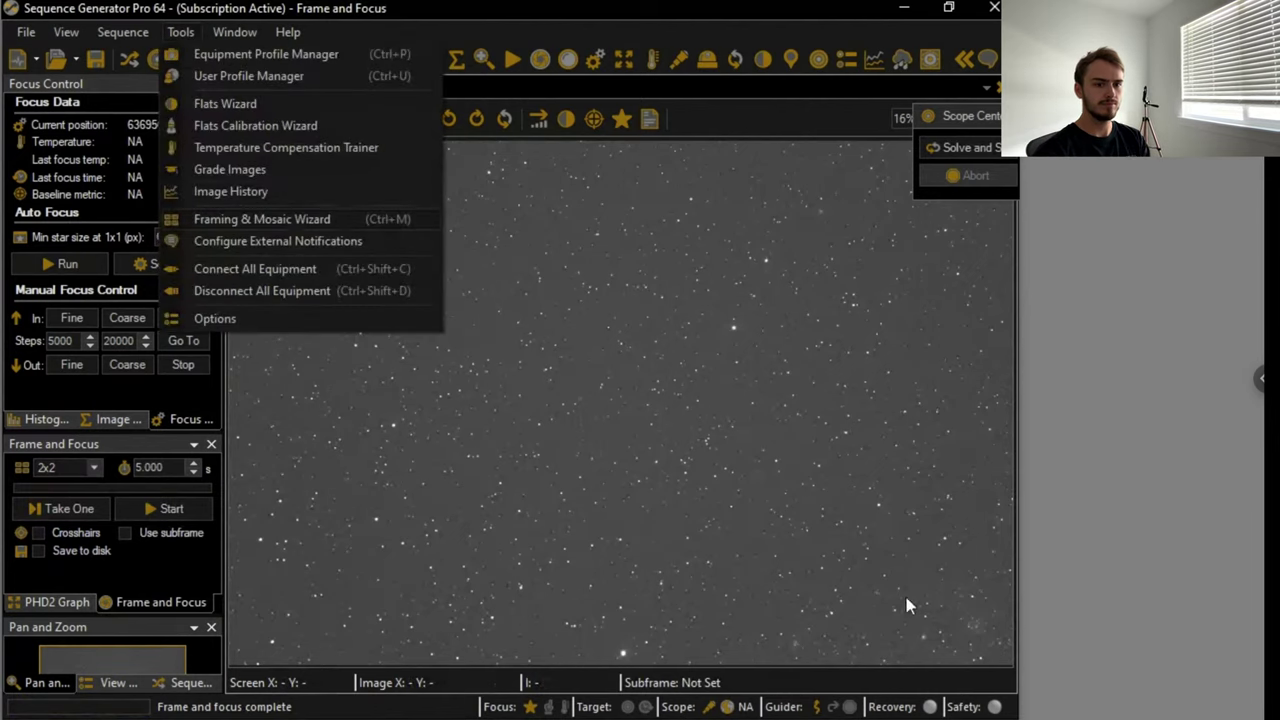
right_click(985, 652)
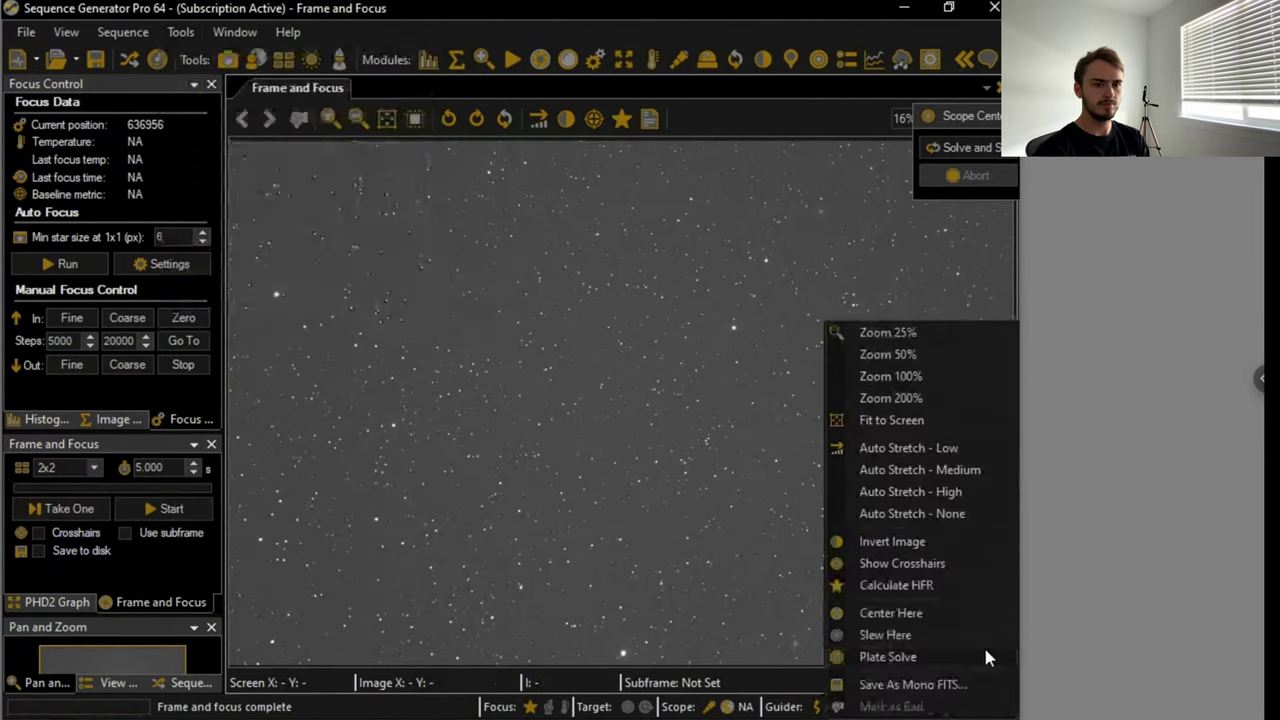
left_click(931, 637)
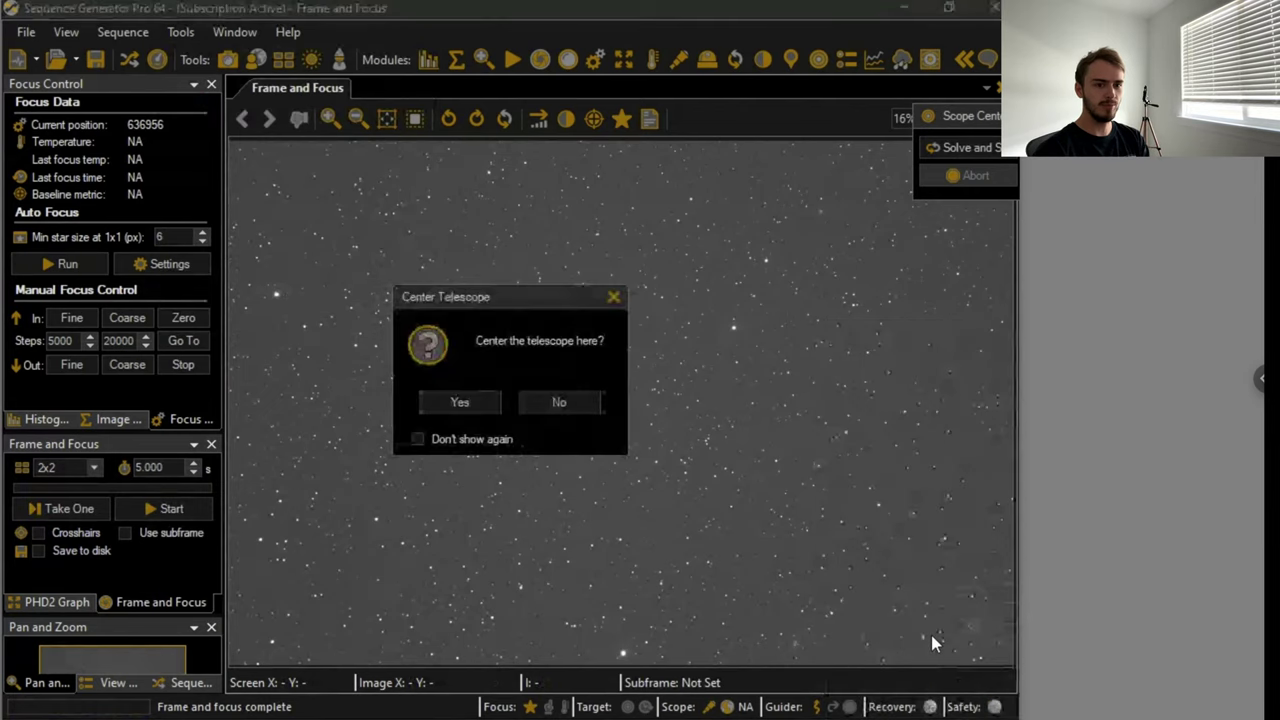
left_click(458, 403)
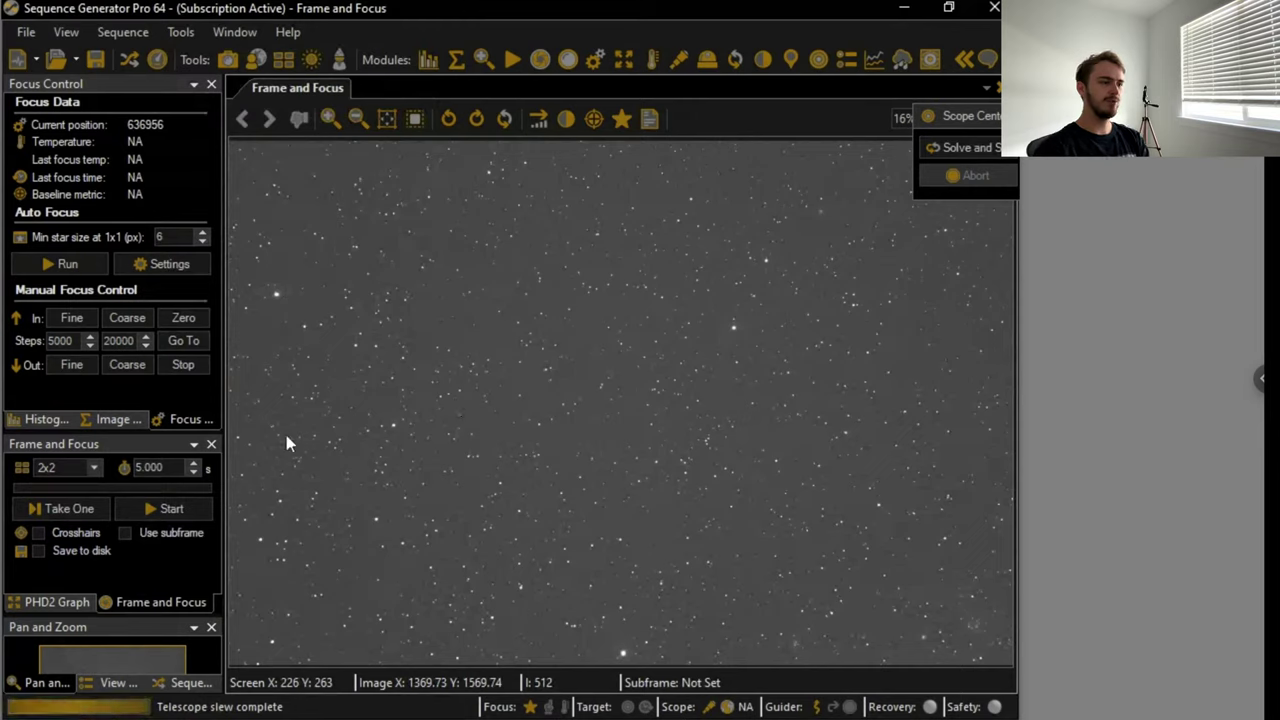
left_click(84, 504)
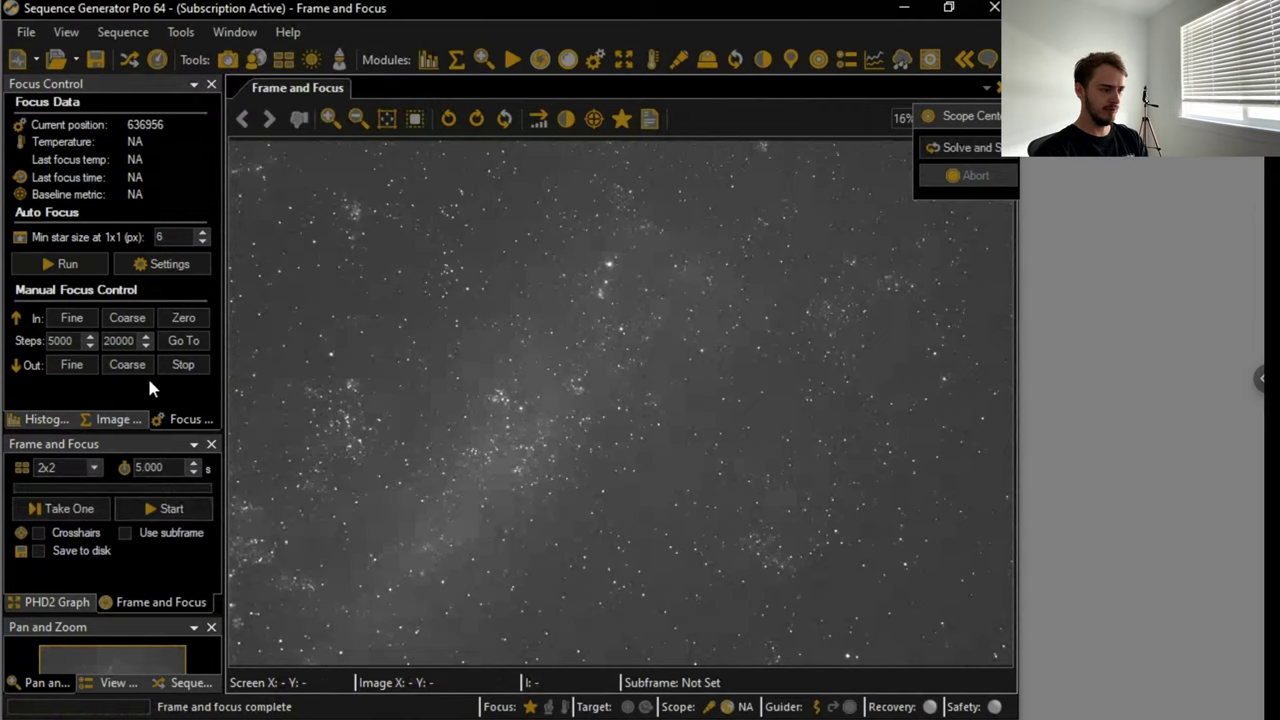
- Start an auto focus run from position 636956 and move its progress window aside
left_click(52, 266)
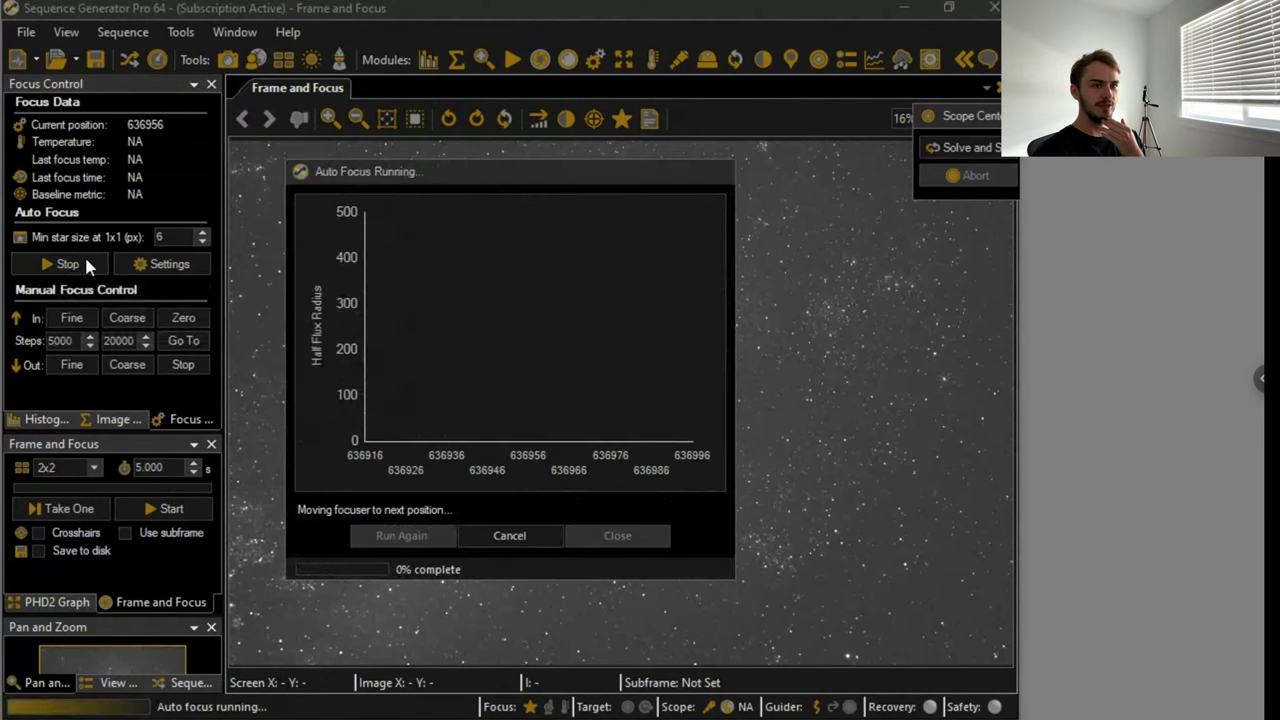
left_click_drag(396, 180, 962, 151)
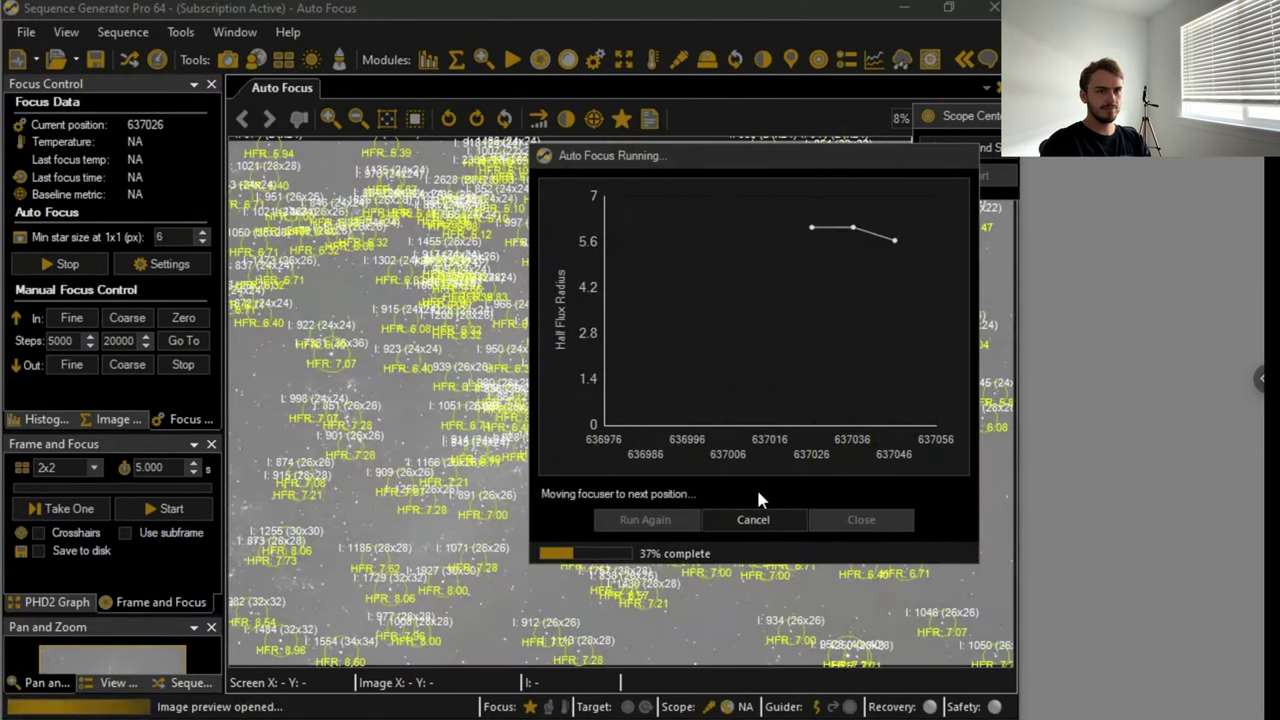
- Abort the running auto focus session, and set the auto focus binning to 2x2 and step size to 1600
left_click(755, 522)
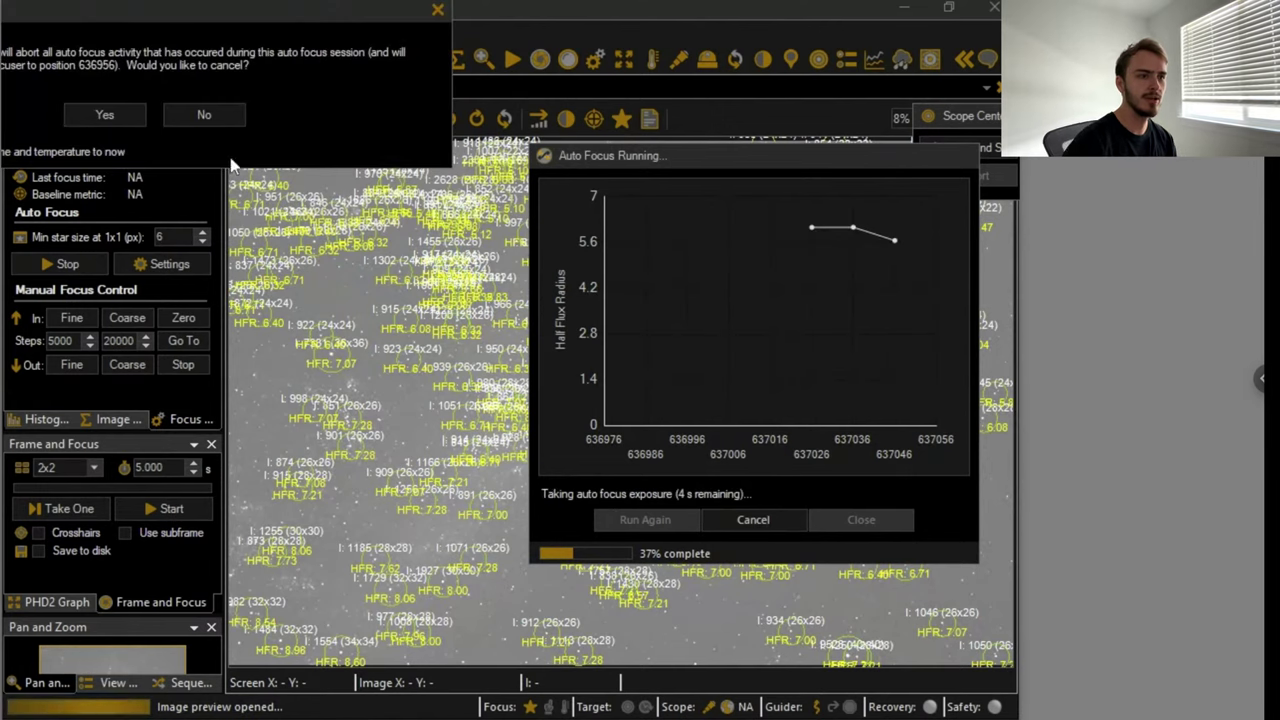
left_click(106, 116)
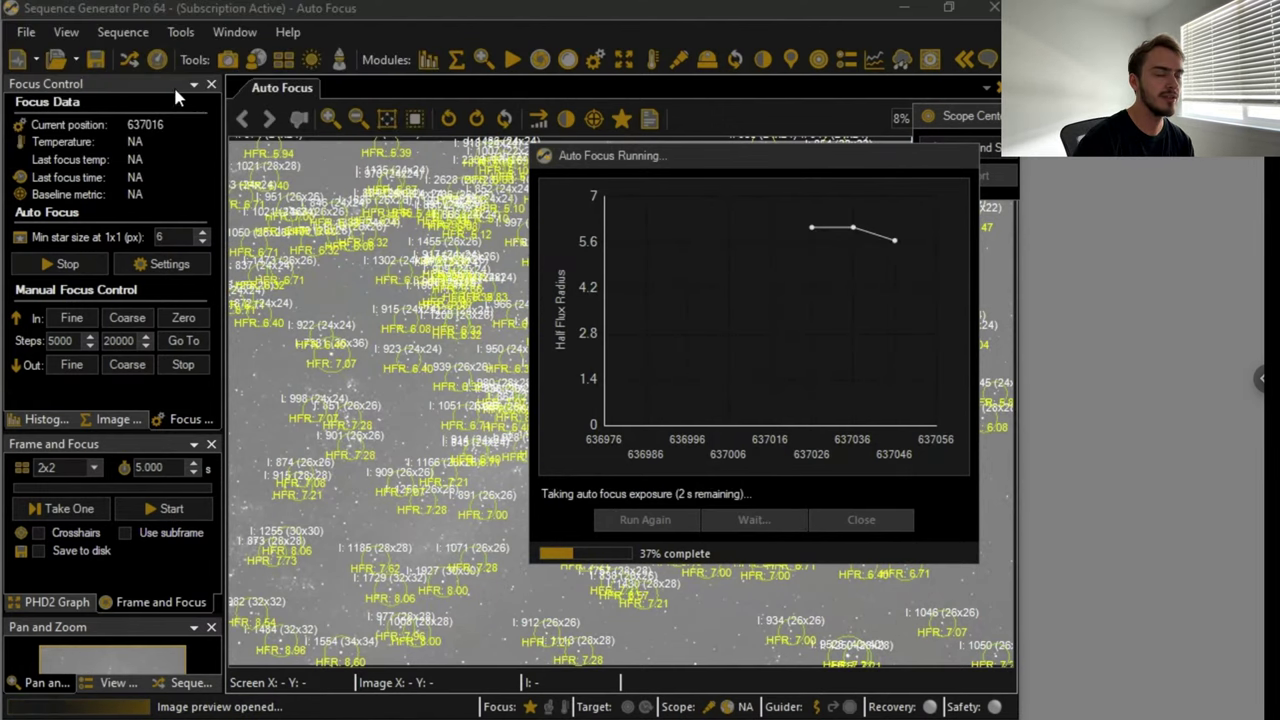
left_click(157, 61)
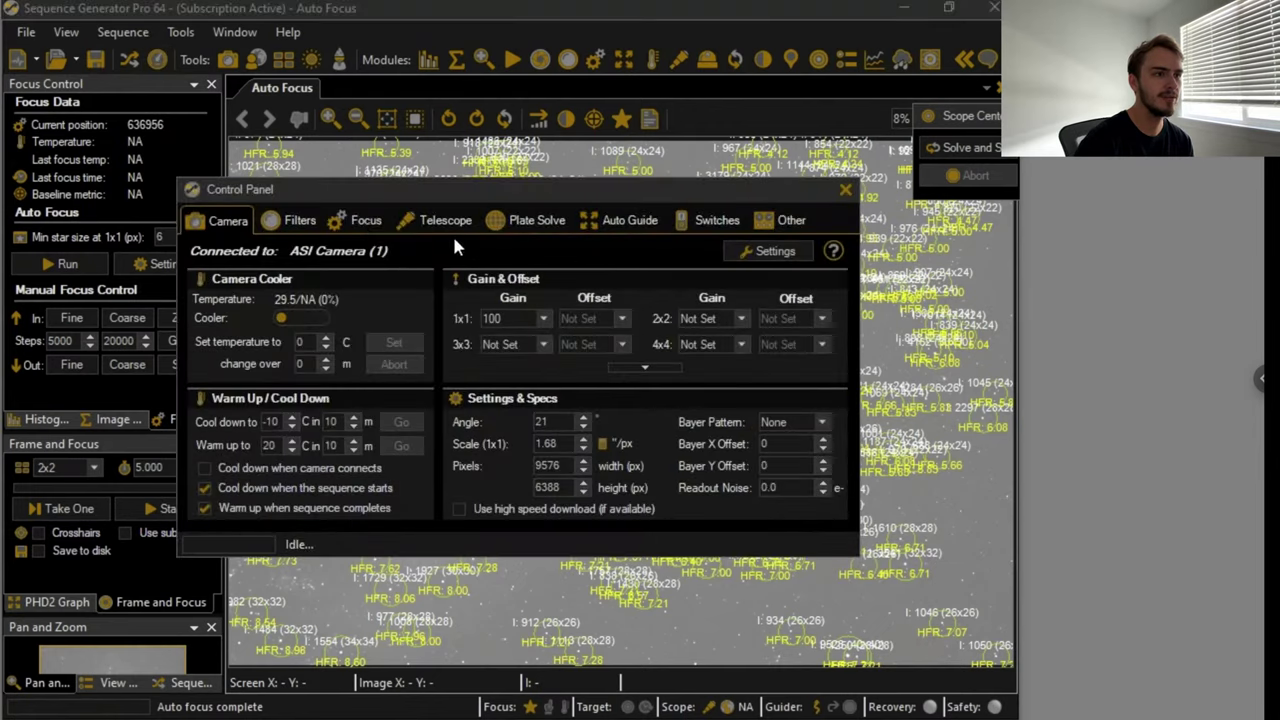
left_click(503, 224)
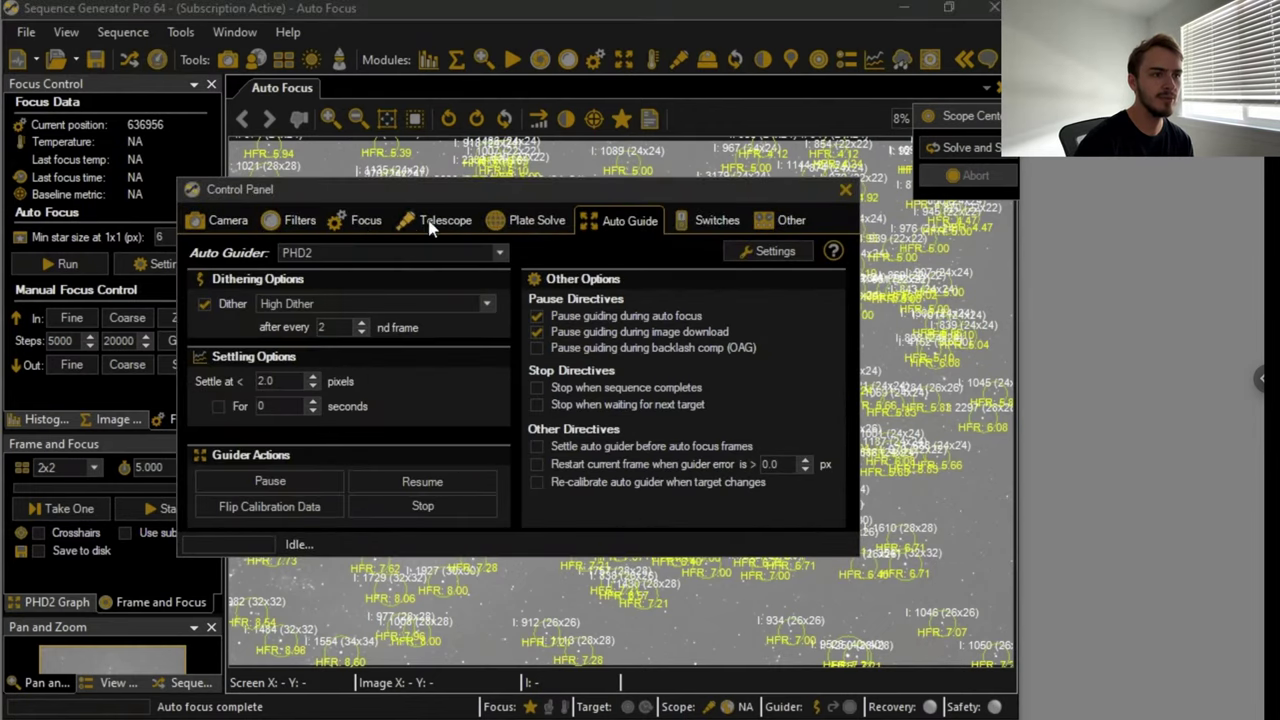
left_click(355, 226)
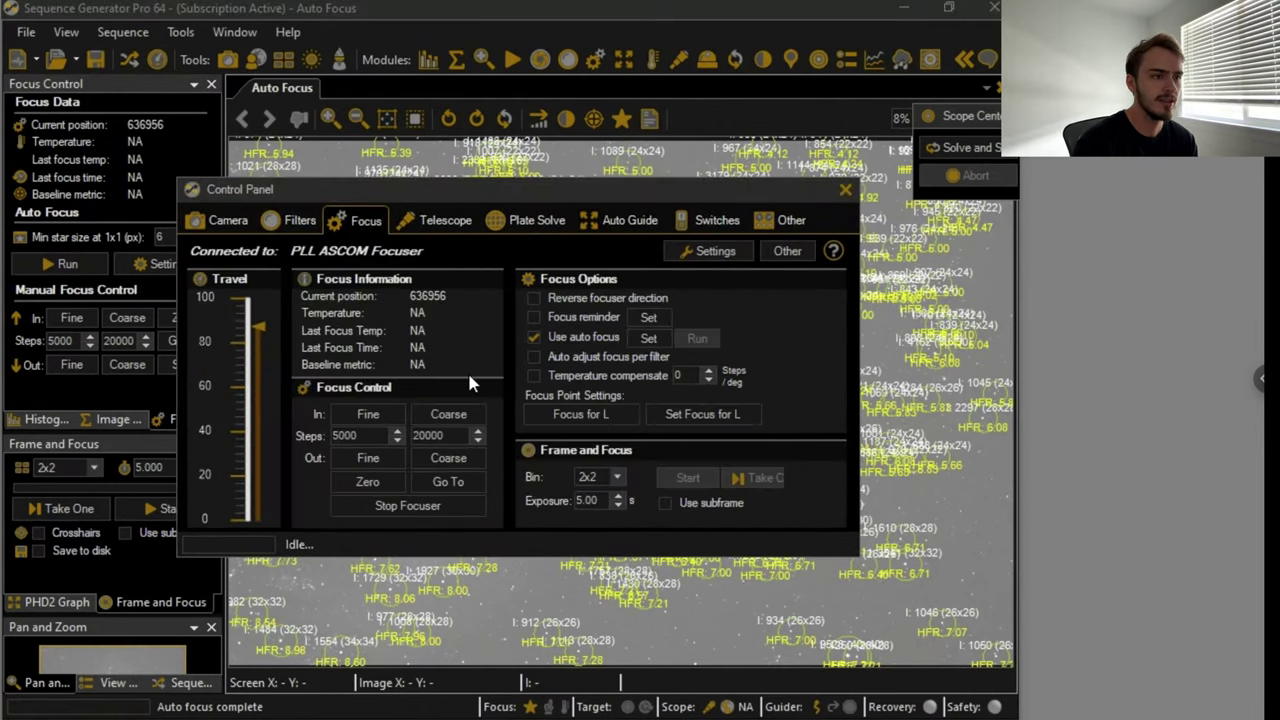
left_click(649, 339)
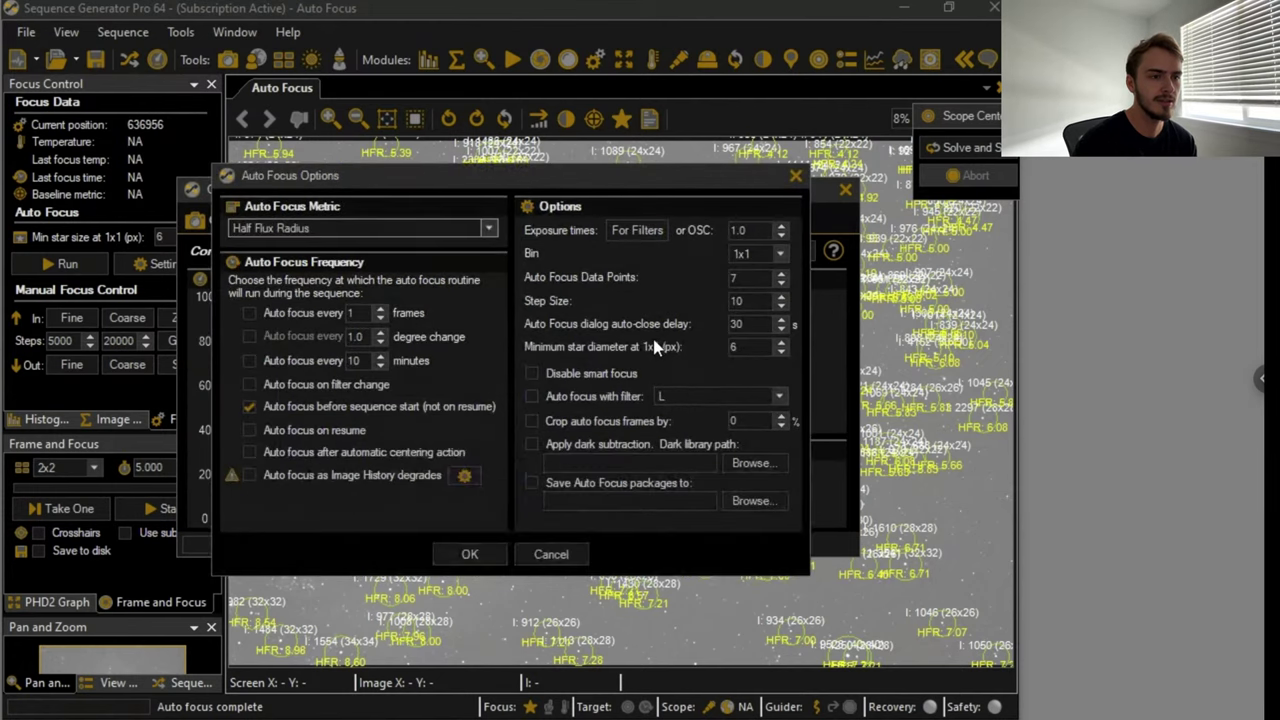
left_click(781, 253)
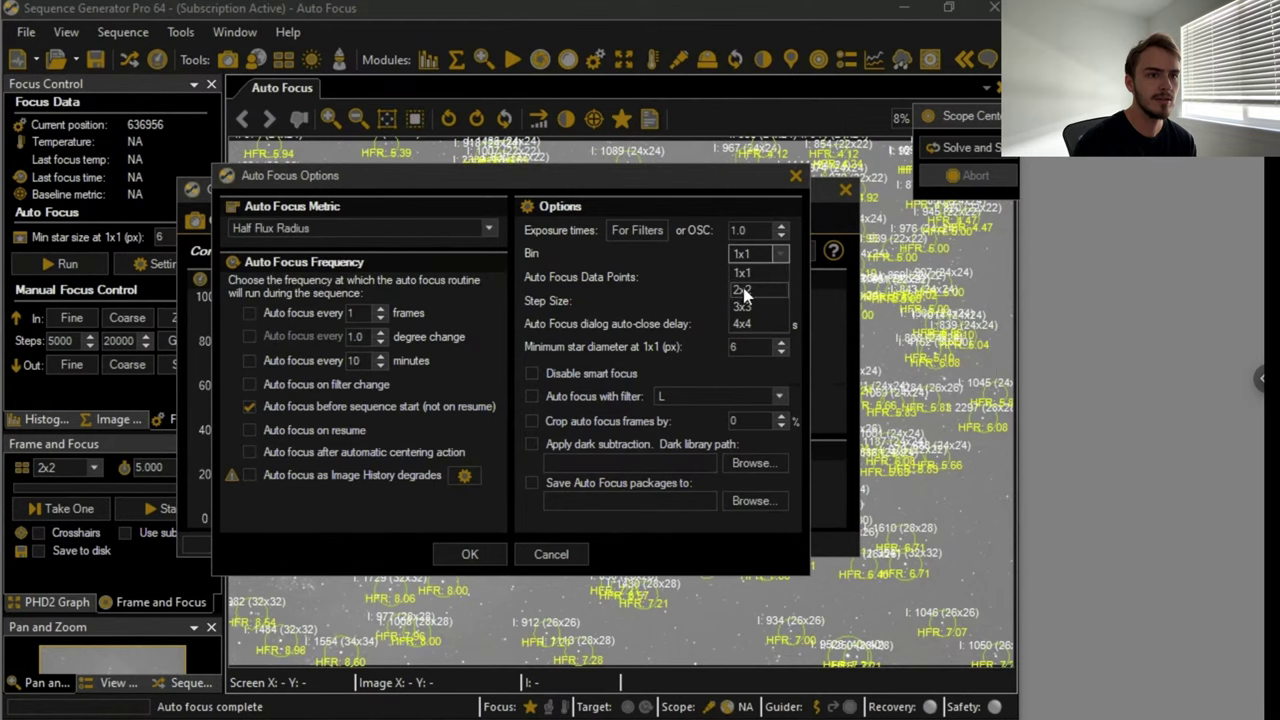
left_click(743, 292)
double_click(752, 300)
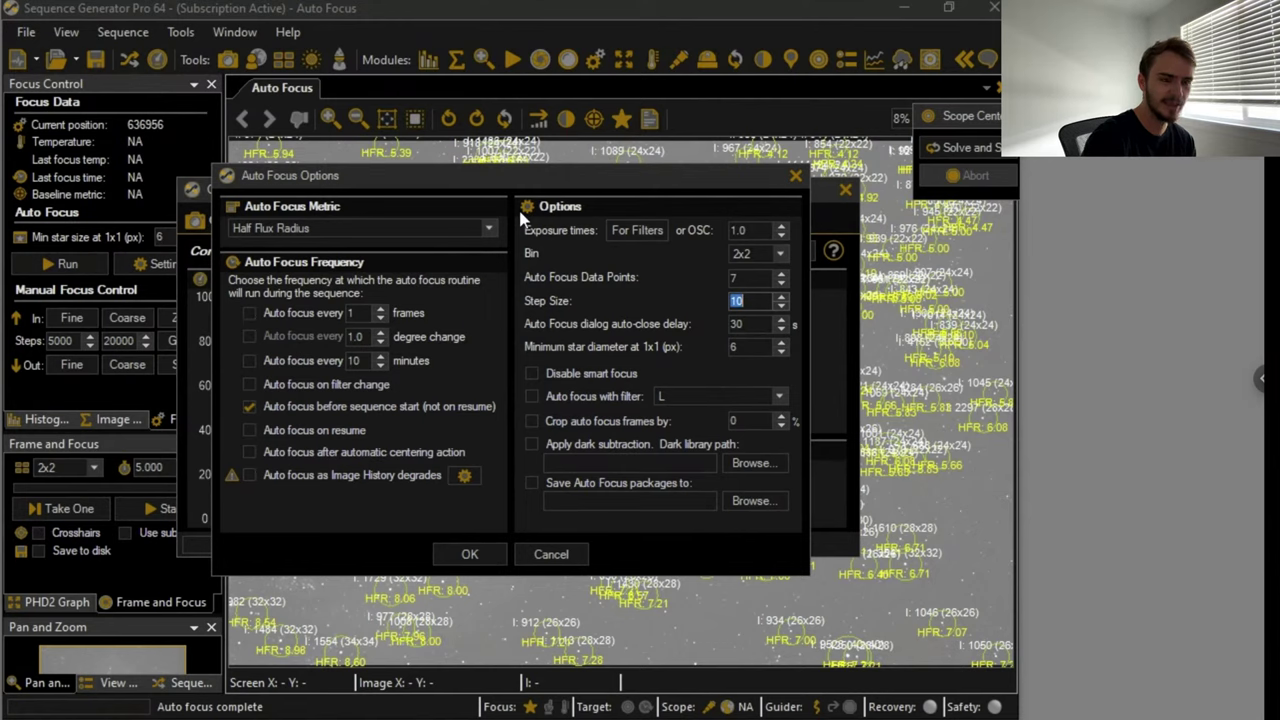
type("1600")
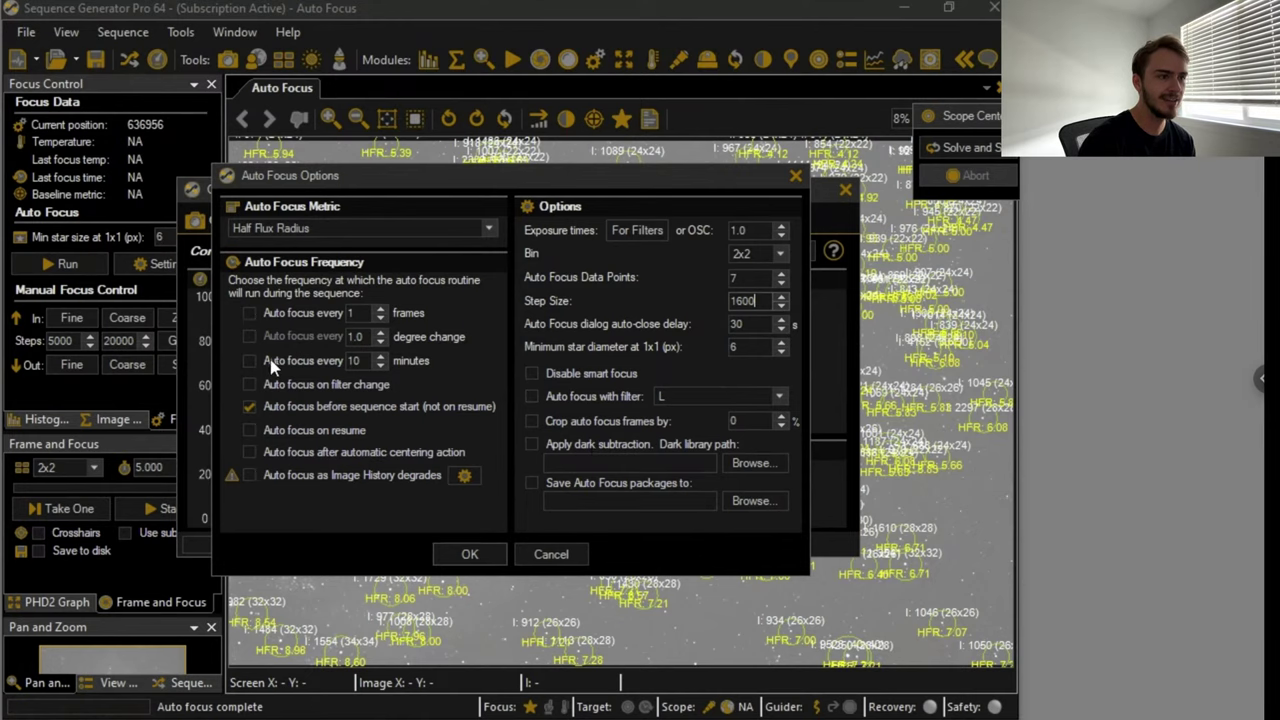
- Schedule auto focus every 45 minutes and on filter change, and accept the options and close the Control Panel
left_click(300, 362)
double_click(355, 362)
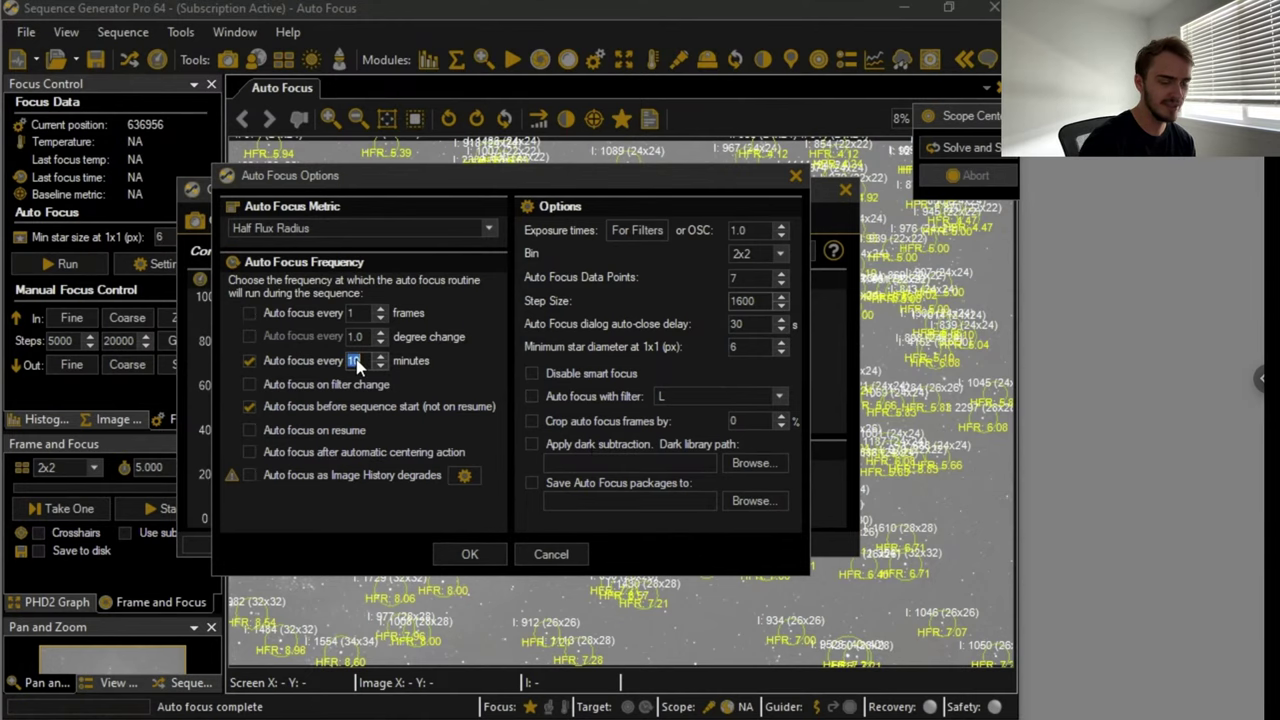
type("45")
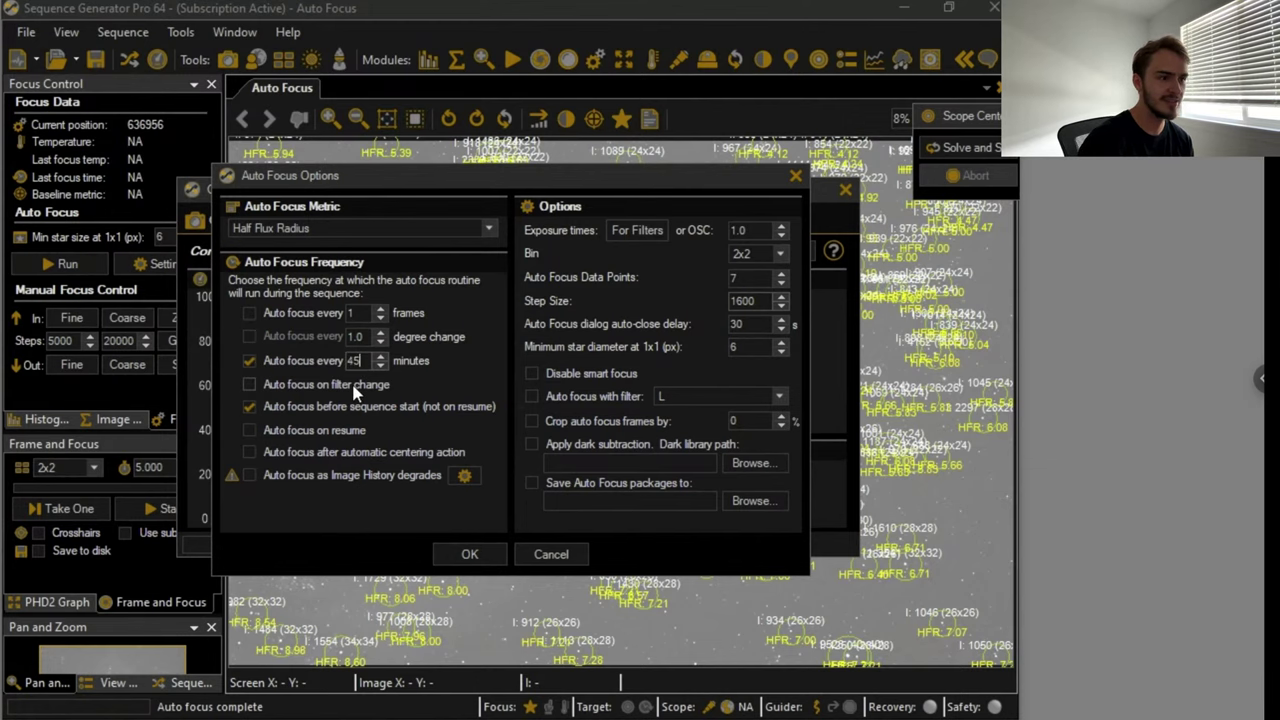
left_click(358, 386)
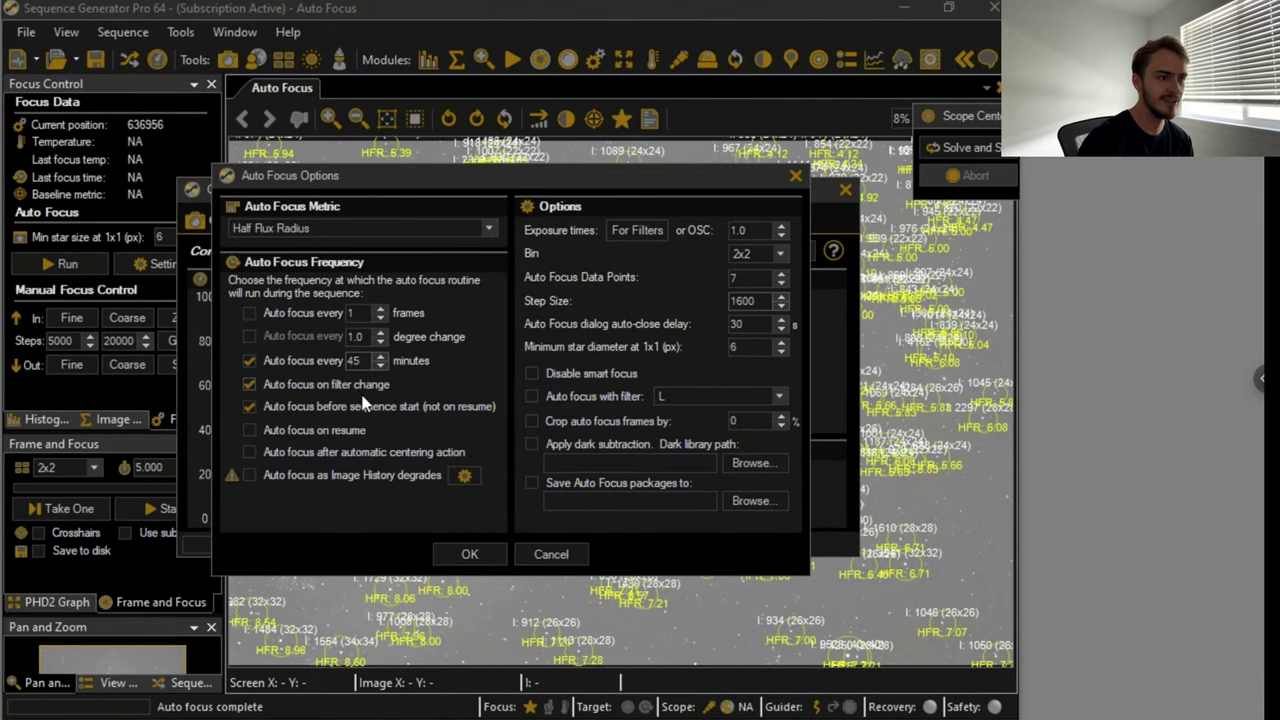
left_click(467, 556)
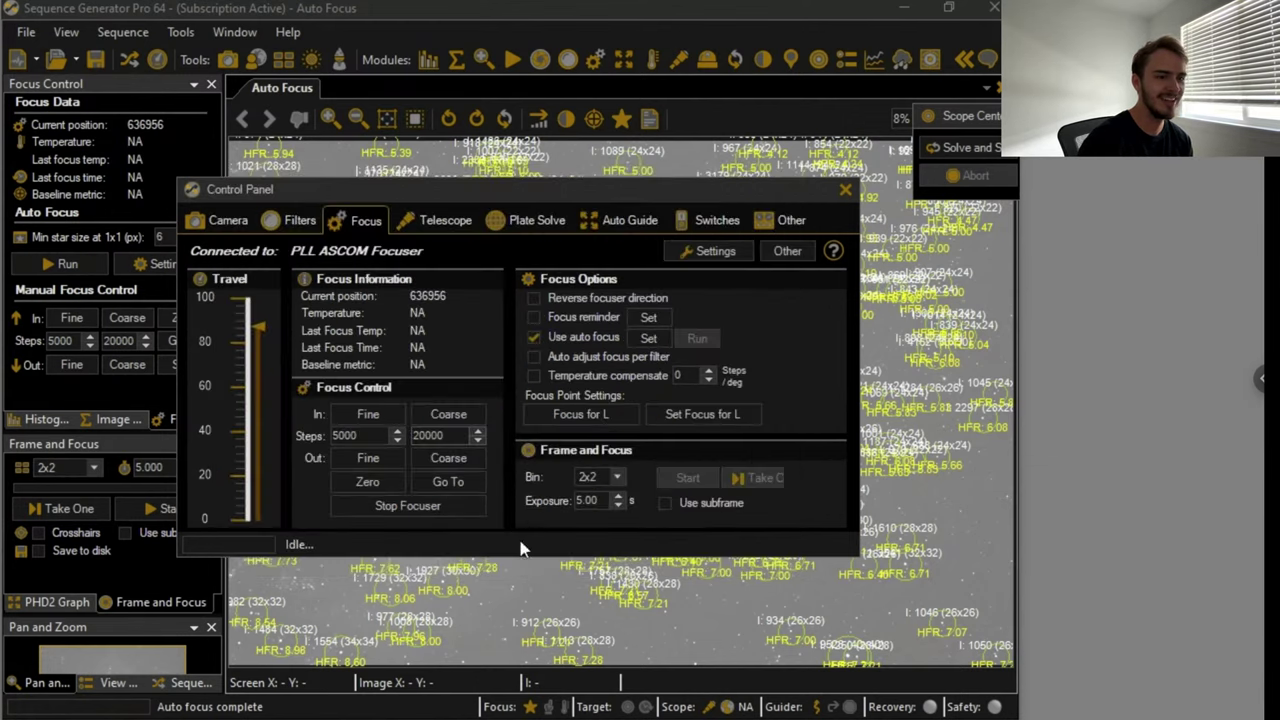
left_click(845, 191)
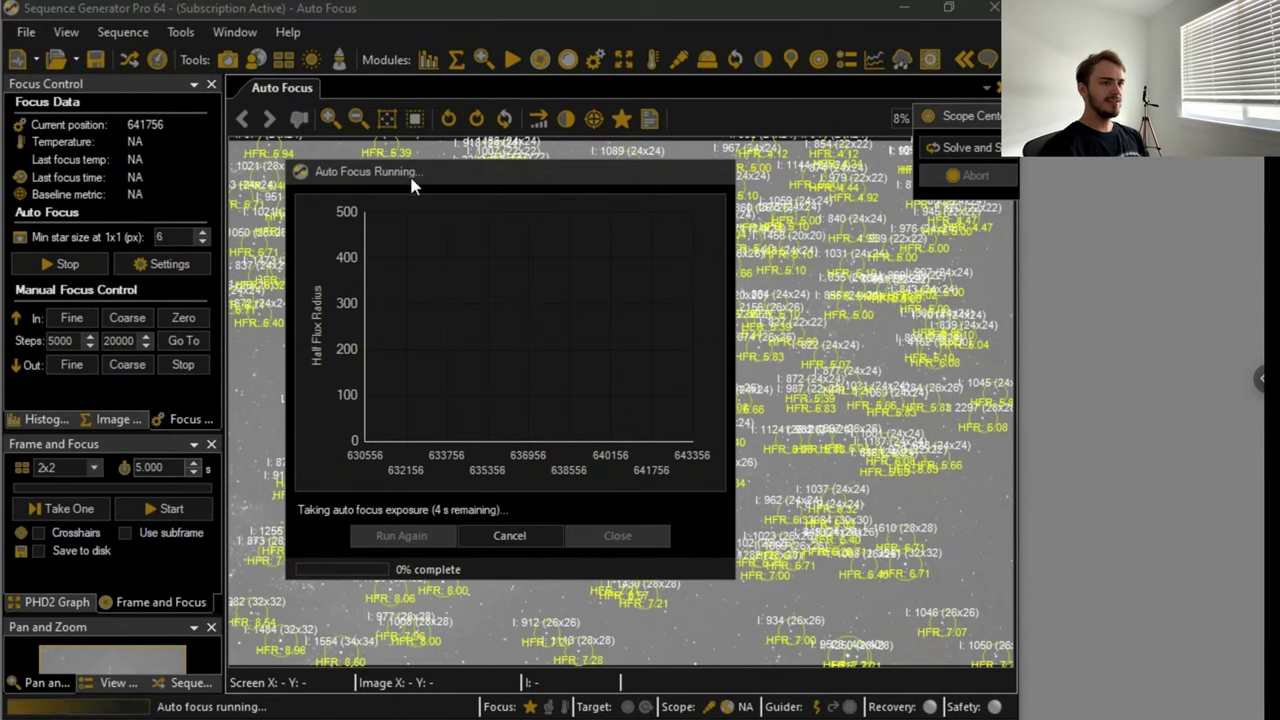
- Run auto focus with its progress window moved aside, and end the run once the curve is plotted
left_click_drag(330, 170, 42, 134)
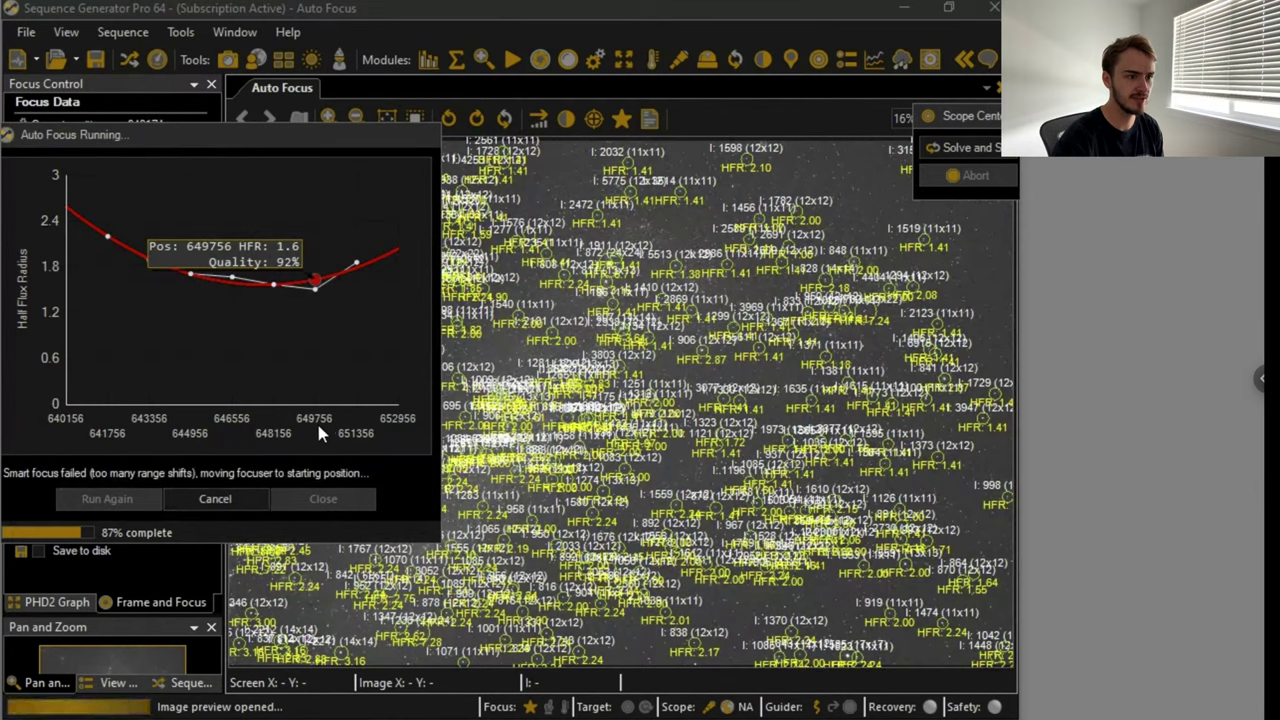
left_click(230, 497)
left_click(516, 414)
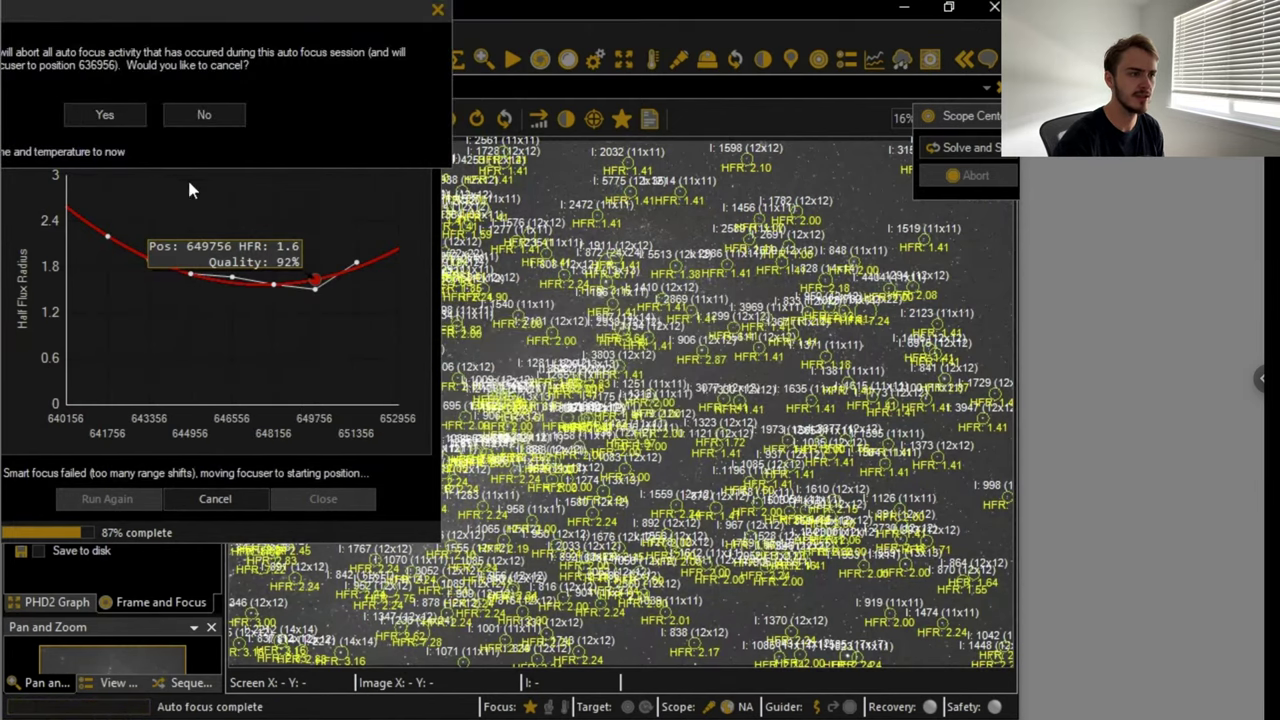
left_click(193, 118)
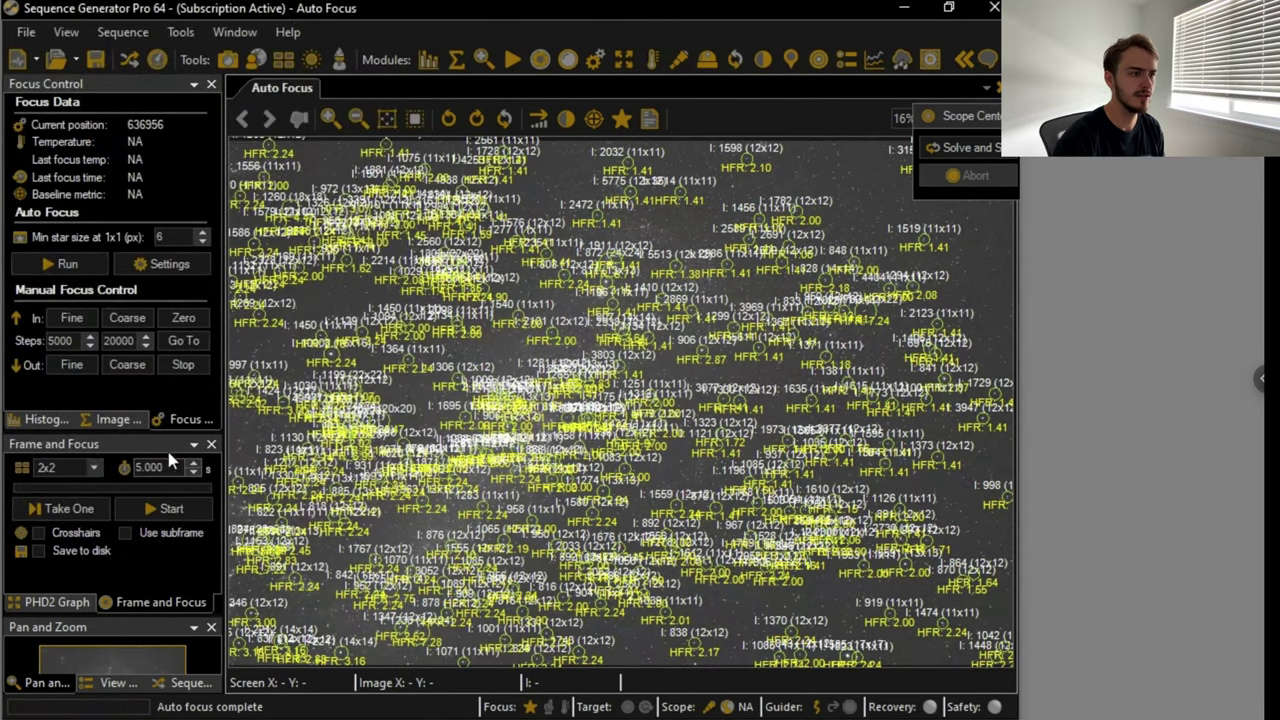
- Move the focuser to position 649756
left_click(183, 342)
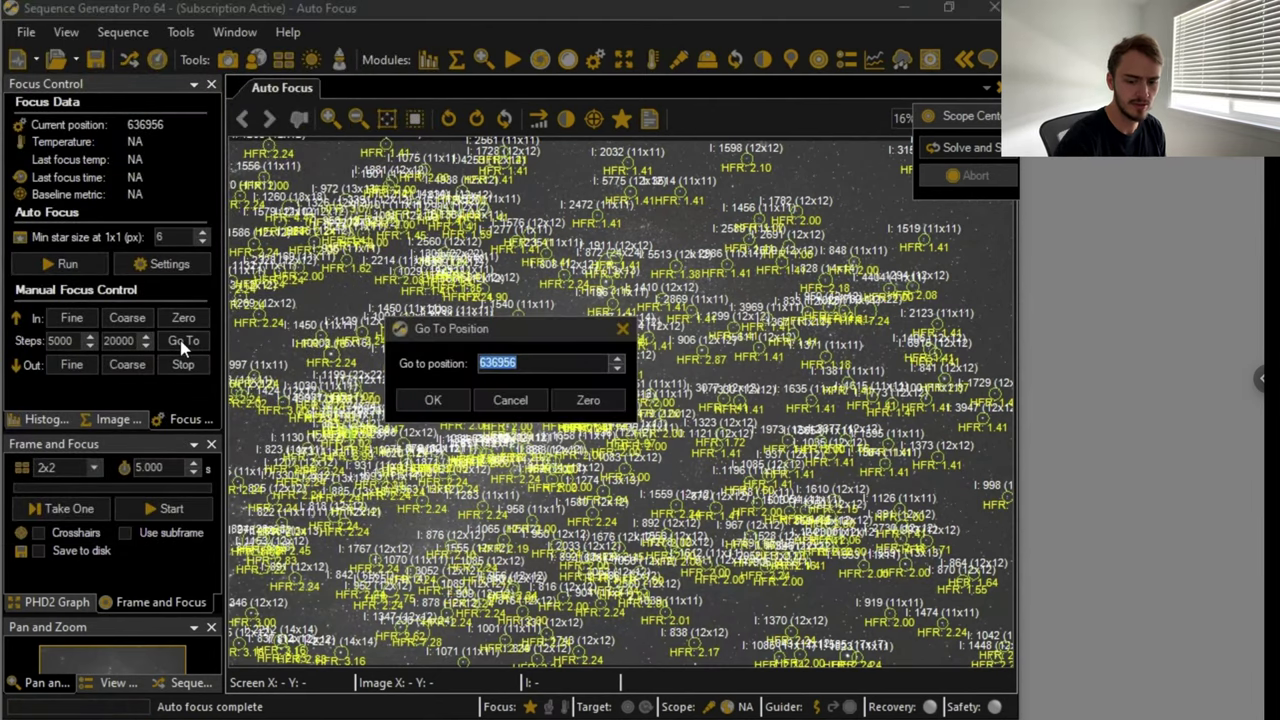
type("640000")
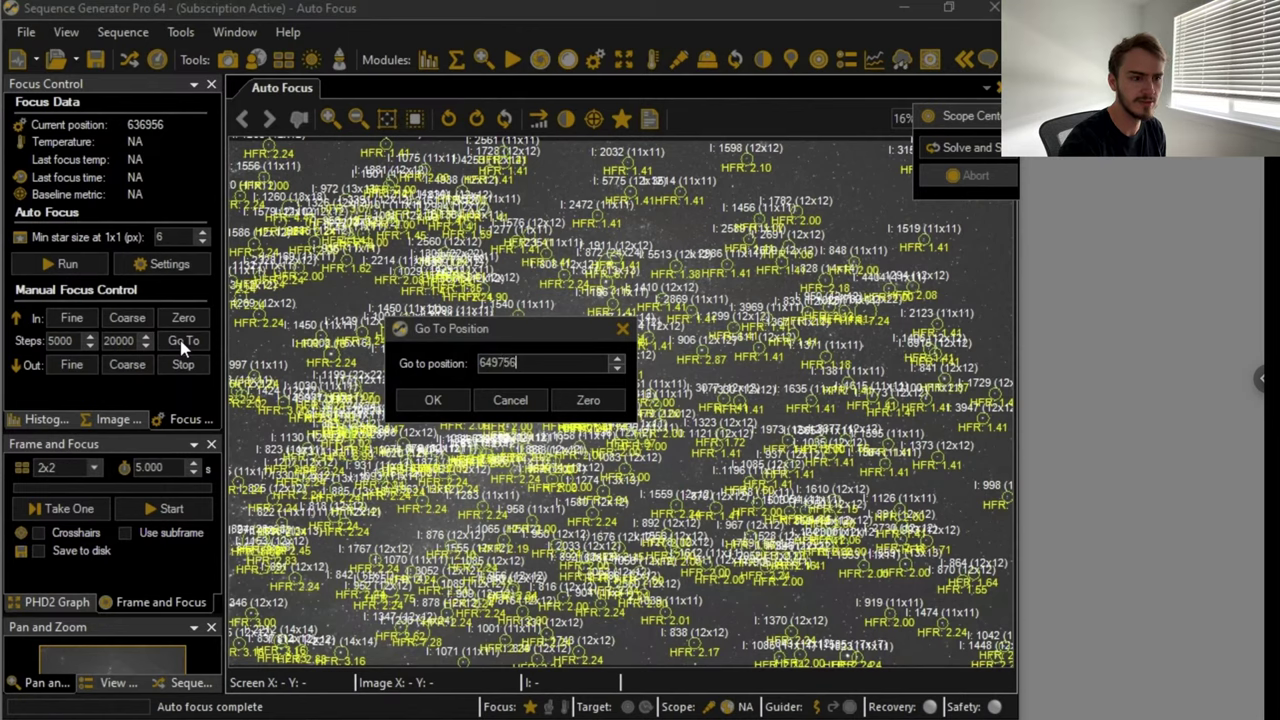
key("Return")
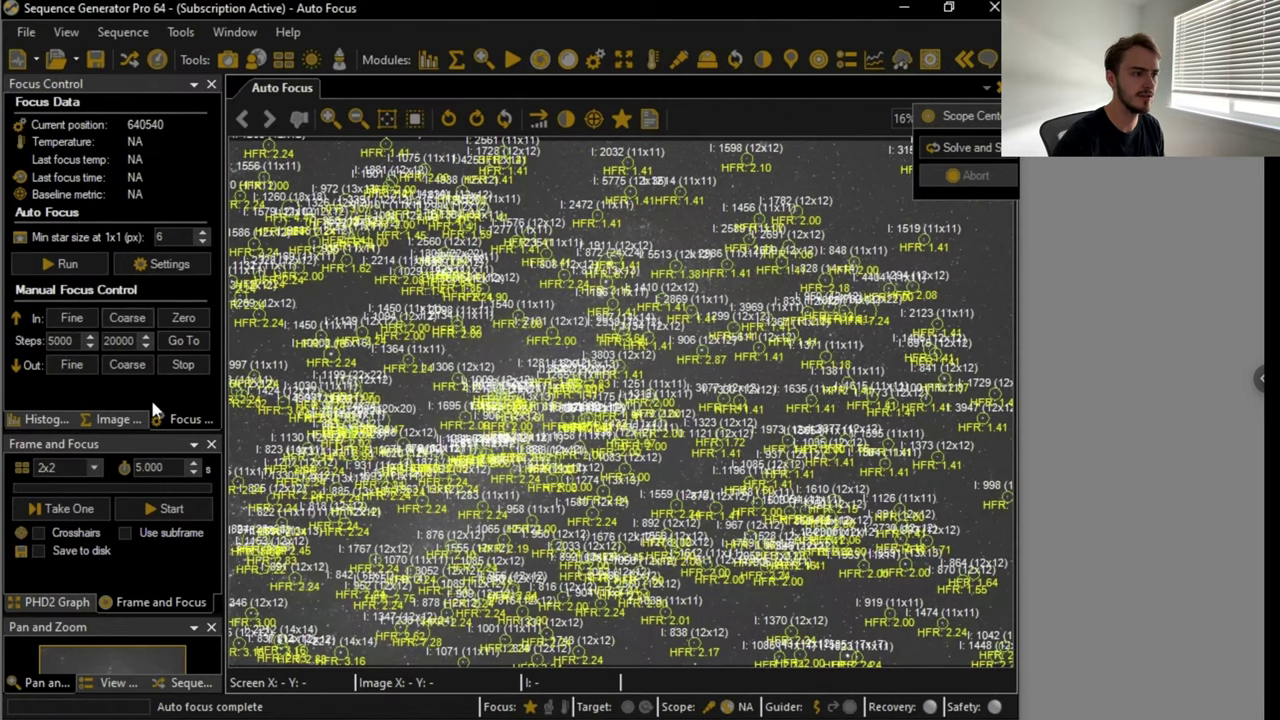
- Set the auto focus step size to 3000 and accept the options
left_click(148, 261)
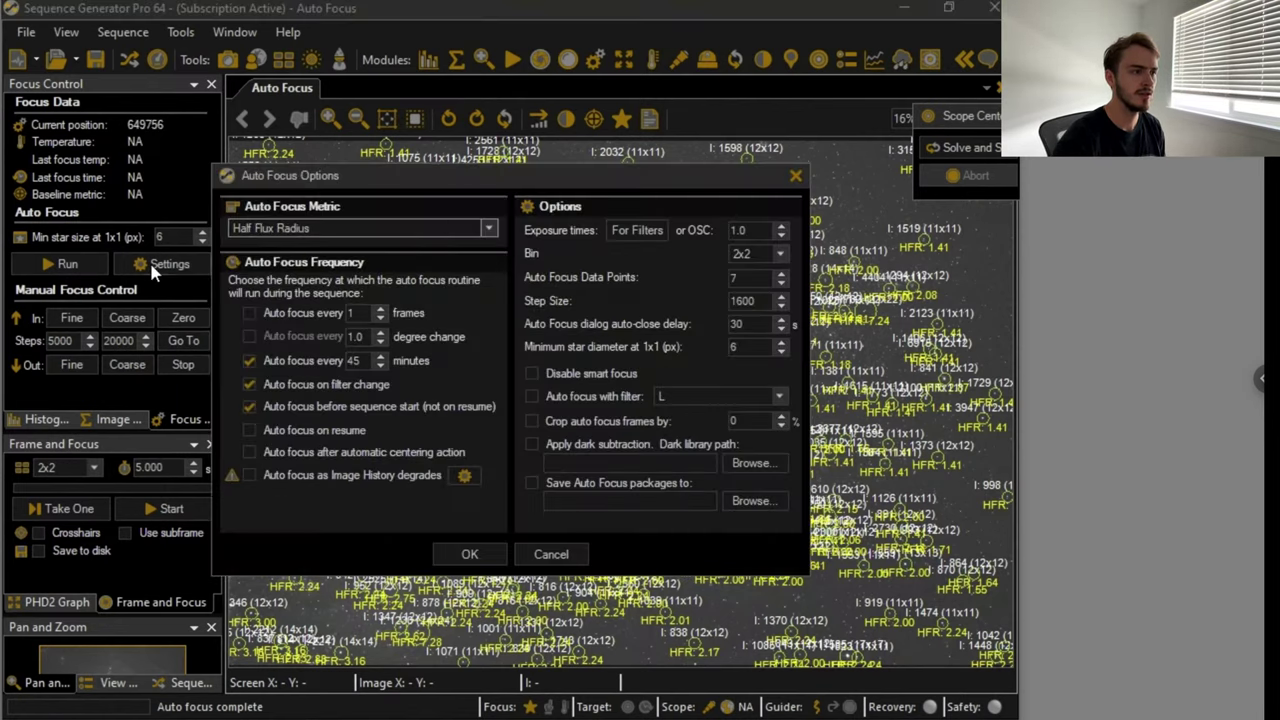
double_click(744, 301)
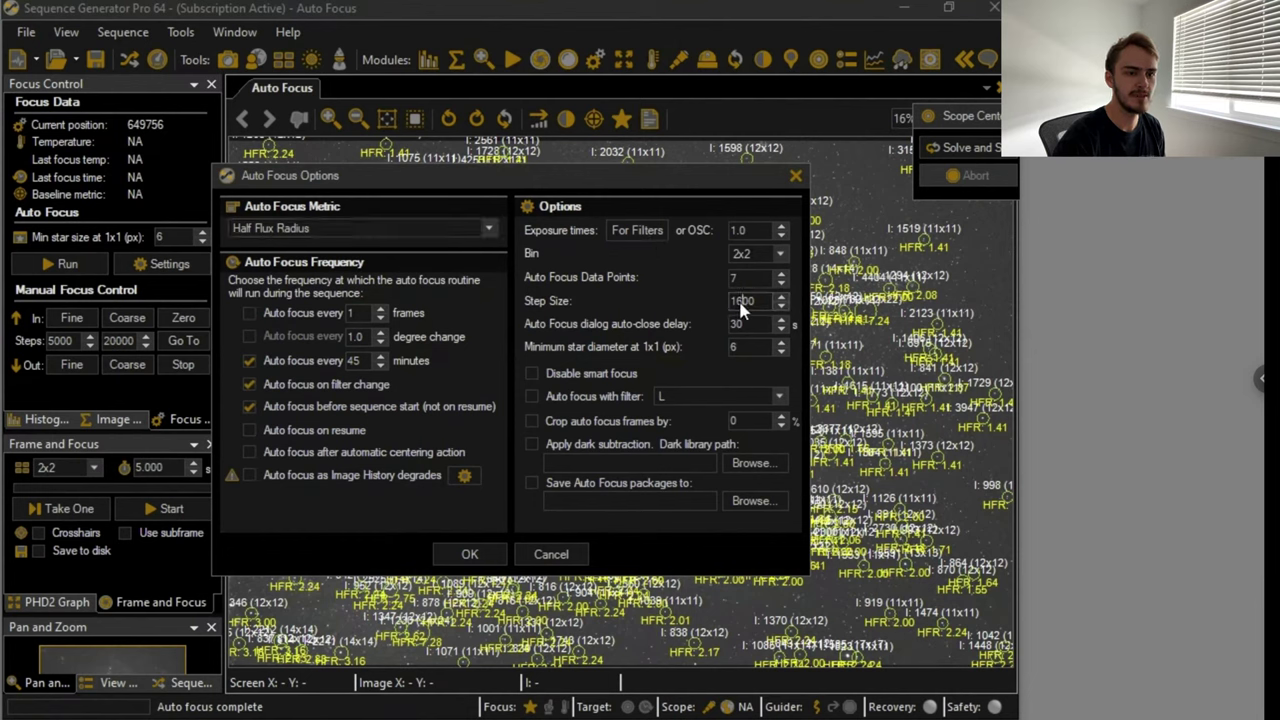
type("3")
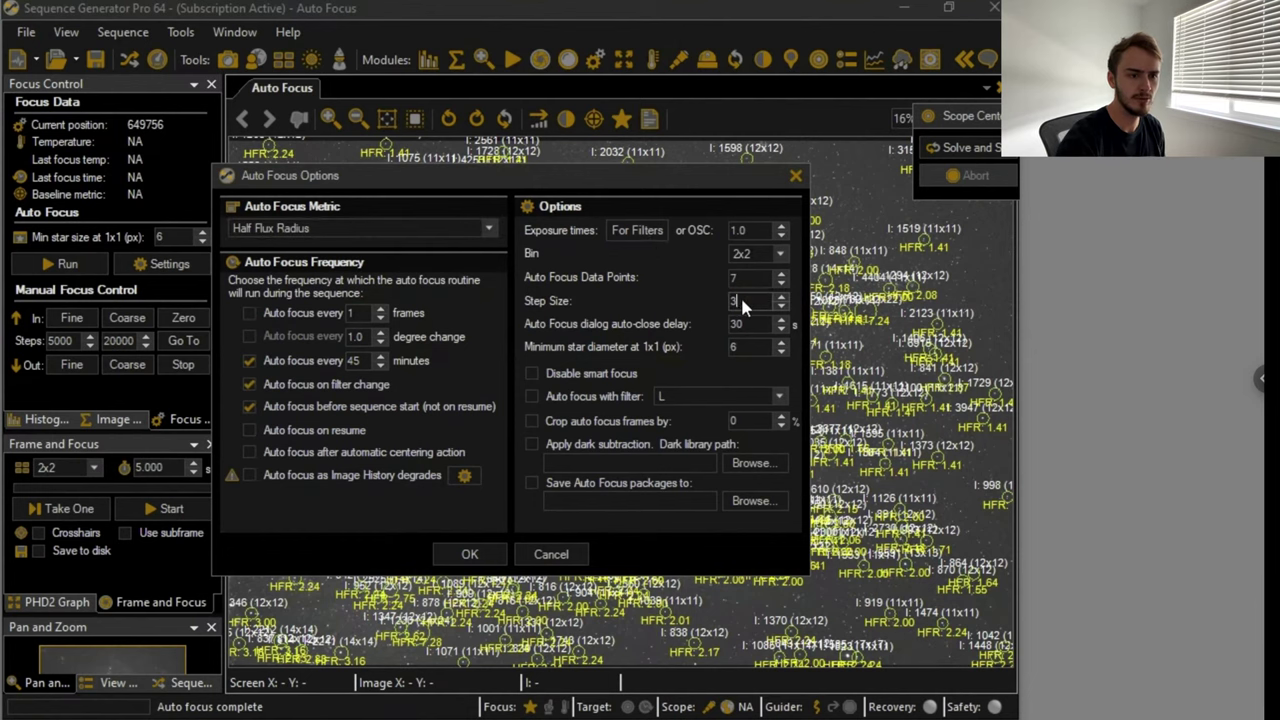
type("000")
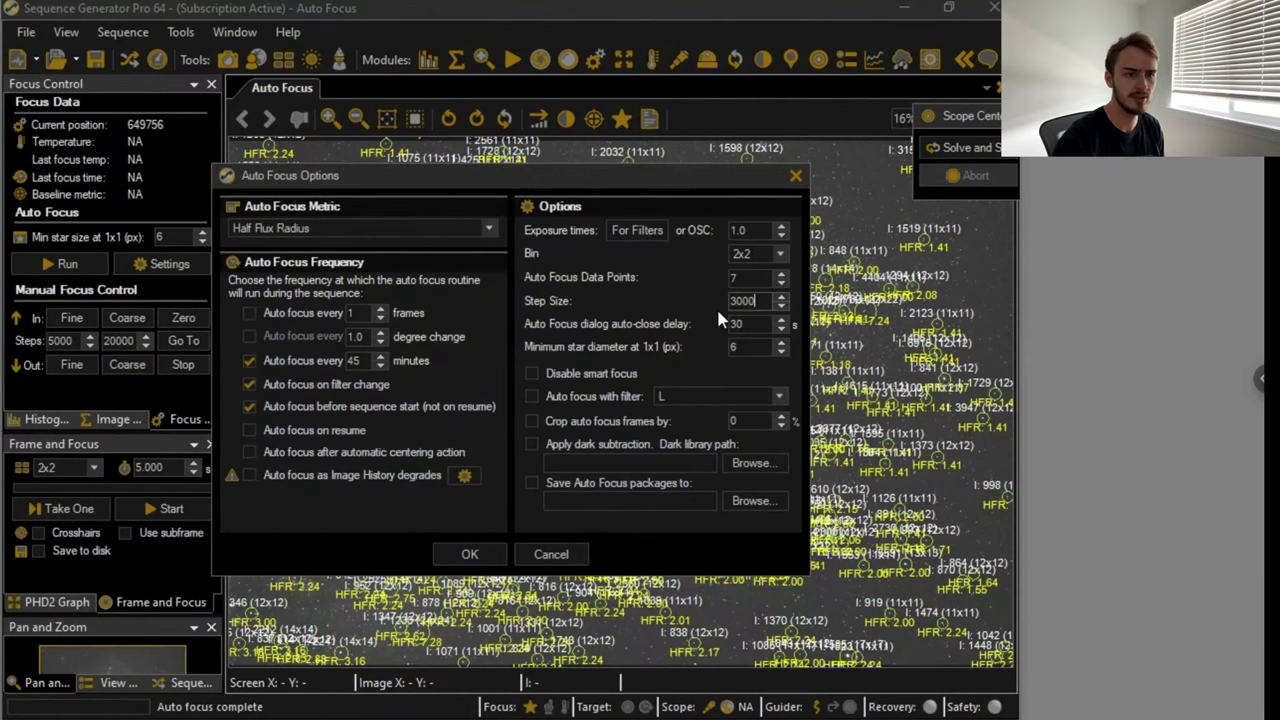
left_click(472, 554)
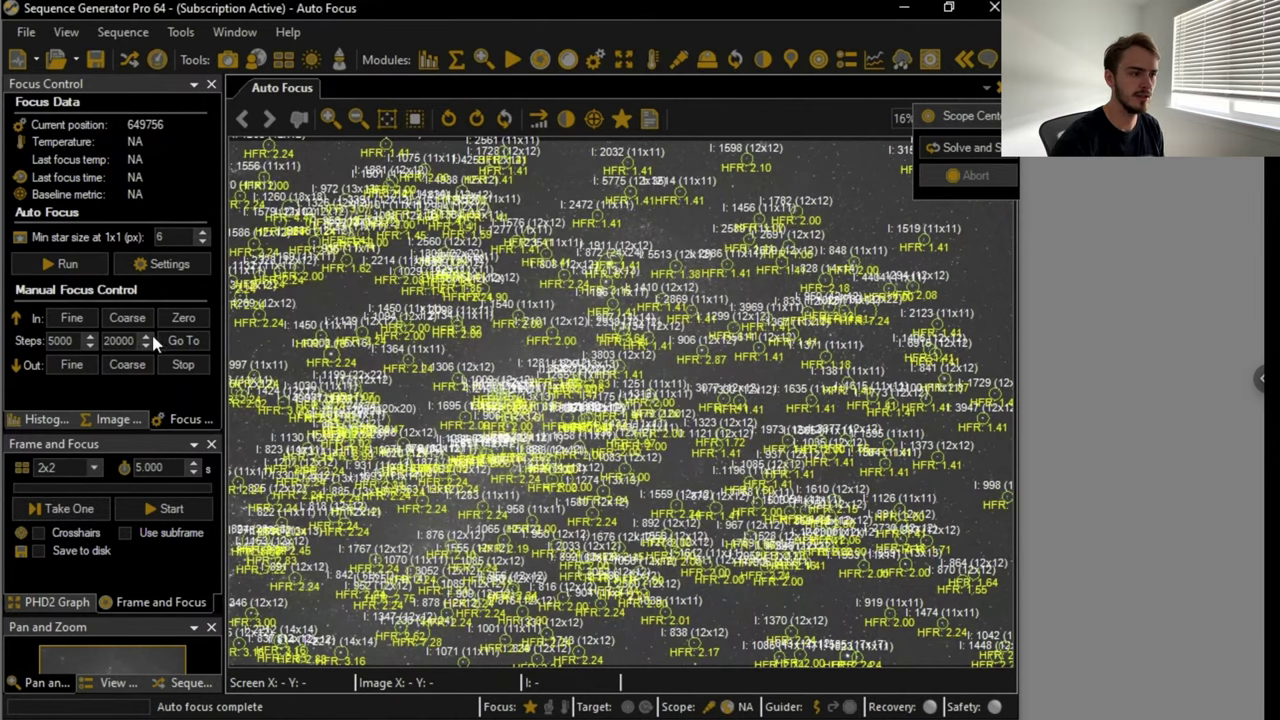
- Run auto focus from position 649756 to completion with the progress window moved aside, and close that window
left_click(79, 268)
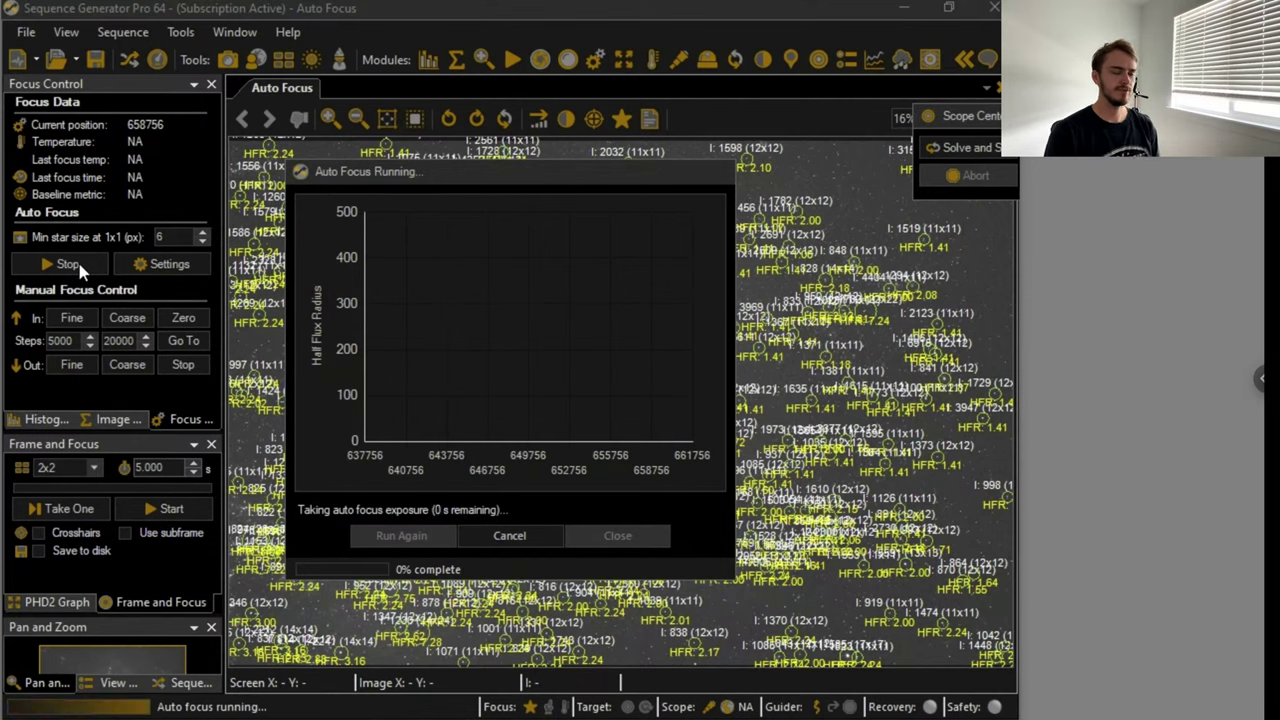
left_click_drag(472, 175, 162, 93)
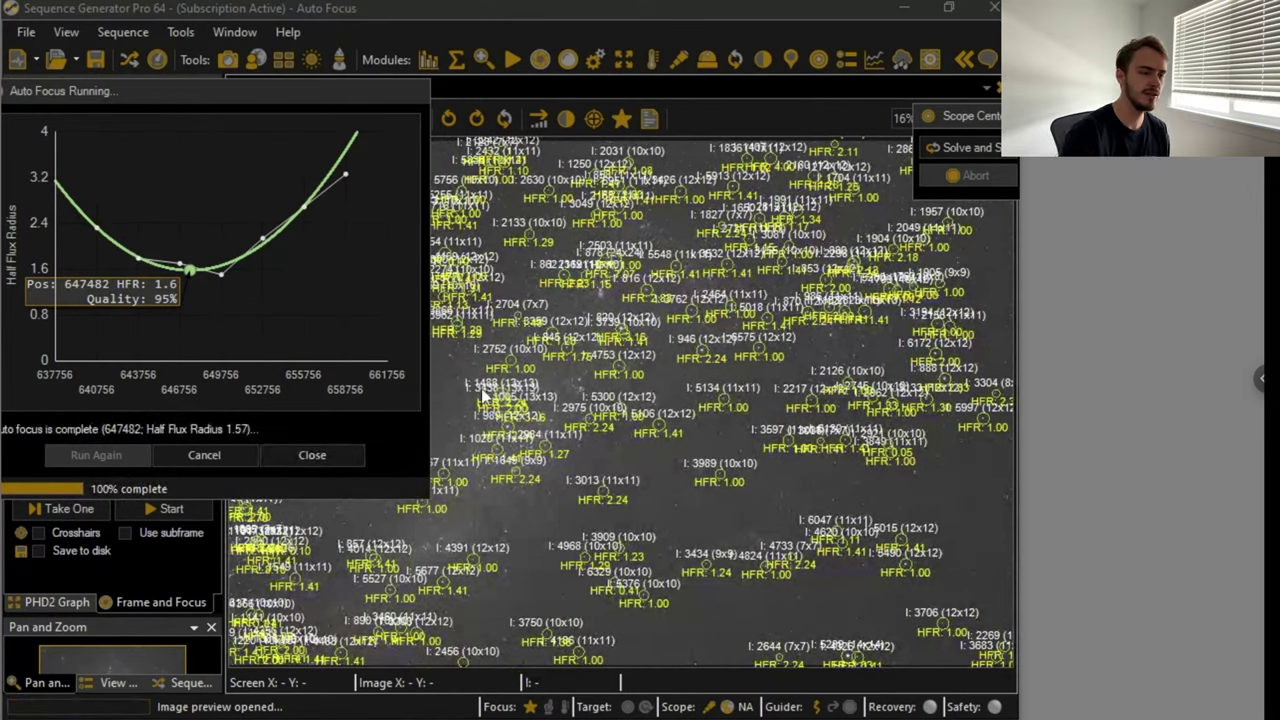
left_click(288, 452)
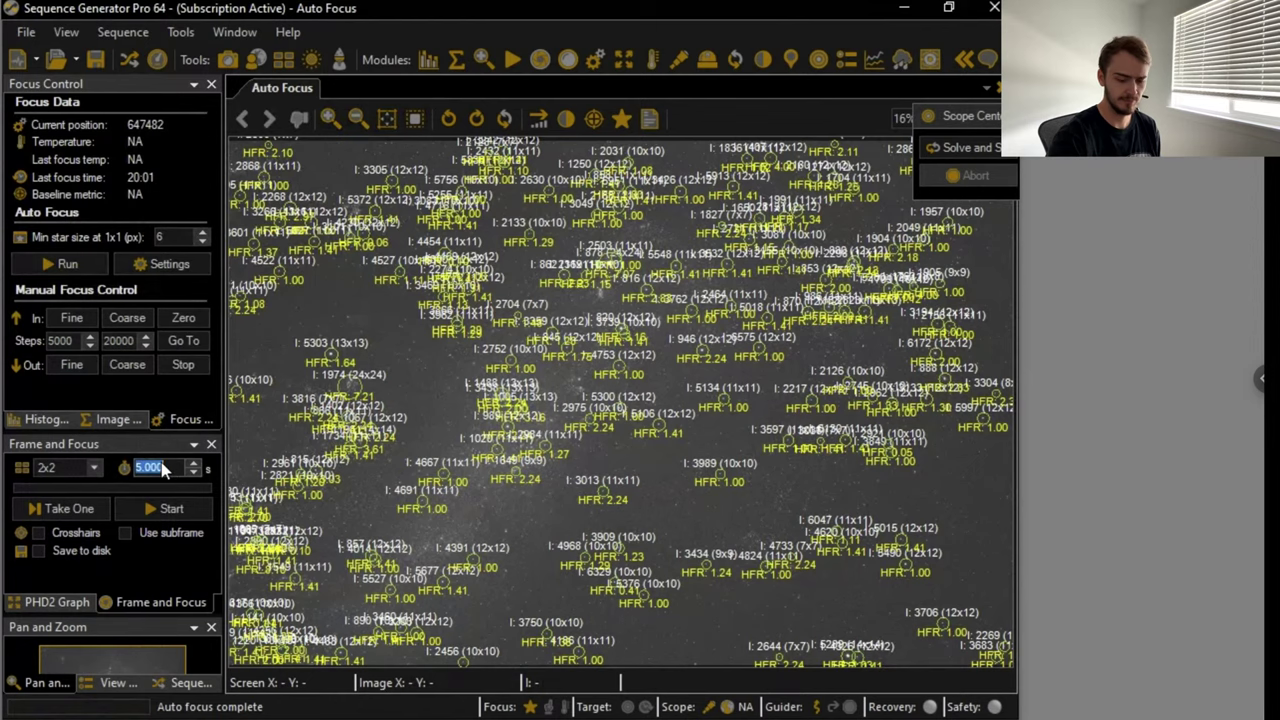
- Set the frame and focus exposure to 30 seconds and capture a single frame
type("30")
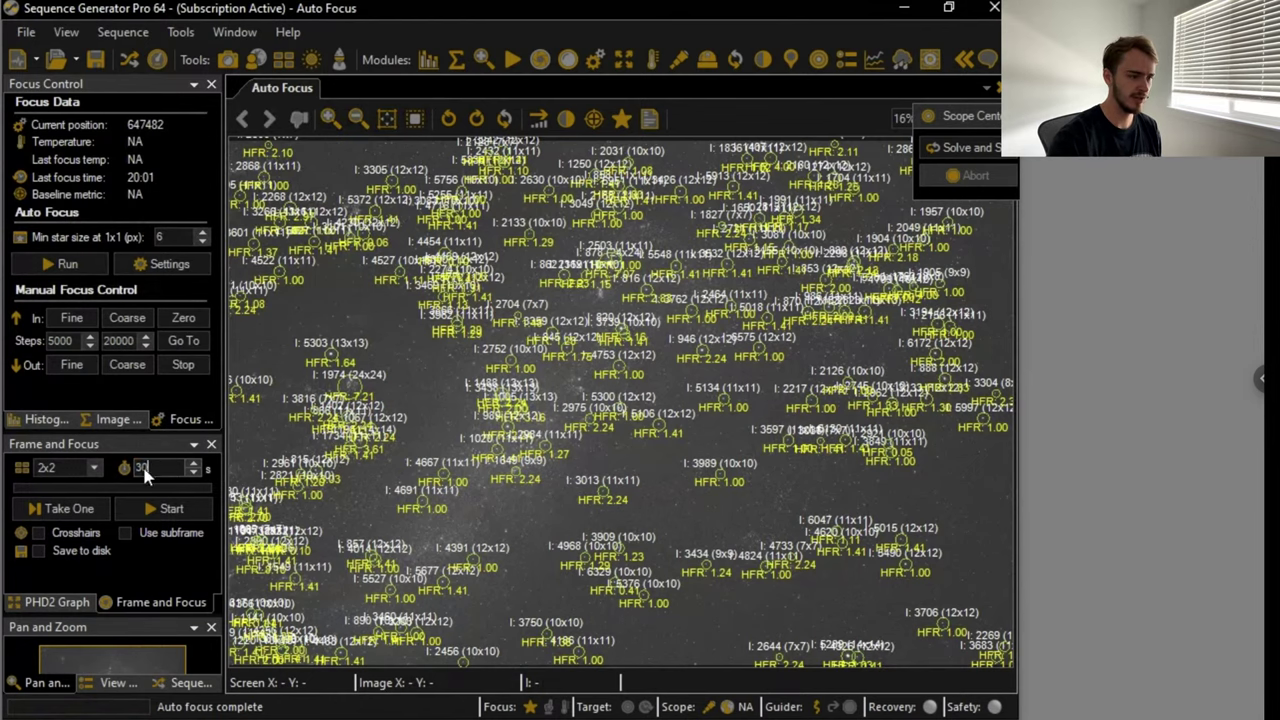
left_click(86, 507)
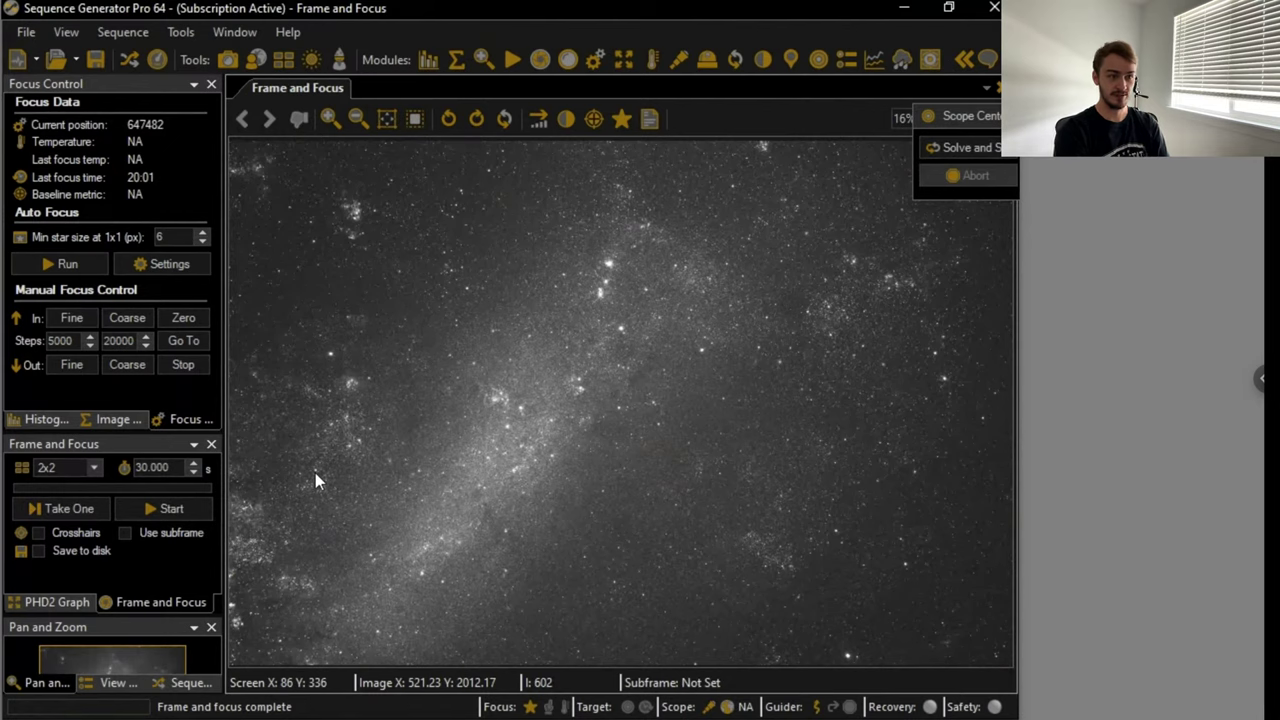
- Examine star sharpness across the new frame at 50% and 100% magnification
left_click(331, 118)
left_click(331, 118)
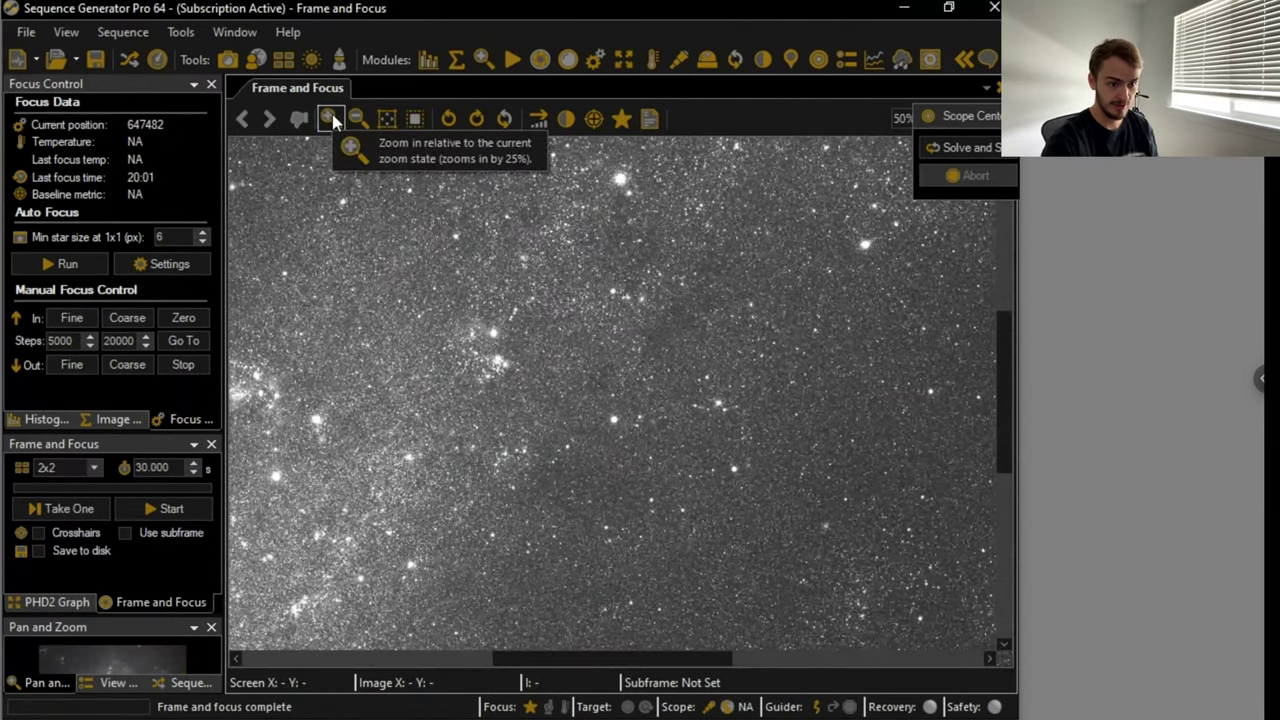
left_click_drag(575, 220, 920, 330)
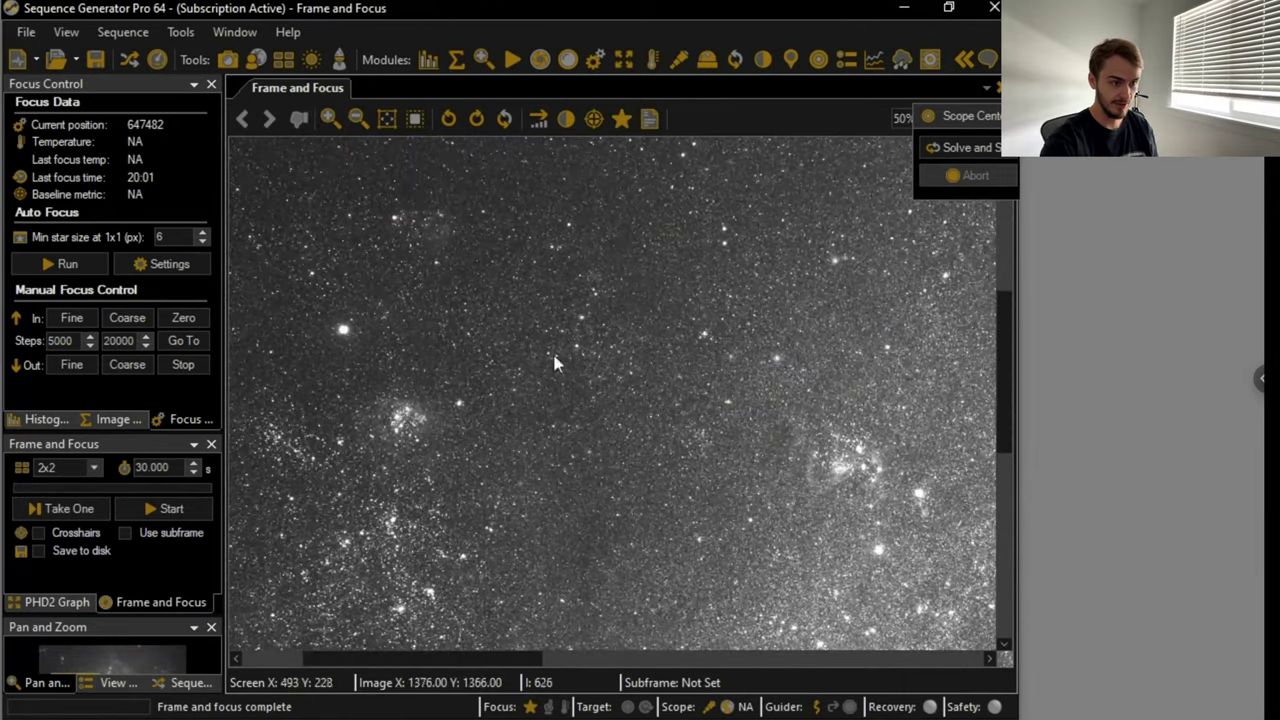
left_click_drag(555, 363, 784, 212)
left_click_drag(502, 208, 470, 160)
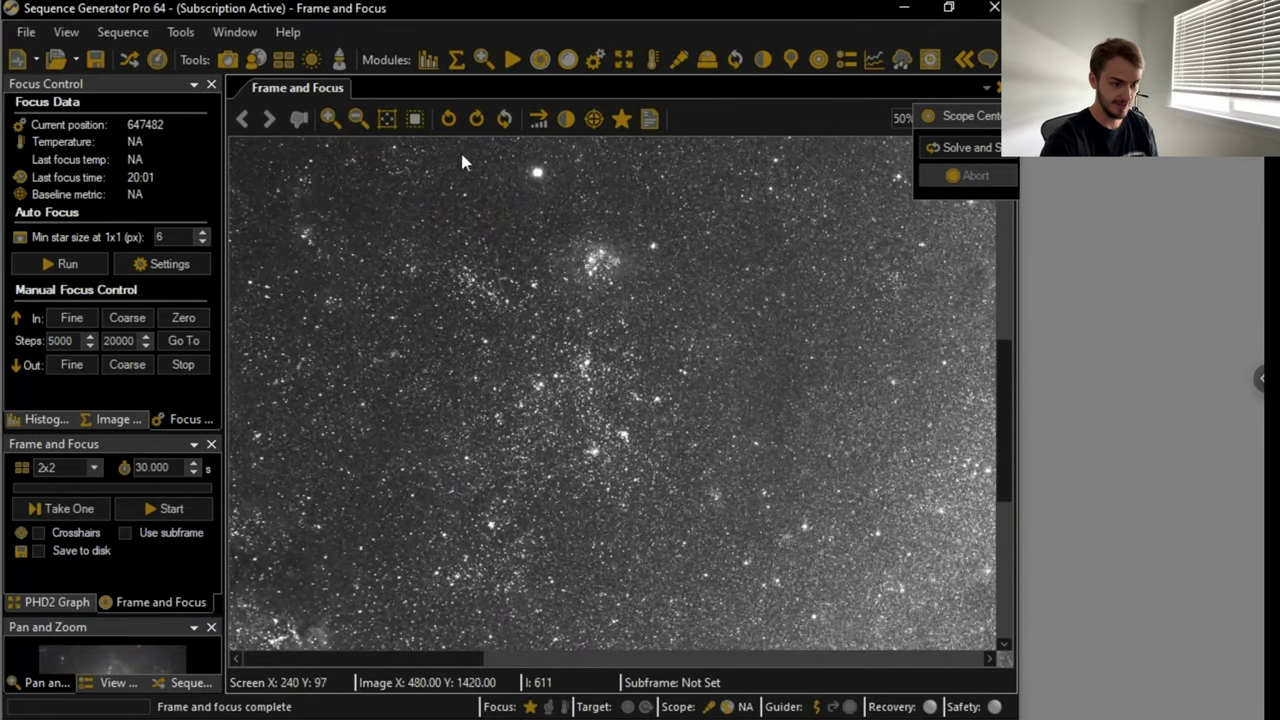
scroll(455, 162, "down", 3)
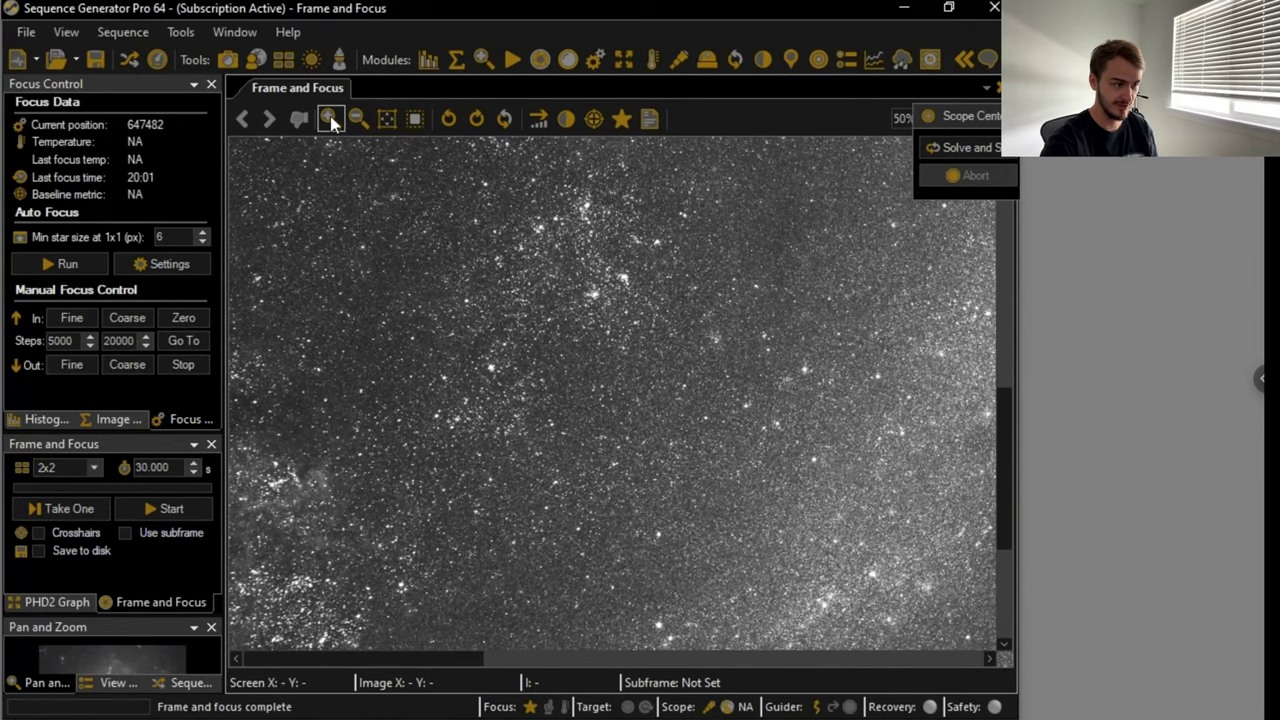
left_click(330, 118)
left_click(330, 118)
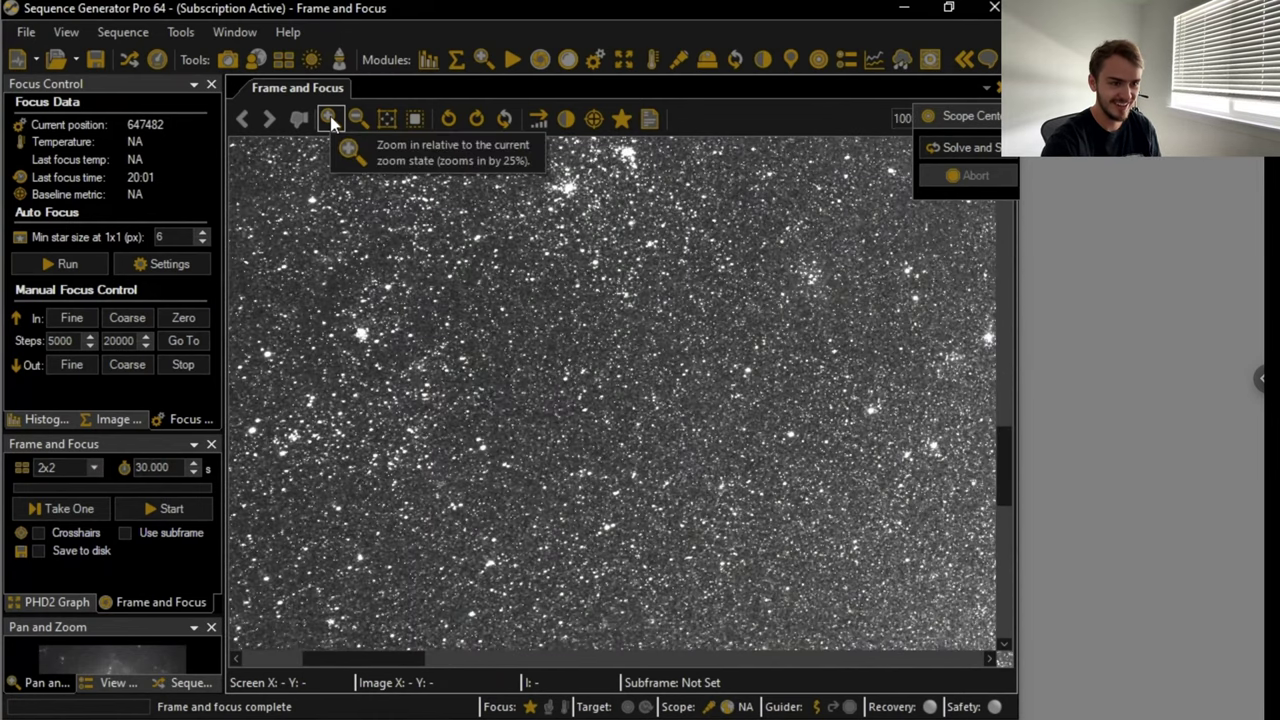
- Examine star sharpness in the new frame at 150% magnification, and fit the whole frame back into view
left_click(330, 118)
left_click(330, 118)
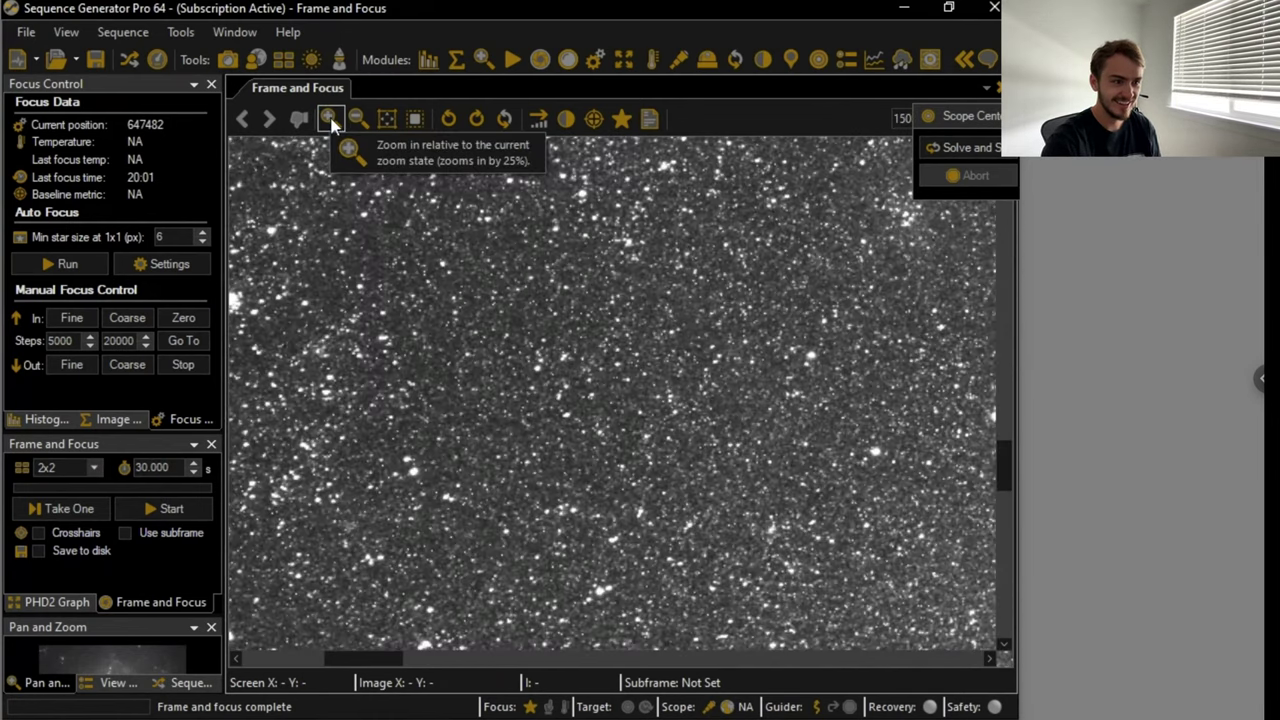
left_click(388, 119)
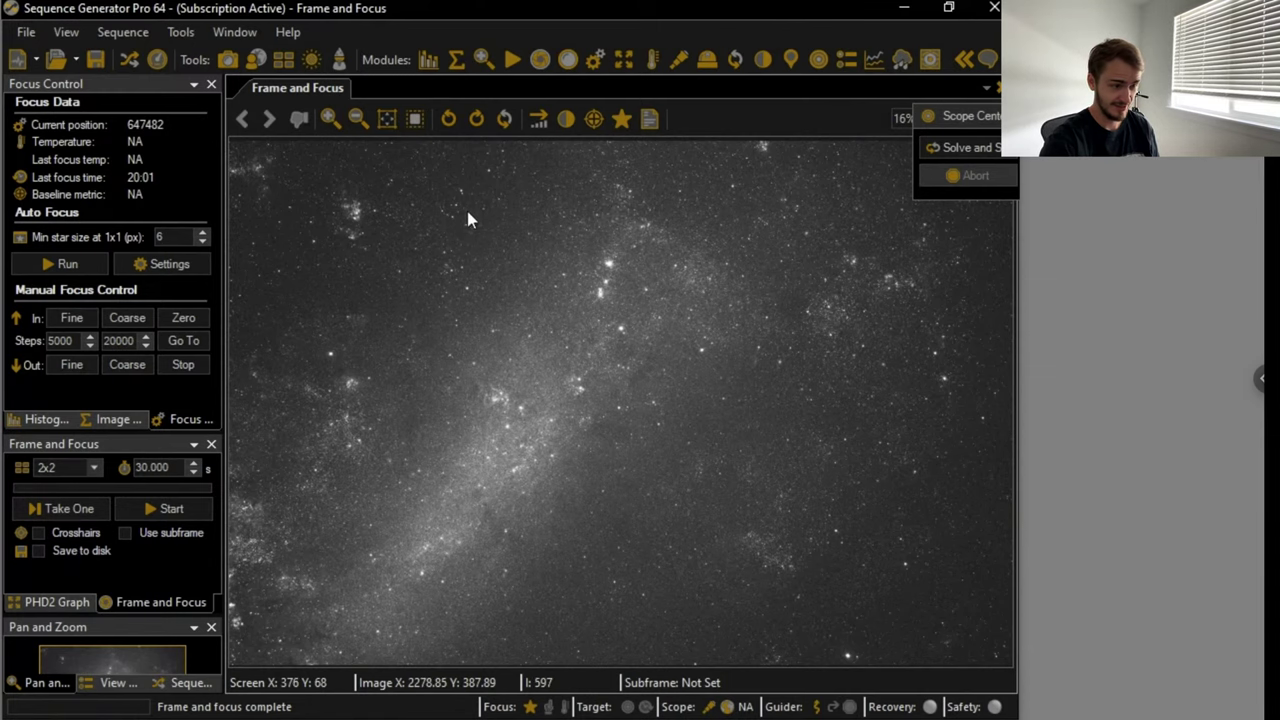
- Start saving the current frame as a mono FITS file and browse to the personal folder inside the SRO Astrophotography Dropbox
right_click(422, 211)
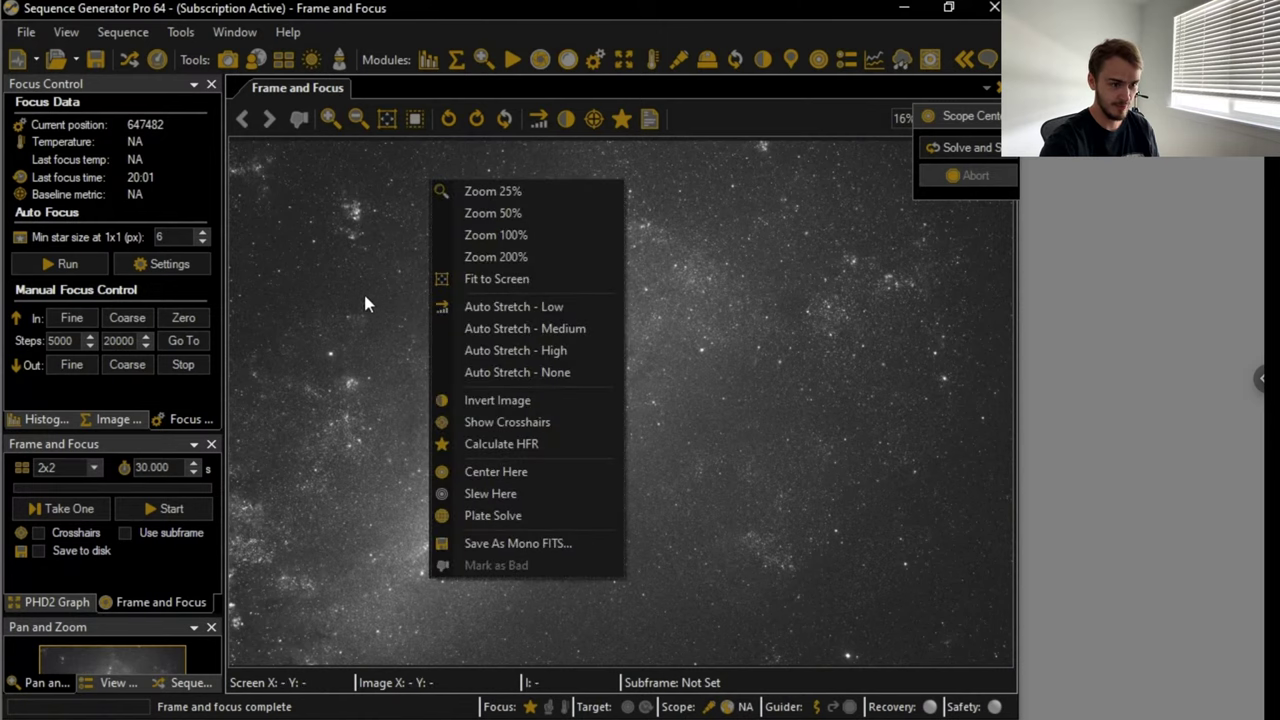
left_click(550, 543)
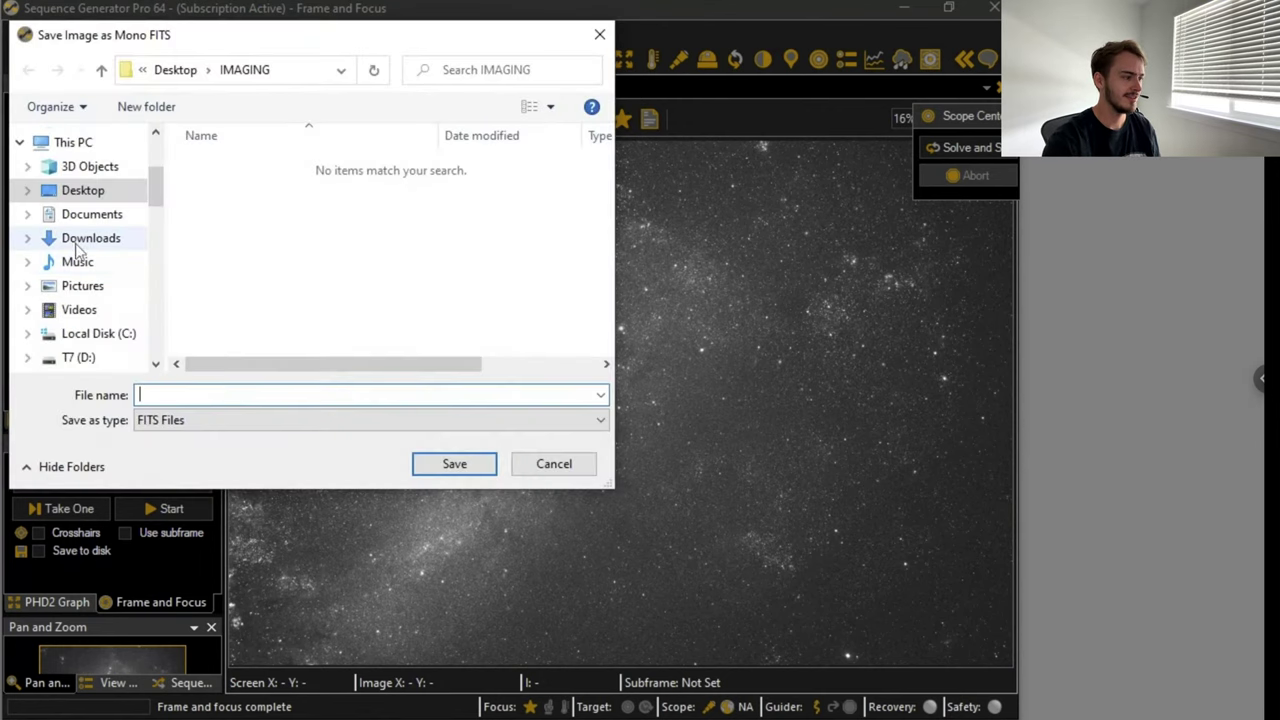
scroll(76, 248, "down", 3)
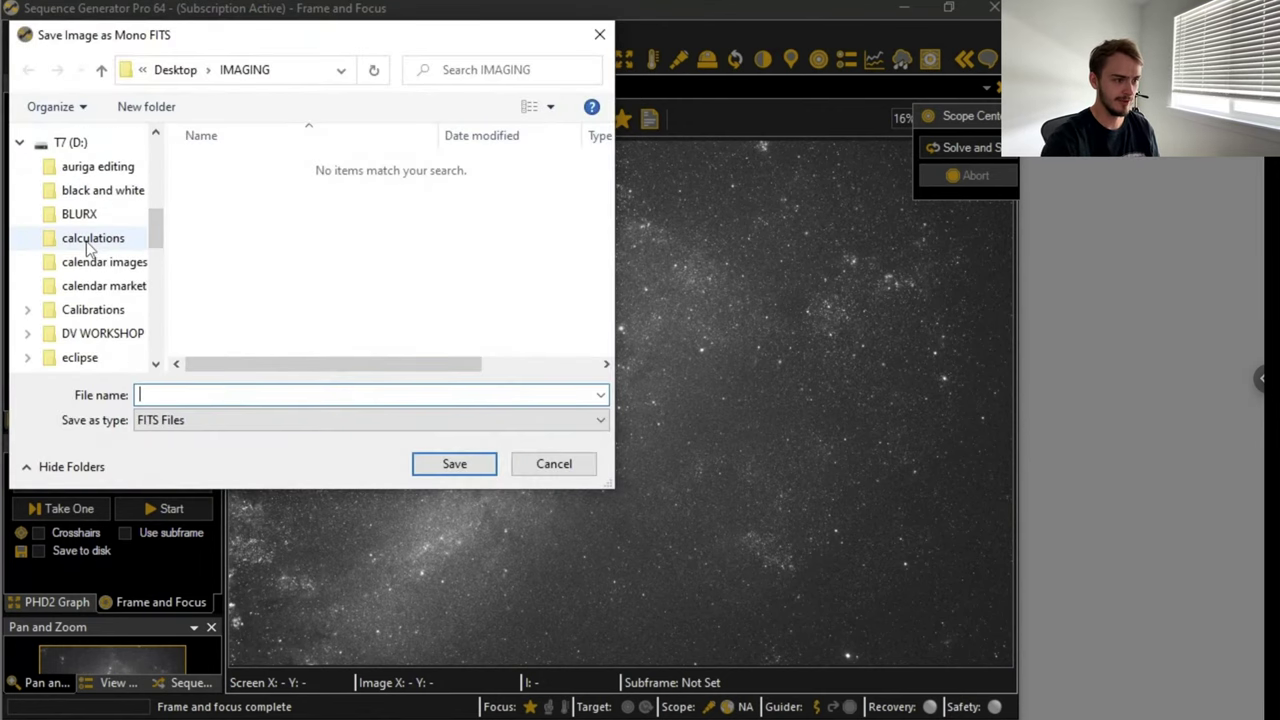
scroll(86, 250, "down", 3)
scroll(86, 250, "up", 5)
scroll(88, 248, "up", 3)
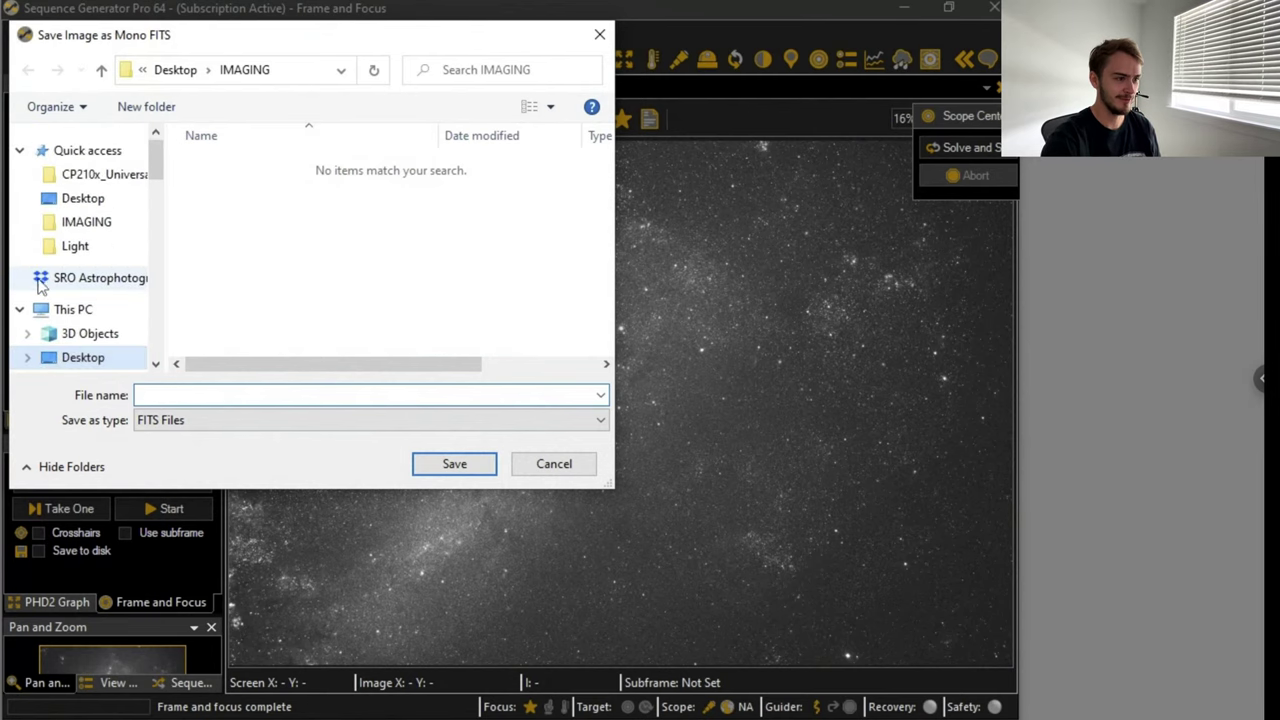
left_click(22, 278)
left_click(86, 262)
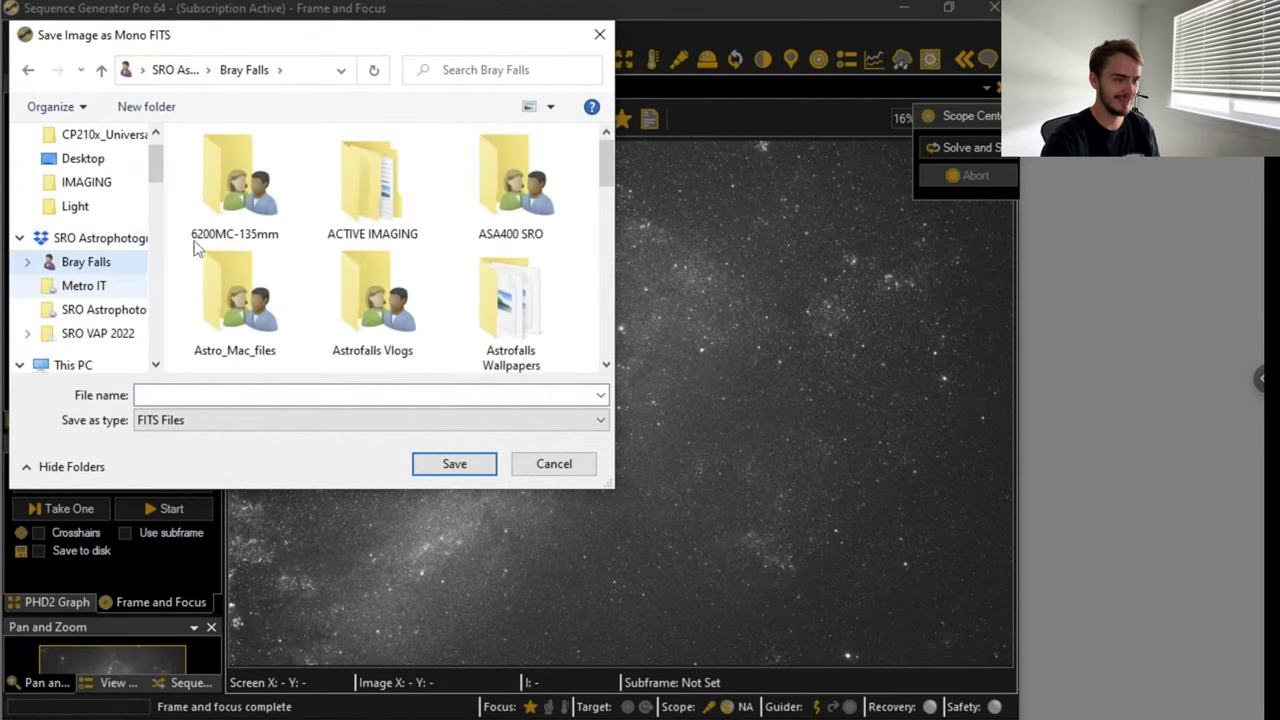
double_click(372, 185)
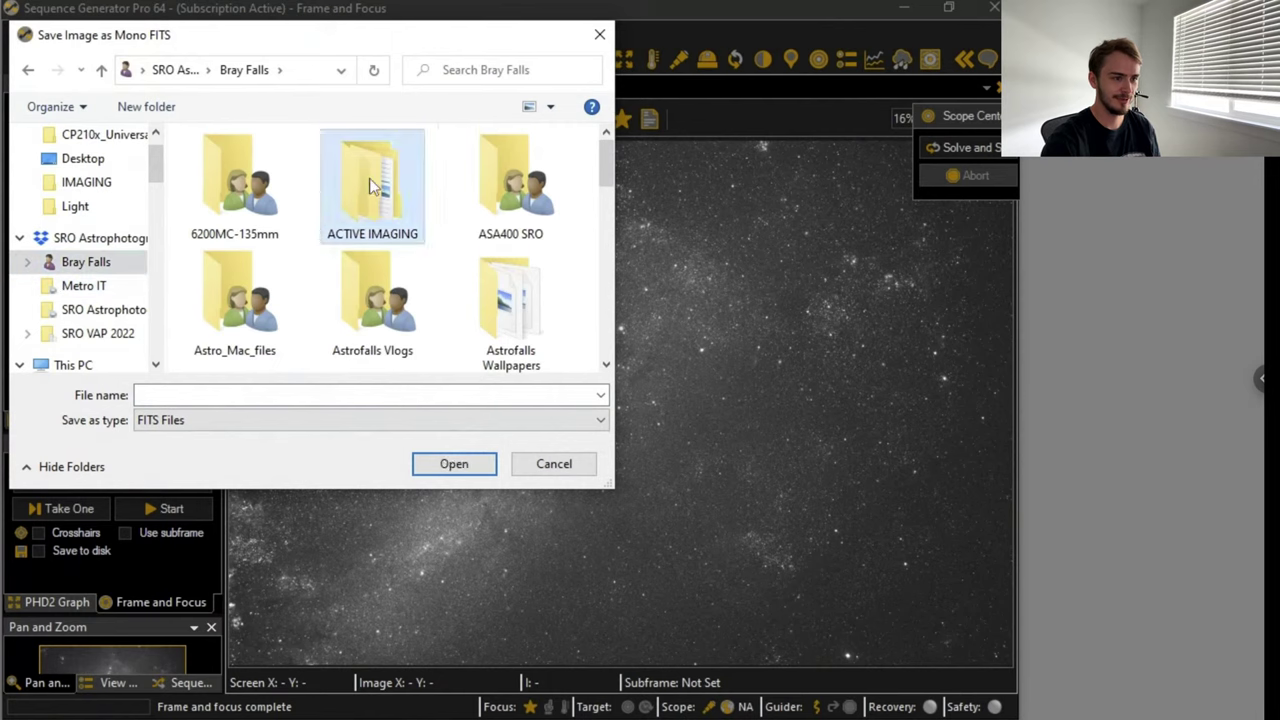
left_click(212, 396)
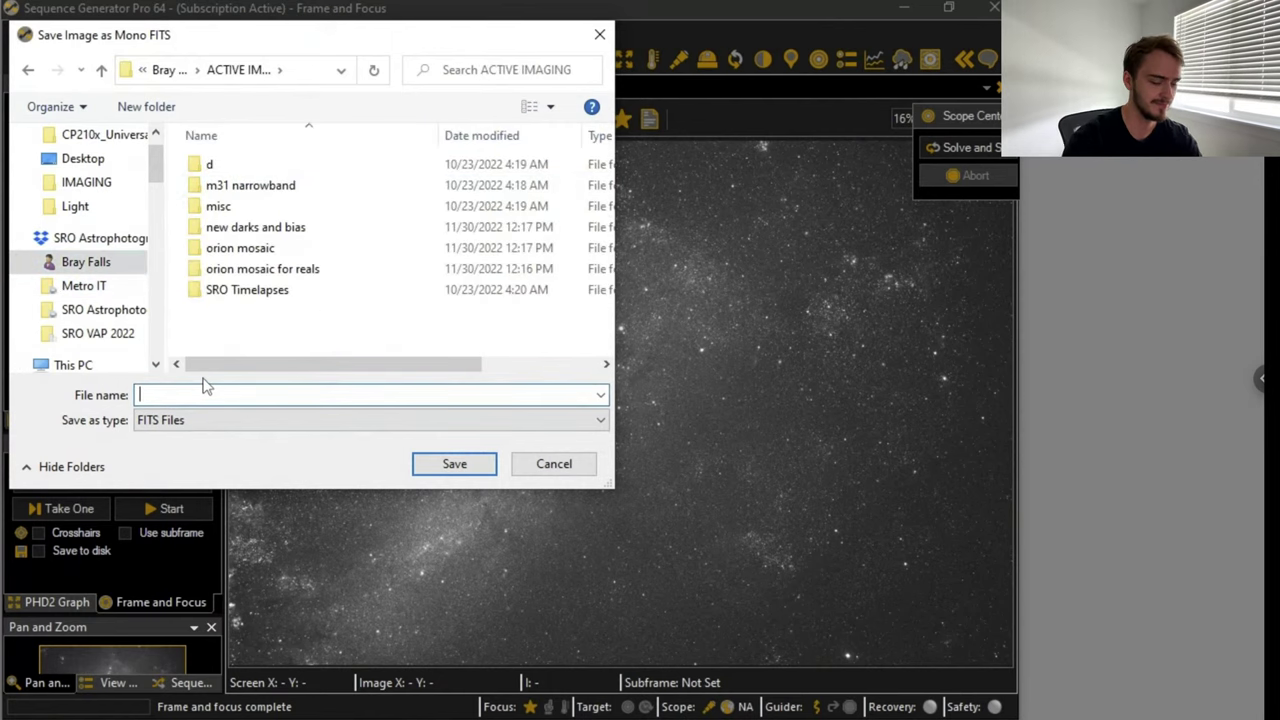
left_click(170, 70)
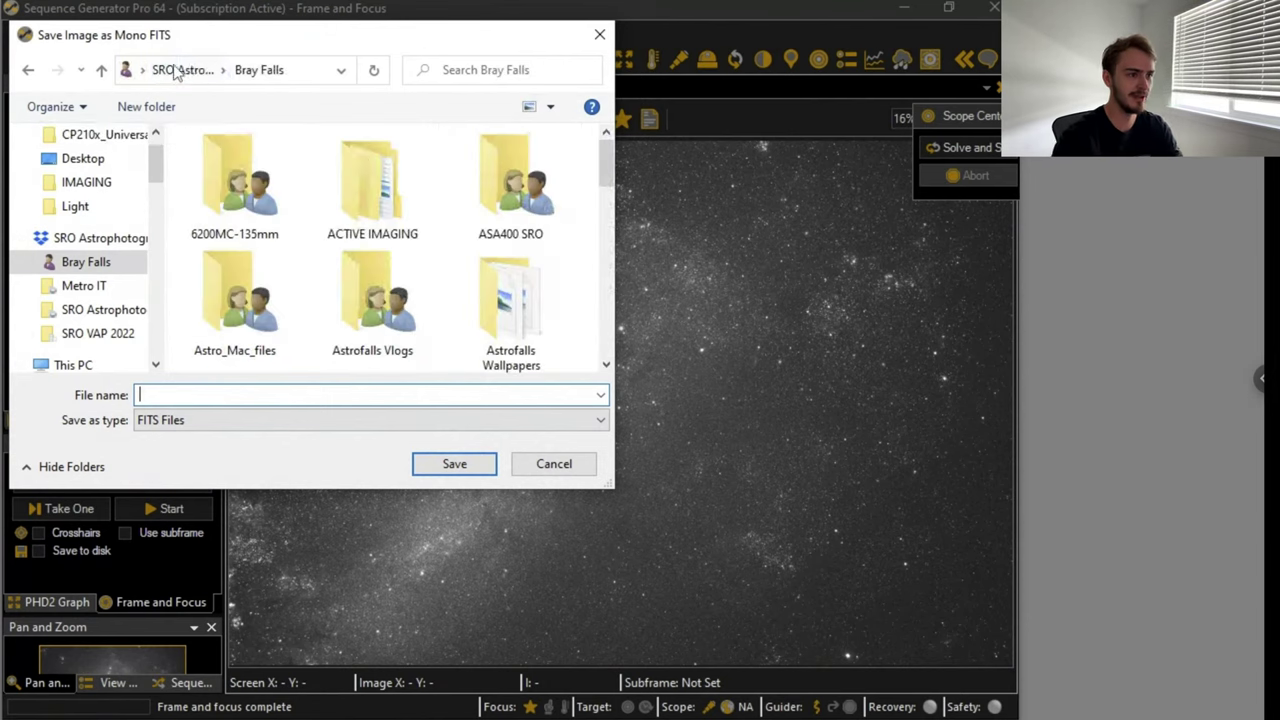
- Save the frame as a FITS file named first in the Namibia Active Imaging folder
scroll(323, 275, "down", 1)
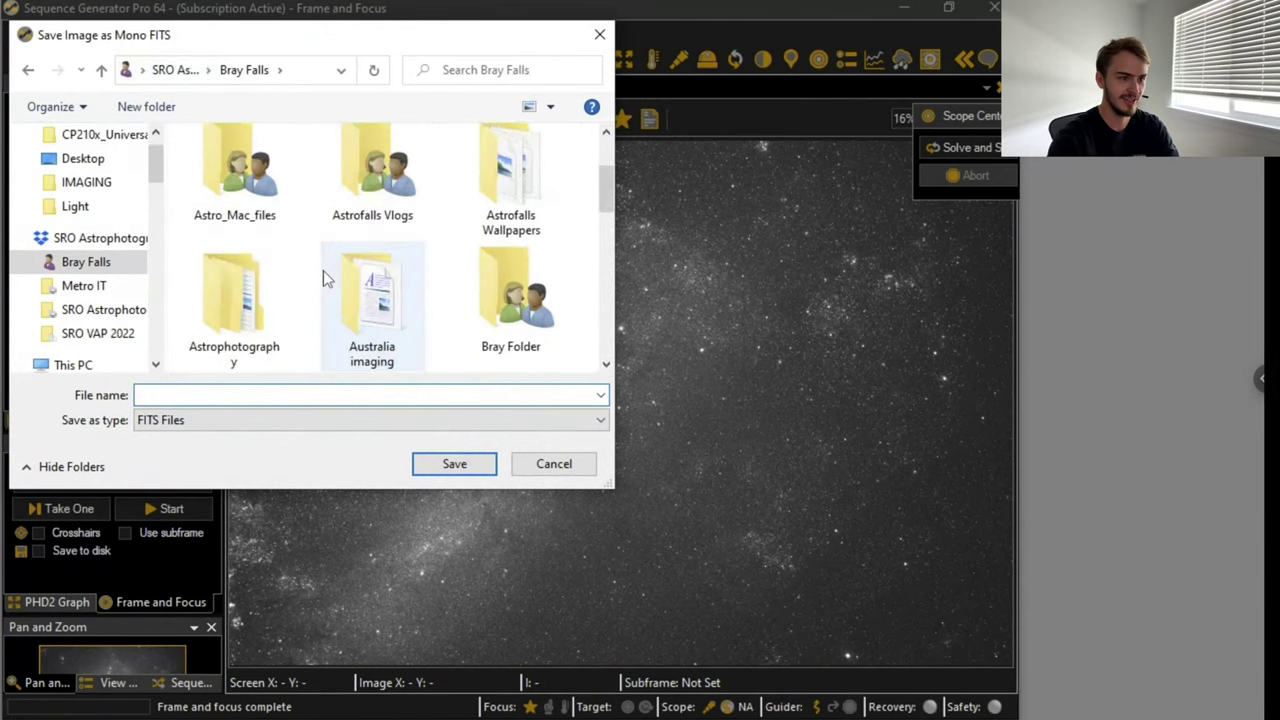
scroll(323, 277, "down", 3)
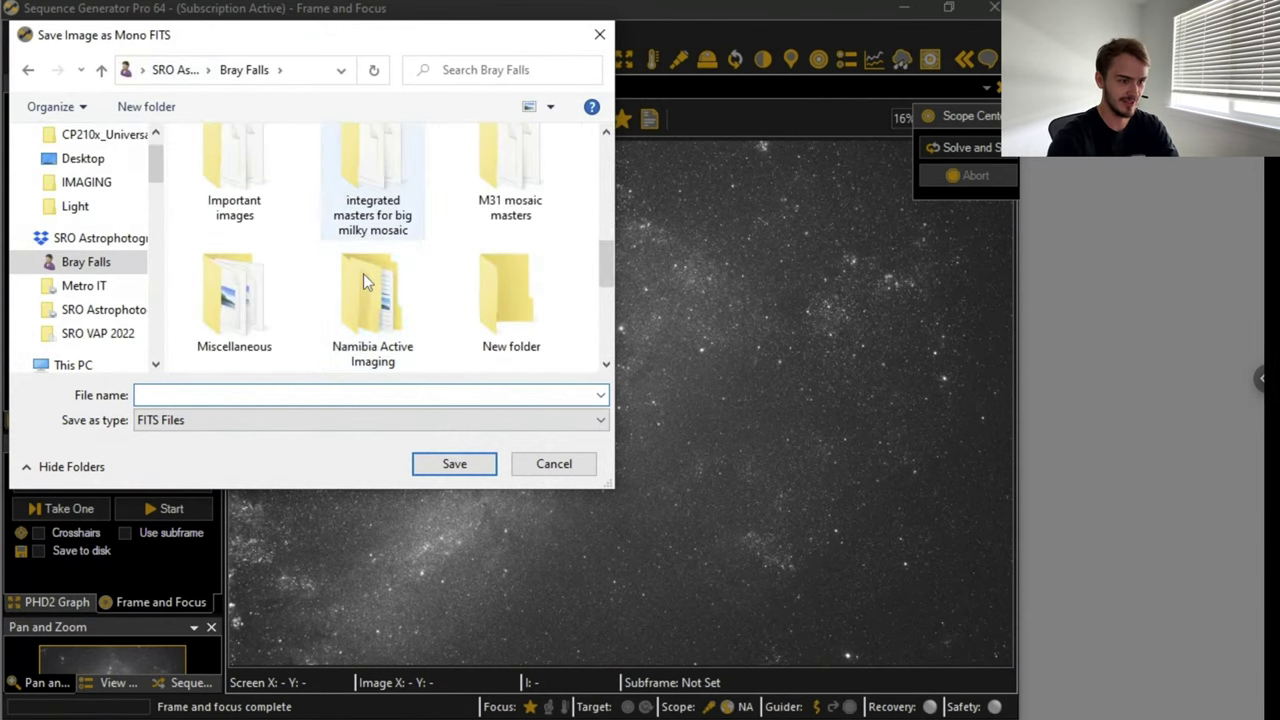
double_click(363, 273)
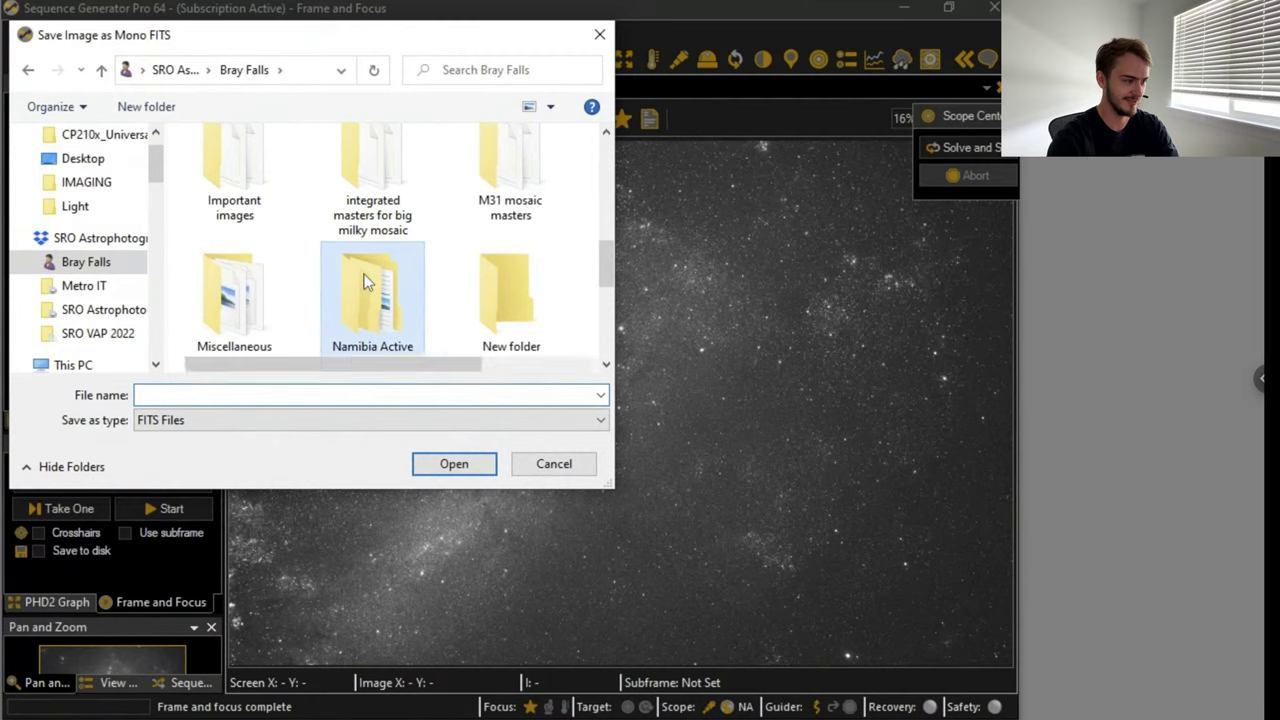
left_click(253, 392)
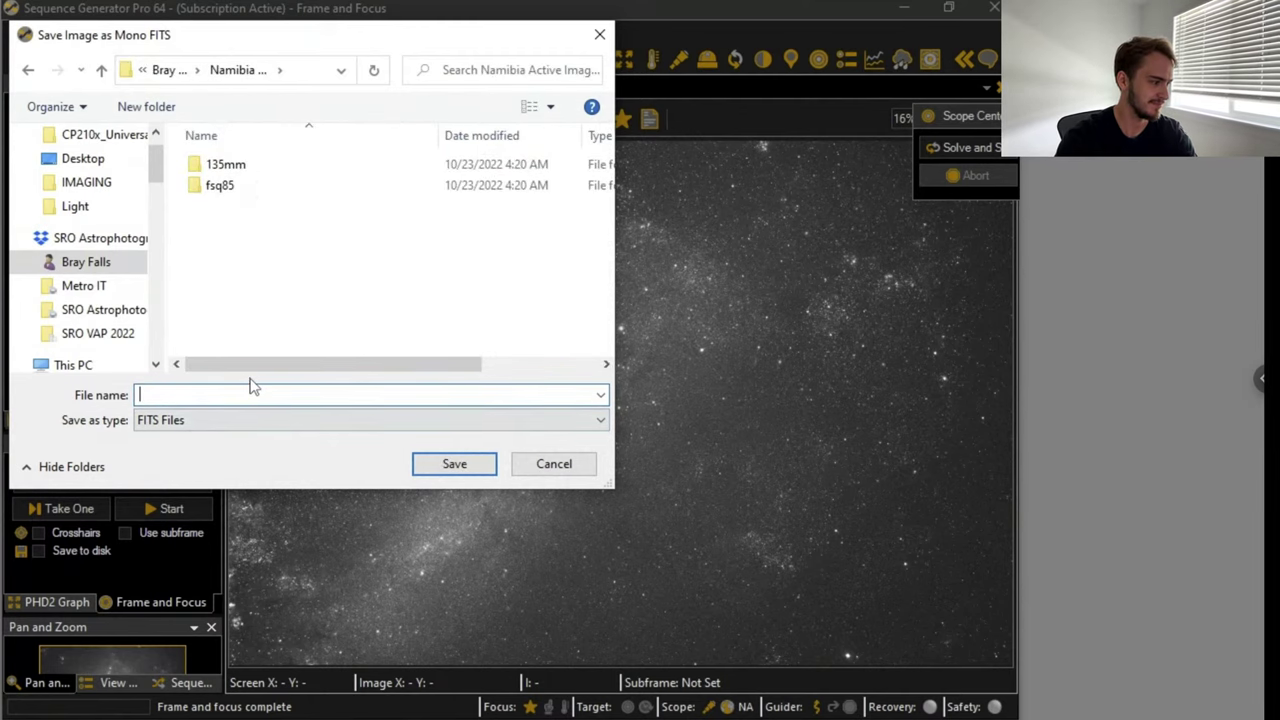
type("first")
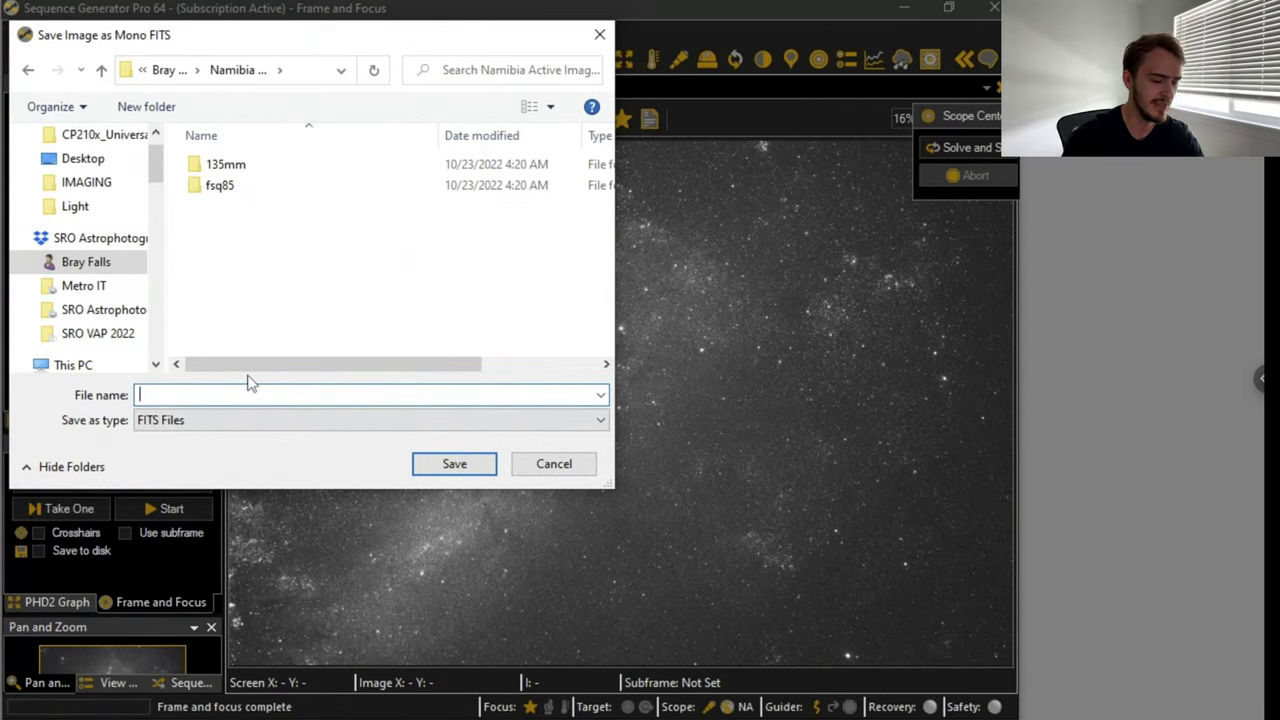
left_click(425, 467)
left_click(509, 403)
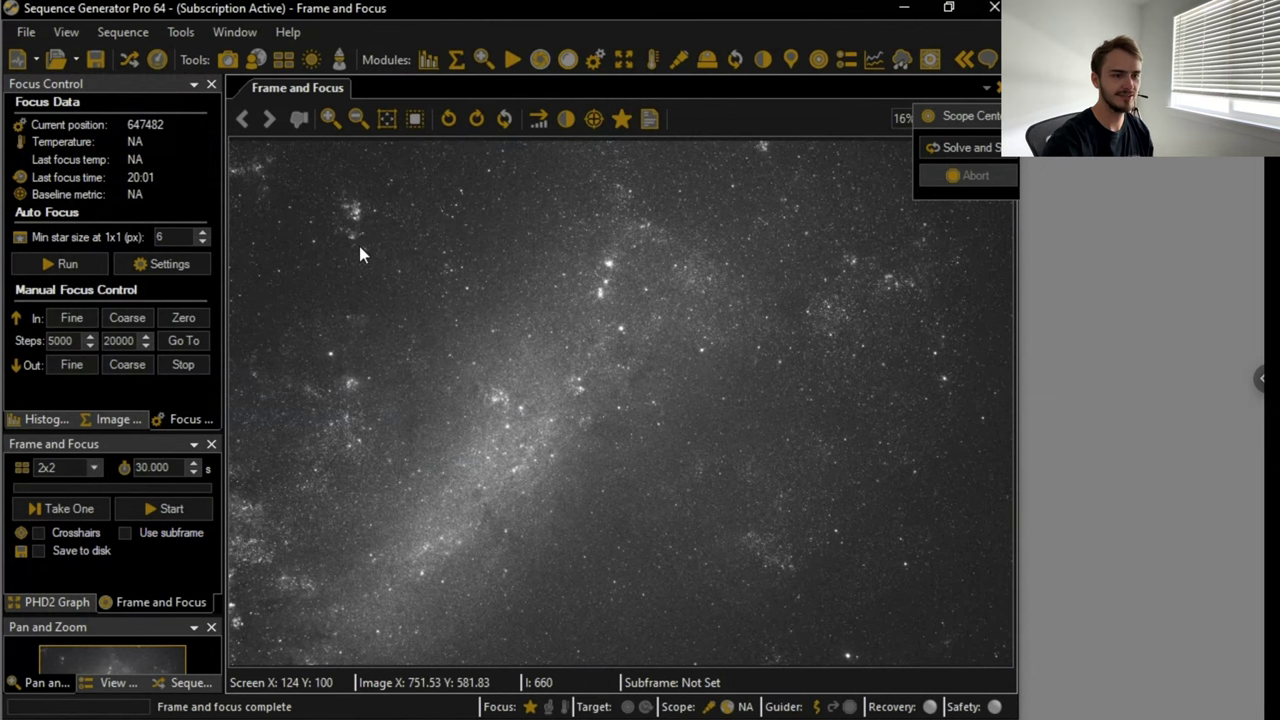
left_click(182, 38)
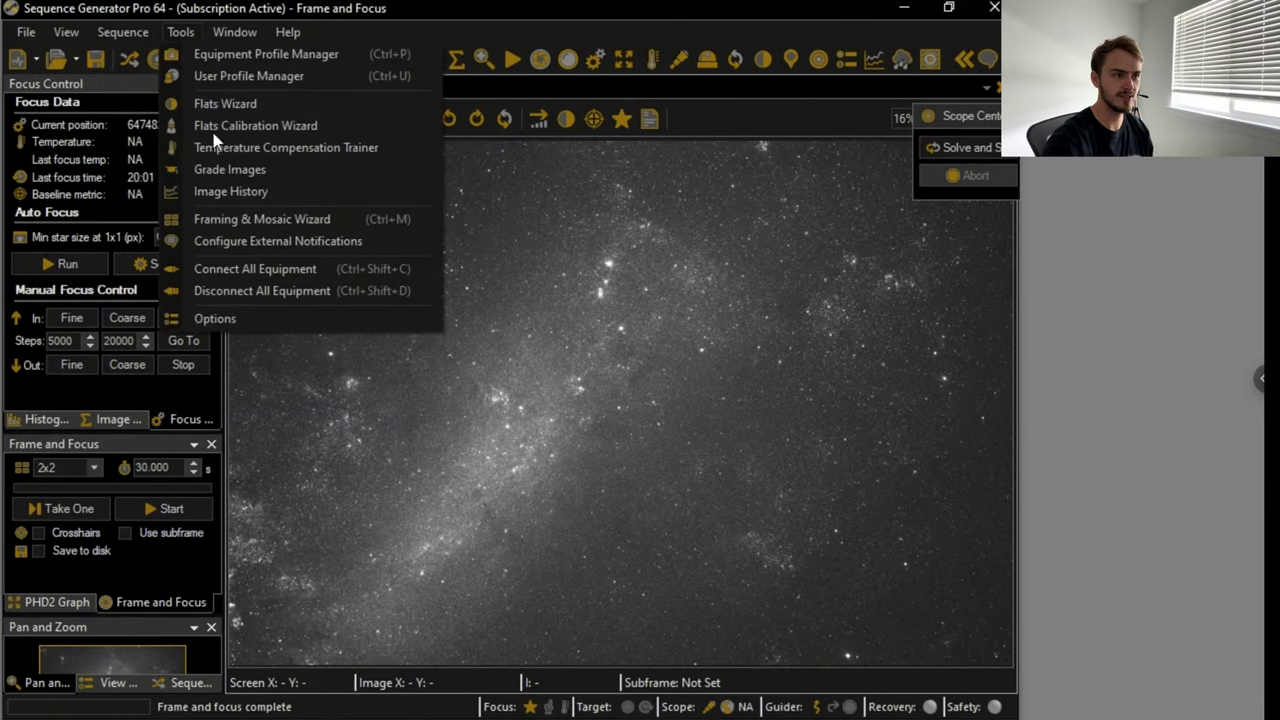
left_click(247, 217)
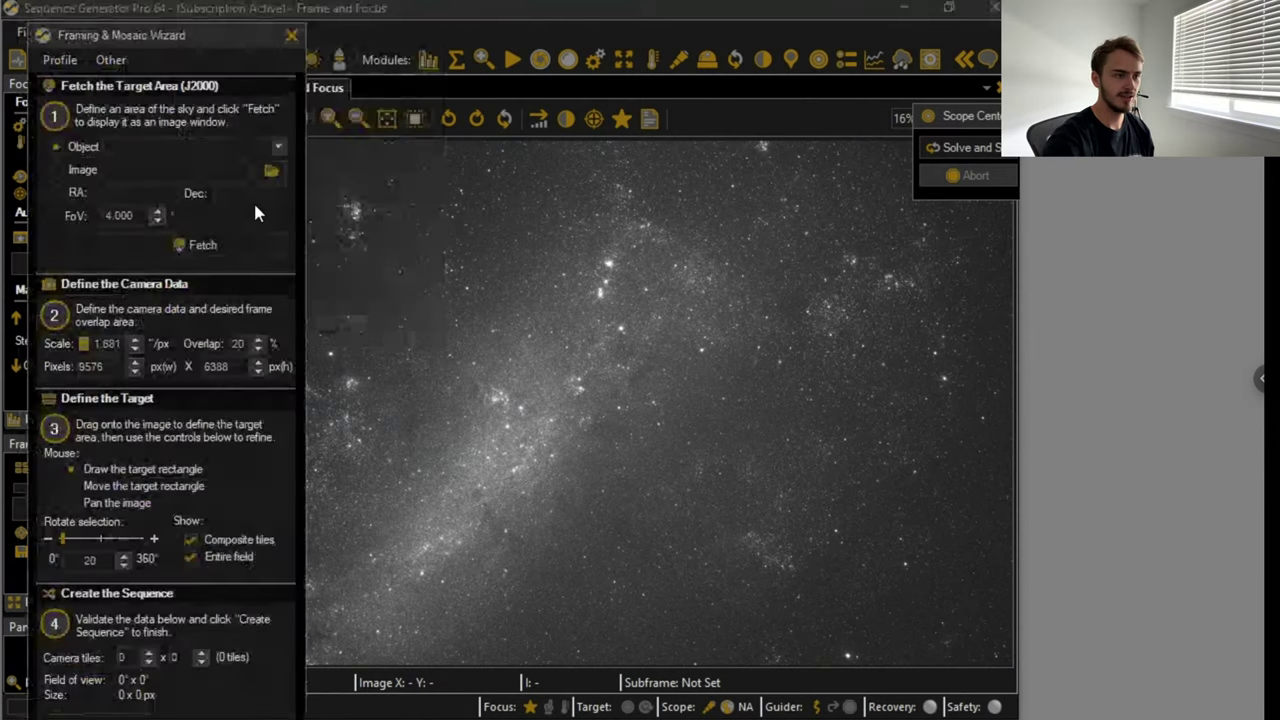
left_click(290, 35)
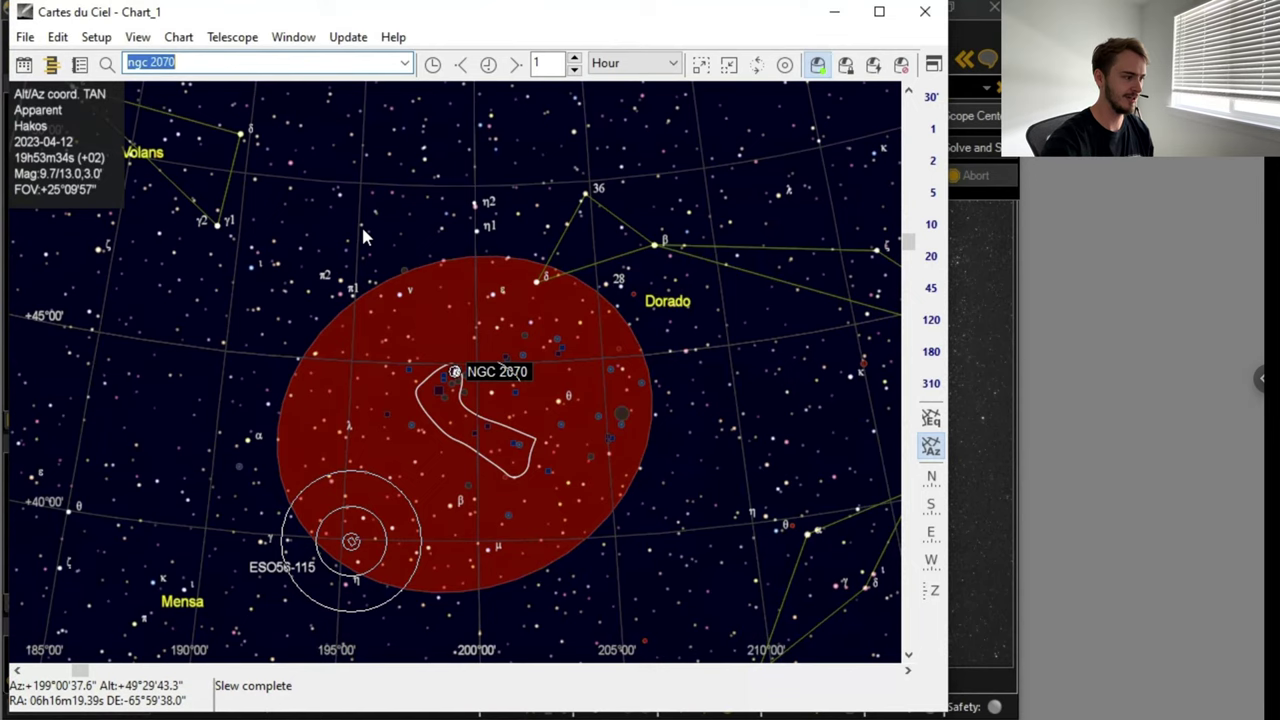
- In Cartes du Ciel, find NGC 2070 and examine its surroundings on a wide view of the sky
key("Return")
scroll(363, 238, "down", 1)
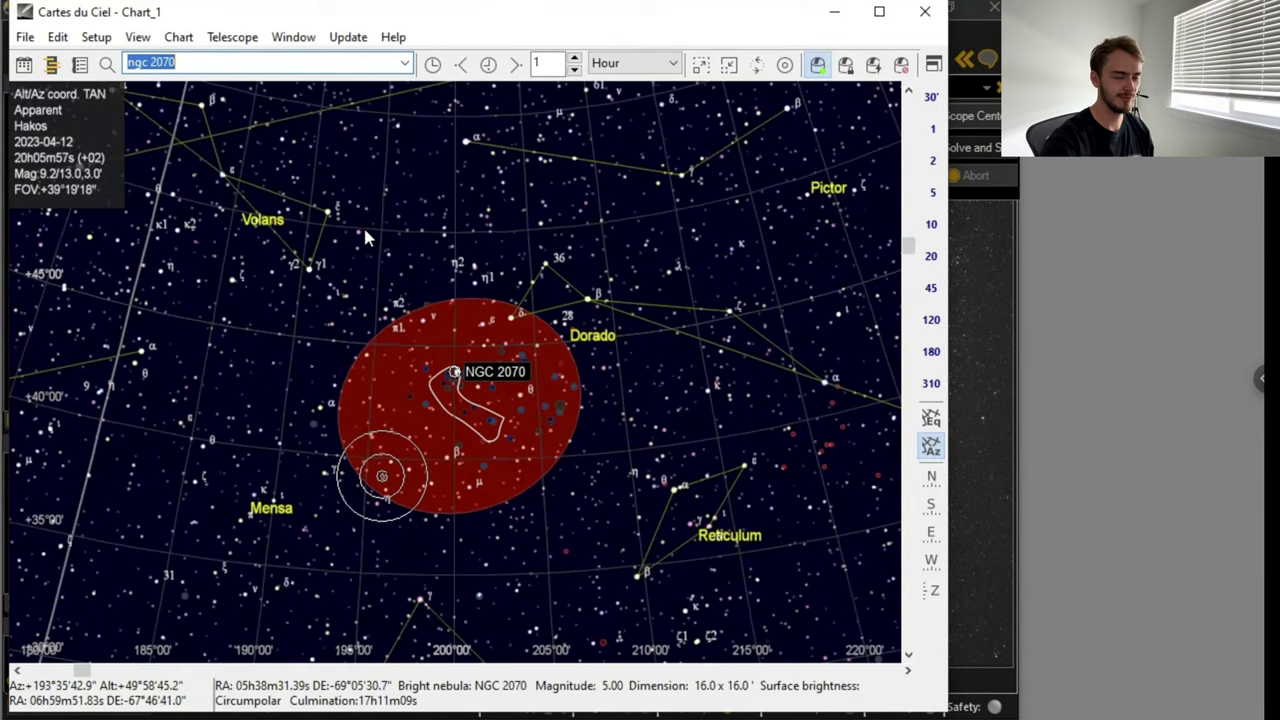
scroll(363, 238, "down", 1)
scroll(700, 233, "down", 1)
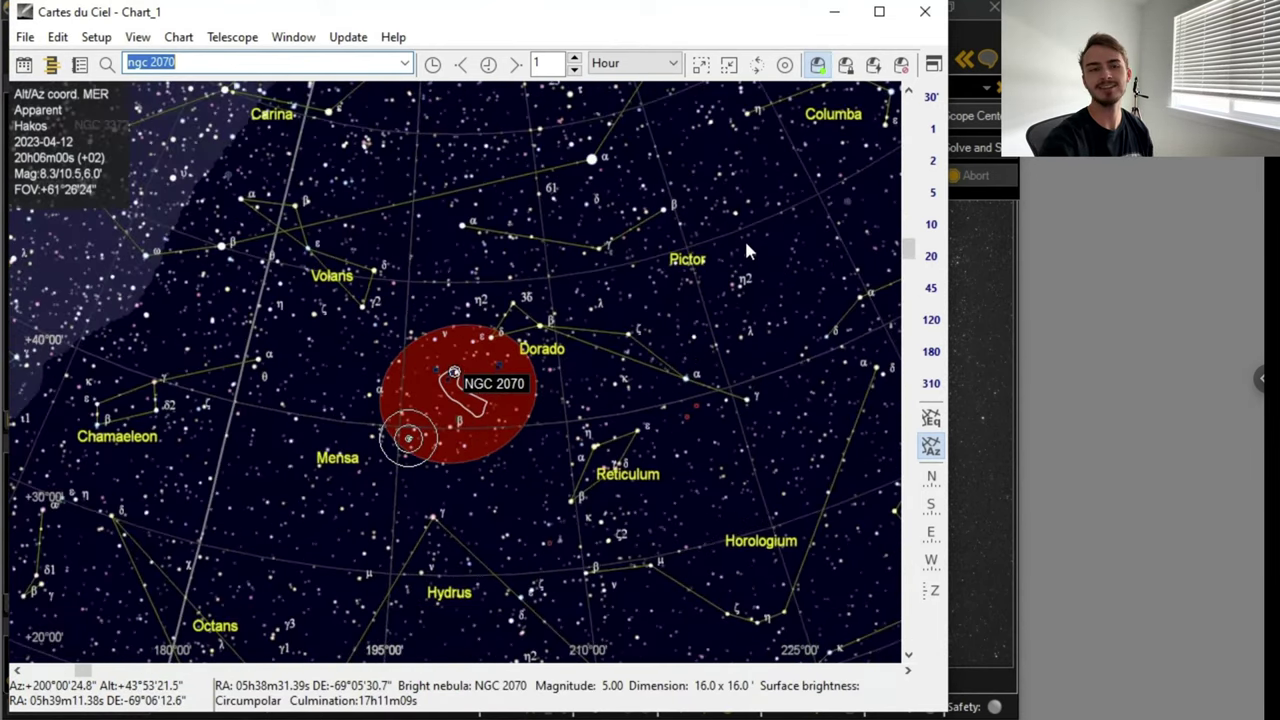
scroll(744, 238, "down", 1)
scroll(592, 283, "down", 1)
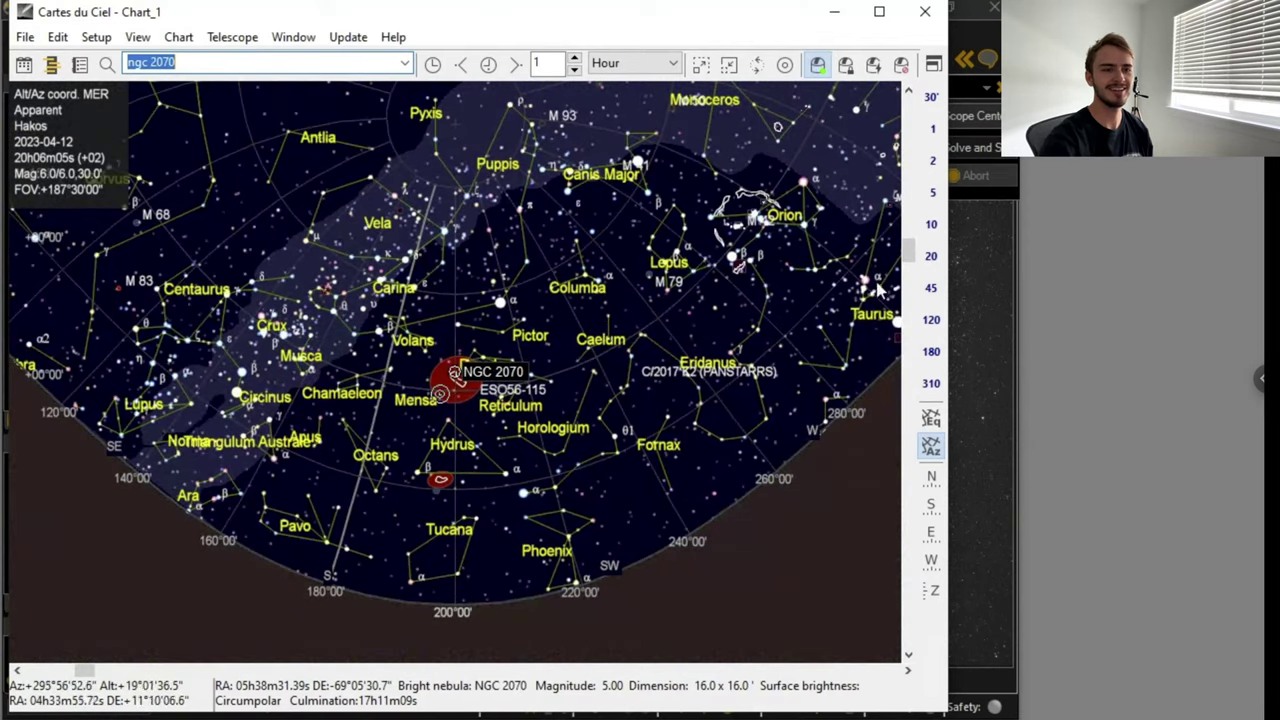
- Select the star HD39910 near Orion on the sky chart and slew the telescope to it
left_click_drag(641, 281, 375, 374)
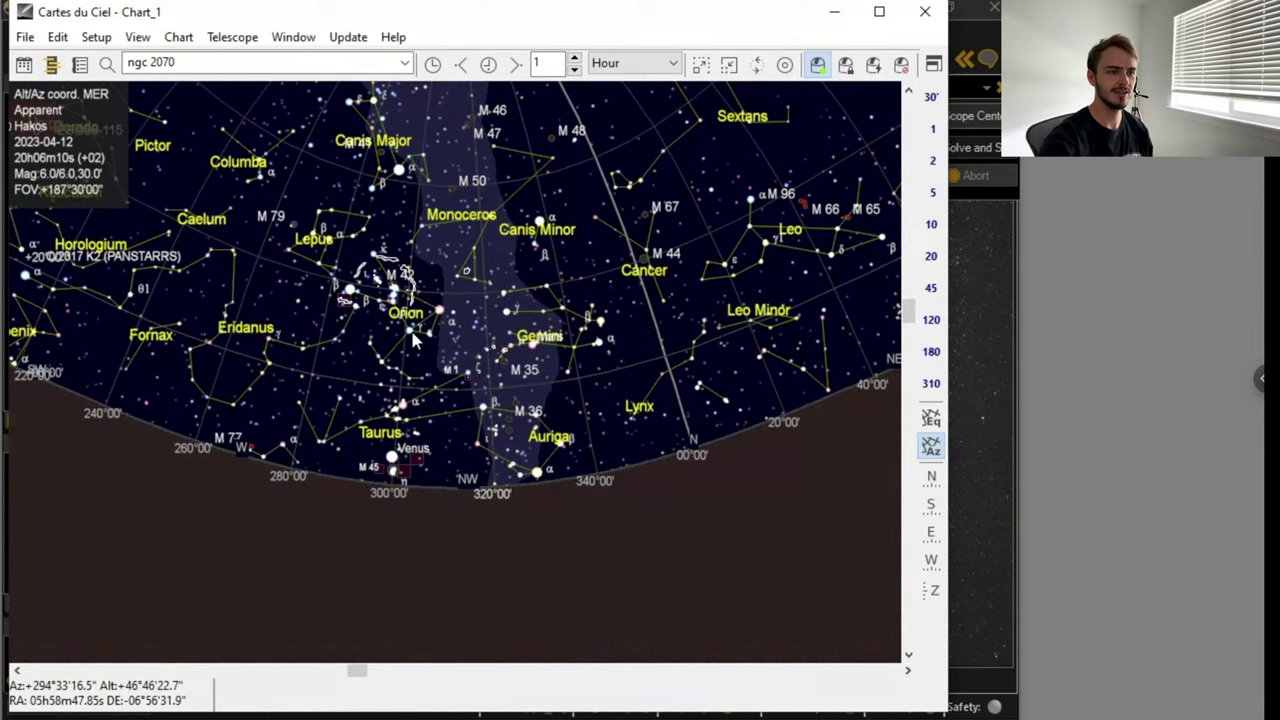
left_click_drag(413, 340, 399, 306)
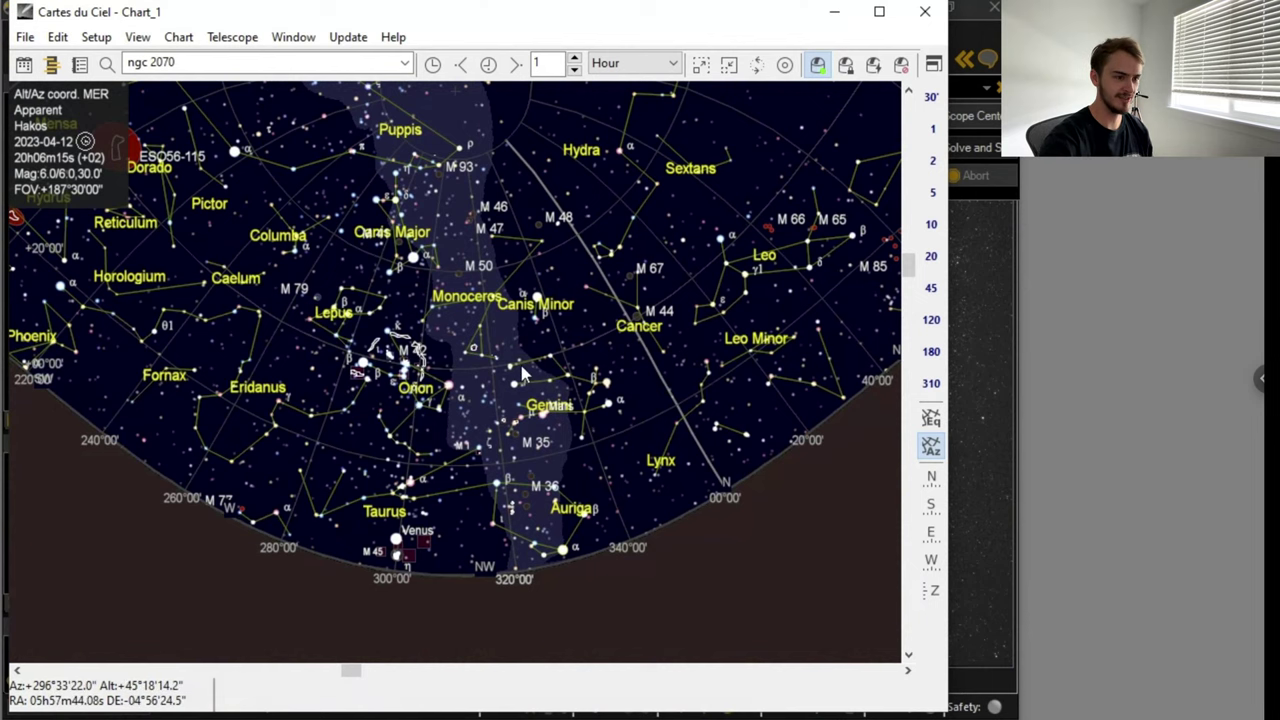
left_click(450, 348)
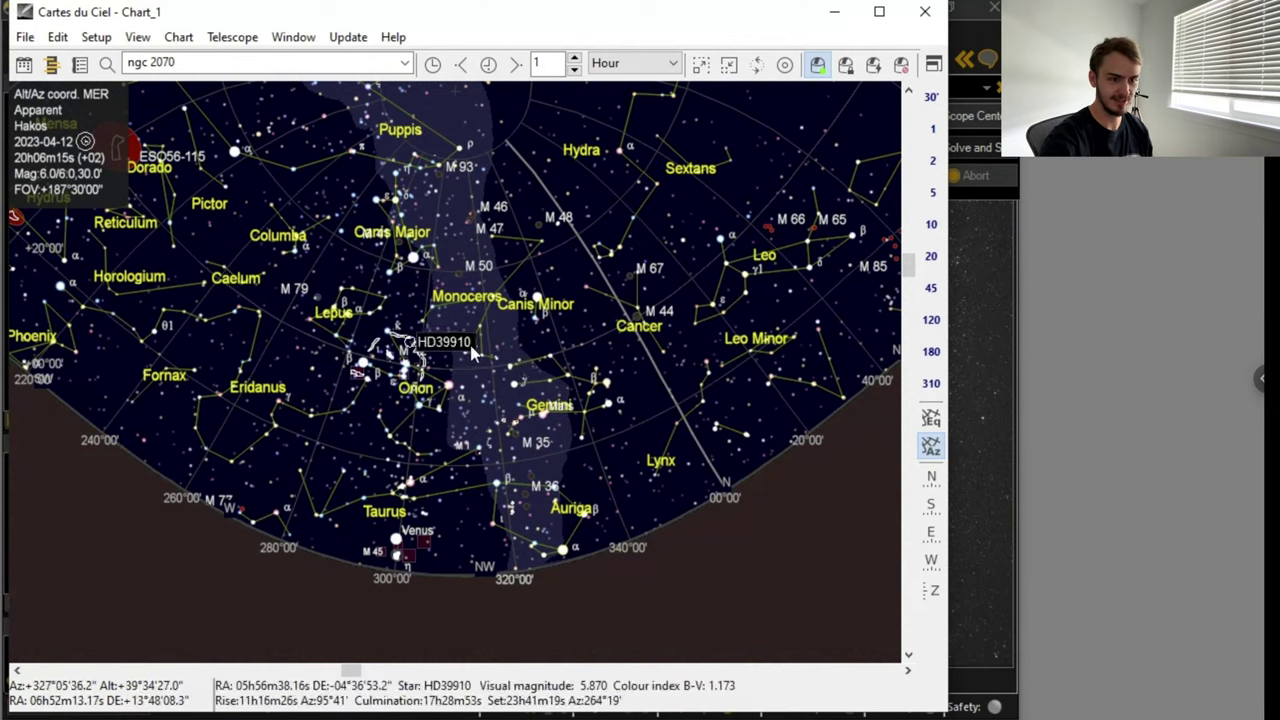
left_click(231, 38)
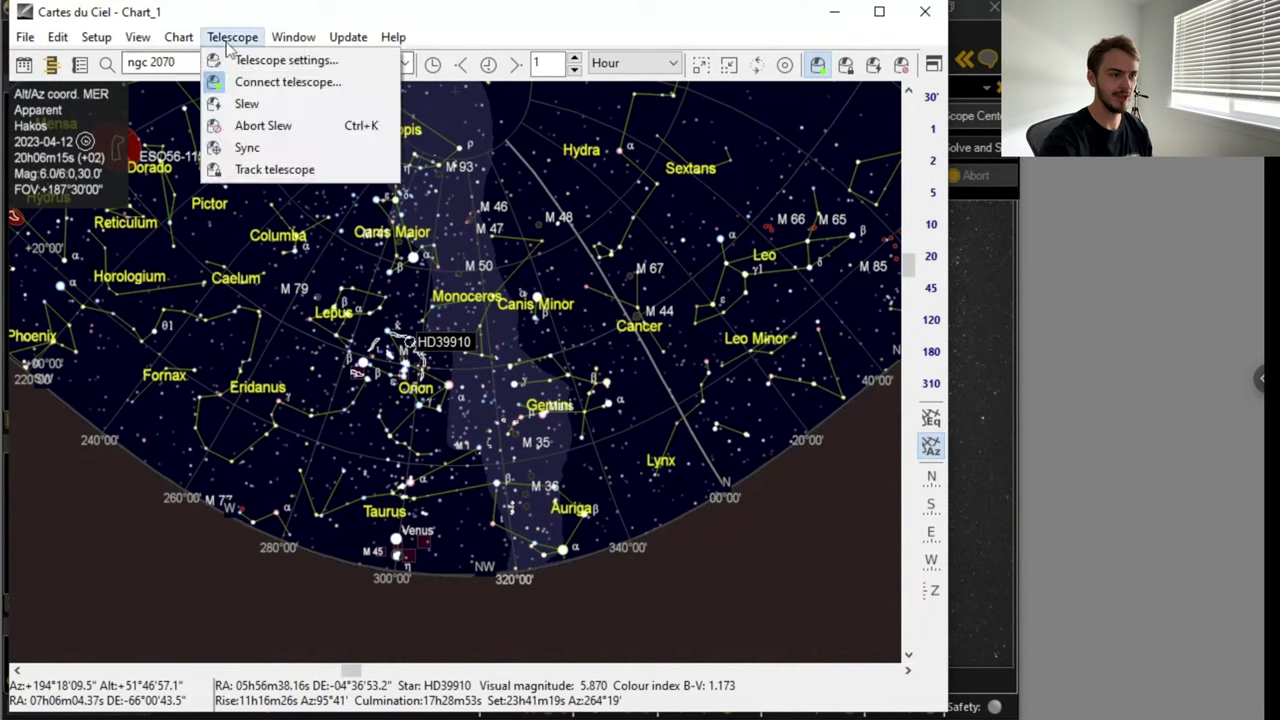
left_click(240, 104)
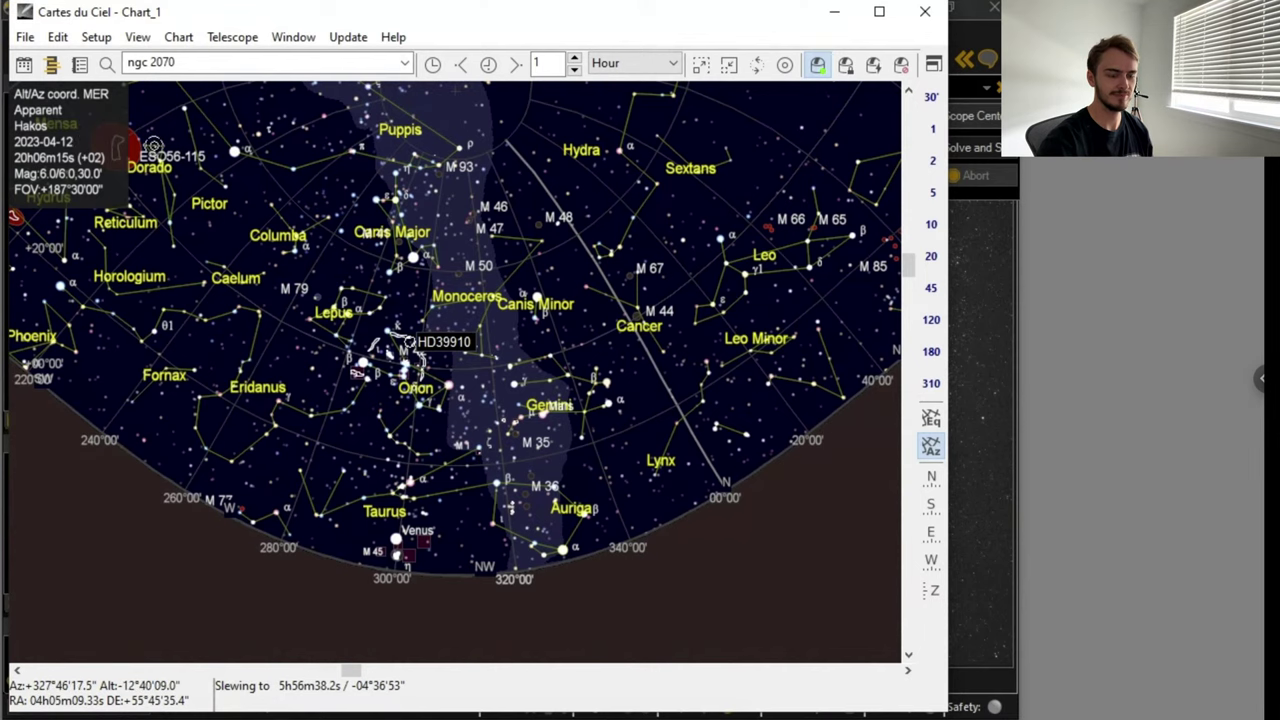
- Switch to PHD2's equipment connection dialog and try to connect the QHYCCD-Cameras-Guider (ASCOM) camera
left_click(537, 719)
left_click(640, 688)
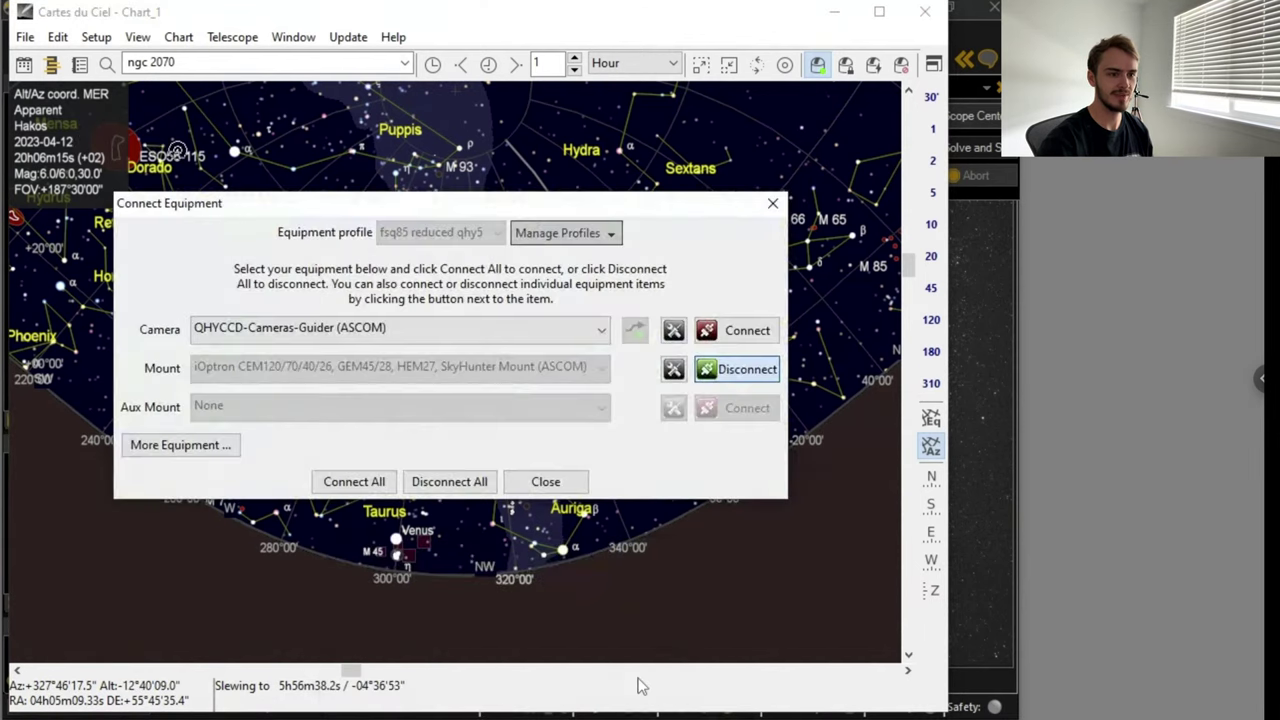
left_click(716, 336)
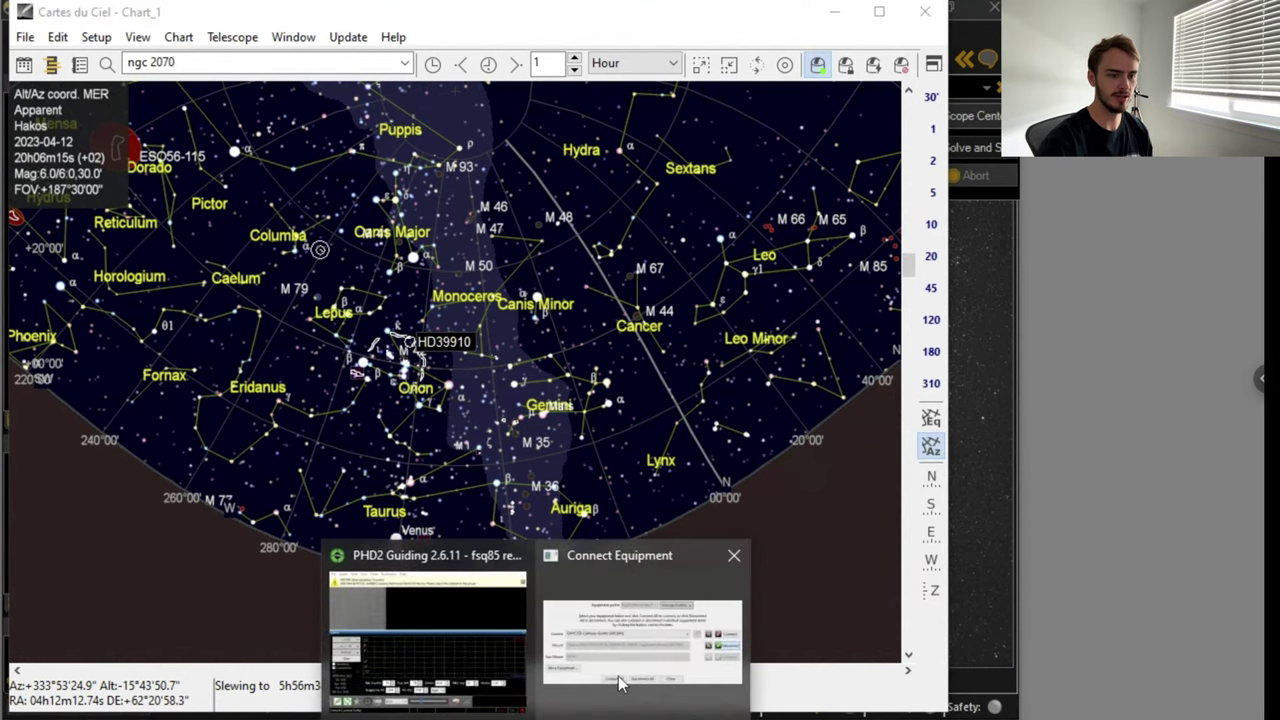
left_click(620, 683)
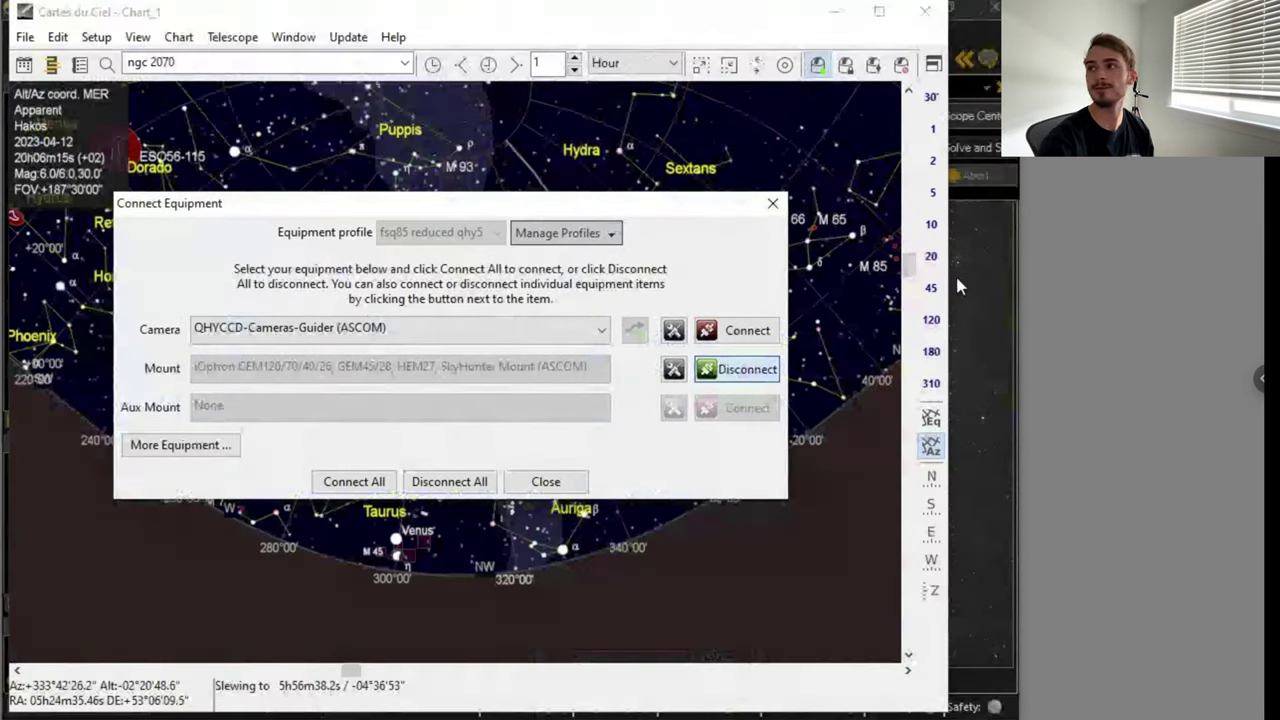
left_click(977, 259)
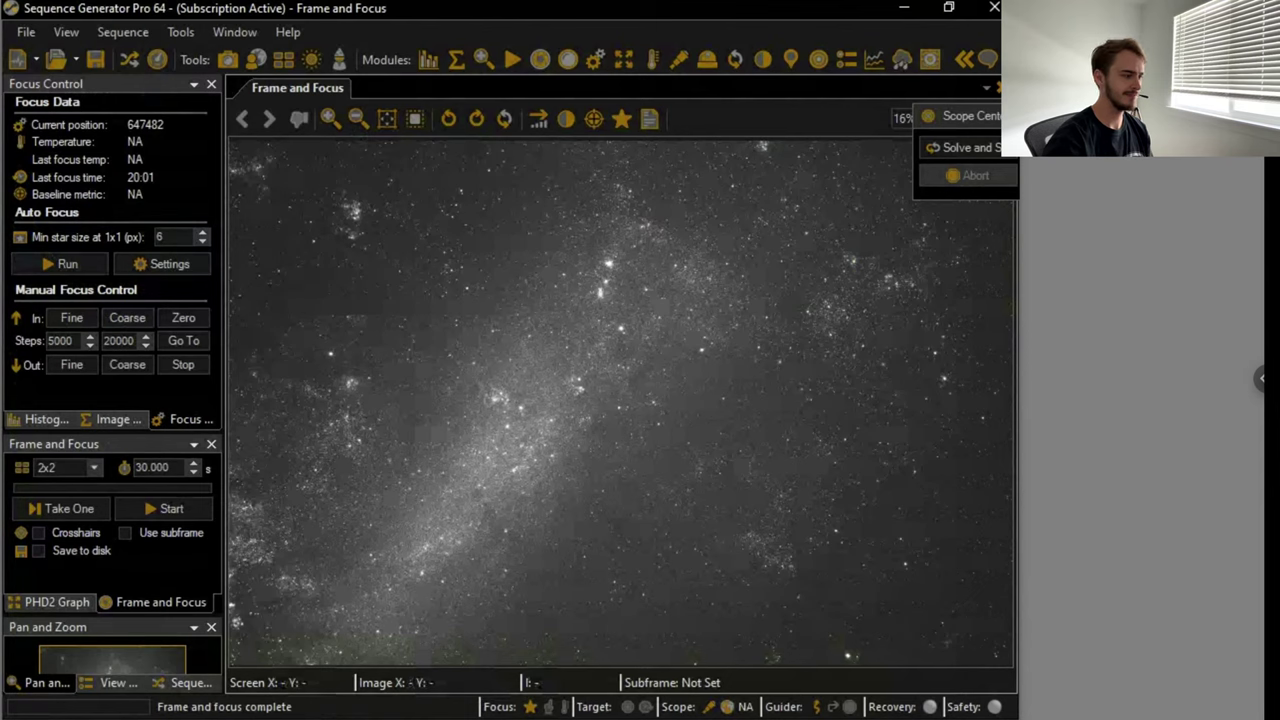
- Return to PHD2's equipment connection dialog and choose QHY Camera as the guide camera
left_click(536, 718)
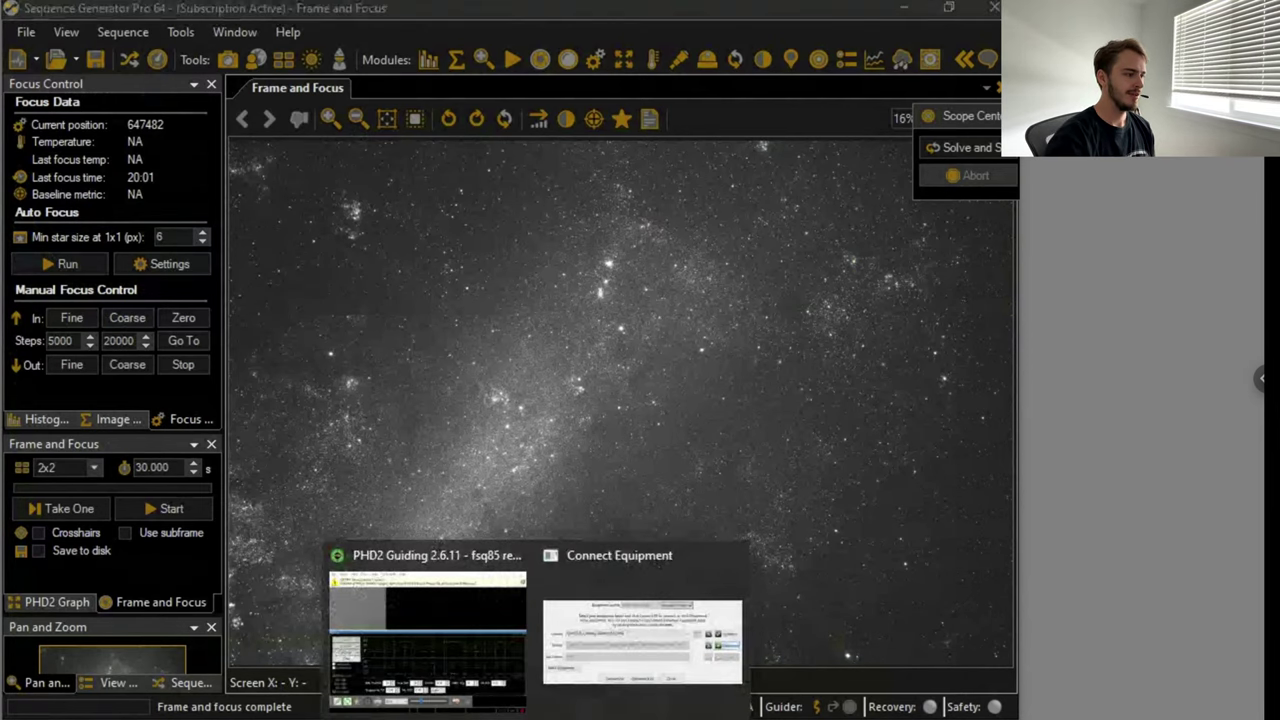
left_click(642, 664)
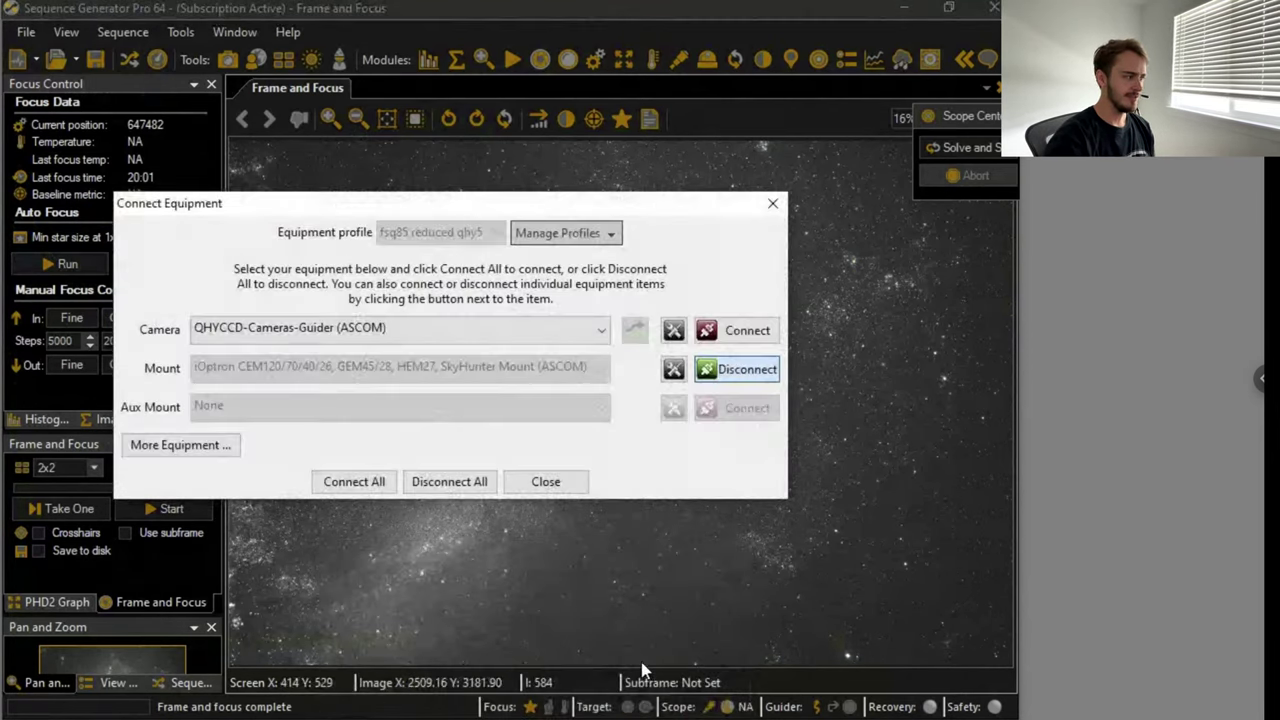
left_click(492, 338)
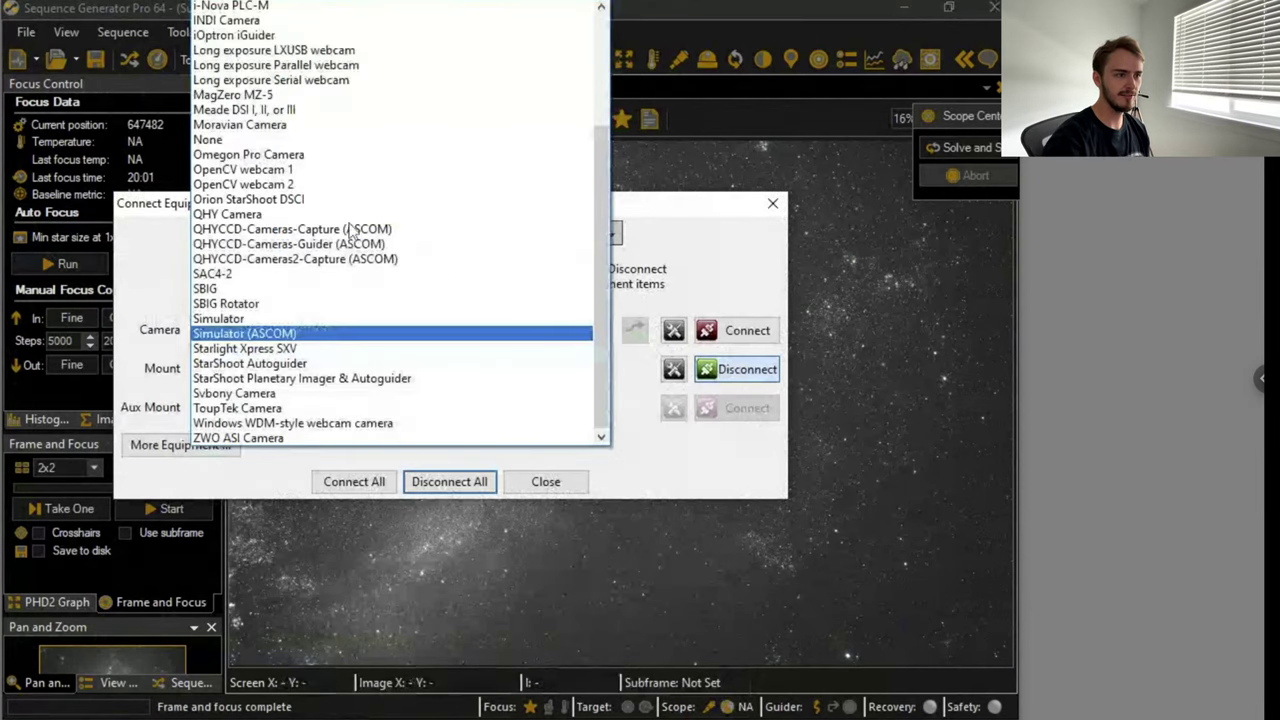
left_click(300, 216)
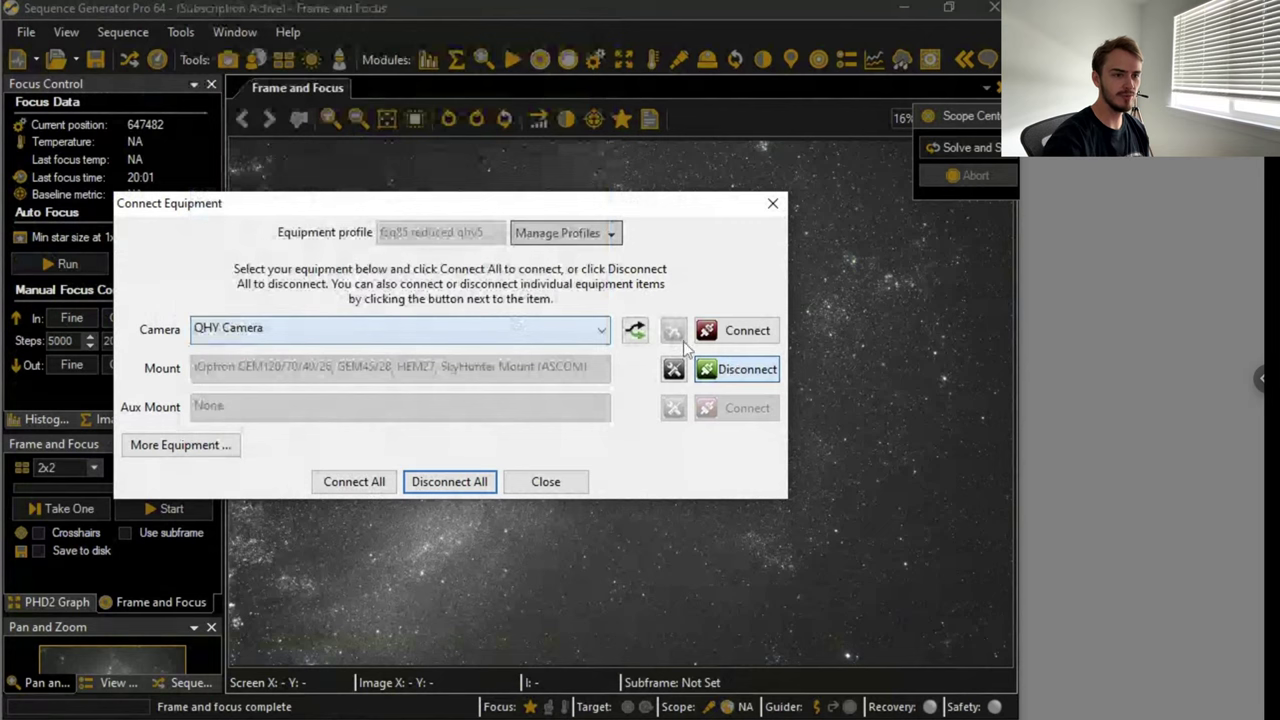
- Try to connect QHY Camera, and retry with QHYCCD-Cameras-Guider (ASCOM) selected after opening its driver setup
left_click(716, 340)
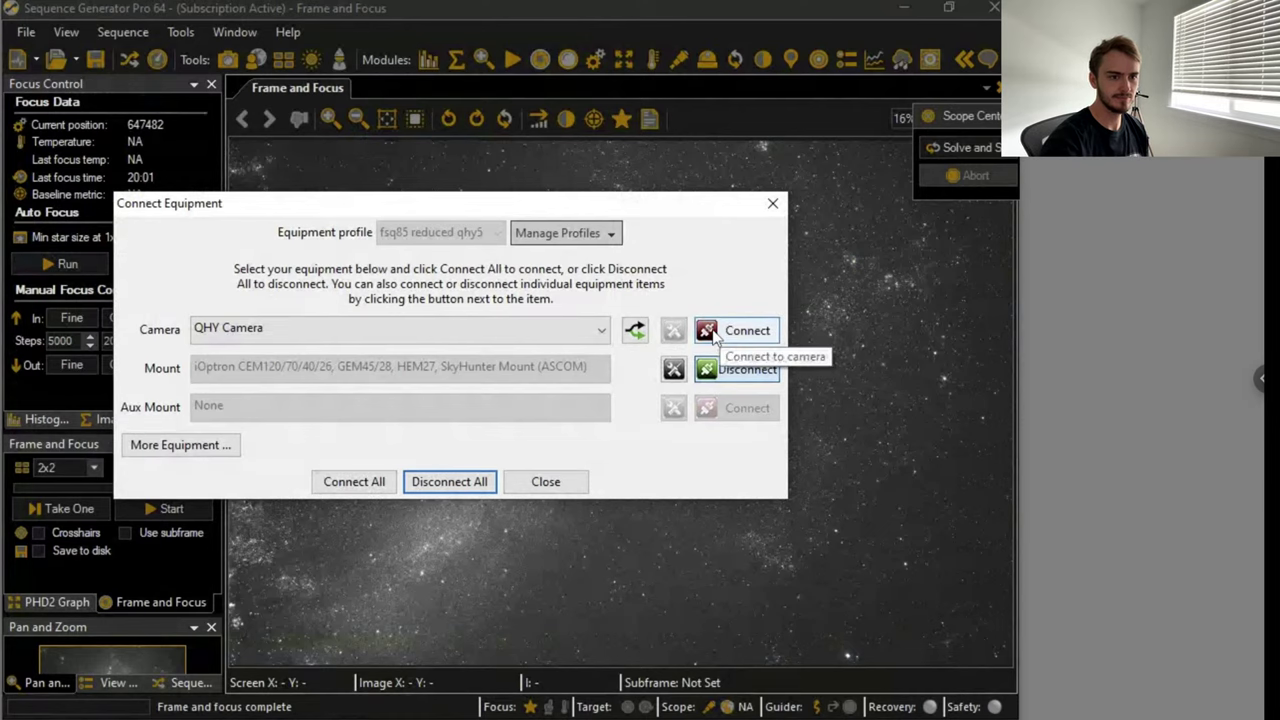
left_click(549, 340)
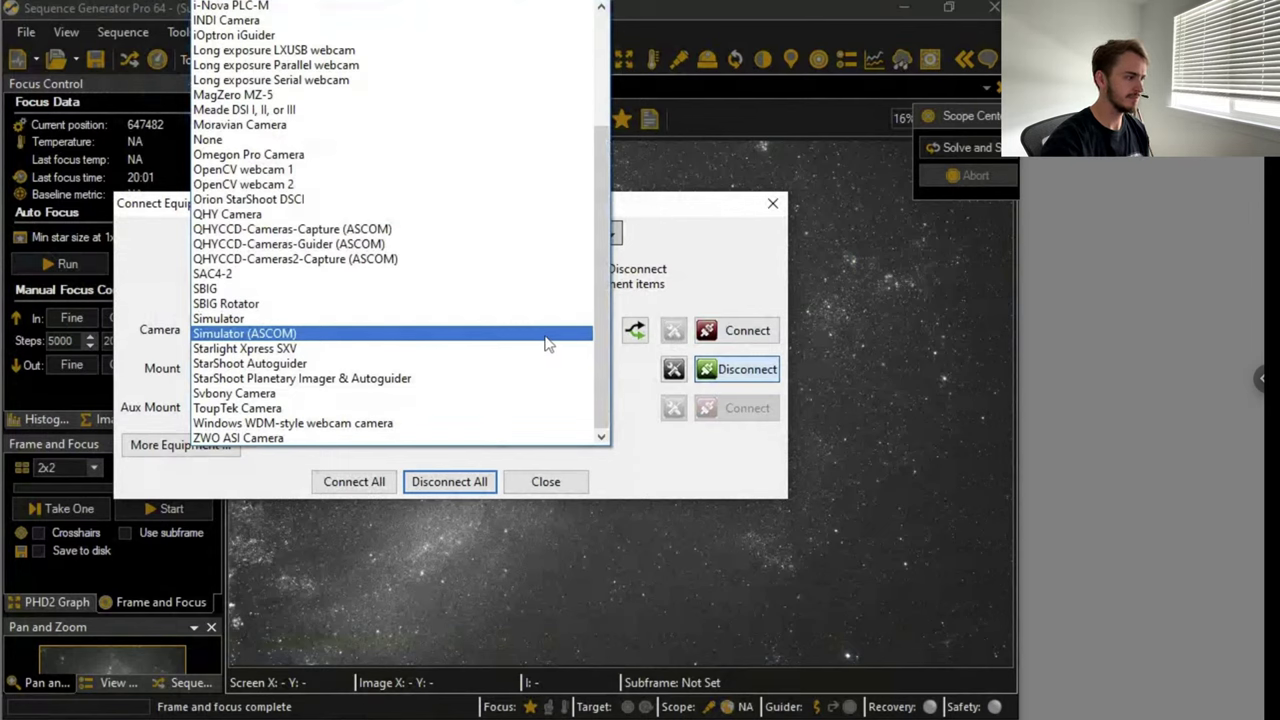
left_click(400, 248)
left_click(674, 335)
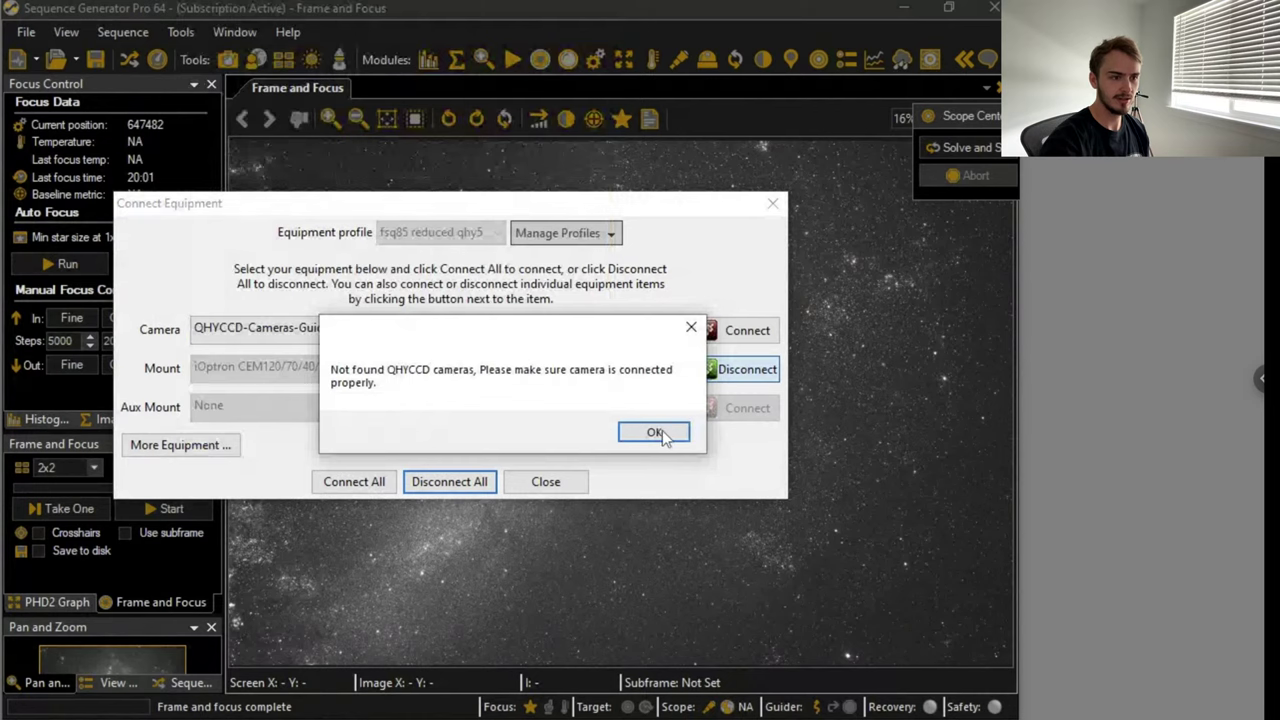
key("Return")
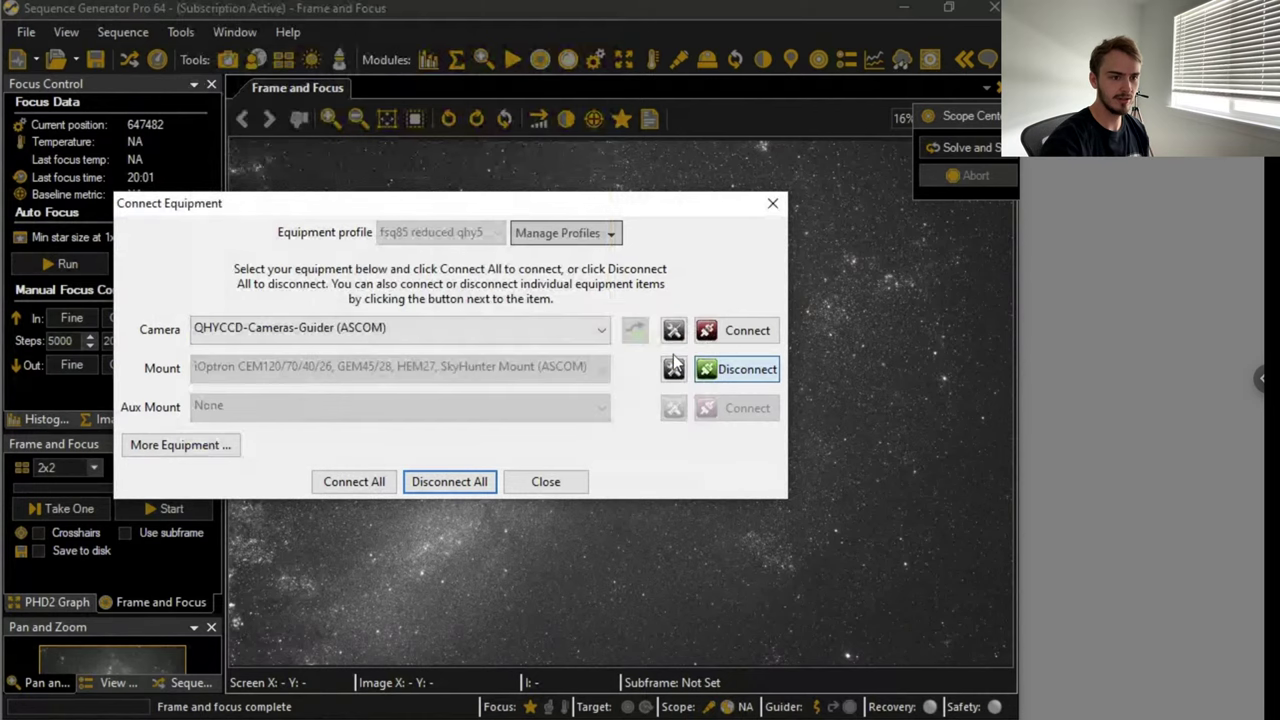
left_click(745, 335)
left_click(560, 427)
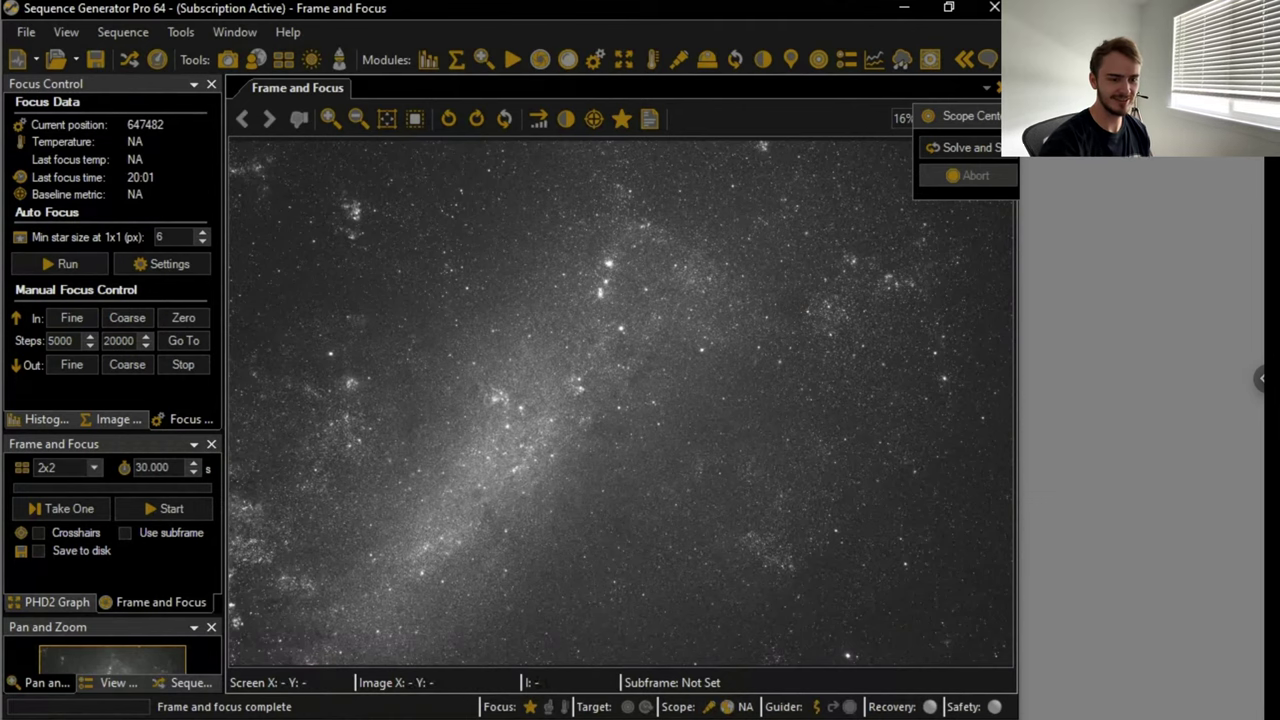
- Open the sequence window's equipment list in Sequence Generator Pro and disconnect the filter wheel and the focuser
left_click(130, 59)
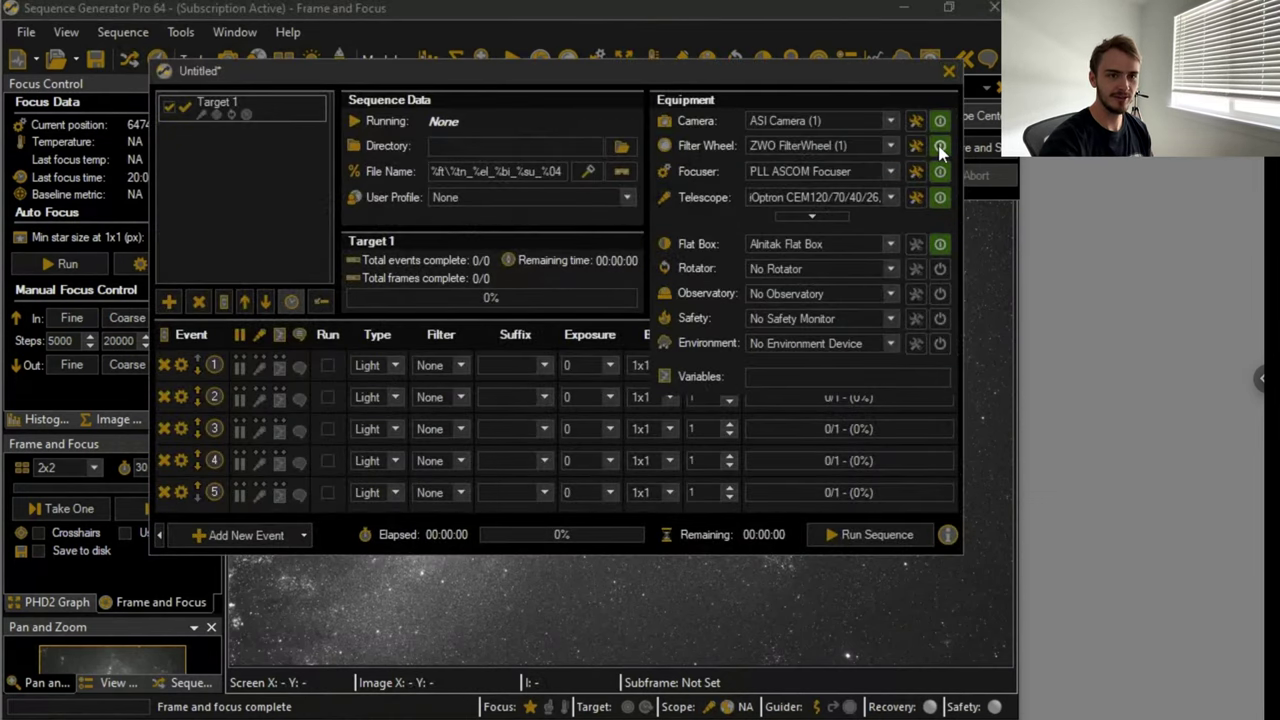
left_click(940, 147)
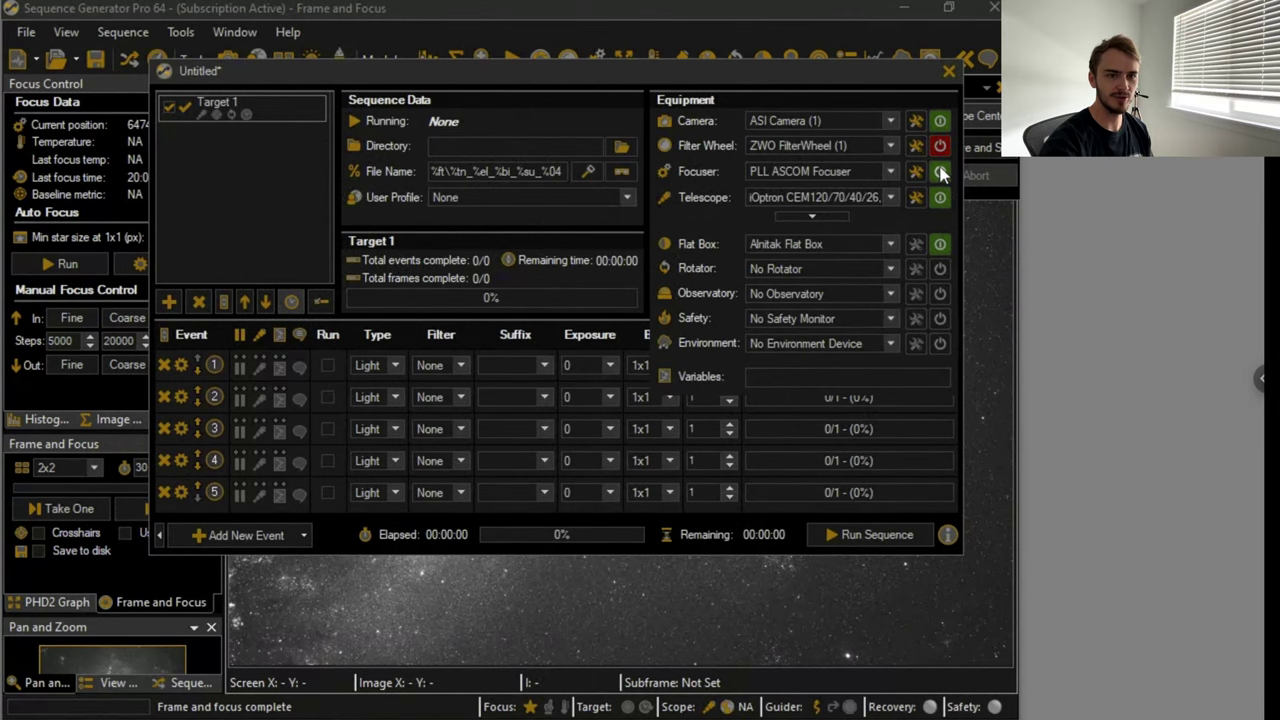
left_click(940, 173)
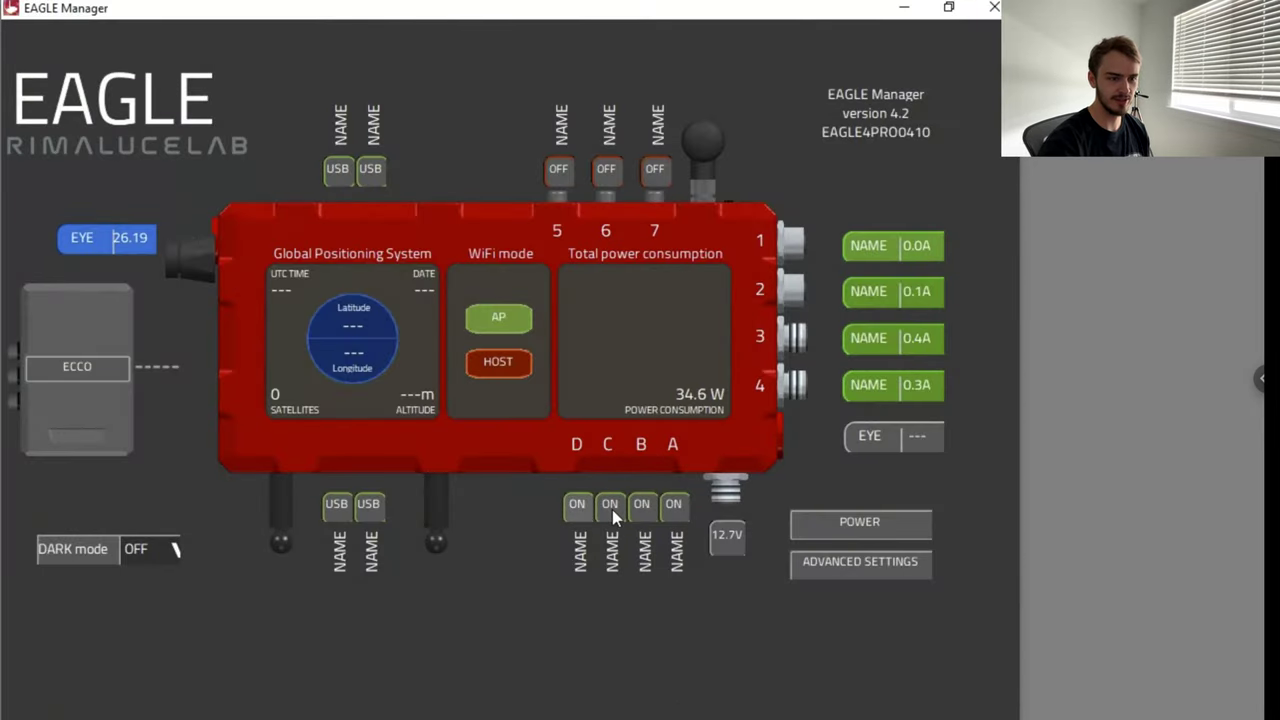
- Switch to EAGLE Manager and power-cycle ports A, B, C and D, leaving all four on
left_click(612, 509)
left_click(640, 505)
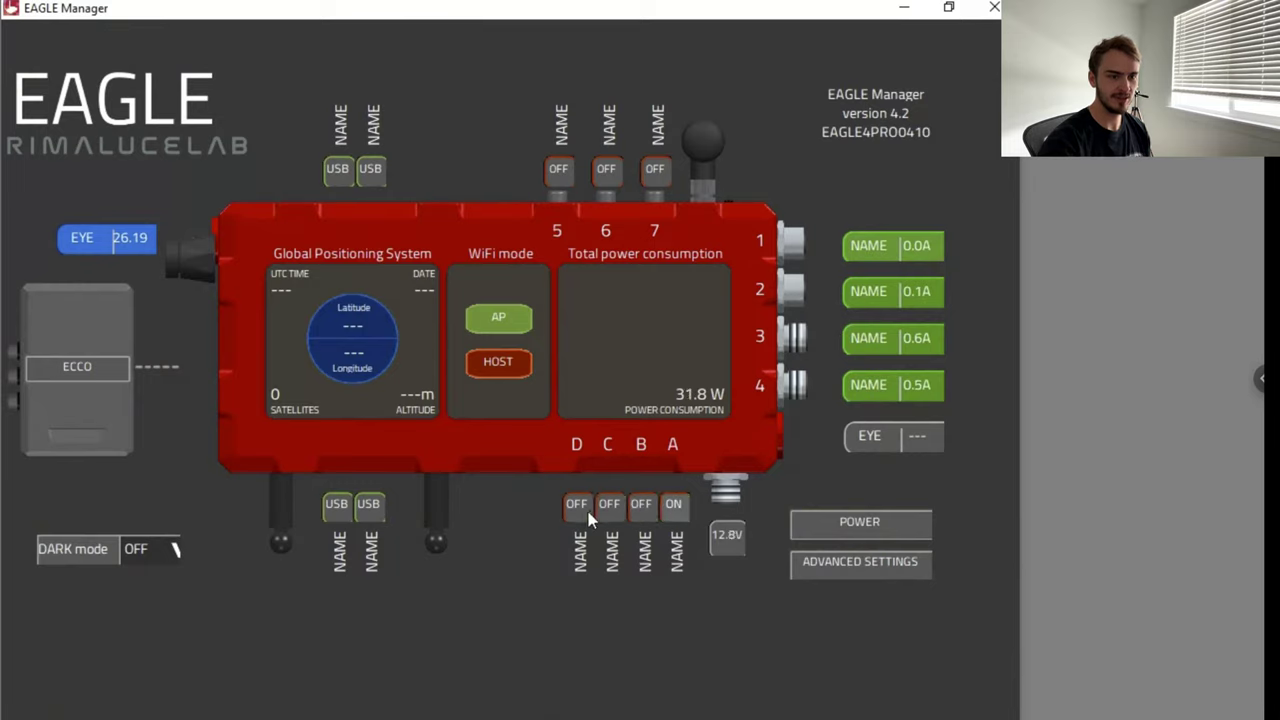
left_click(580, 509)
left_click(607, 509)
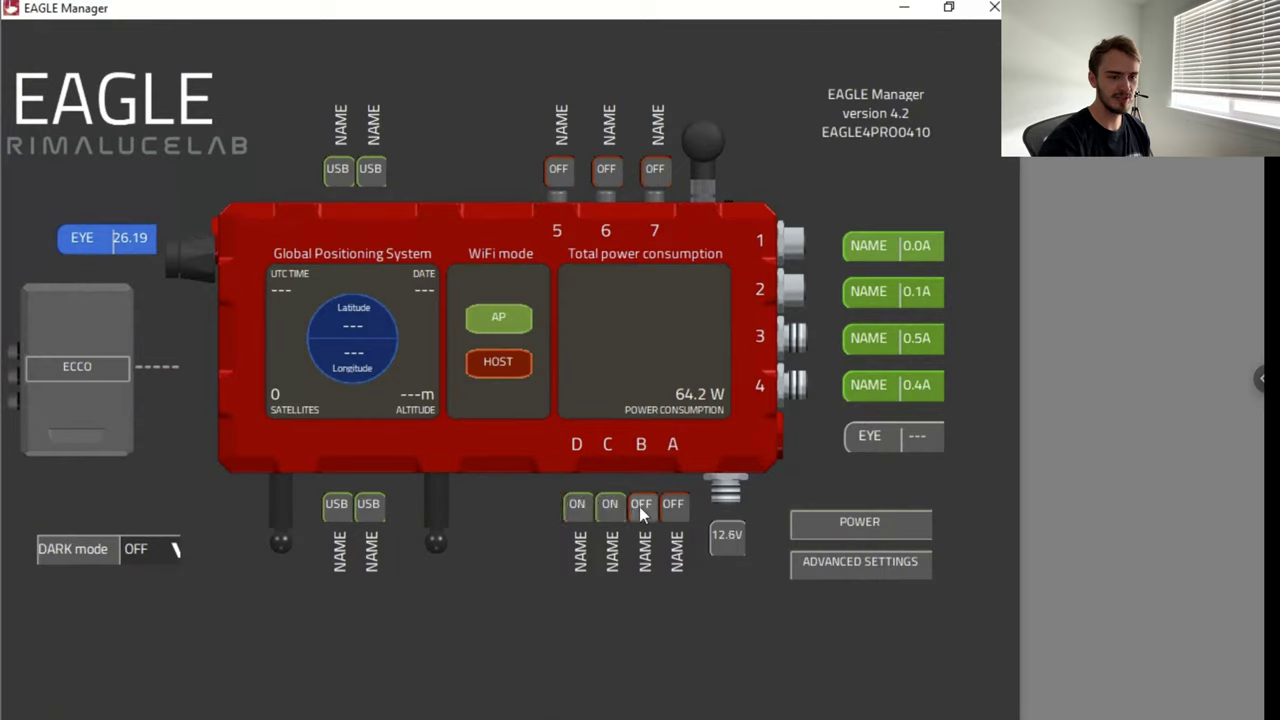
left_click(639, 506)
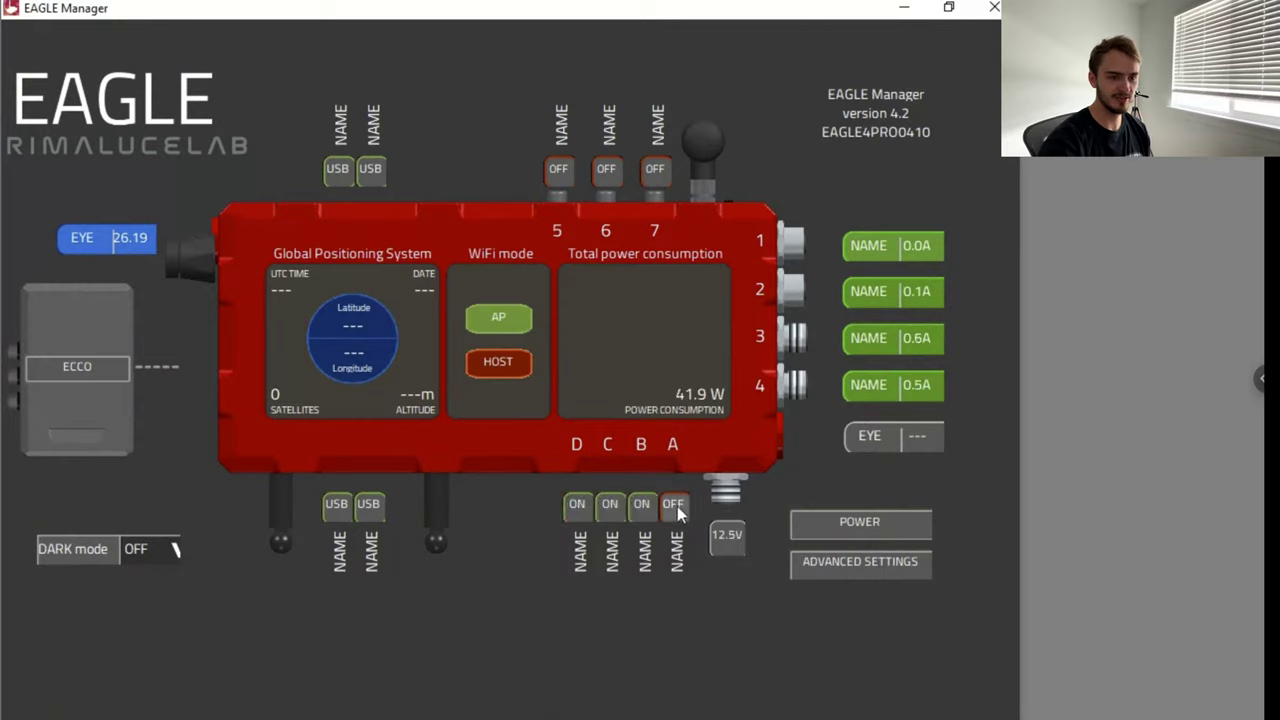
left_click(677, 506)
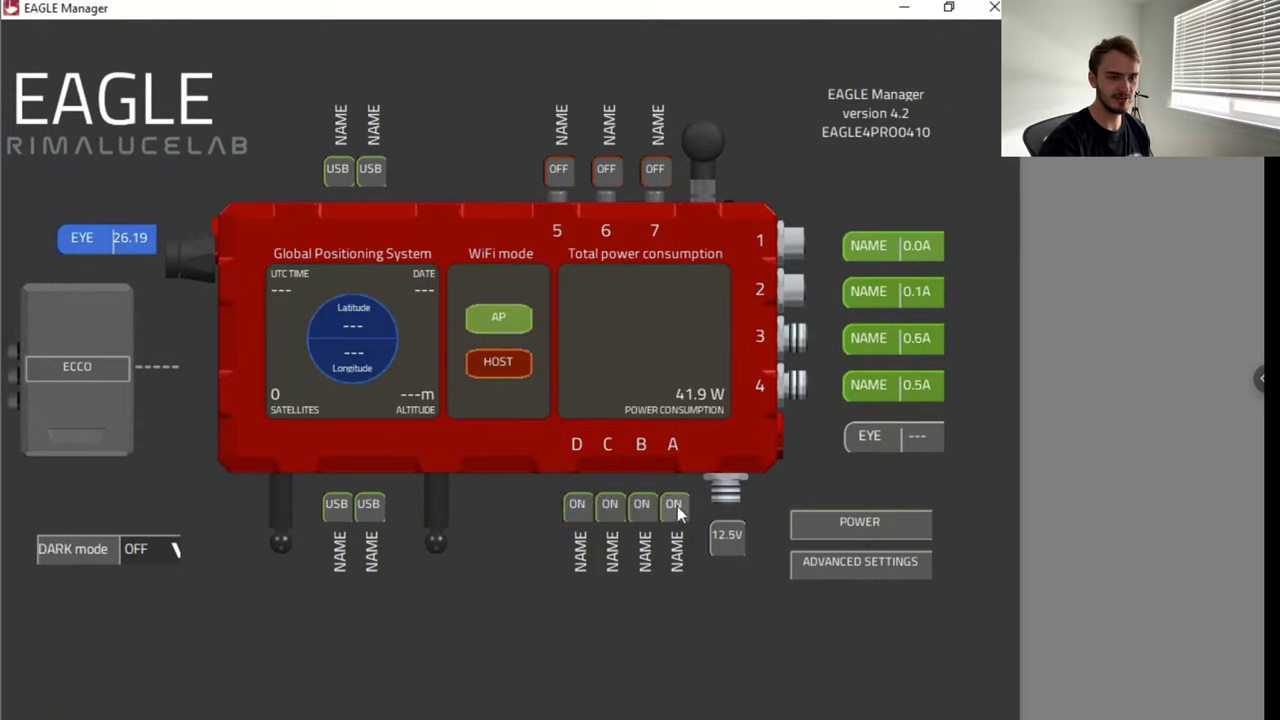
- Return to Sequence Generator Pro and reconnect ZWO FilterWheel (1) and the PLL ASCOM Focuser
left_click(905, 10)
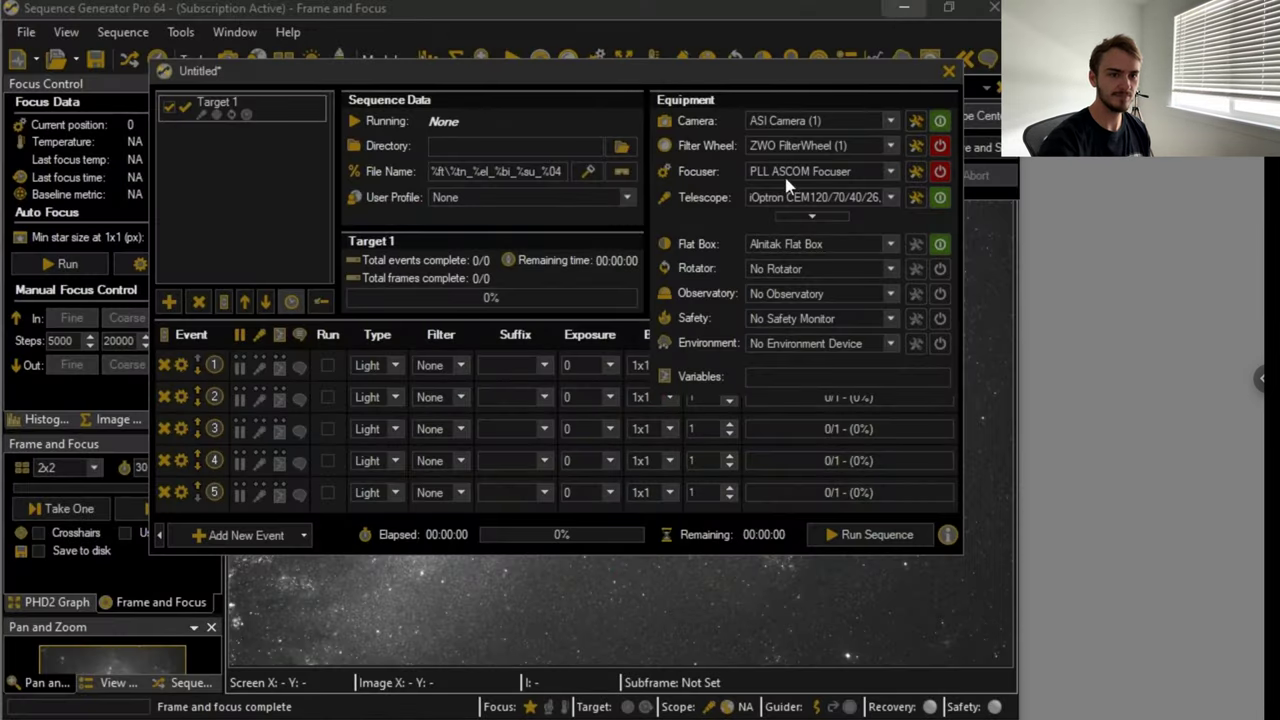
left_click(940, 146)
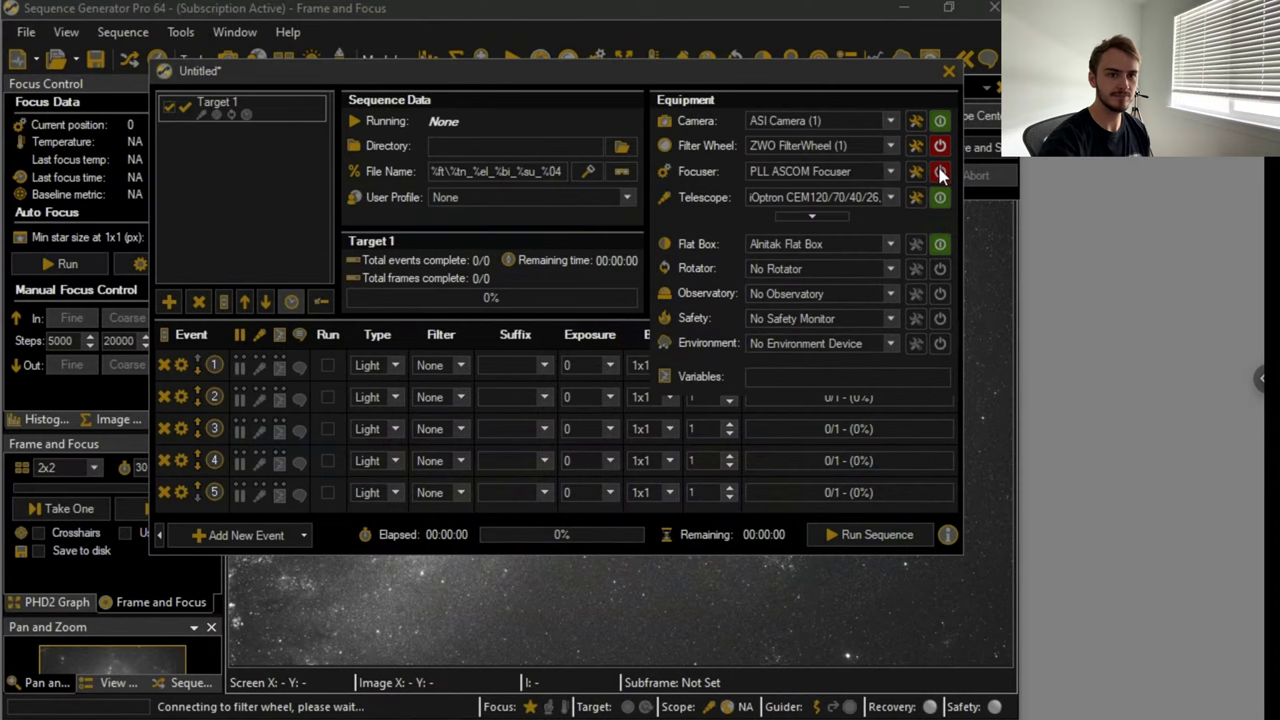
left_click(940, 172)
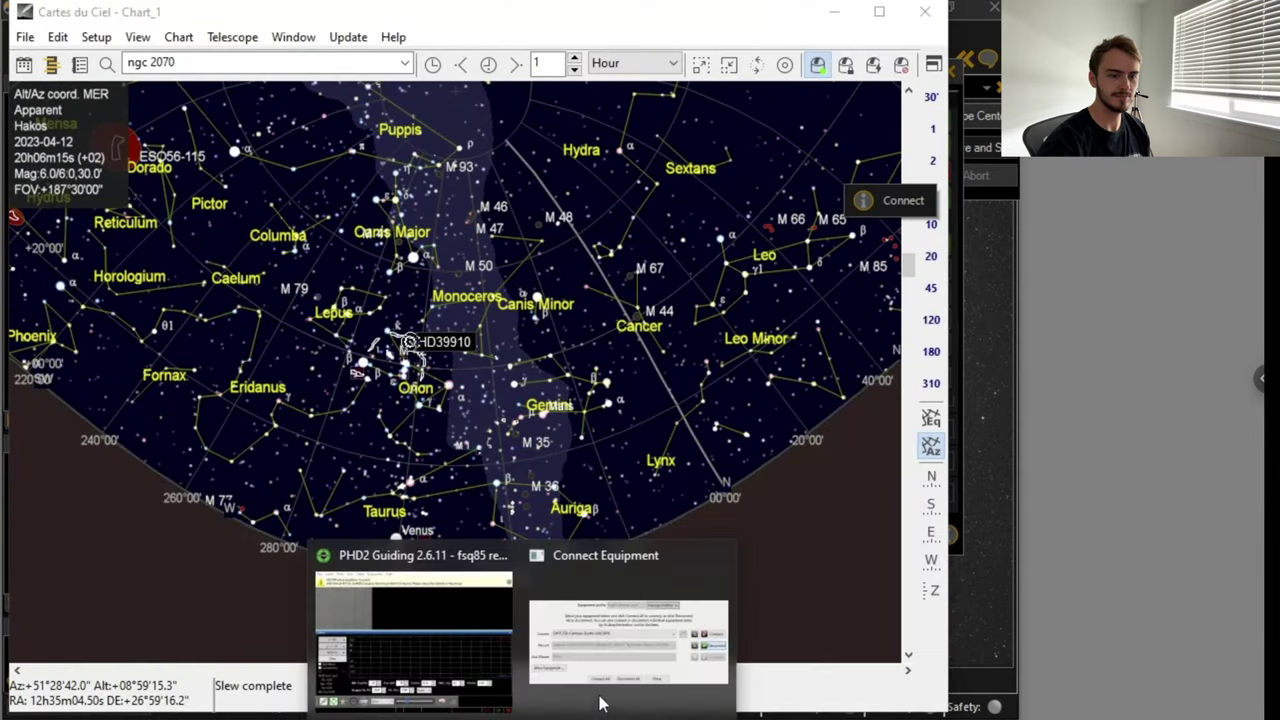
- Switch to PHD2's Connect Equipment dialog and try three times to connect the QHYCCD-Cameras-Guider (ASCOM) camera
left_click(605, 680)
left_click(720, 338)
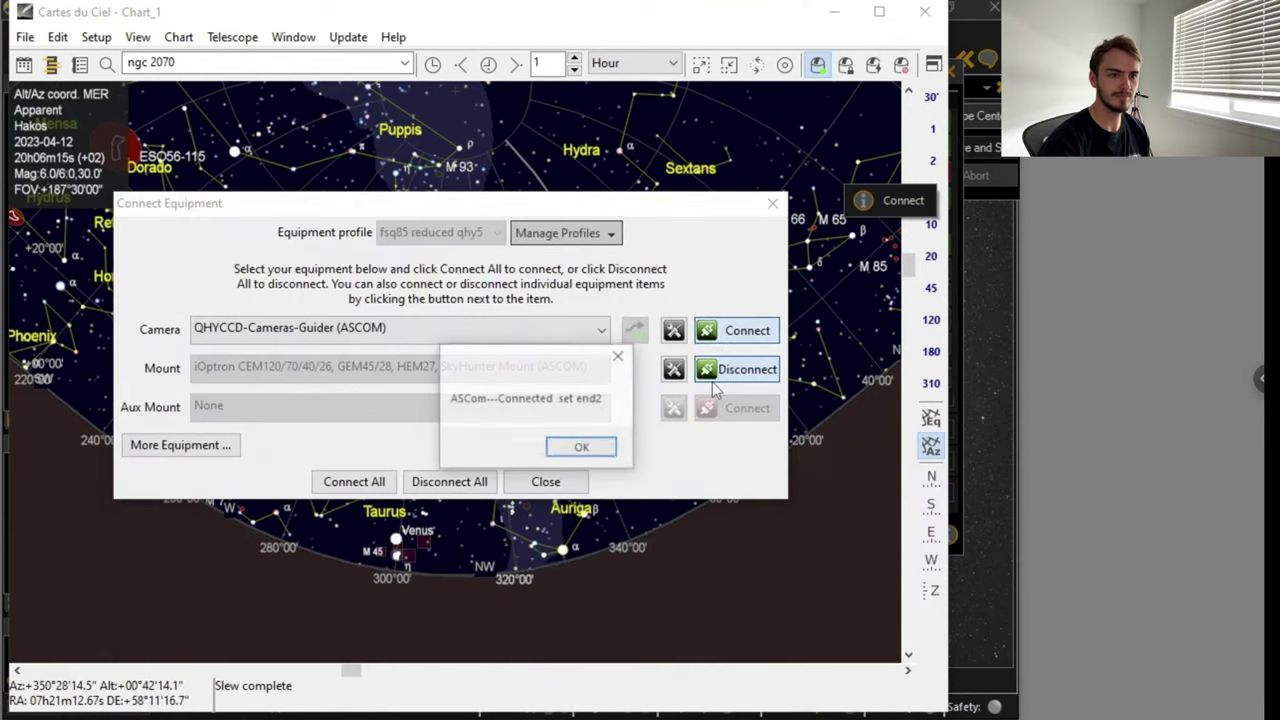
left_click(600, 452)
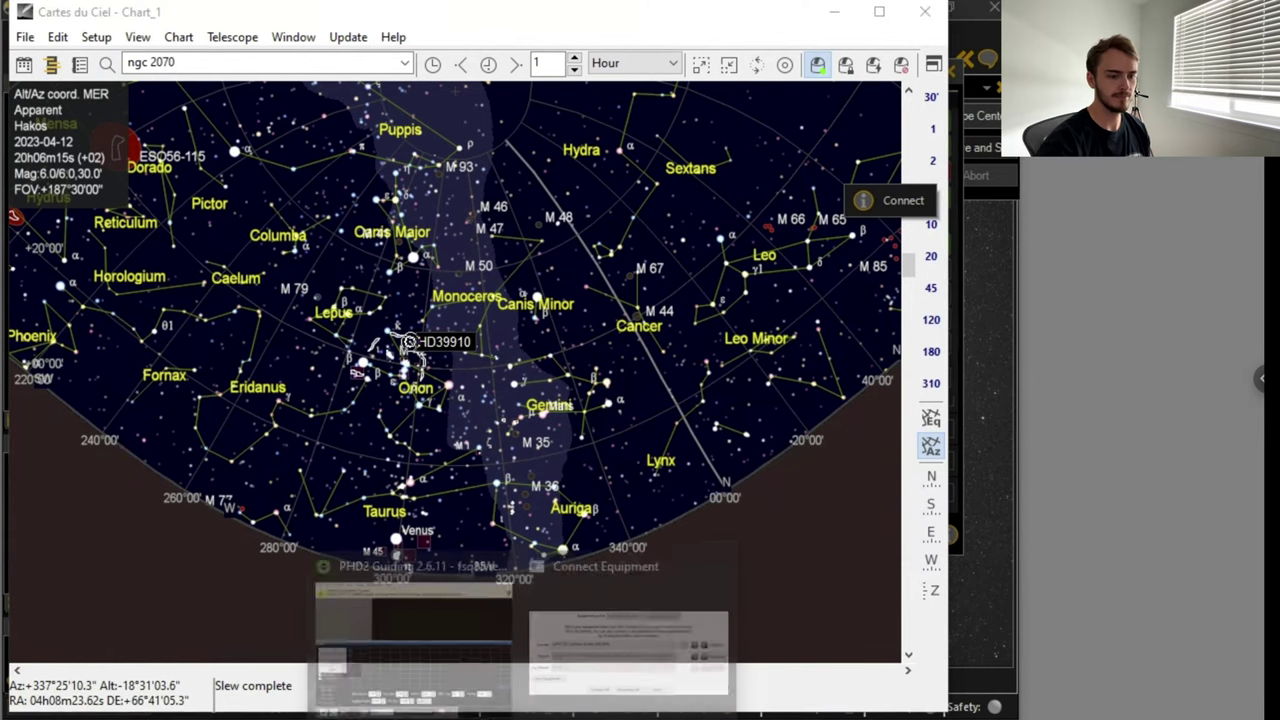
left_click(631, 621)
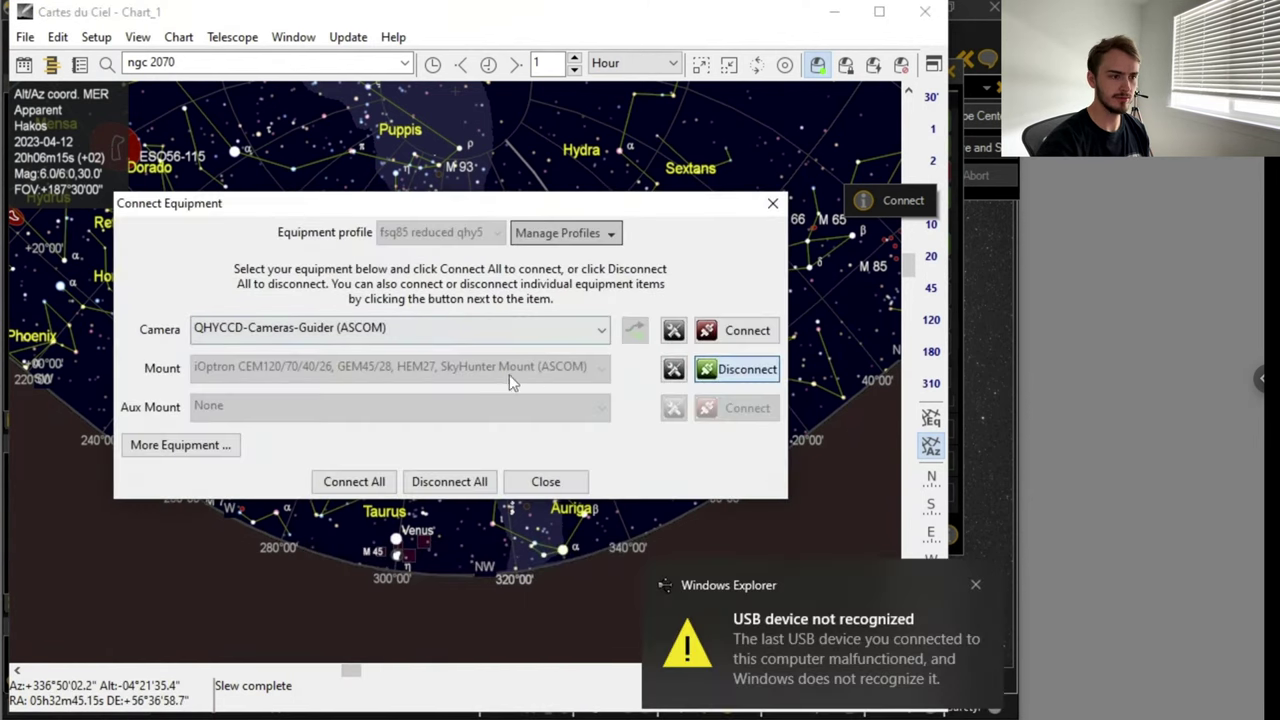
left_click(728, 330)
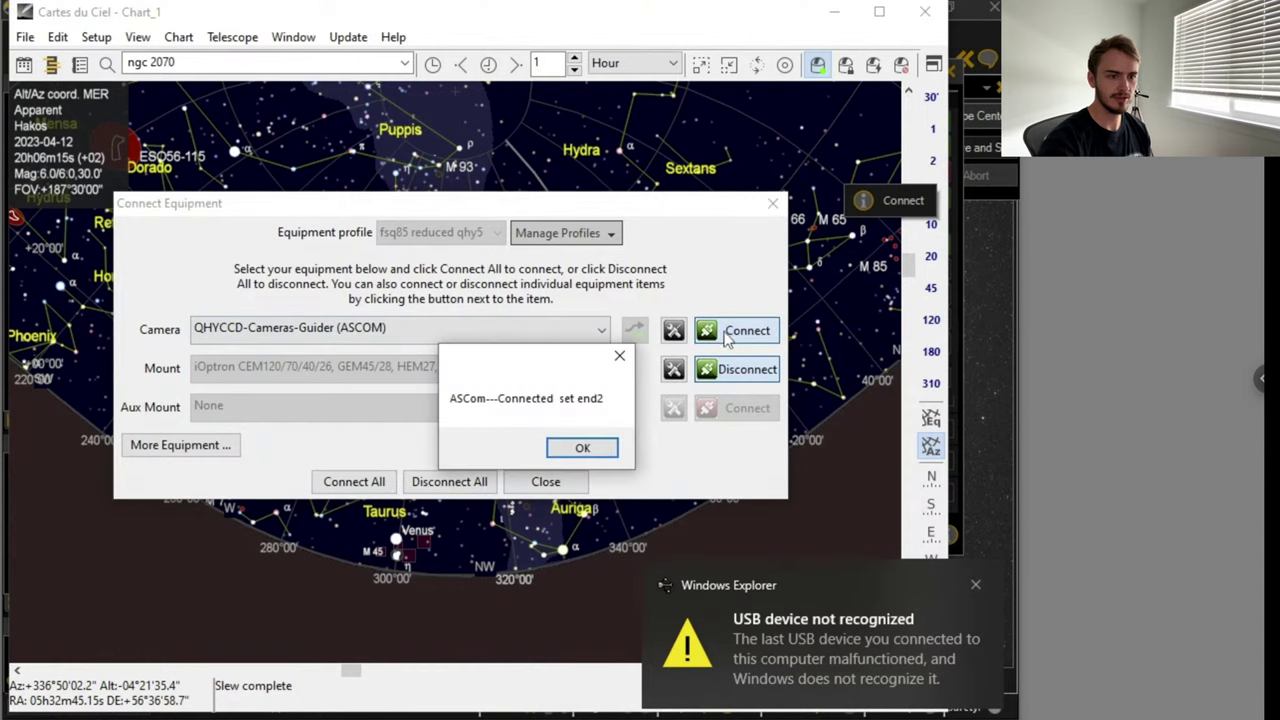
left_click(580, 446)
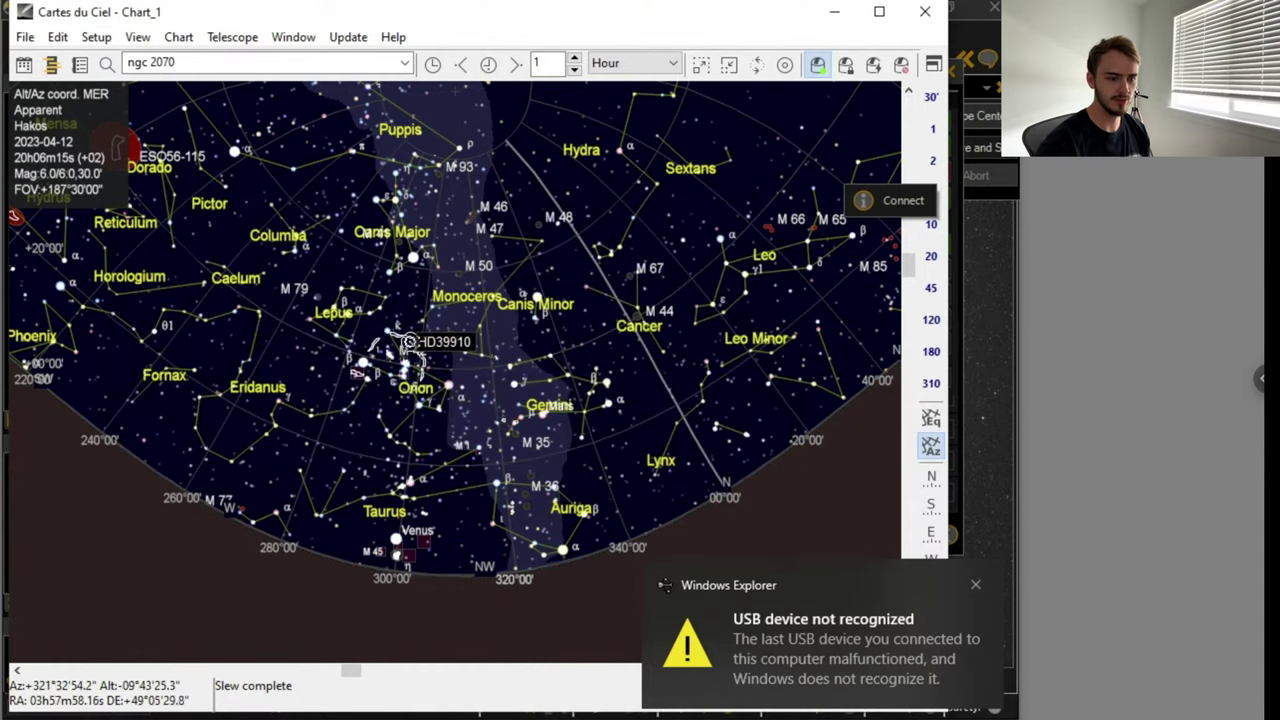
left_click(623, 635)
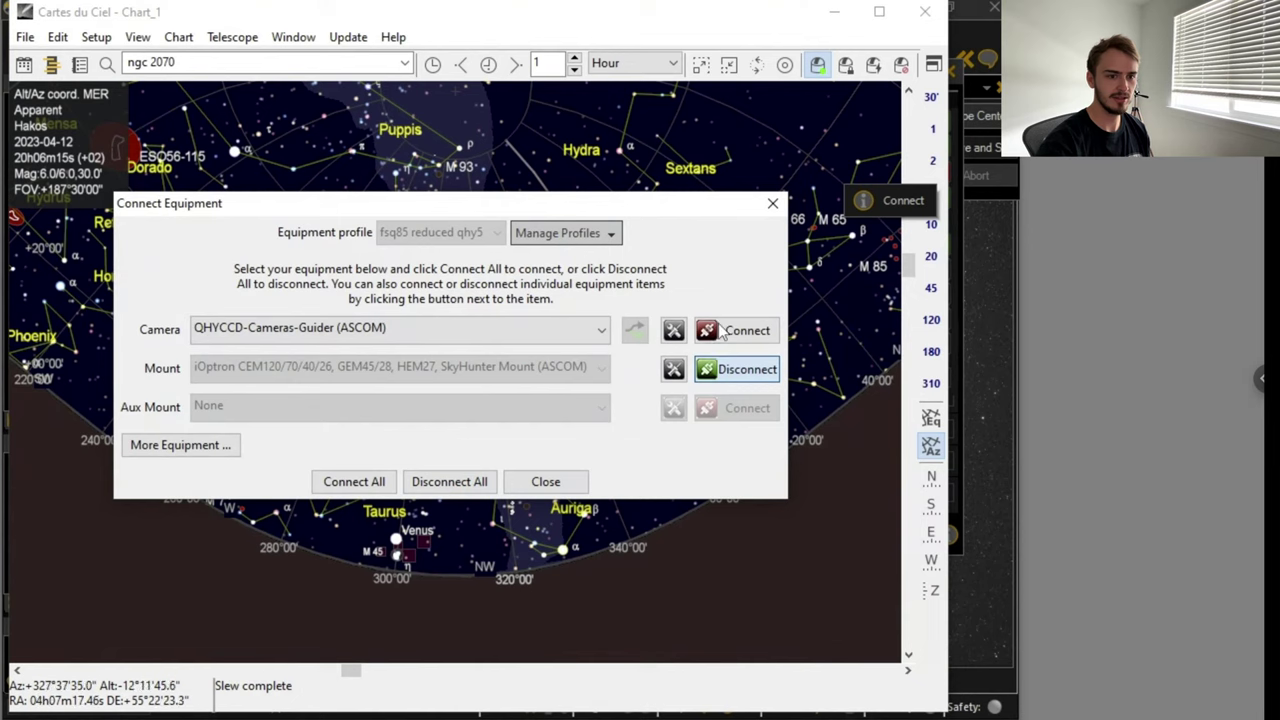
left_click(730, 330)
left_click(576, 449)
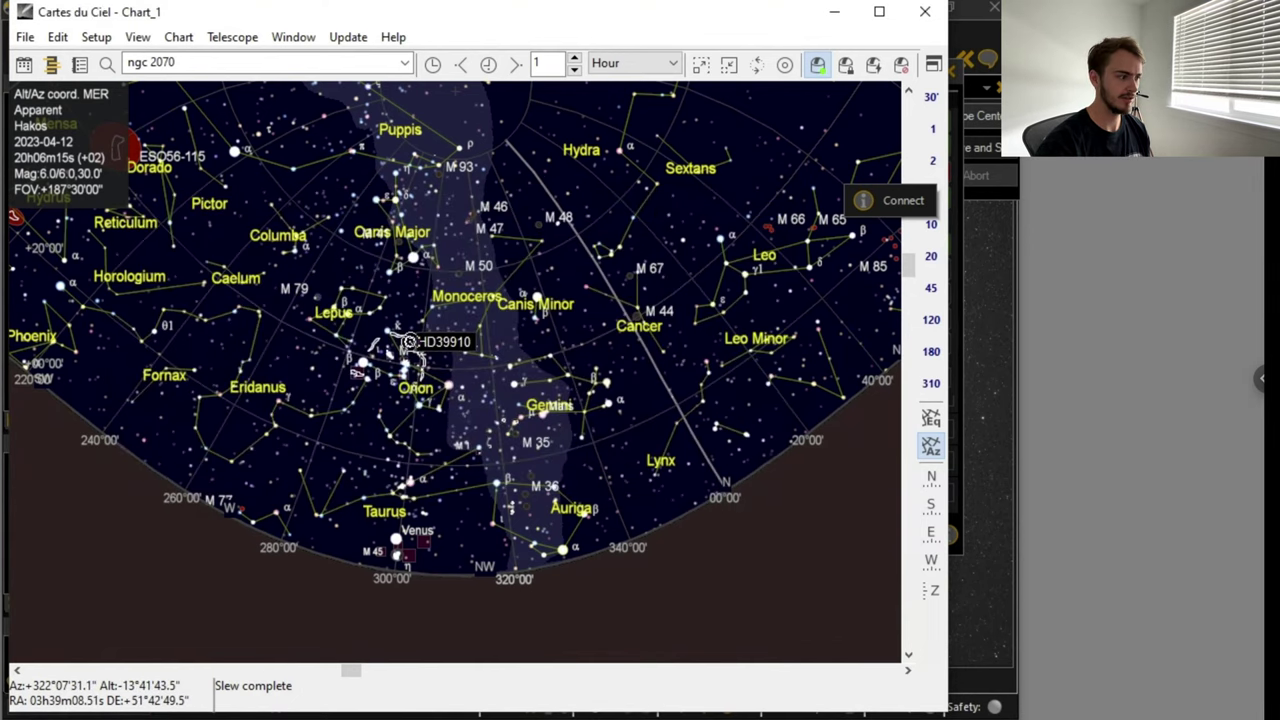
- Close PHD2's Connect Equipment dialog and restart PHD2
mouse_move(522, 715)
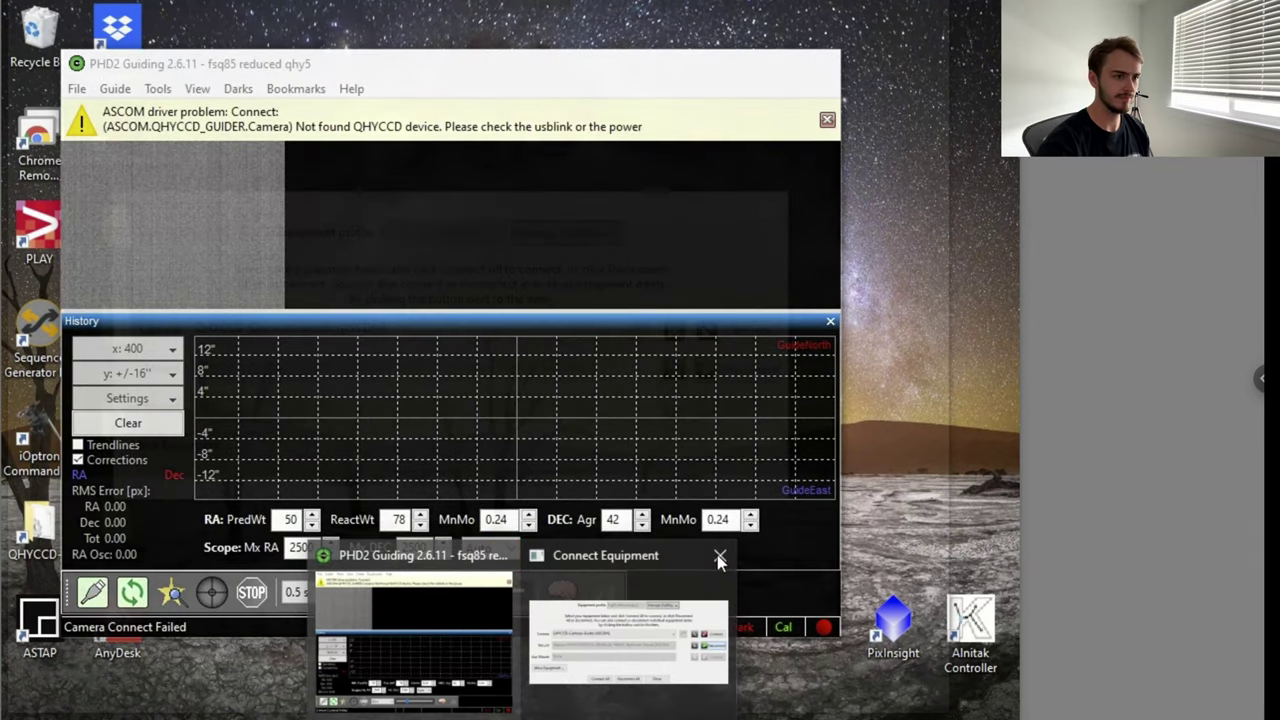
mouse_move(716, 566)
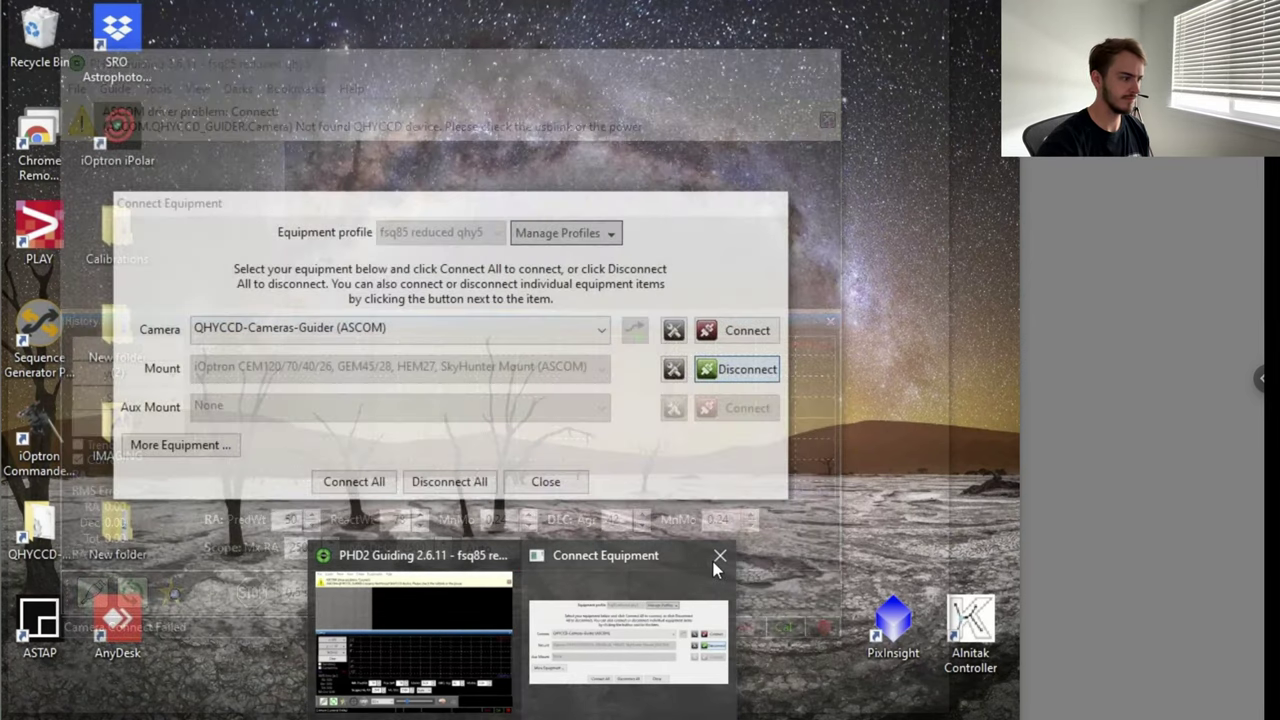
left_click(718, 560)
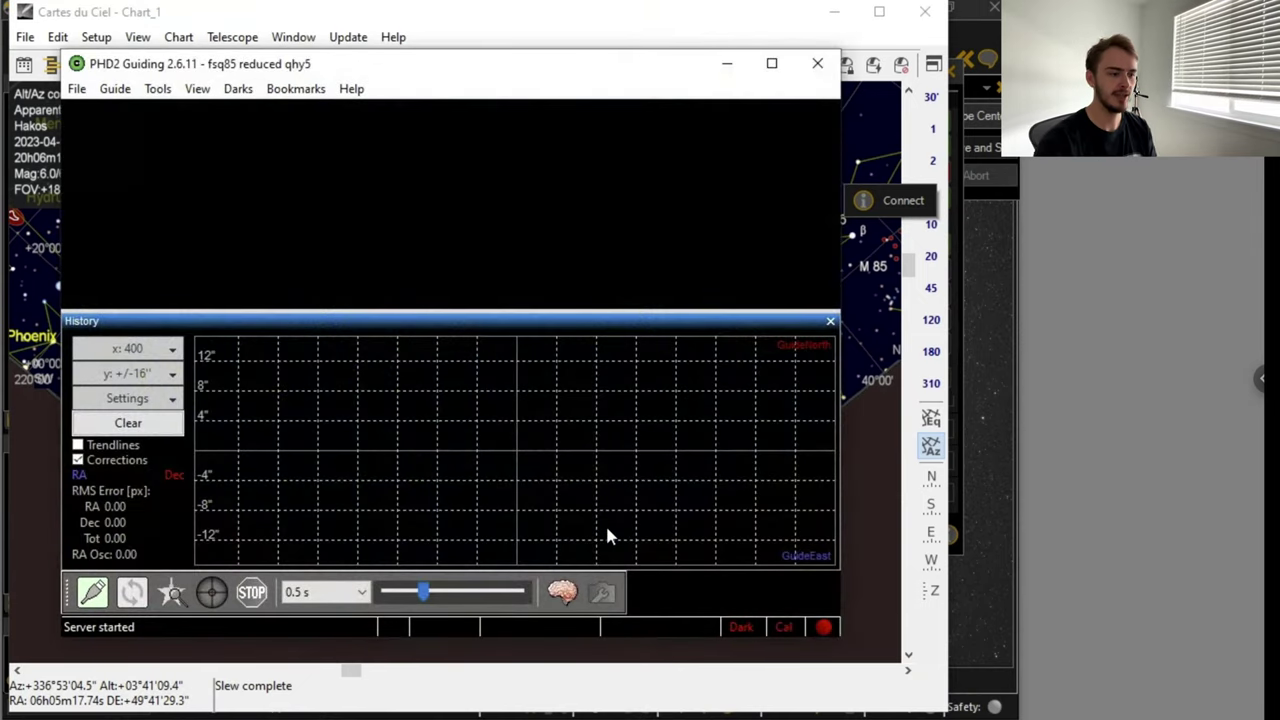
- Connect all equipment in PHD2, including the iOptron mount, and retry connecting the QHYCCD-Cameras-Guider (ASCOM) camera
left_click(92, 592)
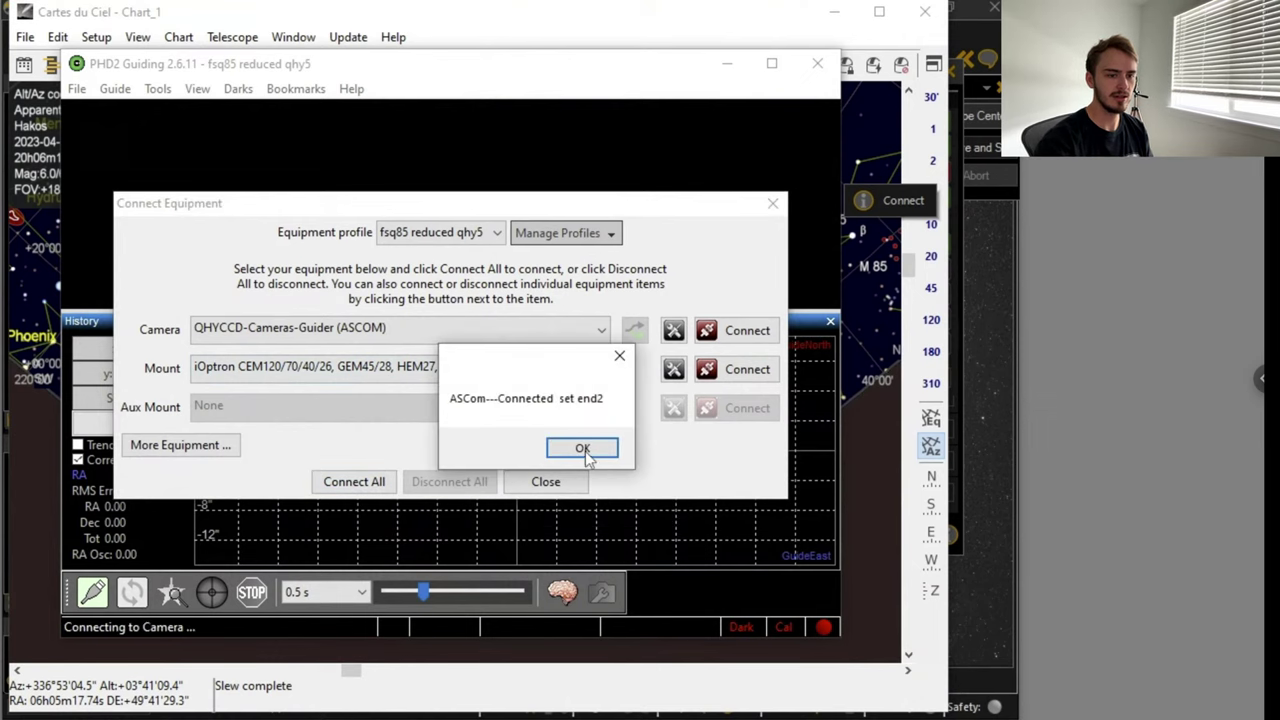
left_click(585, 449)
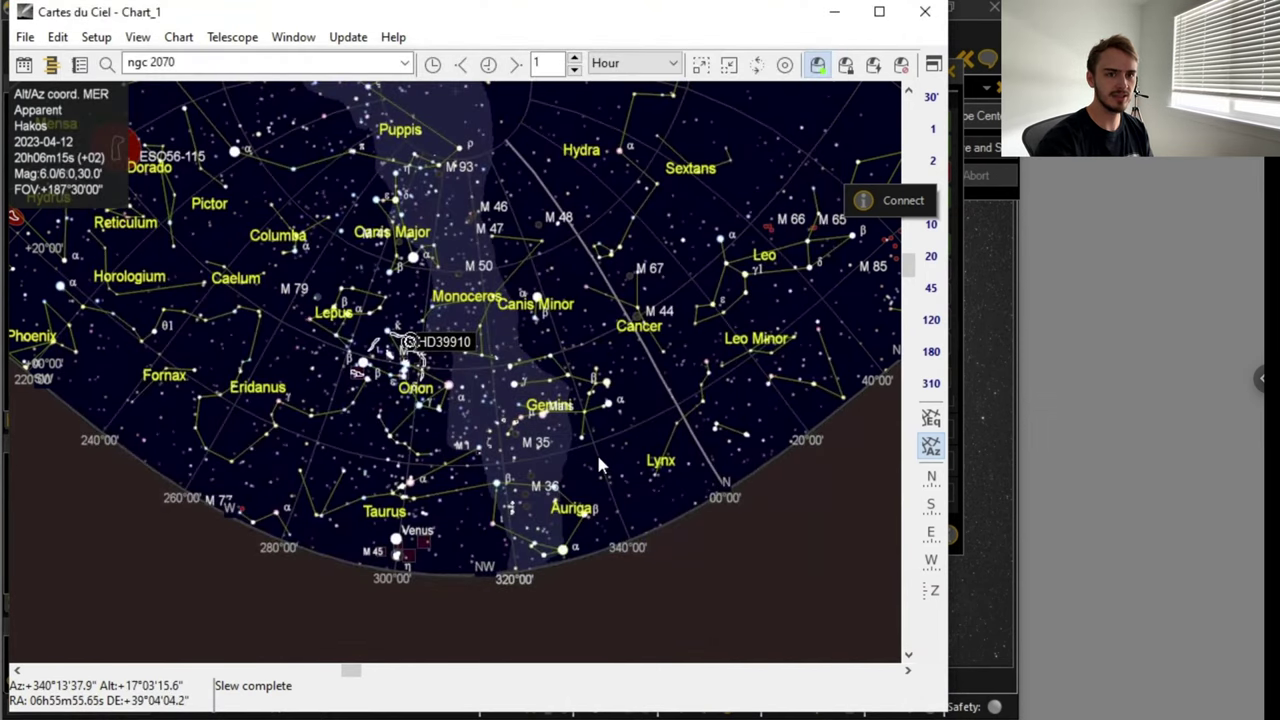
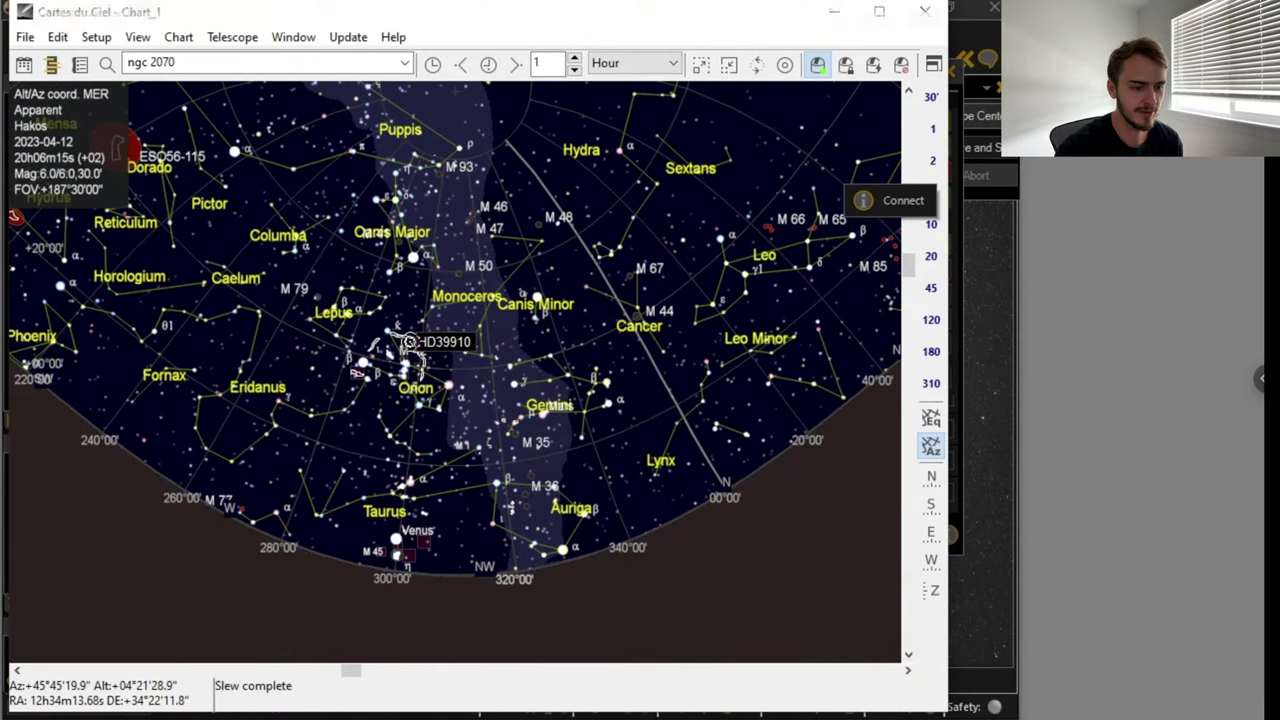
mouse_move(600, 703)
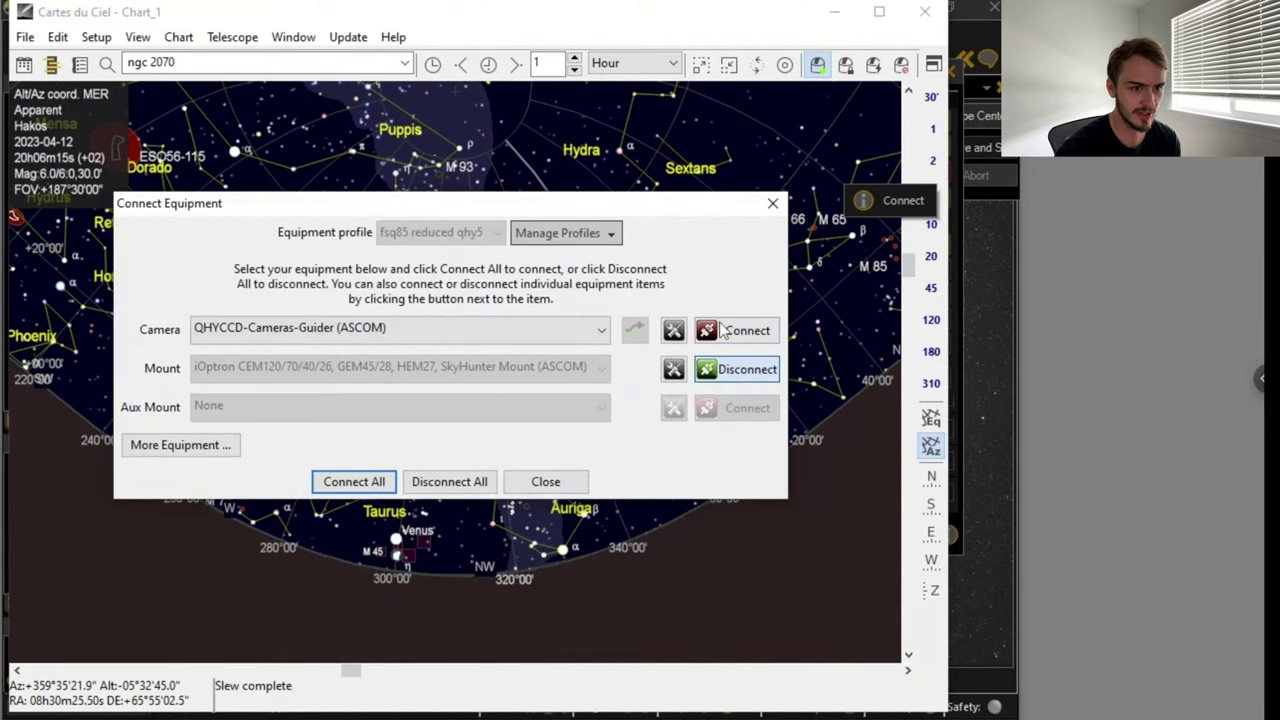
left_click(722, 332)
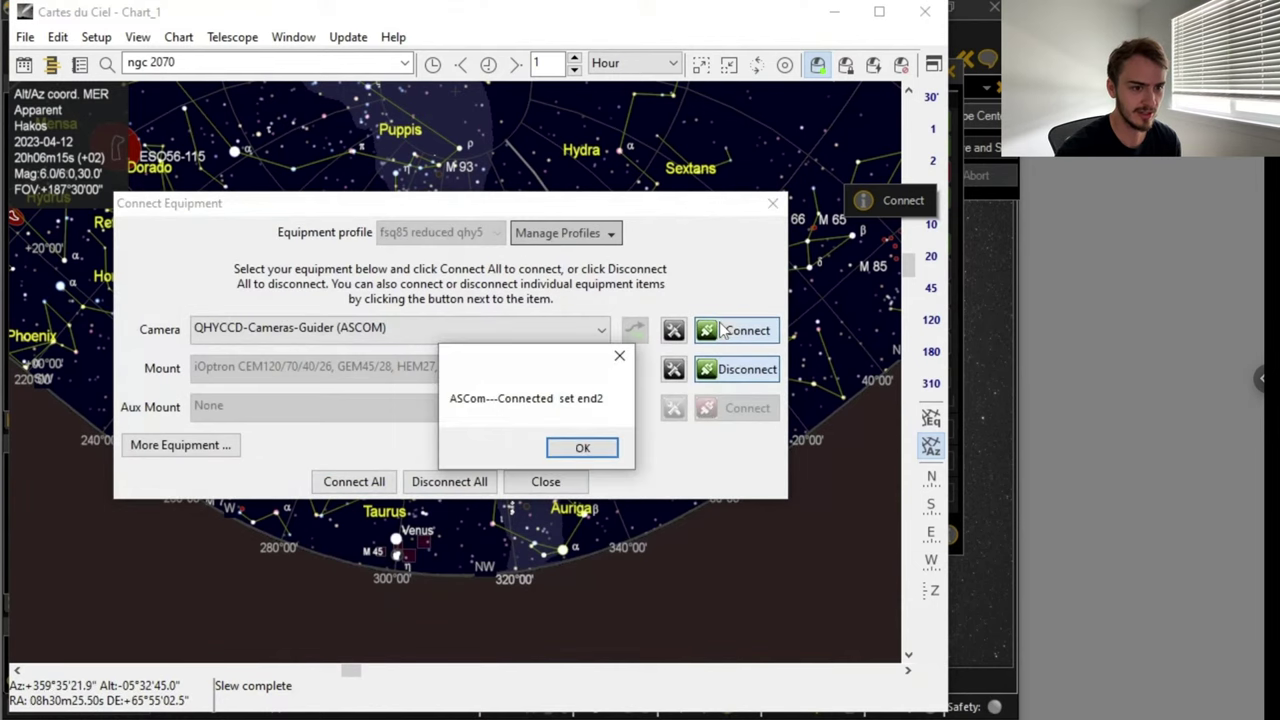
left_click(581, 450)
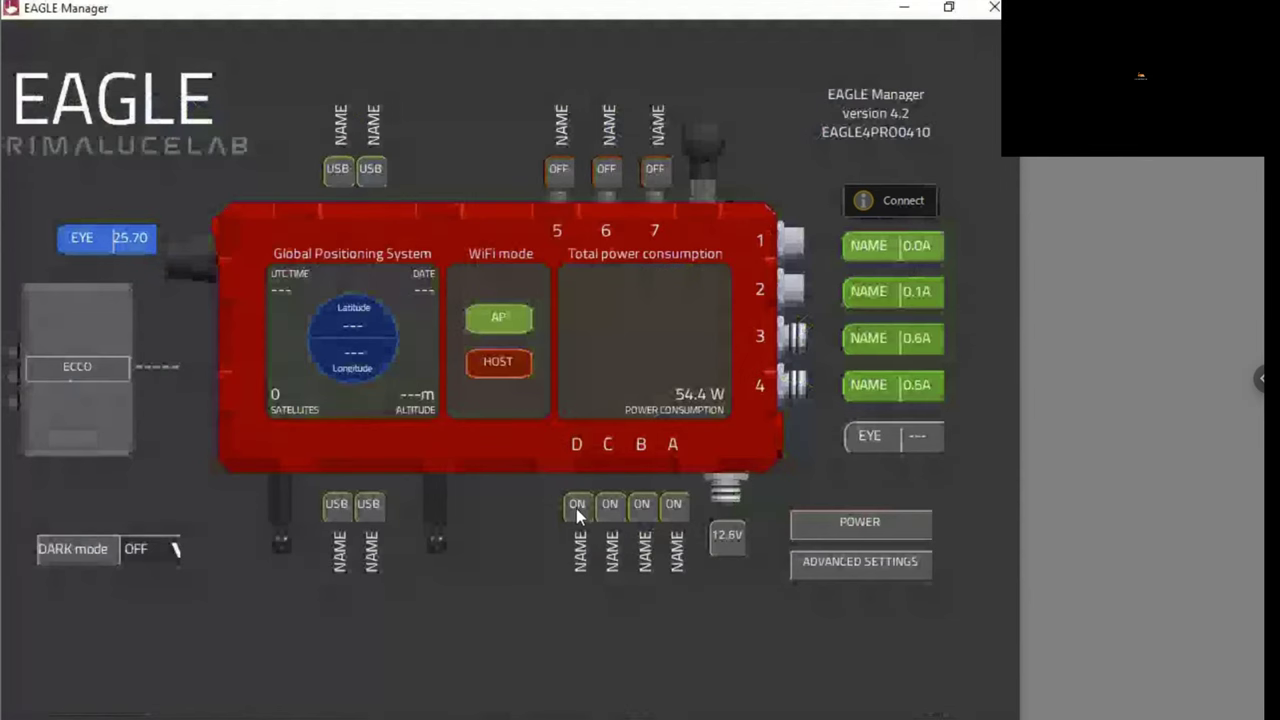
- Power-cycle the D, C, B and A ports on the EAGLE by switching them off and back on
left_click(577, 505)
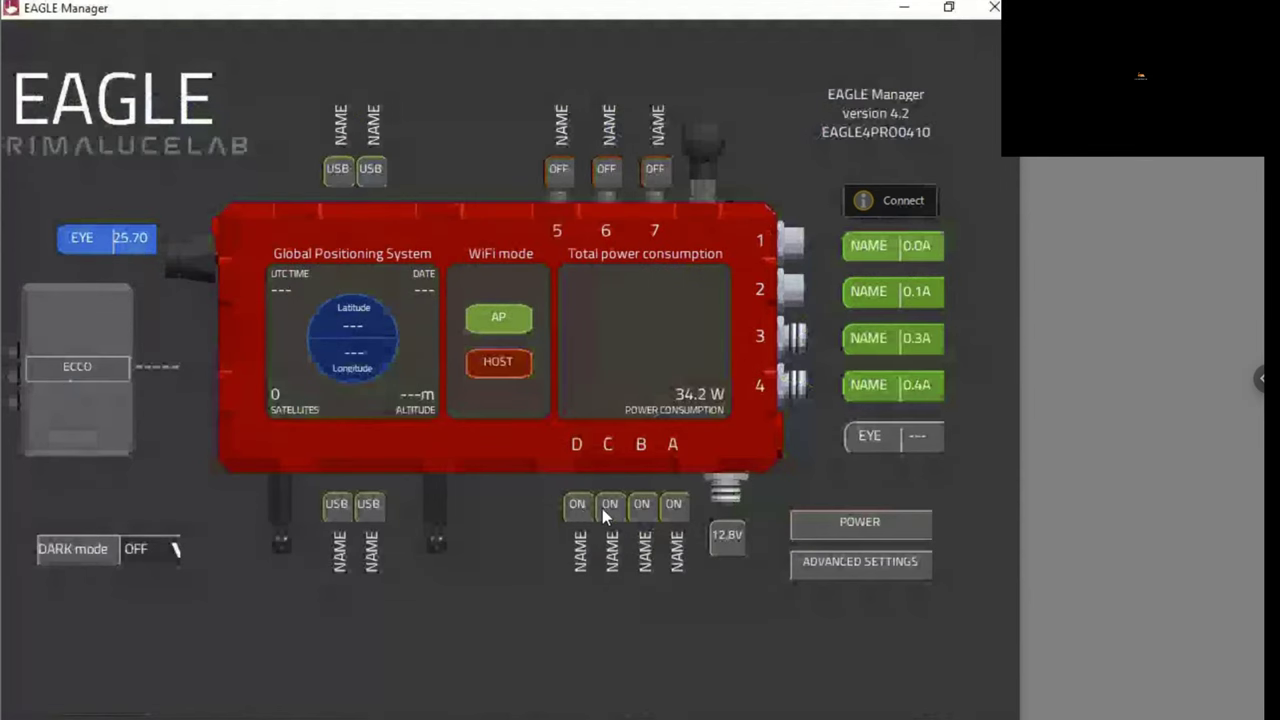
left_click(653, 510)
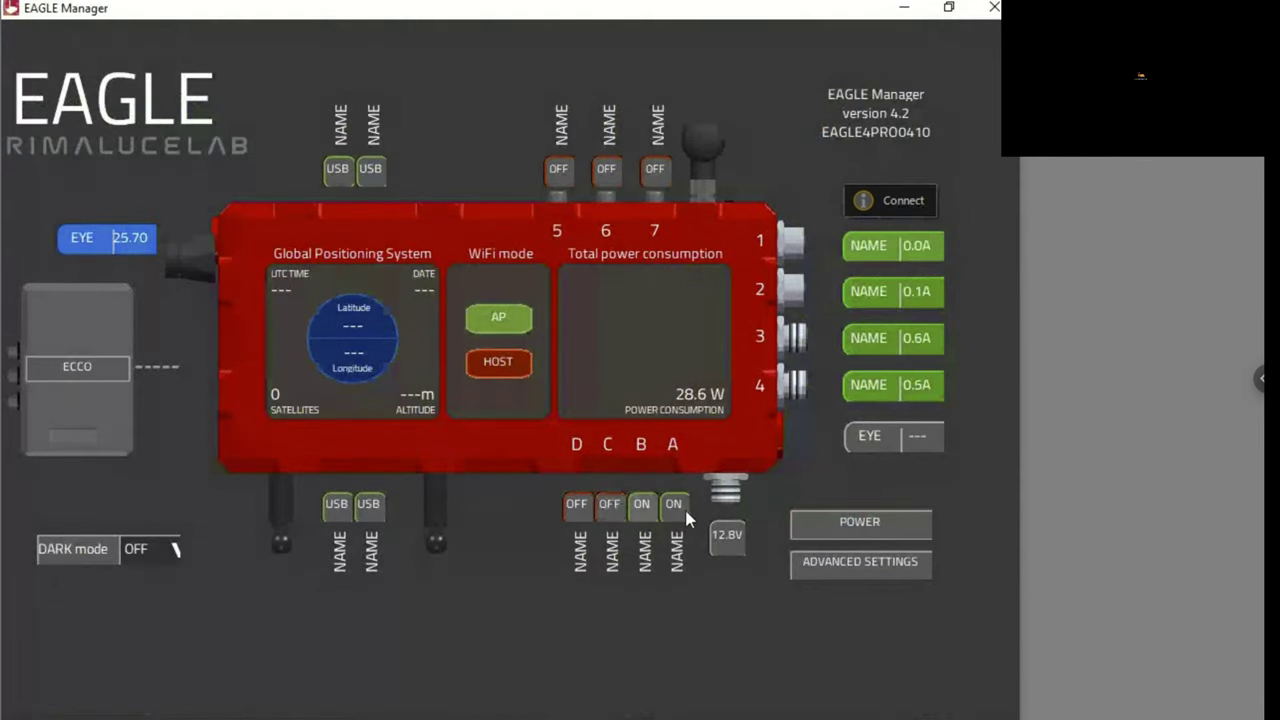
left_click(675, 510)
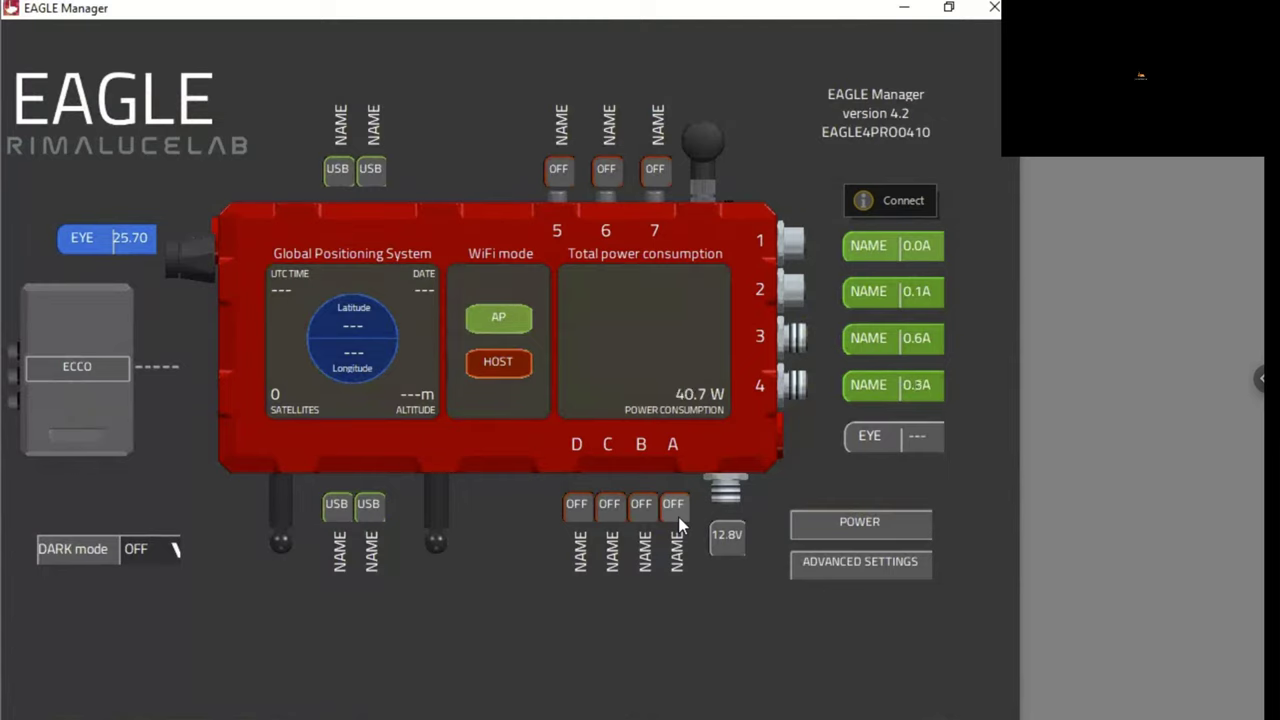
left_click(618, 504)
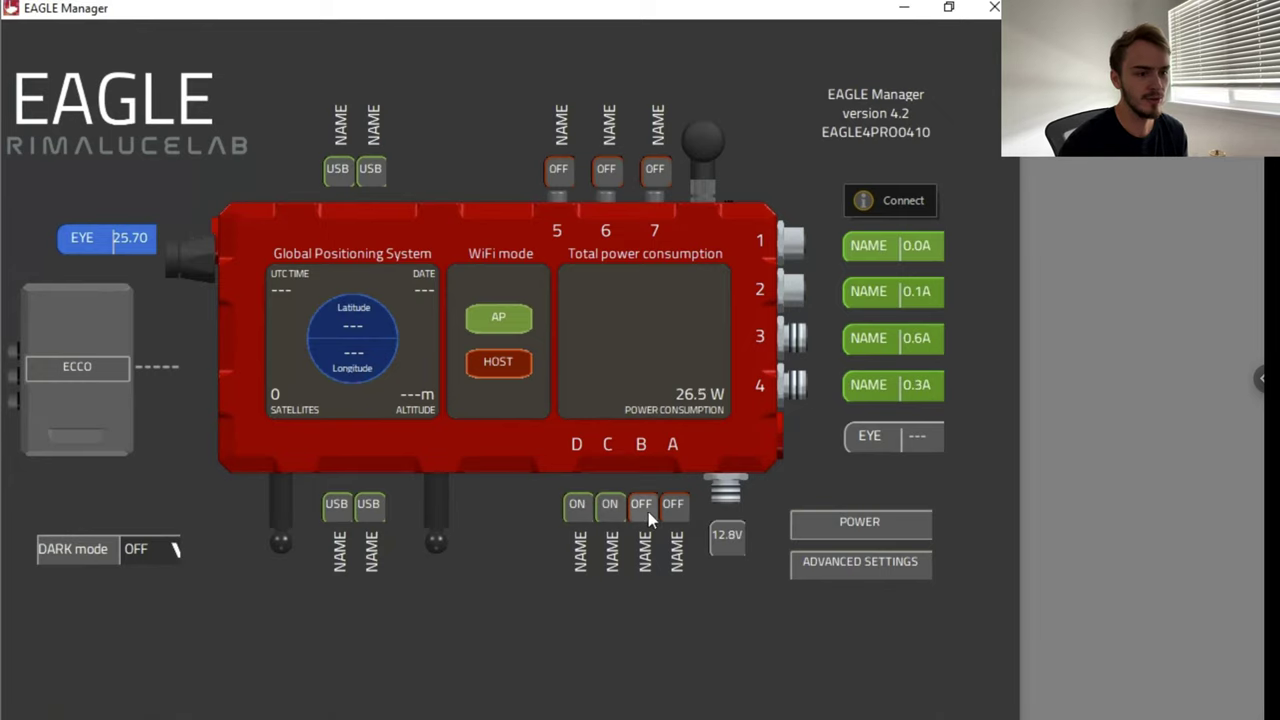
left_click(667, 509)
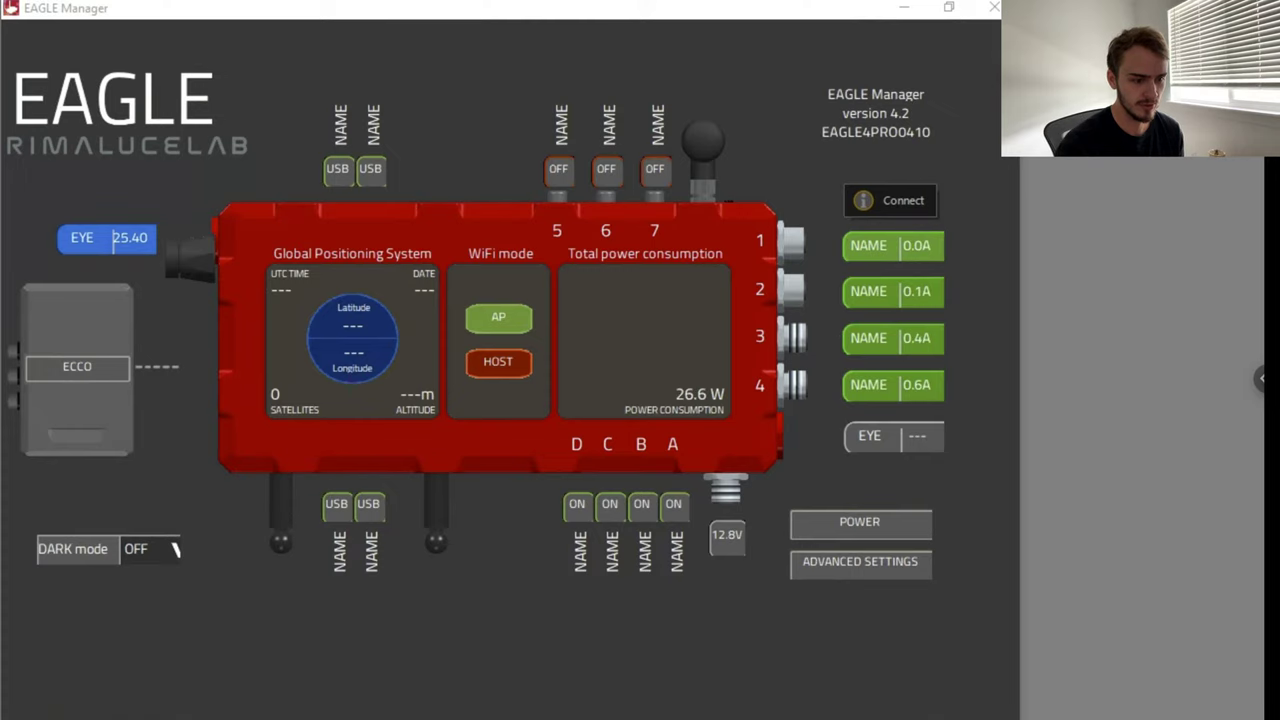
- Switch to PHD2's equipment connection dialog, connect the QHYCCD-Cameras-Guider (ASCOM) camera and close the dialog
mouse_move(557, 714)
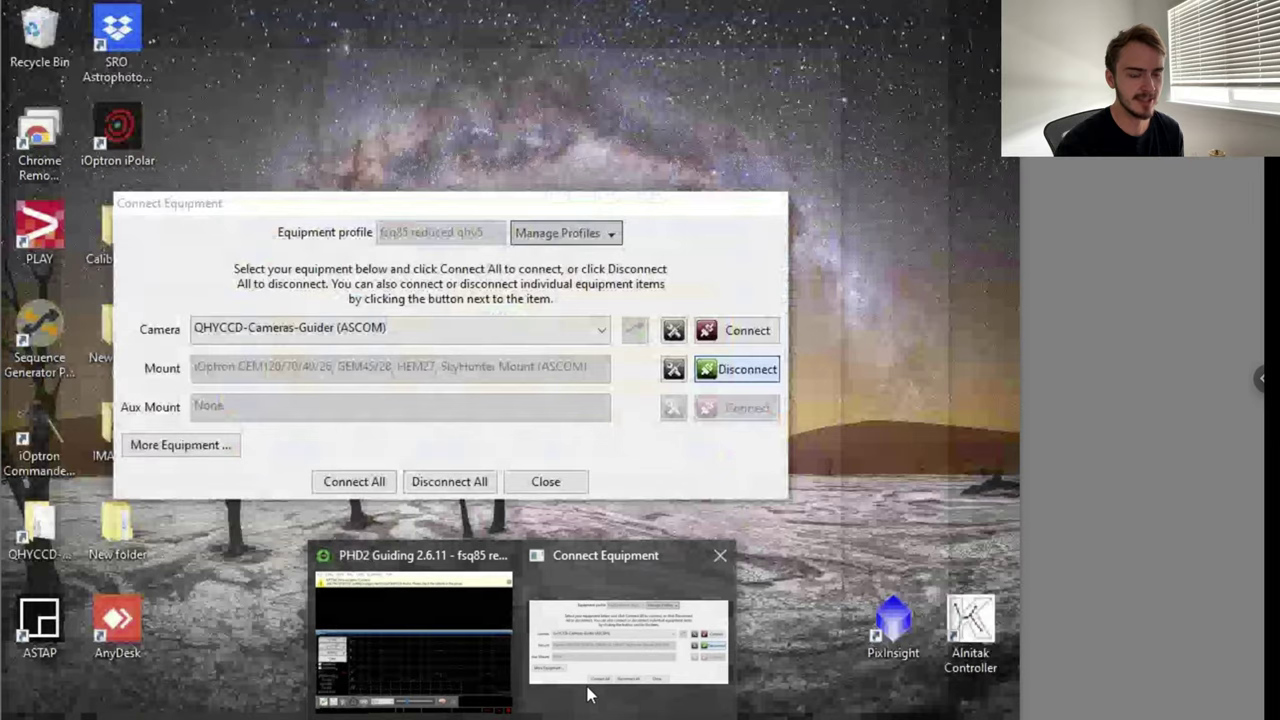
left_click(587, 686)
left_click(728, 333)
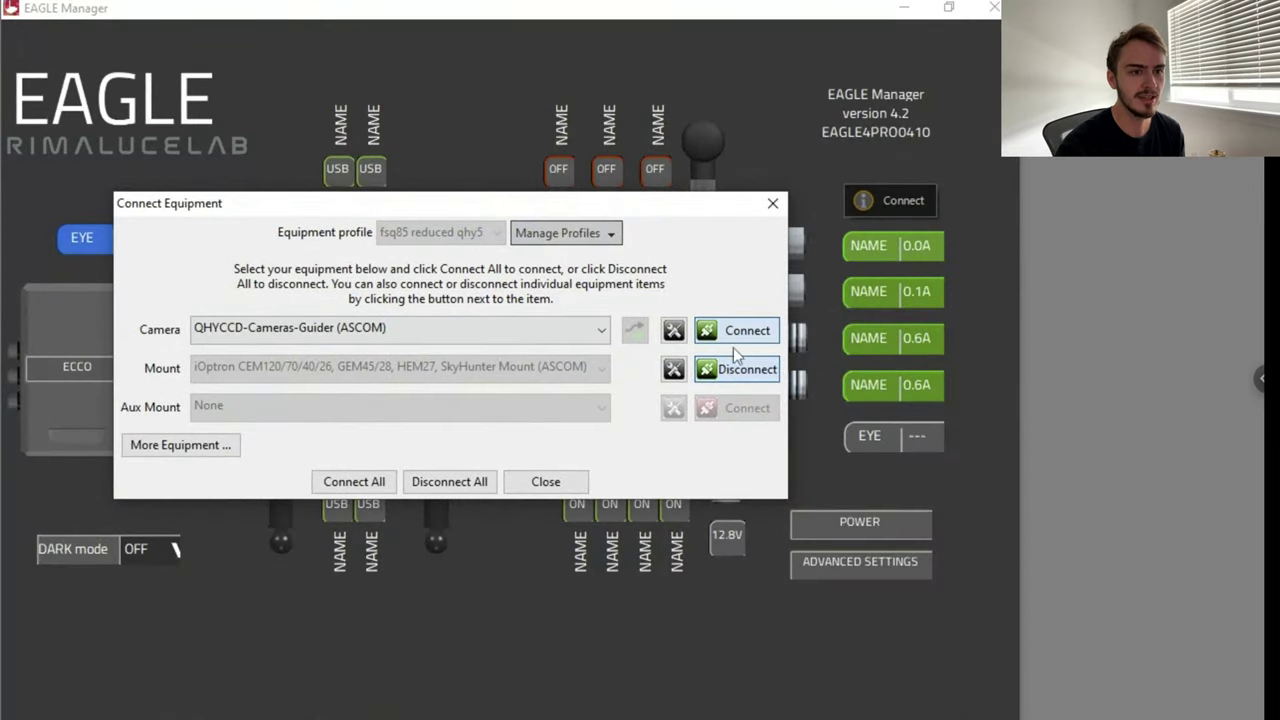
left_click(548, 483)
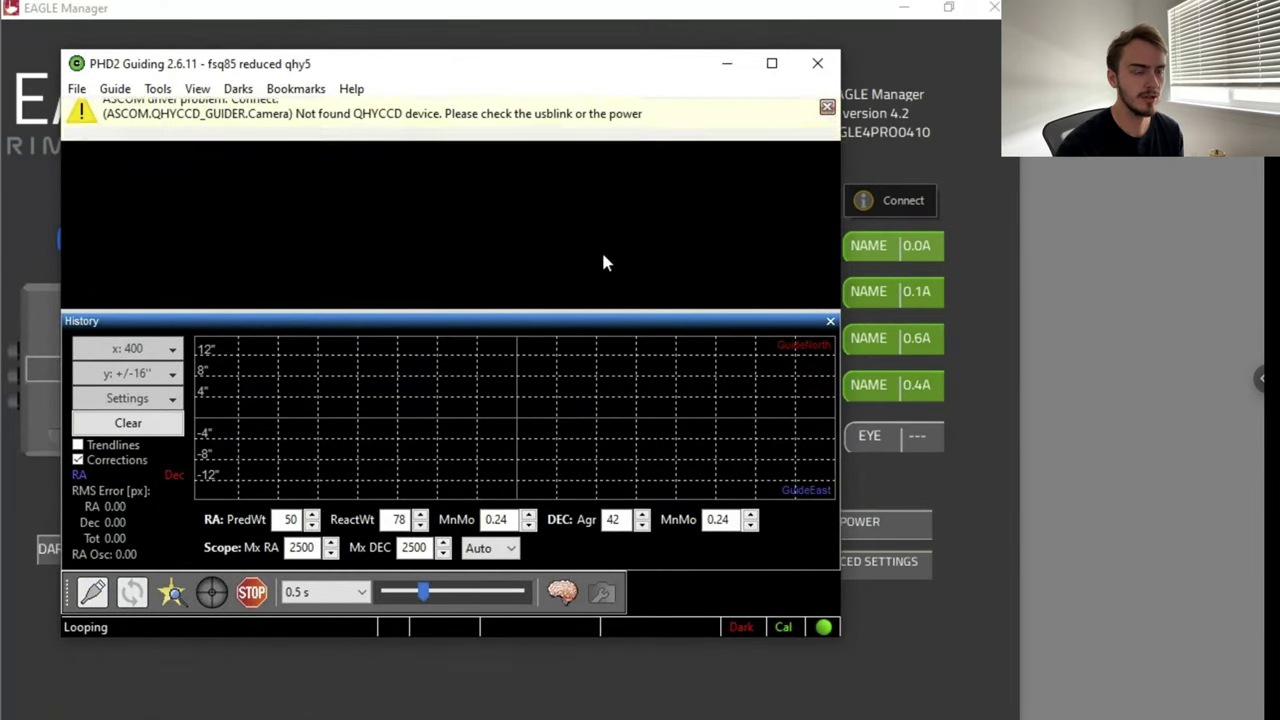
- Set the guide camera exposure duration to 1.0 s and adjust the screen gamma of the guide image
left_click(332, 592)
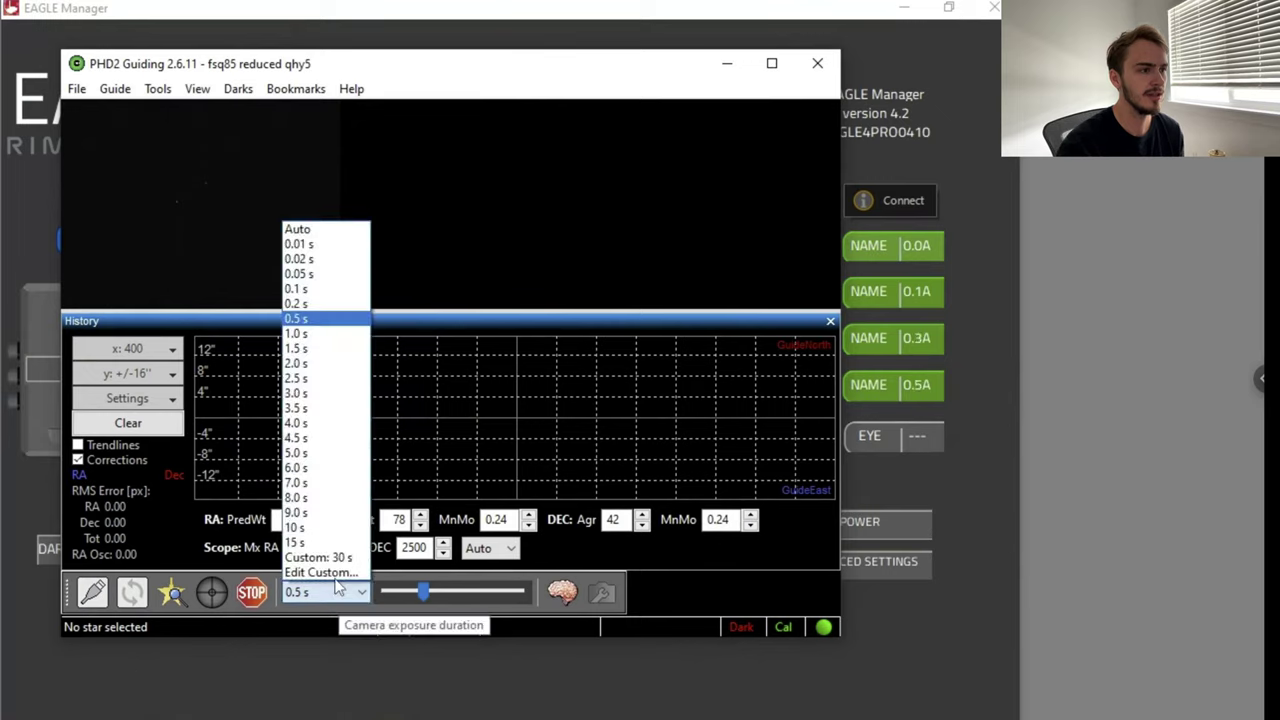
left_click(318, 334)
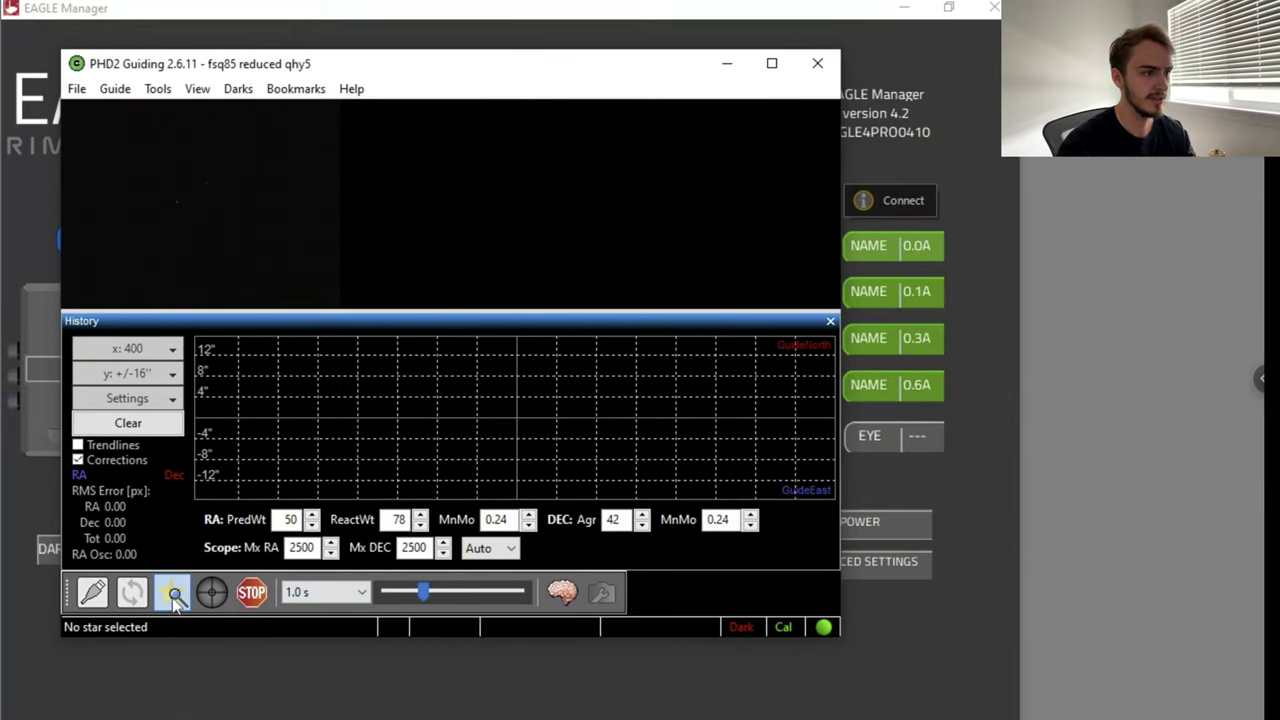
left_click_drag(423, 595, 406, 594)
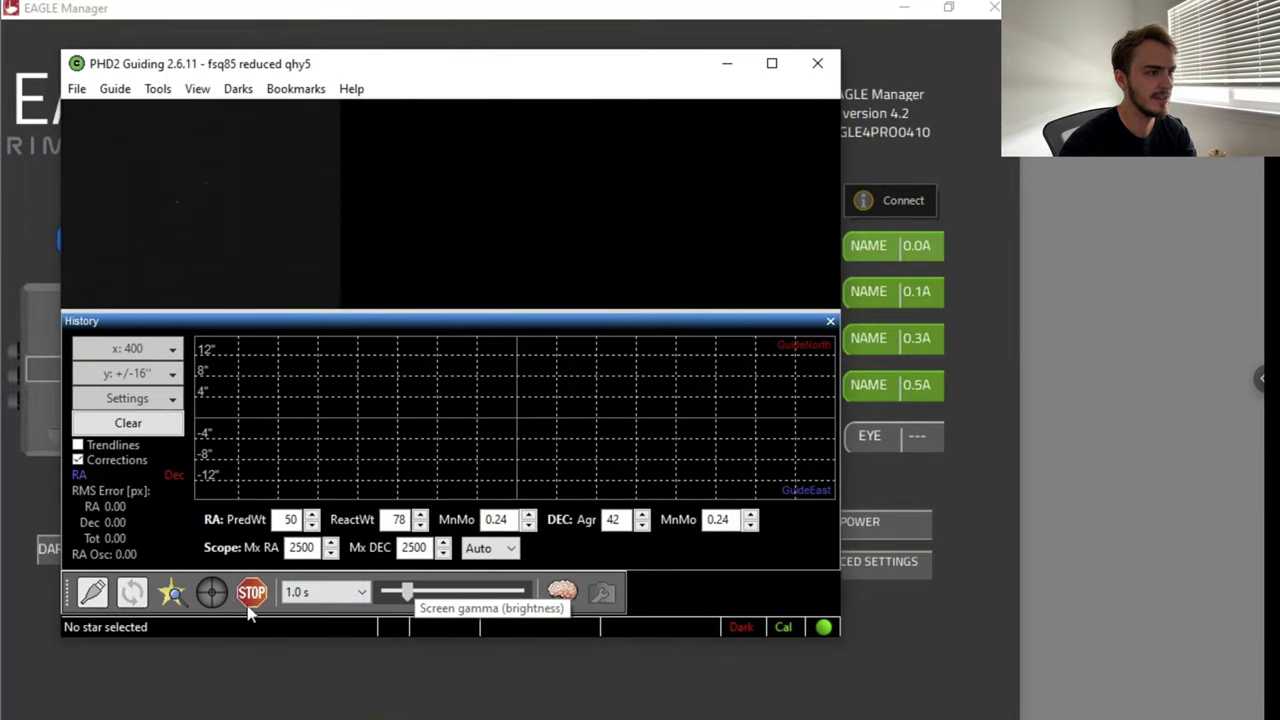
- Auto-select a guide star and start guiding with a forced recalibration
left_click(189, 610)
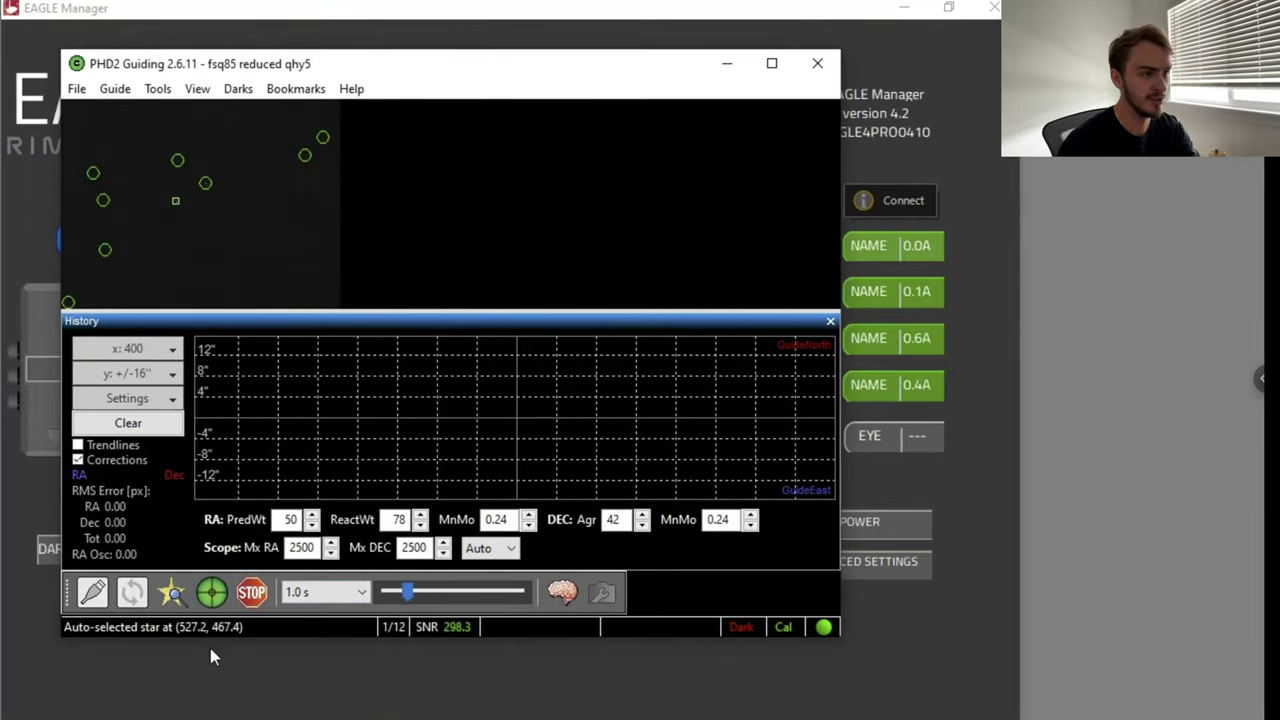
left_click(212, 597, "shift")
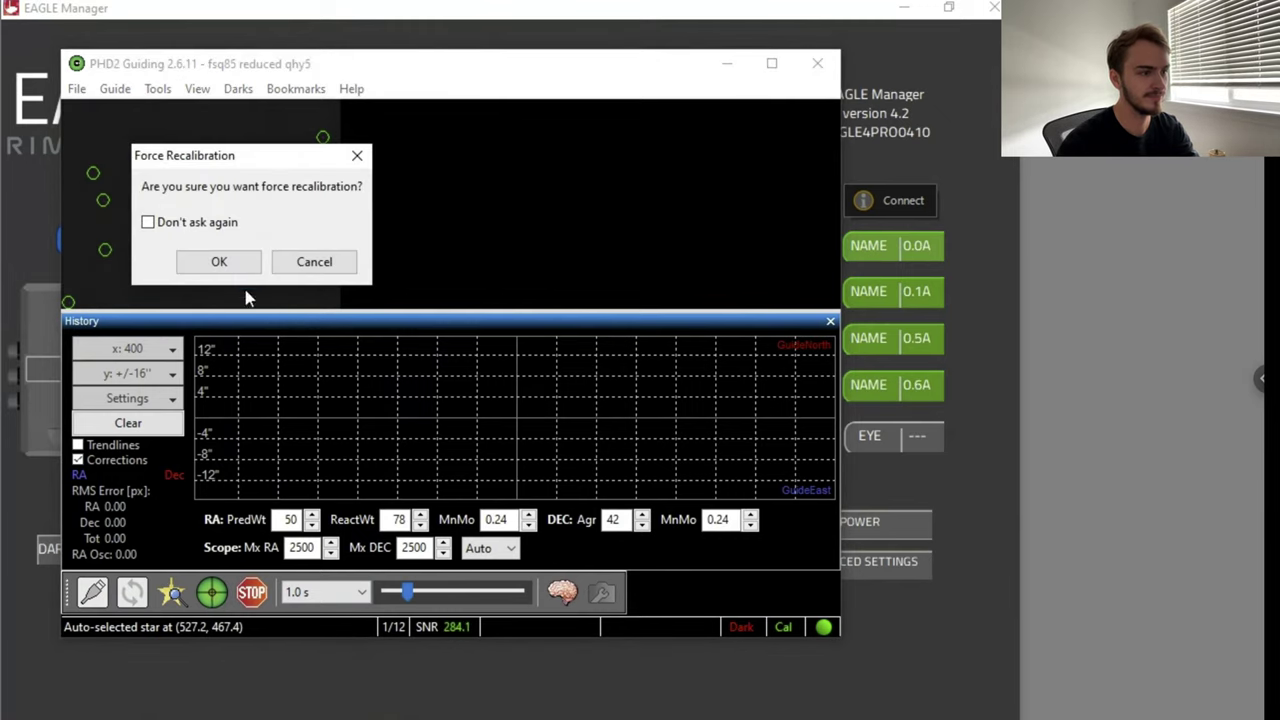
left_click(219, 262)
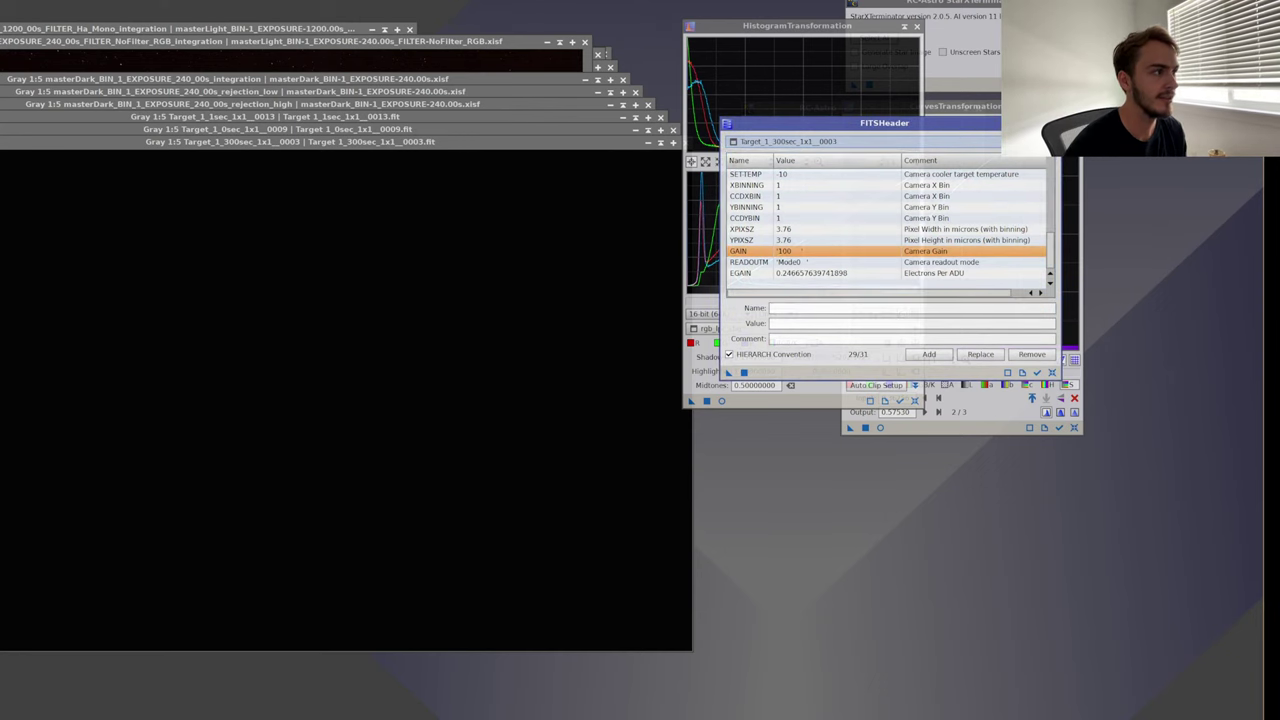
- Switch to PixInsight, close all open images and browse to the Namibia Active Imaging folder in the file opening dialog
key("ctrl+shift+w")
left_click(464, 384)
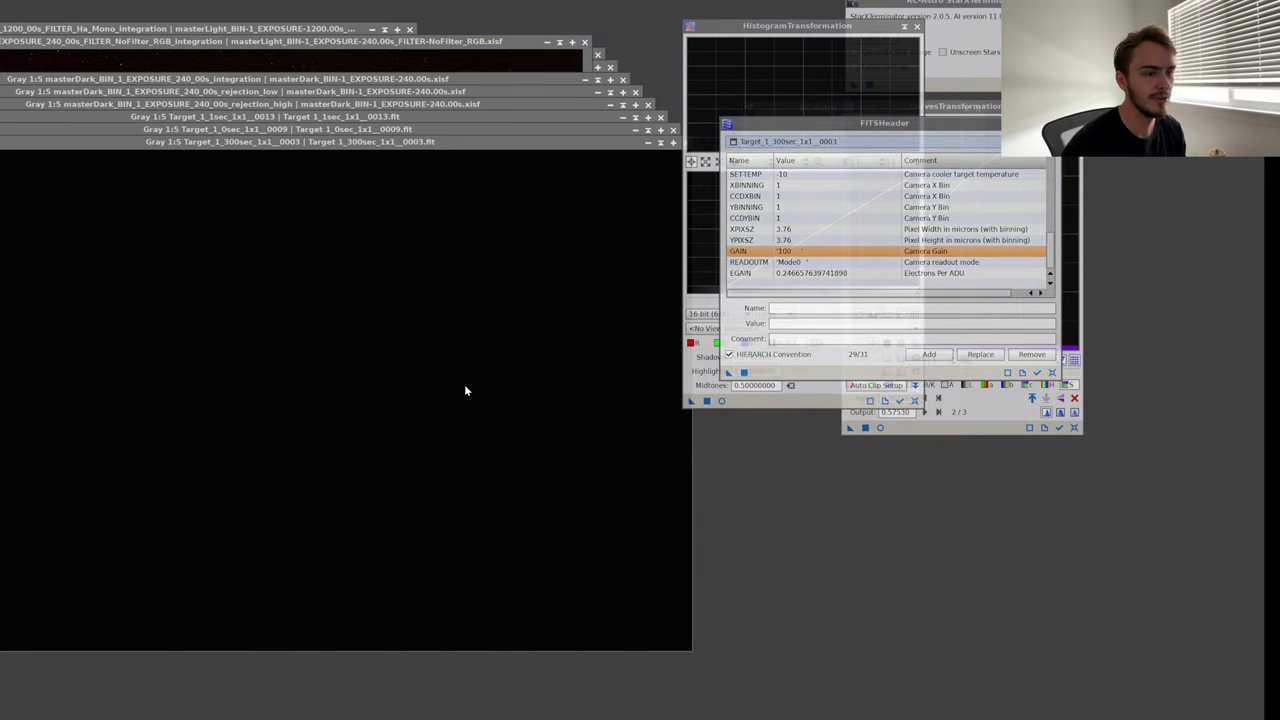
double_click(464, 390)
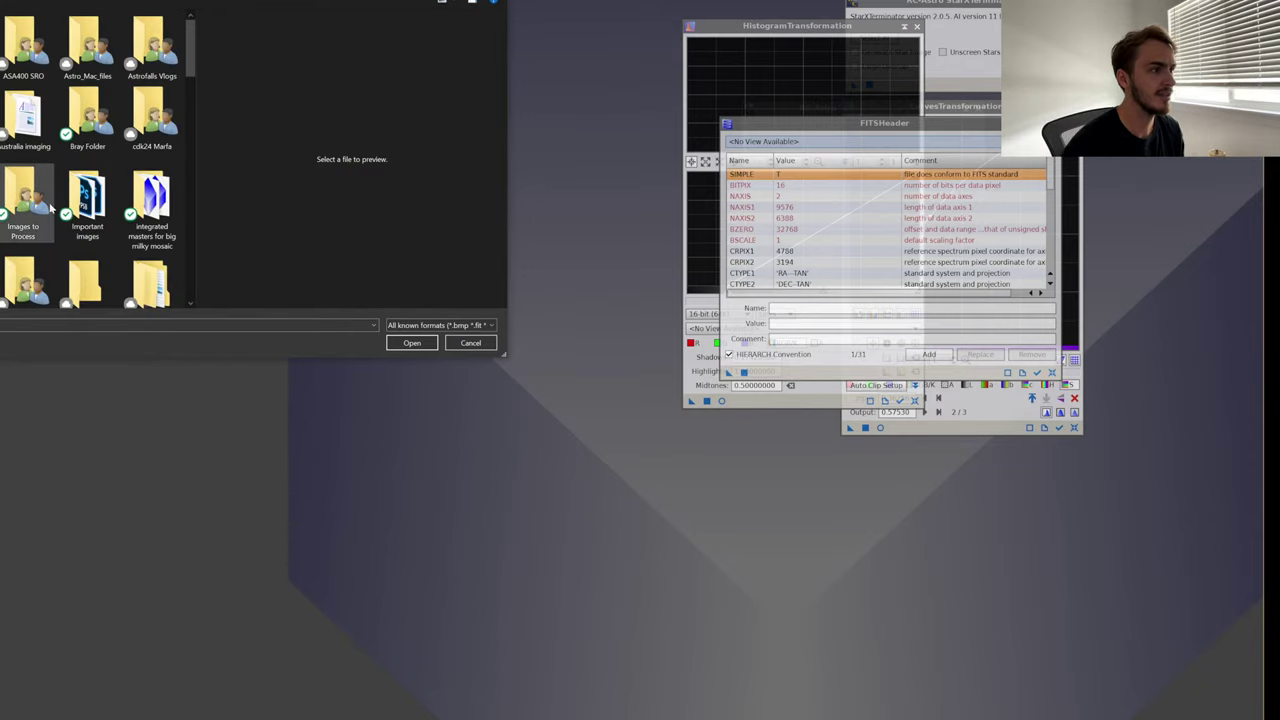
scroll(60, 204, "down", 2)
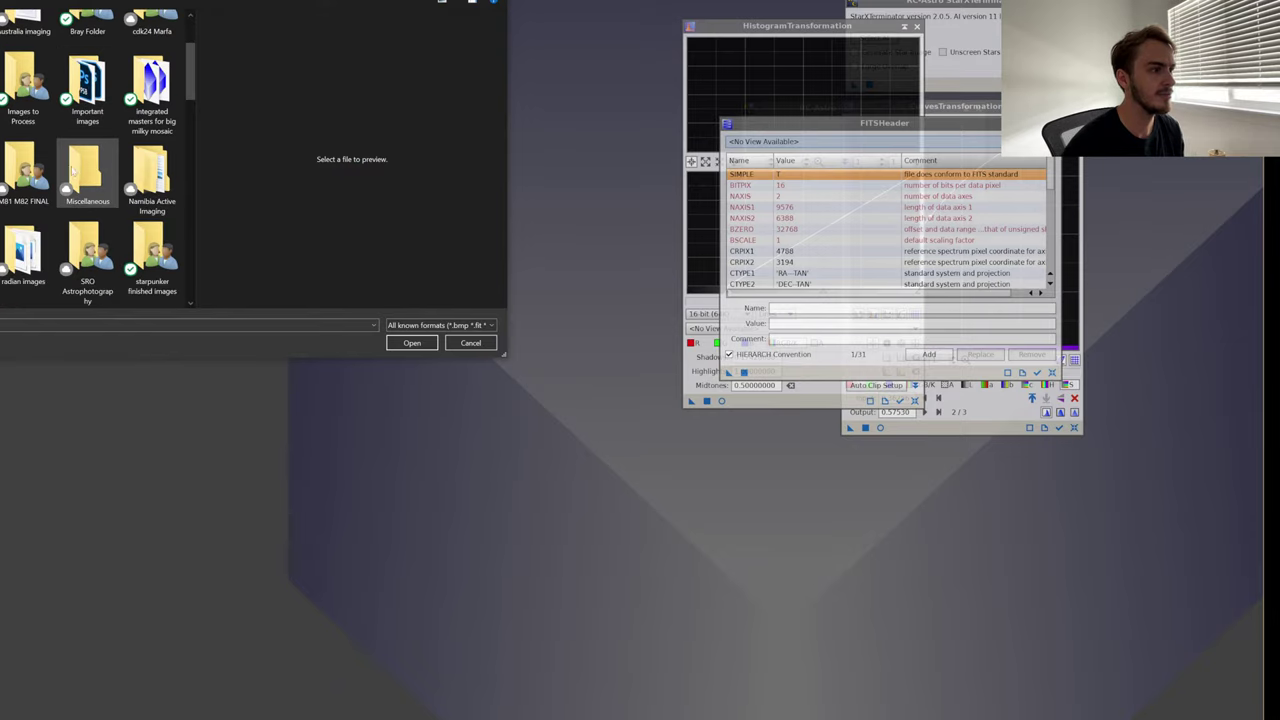
double_click(150, 178)
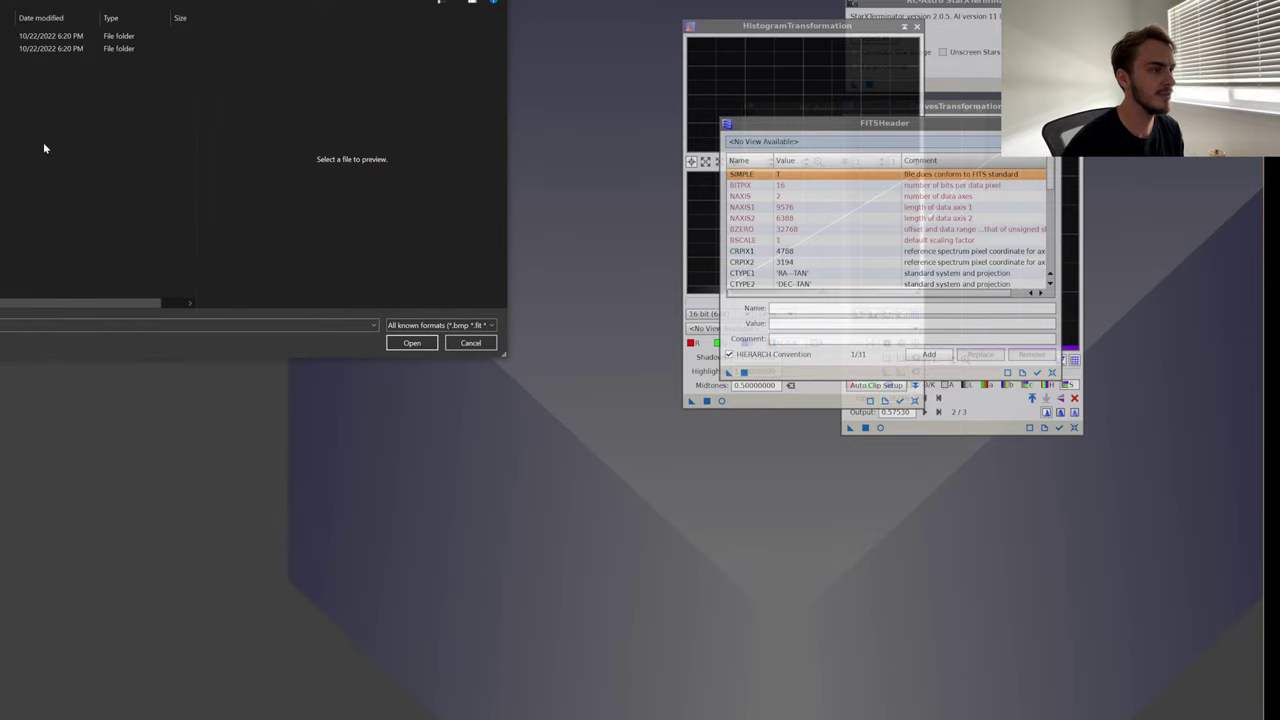
- Check the Dropbox sync history on the local computer, then the Dropbox sync status and resume option on the remote imaging computer
left_click(404, 344)
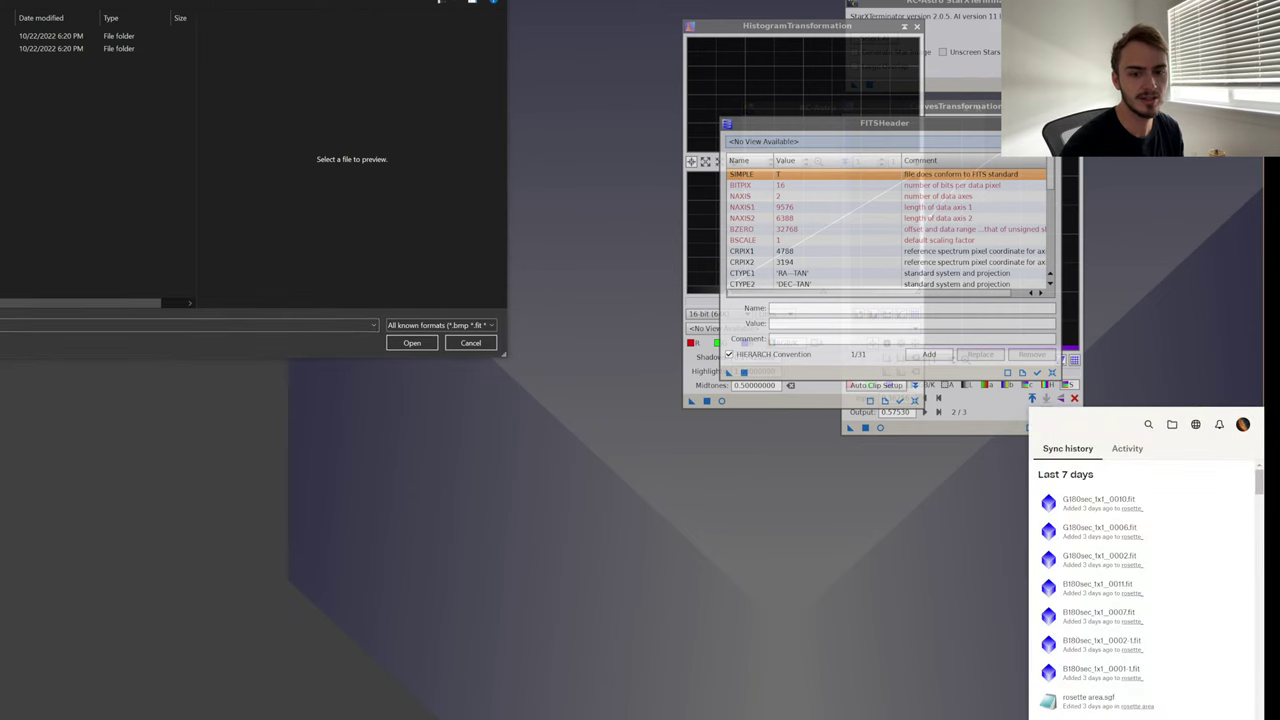
left_click(200, 716)
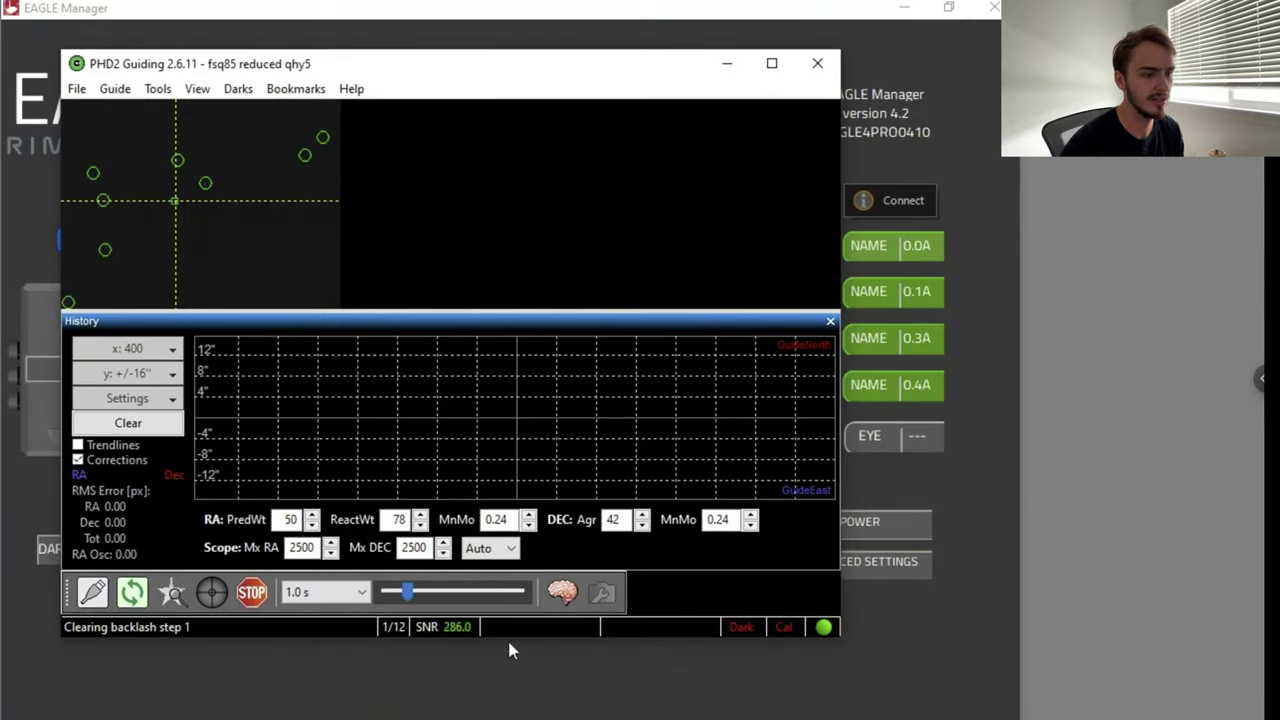
key("super+e")
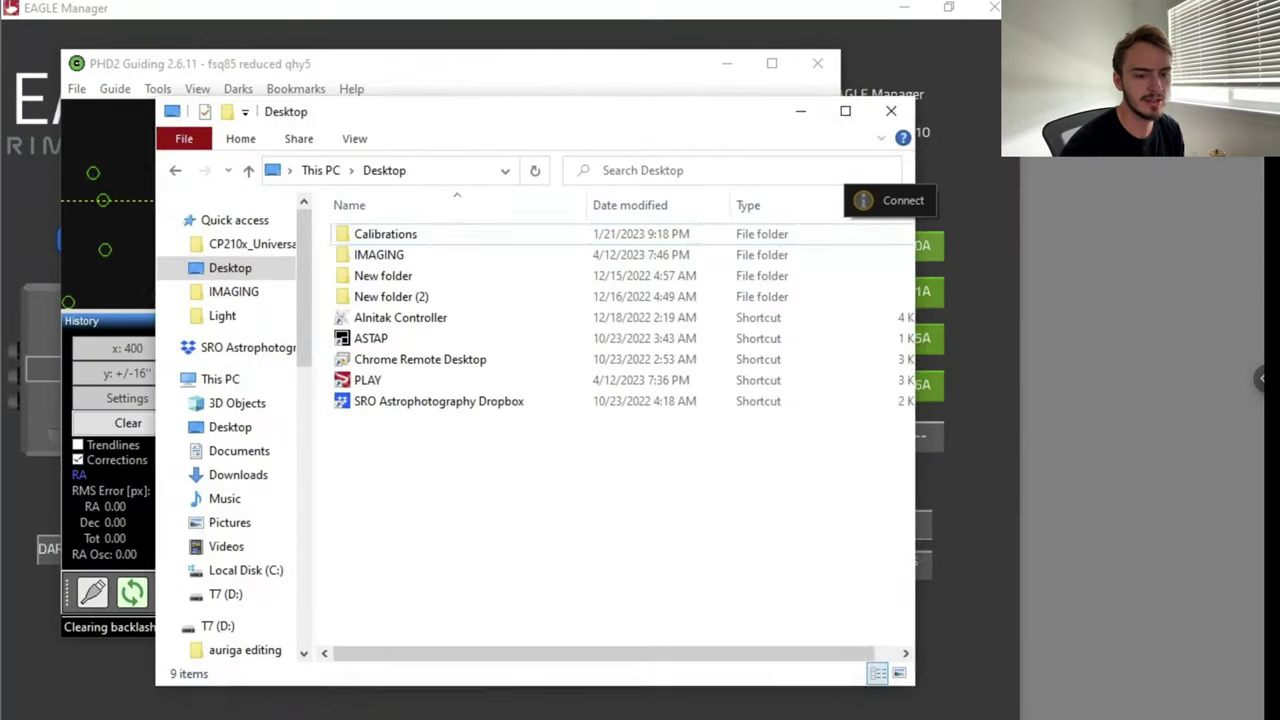
left_click(808, 716)
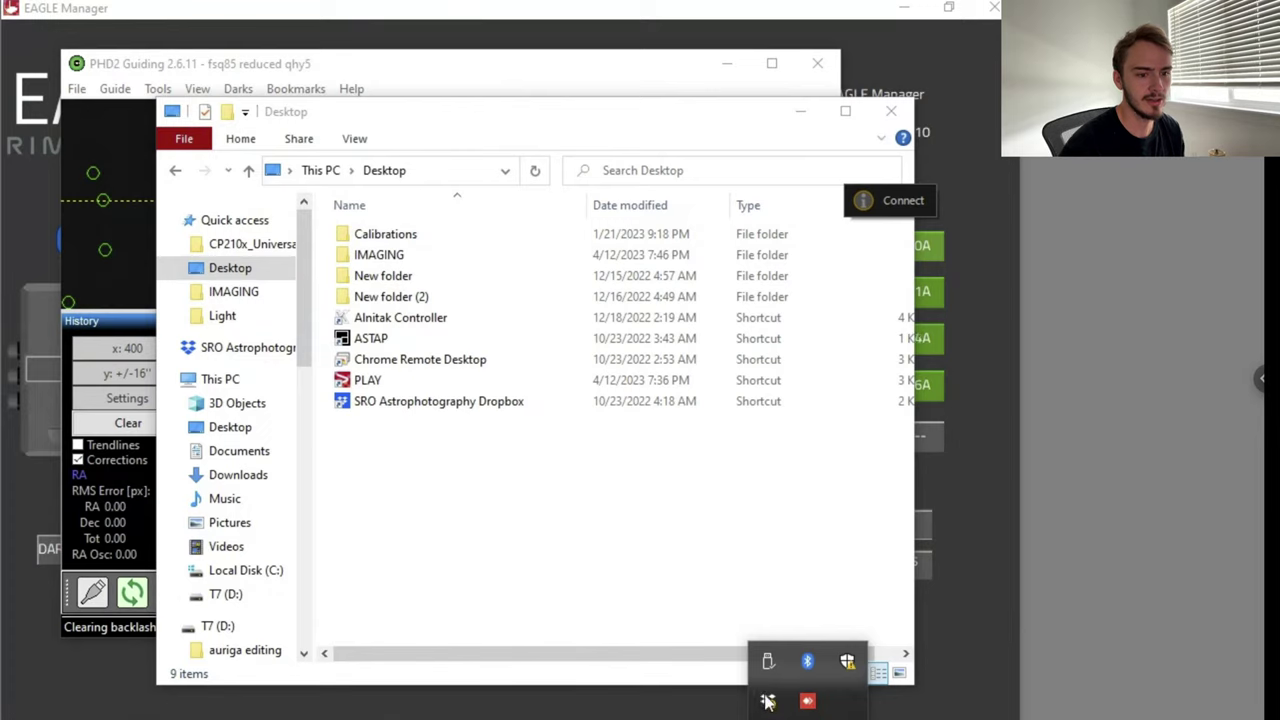
left_click(807, 661)
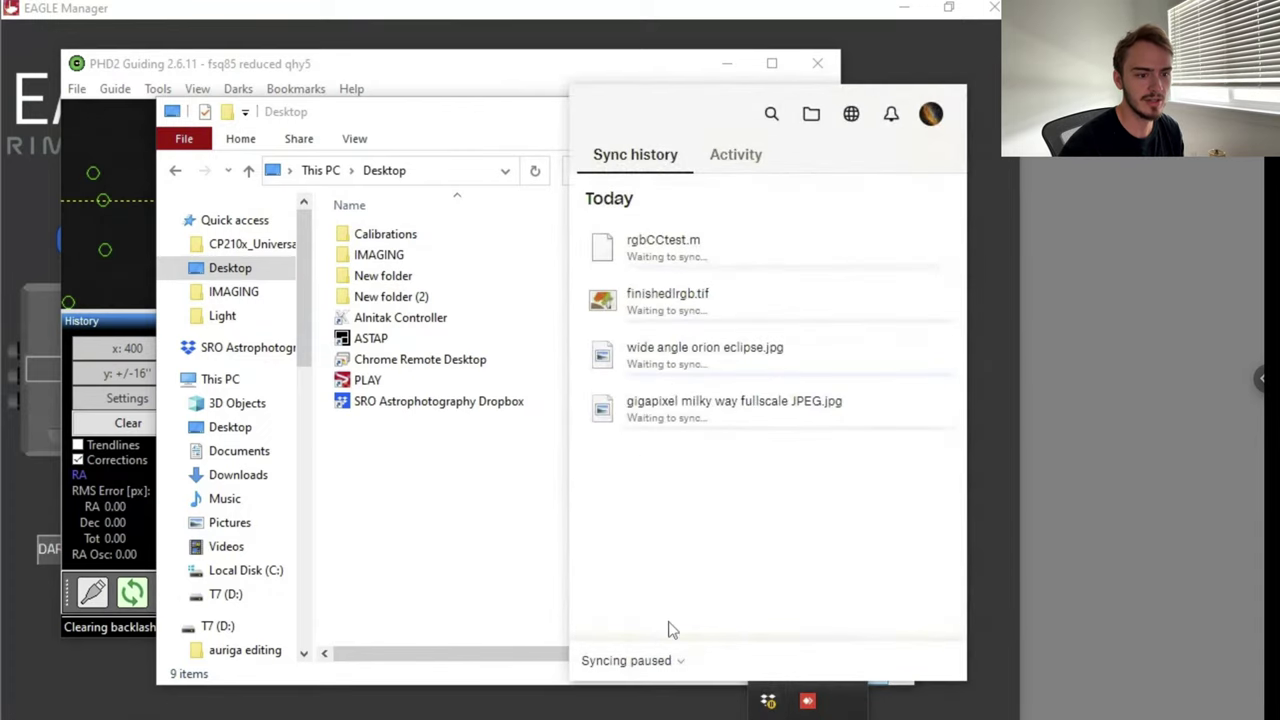
left_click(679, 663)
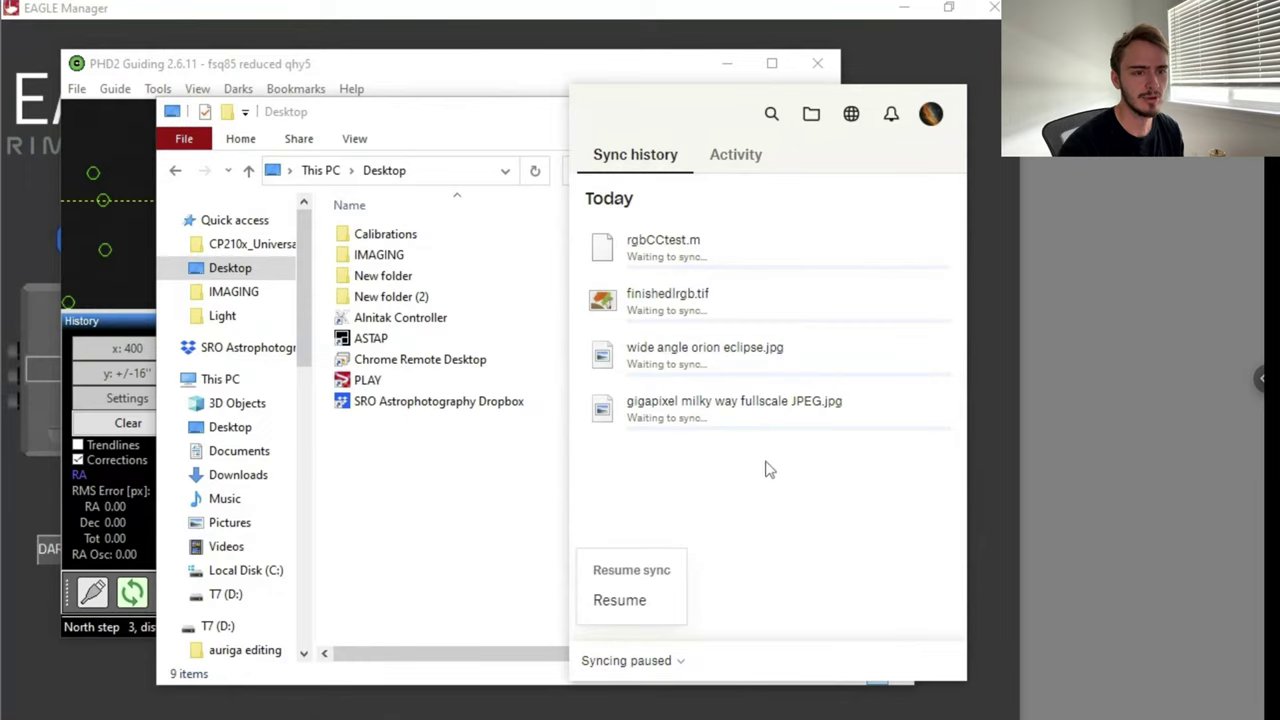
left_click(794, 520)
mouse_move(900, 300)
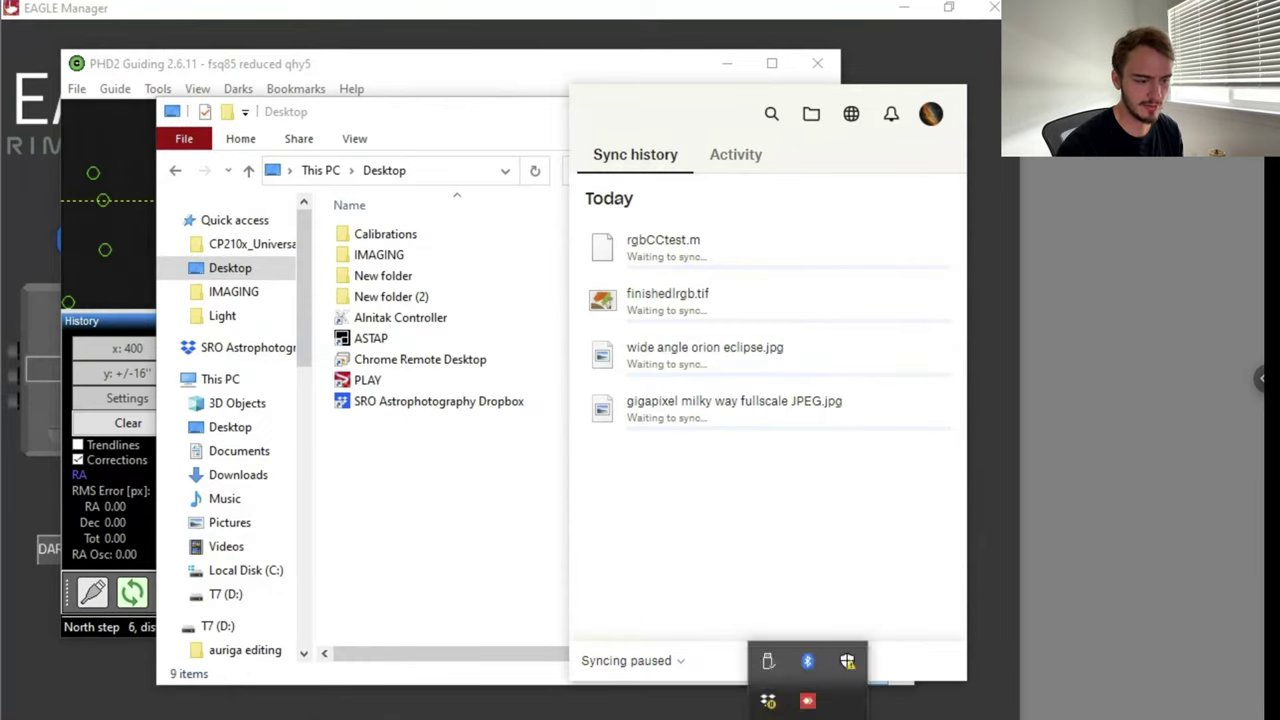
key("Escape")
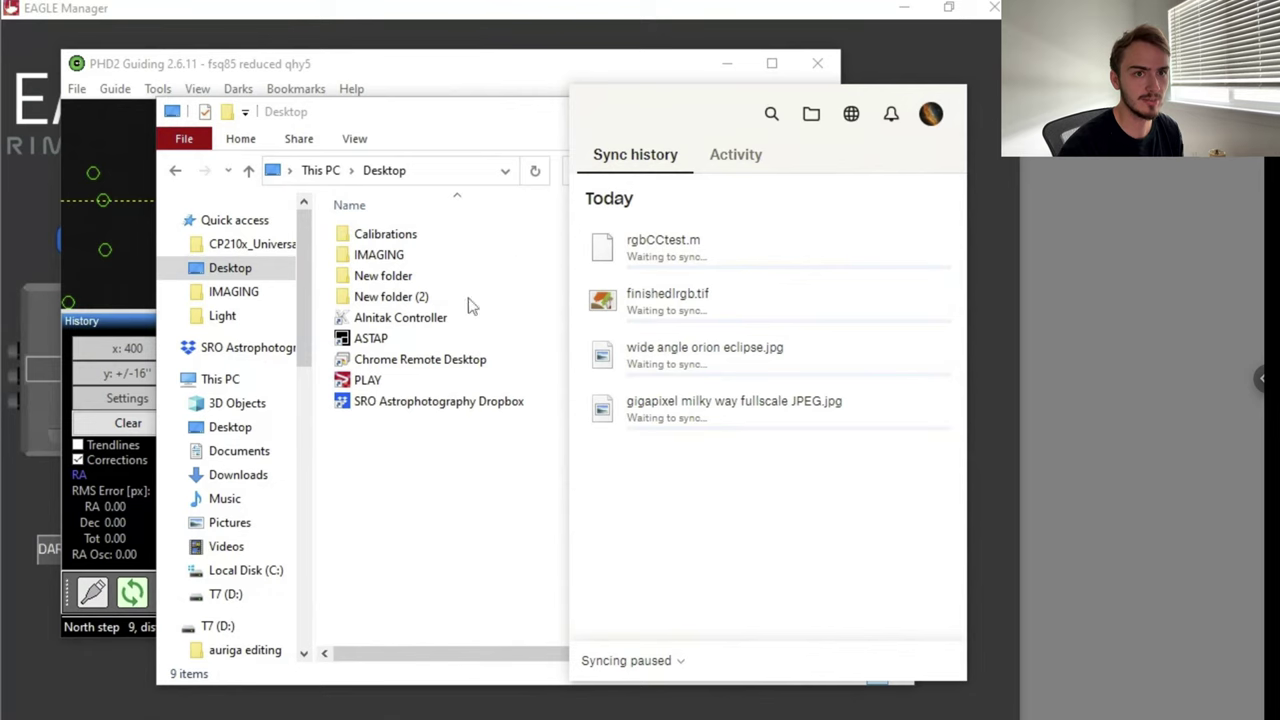
- Browse the SRO Astrophotography Dropbox into the personal user folder in File Explorer, then minimize the window
left_click(238, 366)
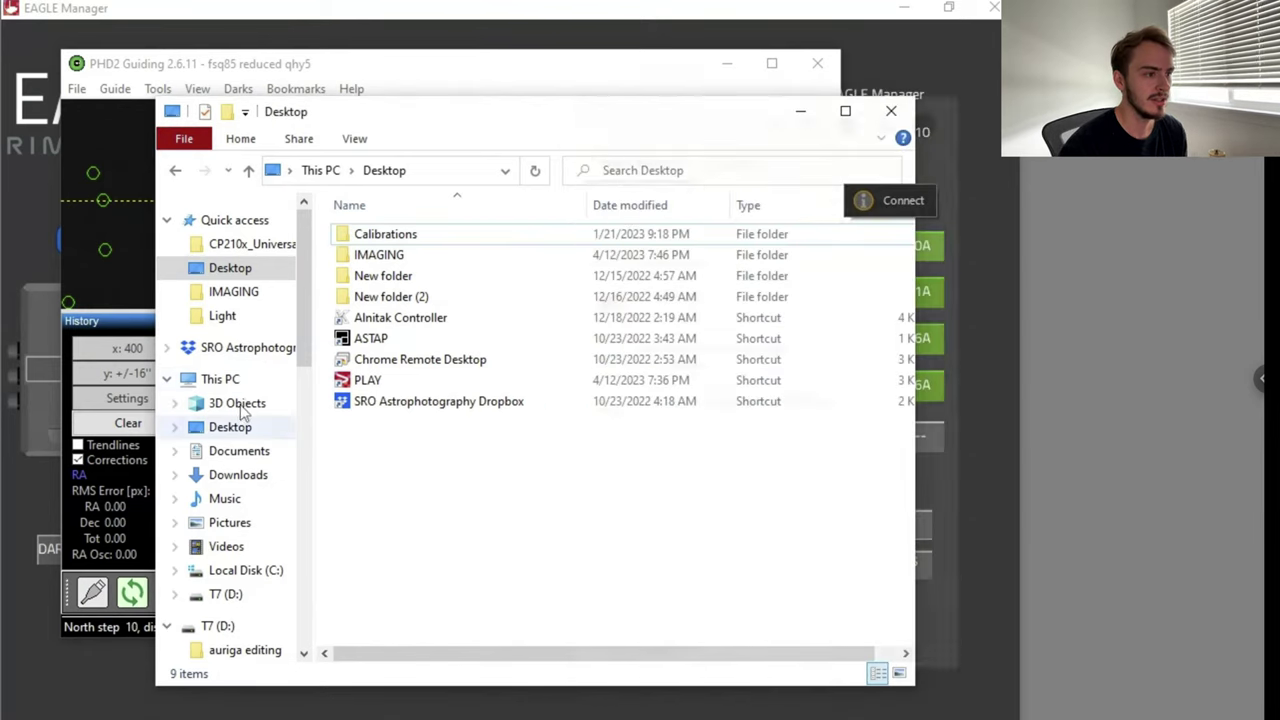
left_click(238, 350)
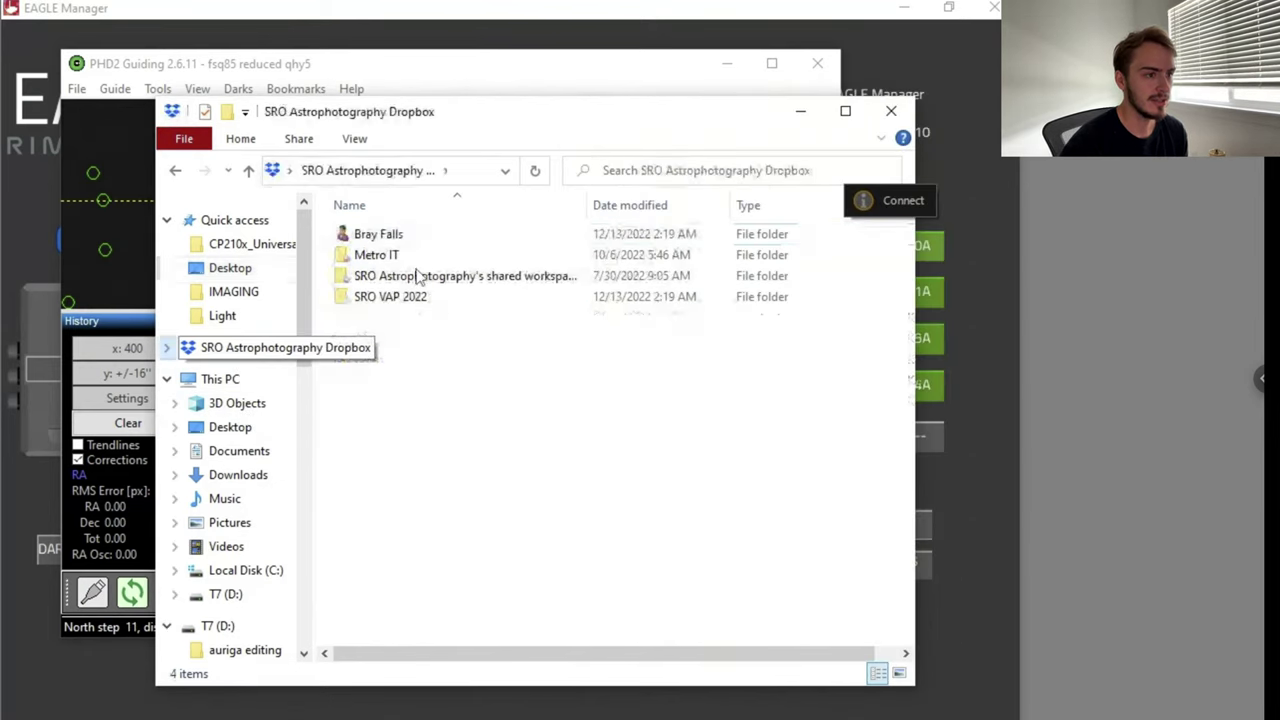
right_click(401, 240)
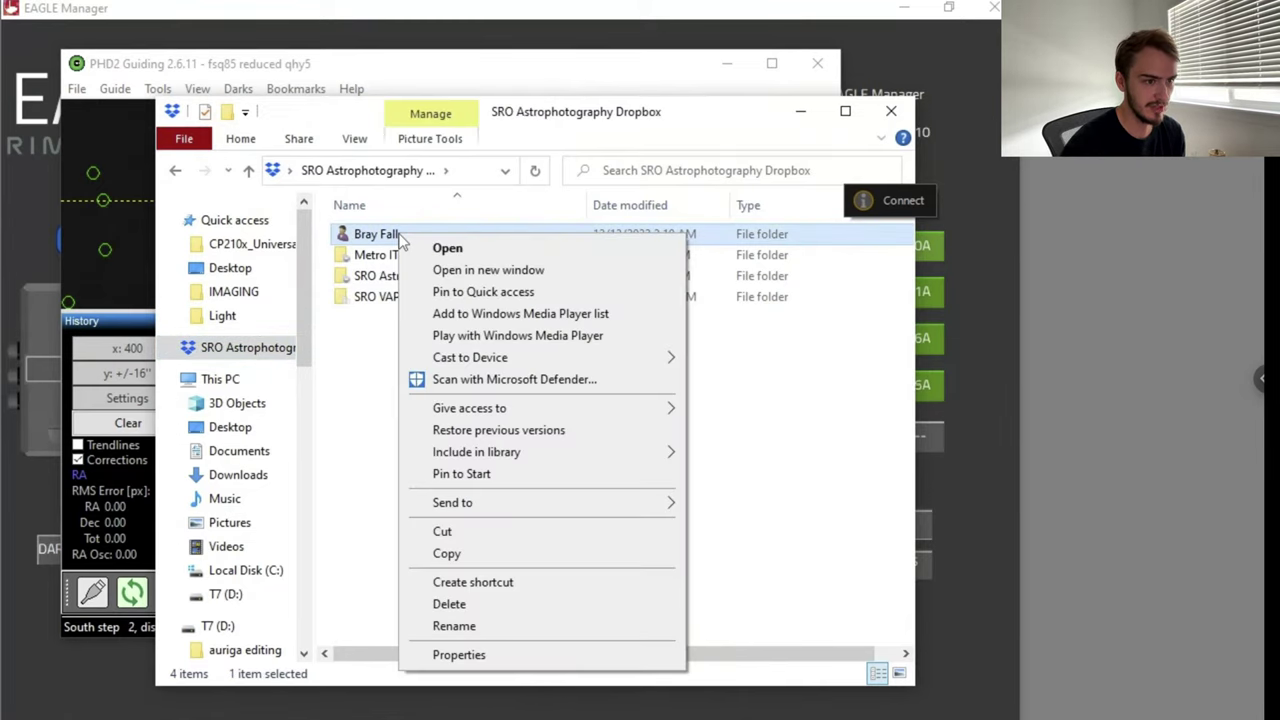
left_click(378, 240)
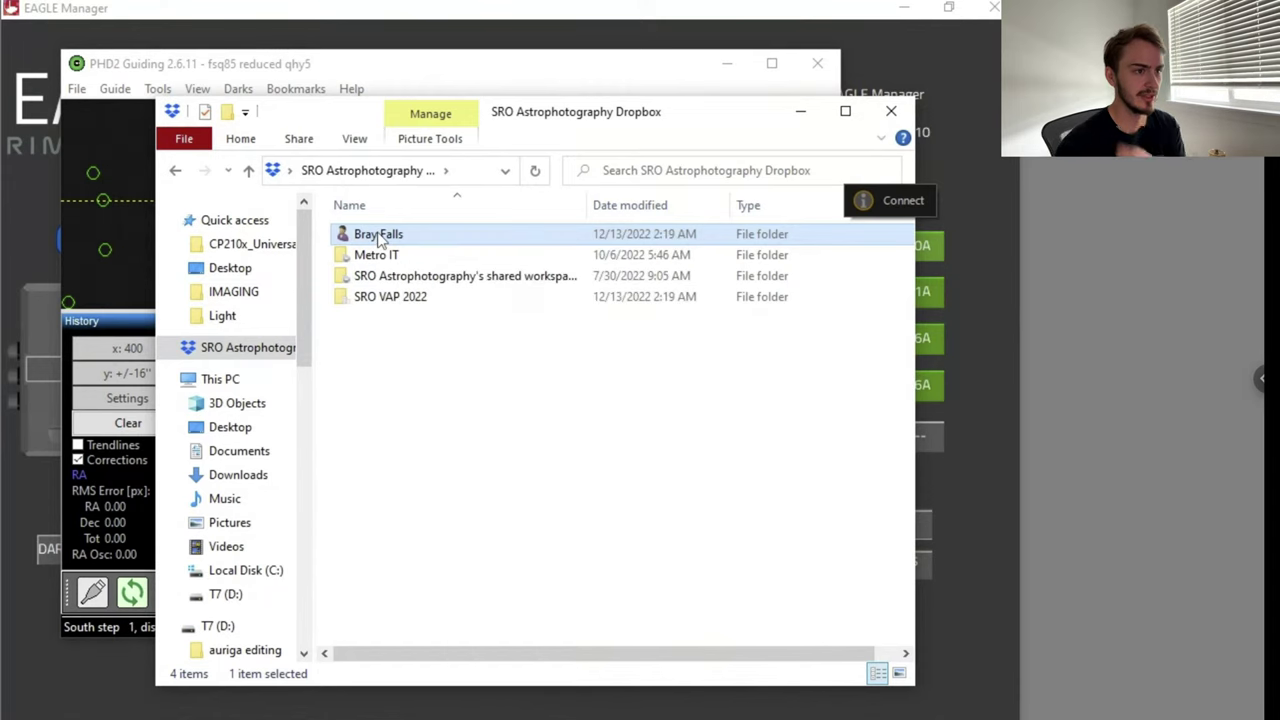
double_click(381, 234)
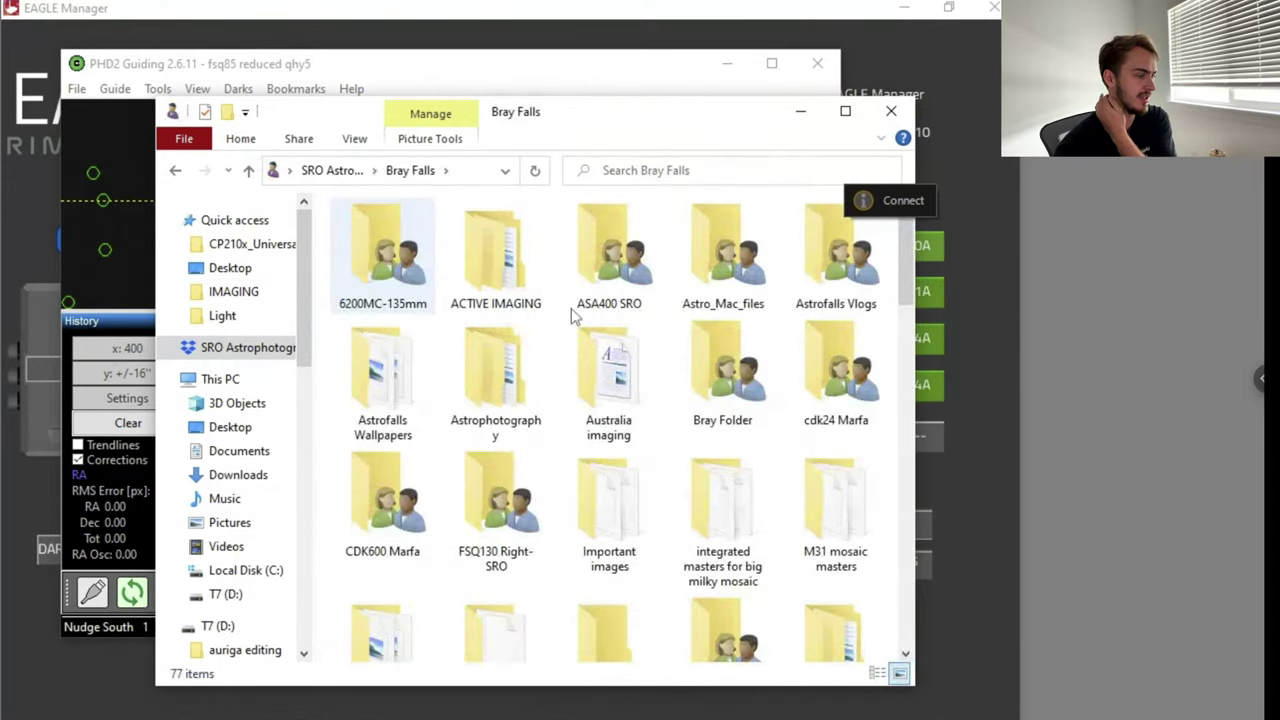
left_click(801, 113)
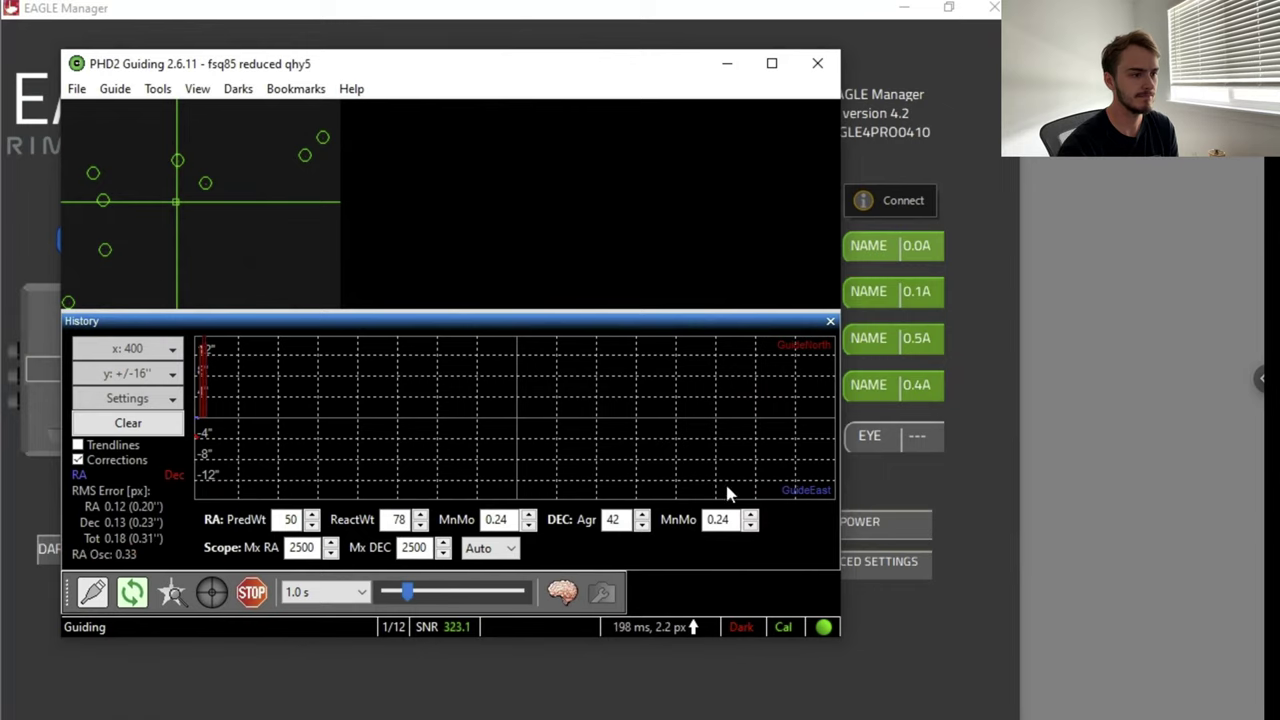
- Set the guiding history graph's x scale to 50 and its y scale to +/-8 arc-seconds
left_click(174, 353)
left_click(150, 372)
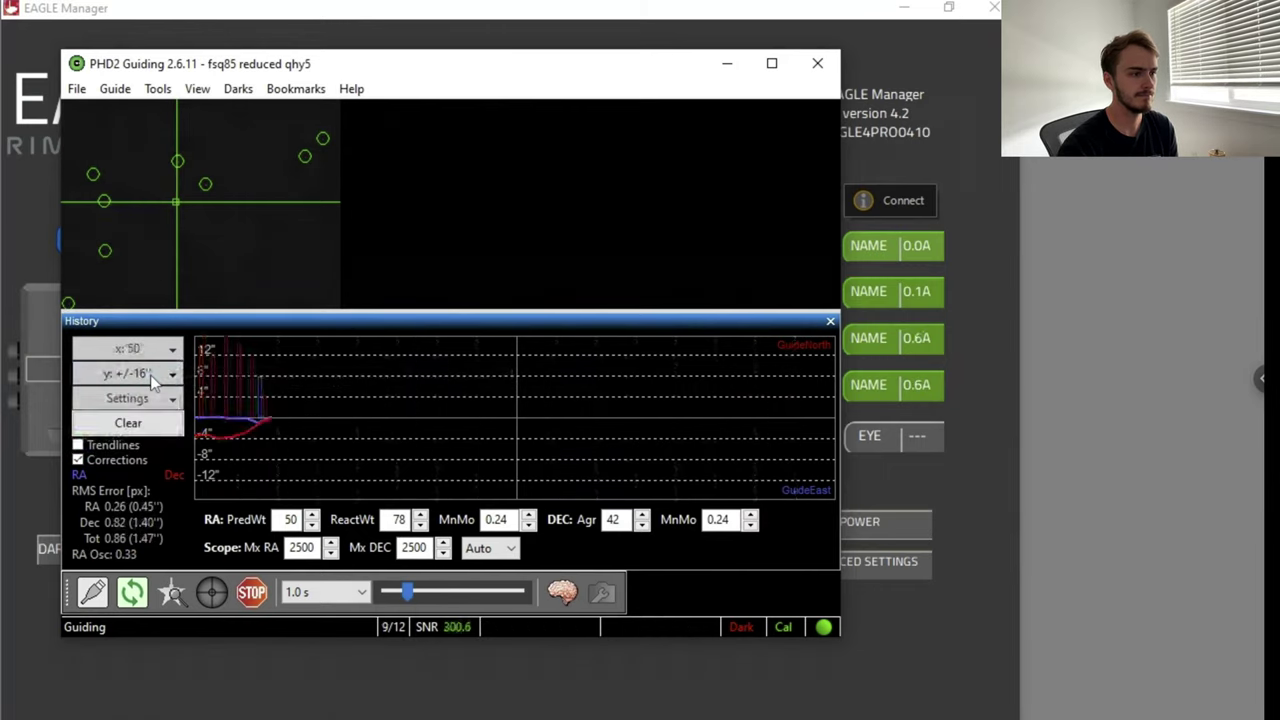
left_click(154, 378)
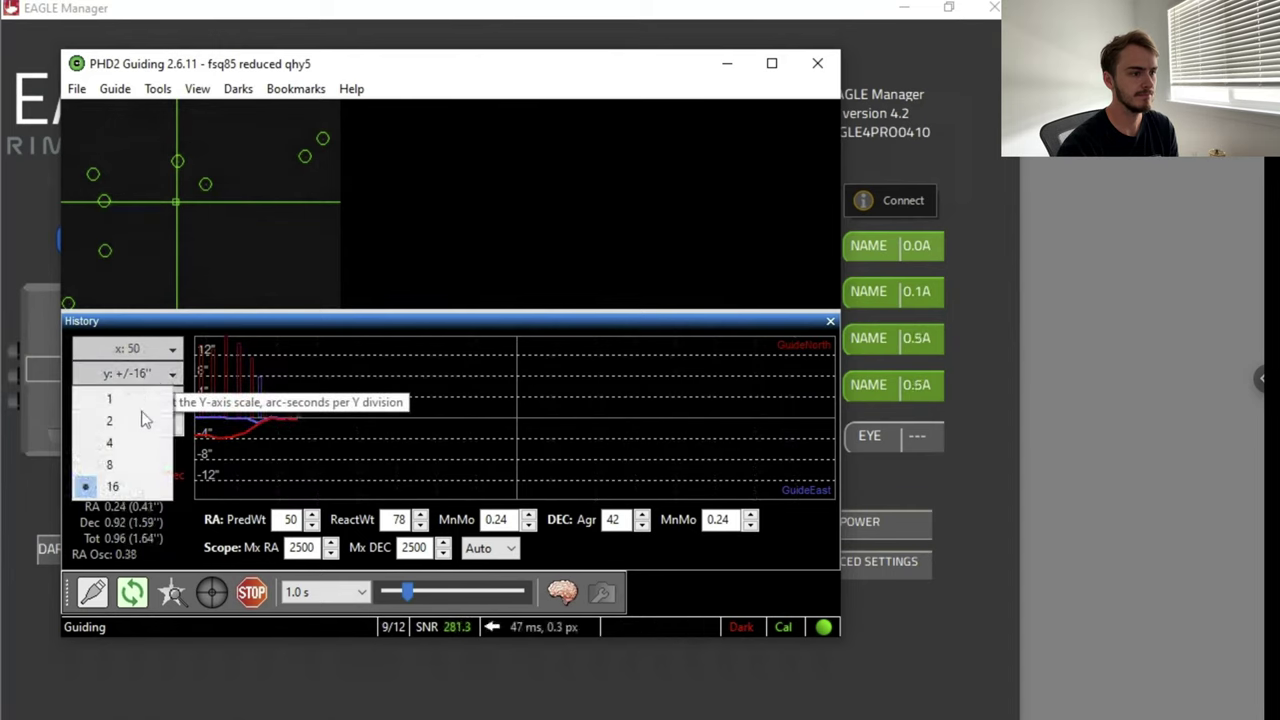
left_click(124, 466)
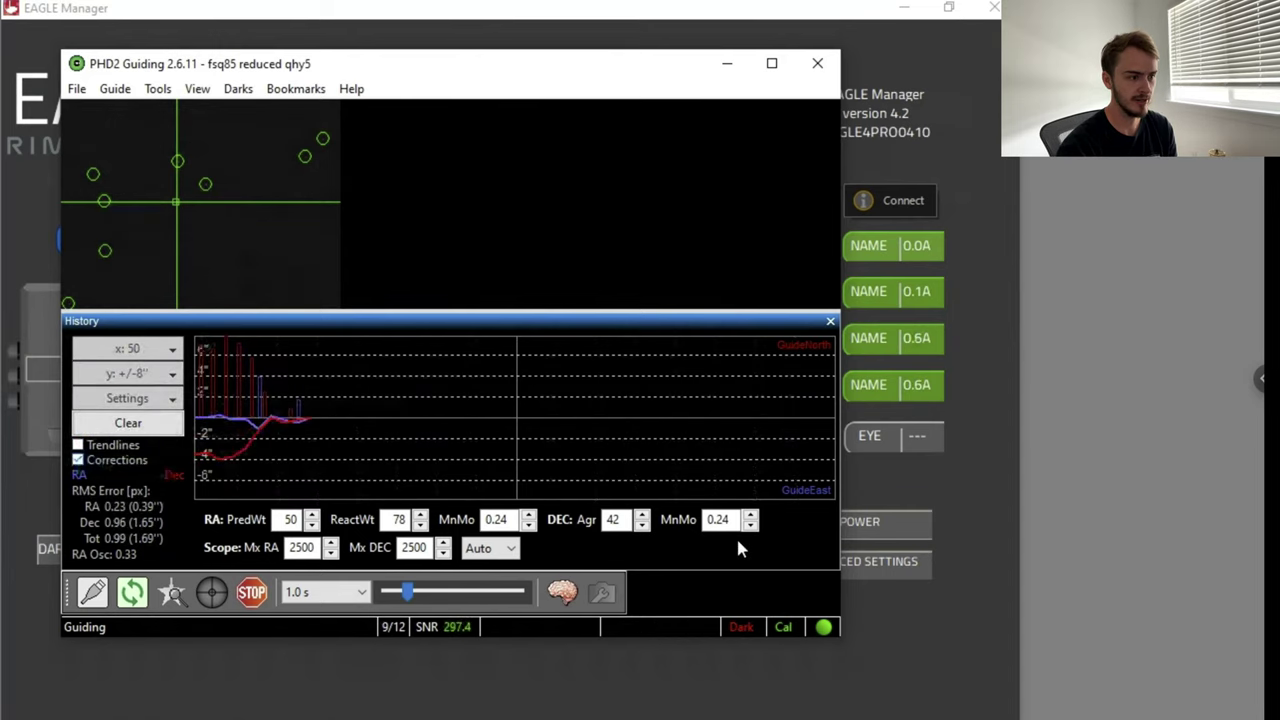
- Stop guiding in PHD2 and clear away the windows and the desktop-sharing notice covering Sequence Generator Pro
left_click(252, 594)
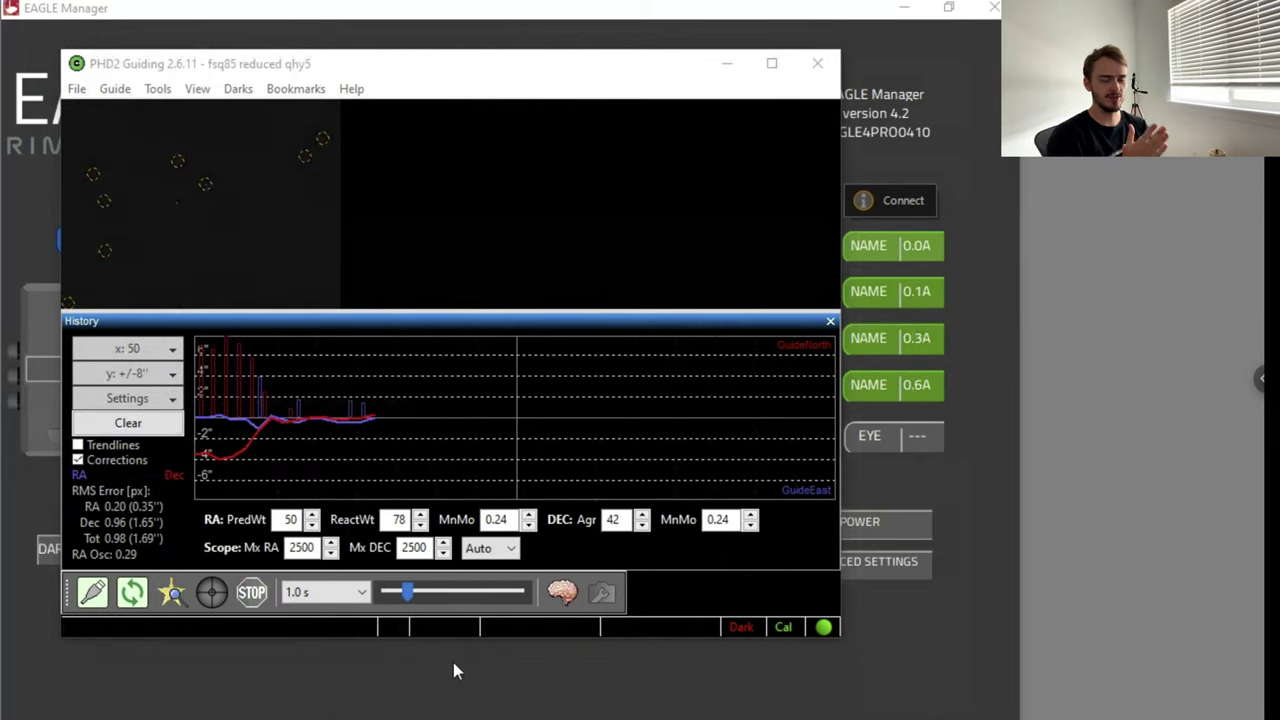
left_click(900, 11)
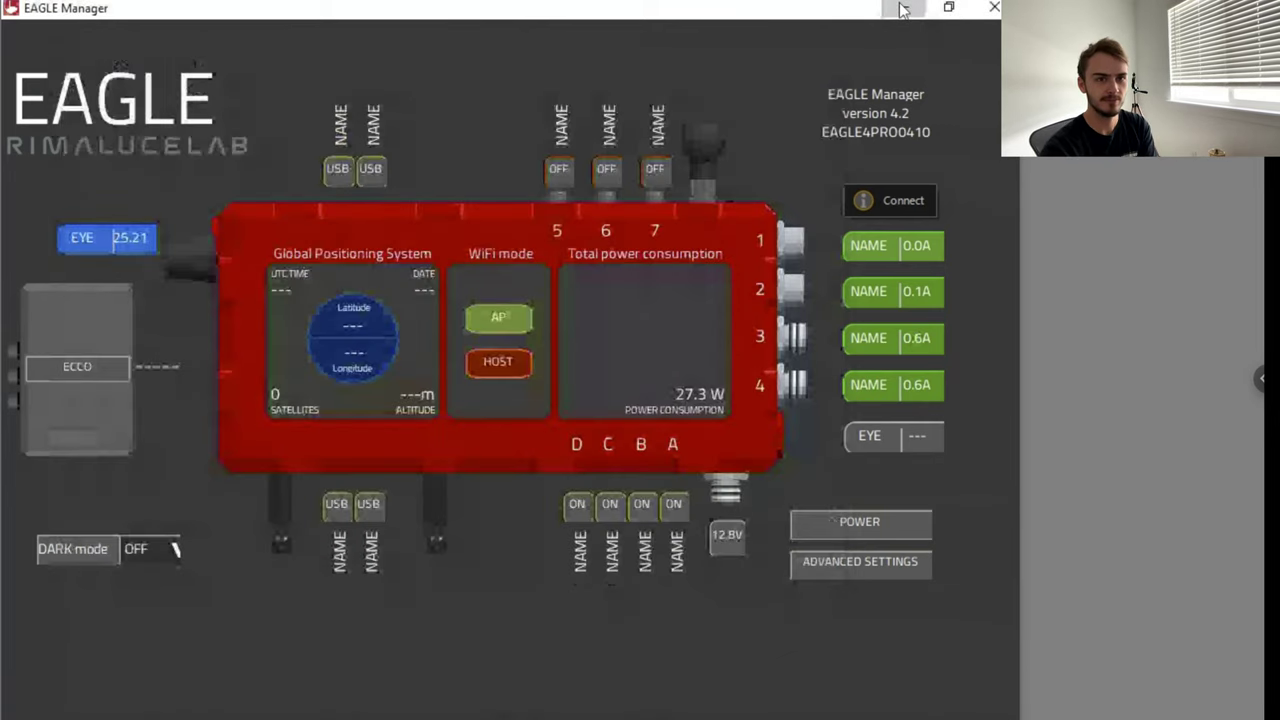
left_click(903, 10)
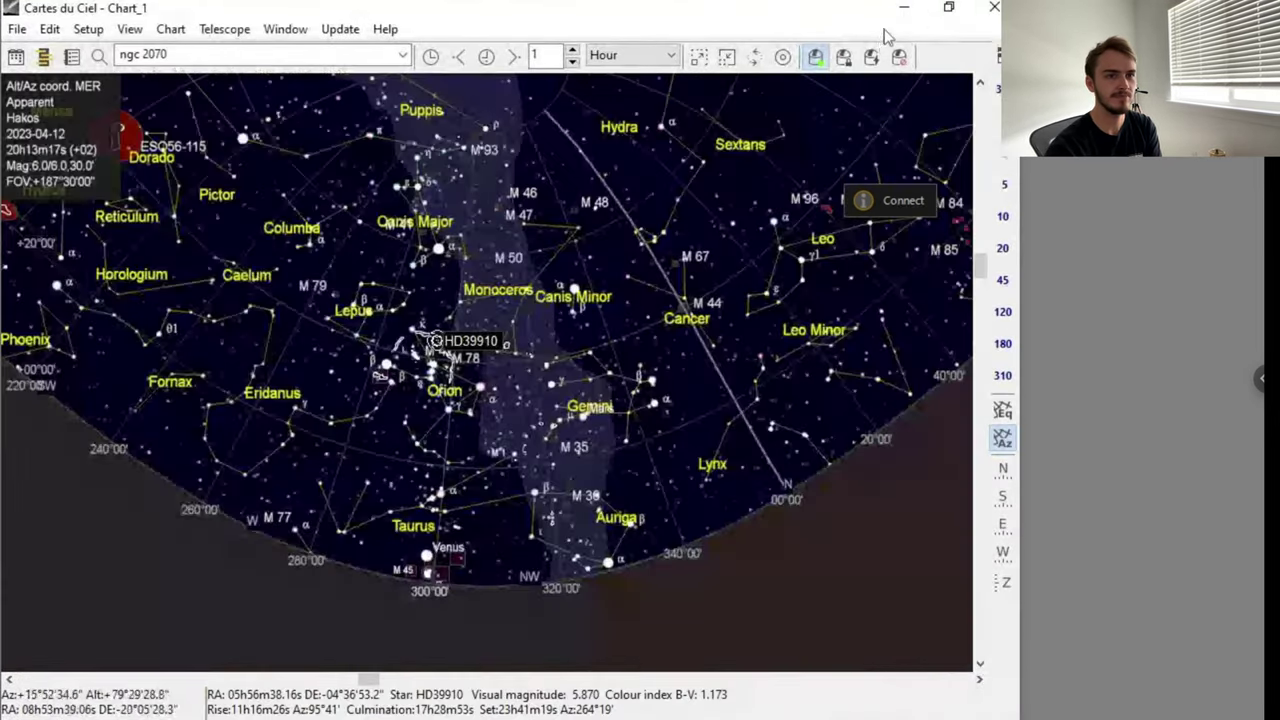
left_click(904, 8)
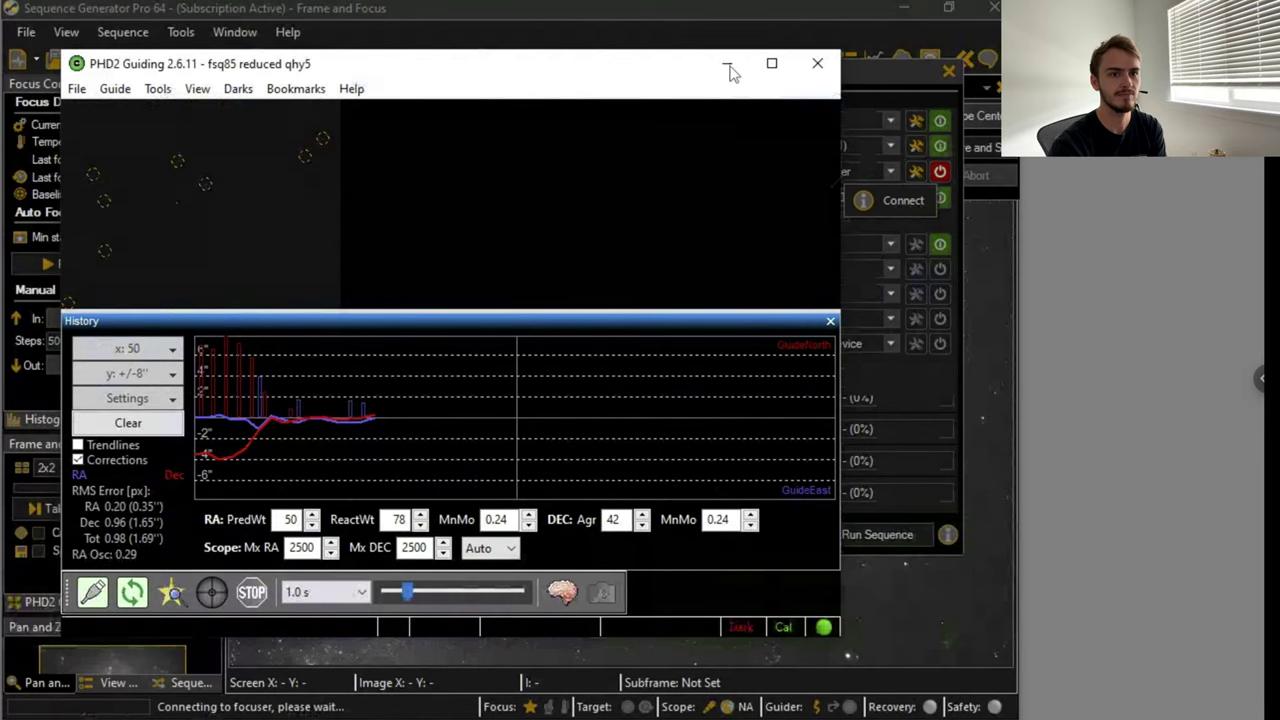
left_click(849, 158)
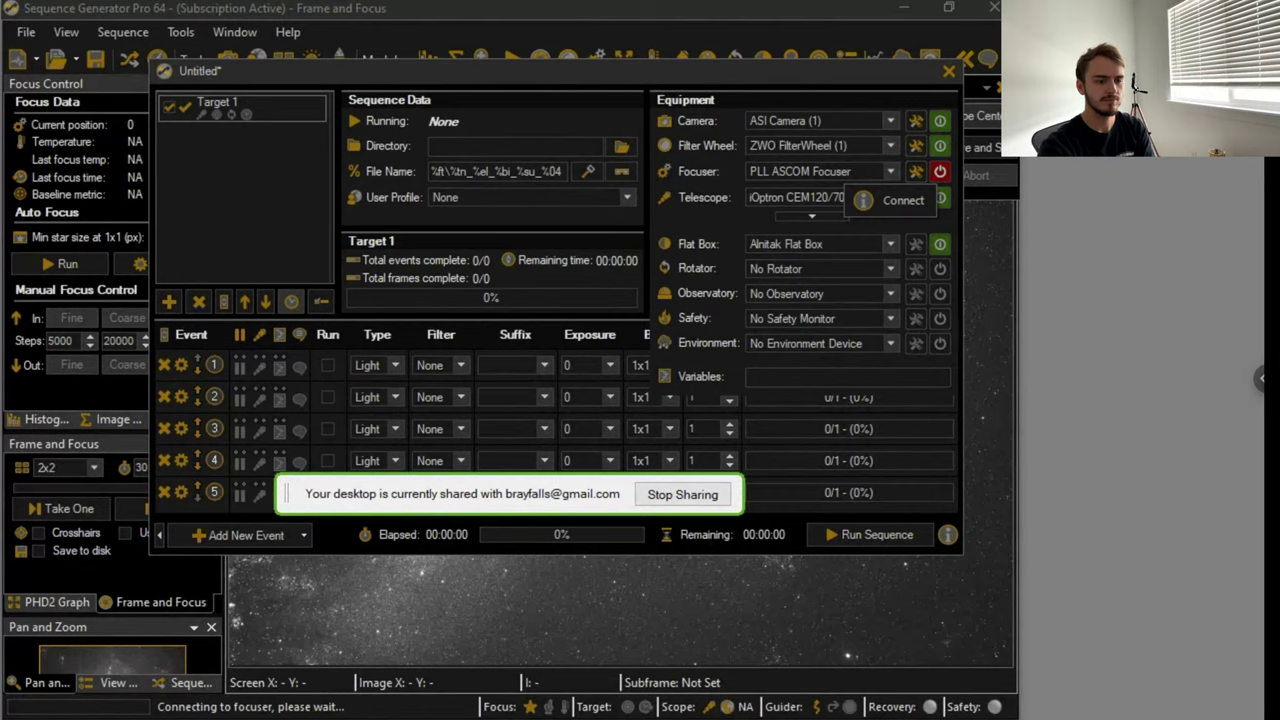
left_click(682, 494)
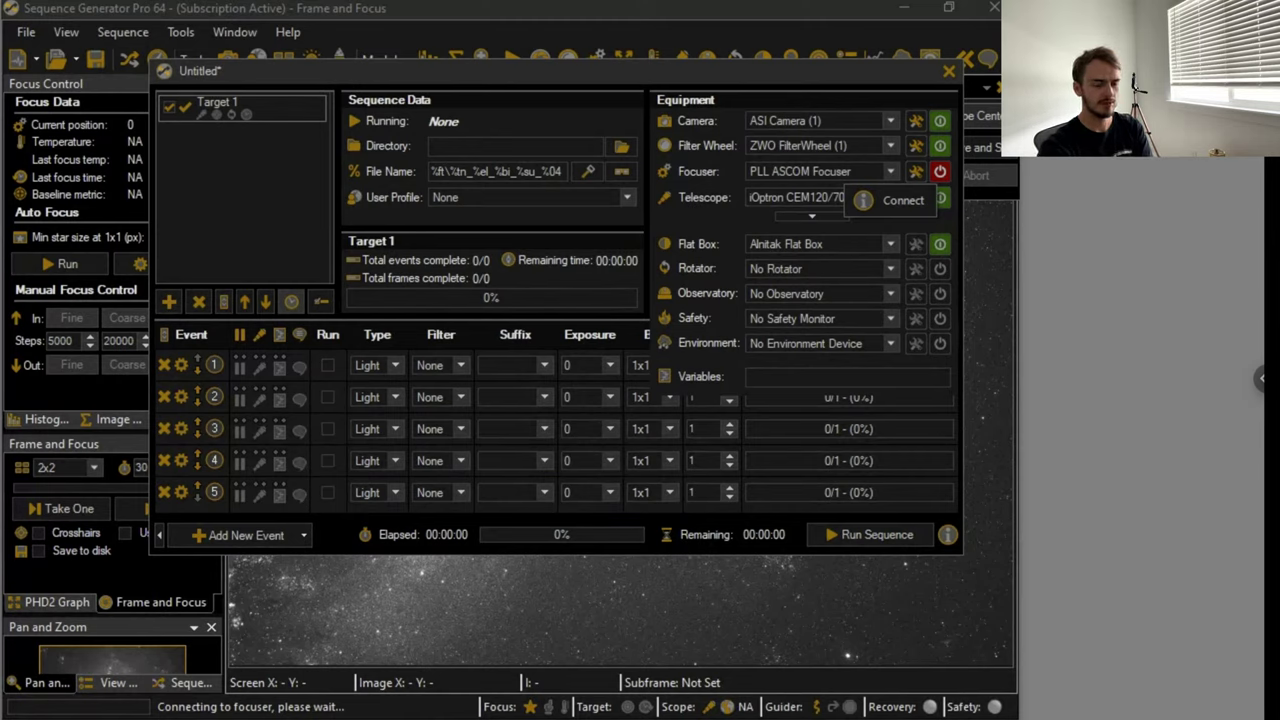
- Force Sequence Generator Pro to quit by ending its task in Task Manager, and dismiss the PLL ASCOM Focuser error
right_click(479, 719)
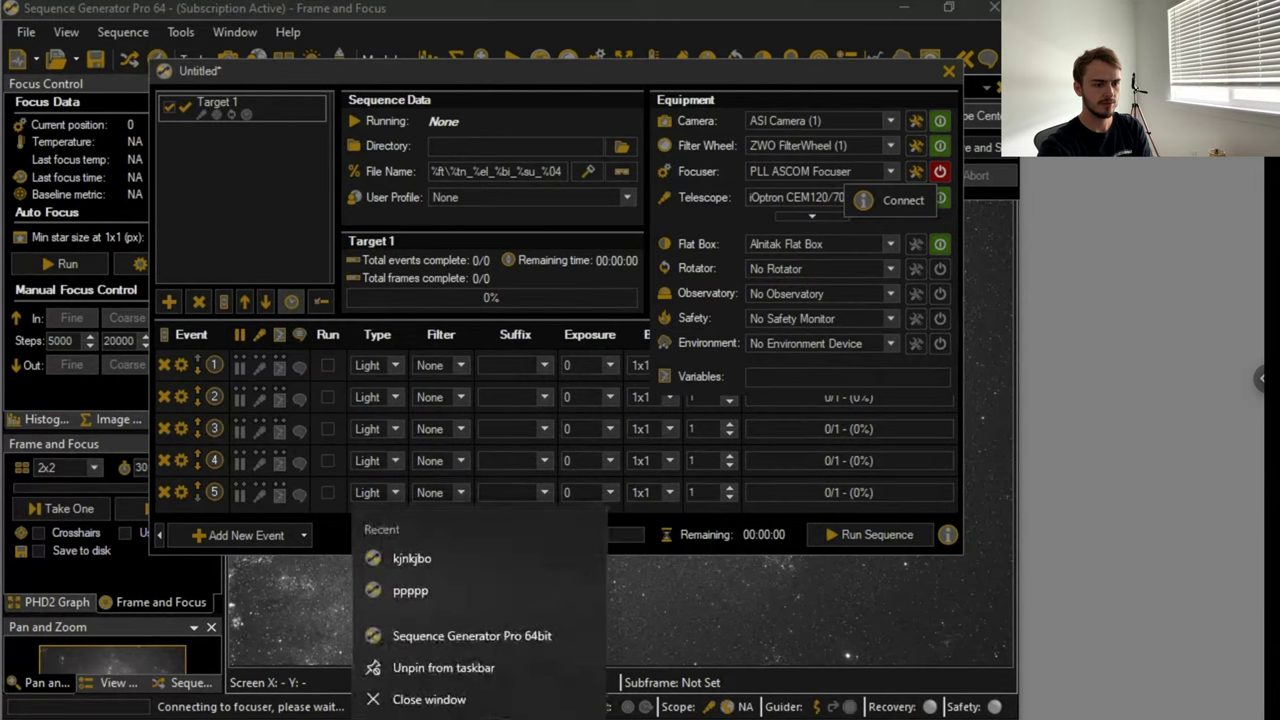
left_click(471, 704)
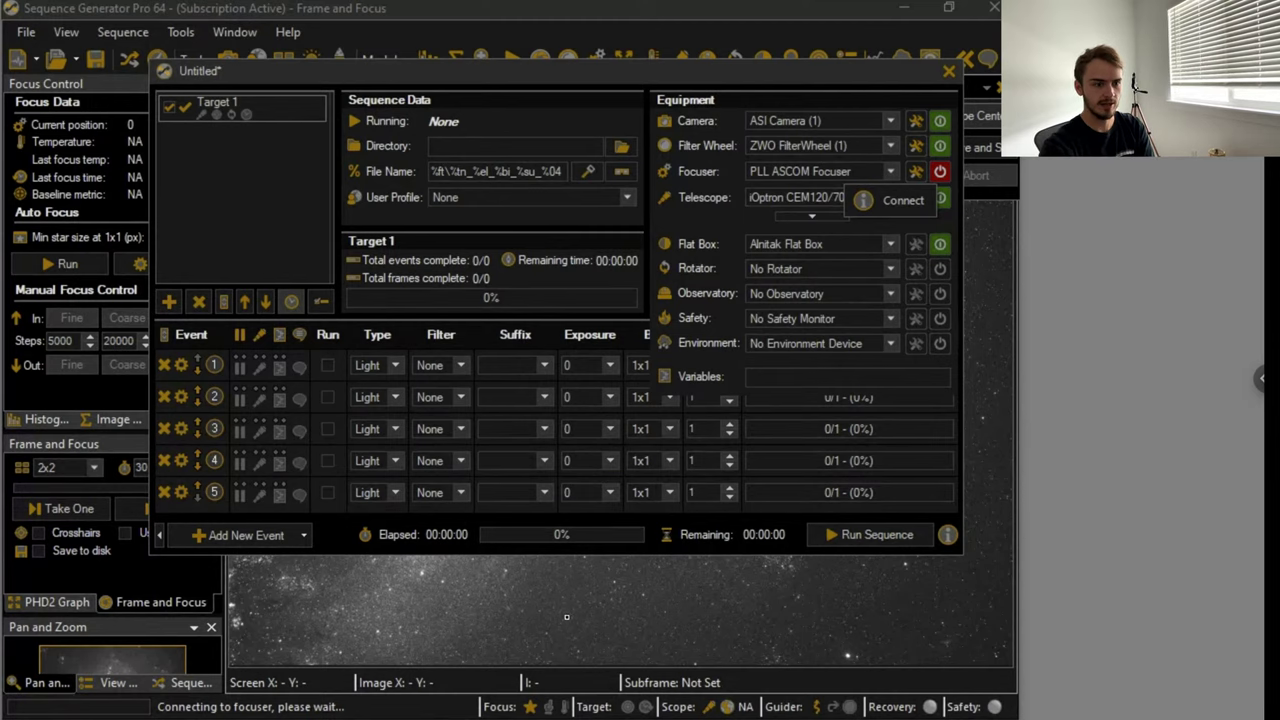
right_click(712, 718)
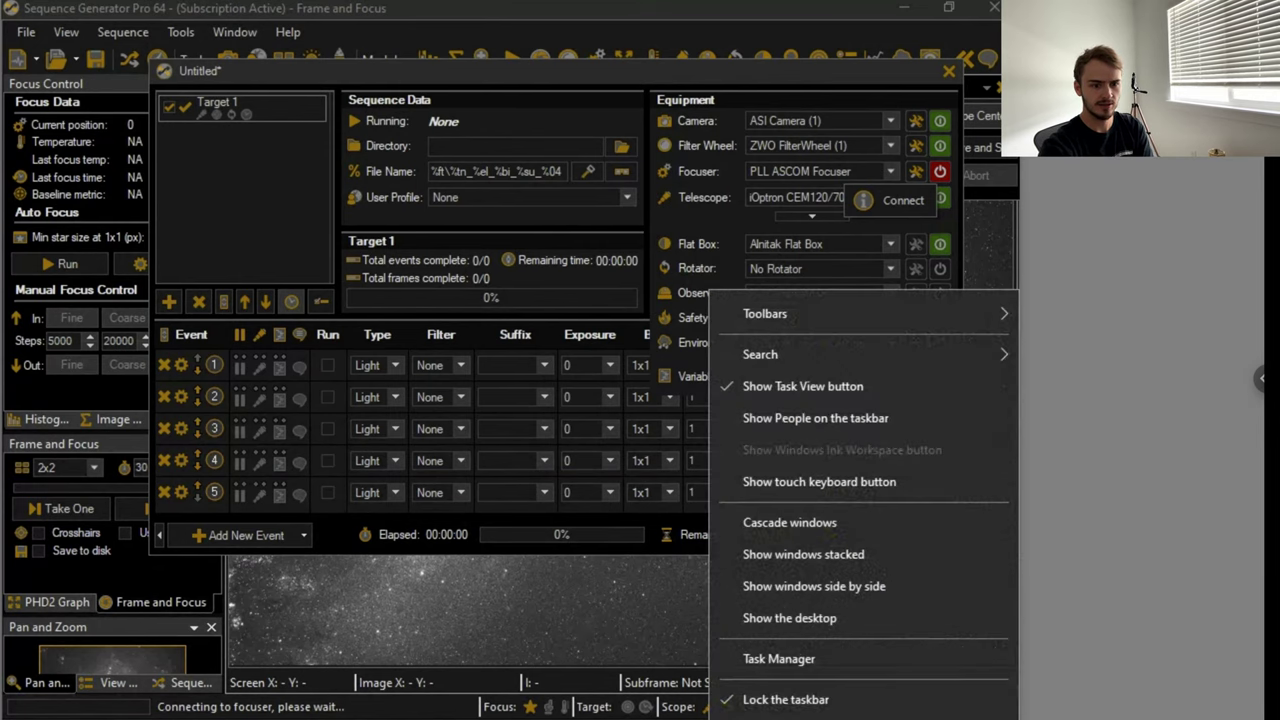
left_click(779, 659)
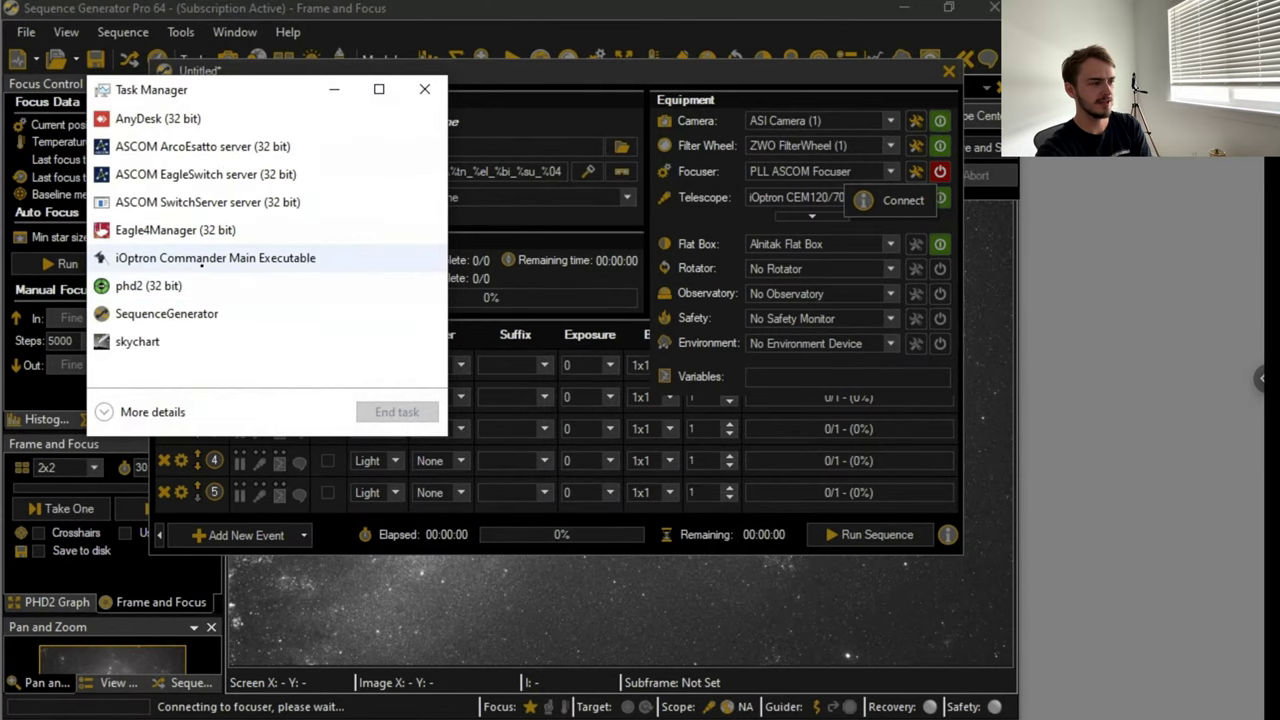
left_click(190, 313)
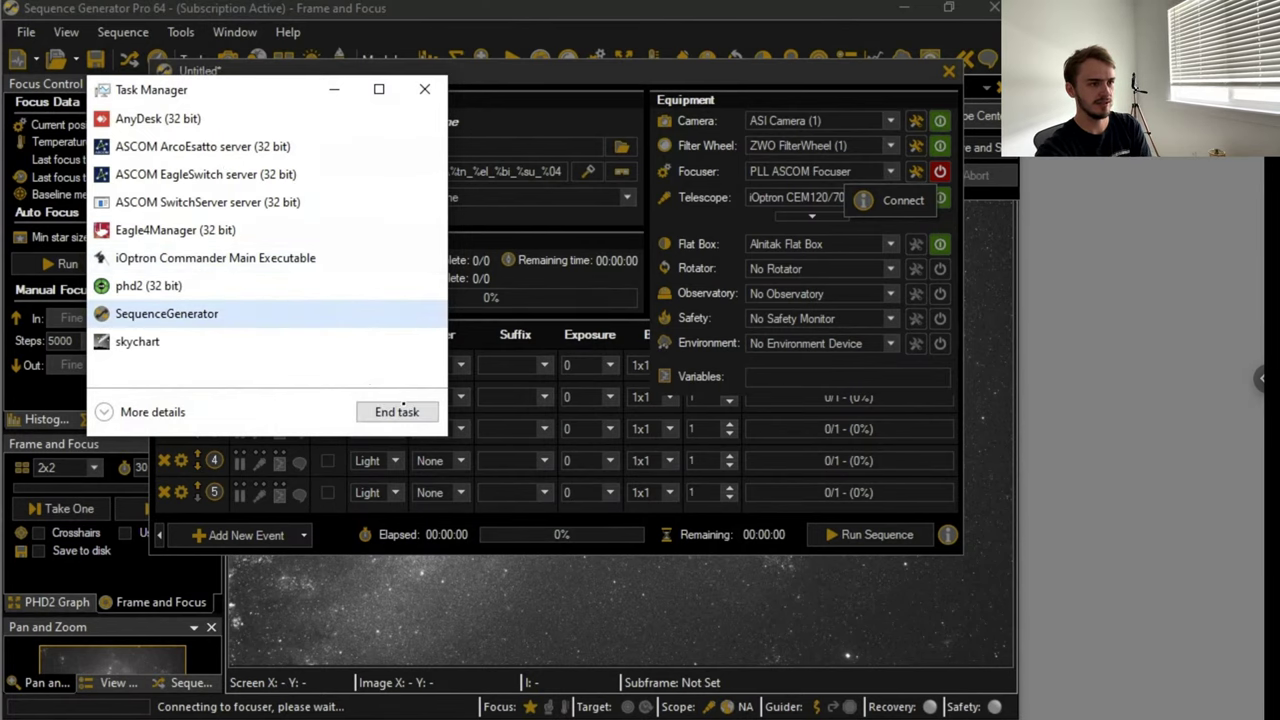
left_click(387, 413)
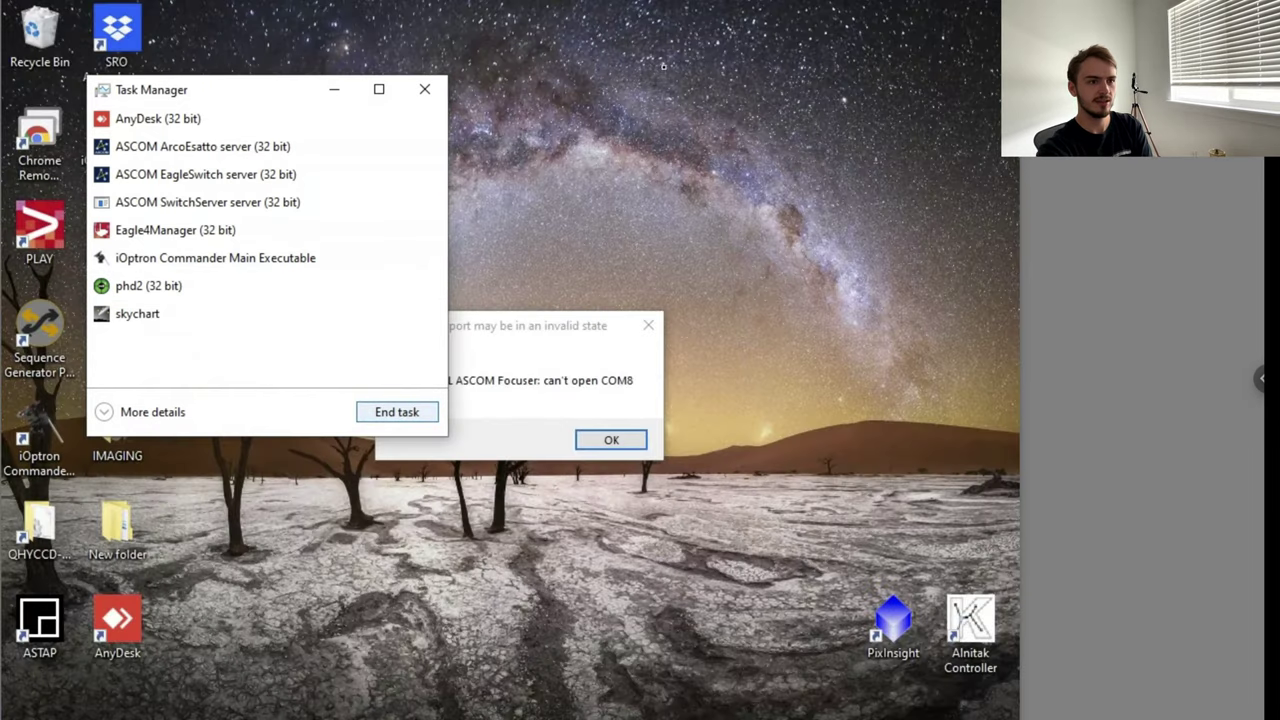
left_click(600, 430)
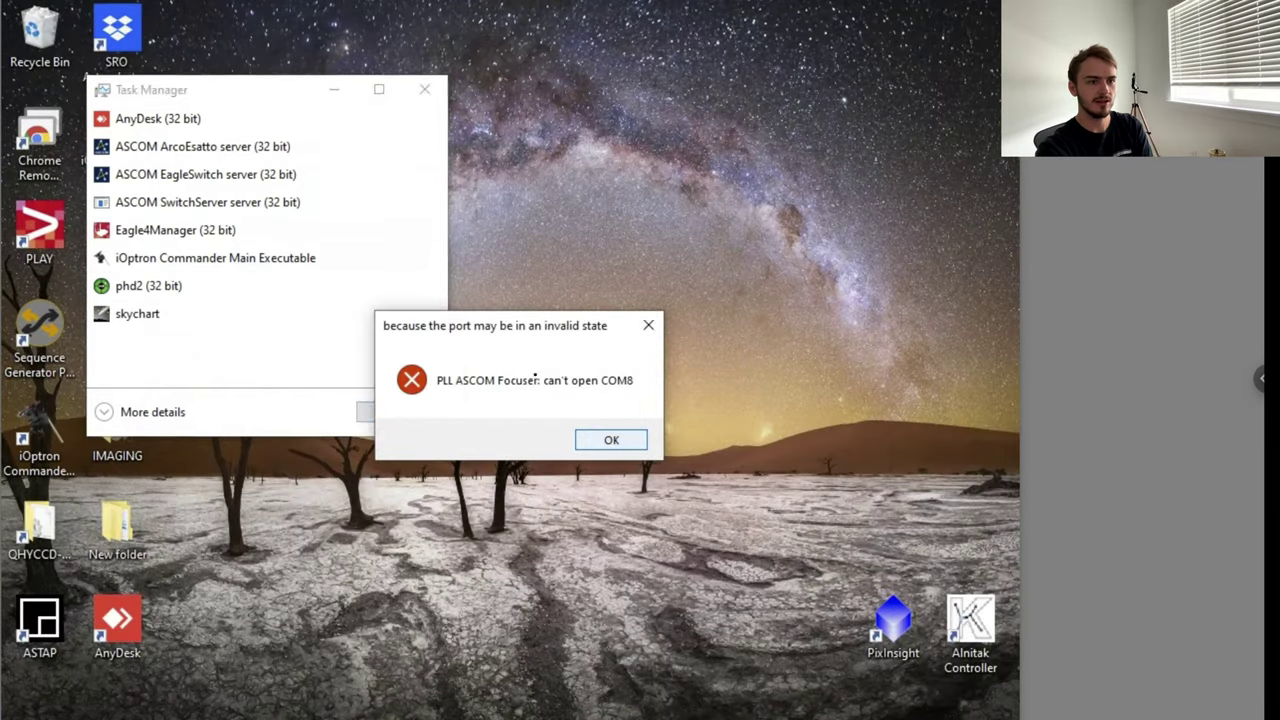
left_click(611, 441)
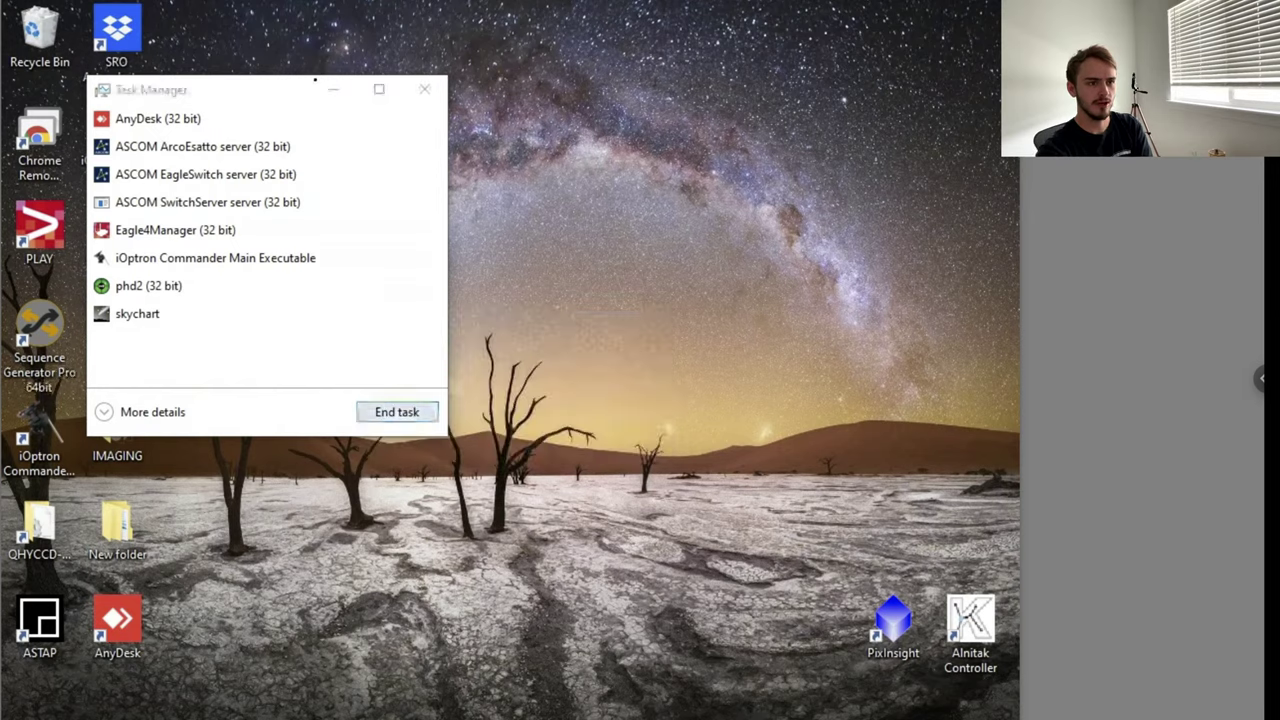
key("alt+F4")
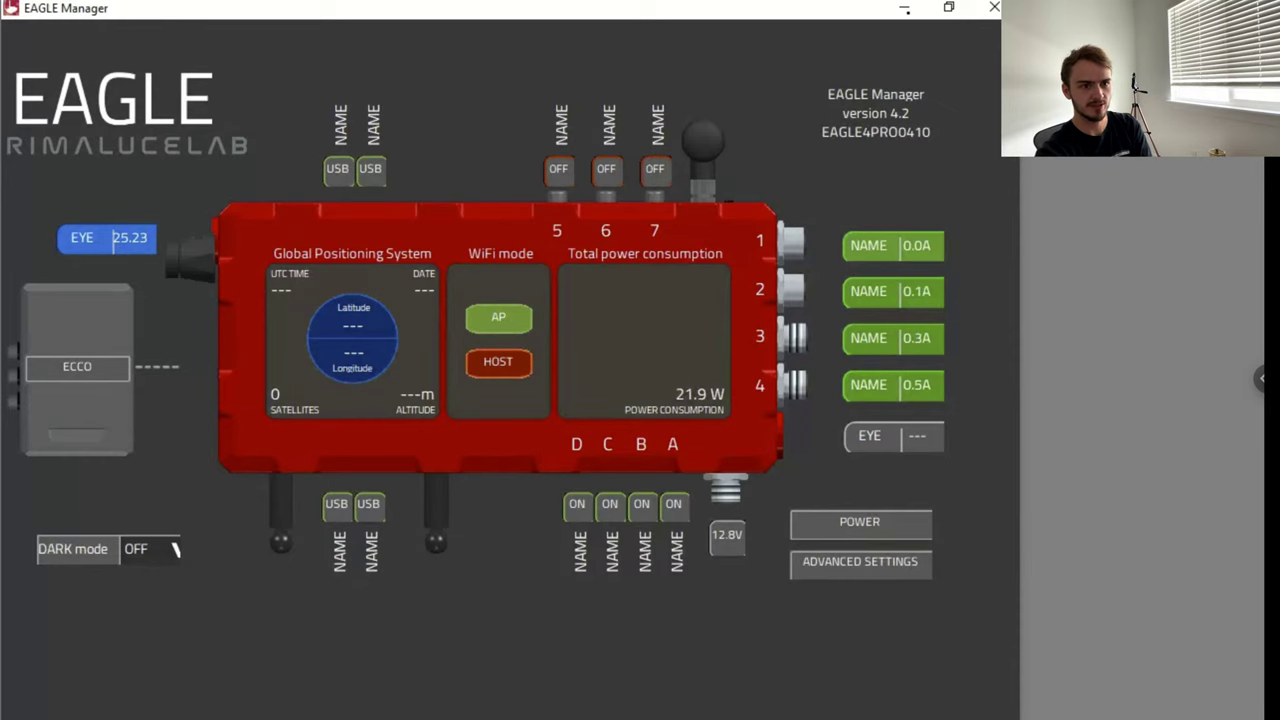
- Return to a freshly started Sequence Generator Pro and create a new sequence with the FSQ85edx equipment profile
left_click(905, 9)
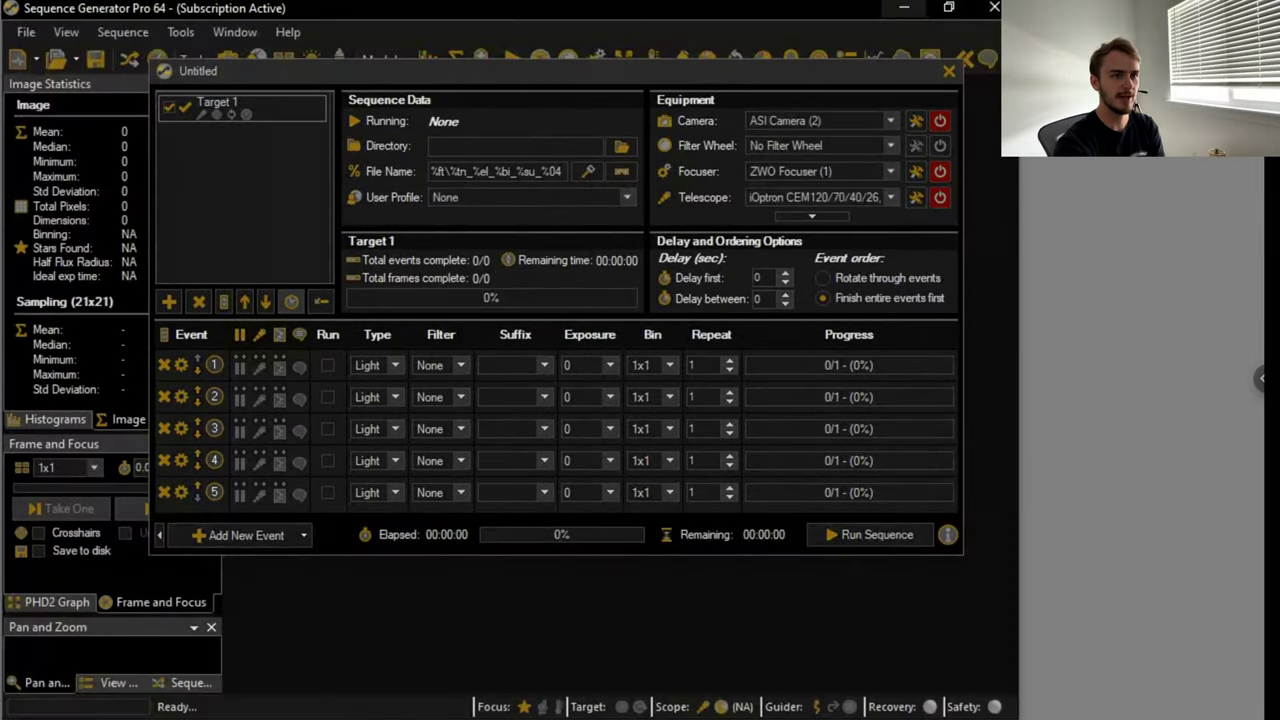
left_click(26, 32)
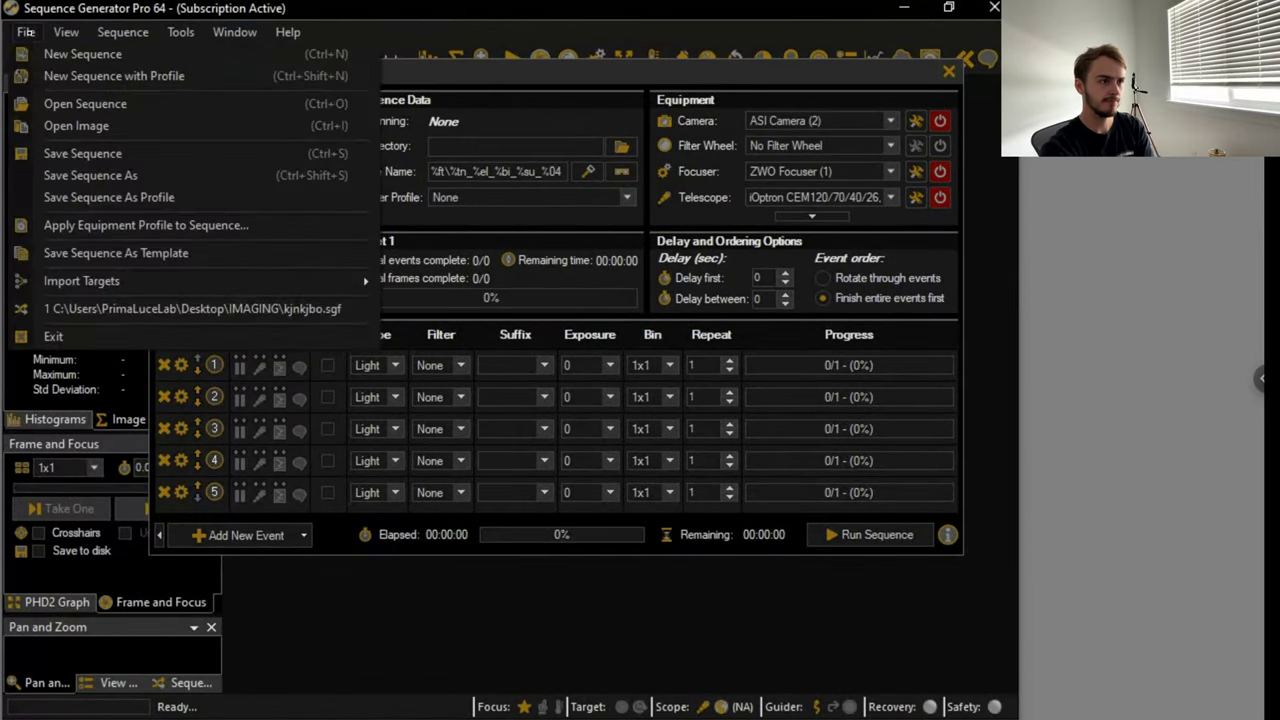
left_click(91, 78)
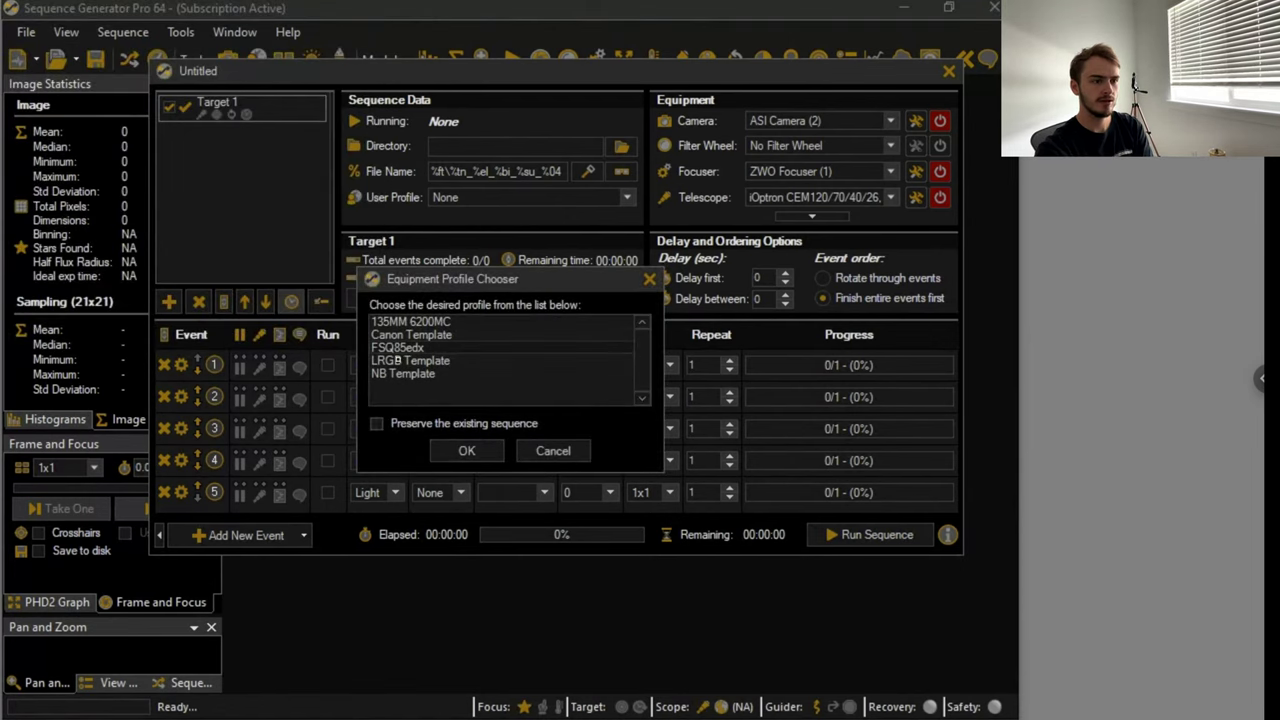
double_click(399, 360)
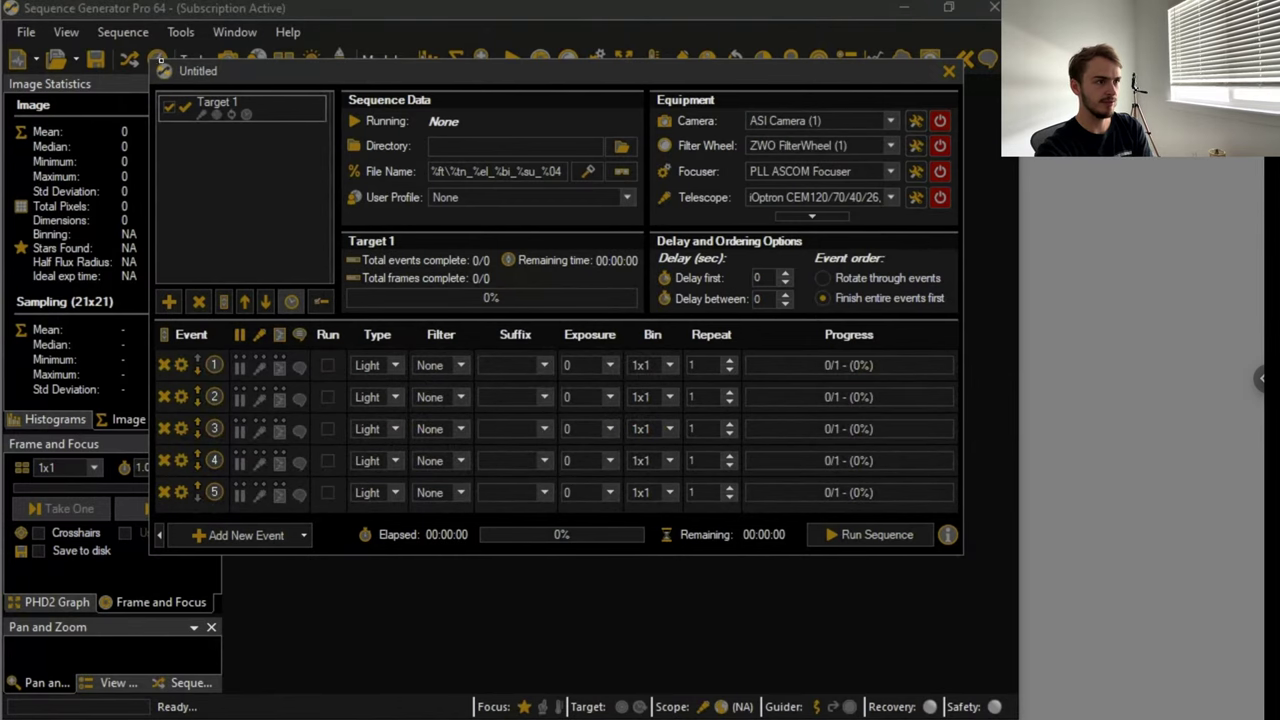
- In the focuser's auto focus options, set the binning to 2x2 and the step size to 3000
left_click(158, 57)
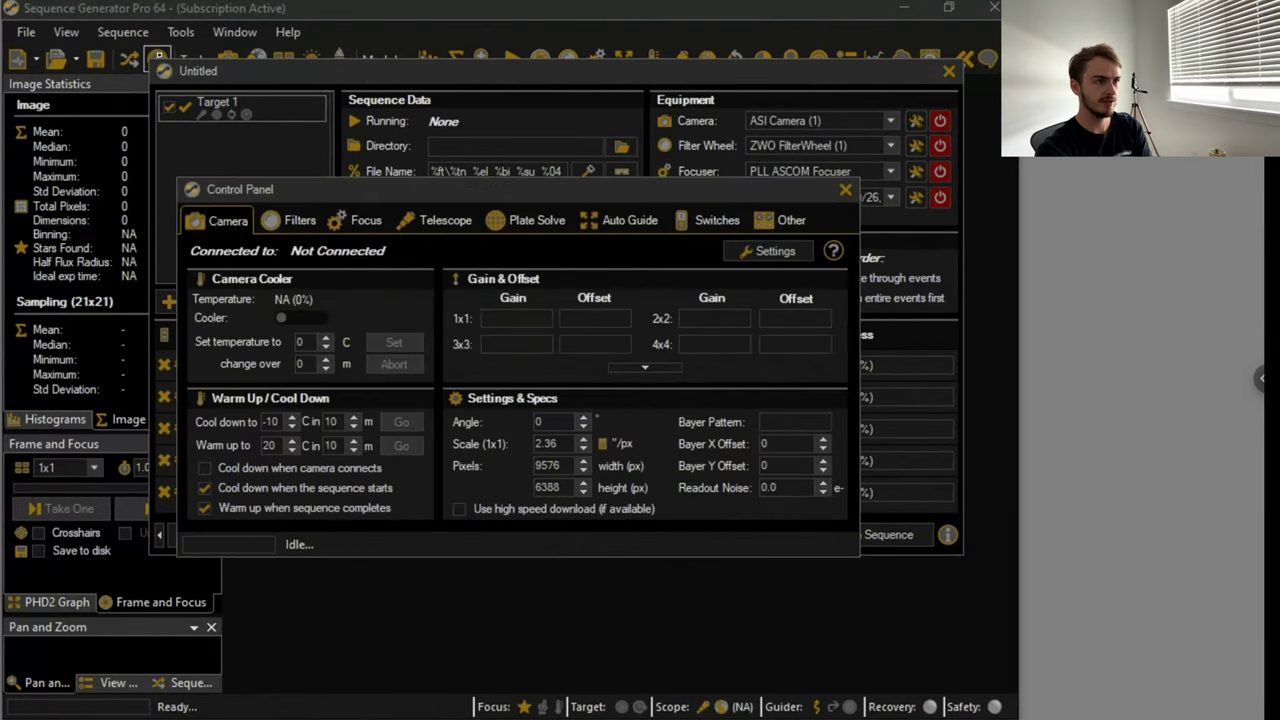
left_click(510, 319)
left_click(362, 219)
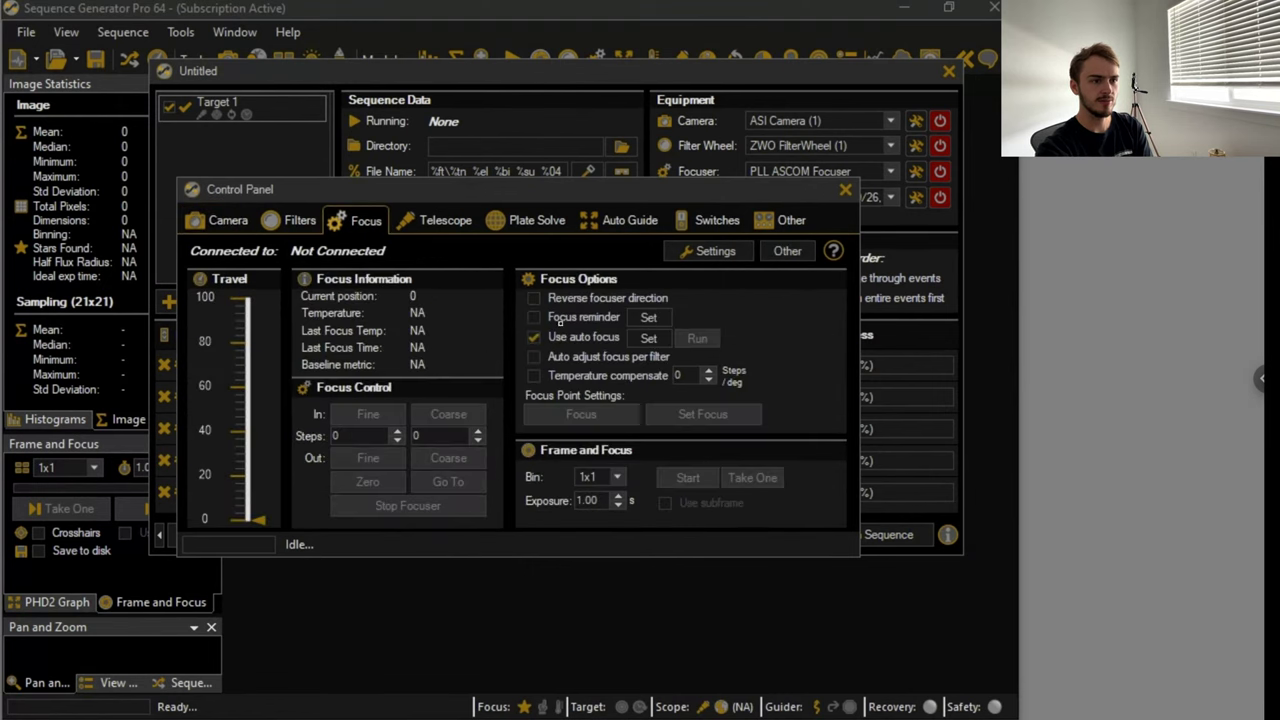
left_click(651, 339)
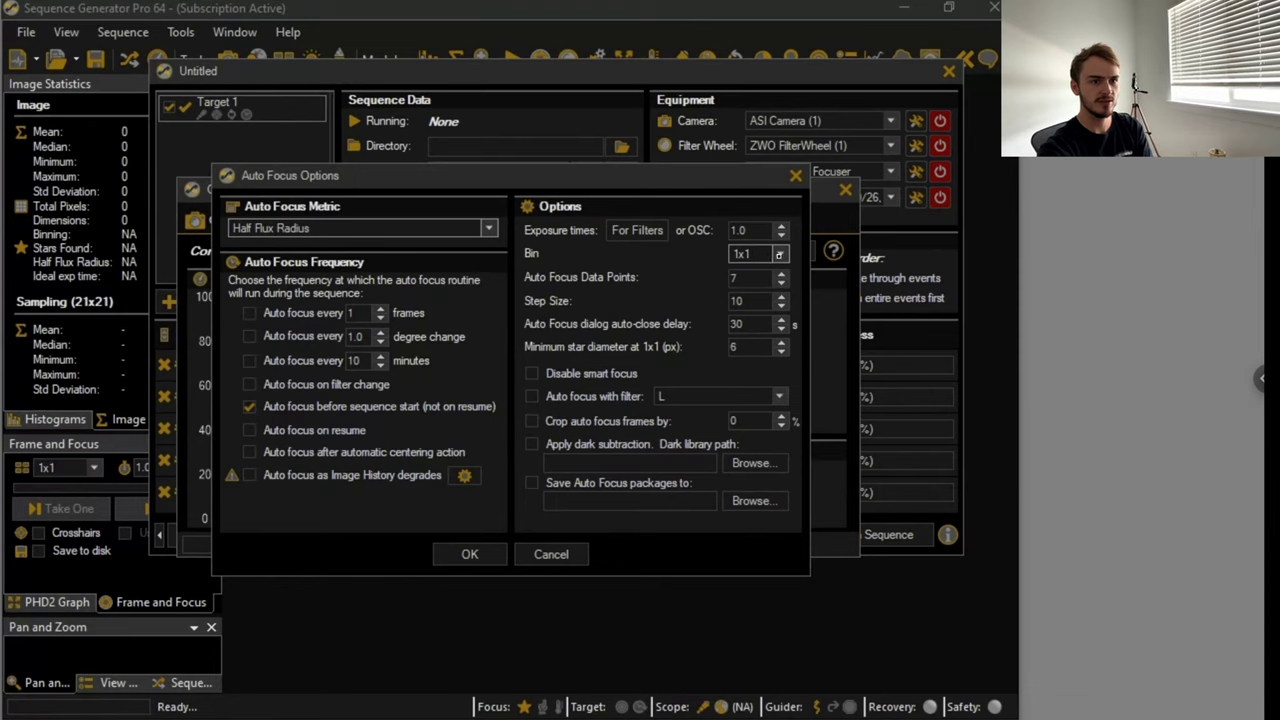
left_click(765, 254)
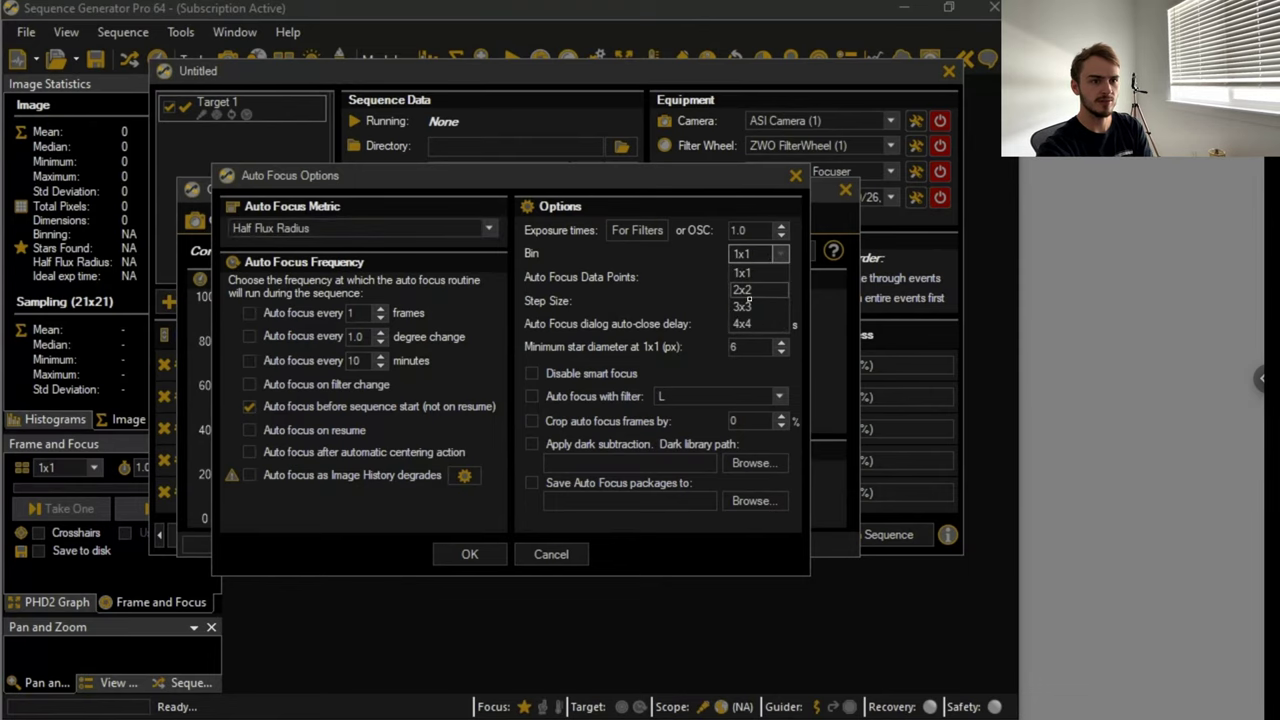
left_click(746, 292)
double_click(749, 299)
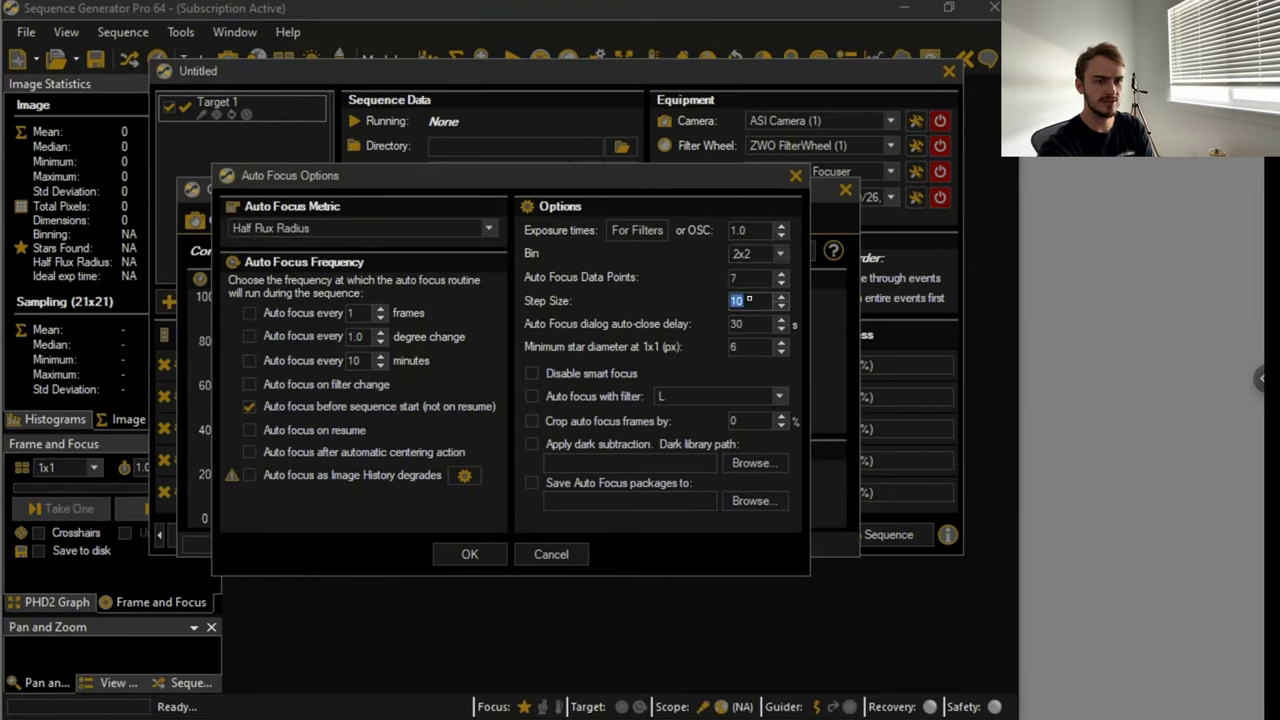
type("3000")
- Enable auto focus every 45 minutes and on filter change, accept the options and close the Control Panel
left_click(266, 362)
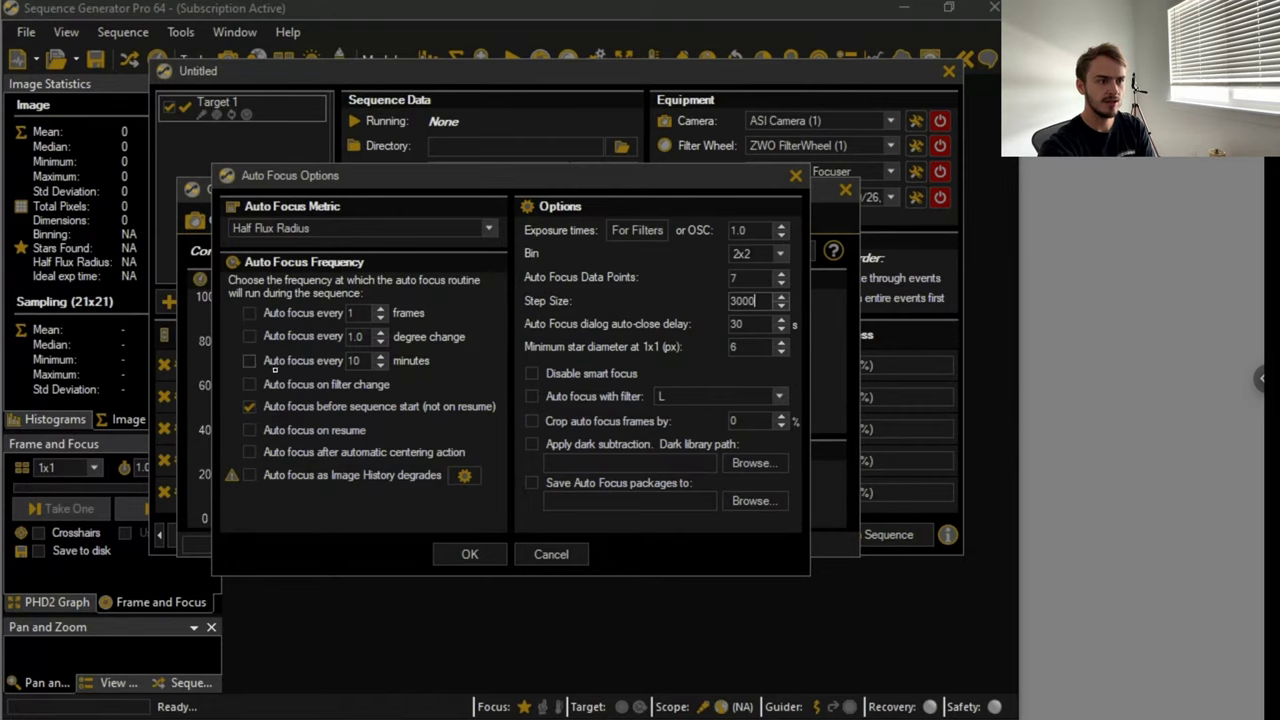
double_click(356, 361)
type("45")
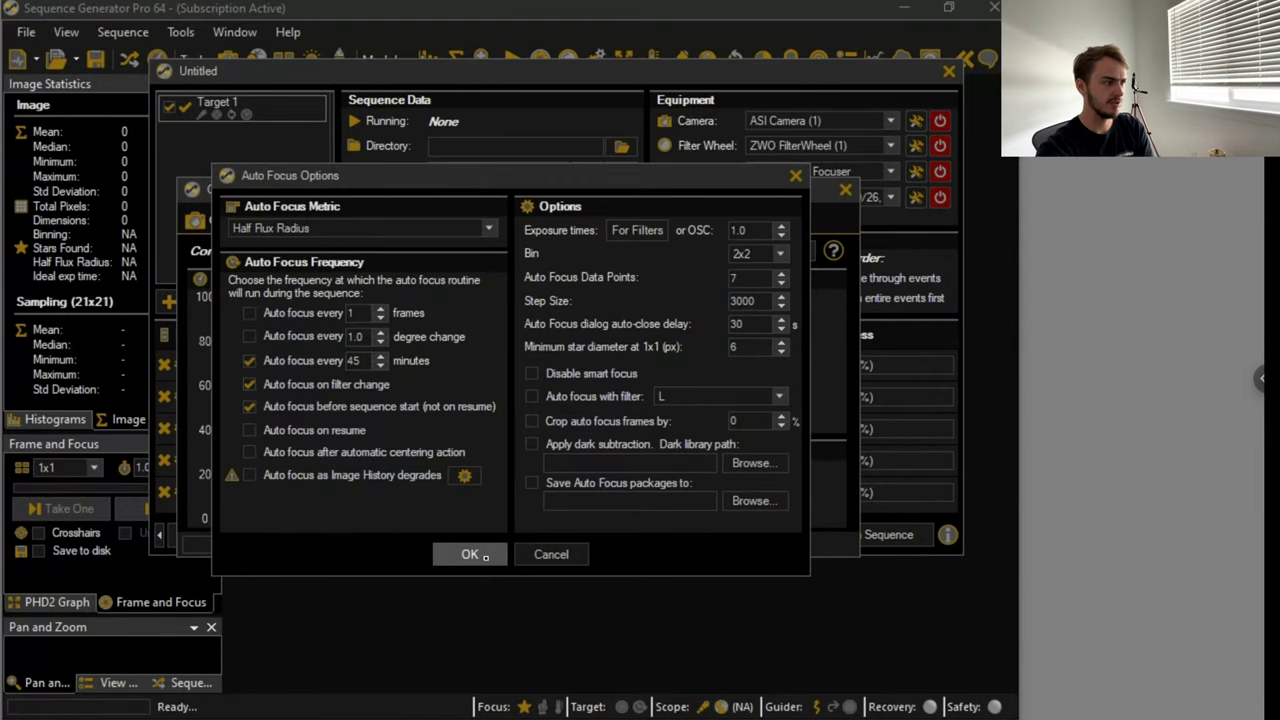
left_click(460, 552)
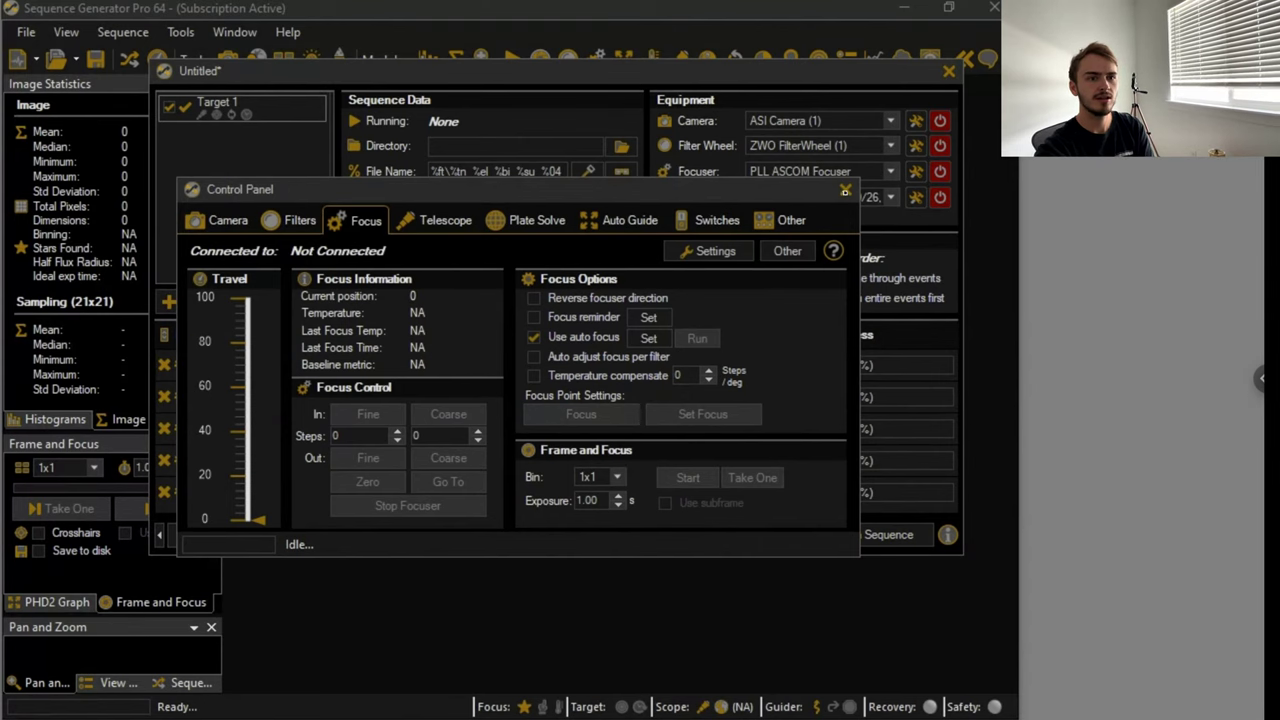
left_click(230, 70)
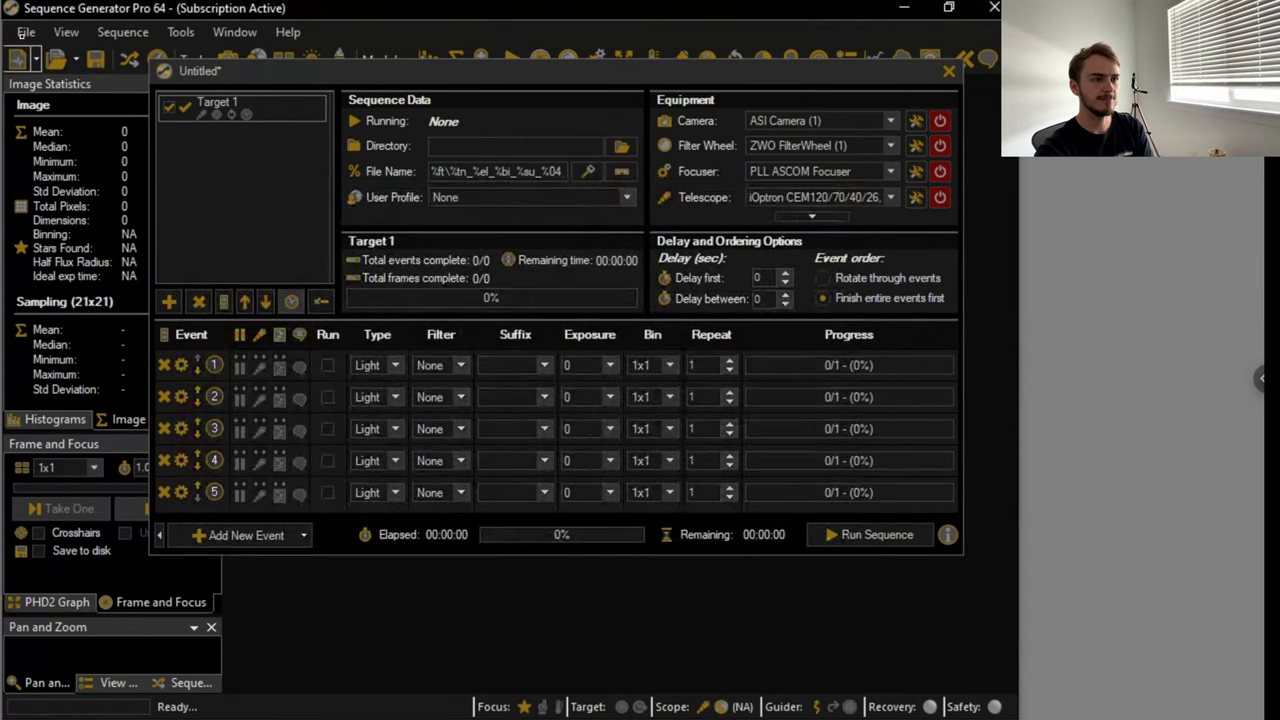
- Assign the hakos user profile to the sequence and choose the IMAGING folder on the Desktop as its image directory
left_click(24, 32)
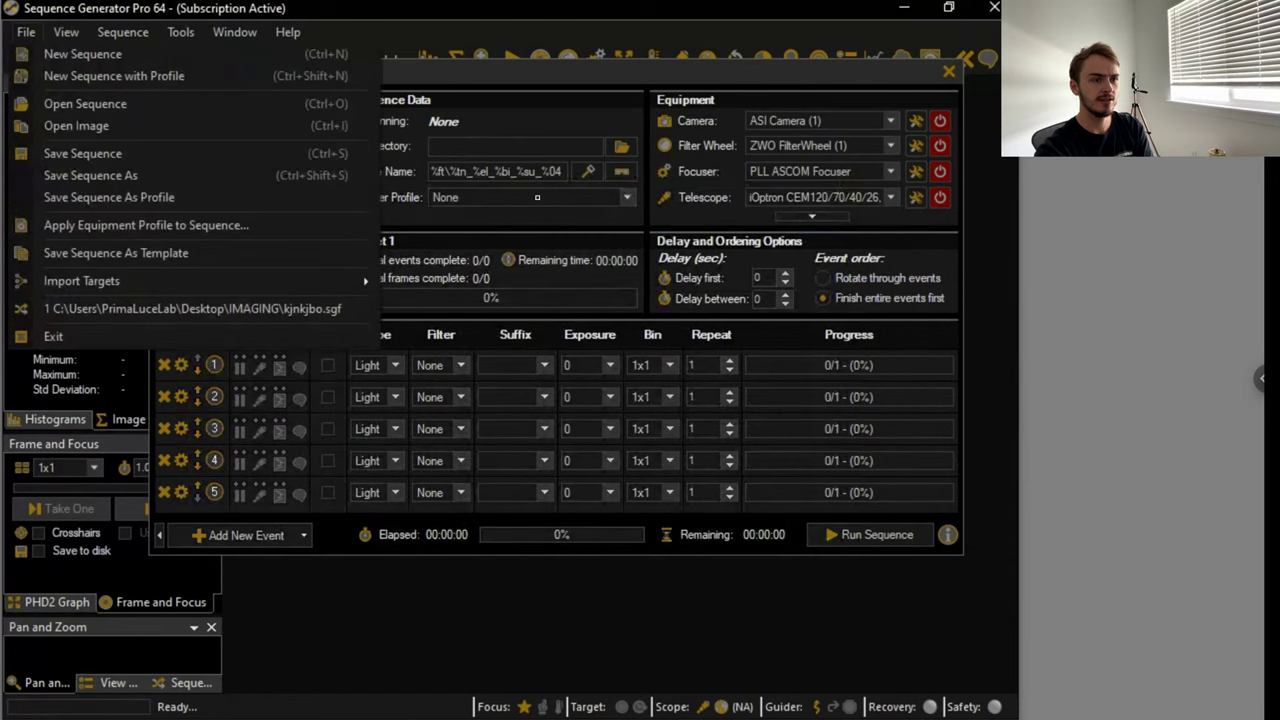
left_click(537, 197)
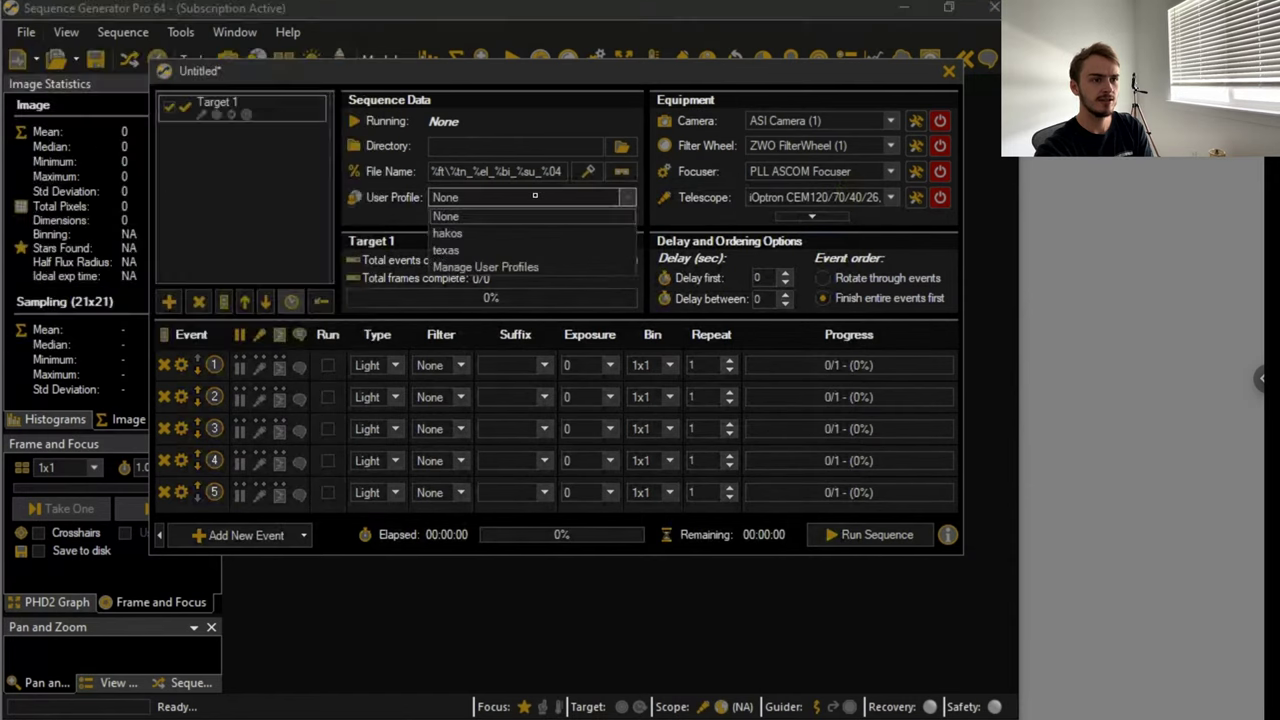
left_click(454, 234)
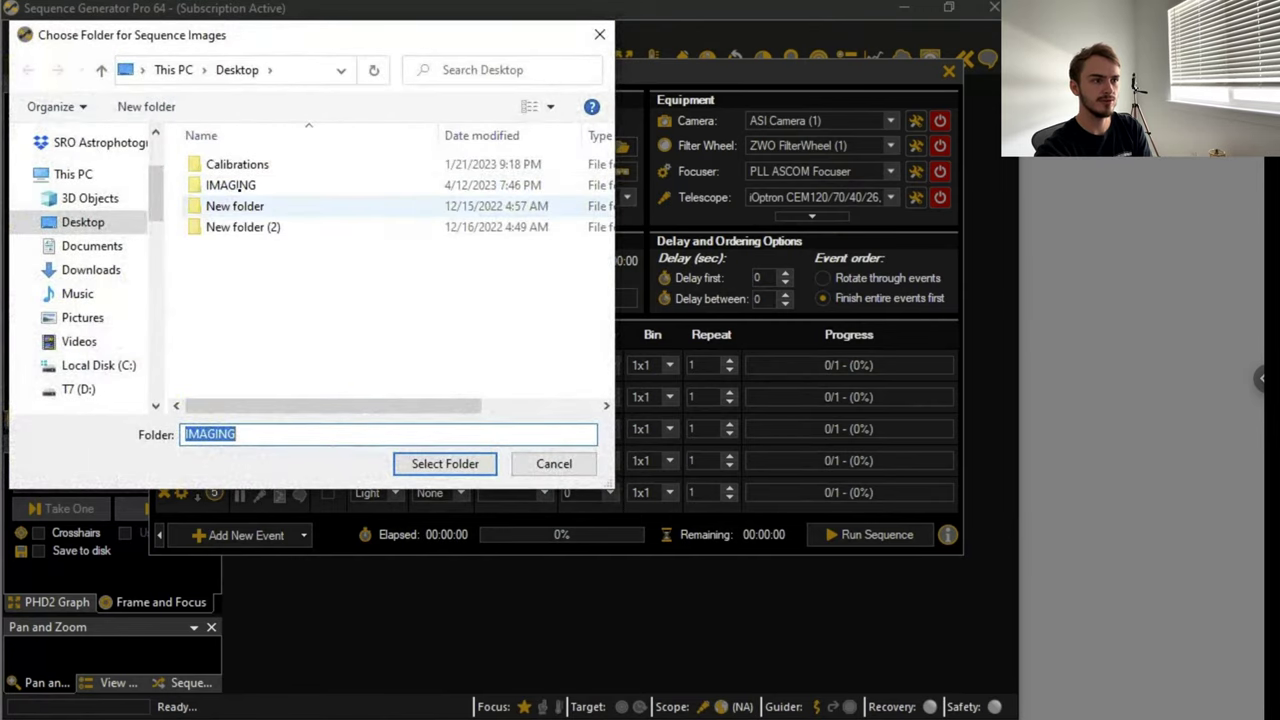
double_click(240, 187)
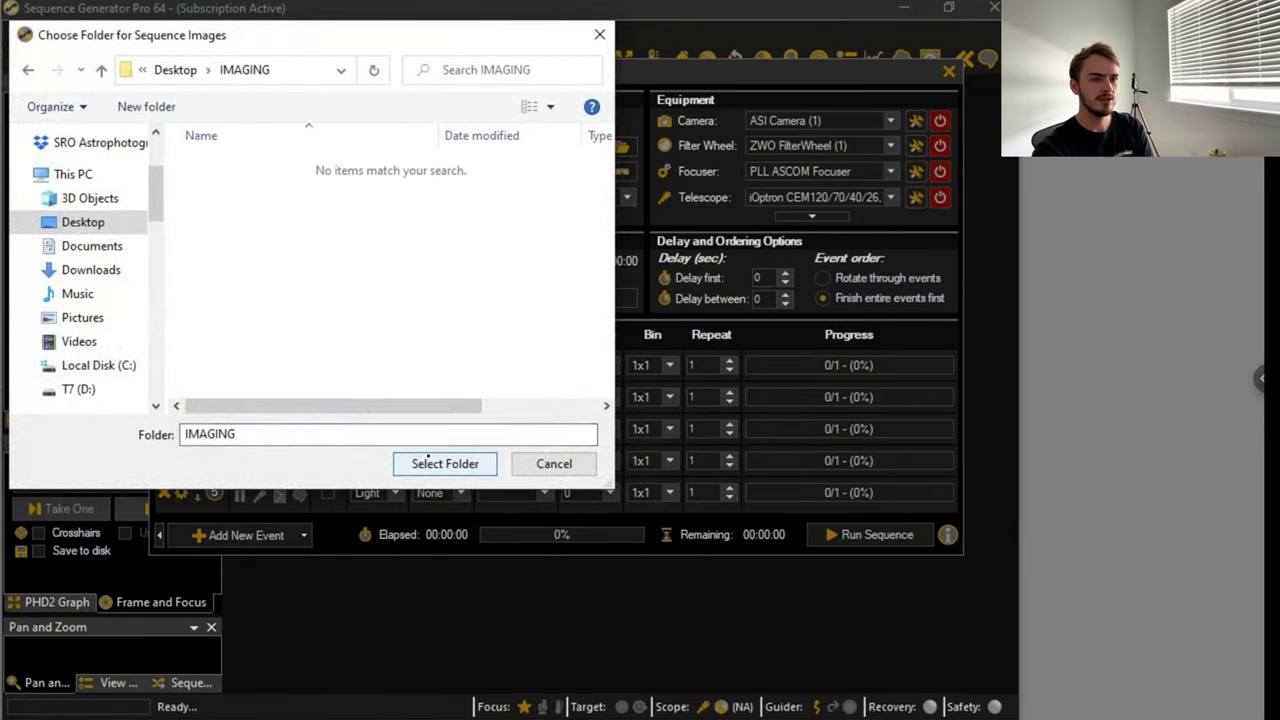
left_click(440, 464)
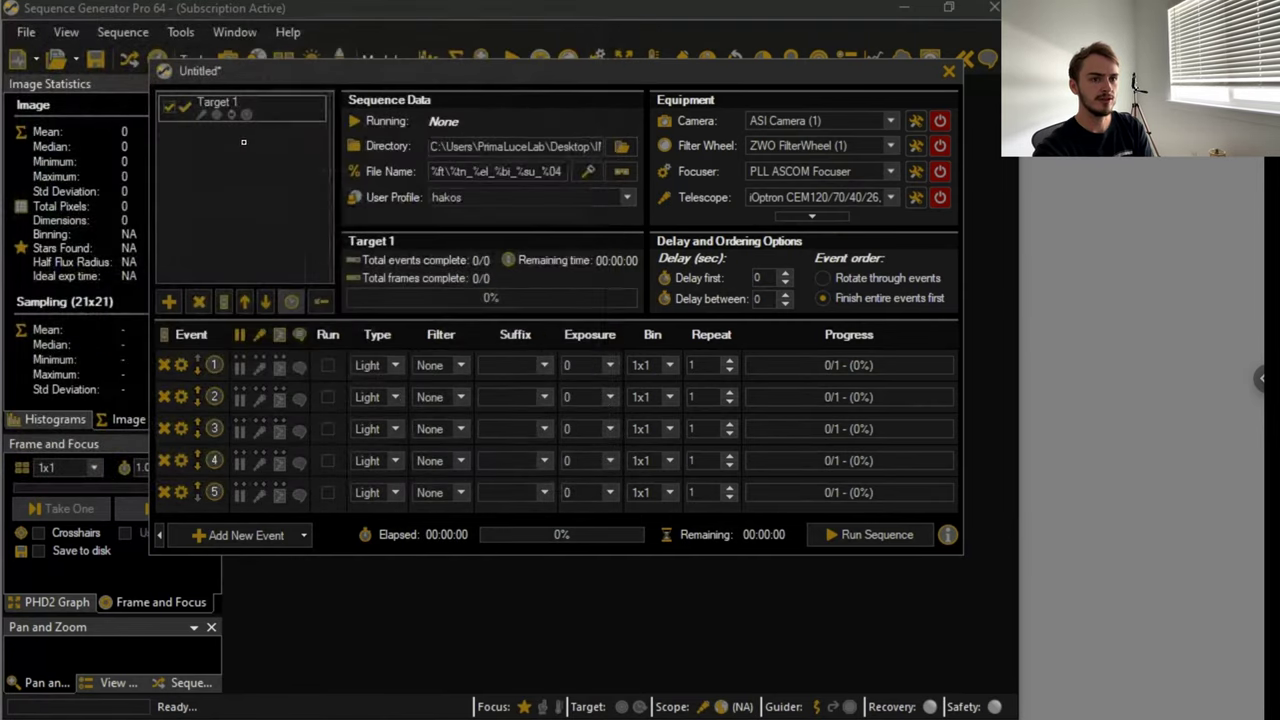
- Save the sequence's equipment settings as the default equipment profile under the name FSQ85edx
left_click(26, 33)
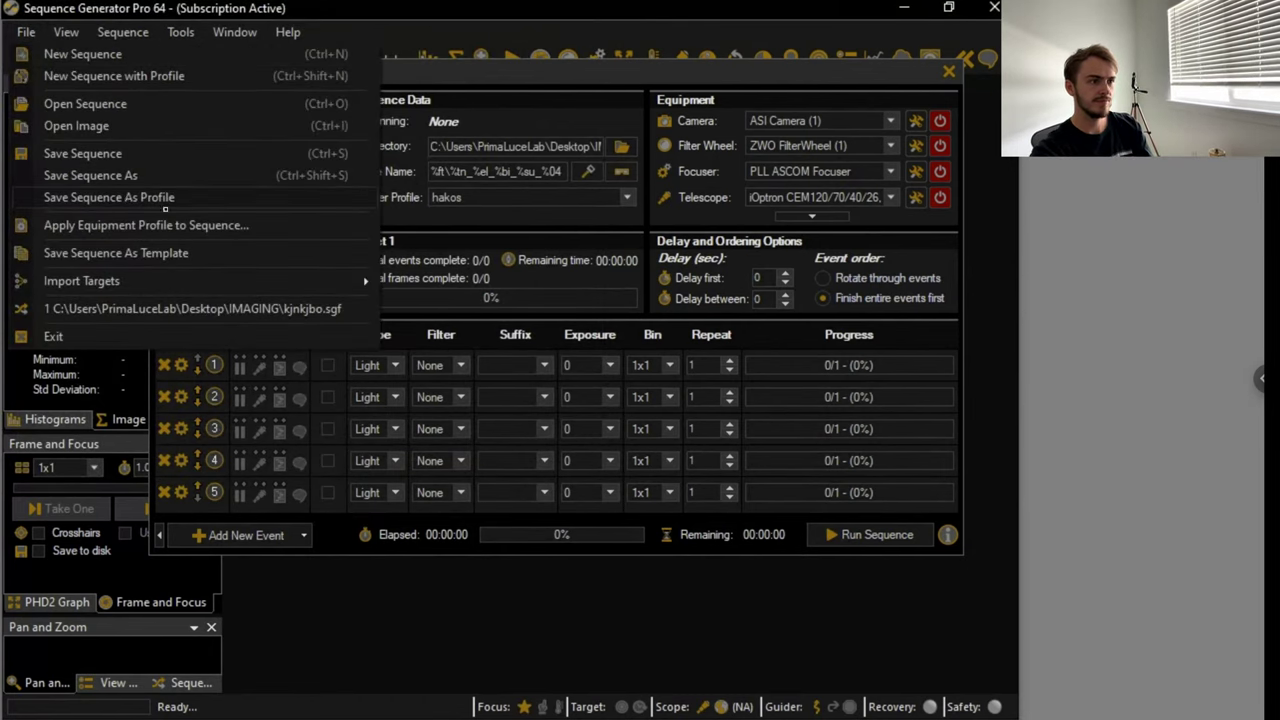
left_click(147, 199)
left_click(419, 394)
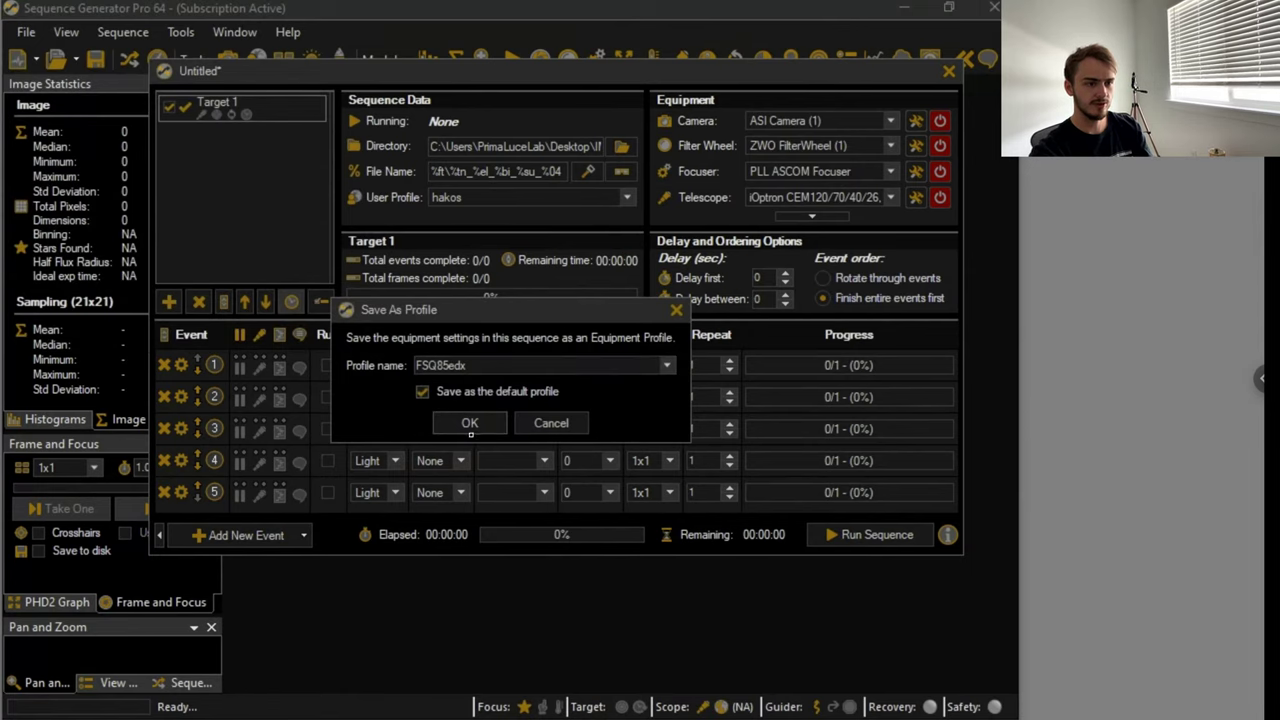
left_click(469, 422)
left_click(460, 404)
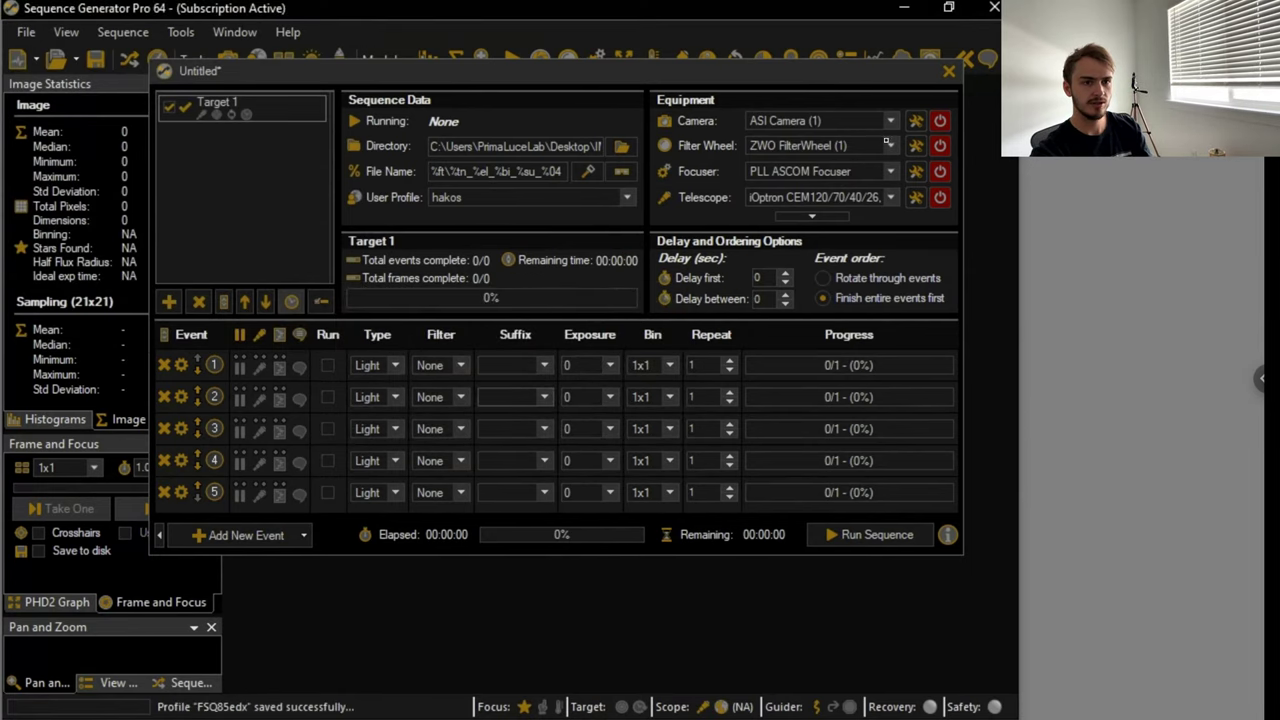
- Connect the camera, filter wheel, focuser, telescope and Alnitak flat box
left_click(935, 170)
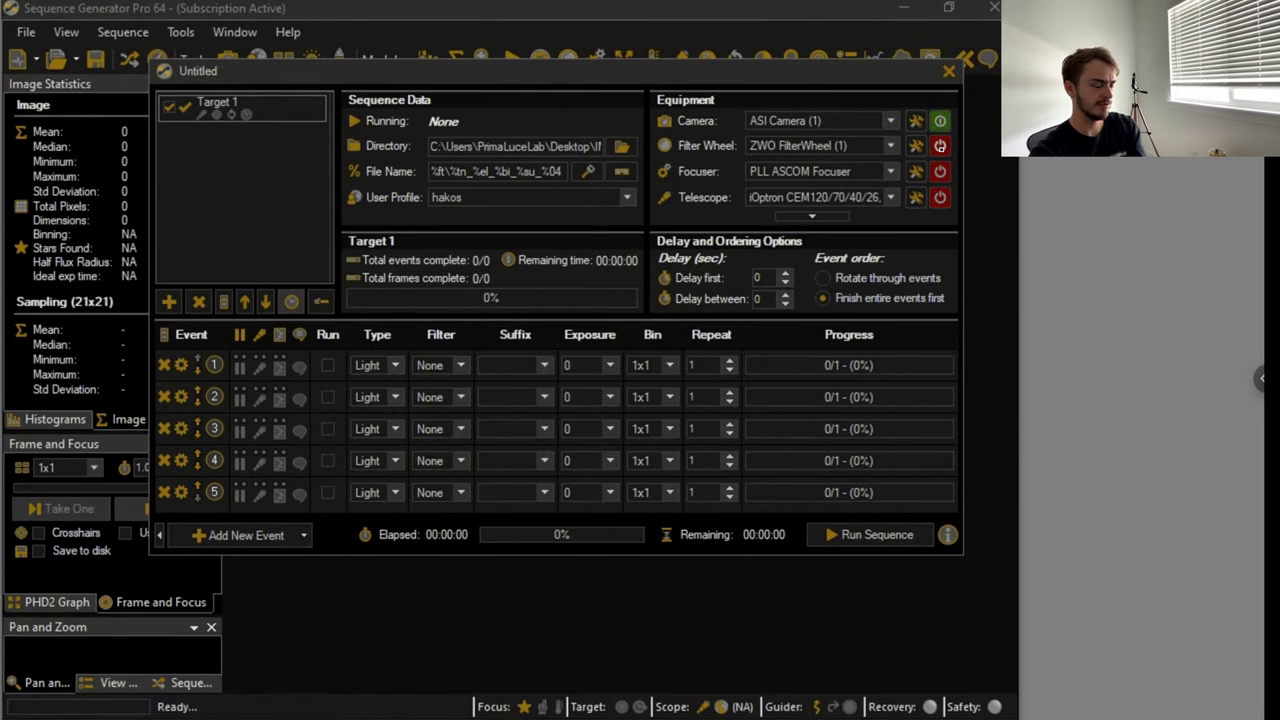
left_click(940, 145)
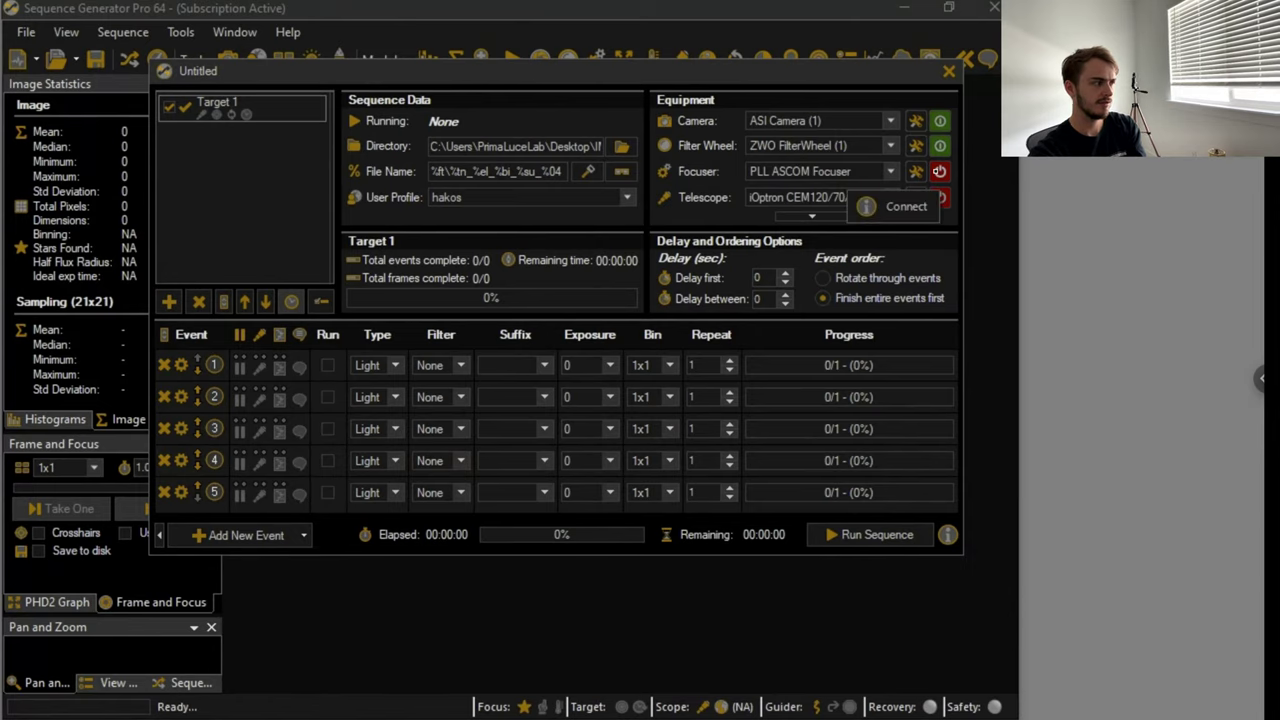
left_click(939, 174)
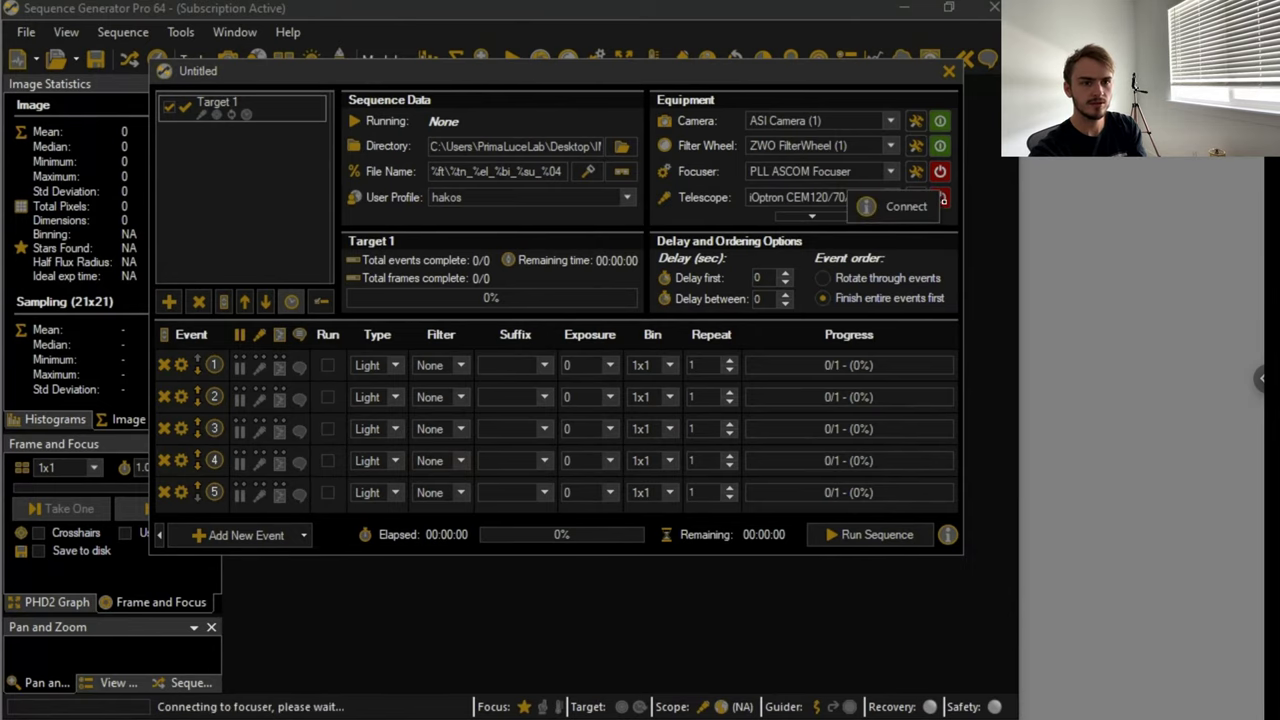
left_click(940, 197)
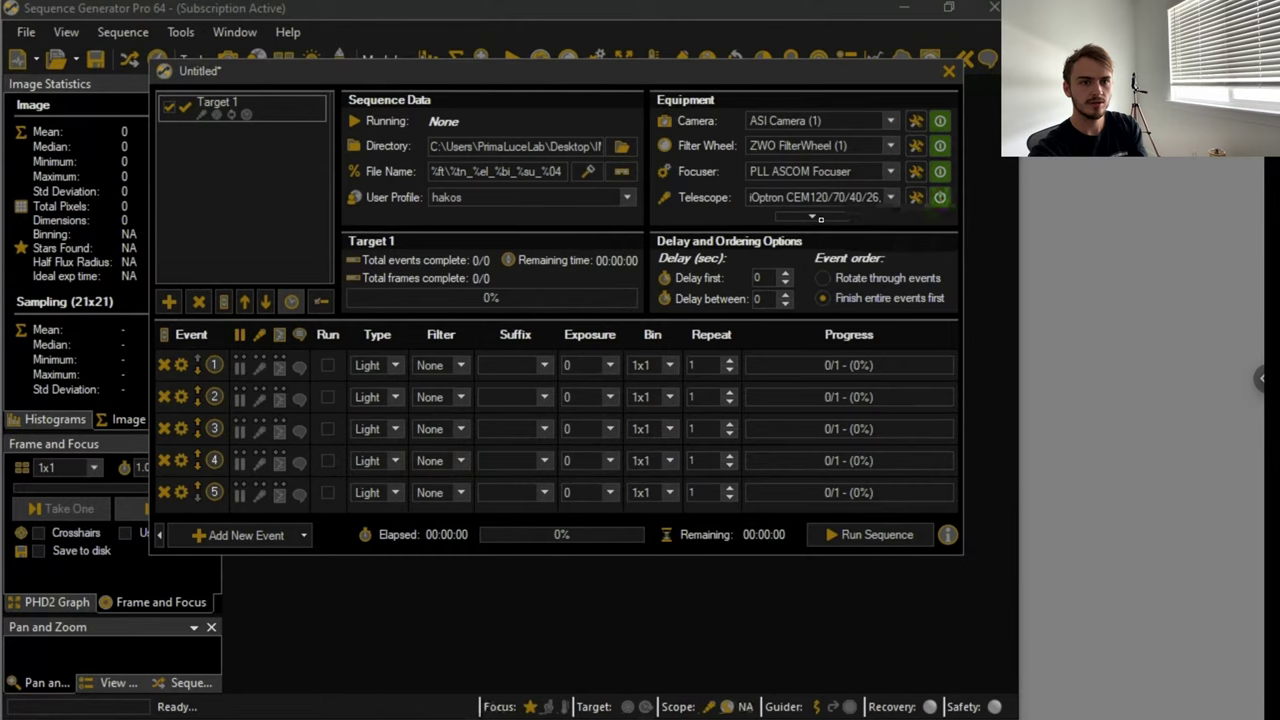
left_click(812, 216)
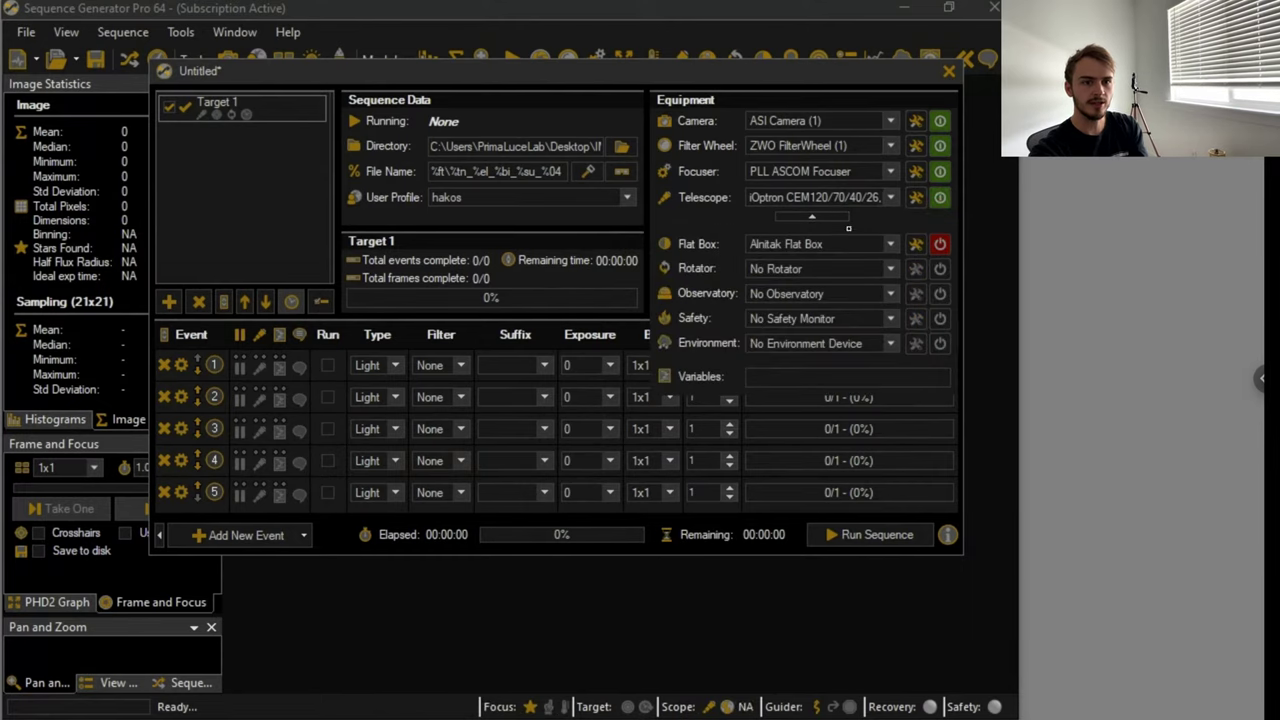
left_click(939, 244)
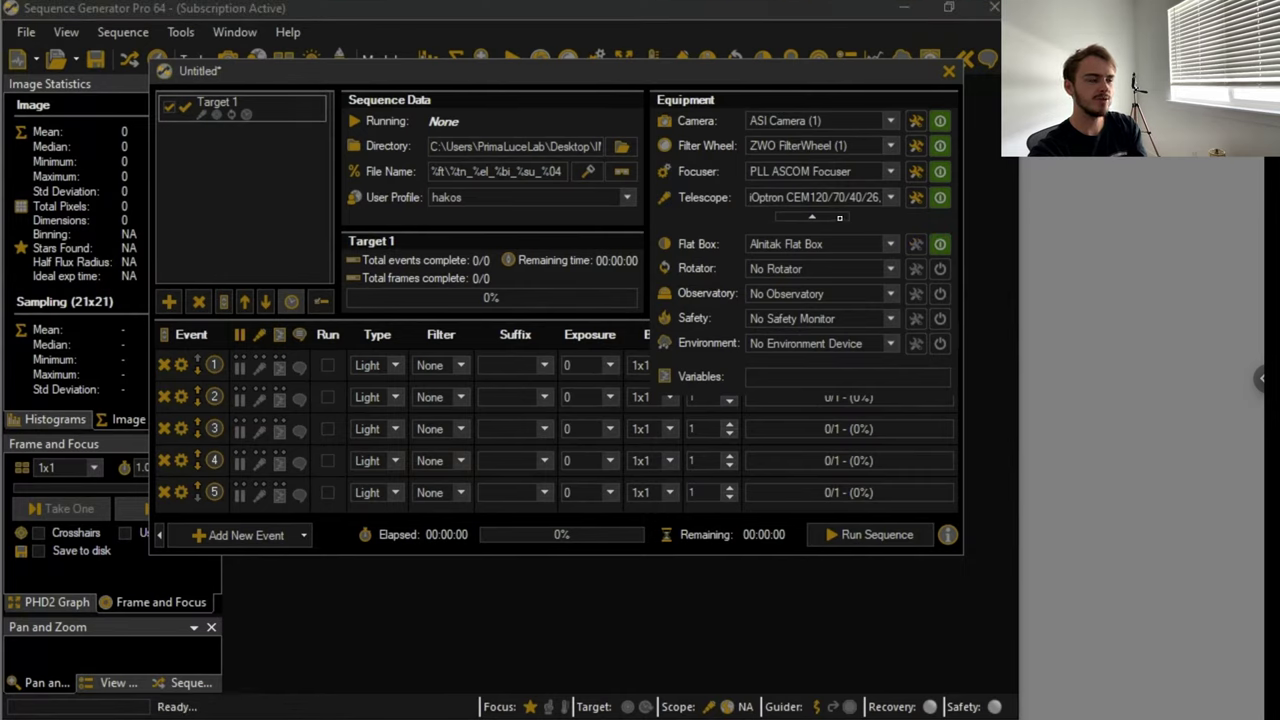
left_click(837, 219)
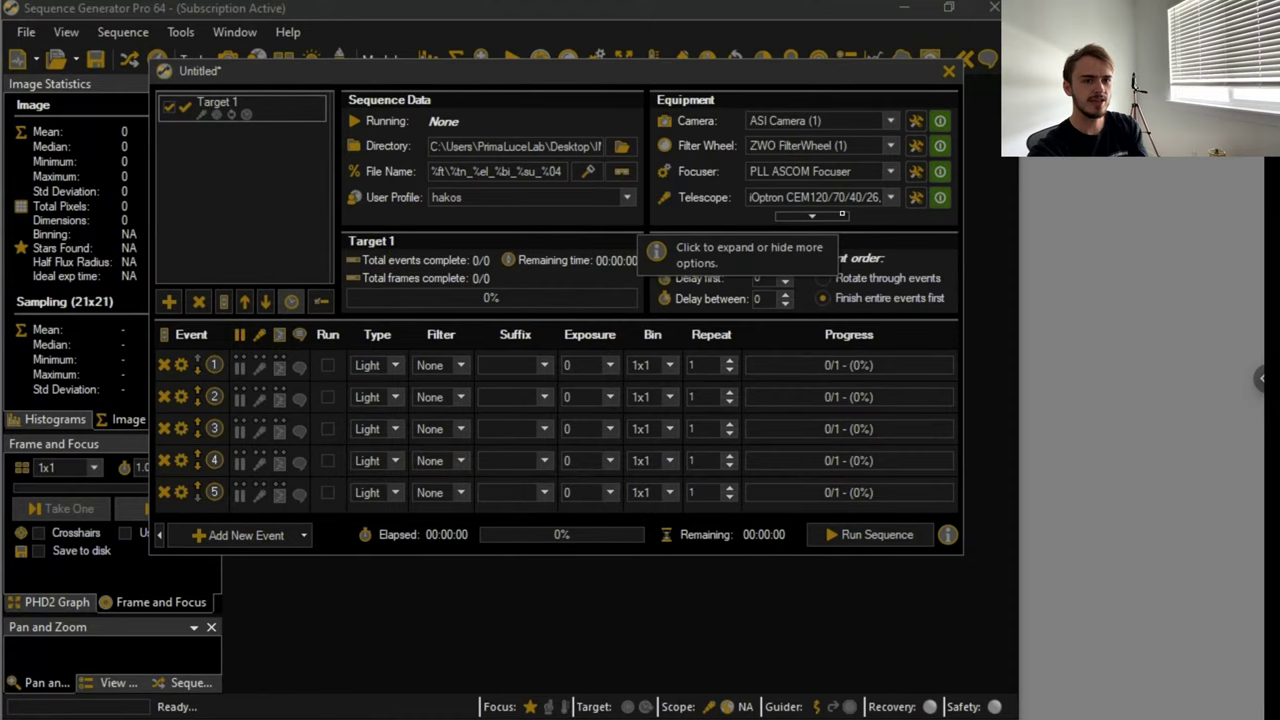
- Close the sequence window, fetch ngc 3372 in the Framing & Mosaic Wizard and draw a target frame on its image
left_click(948, 71)
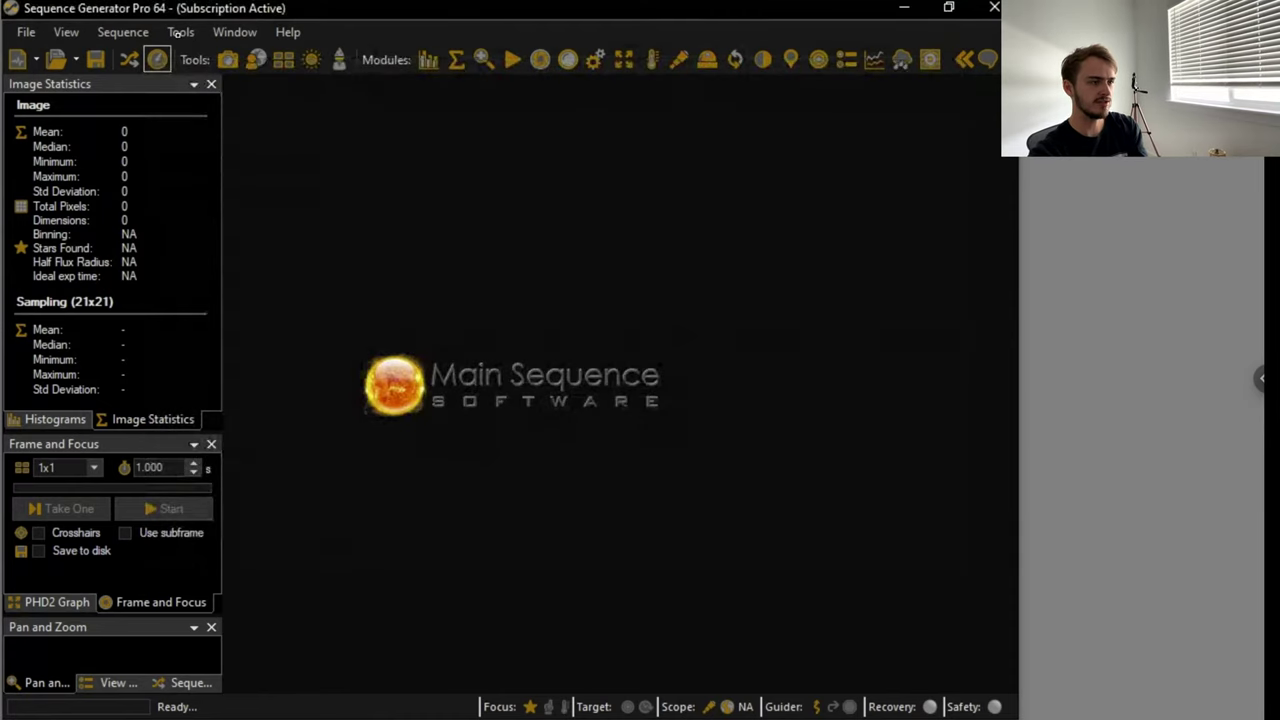
left_click(178, 33)
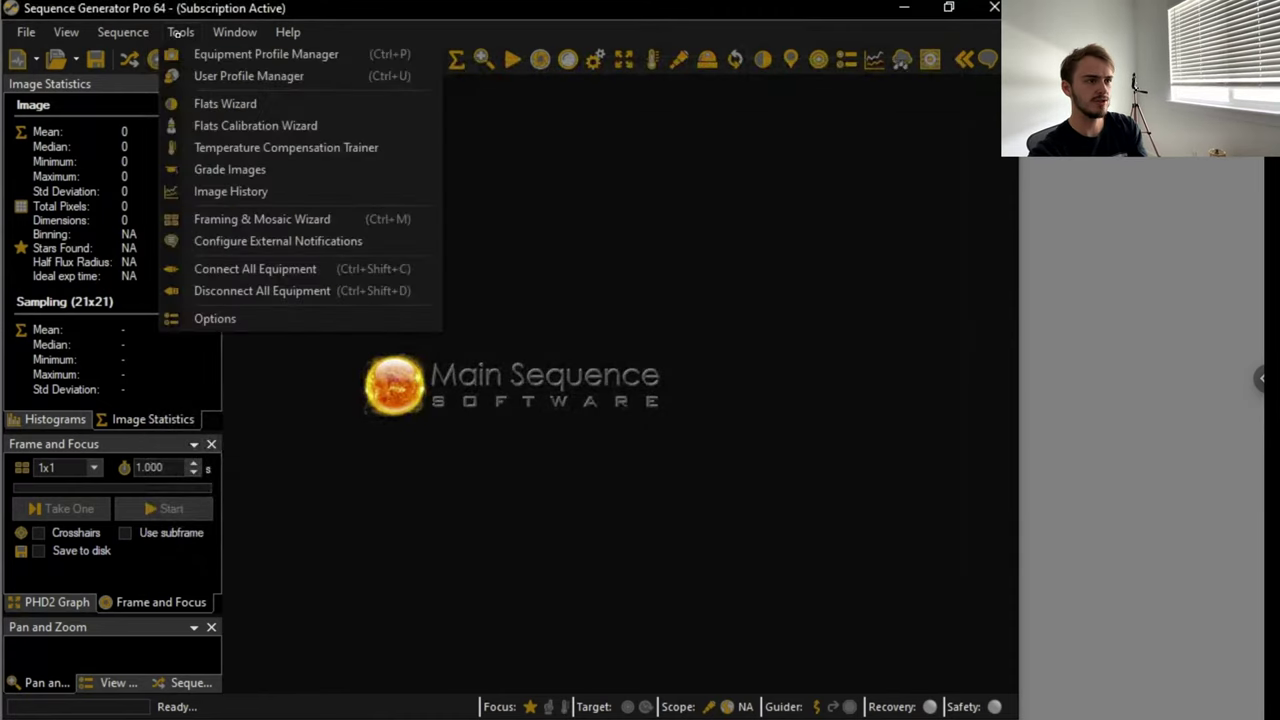
left_click(312, 220)
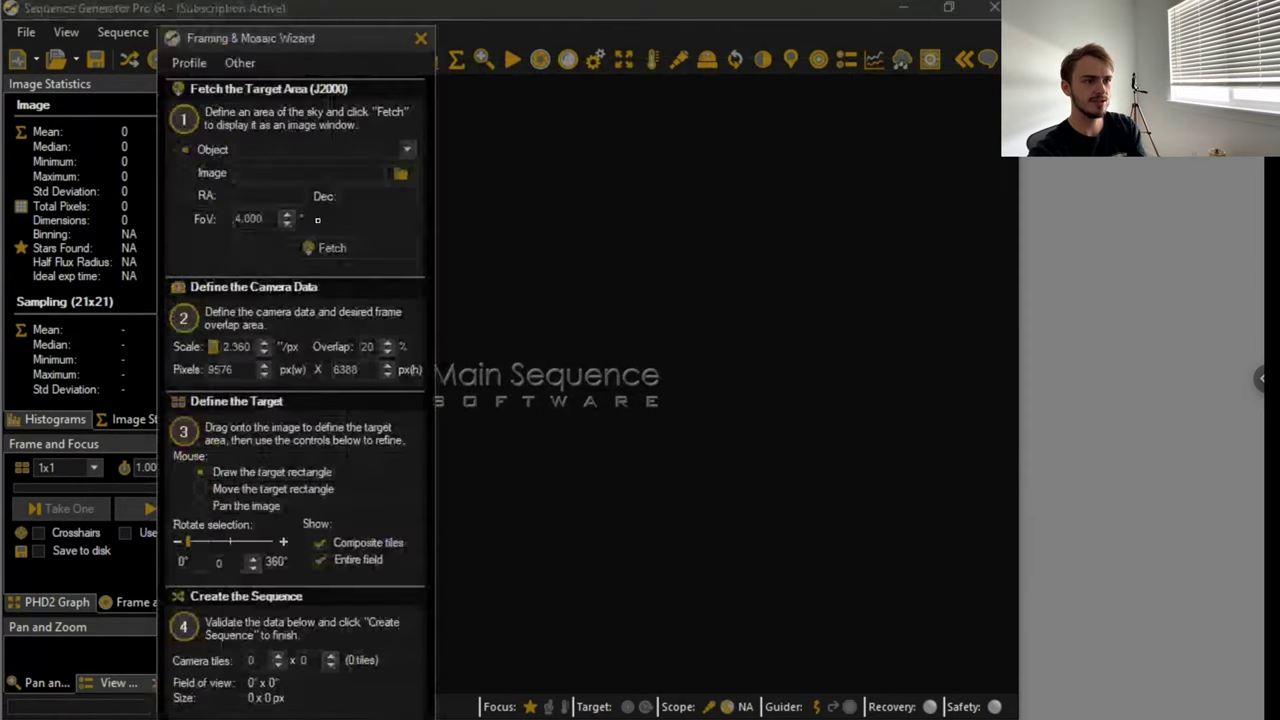
left_click(270, 148)
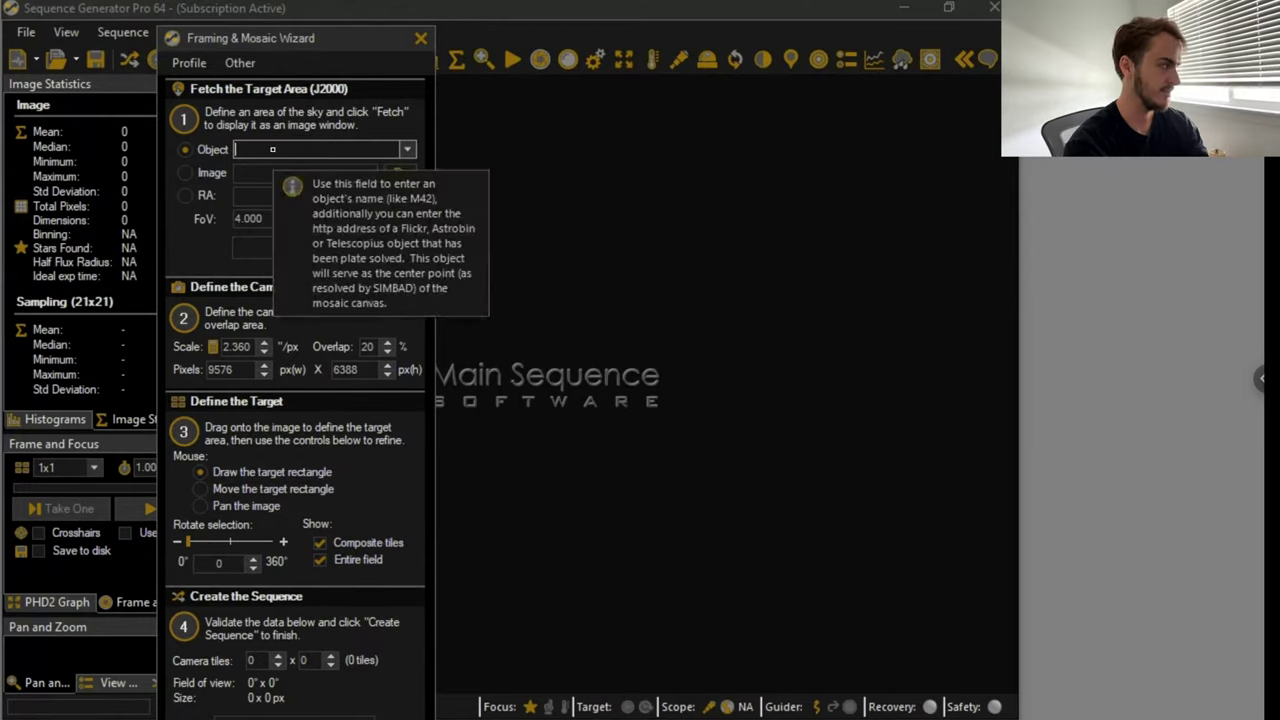
type("ngc 3372")
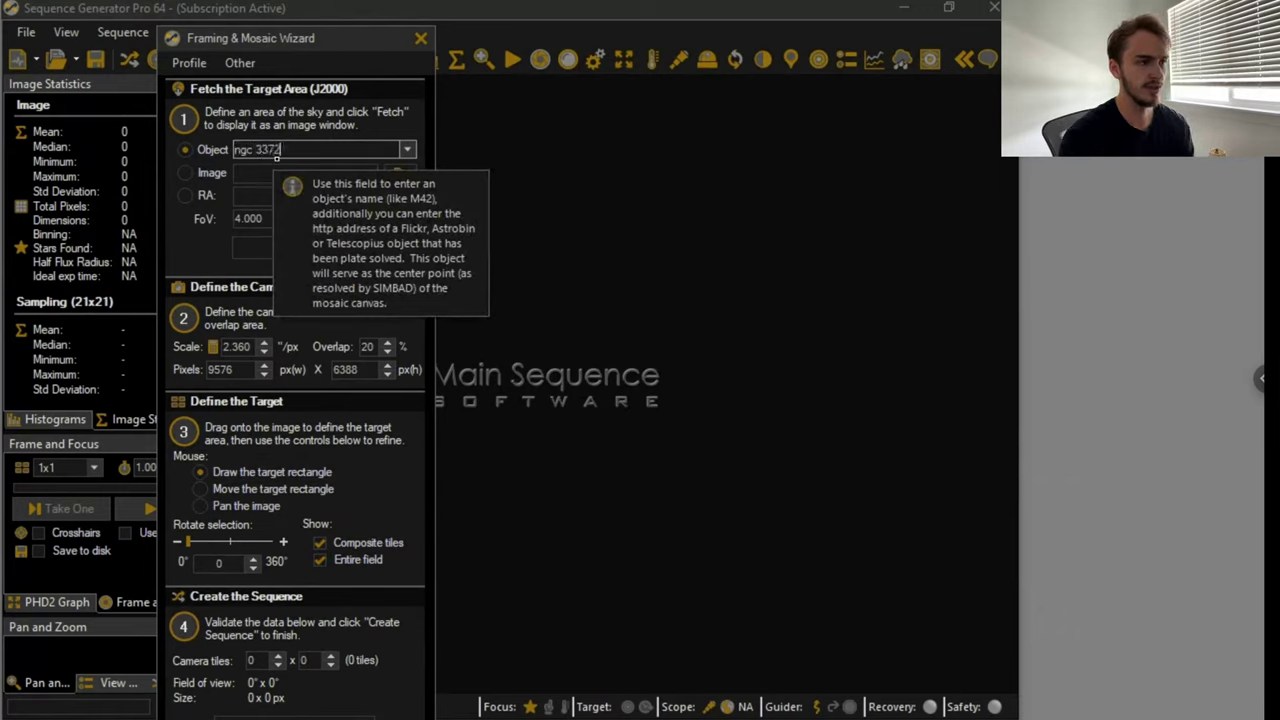
left_click(332, 248)
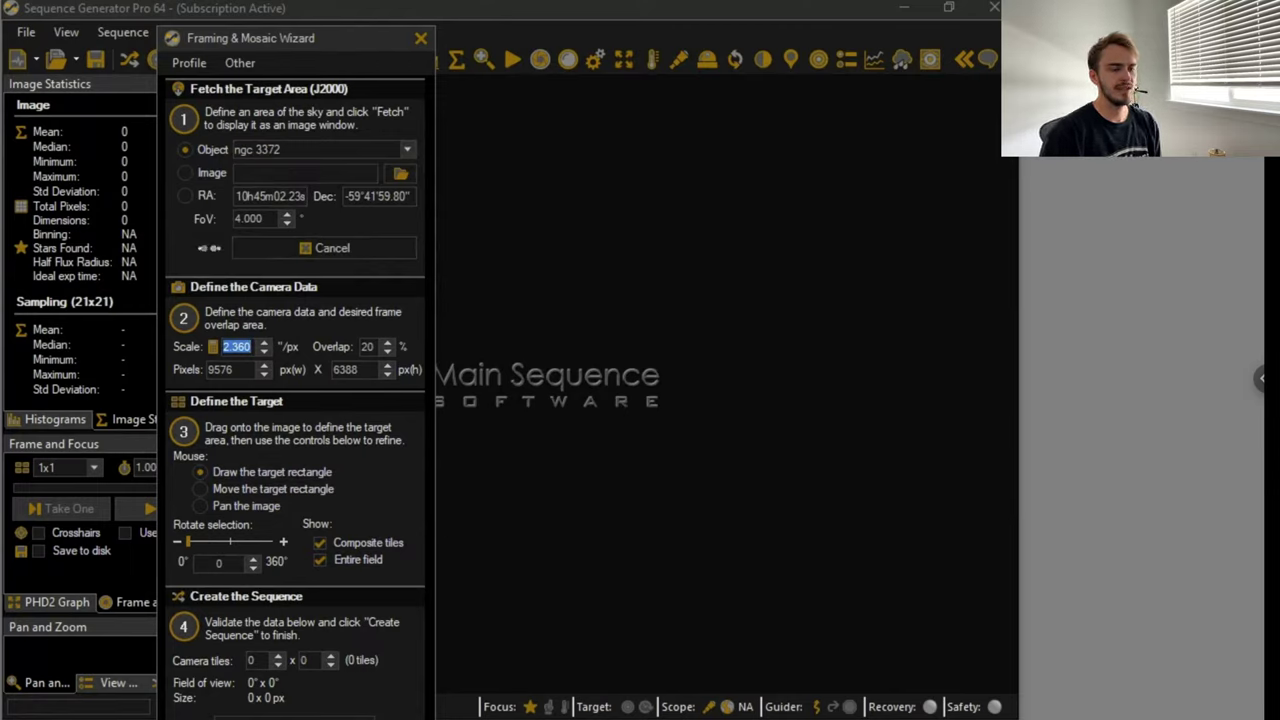
left_click_drag(288, 44, 174, 32)
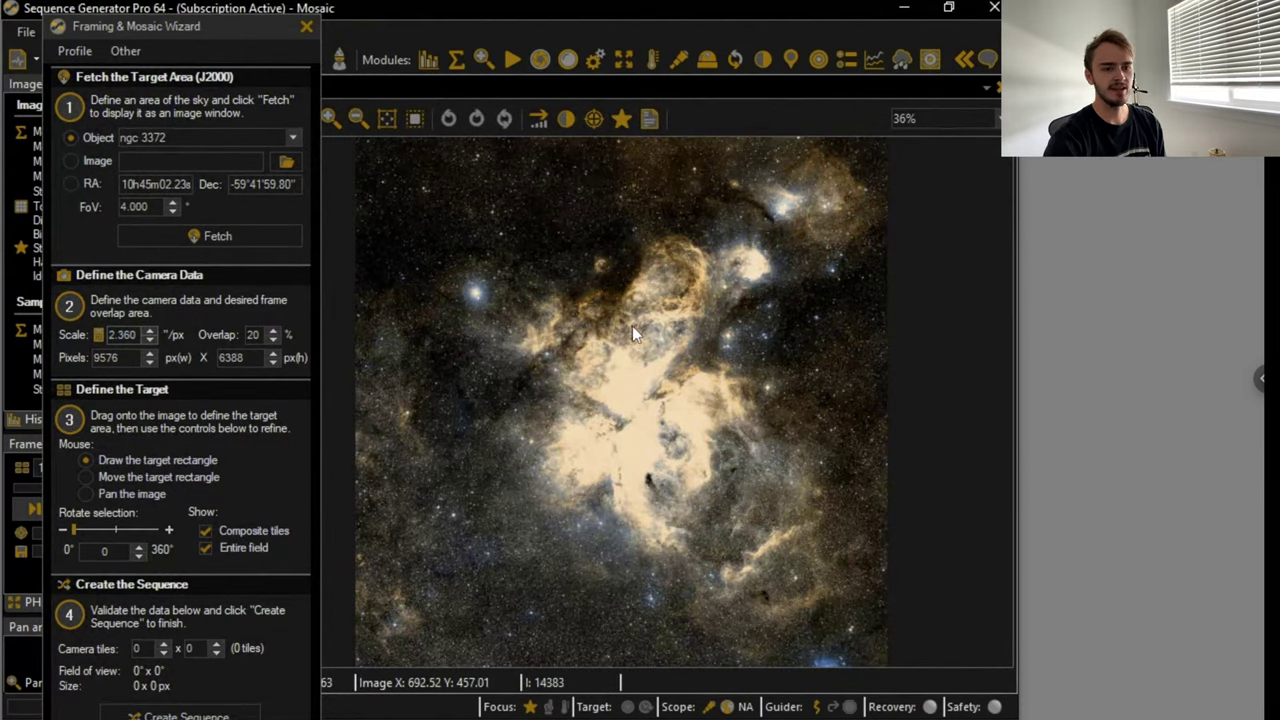
left_click_drag(632, 326, 653, 380)
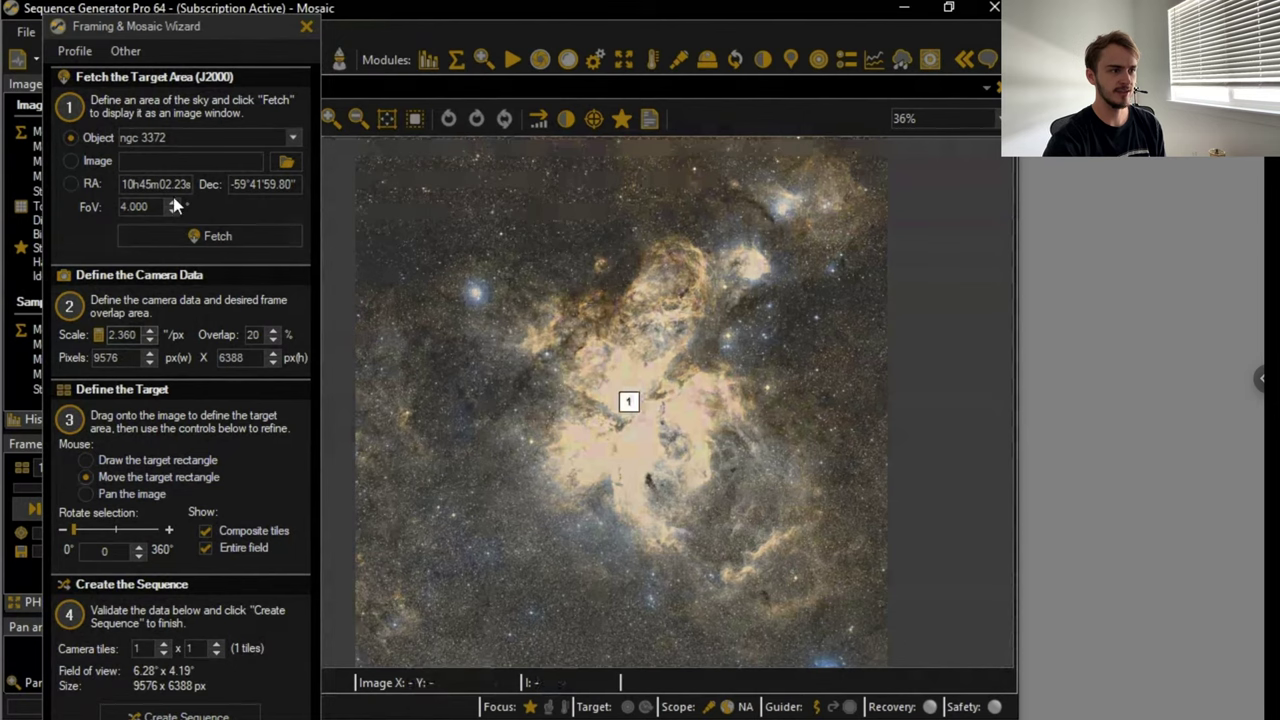
- Refetch the target area with a 7.000° field of view and center a single-tile frame on the nebula
left_click(172, 201)
left_click(172, 201)
left_click(172, 202)
left_click(200, 233)
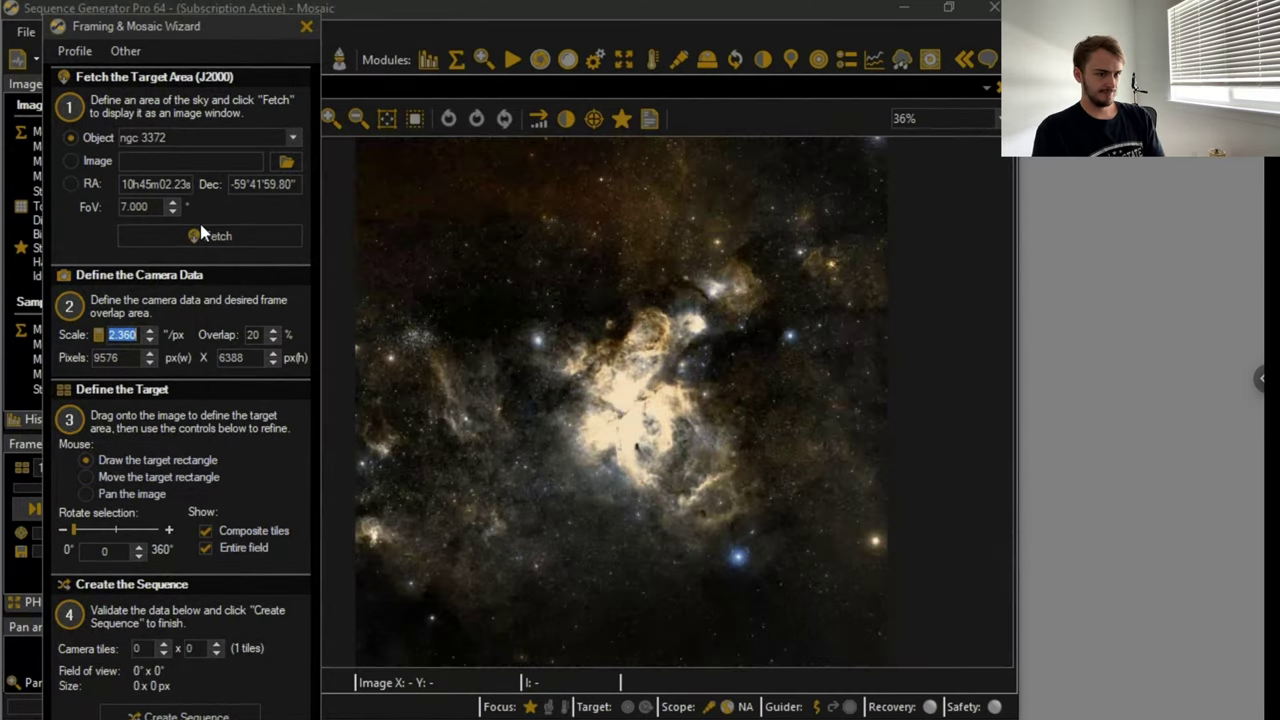
mouse_move(594, 366)
left_mouse_down()
mouse_move(690, 470)
mouse_move(482, 336)
mouse_move(578, 411)
mouse_move(557, 393)
left_mouse_up()
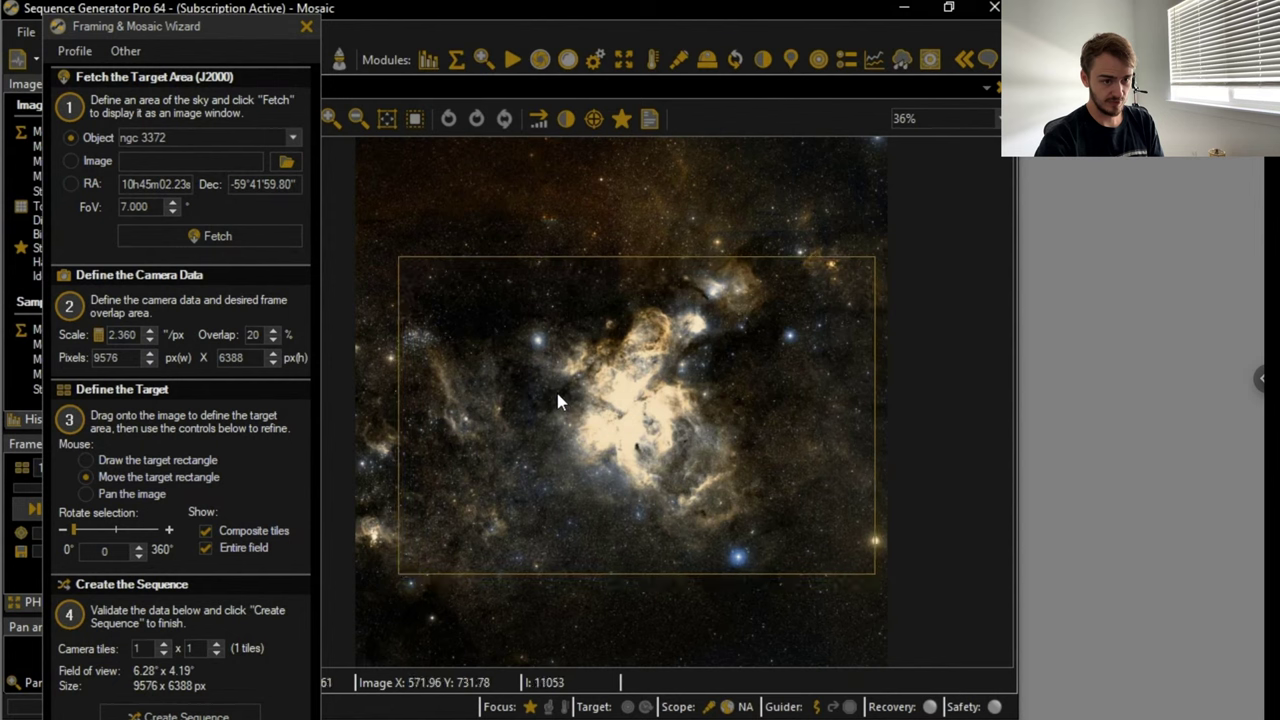
left_click(557, 400)
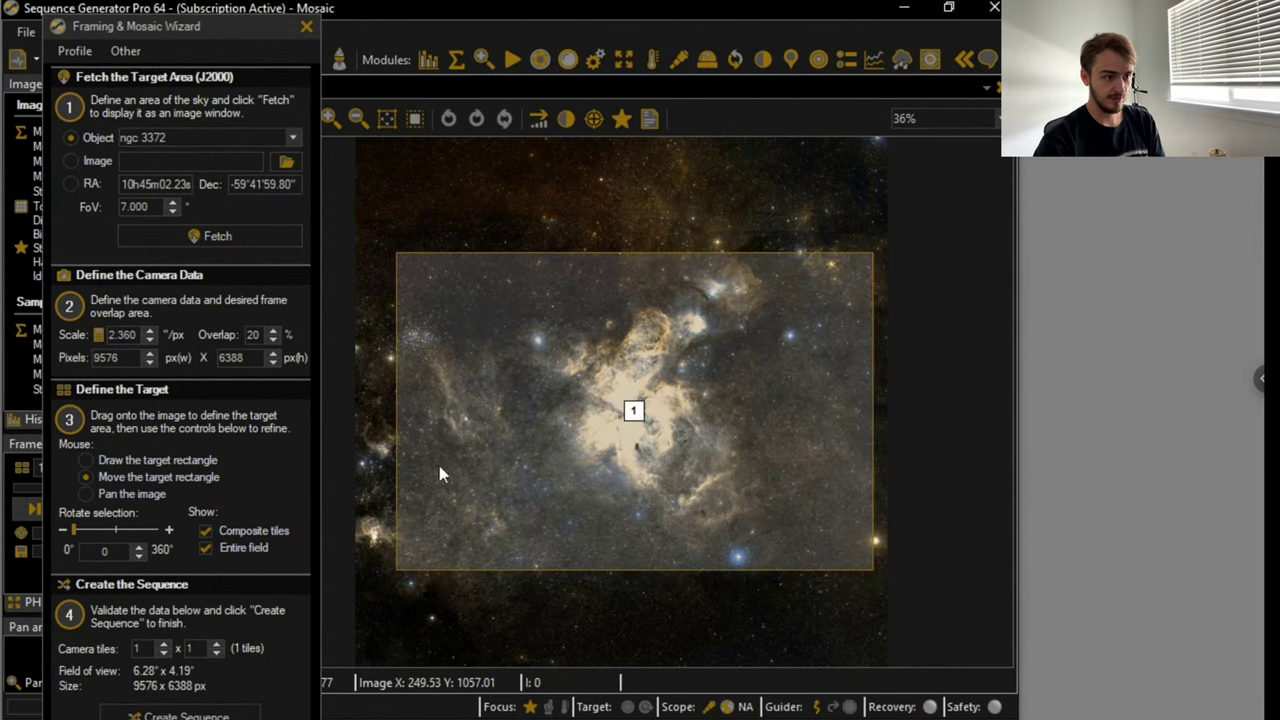
- Create the sequence from the frame, replacing existing targets, with slew and center on location and no camera angle validation
left_click_drag(216, 30, 201, 0)
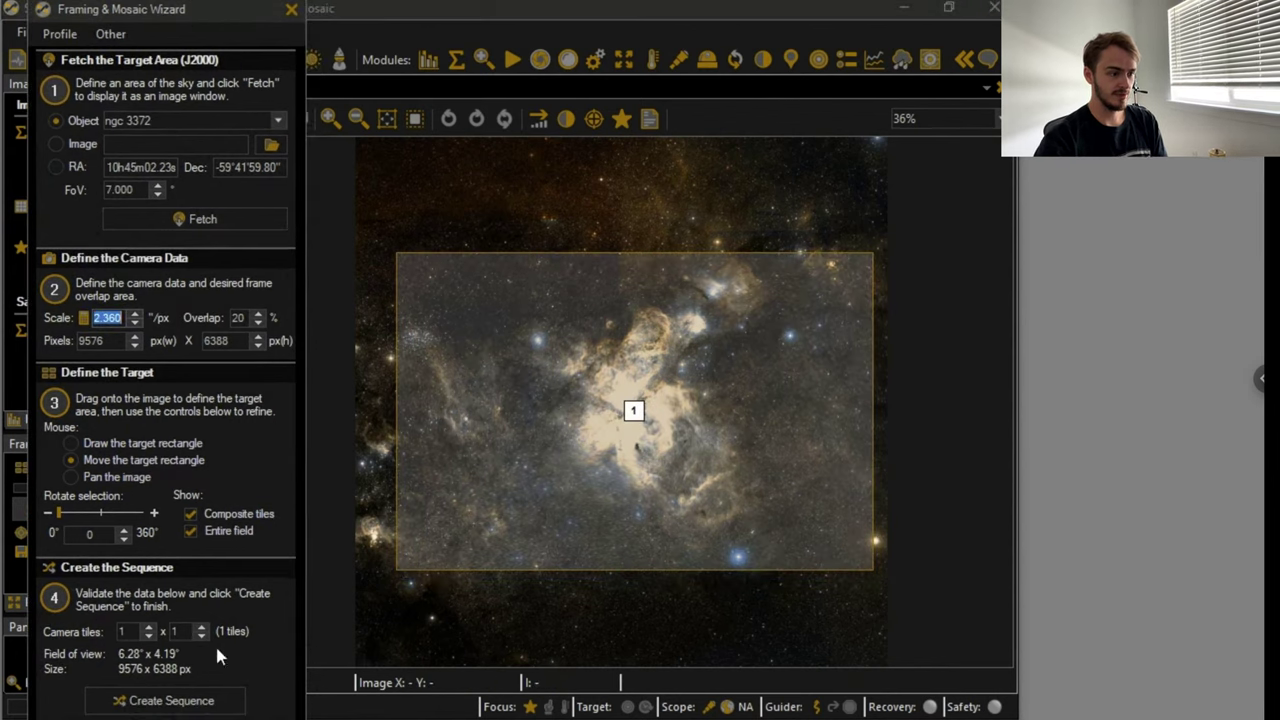
left_click(212, 700)
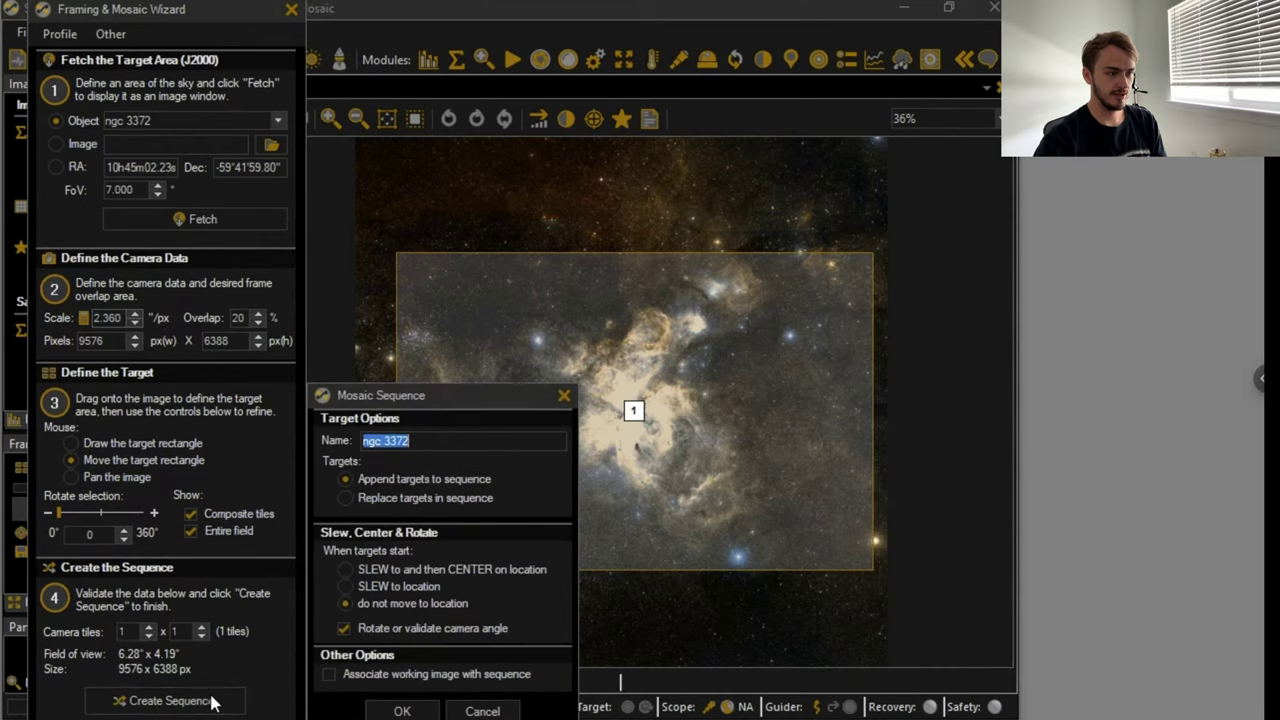
left_click(396, 498)
left_click(382, 571)
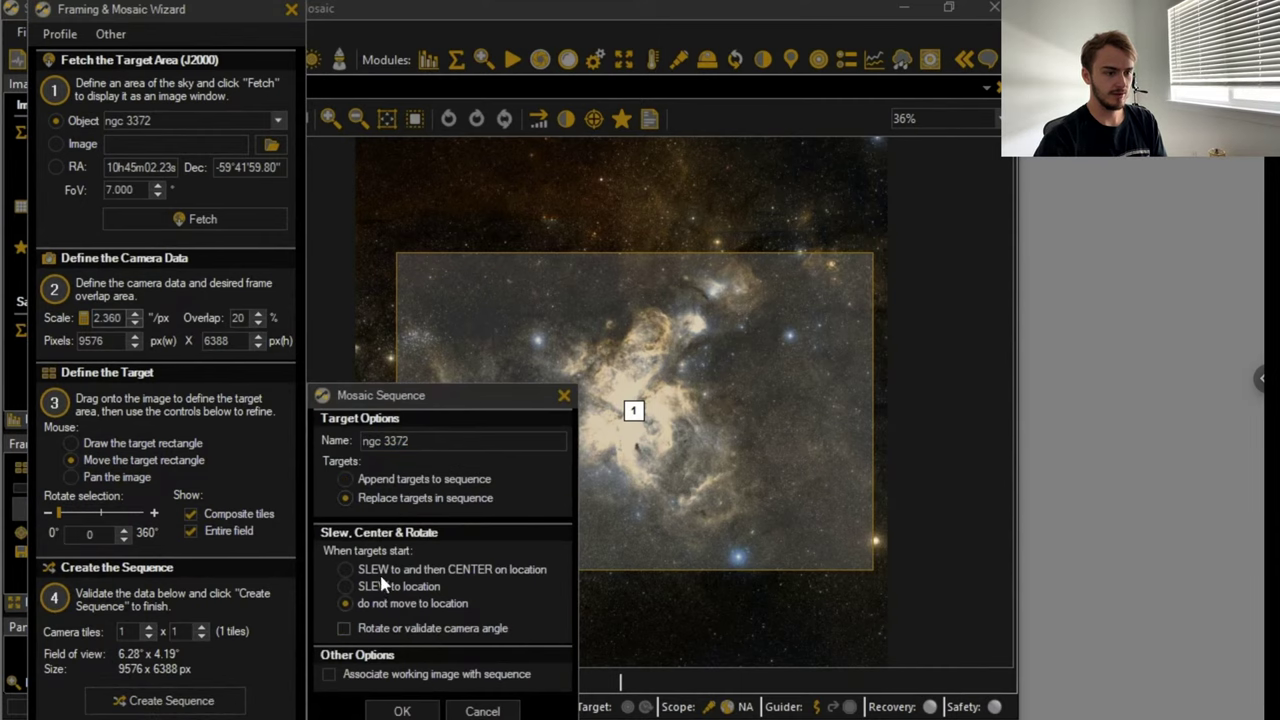
left_click(401, 711)
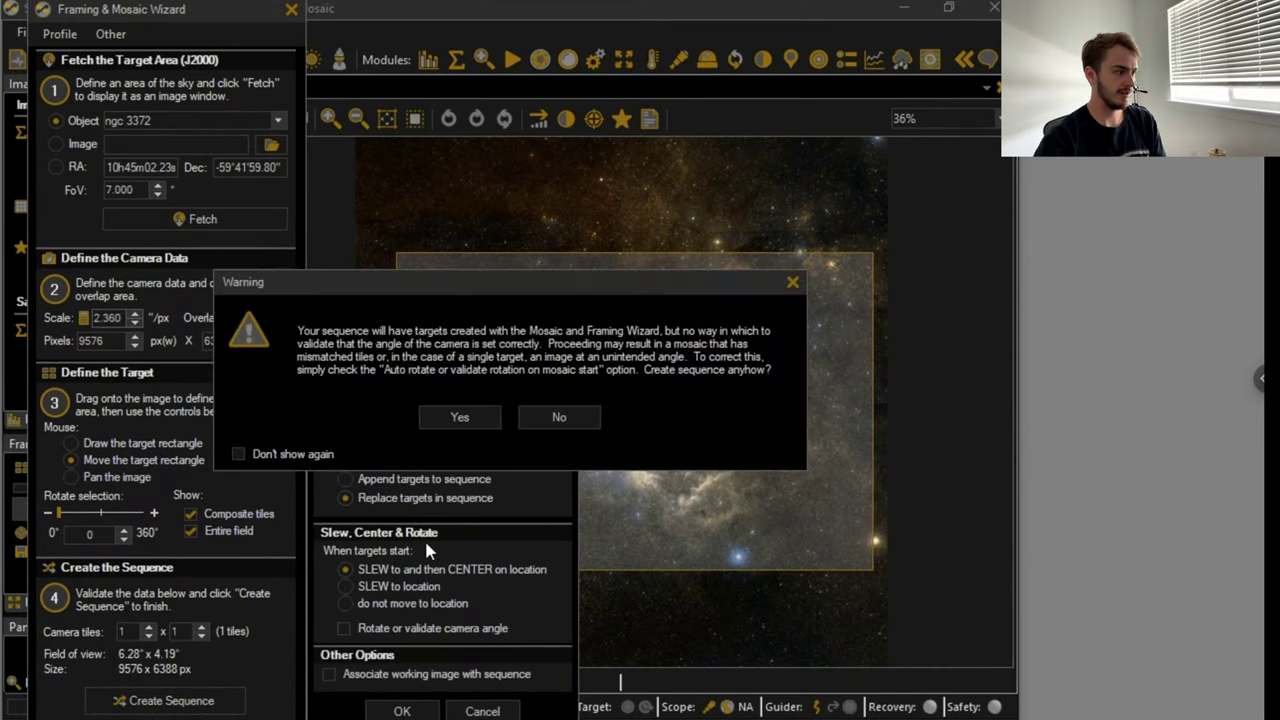
left_click(474, 421)
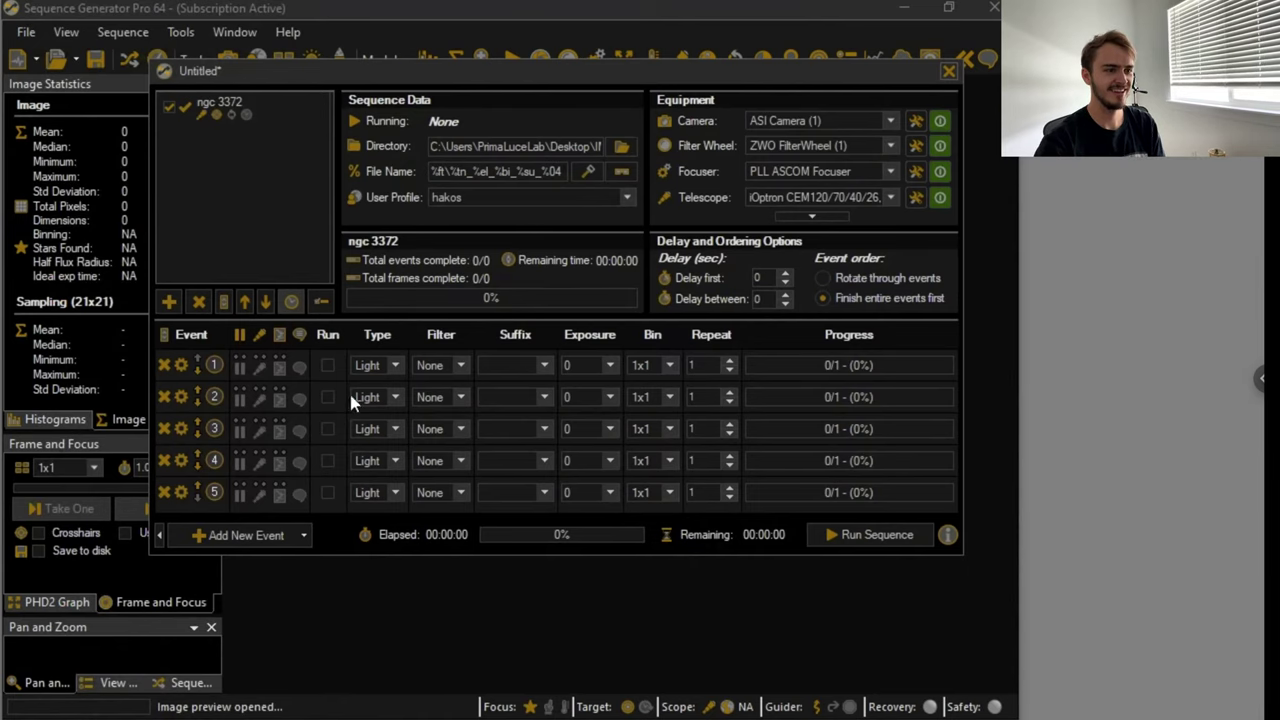
- In the ngc 3372 target settings, use the planning tools to start at 19:43 today and end at 03:13 tomorrow
left_click(319, 100)
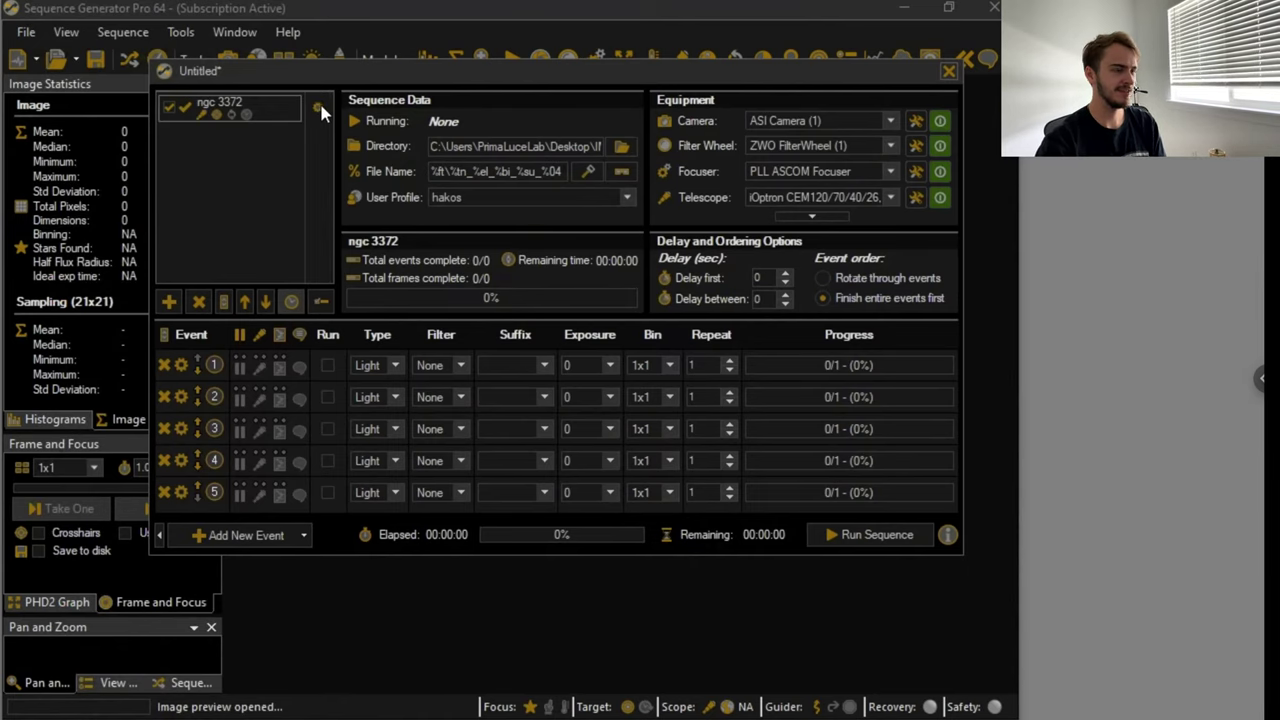
left_click(317, 107)
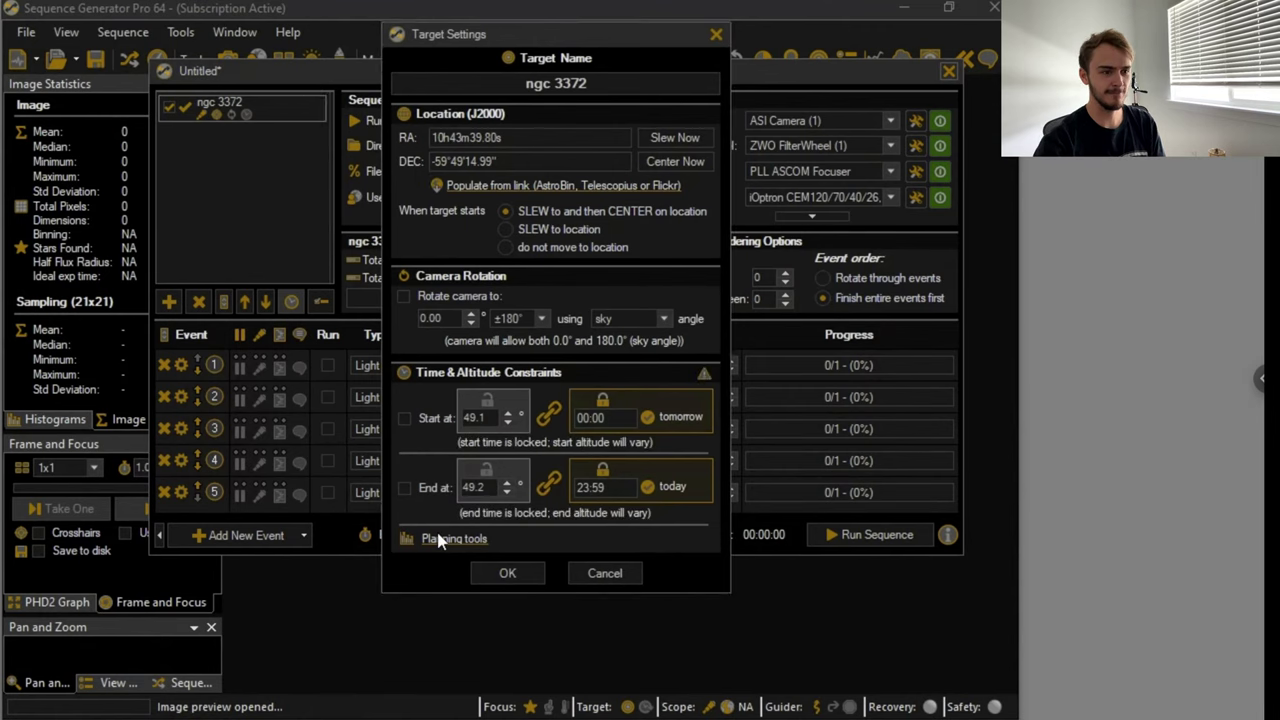
left_click(440, 540)
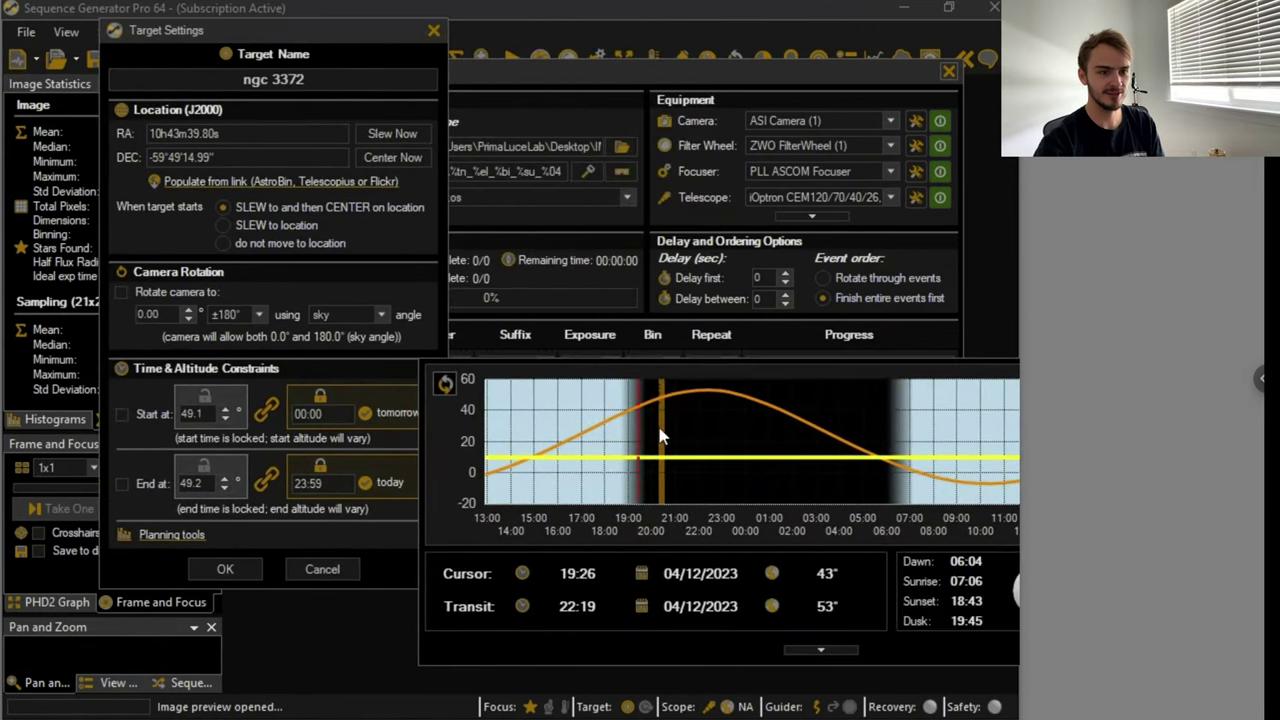
left_click(645, 432)
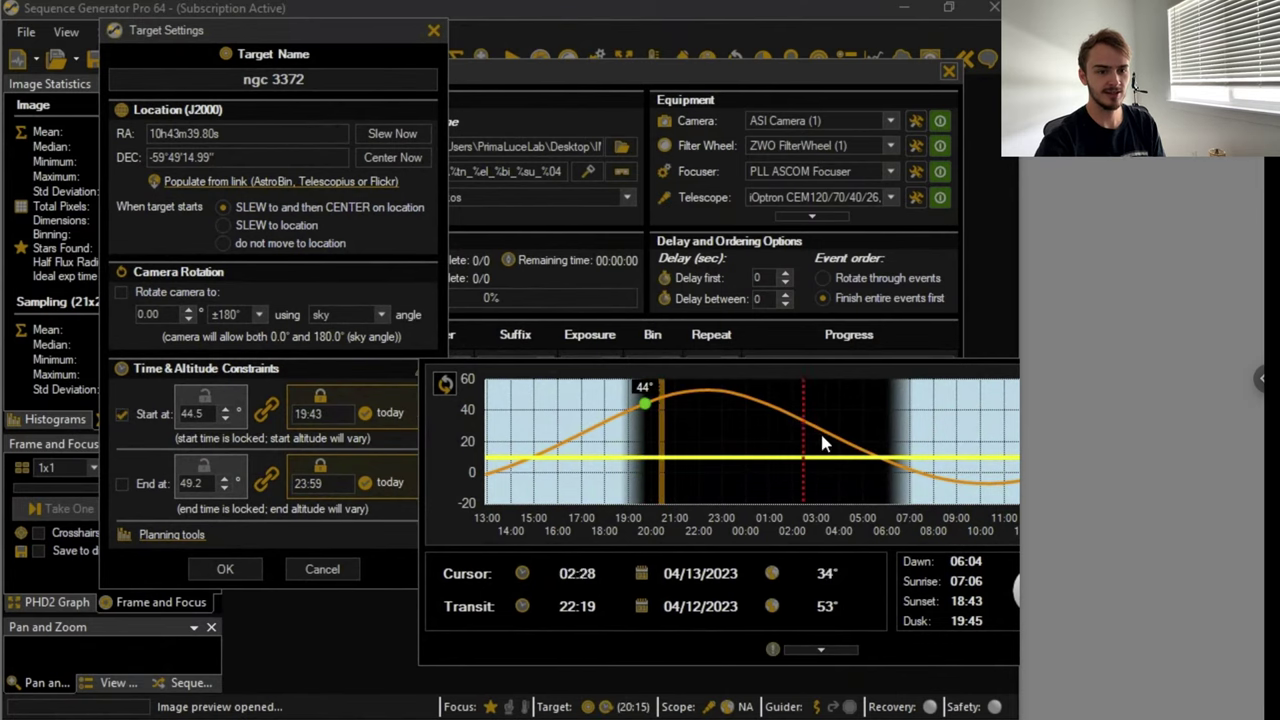
left_click(822, 440)
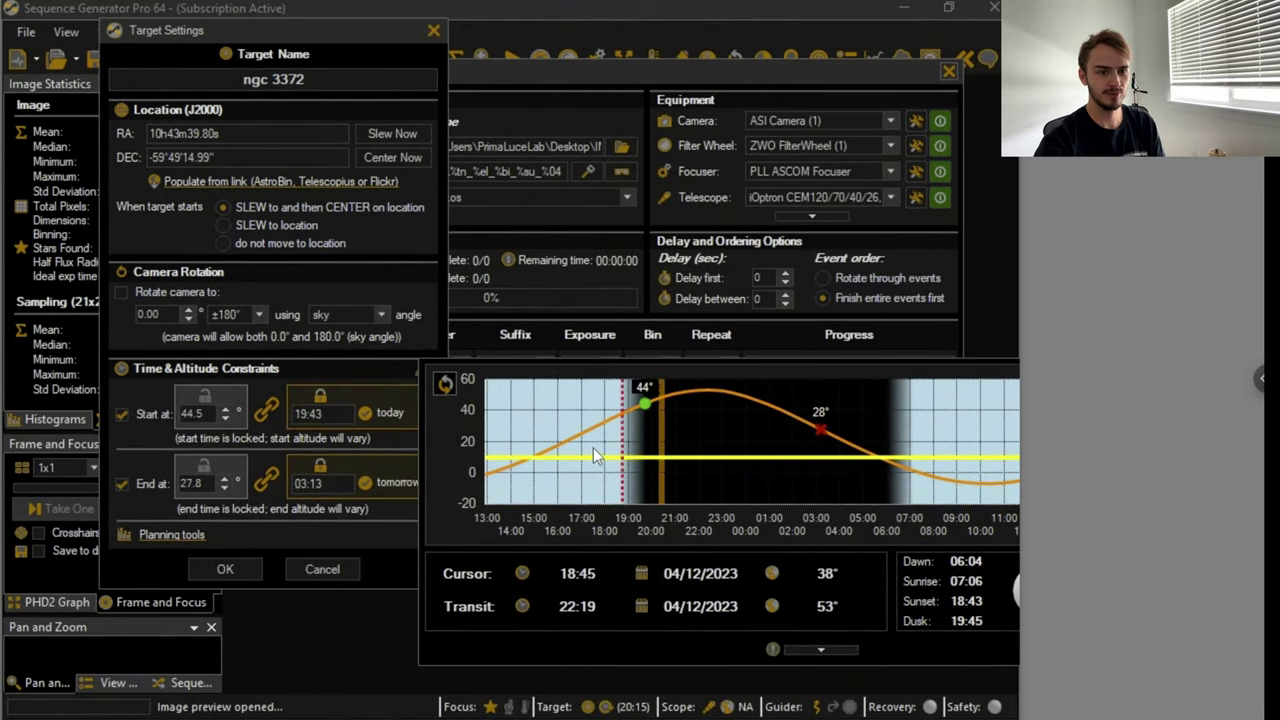
left_click(225, 568)
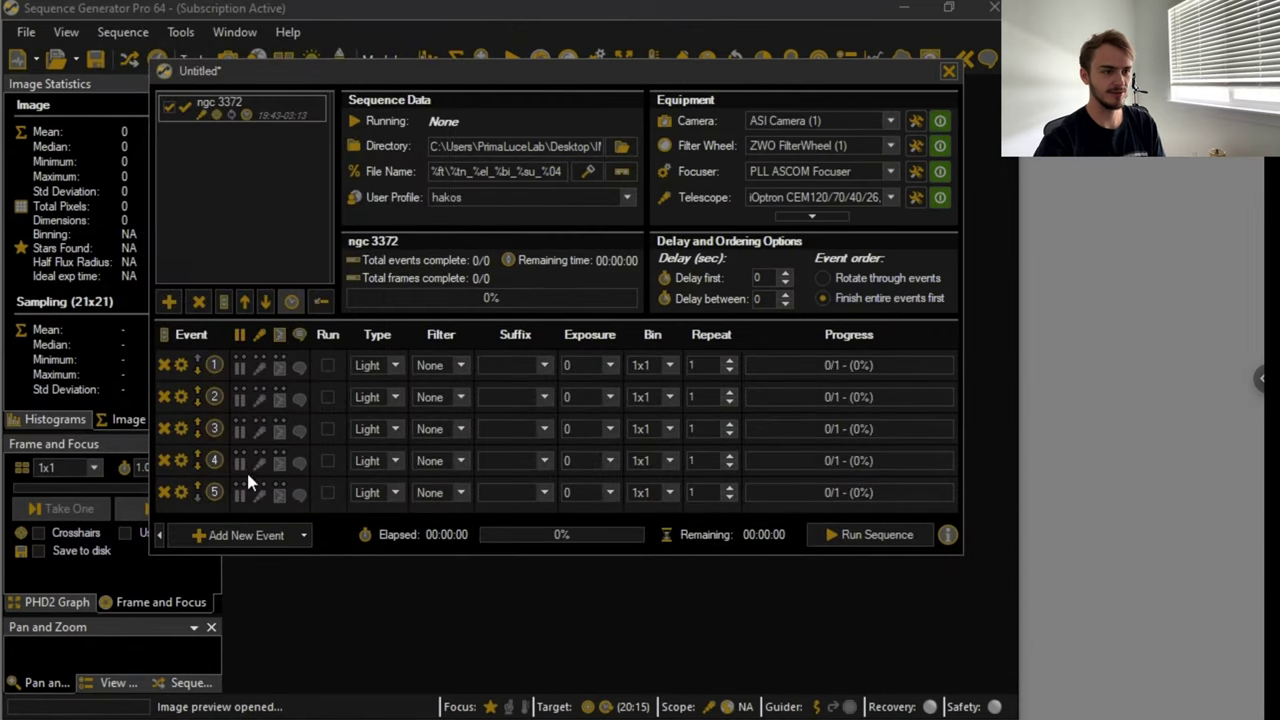
- Enable event 1 to run and review the ngc 3372 altitude curve in the target's planning tools, leaving its settings unchanged
left_click(326, 364)
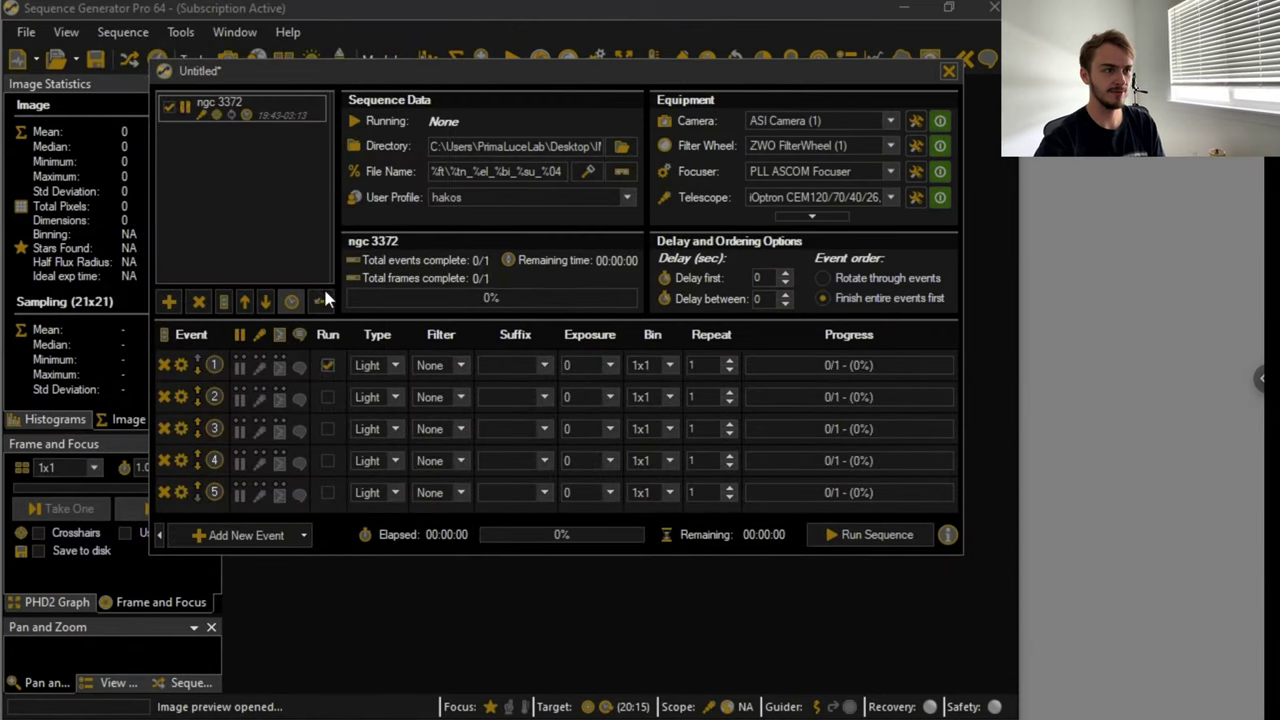
left_click(316, 108)
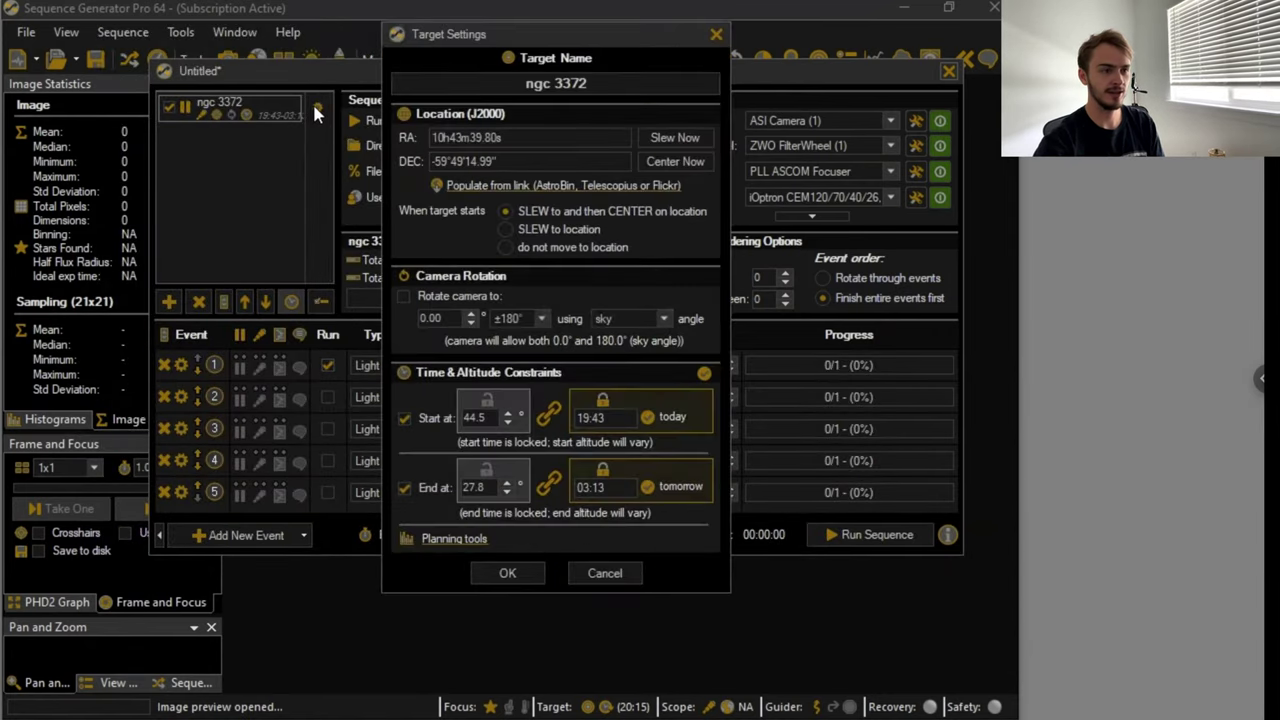
left_click(454, 539)
left_click_drag(540, 36, 250, 36)
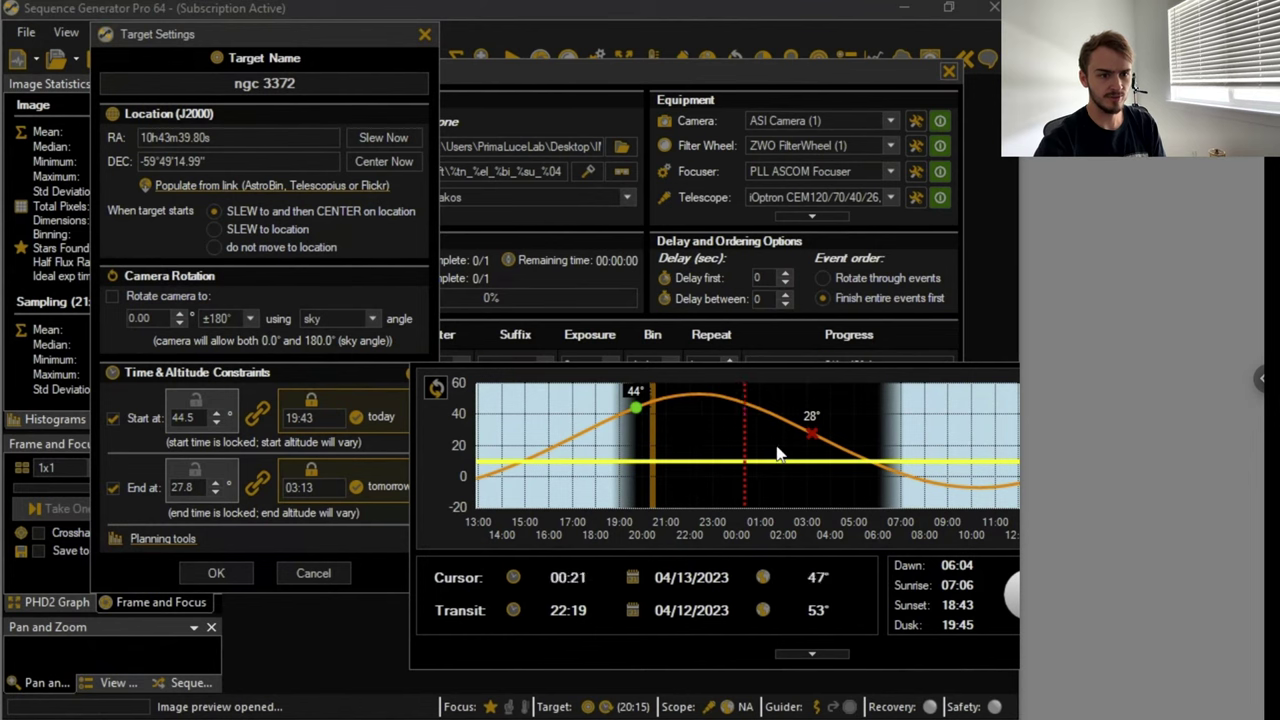
left_click(331, 574)
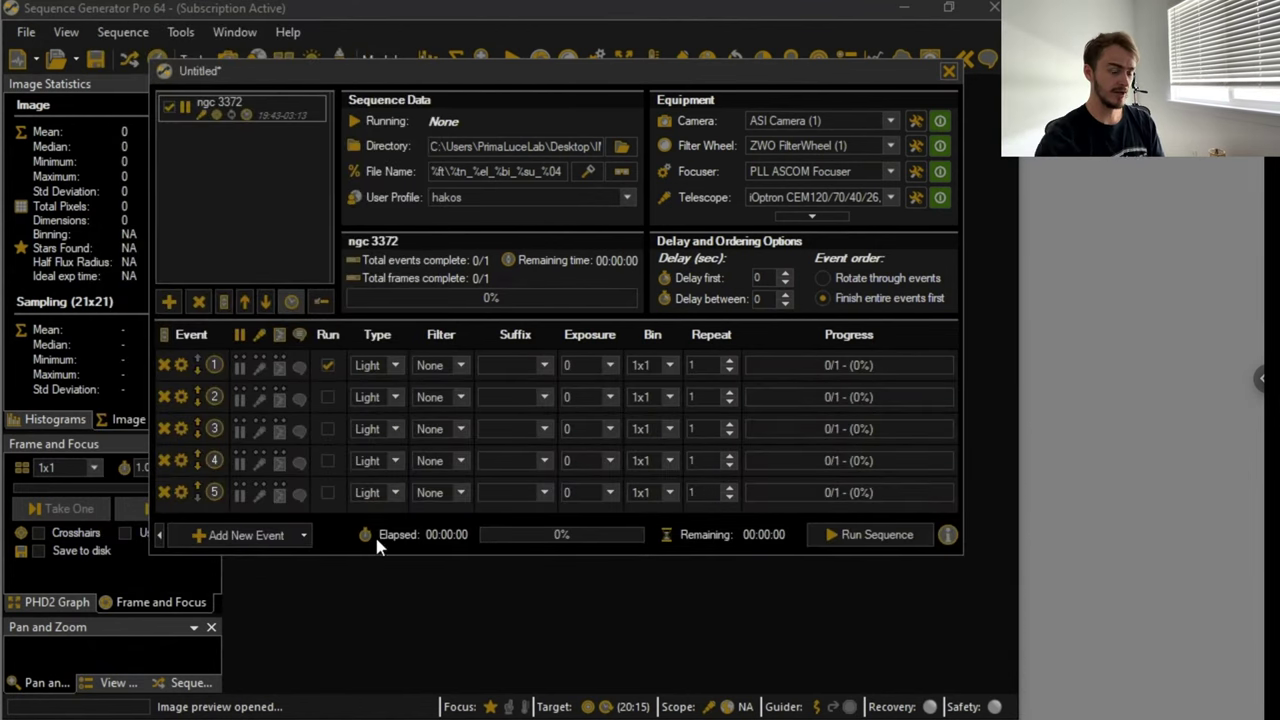
- Enable events 2 and 3 to run and assign filters R, G and B to events 1, 2 and 3
left_click(327, 397)
left_click(327, 429)
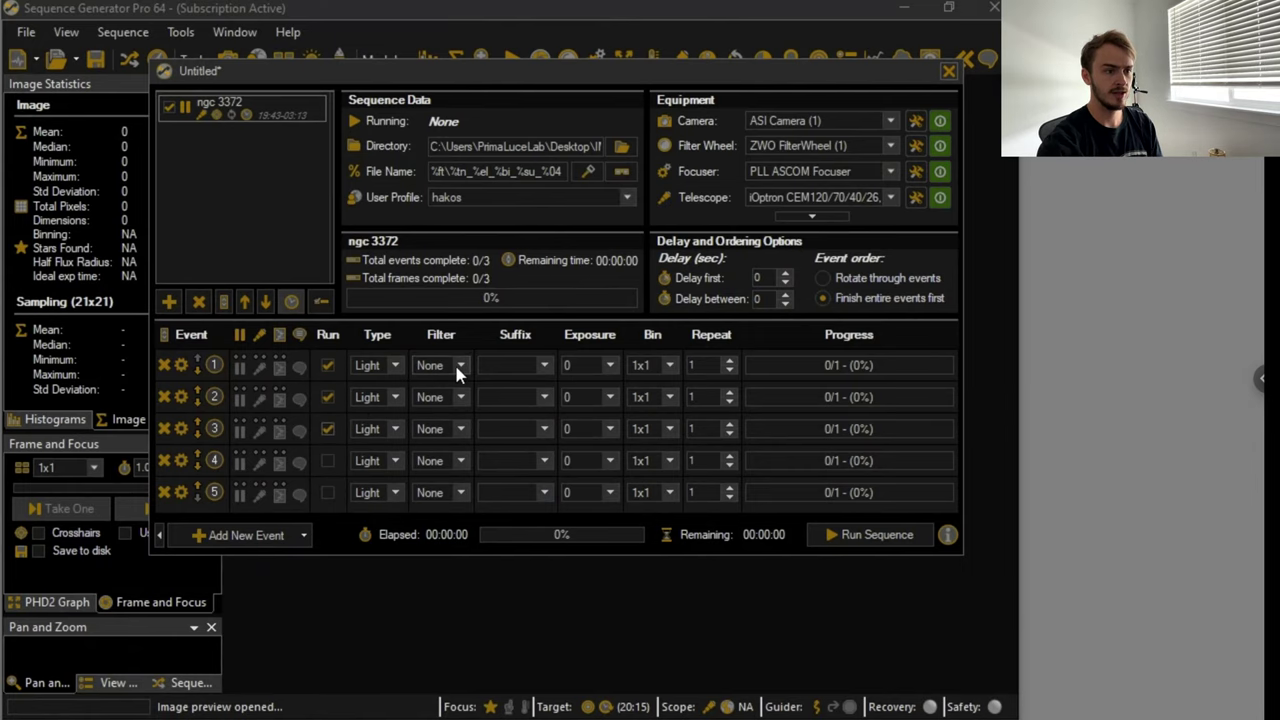
left_click(455, 365)
left_click(437, 409)
left_click(447, 396)
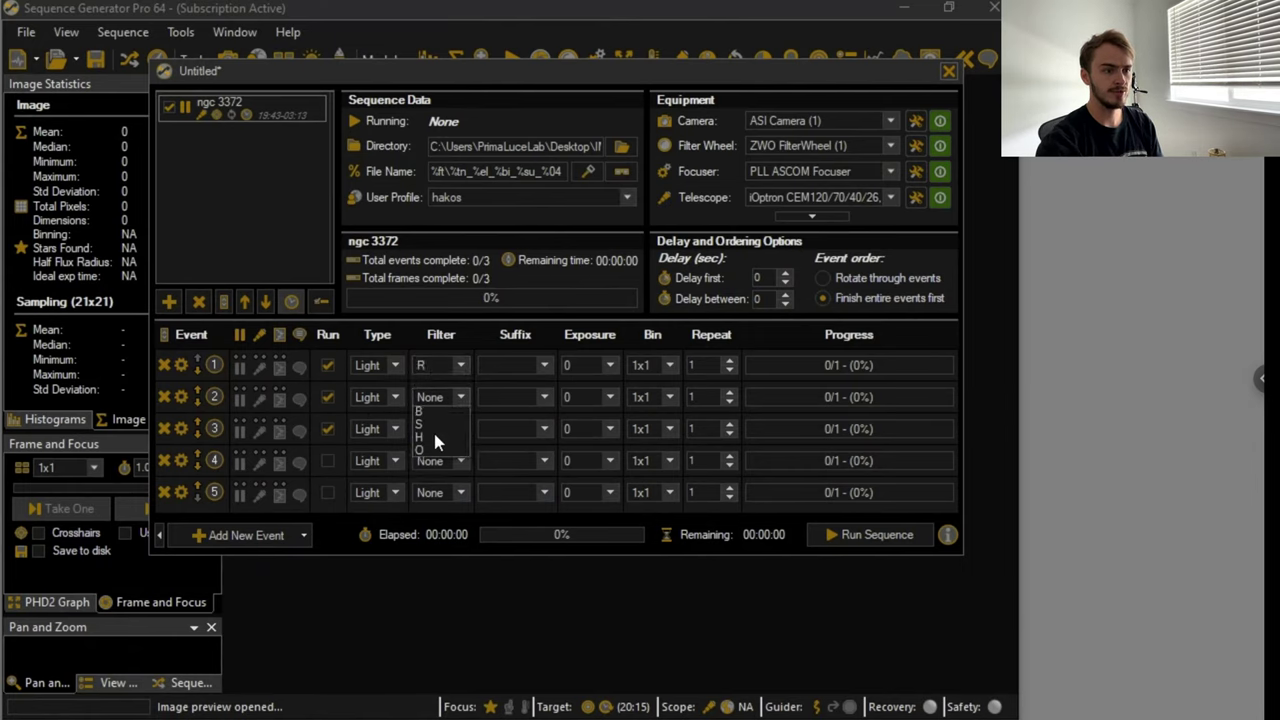
left_click(437, 453)
left_click(440, 429)
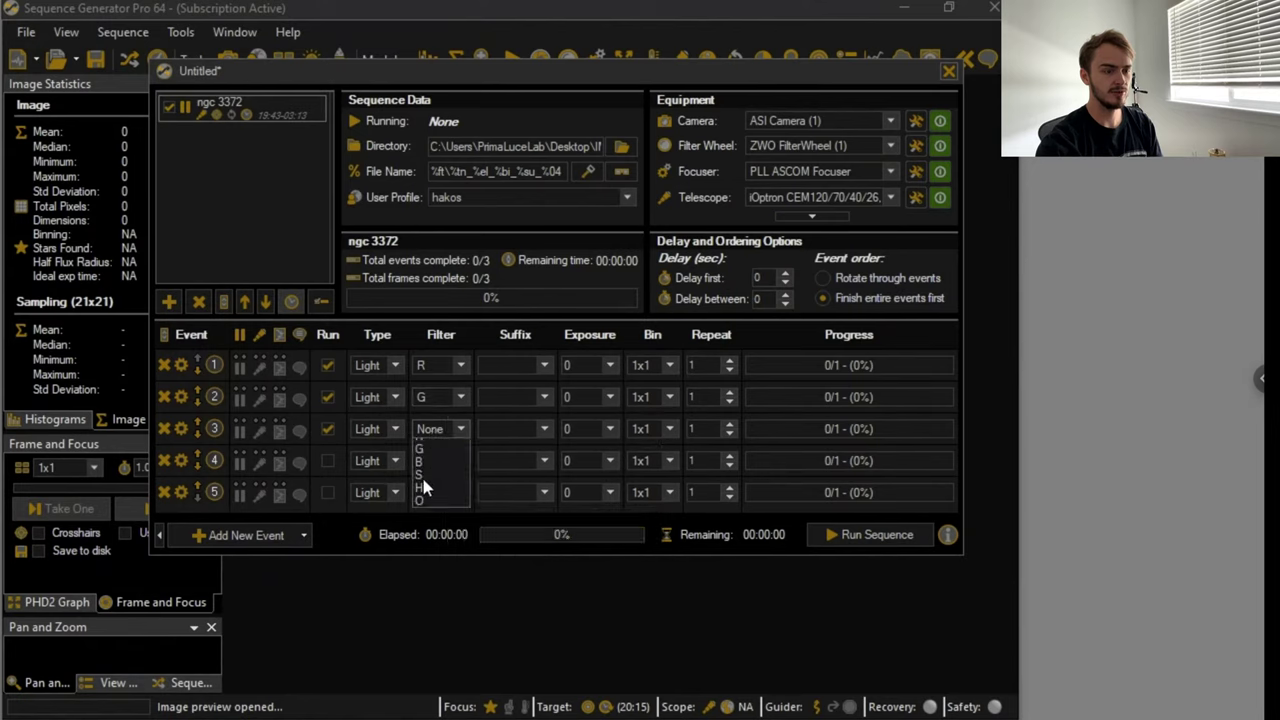
left_click(428, 498)
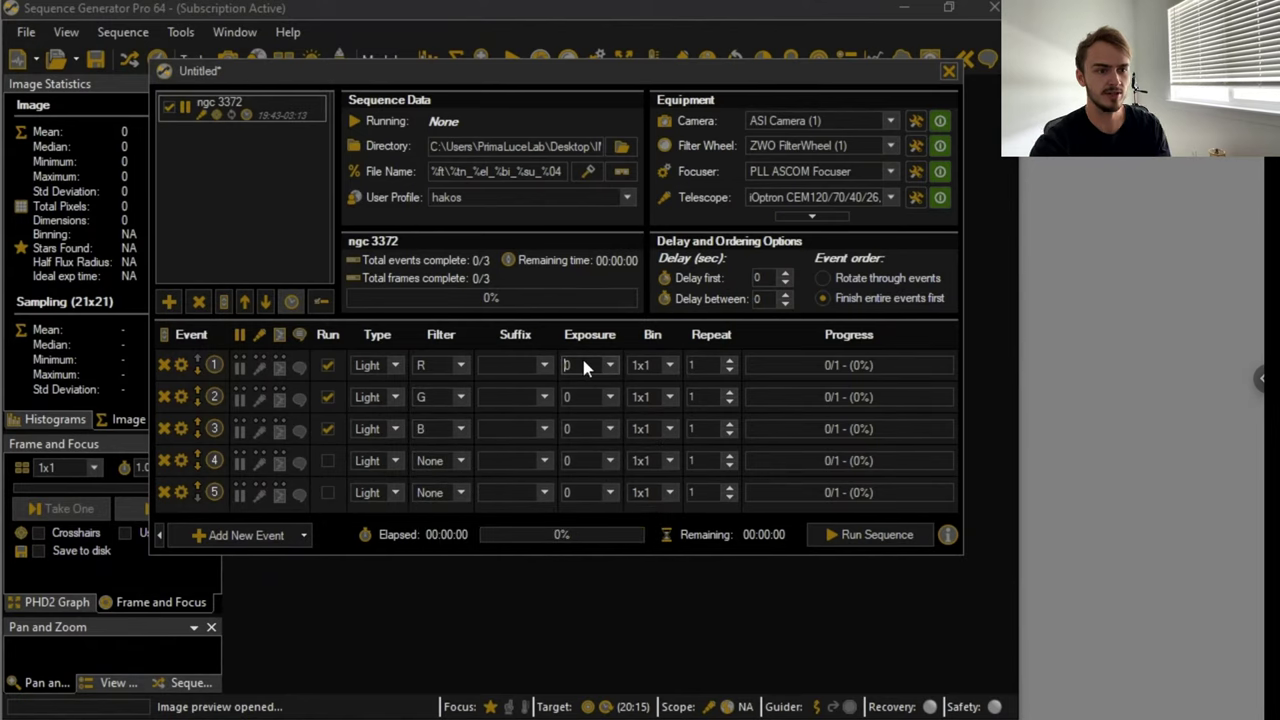
- Set the exposure of the R, G and B events to 300 seconds each
type("300")
key("Return")
type("300")
key("Return")
type("300")
- Set the repeat count of the R, G and B events to 24 each
left_click(700, 364)
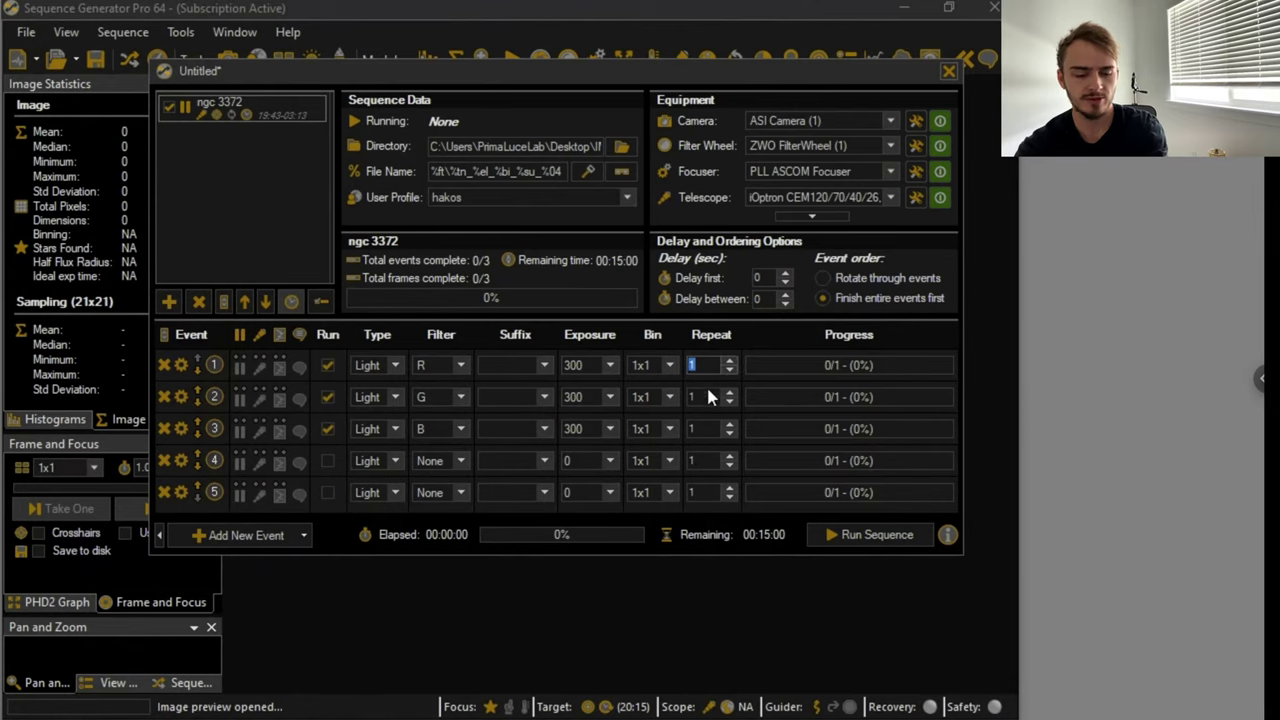
type("24")
key("Return")
type("24")
key("Return")
type("24")
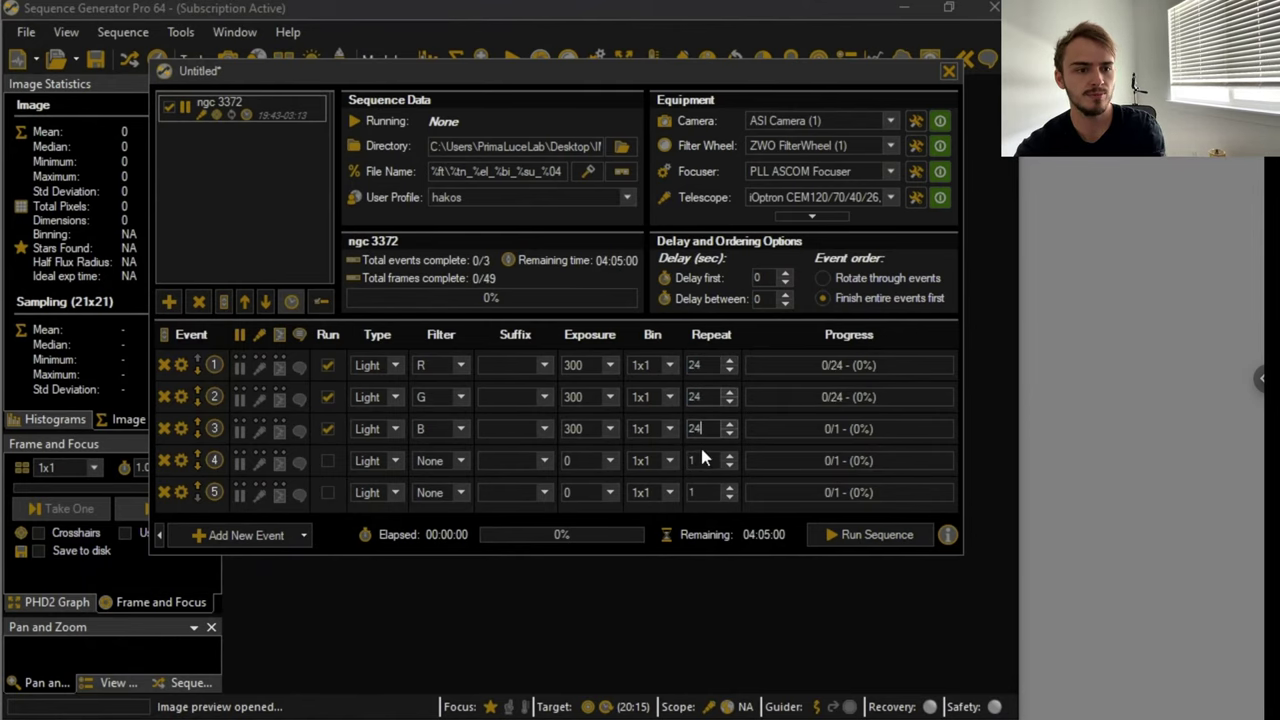
key("Return")
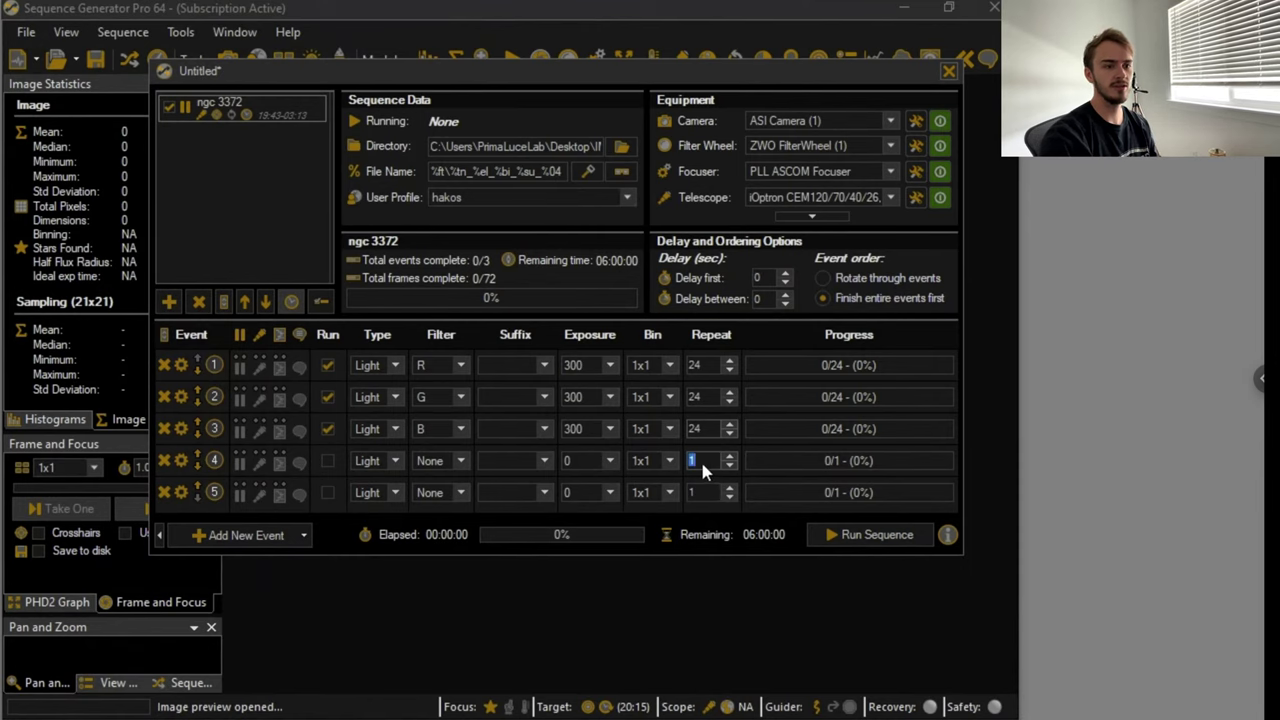
- Run the sequence immediately without waiting for the camera to cool to -10 C, and close the sequence window
left_click(851, 534)
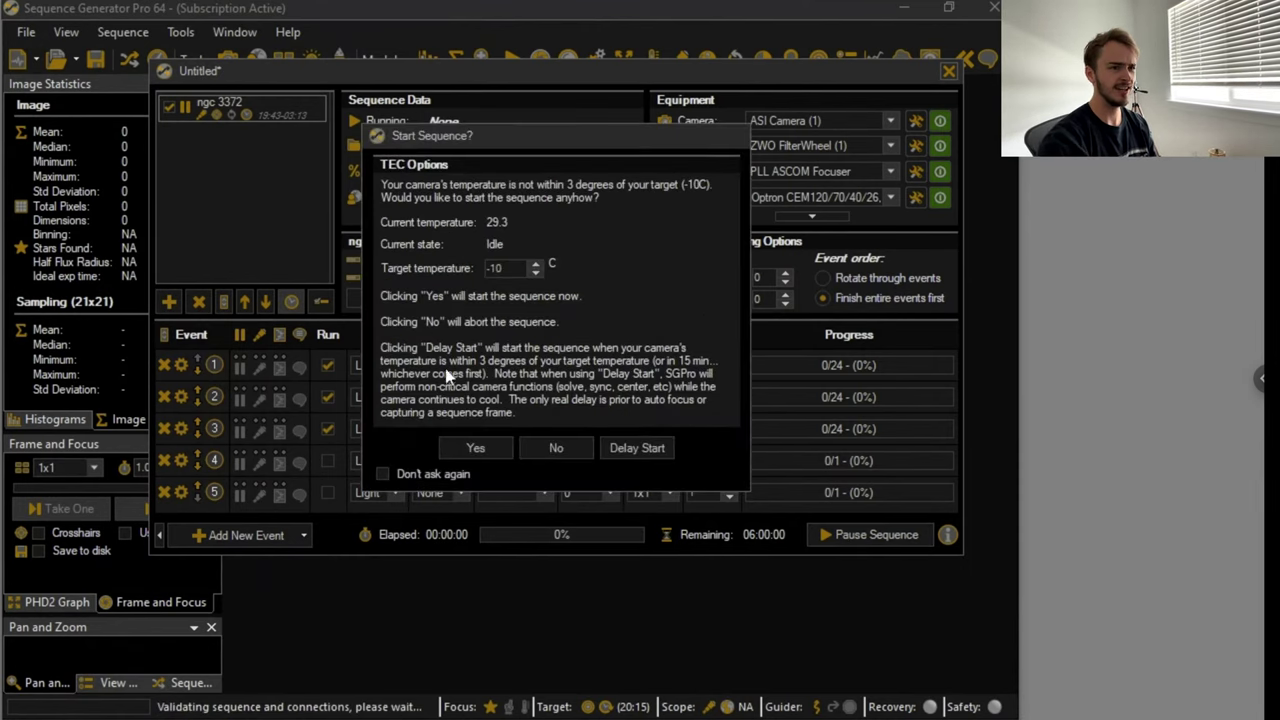
left_click(475, 448)
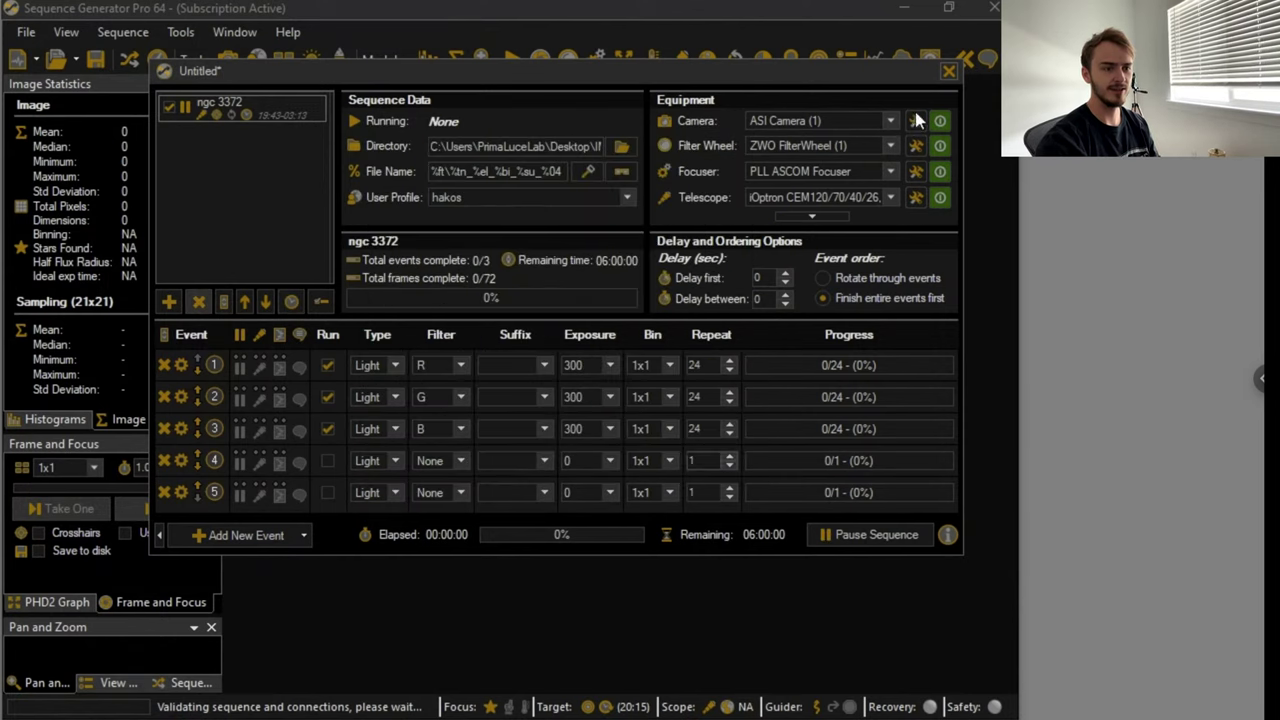
left_click(949, 74)
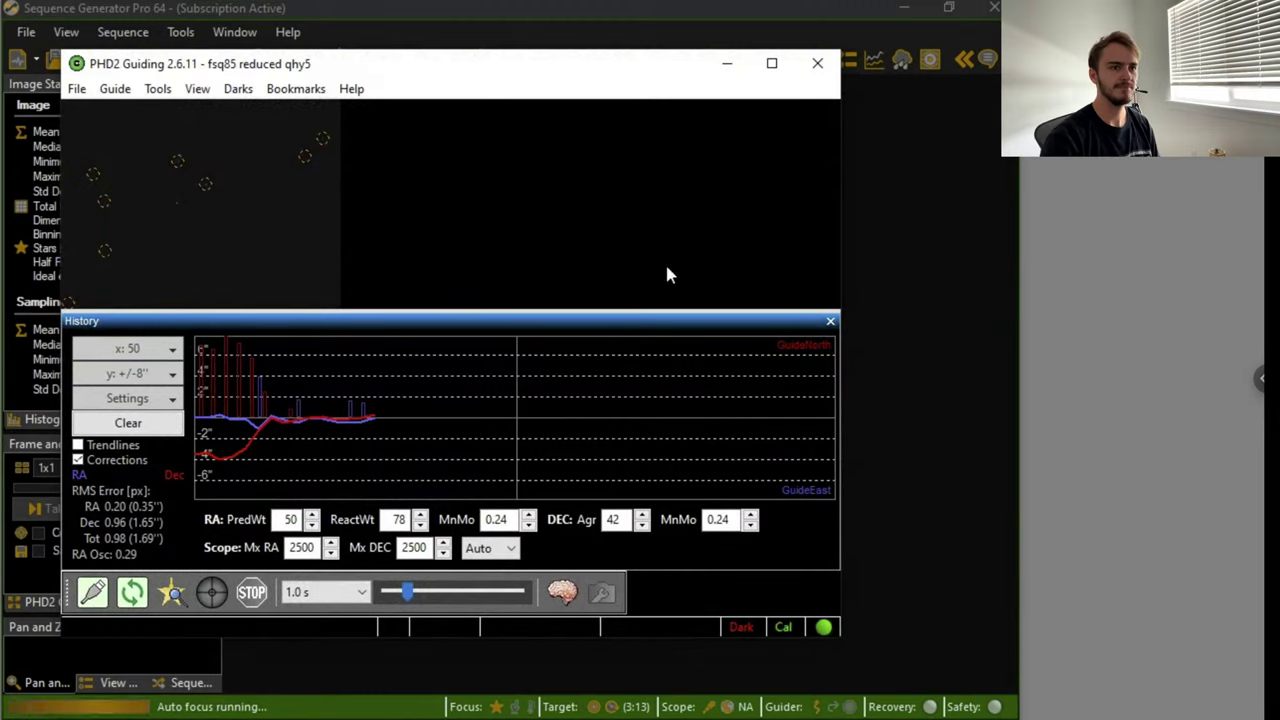
- Minimize the PHD2 guiding window and abort the running auto focus, confirming the cancellation
left_click(726, 64)
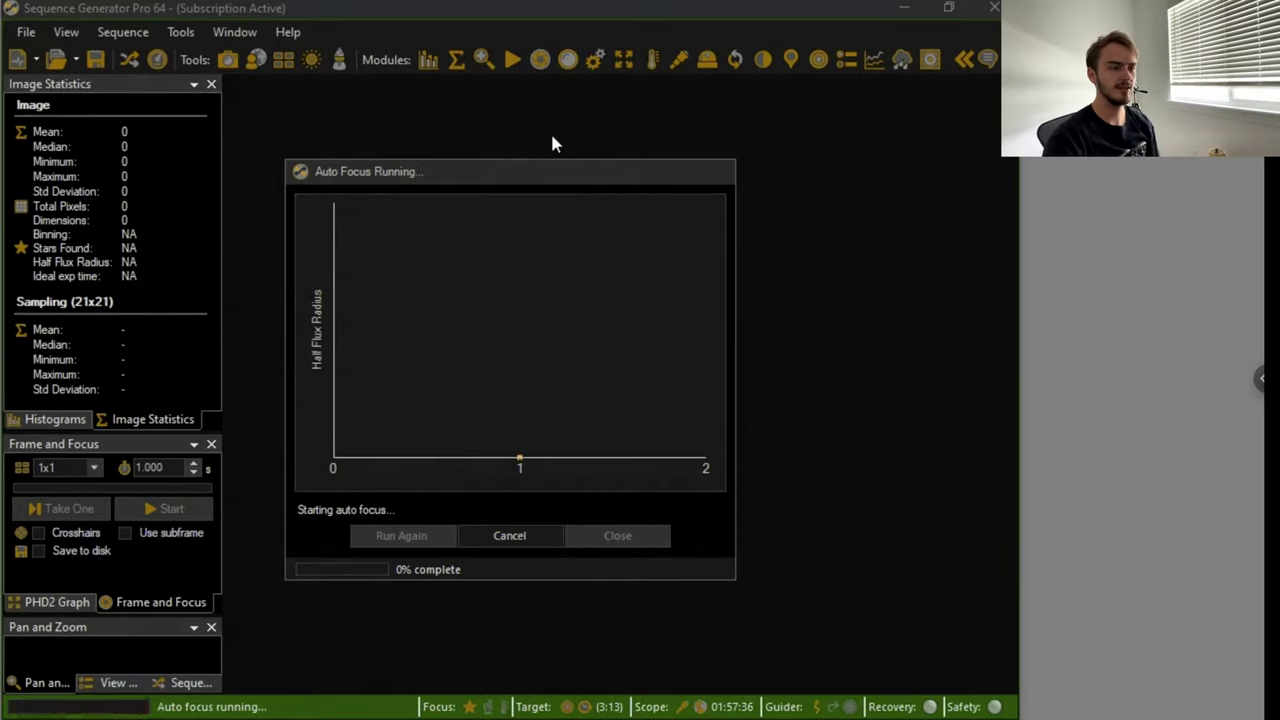
left_click_drag(530, 171, 230, 110)
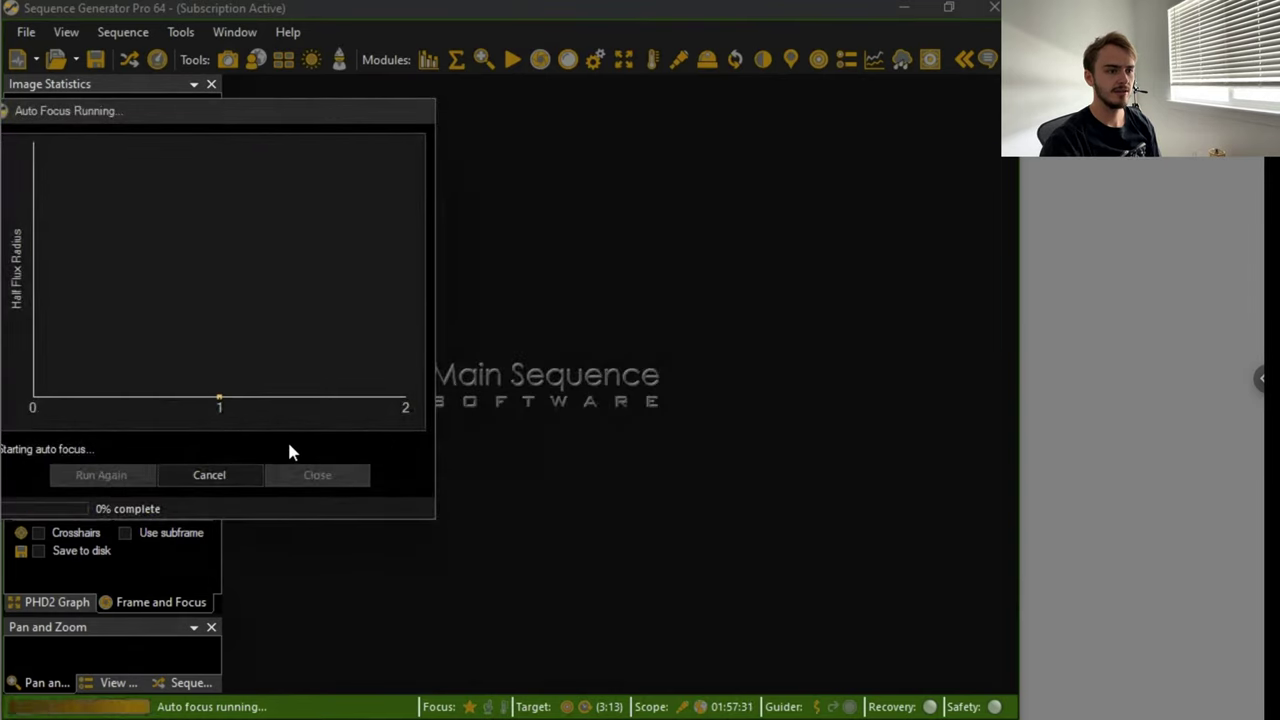
left_click(212, 475)
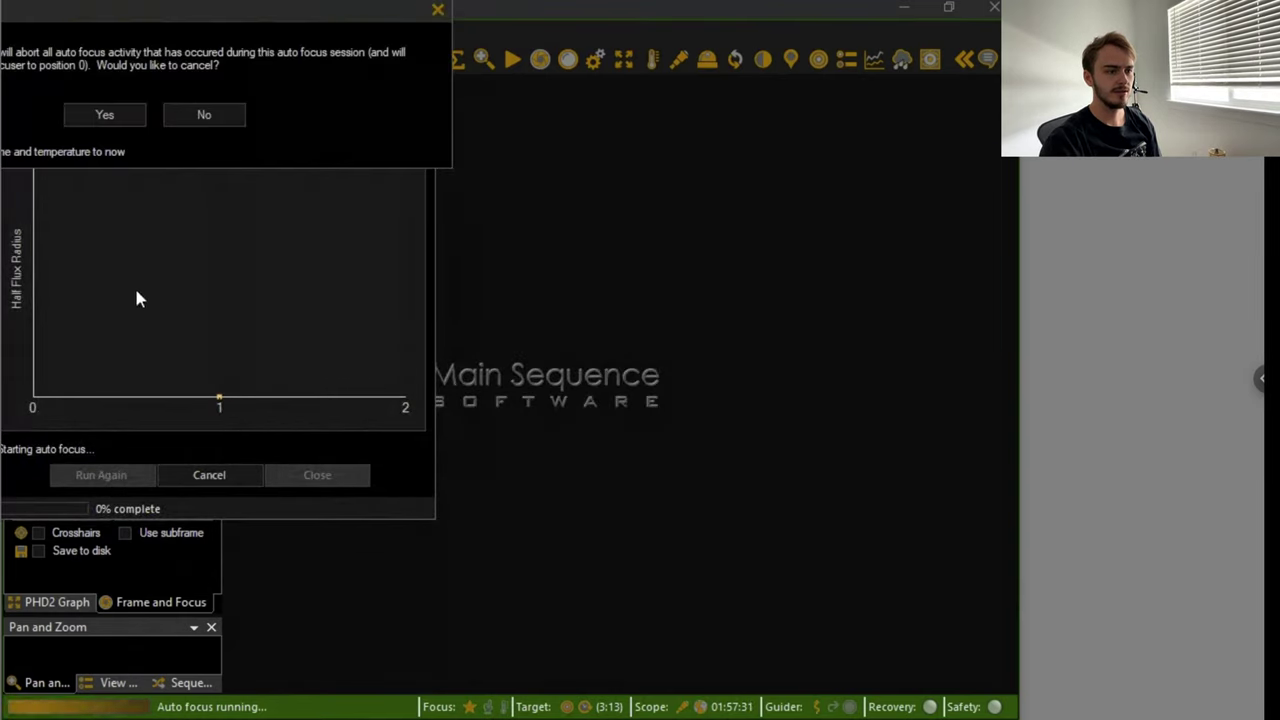
left_click(104, 115)
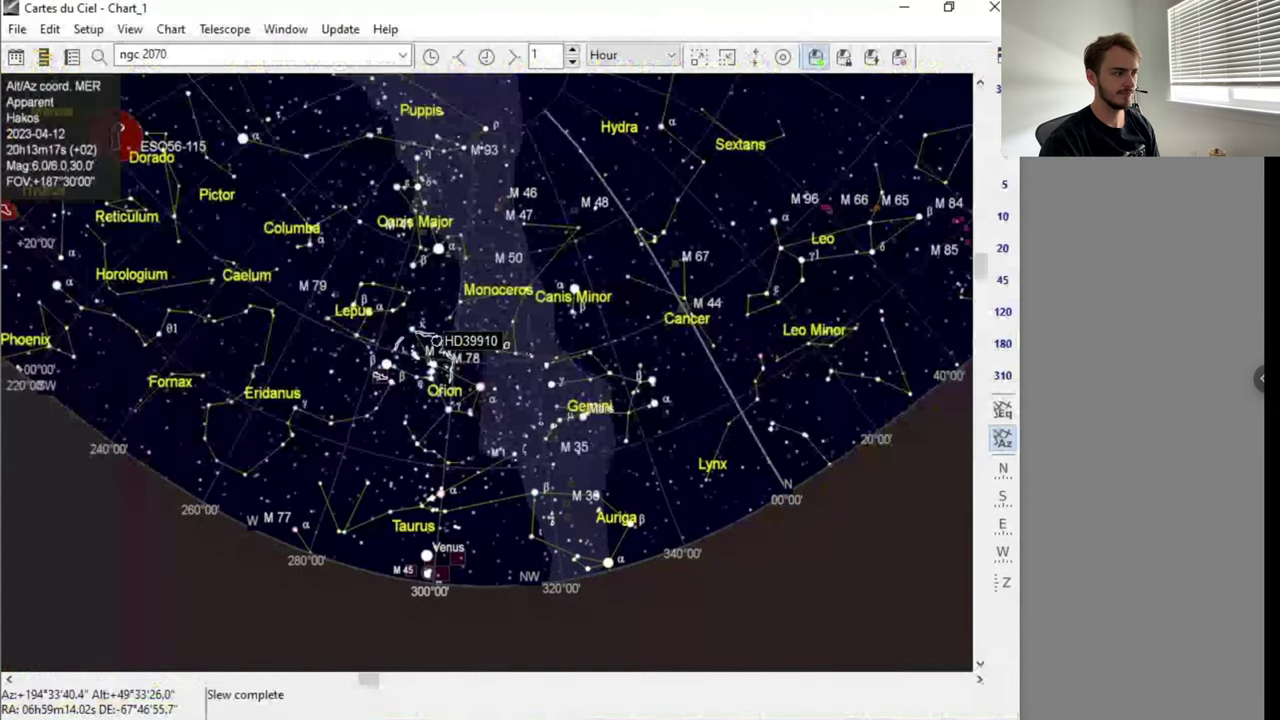
- Switch from the Cartes du Ciel chart to PHD2 Guiding and check its guide history
key("alt+Tab")
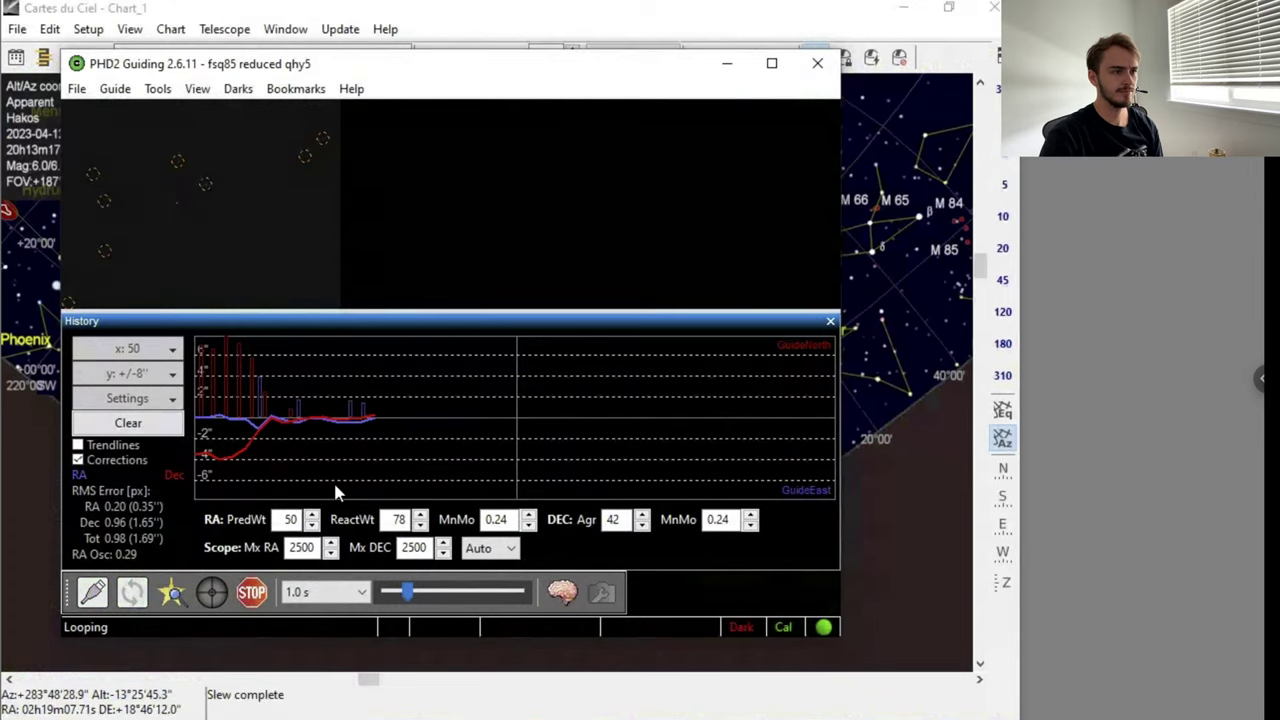
key("alt+s")
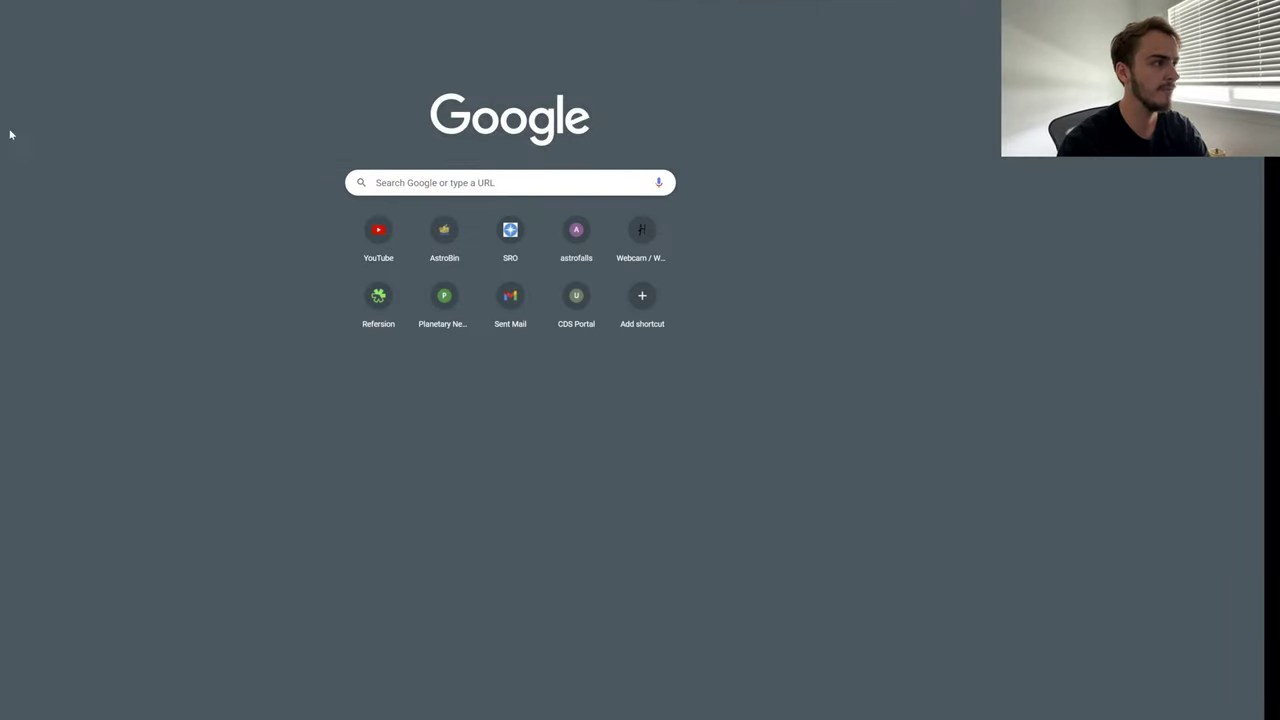
- Open the astrofalls website in the browser and examine the FSQ85 and Rokinon 135mm equipment list
left_click(576, 230)
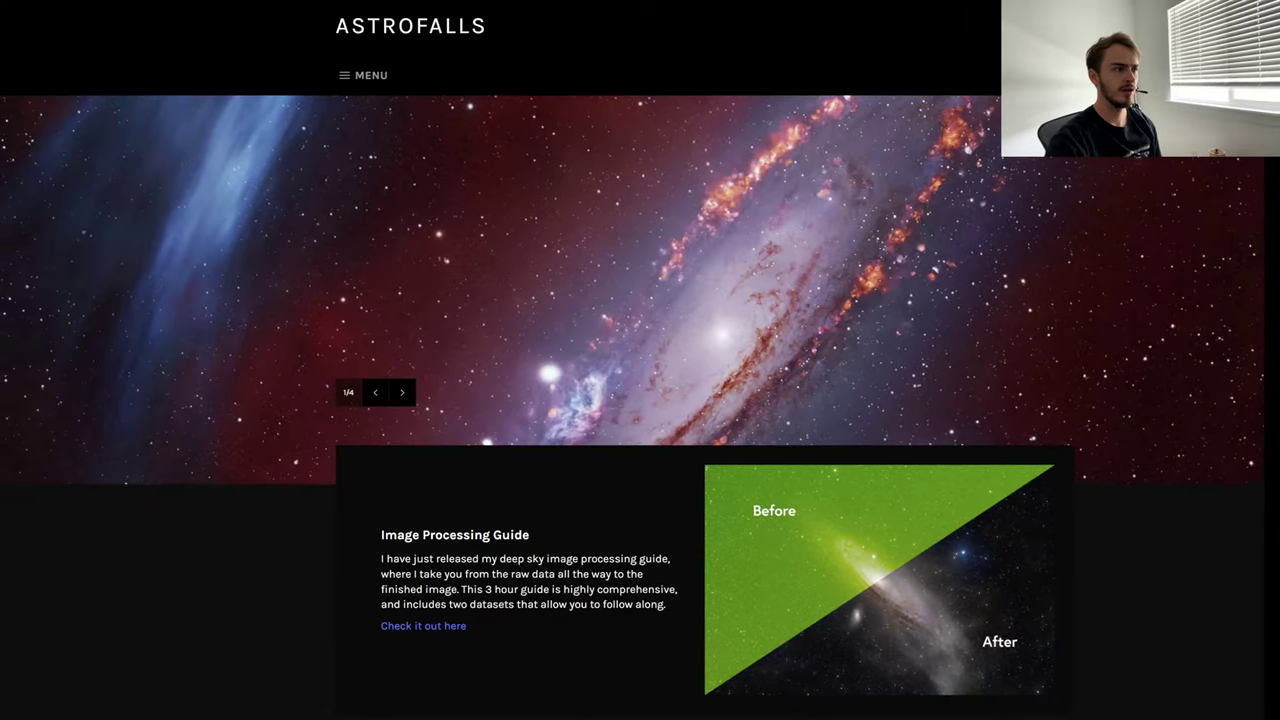
scroll(432, 292, "down", 13)
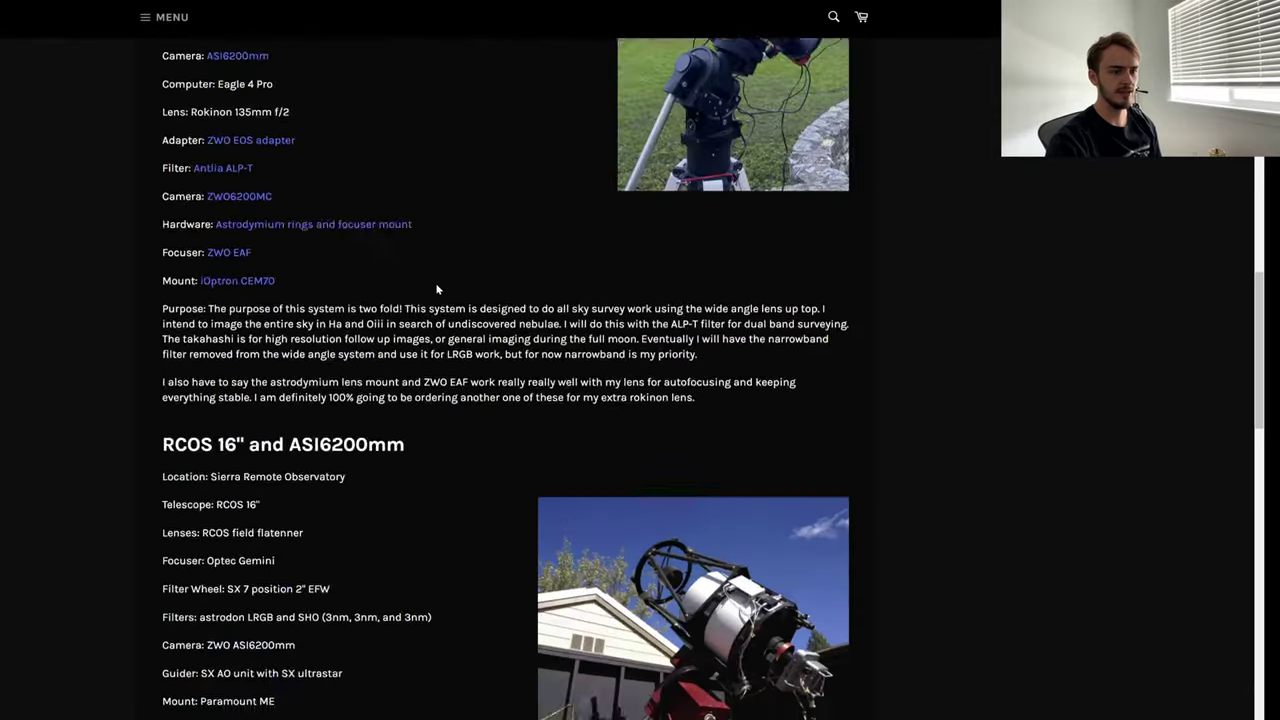
scroll(438, 282, "up", 5)
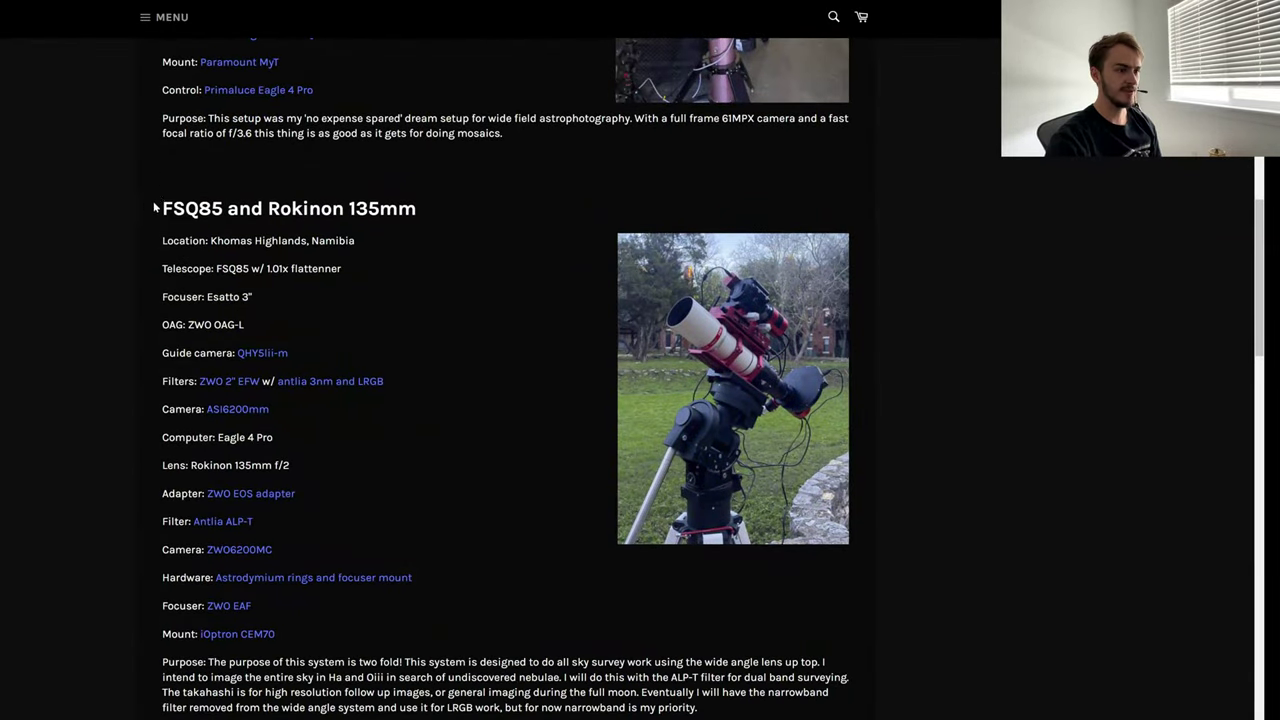
left_click_drag(154, 204, 477, 251)
left_click(477, 251)
scroll(576, 300, "down", 1)
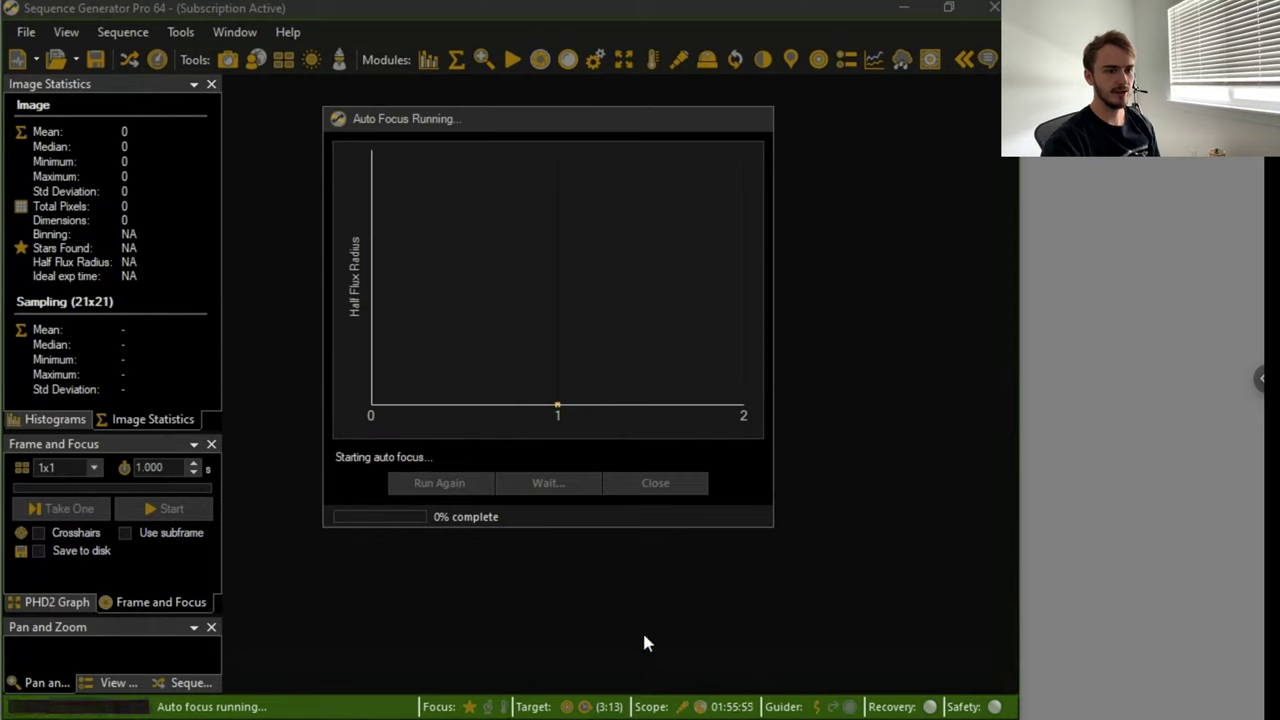
- Force the hung SequenceGenerator process to end from Task Manager
key("ctrl+shift+Escape")
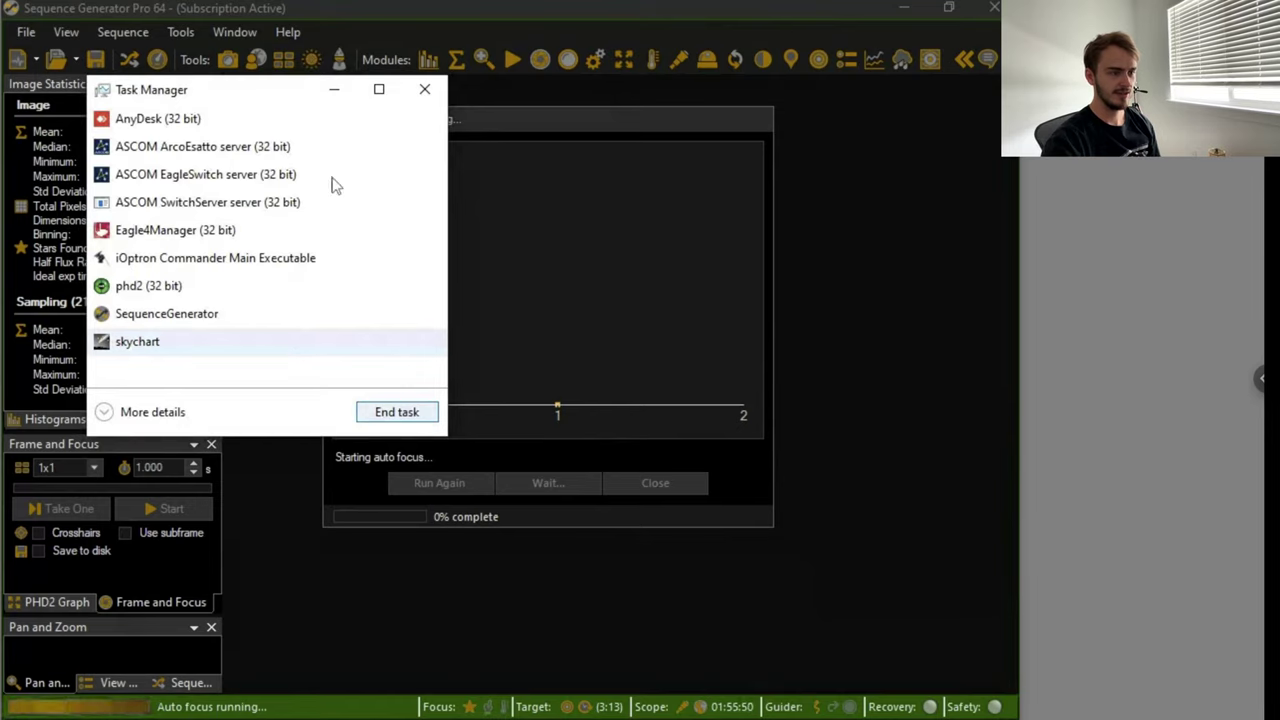
left_click(340, 92)
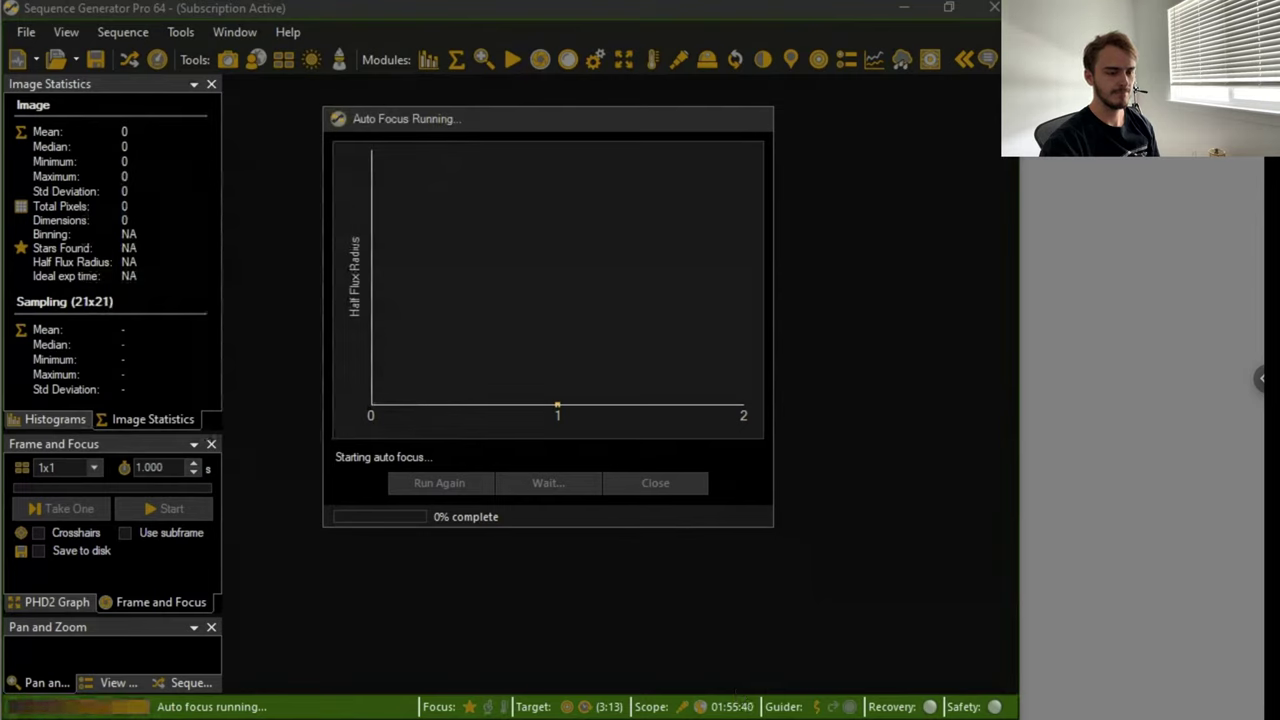
key("ctrl+shift+Escape")
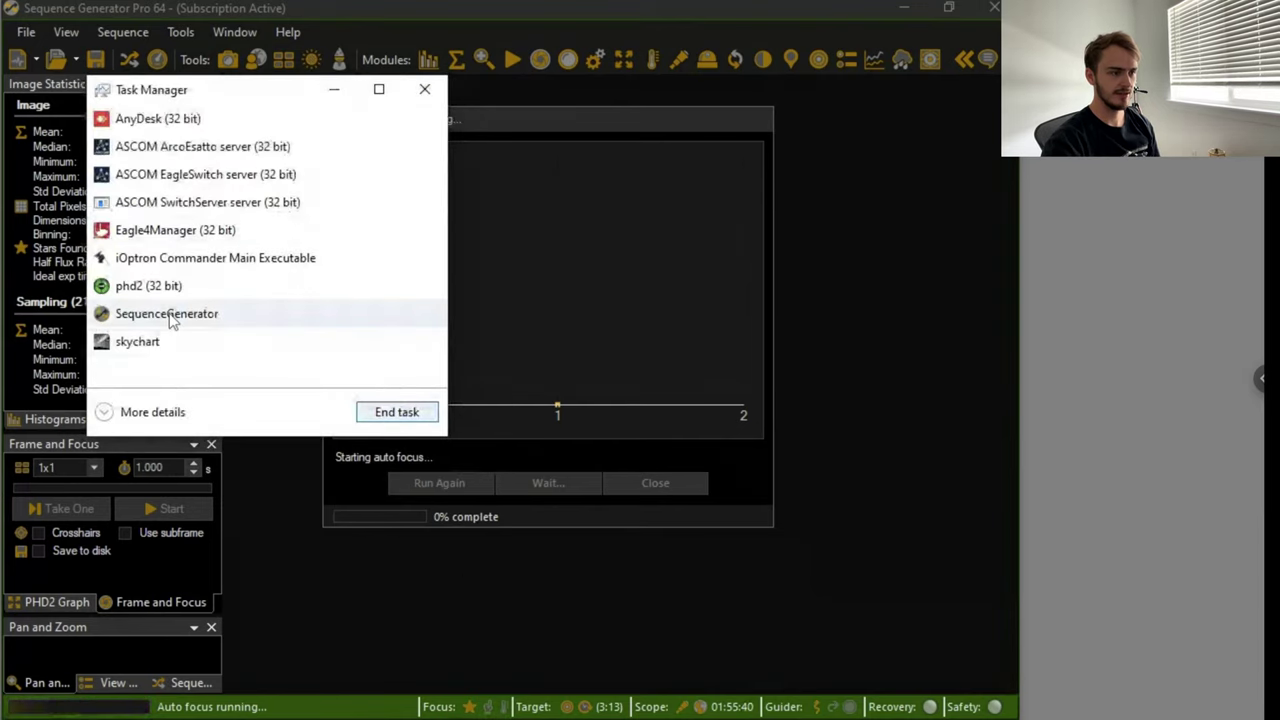
left_click(170, 318)
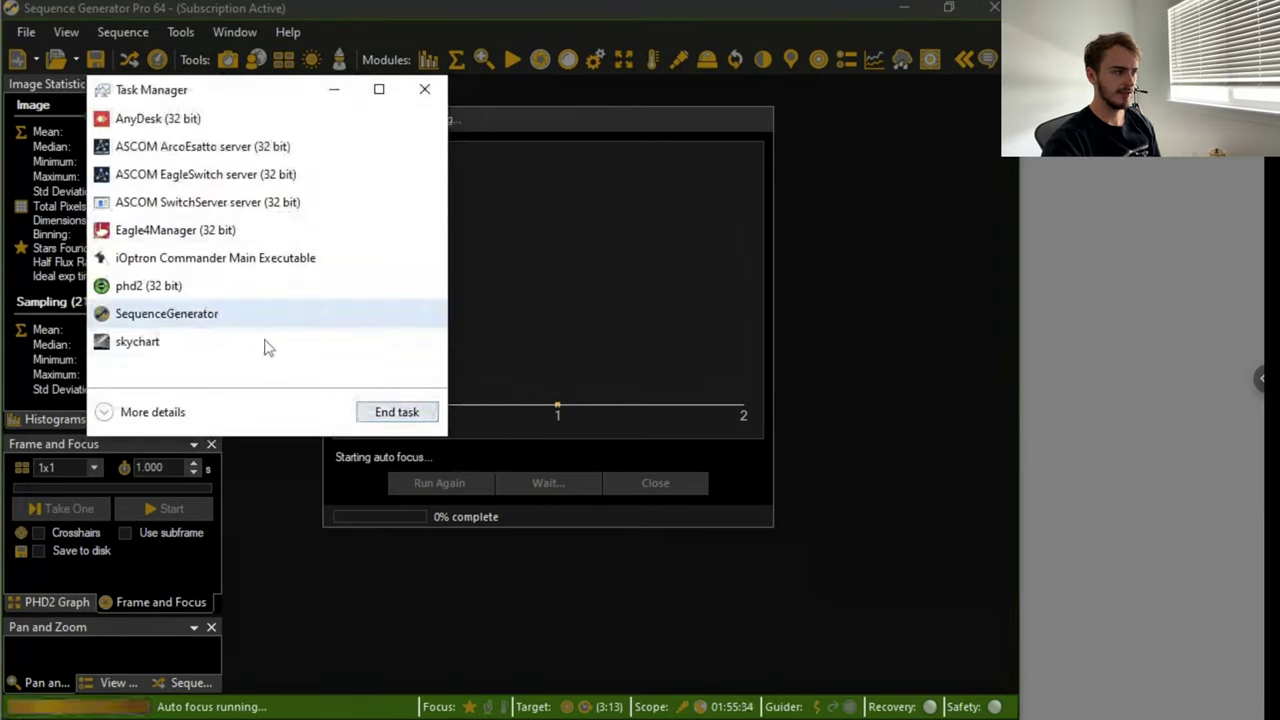
left_click(390, 418)
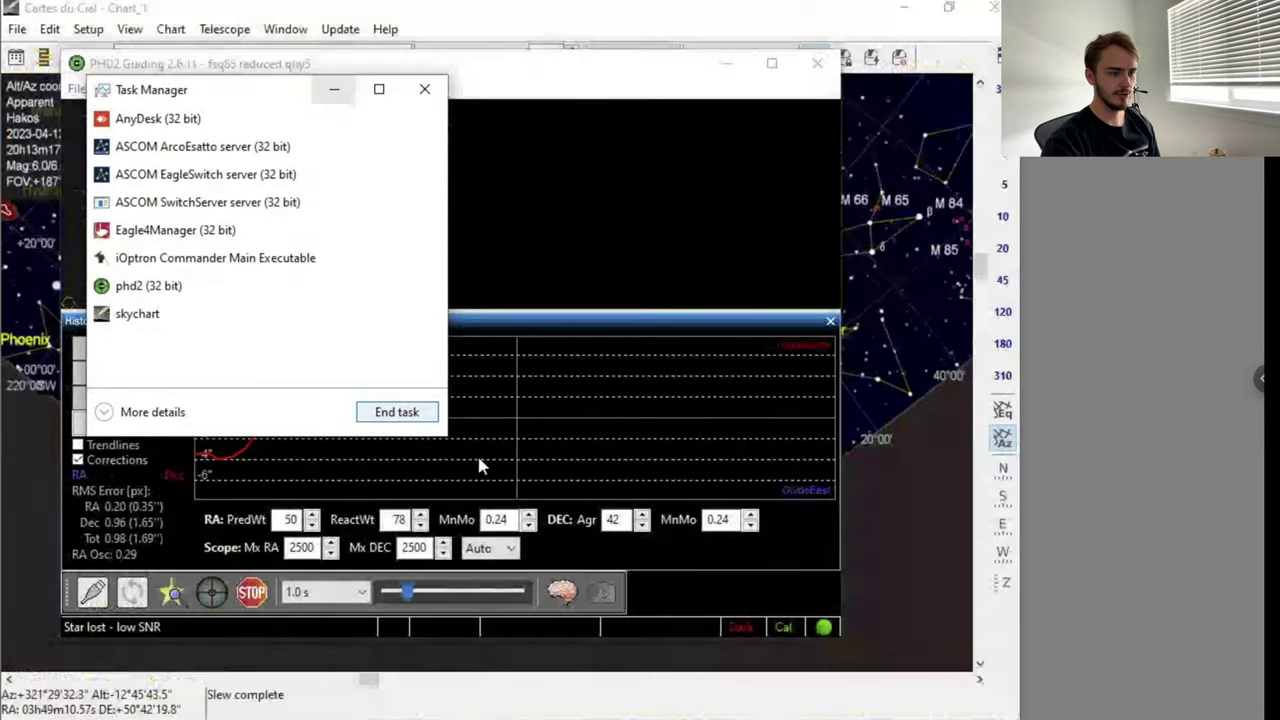
- Relaunch Sequence Generator Pro, minimize the chart and PHD2 windows, and allow Network Command Shell to make changes
left_click(410, 715)
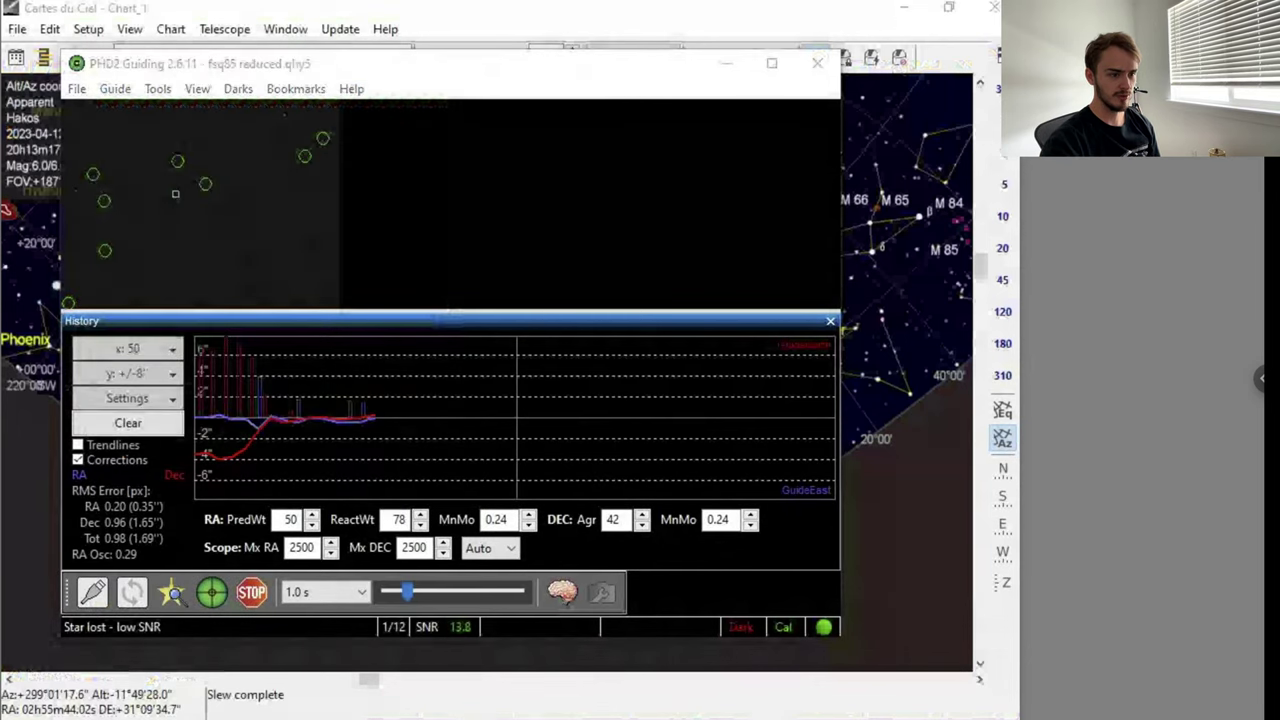
left_click(903, 7)
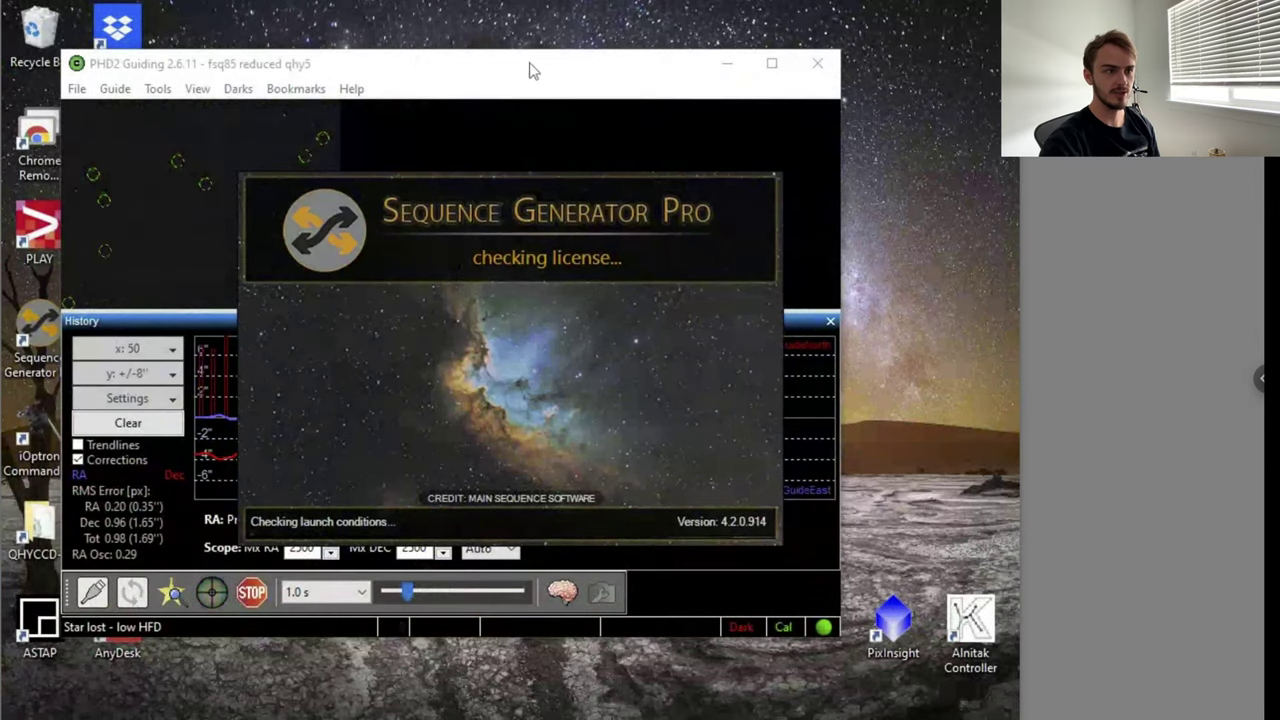
left_click(727, 63)
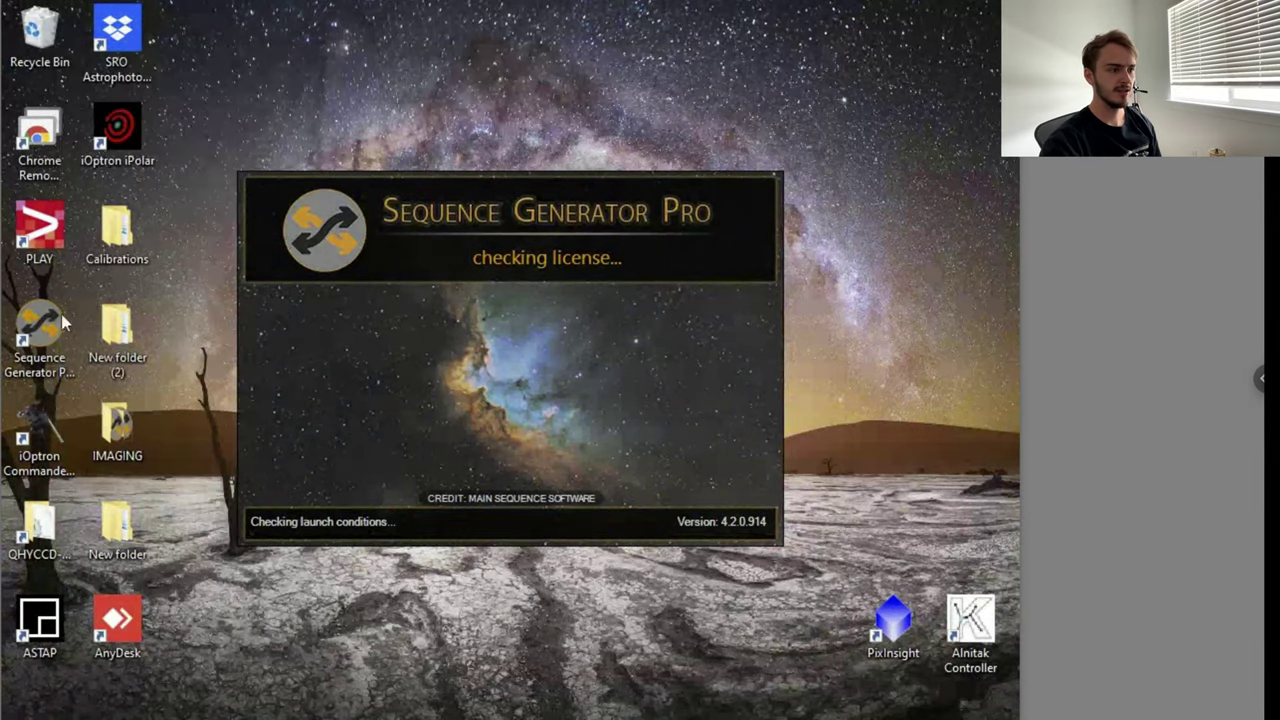
left_click(32, 325)
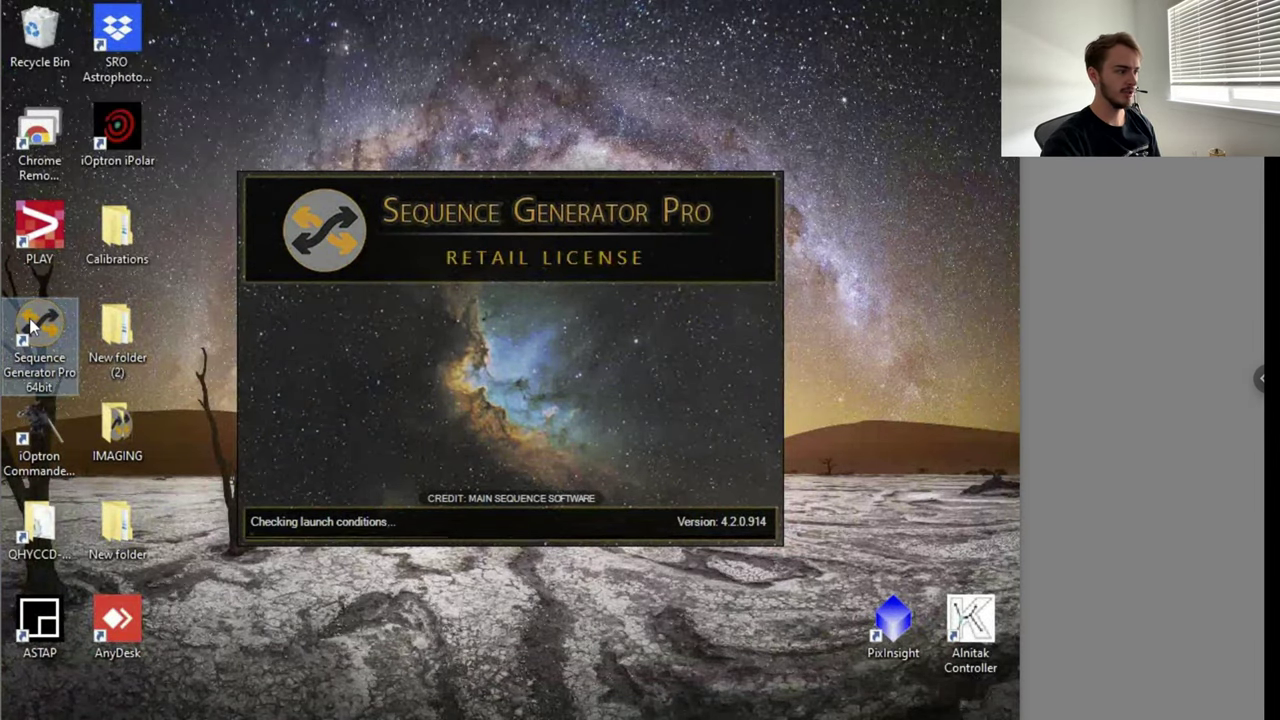
left_click(539, 90)
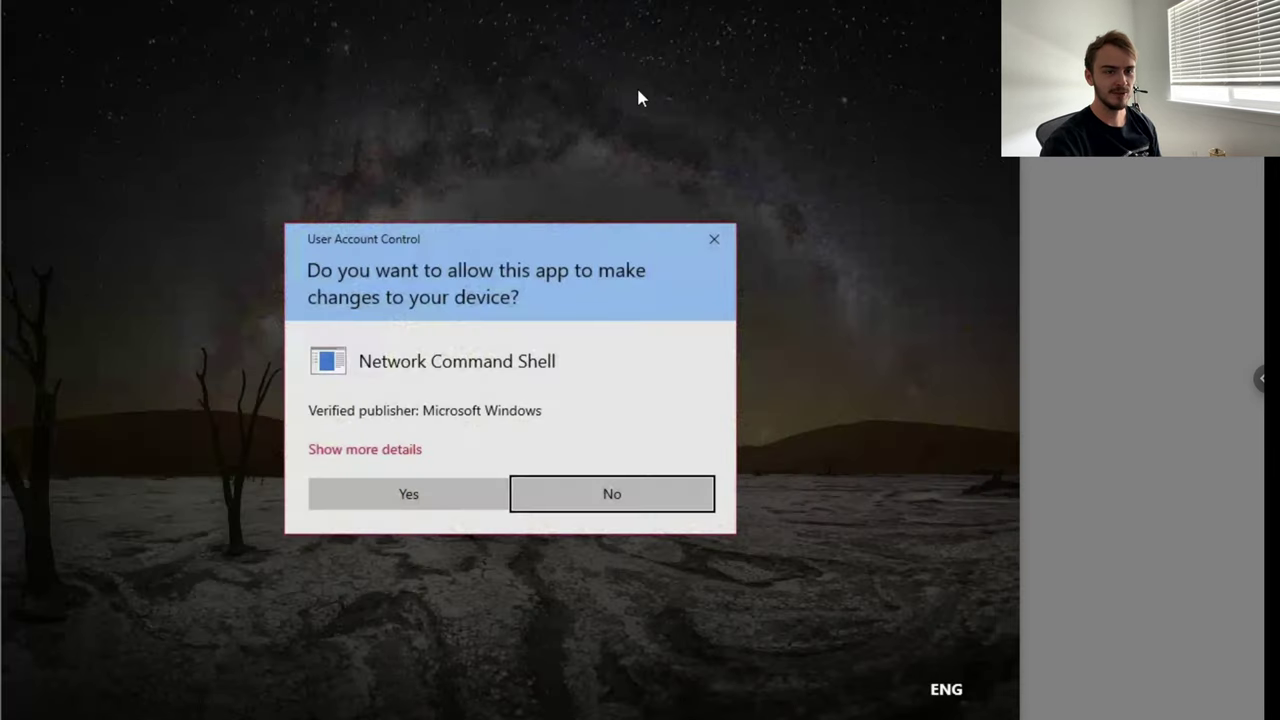
left_click(441, 500)
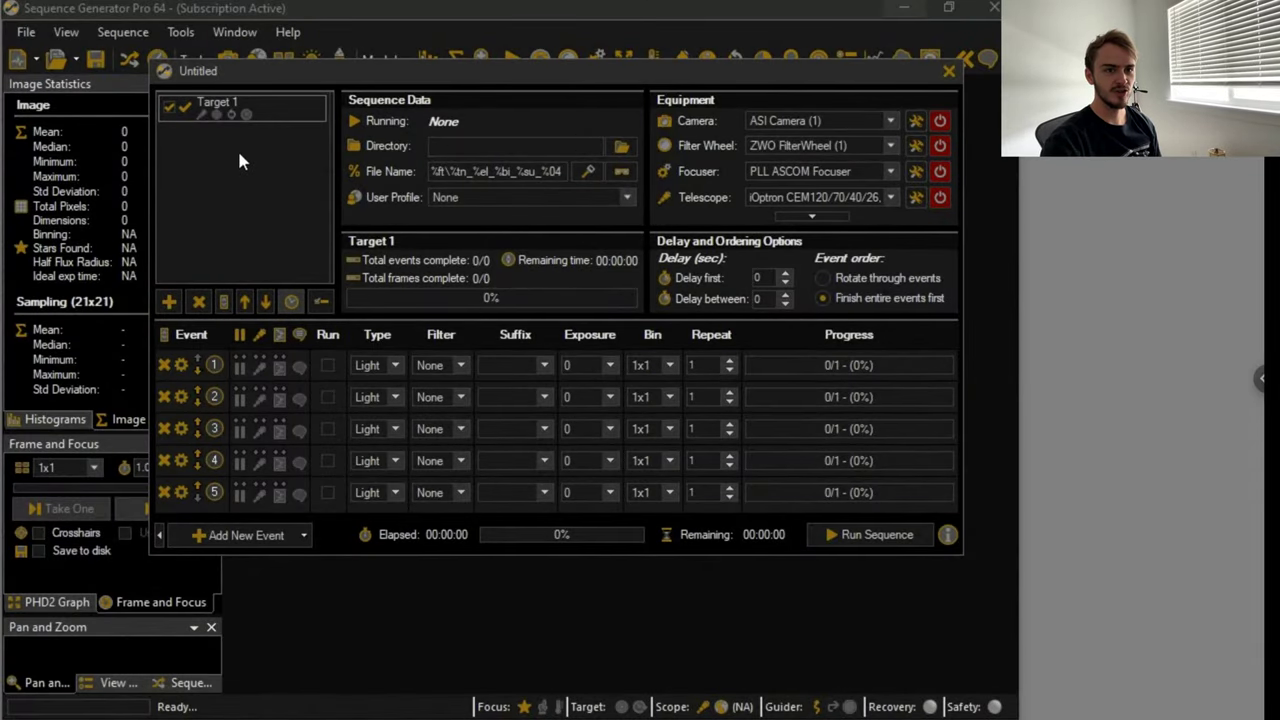
- Connect the PLL ASCOM Focuser and check the Histograms and Image Statistics panels
left_click(940, 173)
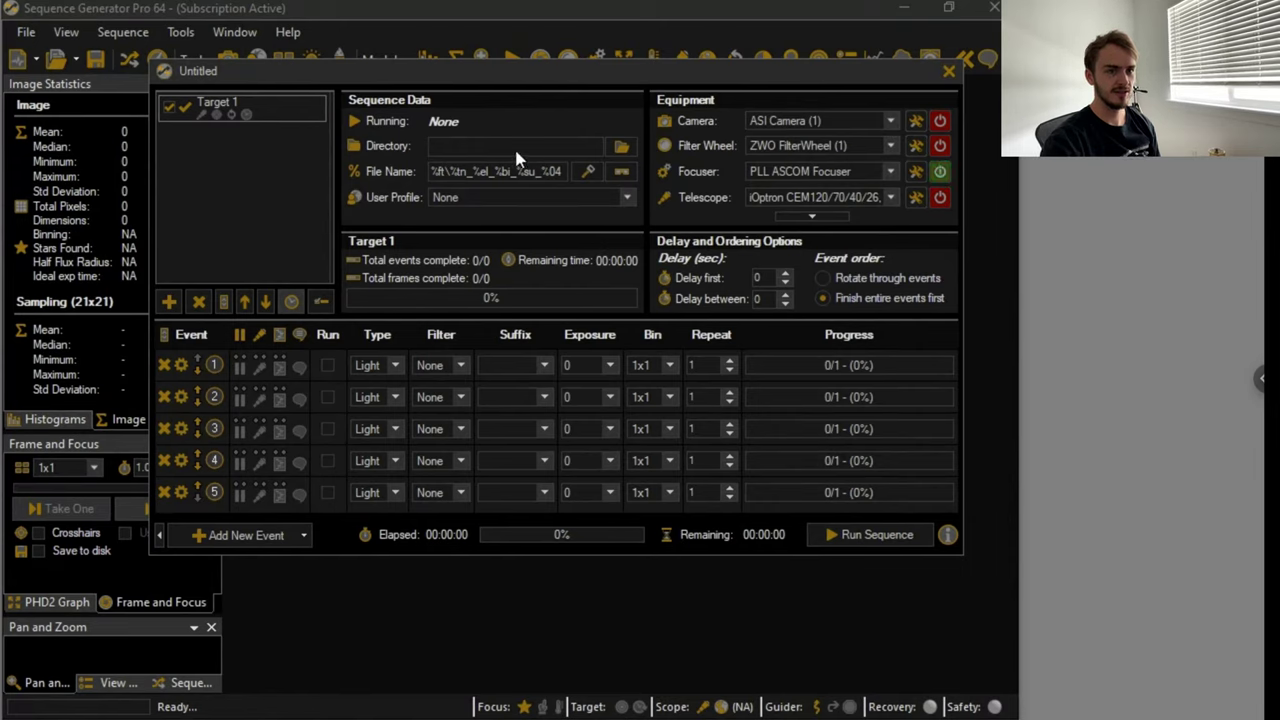
left_click(55, 420)
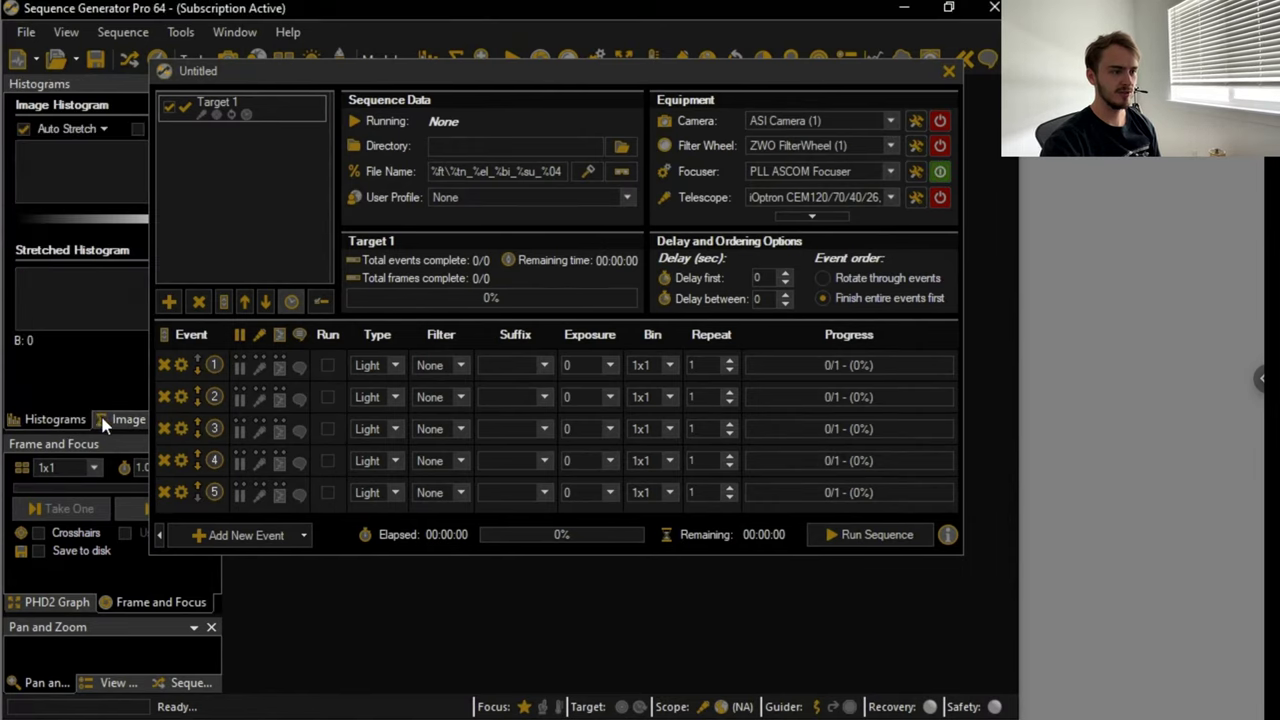
left_click(104, 423)
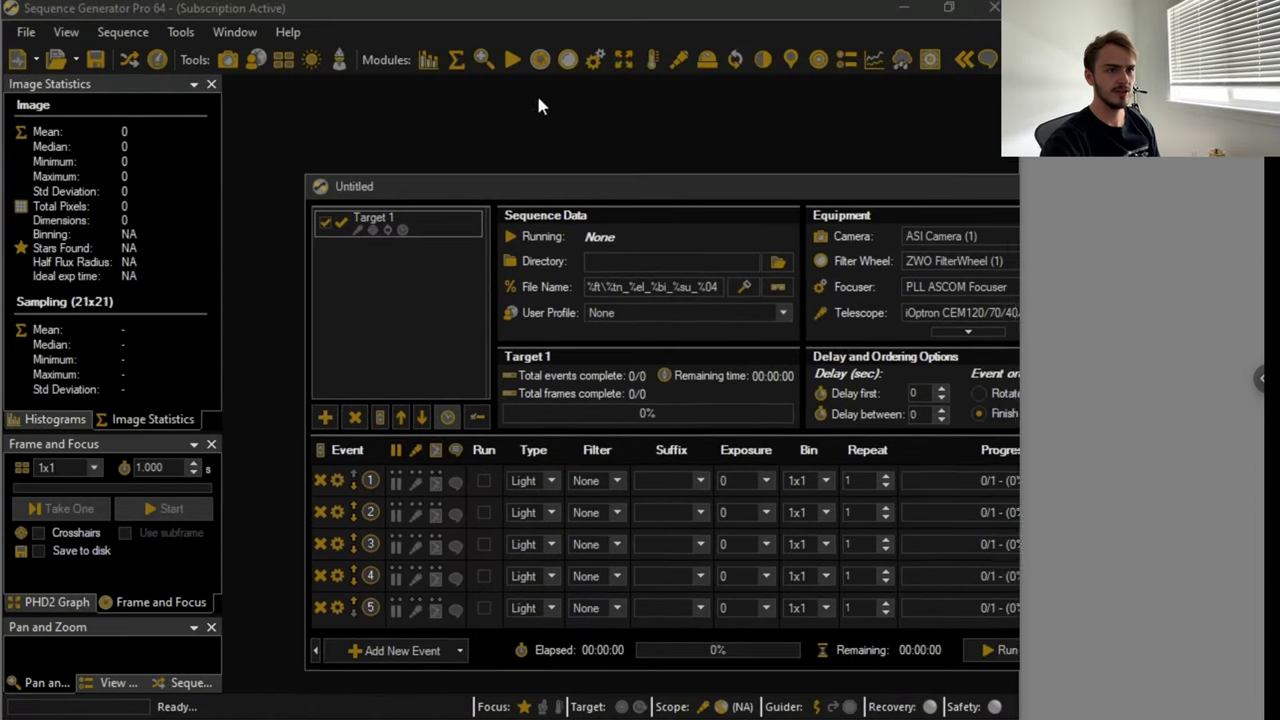
- Set the coarse manual focus step to 5000 in Focus Control and close it
left_click(596, 60)
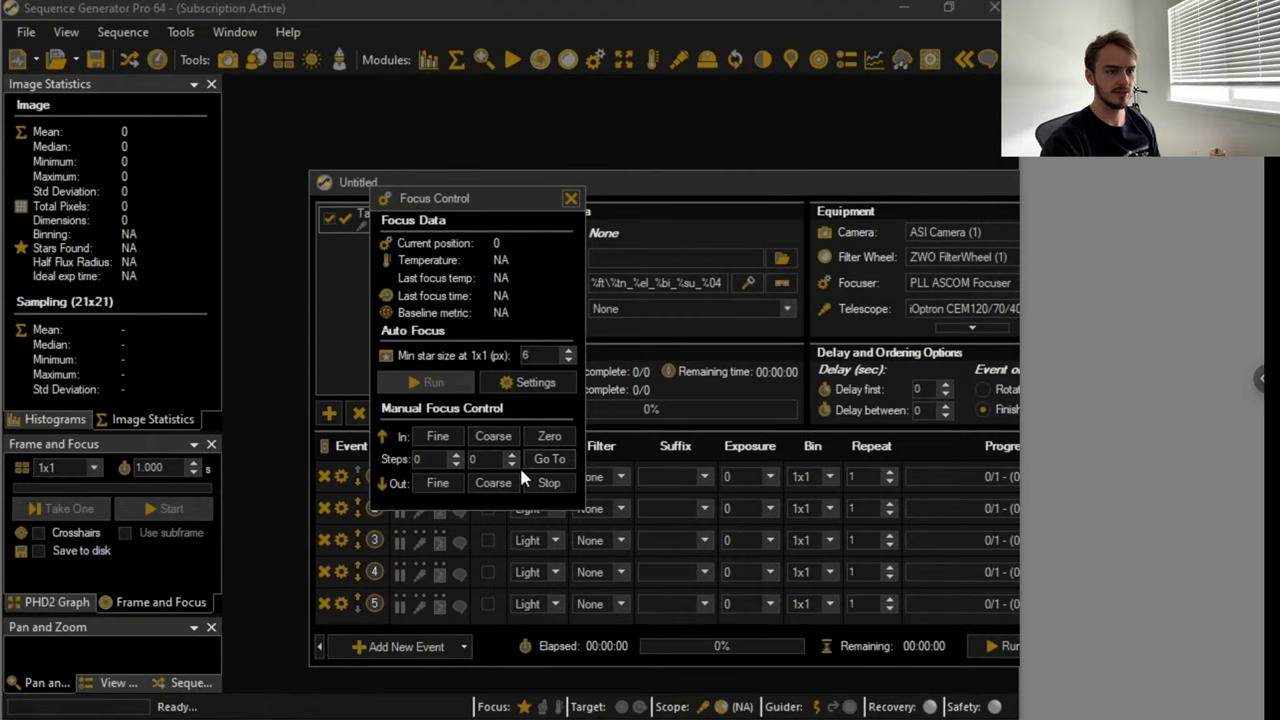
double_click(489, 466)
type("5000")
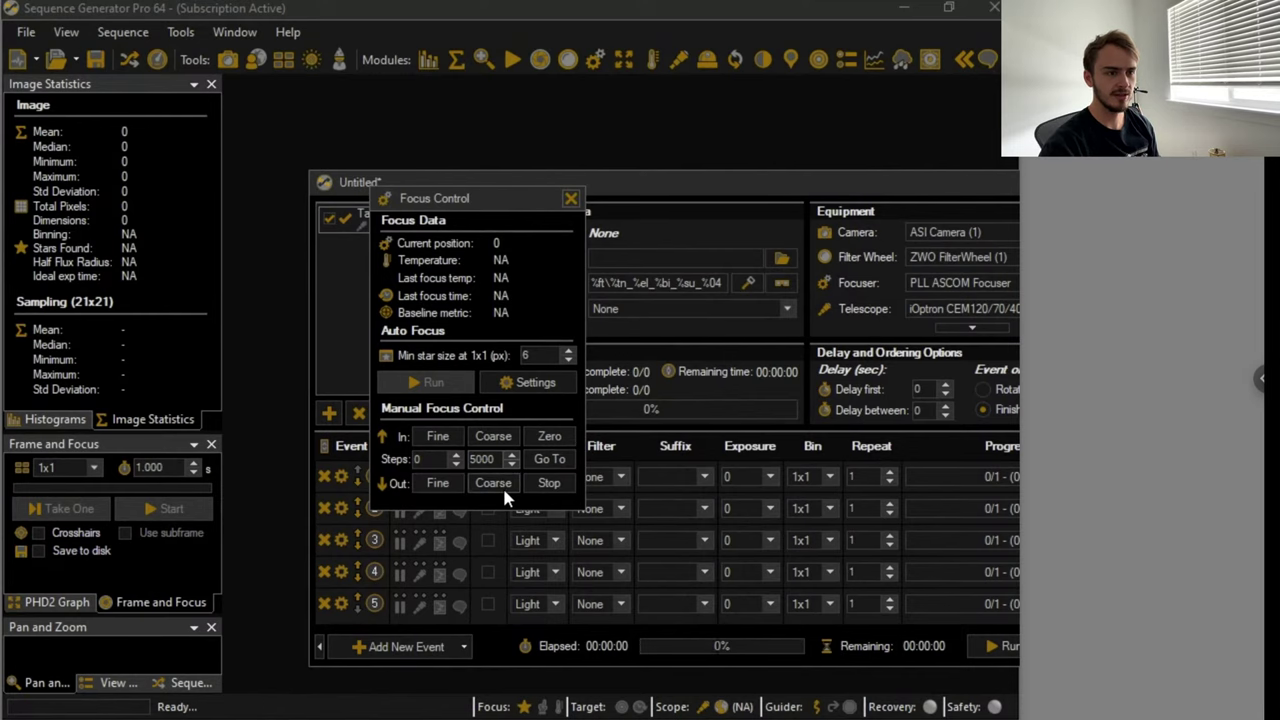
left_click(570, 199)
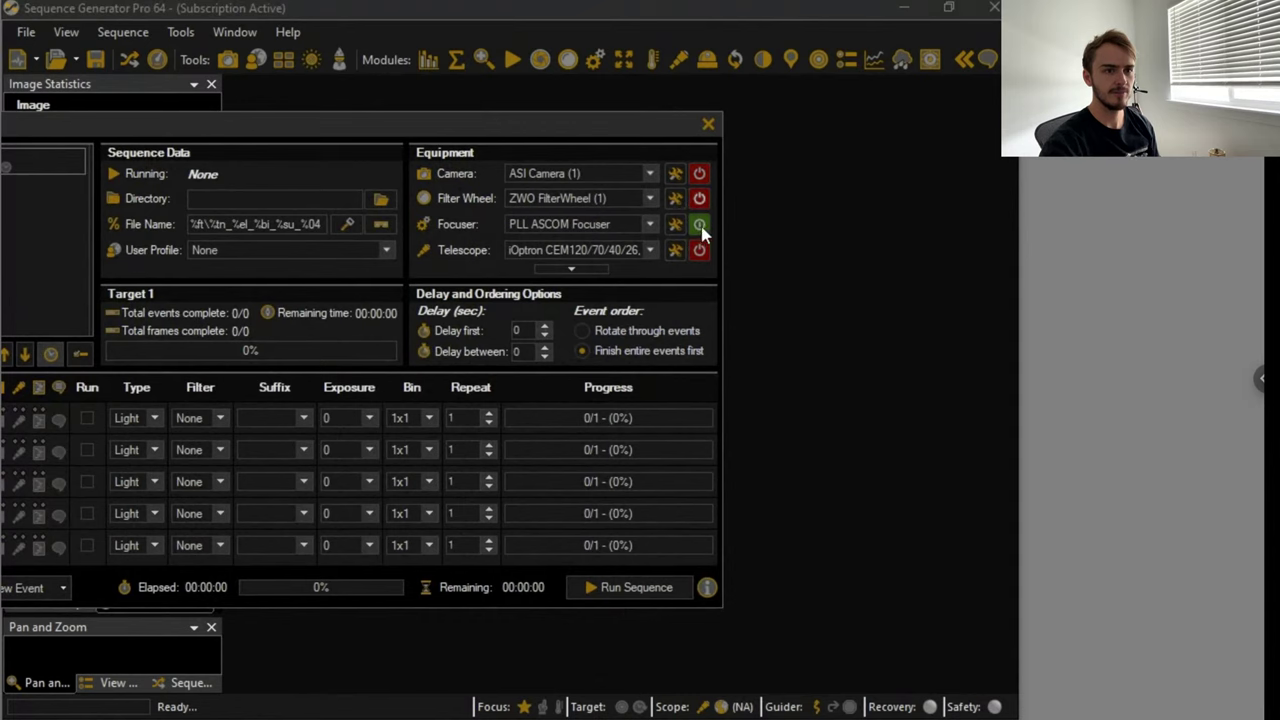
- Disconnect the PLL ASCOM Focuser, review its serial port settings, and reconnect it
left_click(699, 224)
left_click(679, 229)
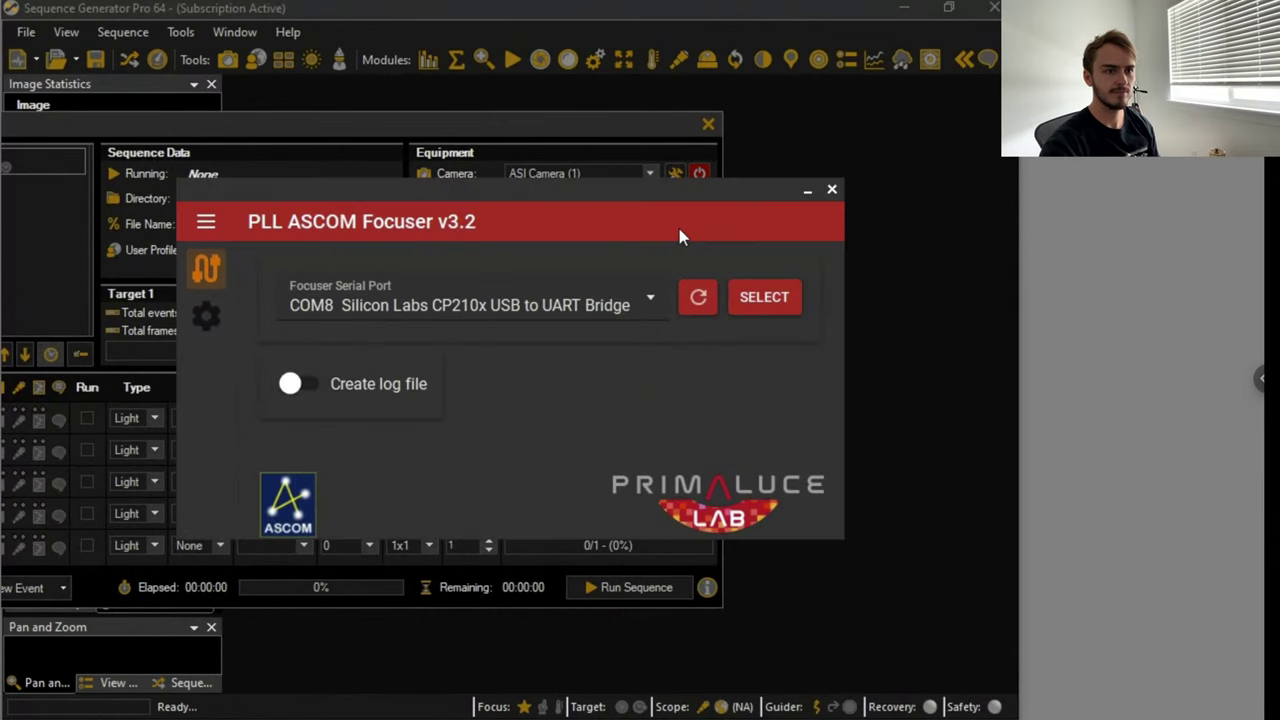
left_click(832, 191)
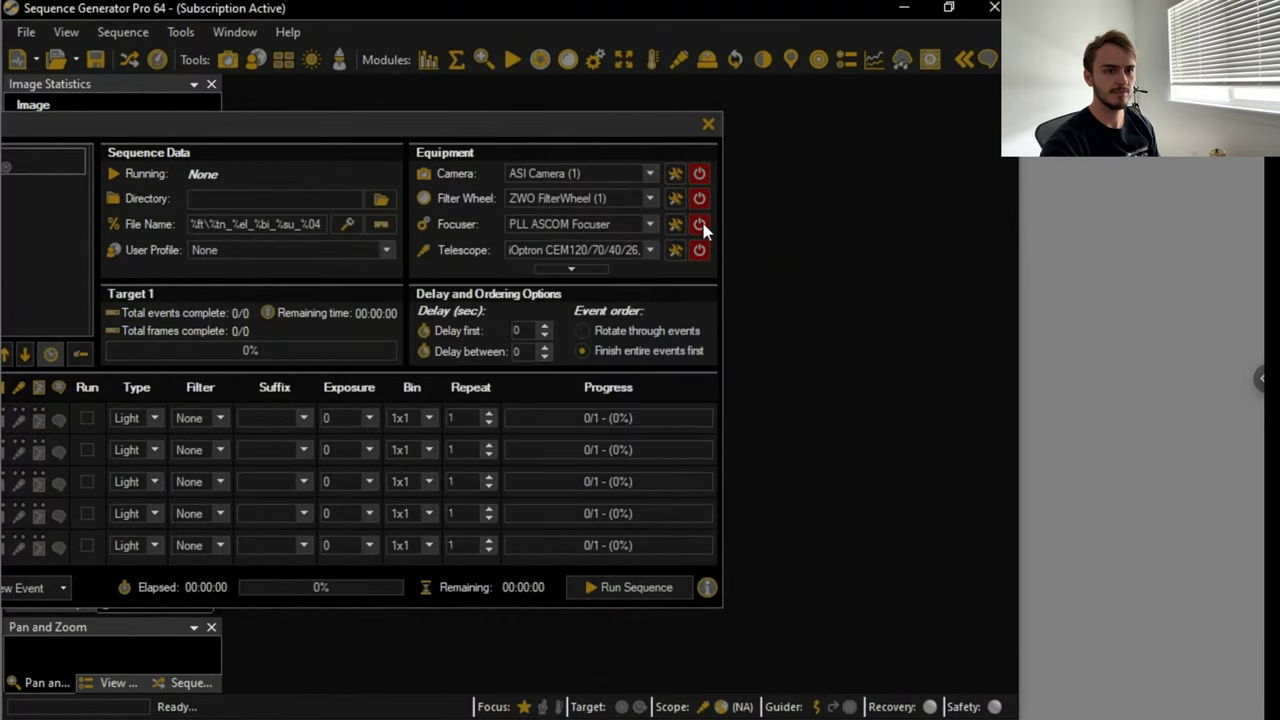
left_click(699, 224)
left_click_drag(374, 131, 737, 160)
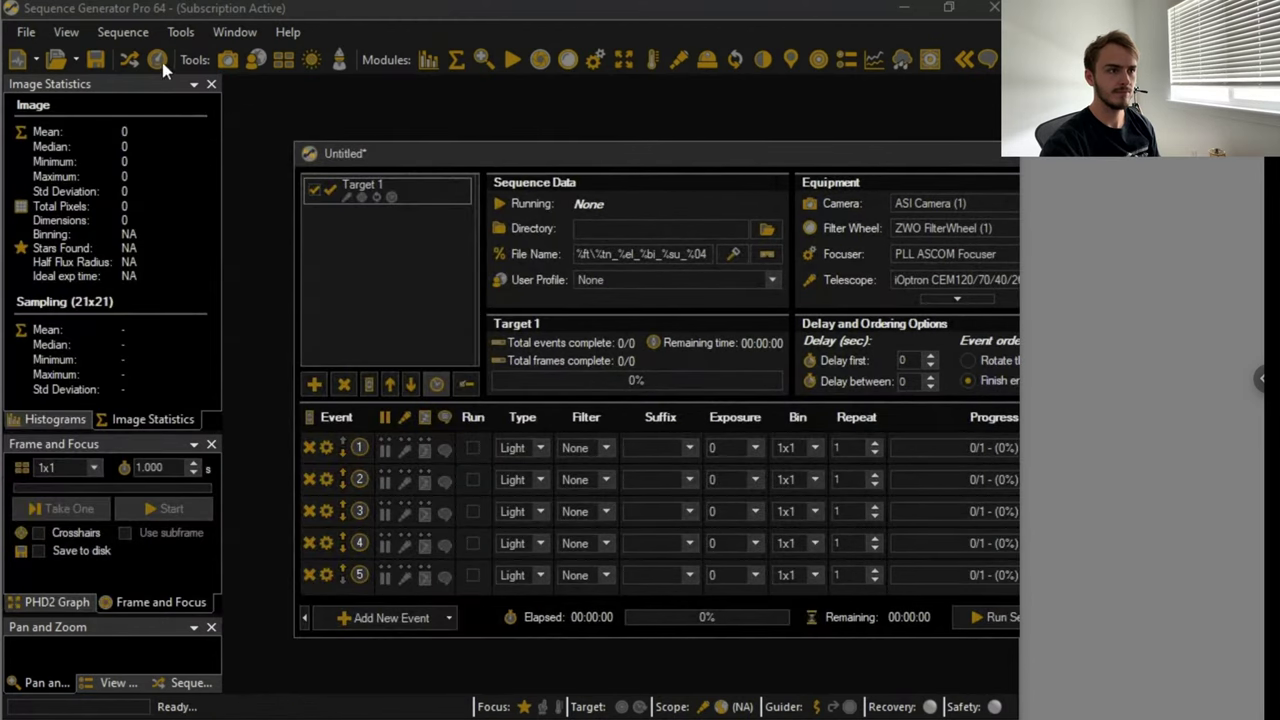
- Recheck the focuser's data in Focus Control and disconnect the PLL ASCOM Focuser
left_click(568, 59)
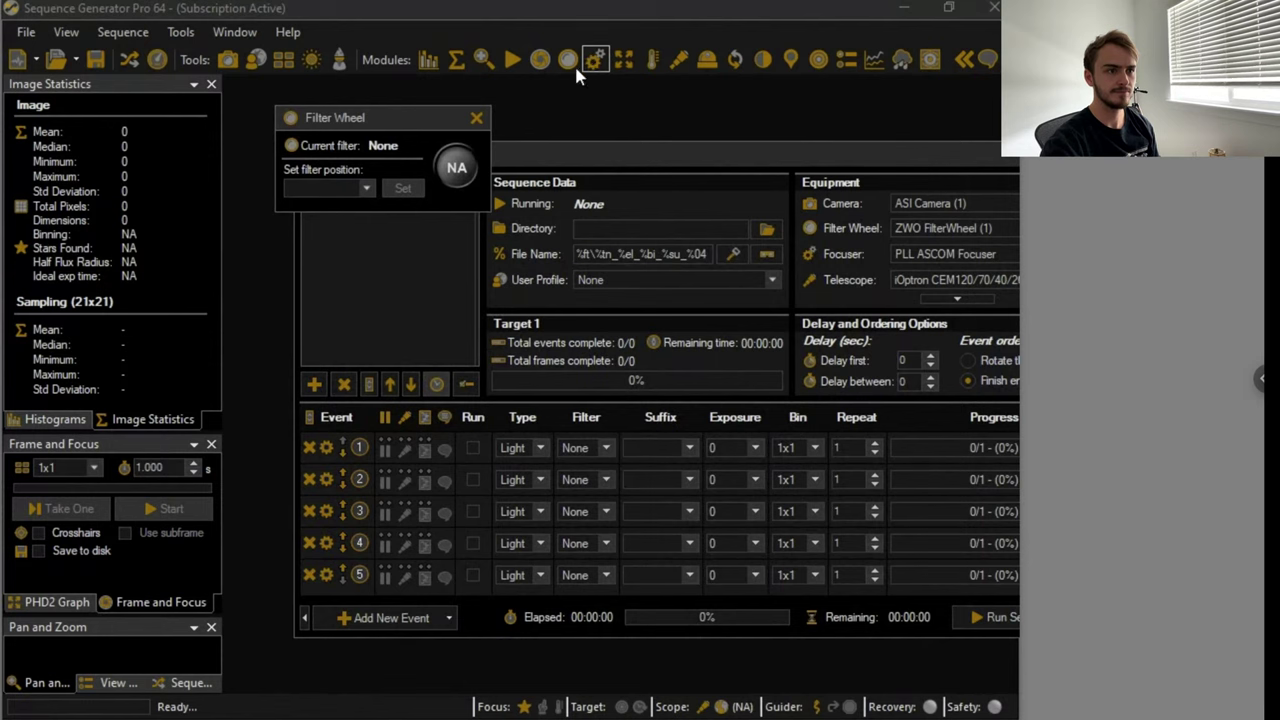
left_click(594, 59)
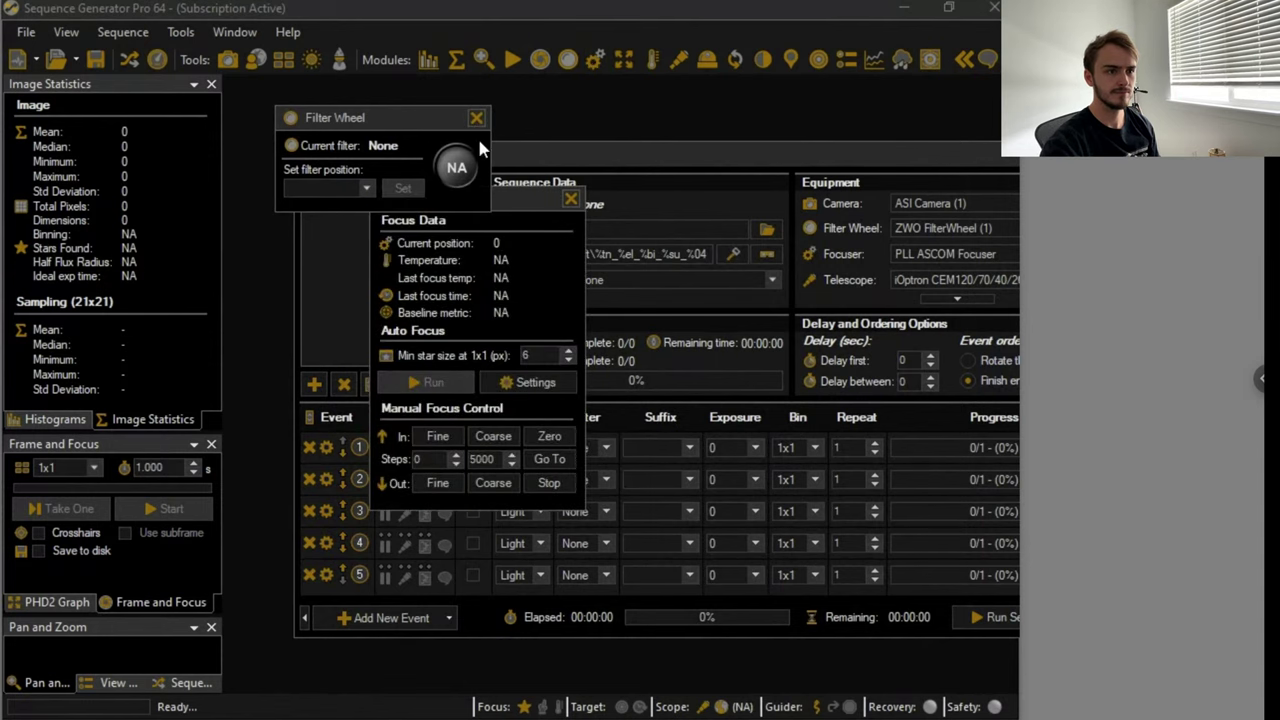
left_click(476, 117)
left_click_drag(700, 150, 480, 139)
left_click(764, 221)
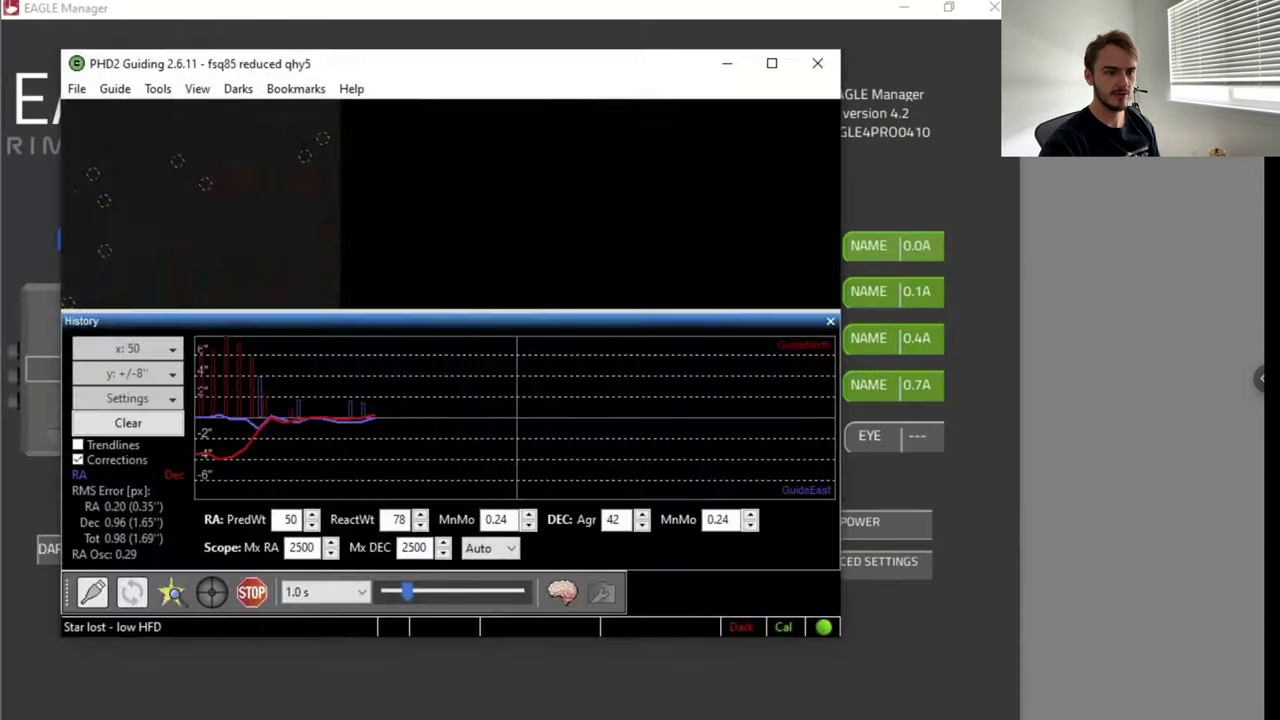
- Stop guiding in PHD2, disconnect all of its equipment, and switch to EAGLE Manager
left_click(172, 592)
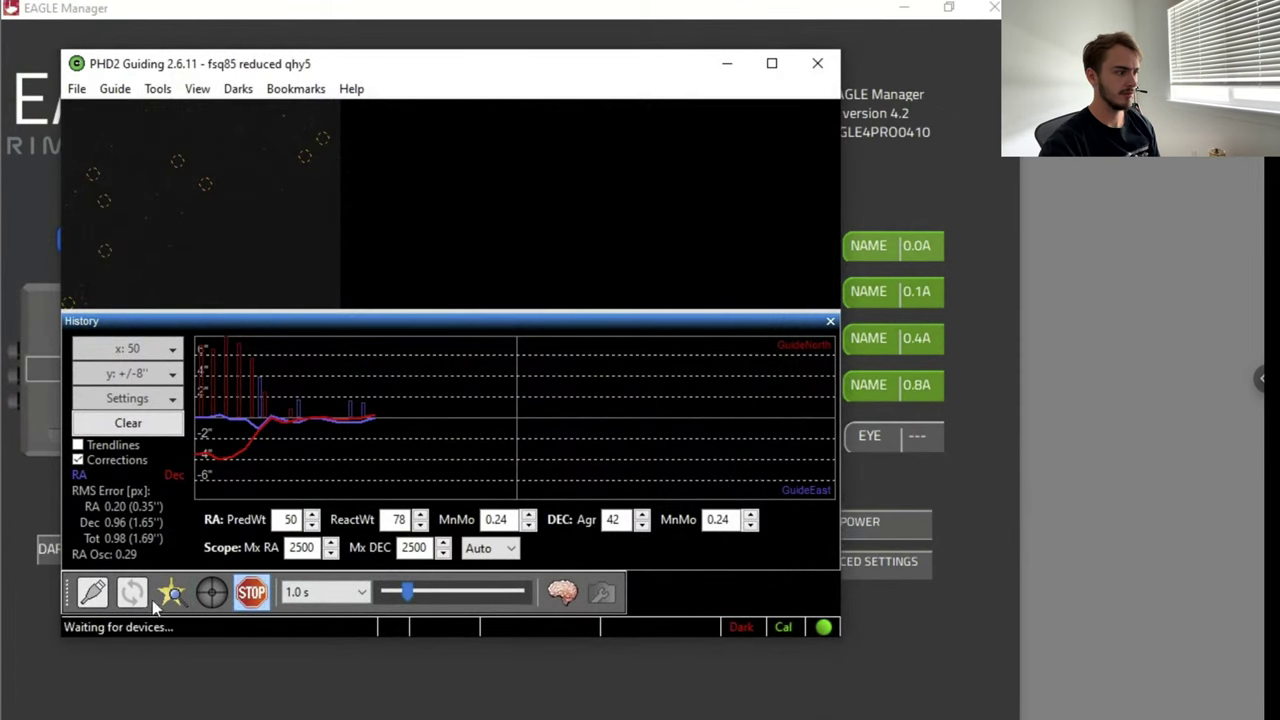
left_click(92, 594)
left_click(440, 484)
left_click(816, 638)
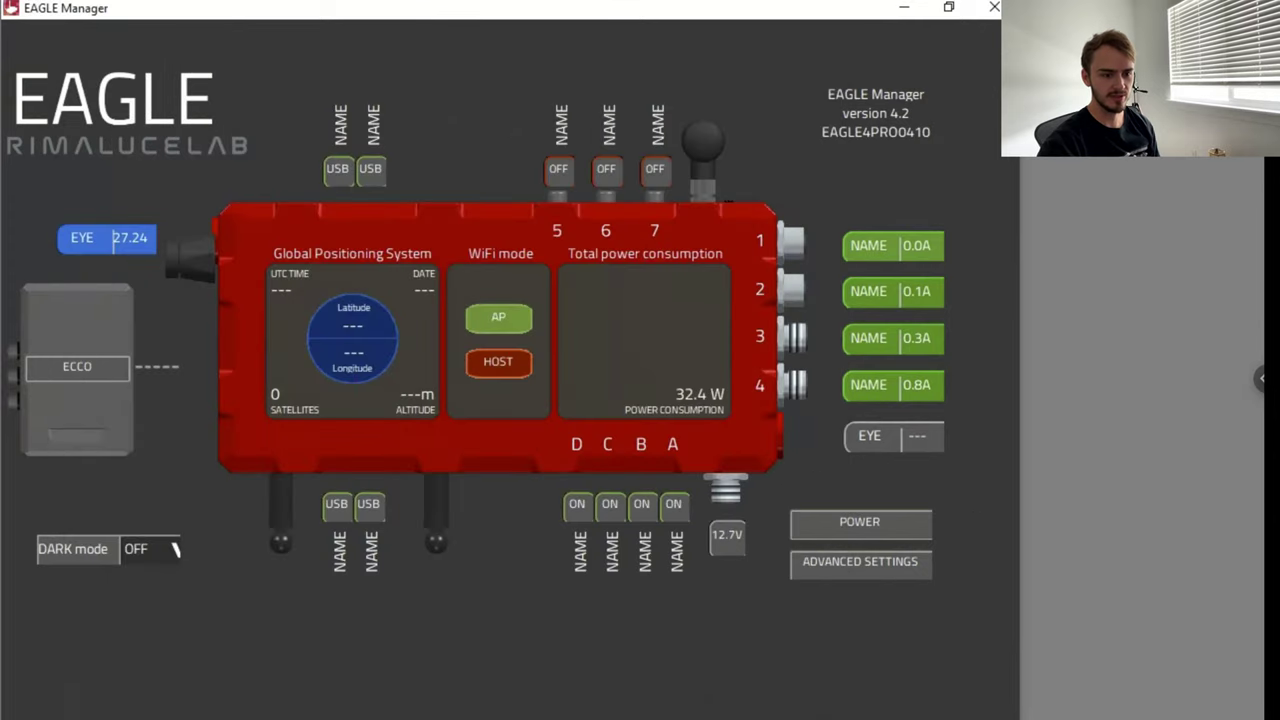
- Power-cycle USB ports A, B, C and D by switching them all off and back on
left_click(576, 503)
left_click(612, 506)
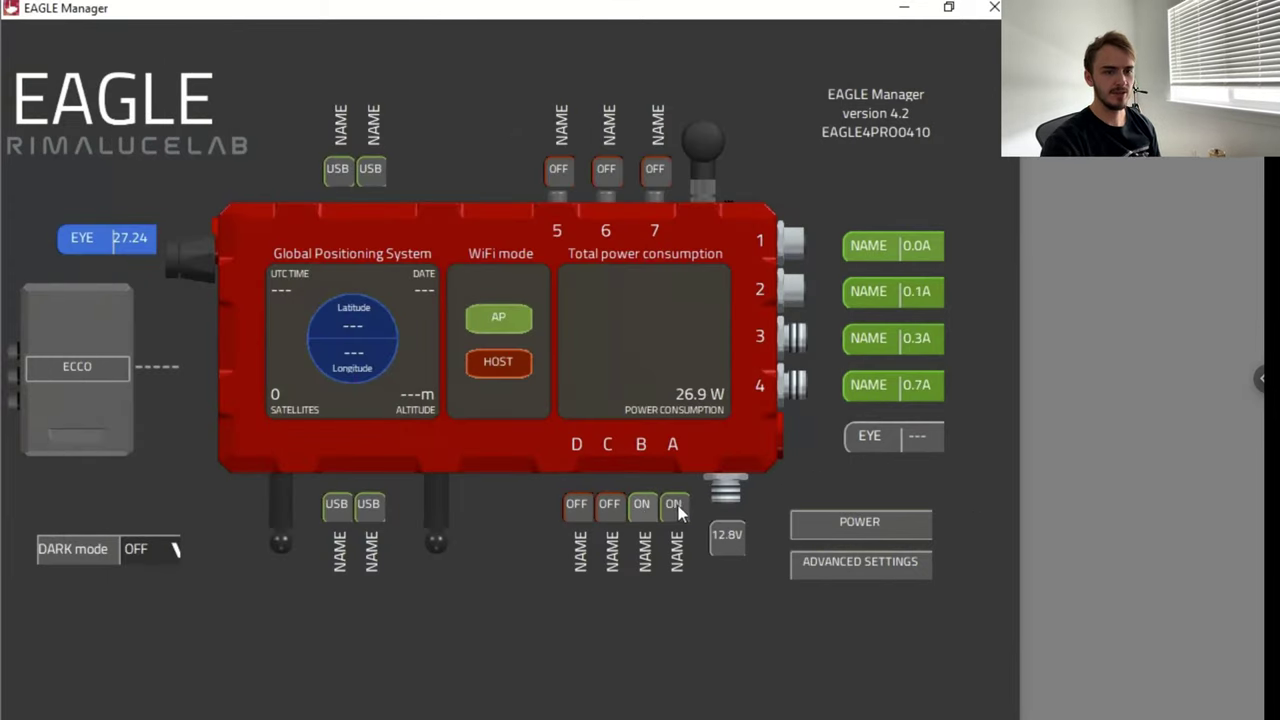
left_click(674, 505)
left_click(641, 505)
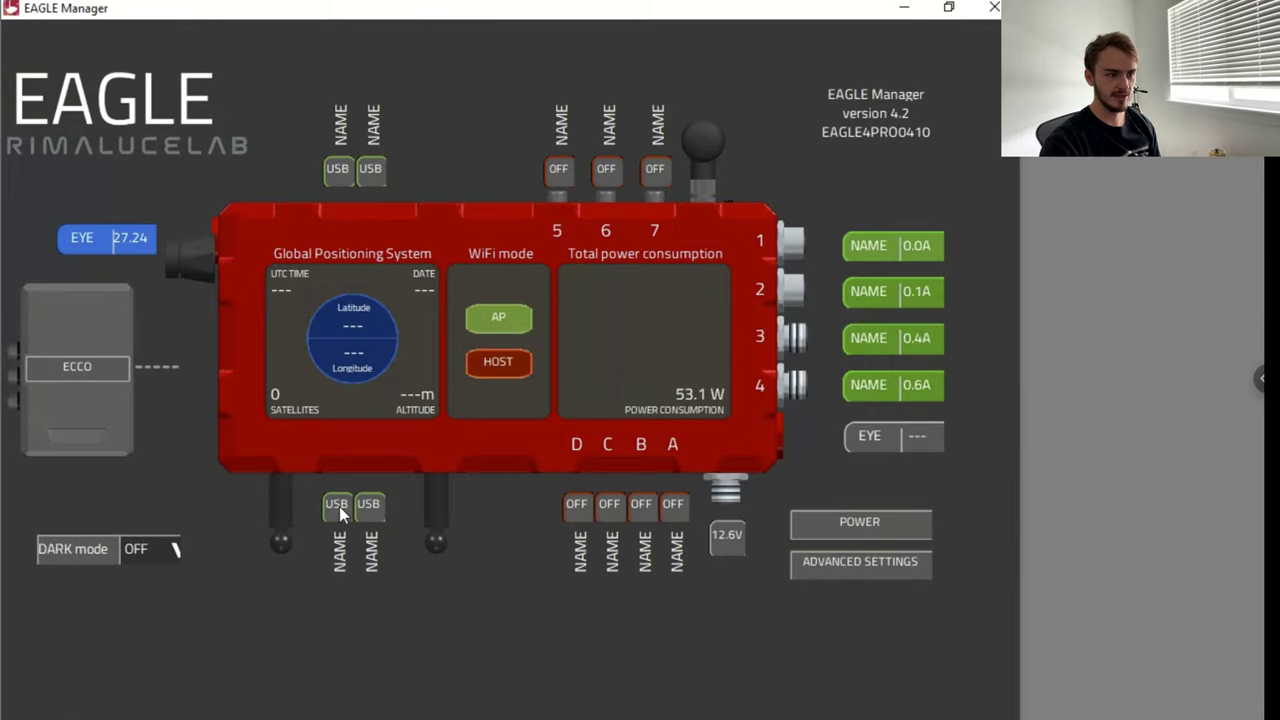
left_click(576, 505)
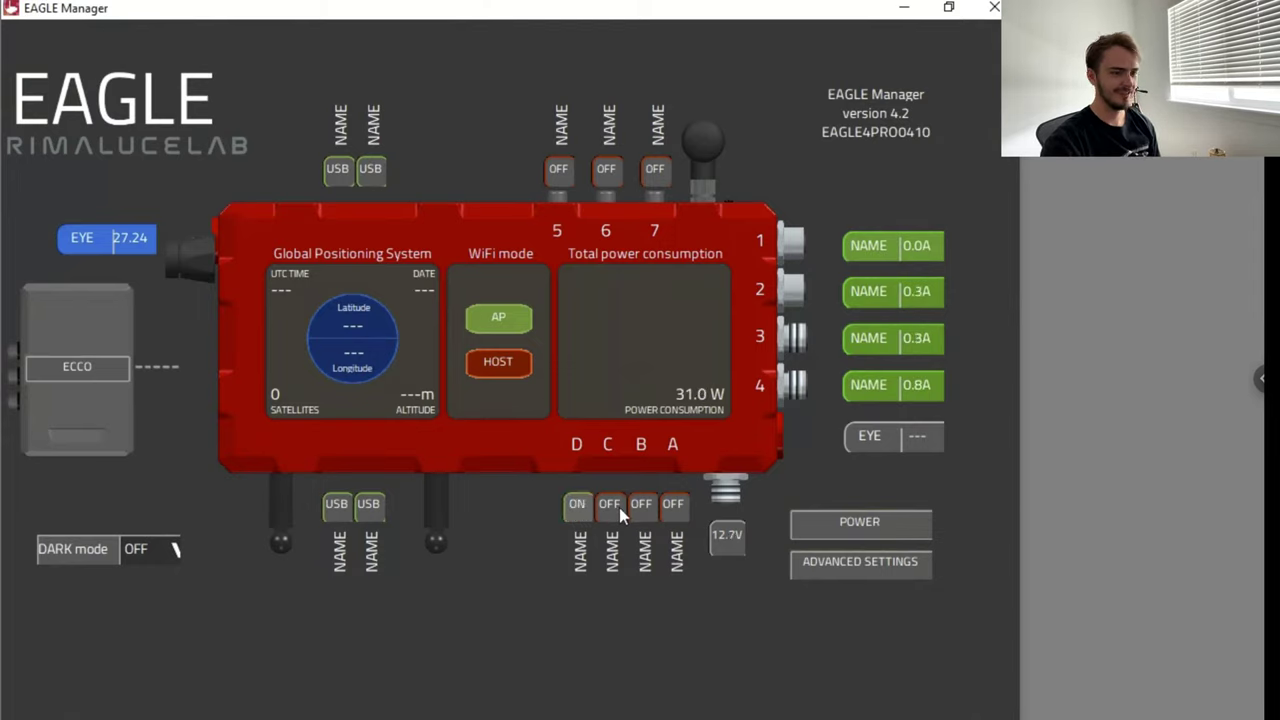
left_click(612, 508)
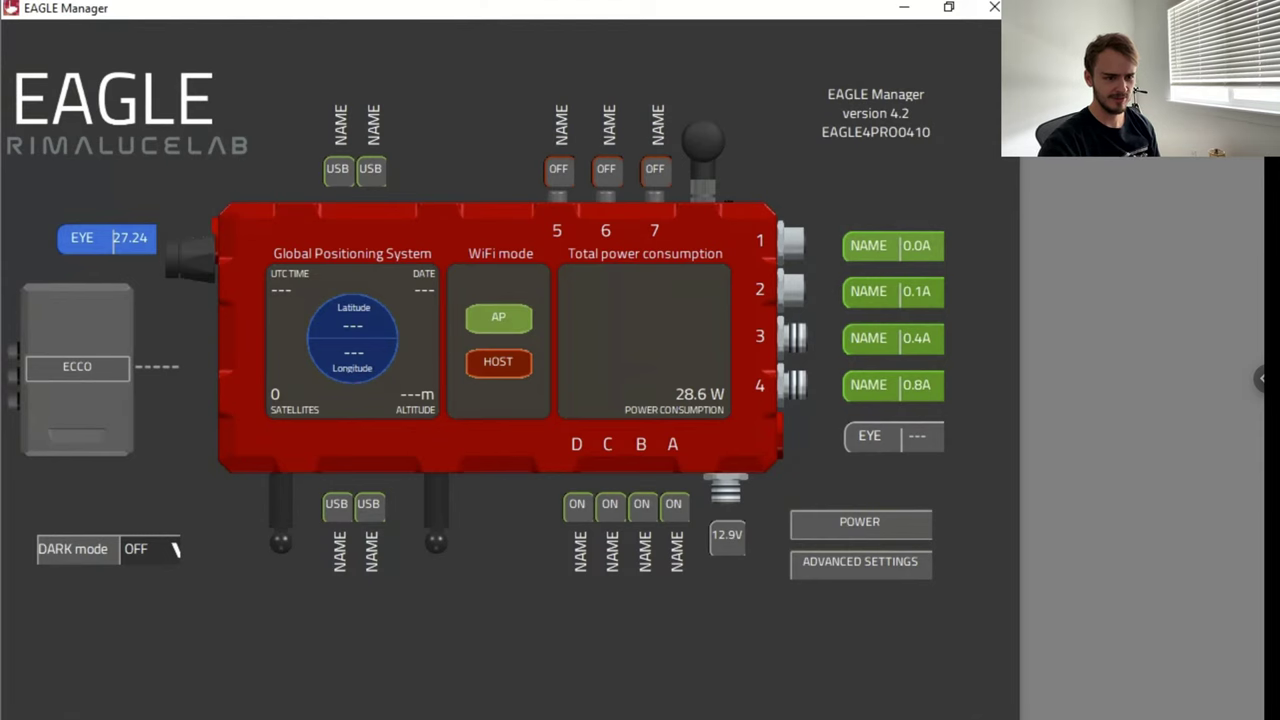
- Return to Sequence Generator Pro and reconnect the PLL ASCOM Focuser
mouse_move(480, 718)
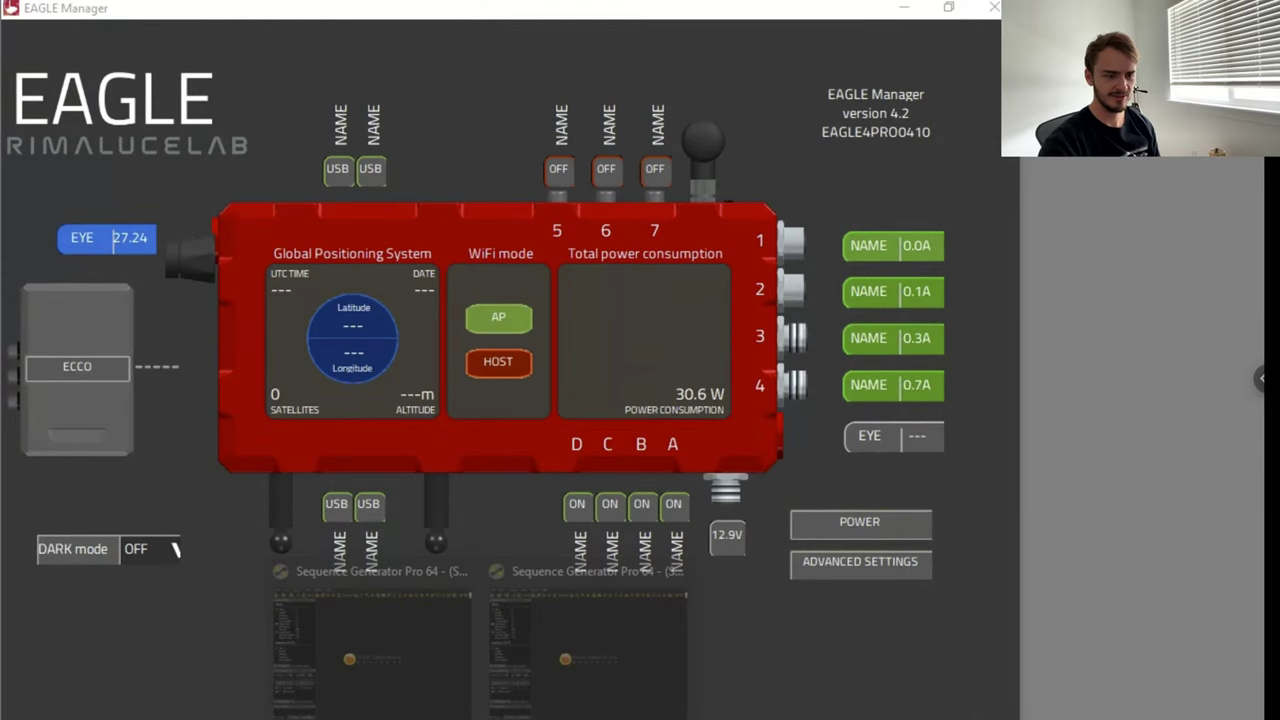
left_click(436, 656)
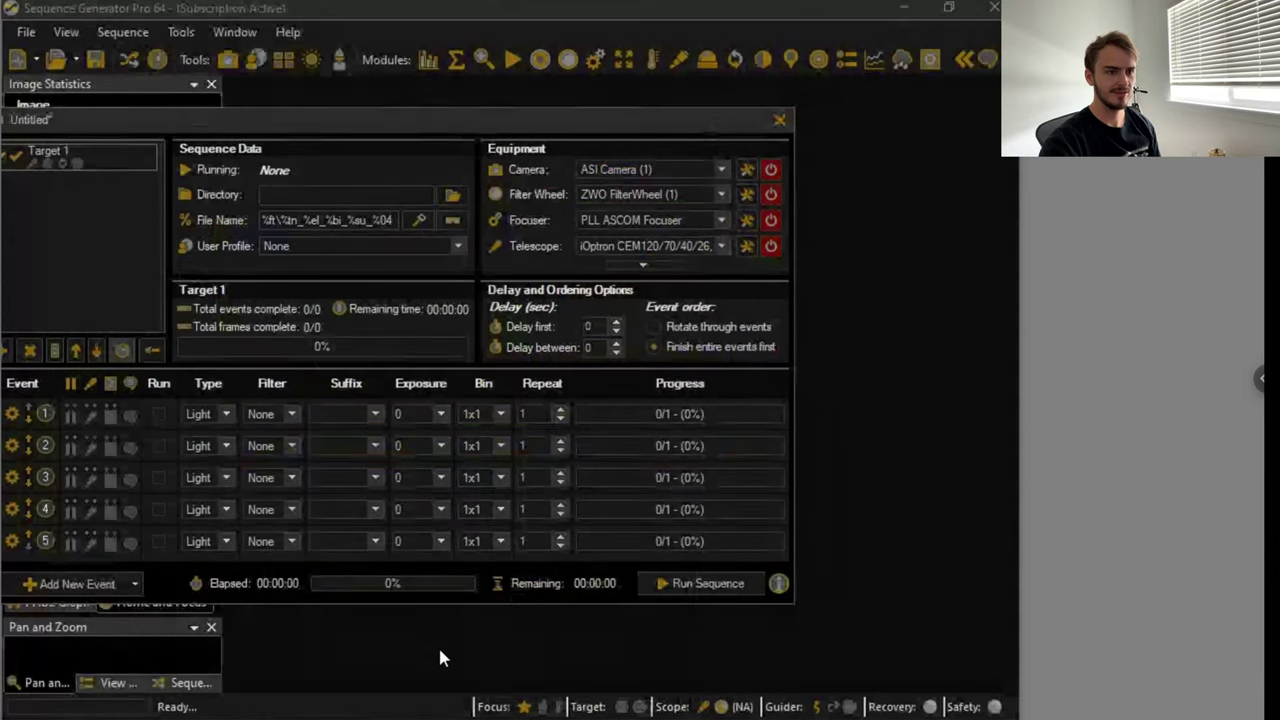
left_click(769, 221)
left_click_drag(418, 116, 783, 137)
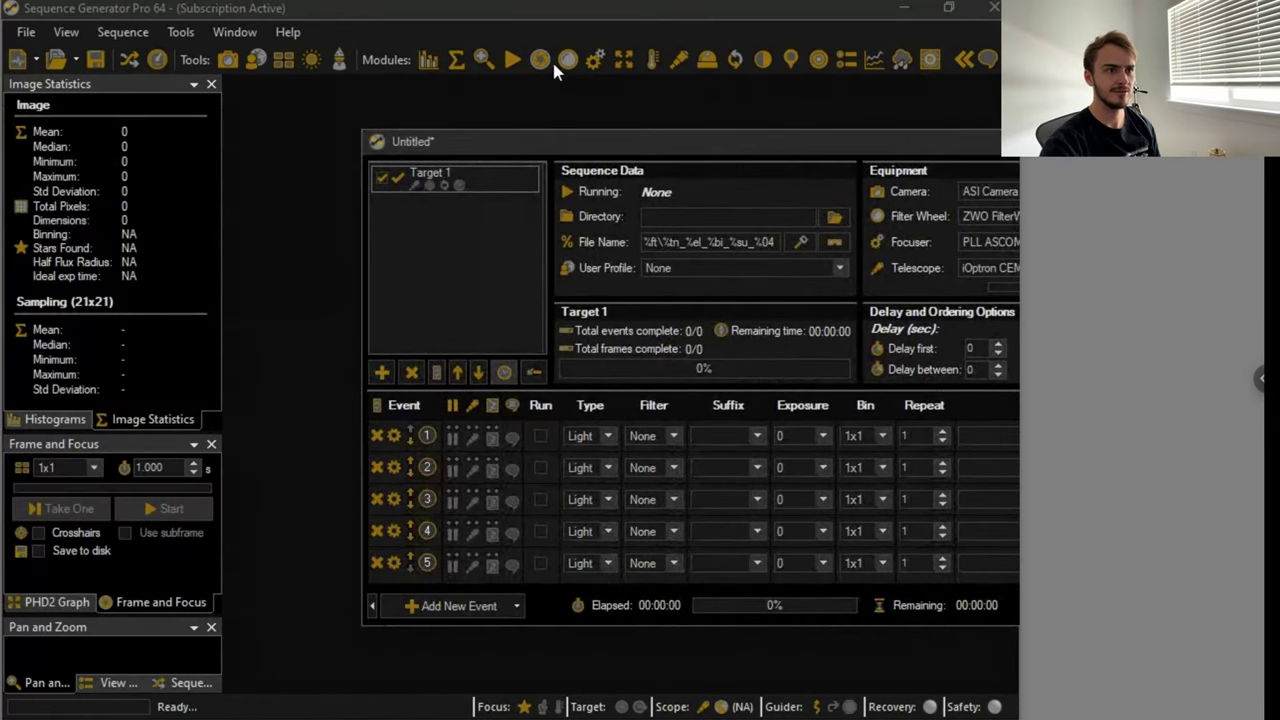
- Send the focuser to position 30000 from Focus Control and try to disconnect it in the equipment list
left_click(597, 61)
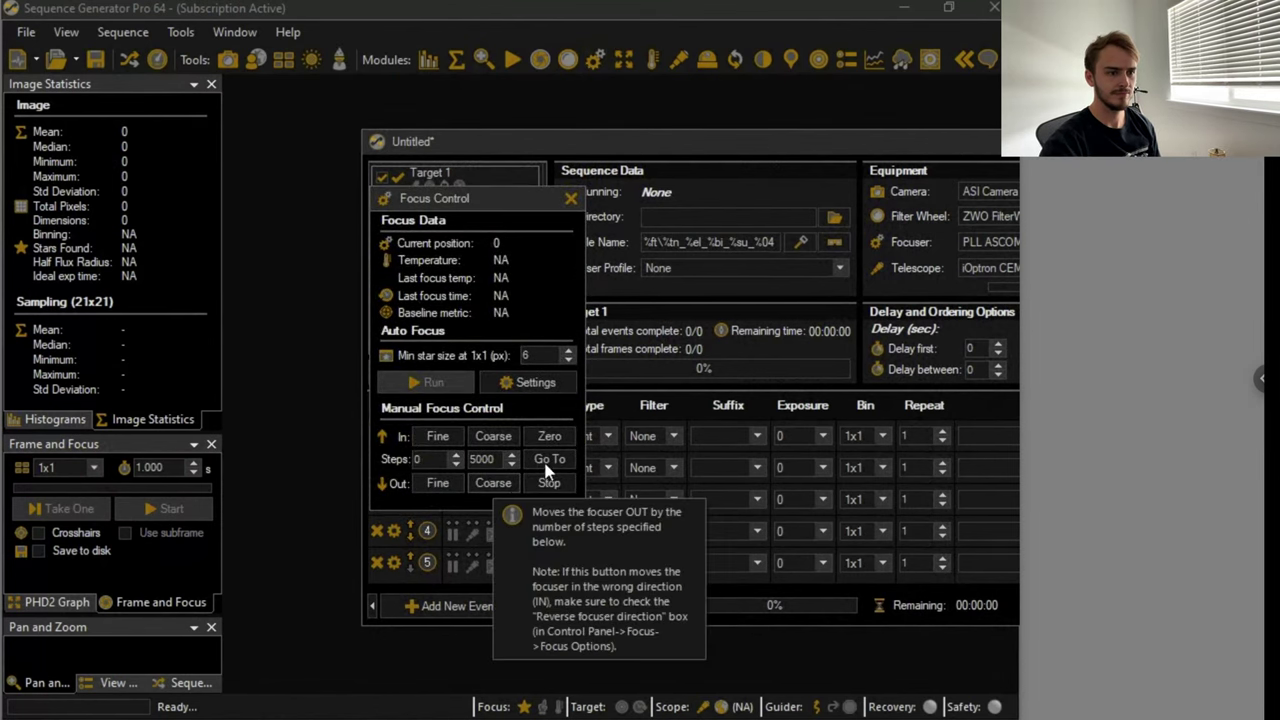
left_click(548, 462)
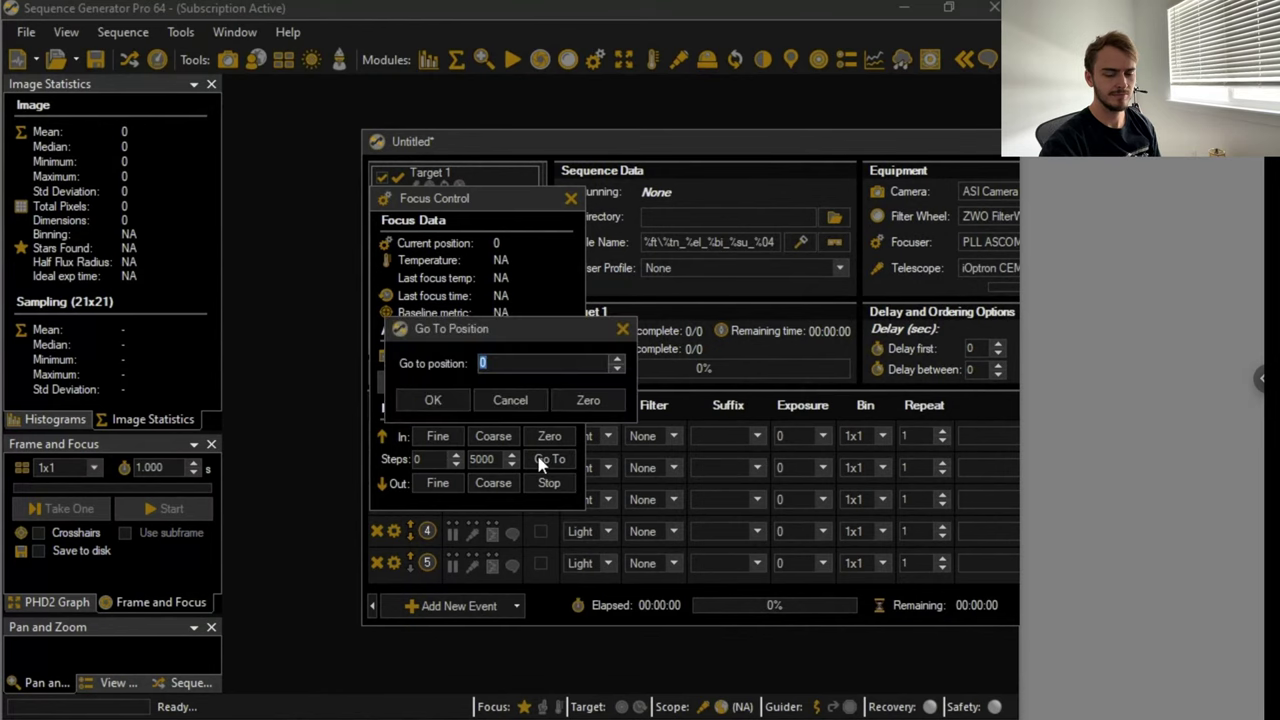
type("5000")
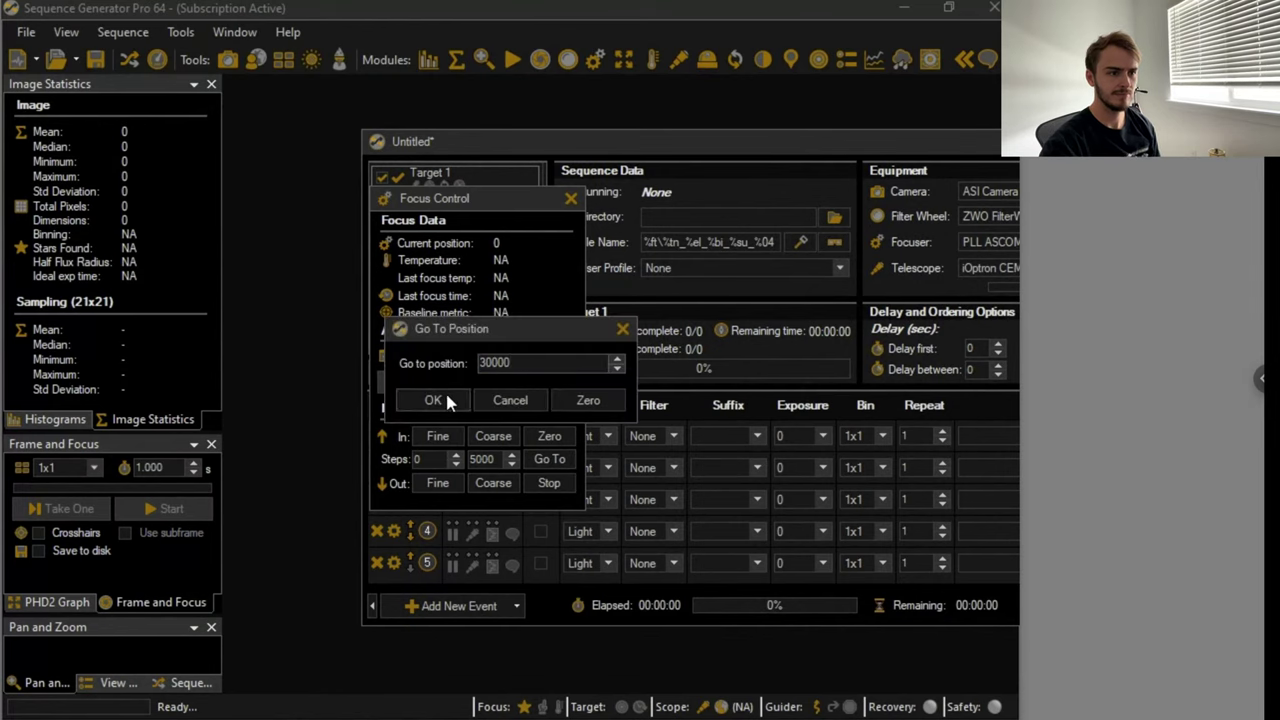
left_click(452, 398)
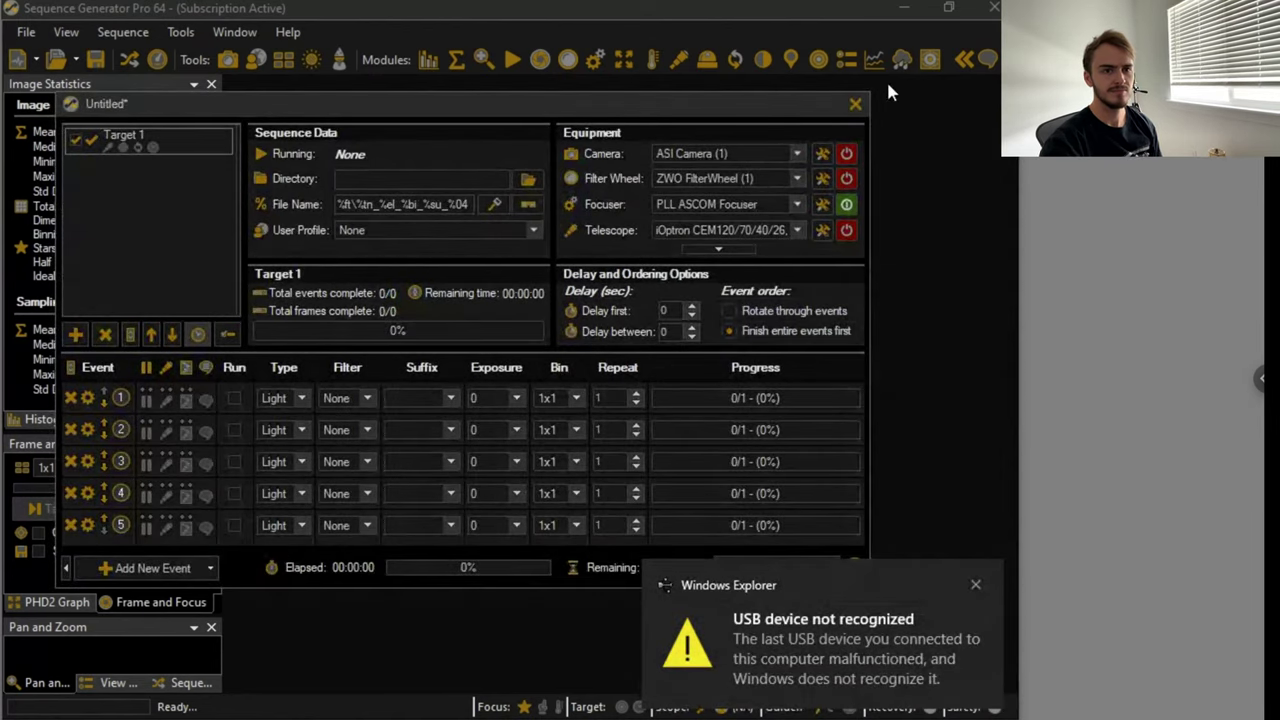
left_click(845, 204)
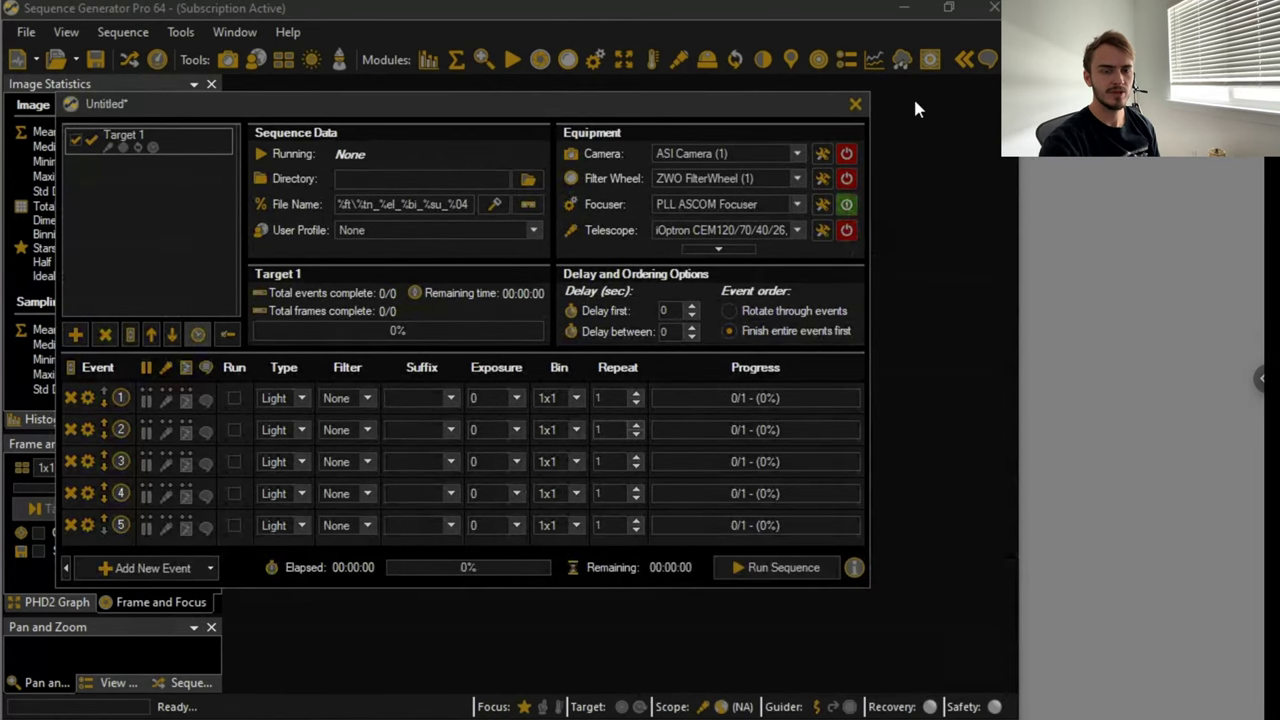
- Minimize Sequence Generator Pro and EAGLE Manager to reach PHD2 and try to connect all equipment of the fsq85 reduced qhy5 profile
left_click(905, 14)
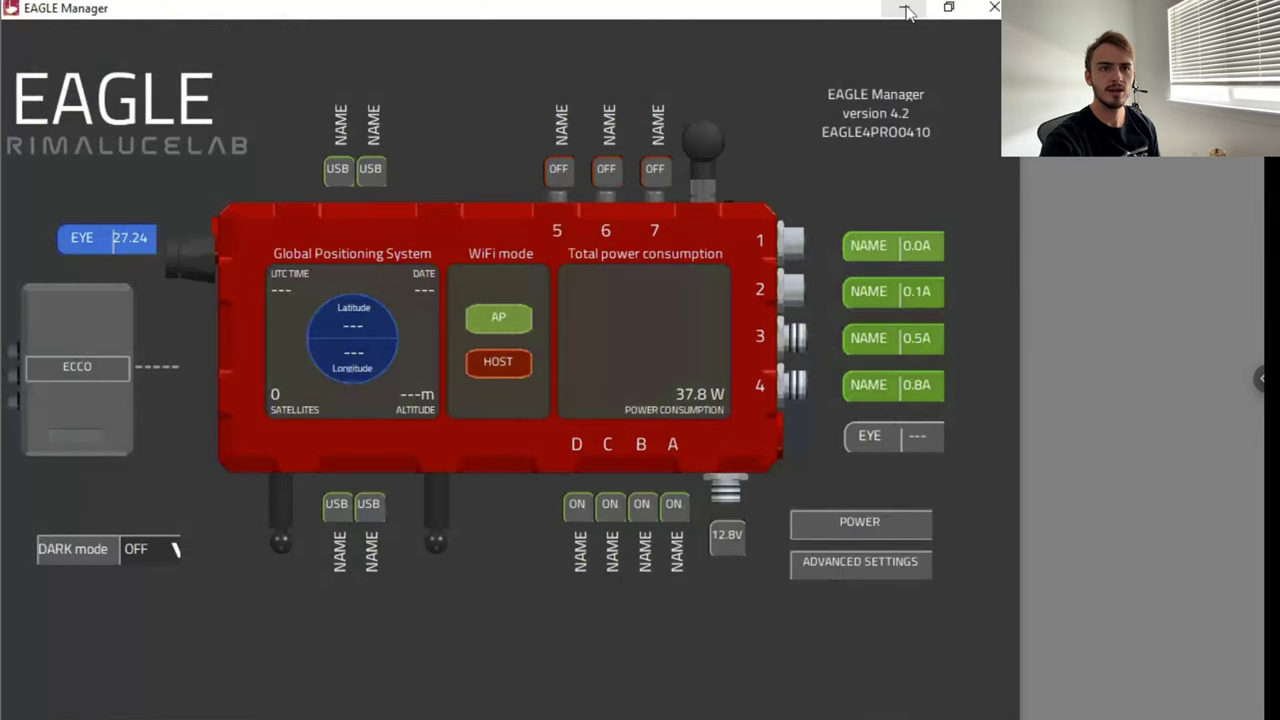
left_click(906, 13)
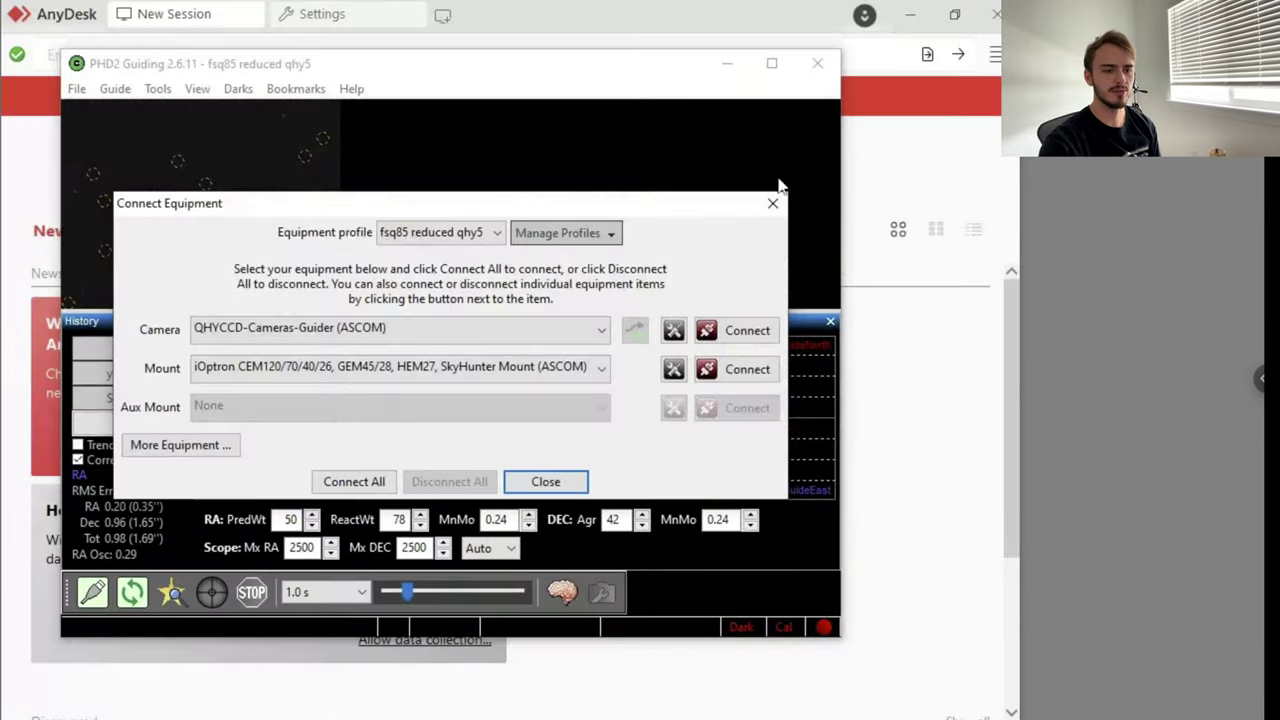
left_click(358, 483)
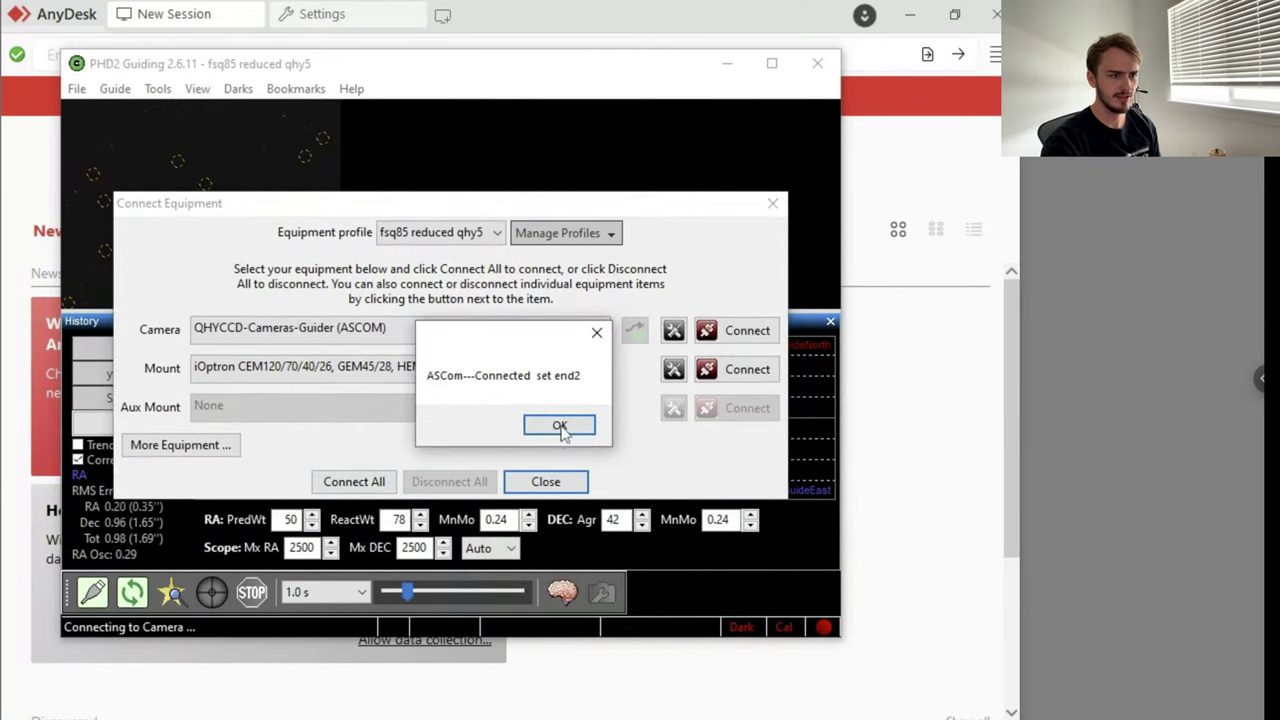
left_click(560, 426)
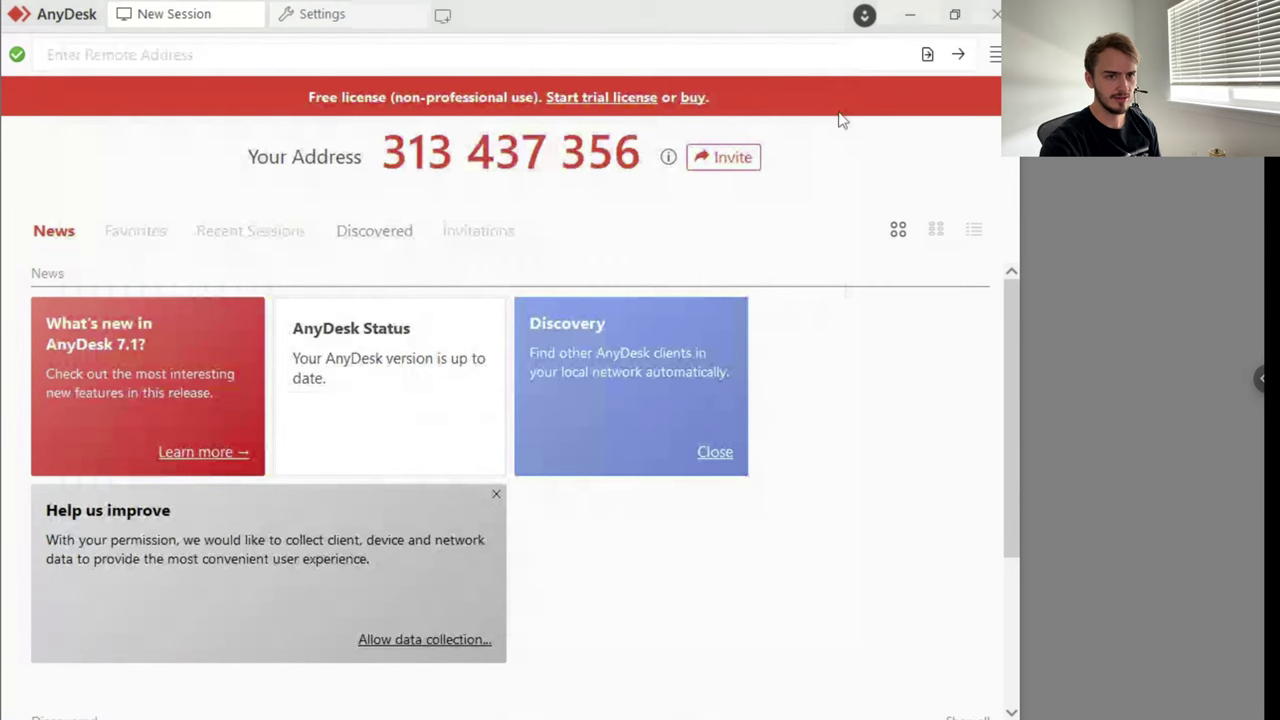
- Minimize AnyDesk, power-cycle USB ports A to D again in EAGLE Manager, and call up the open Sequence Generator Pro windows
left_click(912, 15)
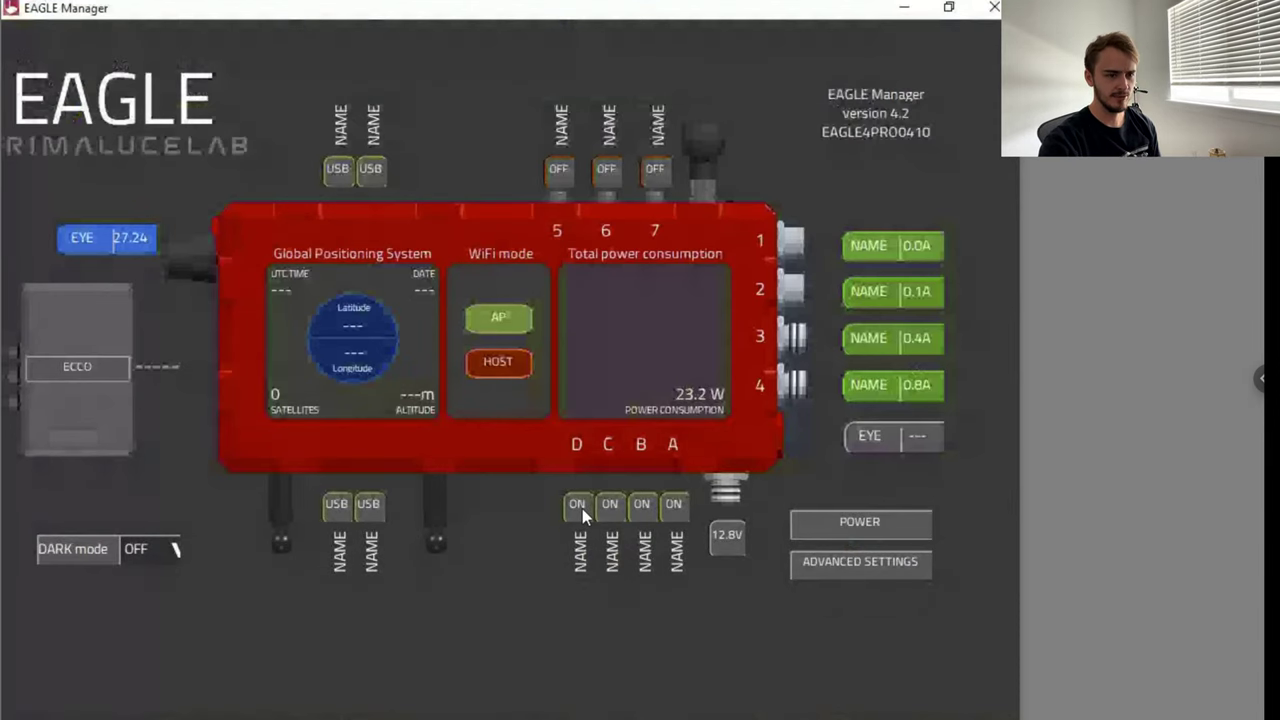
left_click(580, 508)
left_click(603, 511)
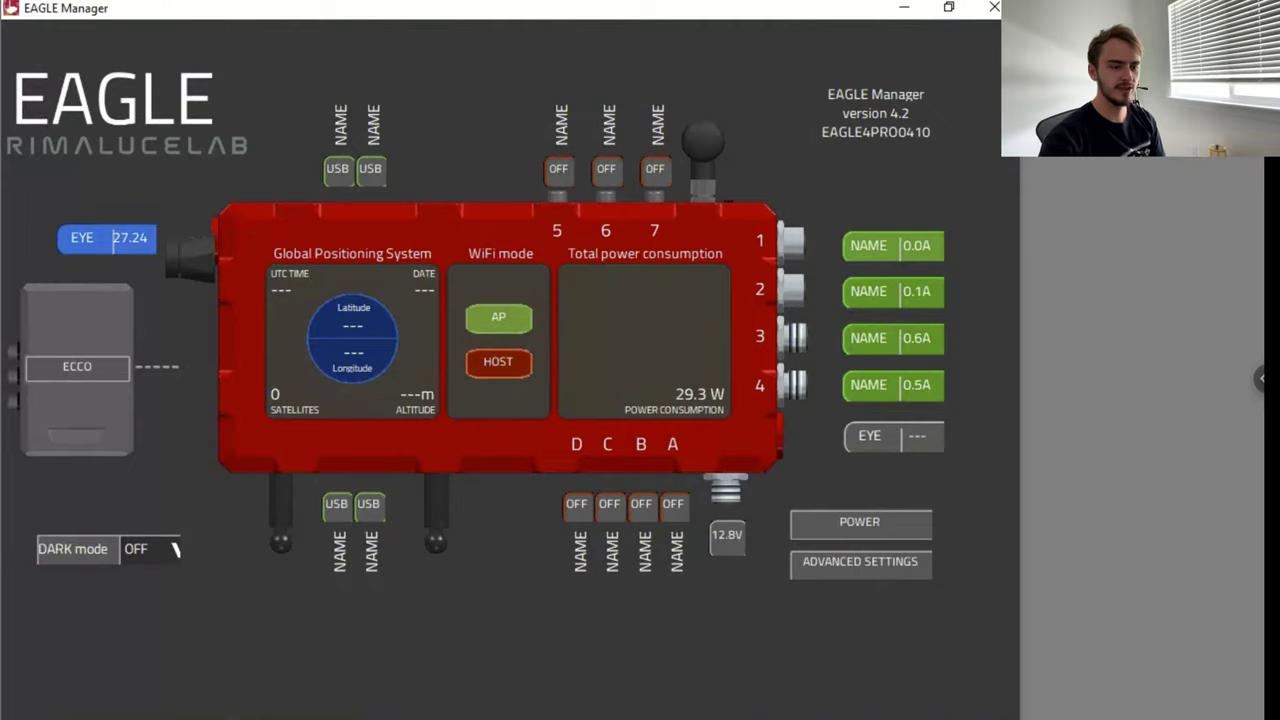
left_click(728, 716)
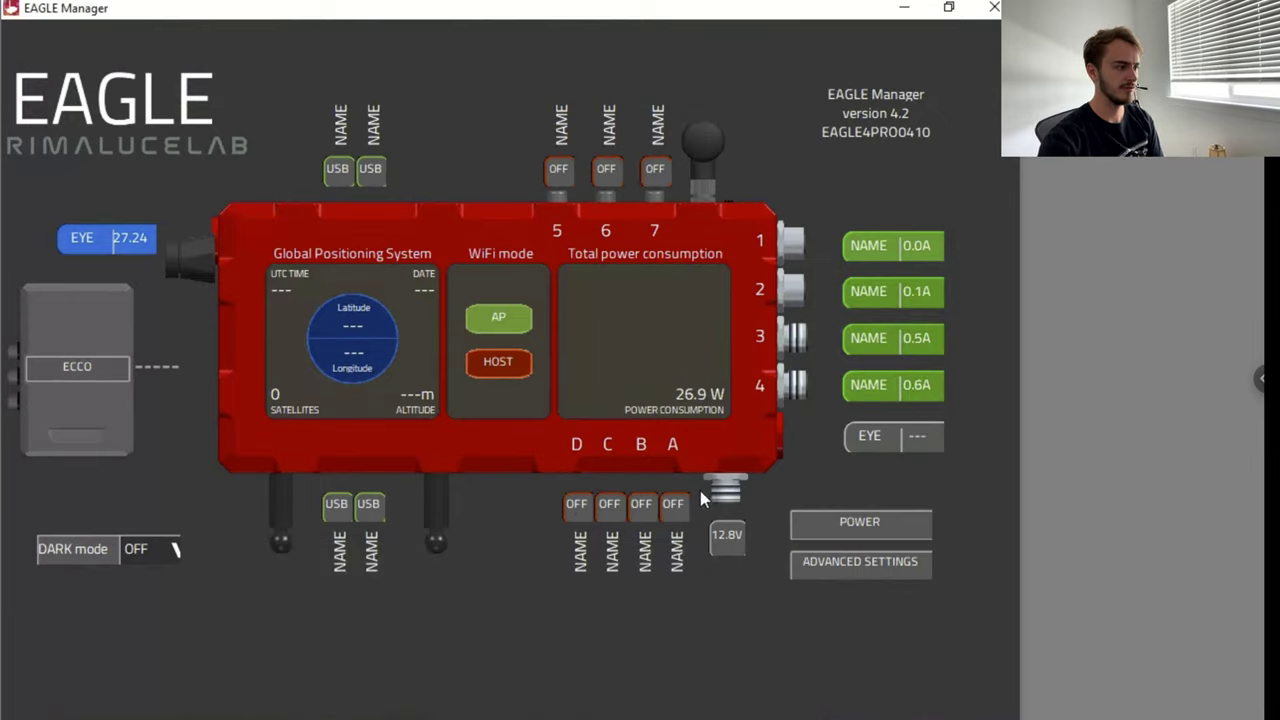
left_click(645, 513)
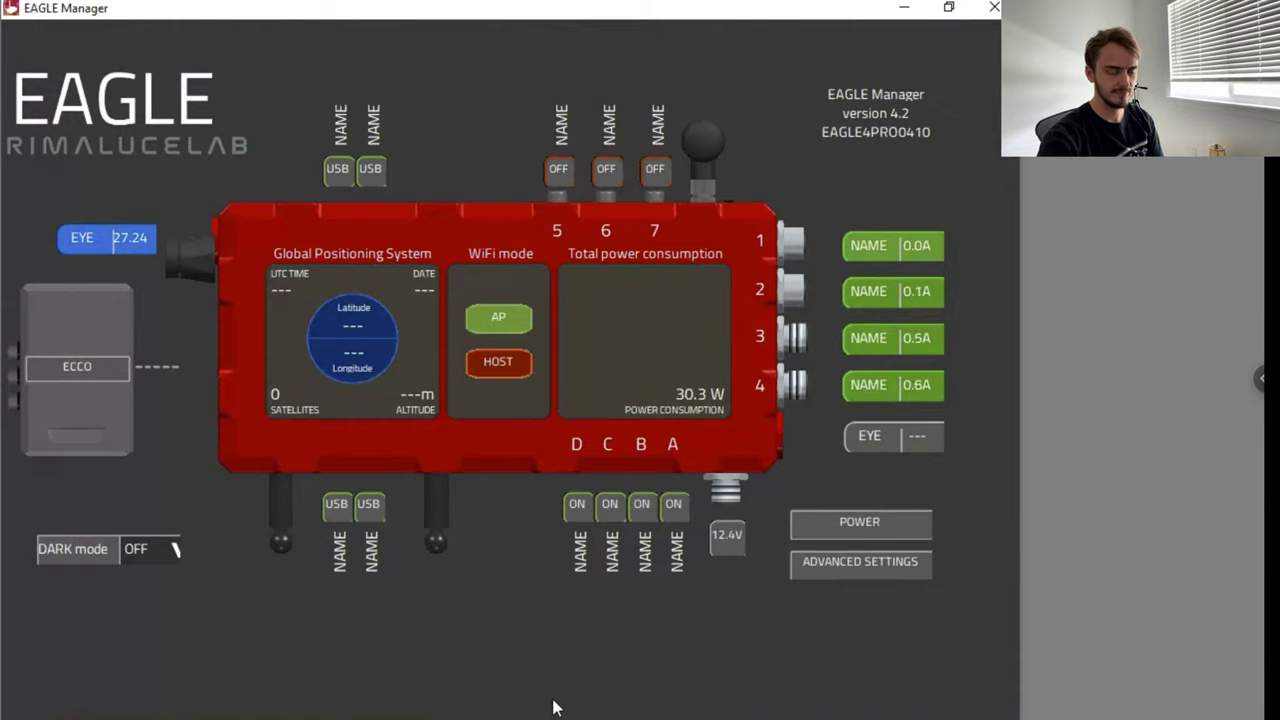
left_click(484, 719)
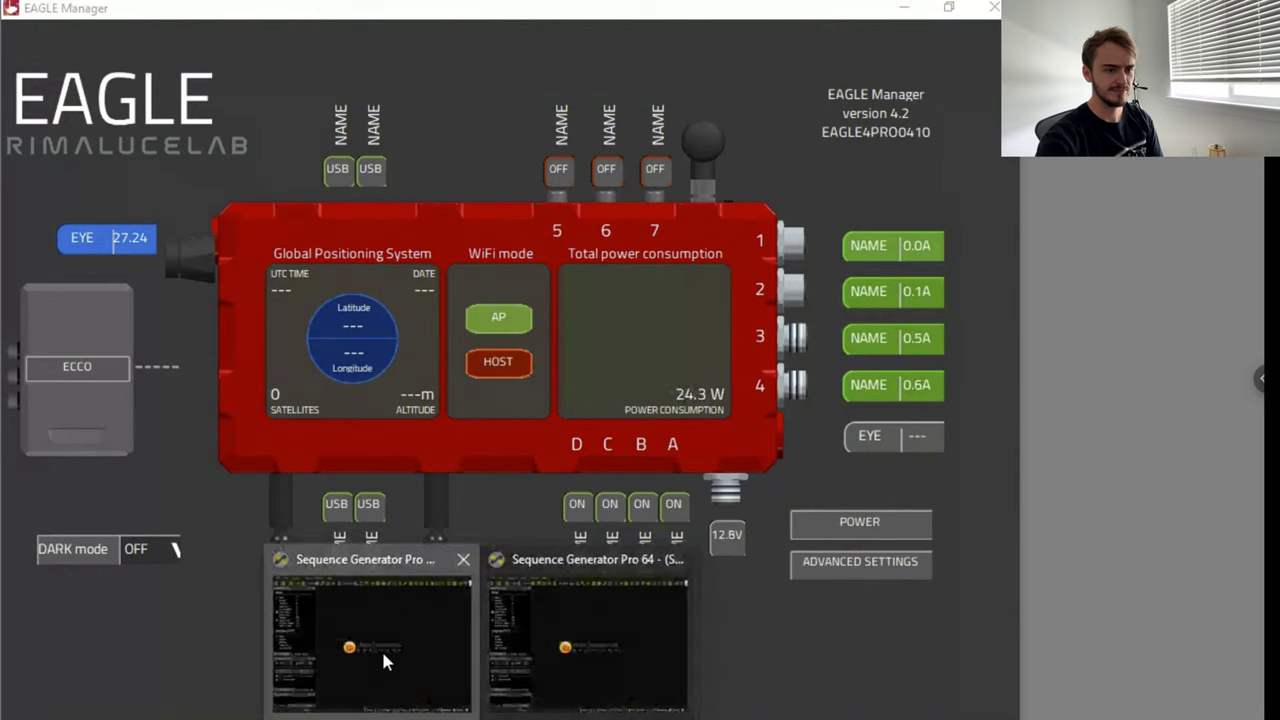
- Switch to Sequence Generator Pro, test the PLL ASCOM Focuser connection with Focus Control, and disconnect the focuser again
left_click(387, 655)
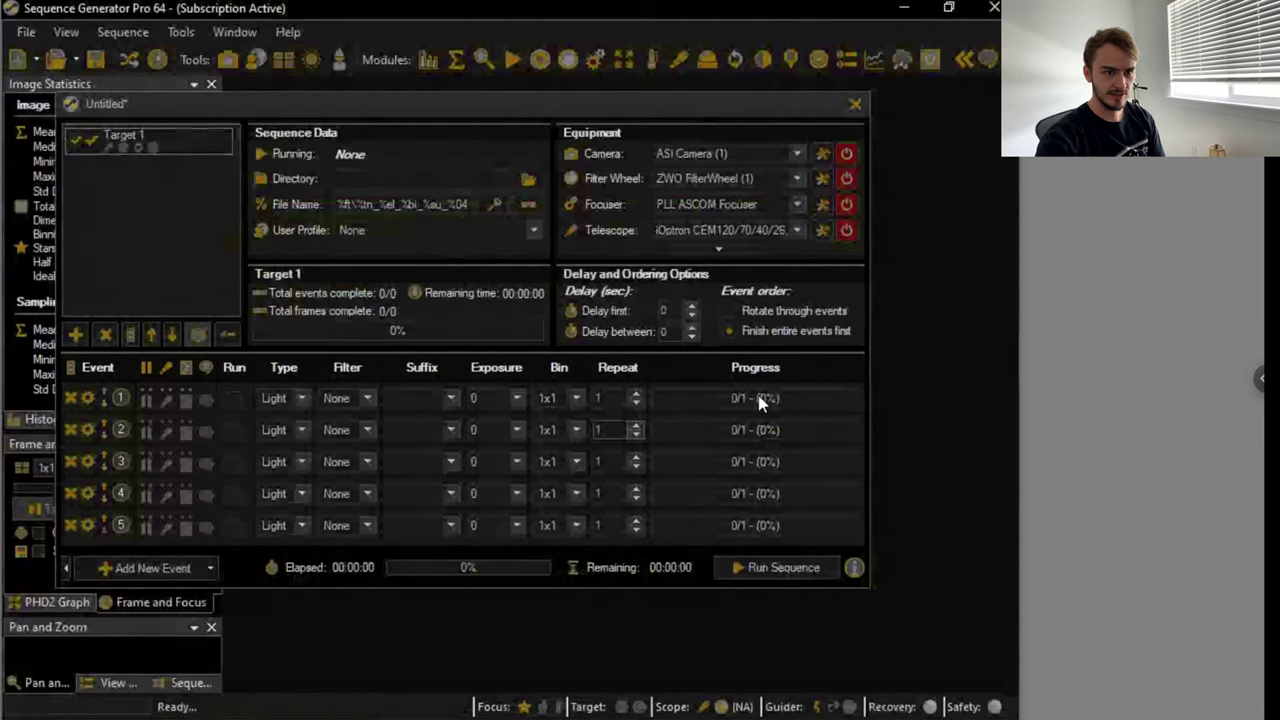
left_click(846, 204)
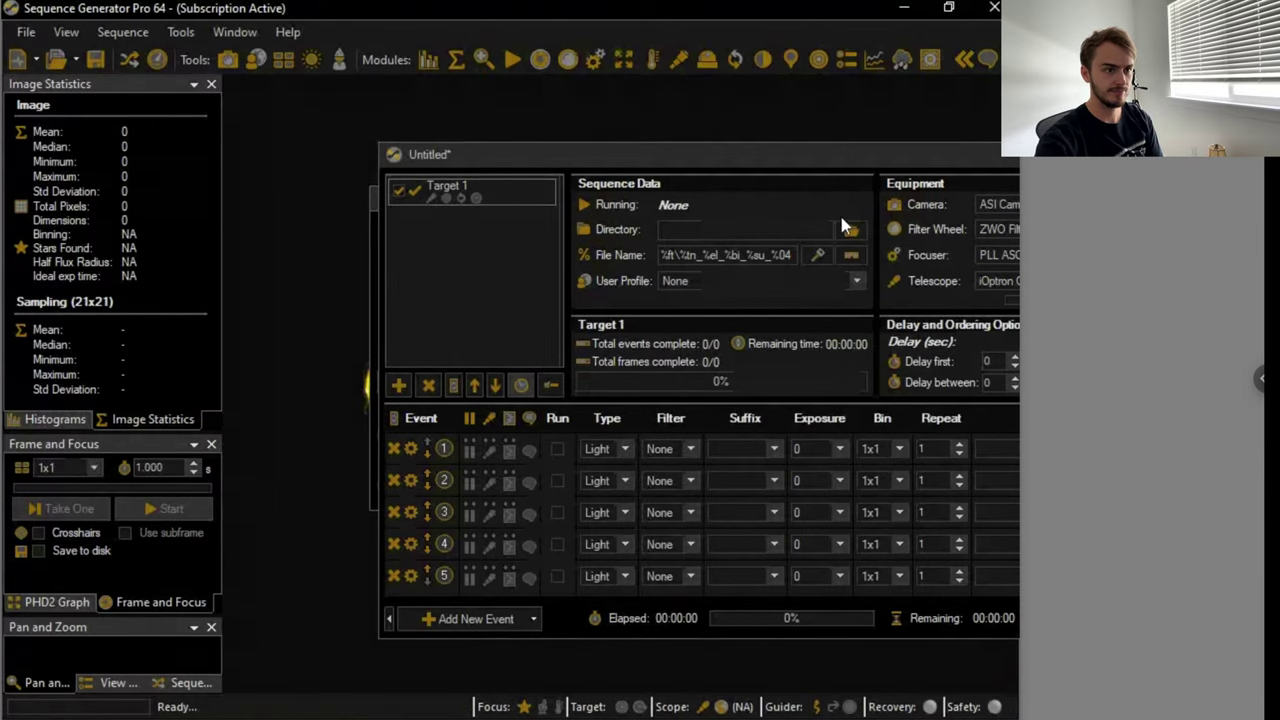
left_click(570, 198)
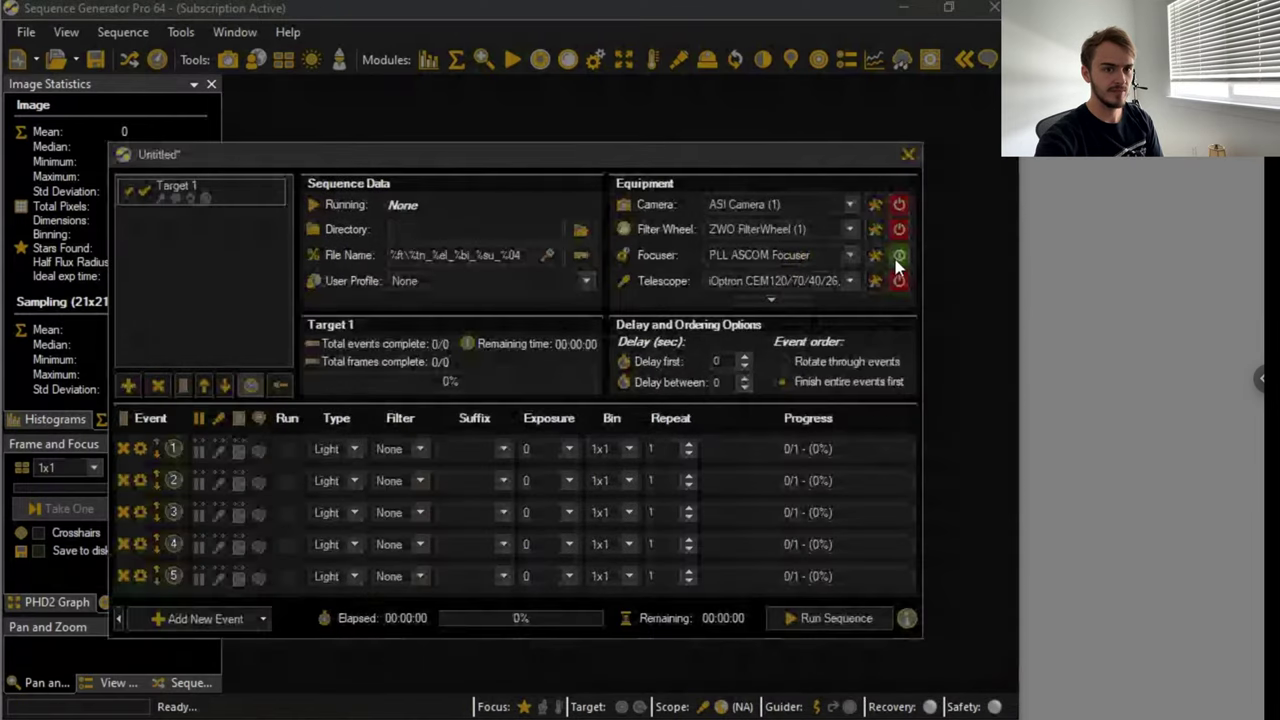
left_click(899, 255)
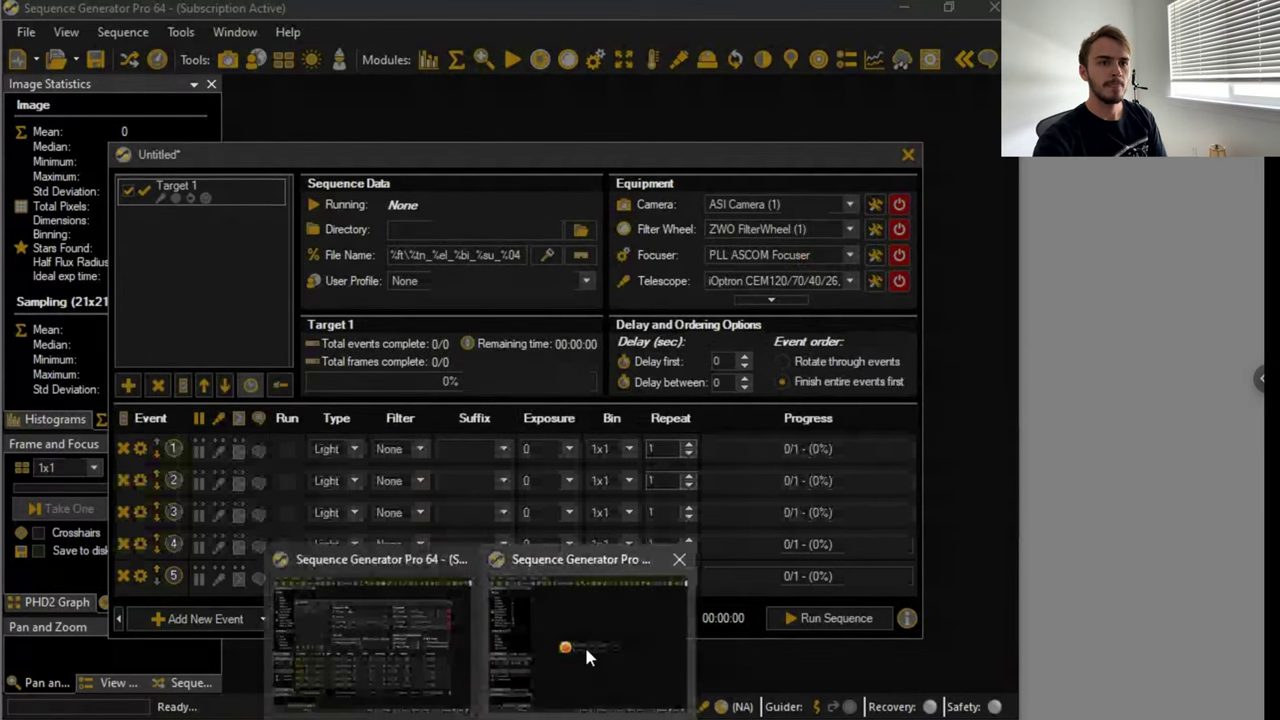
- Minimize the windows covering PHD2, connect the QHYCCD-Cameras-Guider camera, and start looping guide exposures with the driver warning dismissed
left_click(586, 654)
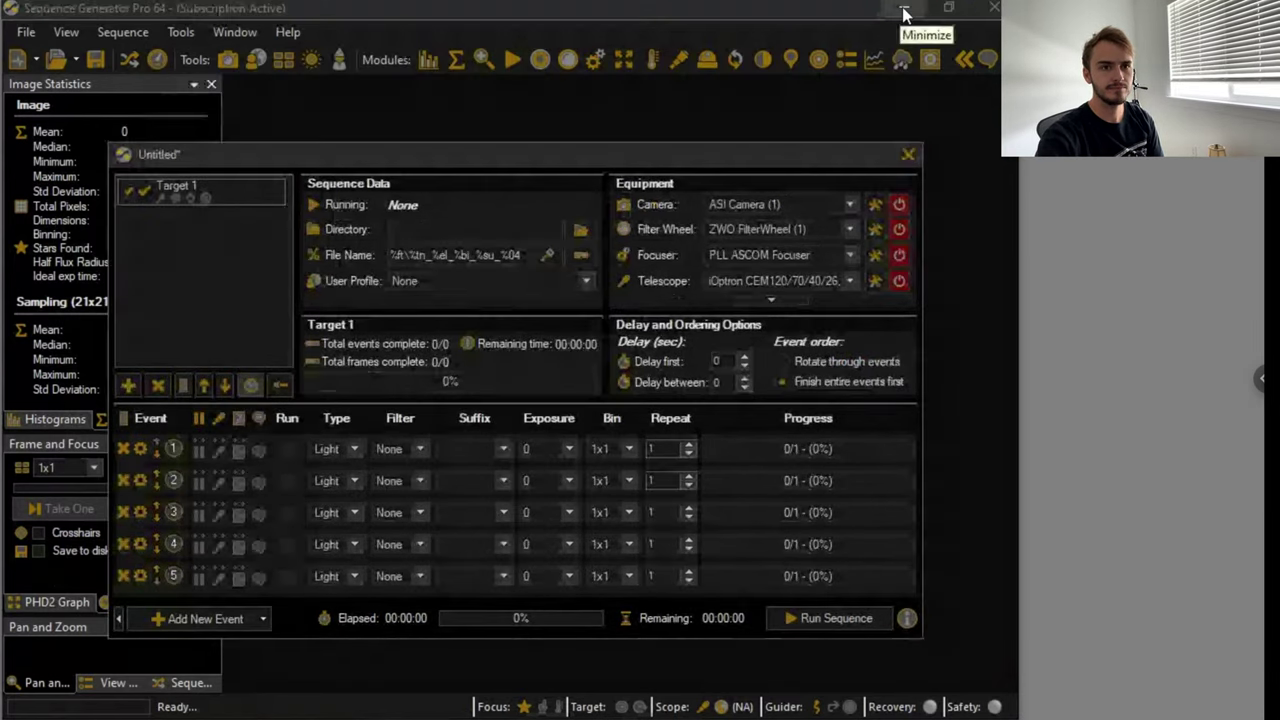
left_click(903, 12)
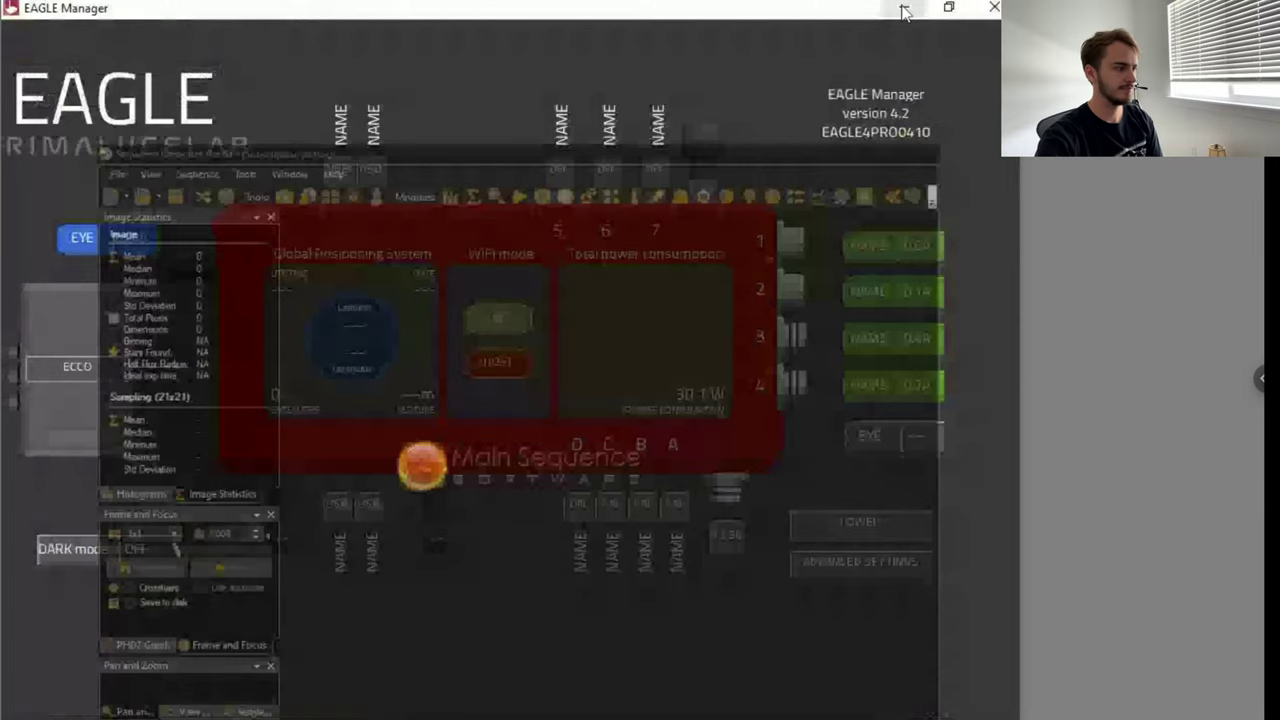
left_click(902, 13)
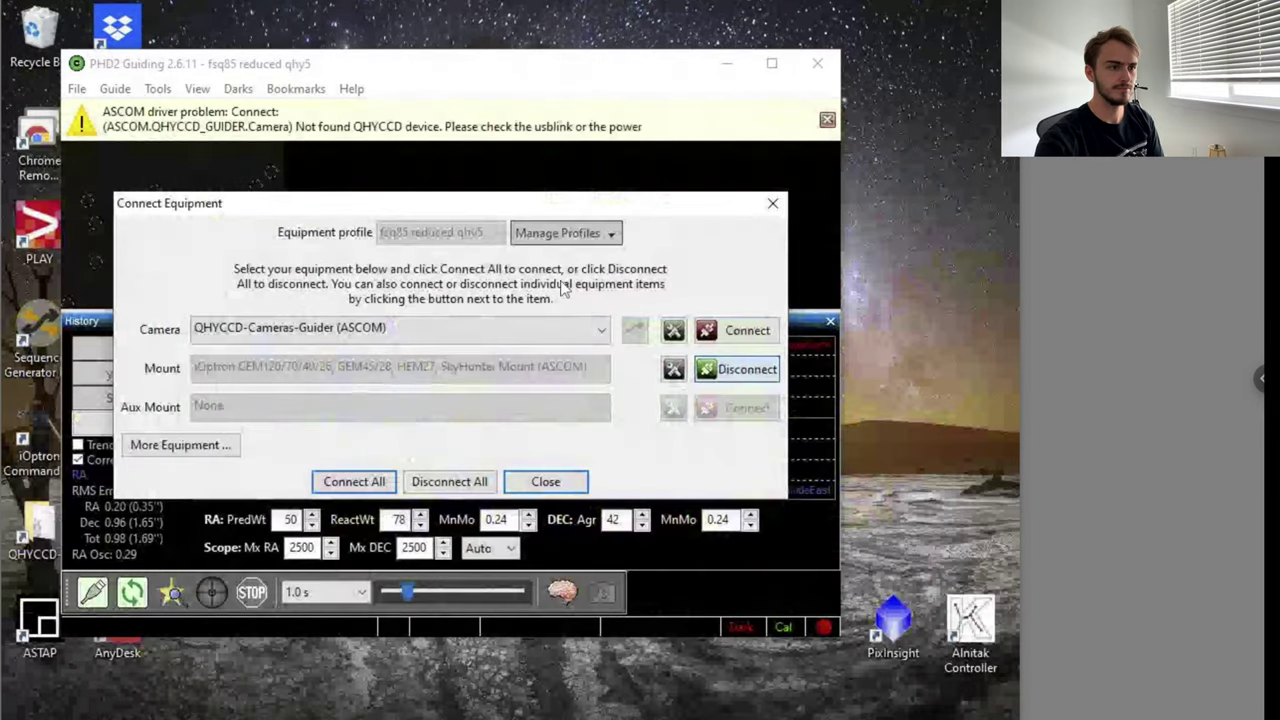
left_click(742, 338)
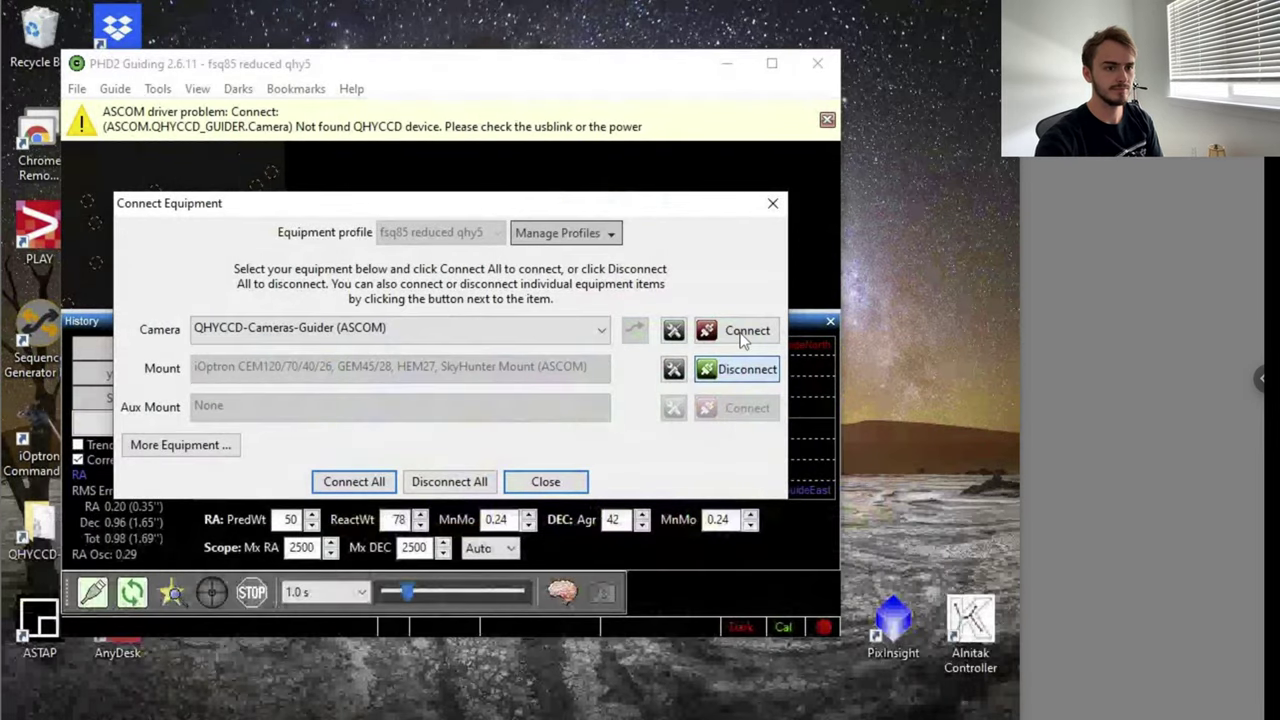
left_click(545, 482)
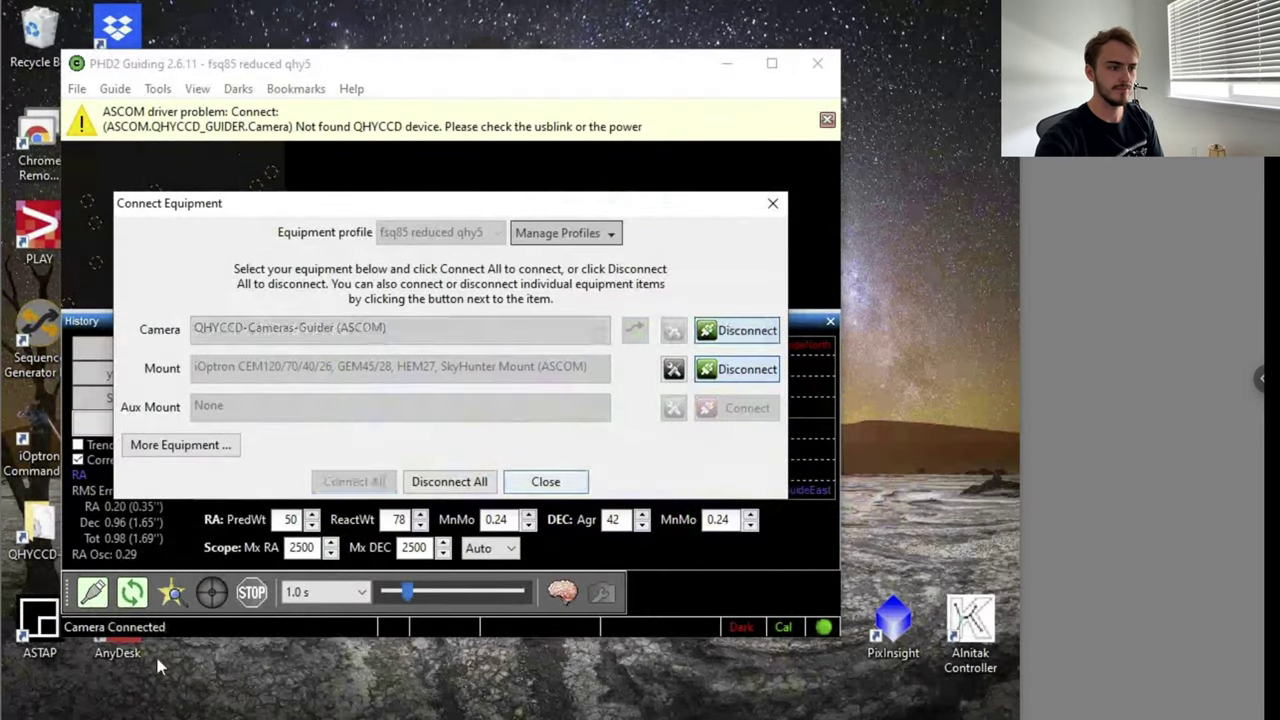
left_click(132, 592)
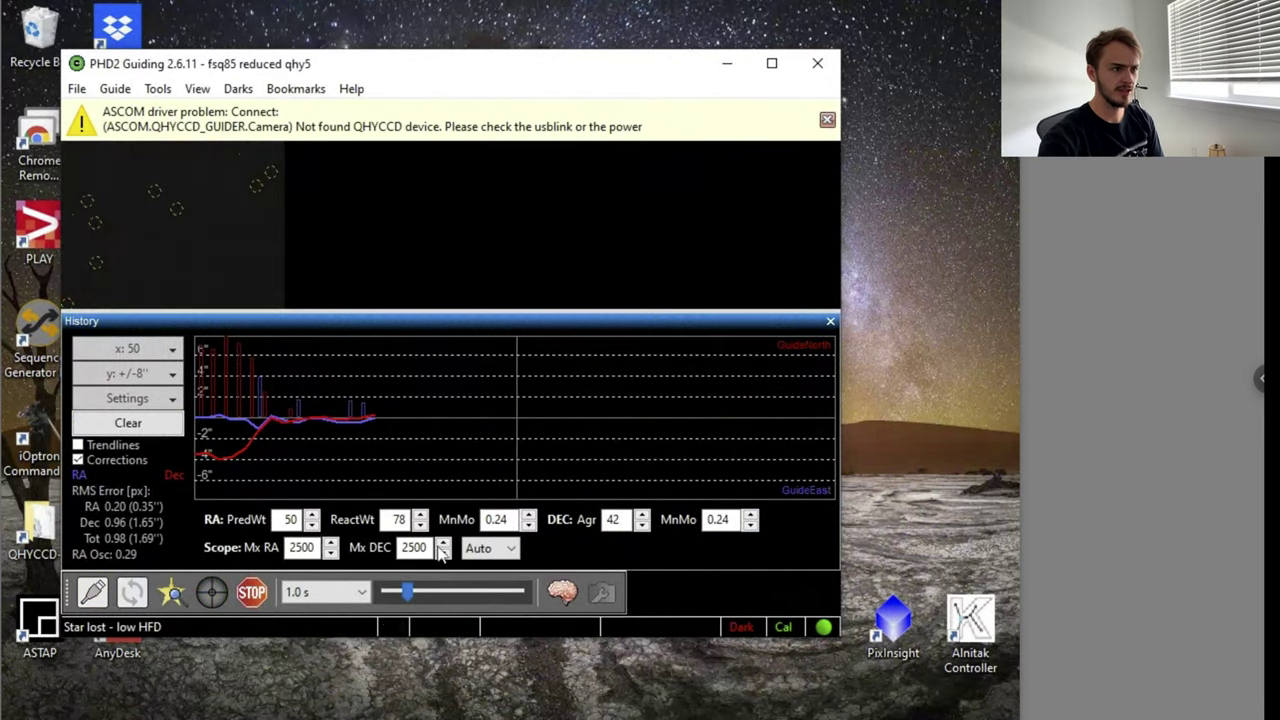
left_click(827, 120)
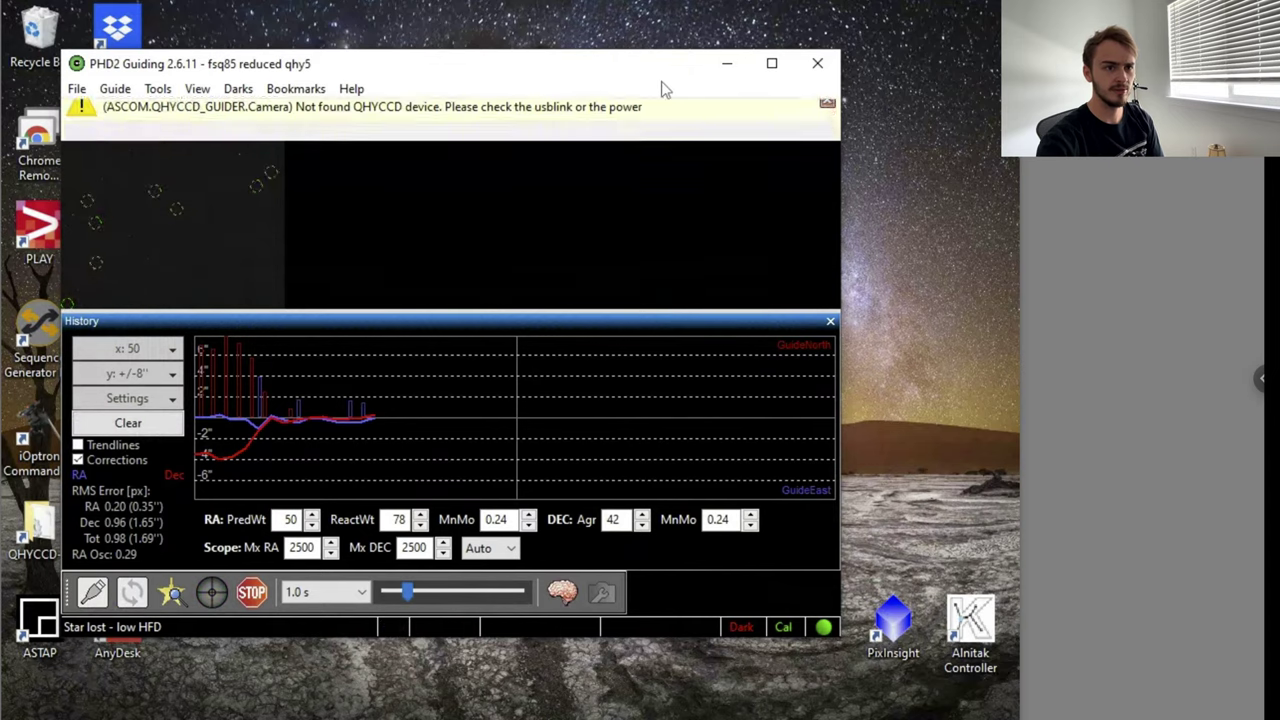
- Move PHD2 aside, launch PLAY, and connect the focuser on COM8 in its focuser settings
left_click_drag(560, 73, 763, 57)
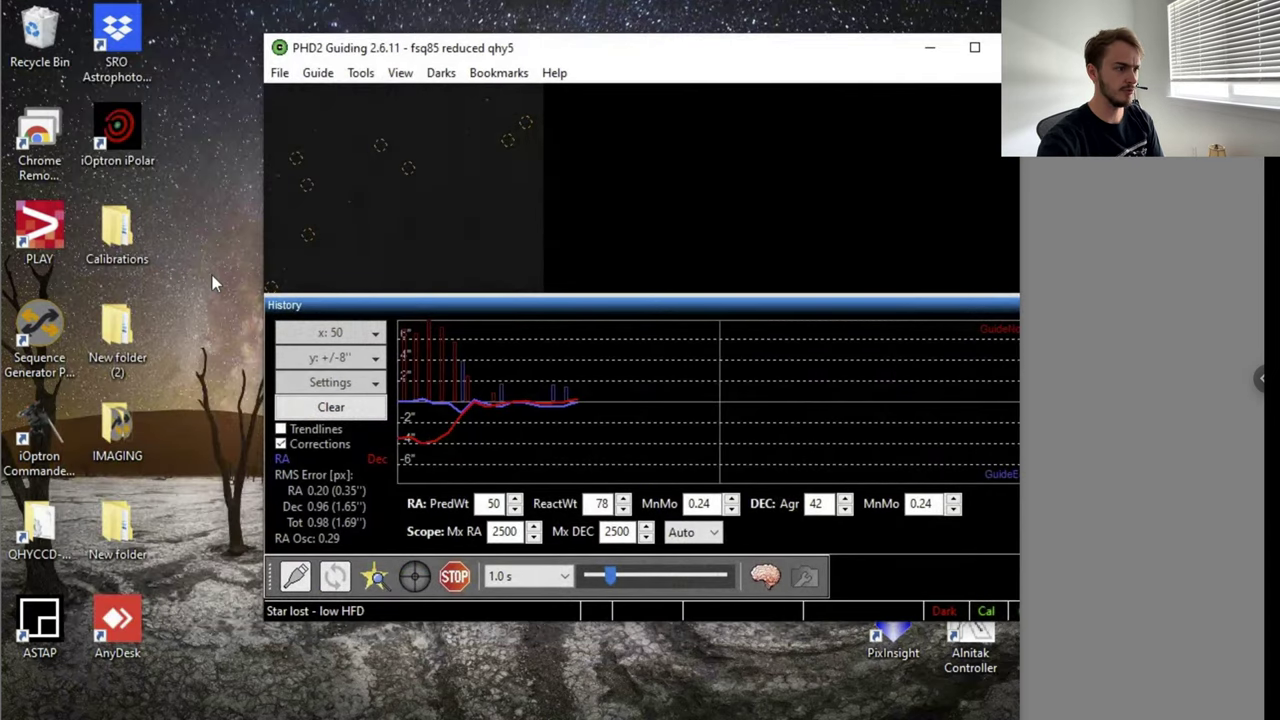
left_click(48, 215)
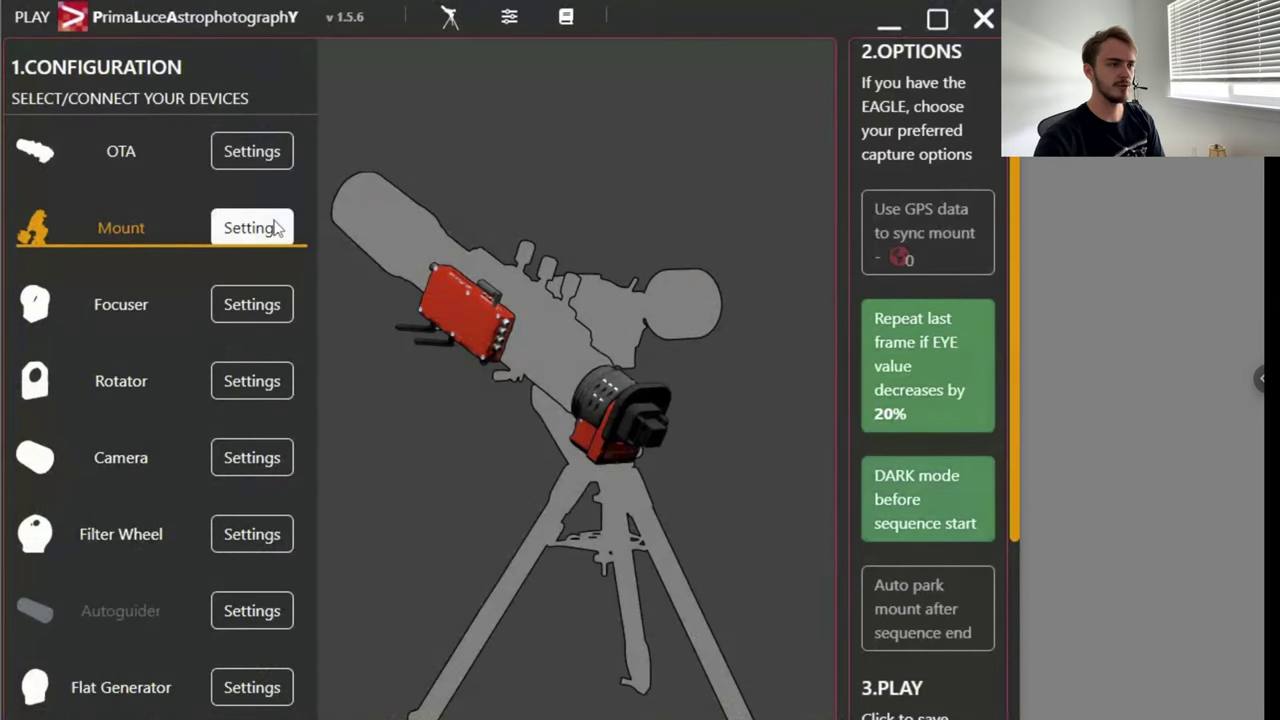
left_click(262, 305)
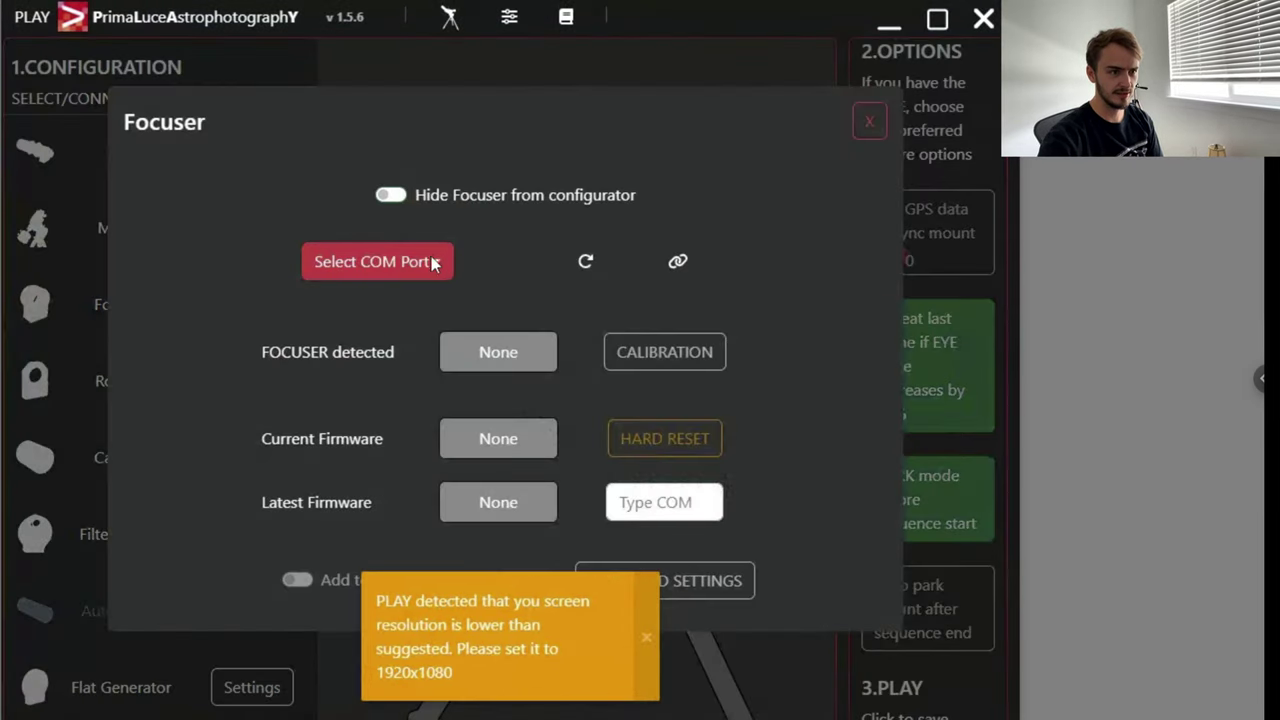
left_click(434, 262)
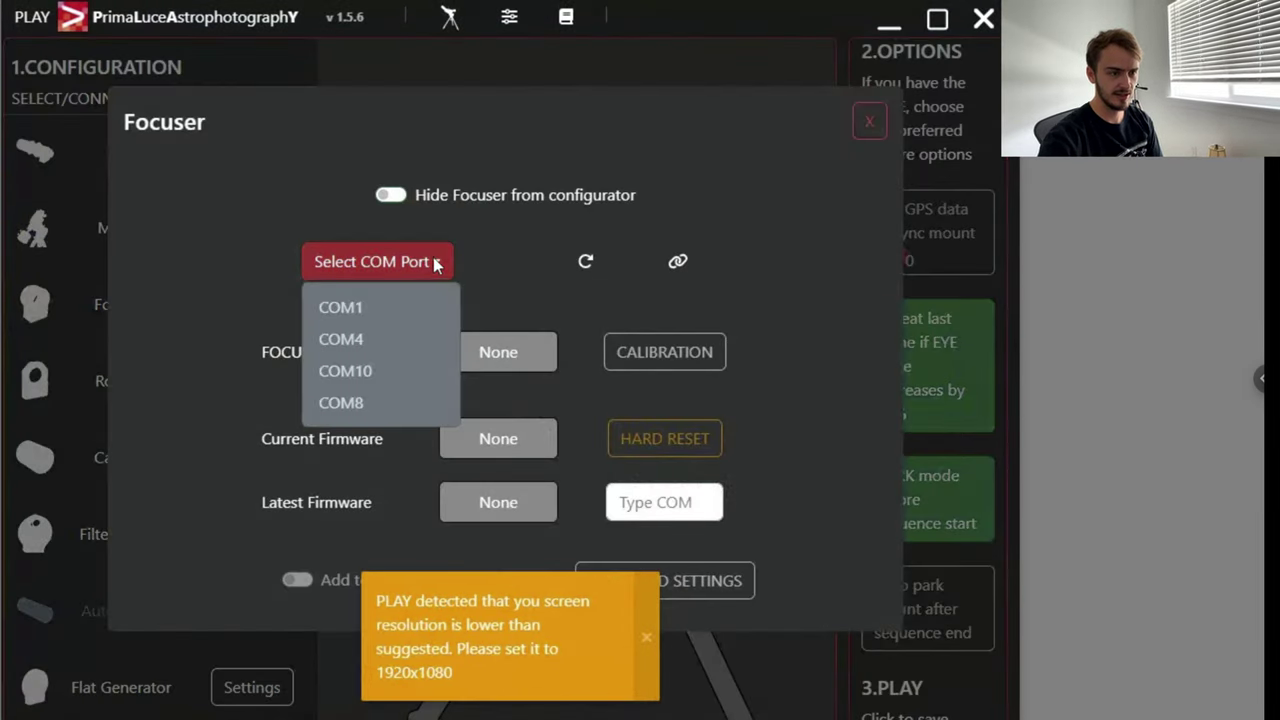
left_click(358, 402)
left_click(679, 263)
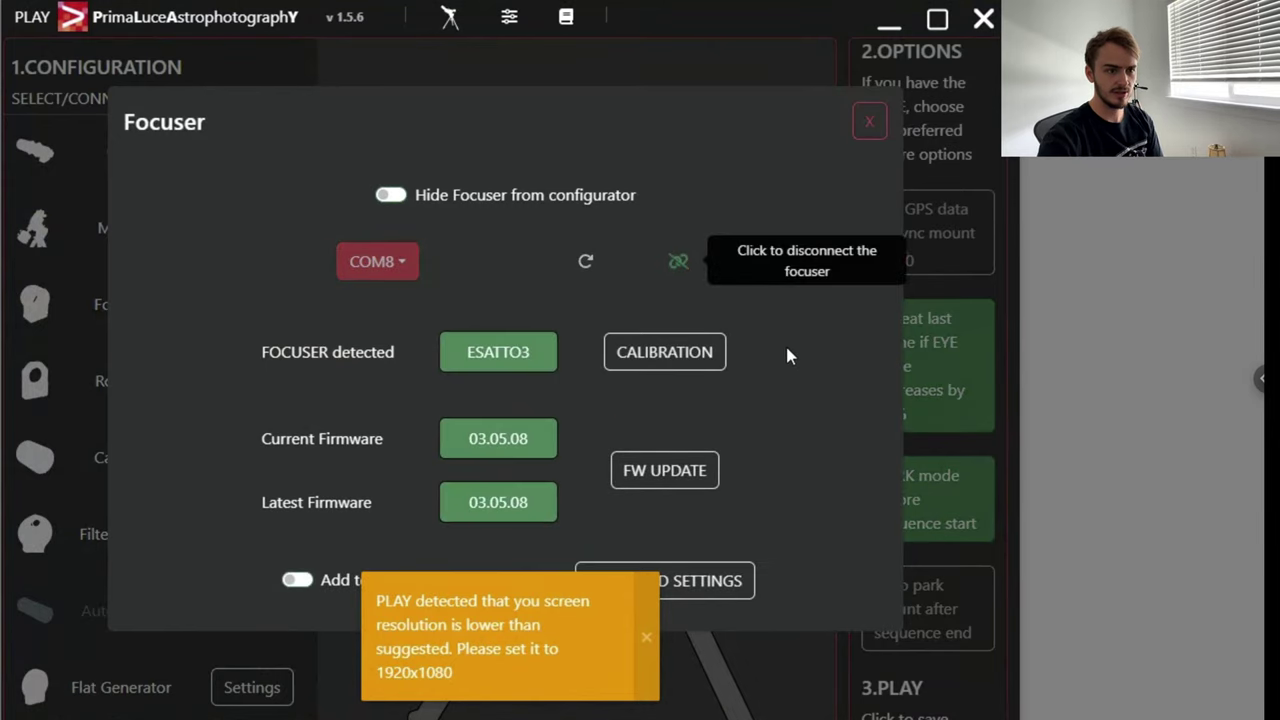
left_click(649, 632)
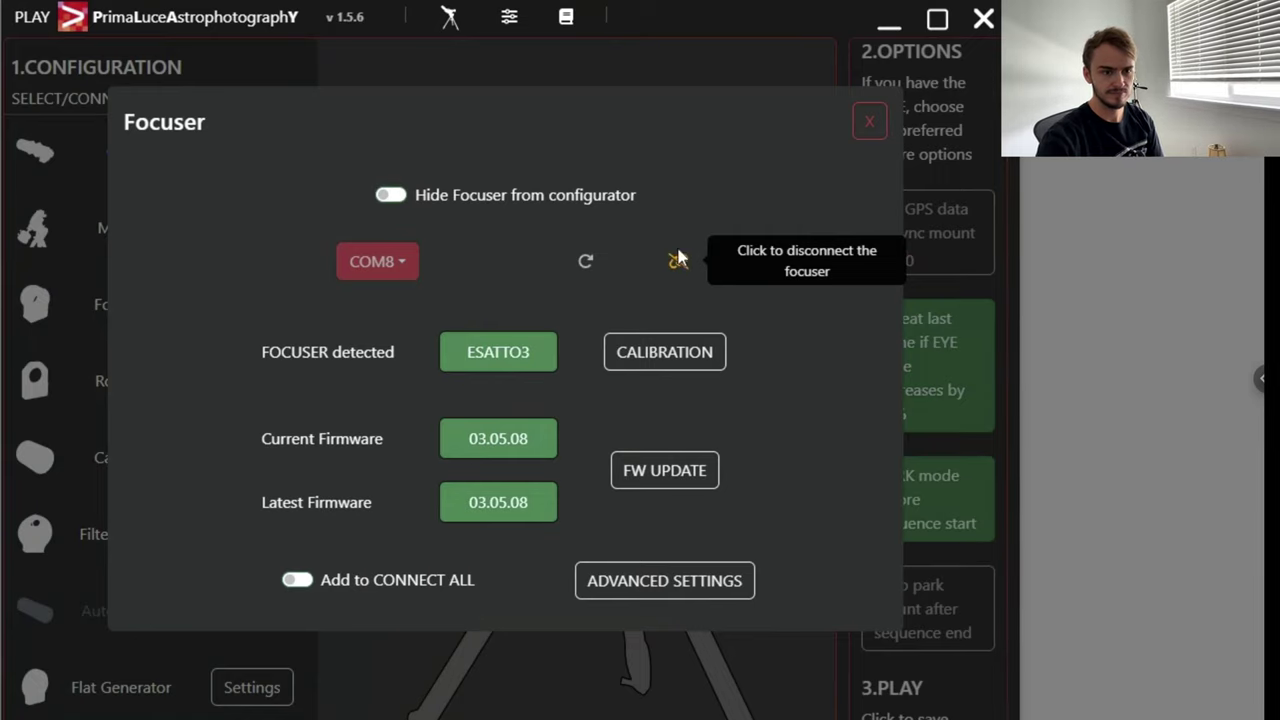
- Examine the focuser's advanced settings, including its Wifi settings, and leave the dialog
left_click(638, 585)
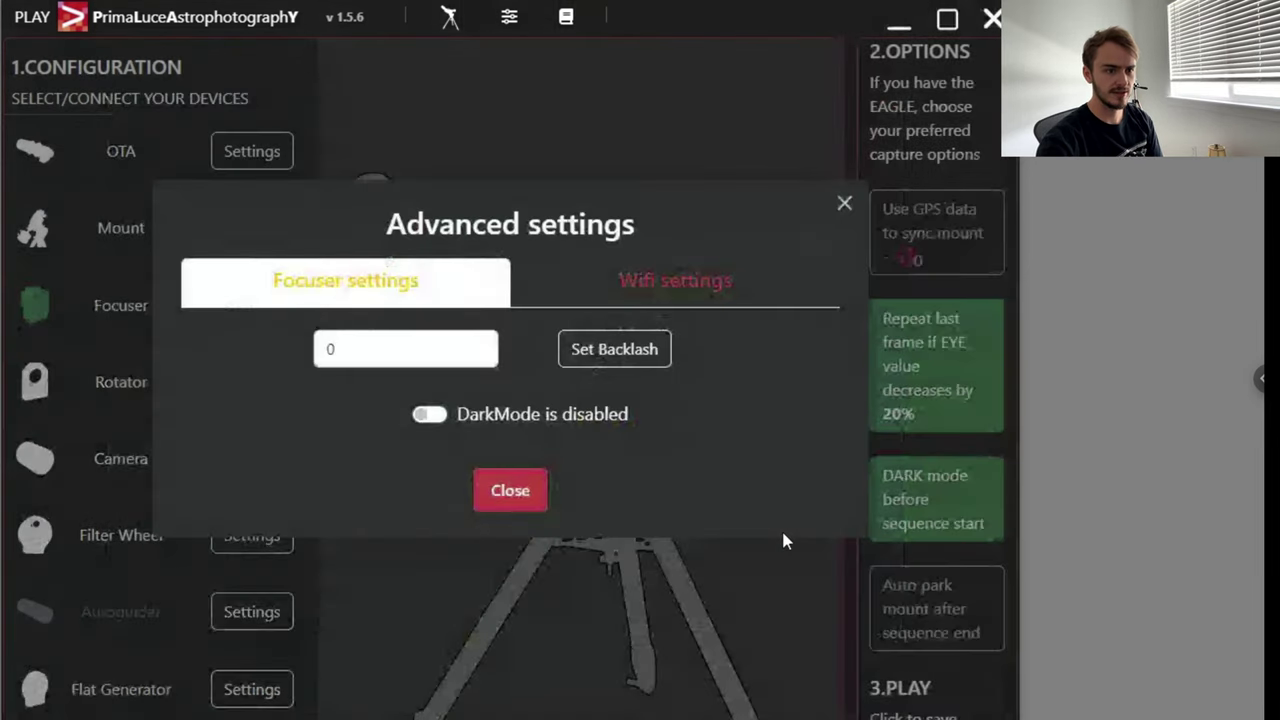
left_click(681, 279)
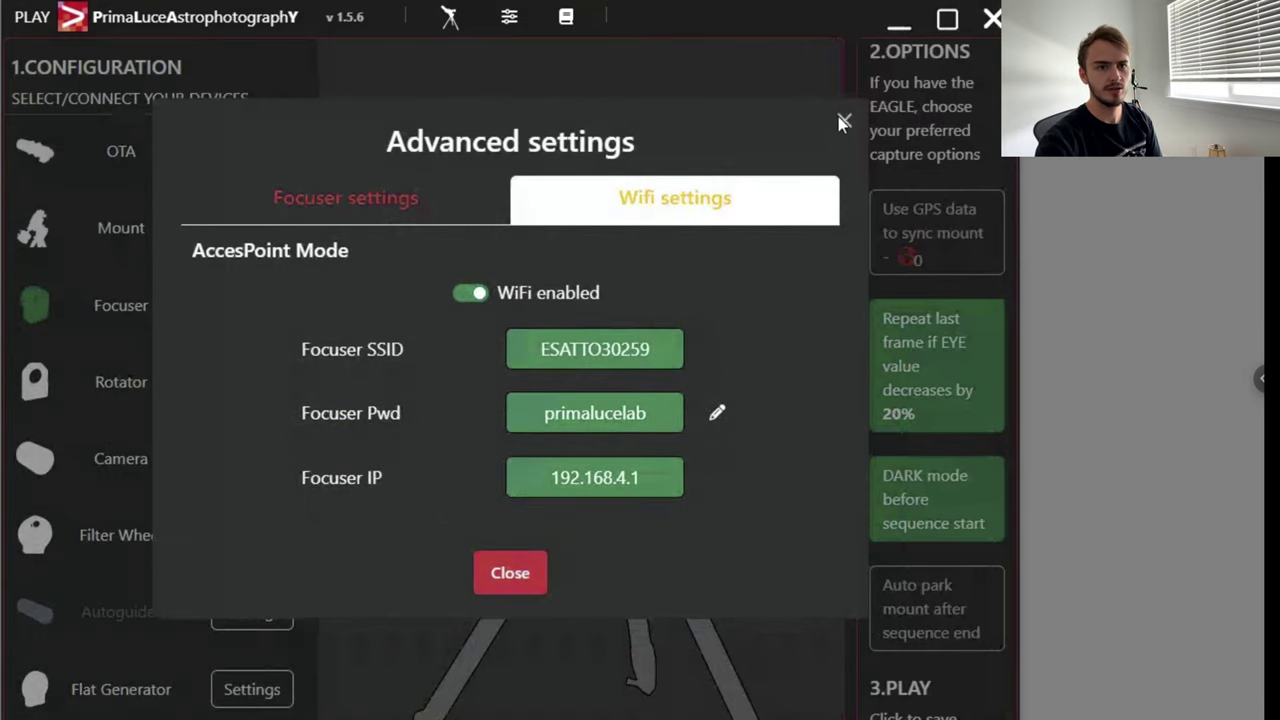
left_click(886, 390)
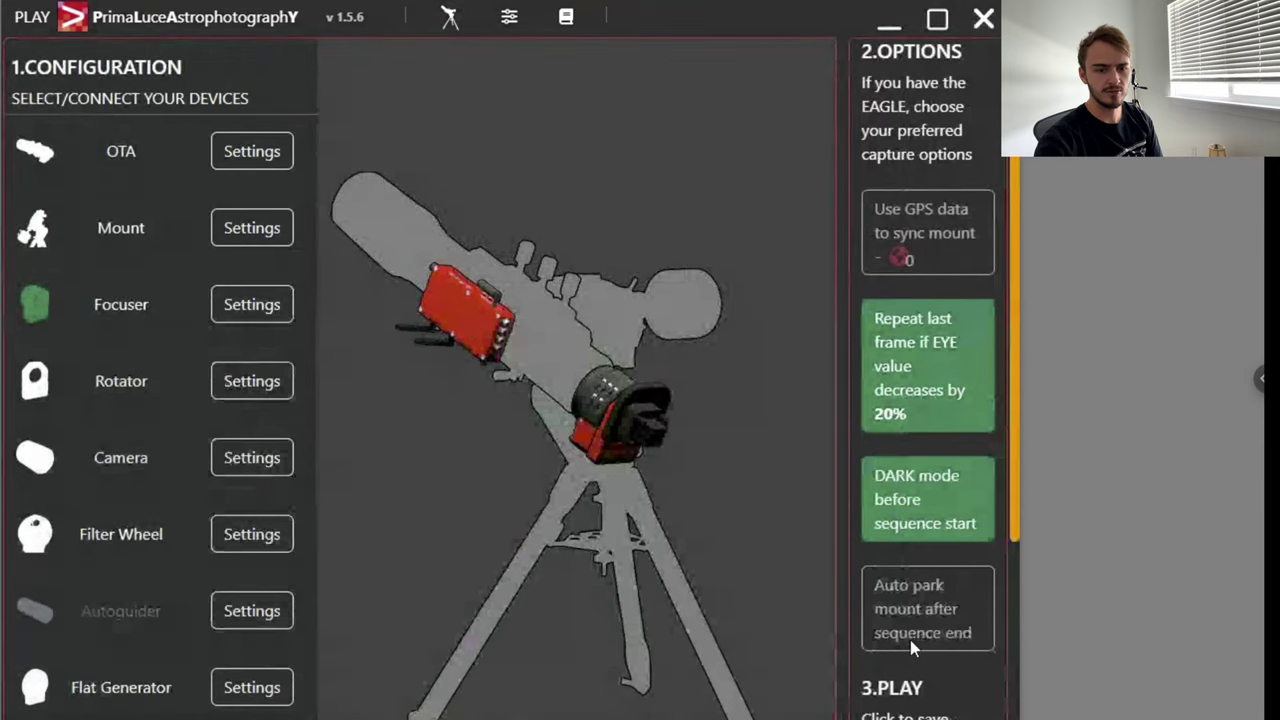
- Start PLAY with this configuration, try to move the focuser by a .2 mm step, and close PLAY
scroll(930, 640, "down", 2)
scroll(946, 651, "down", 1)
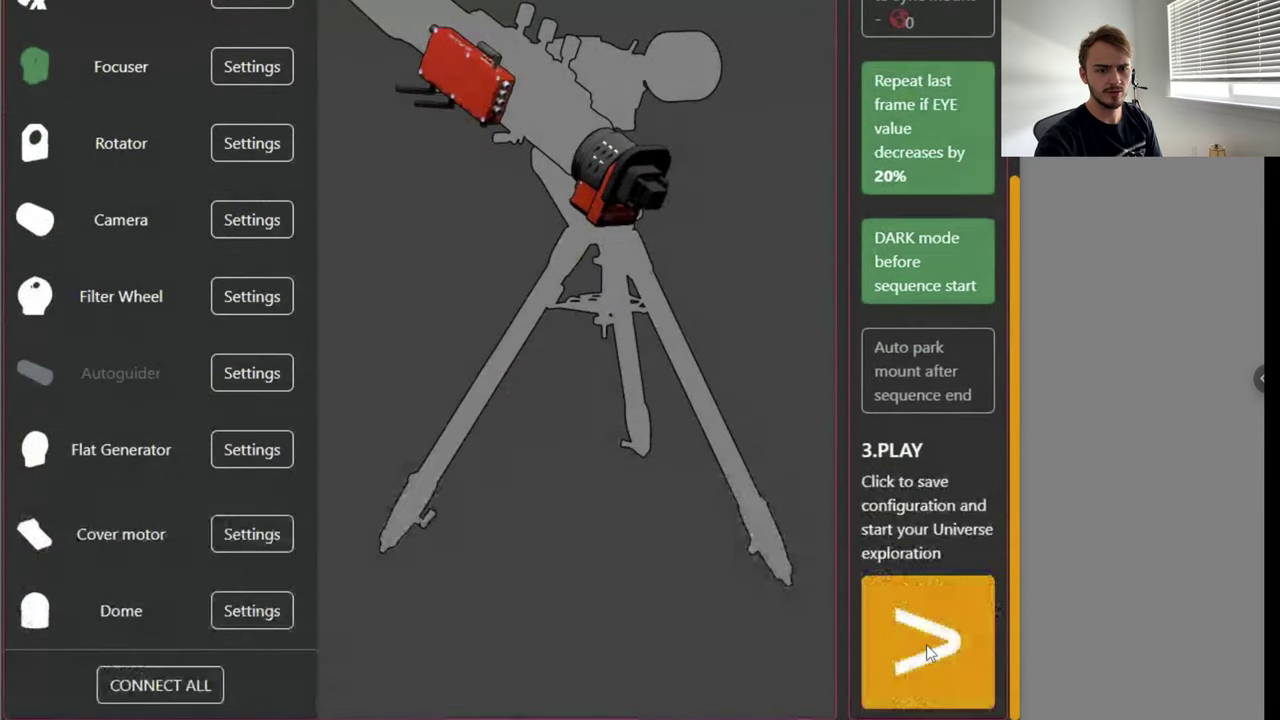
left_click(930, 652)
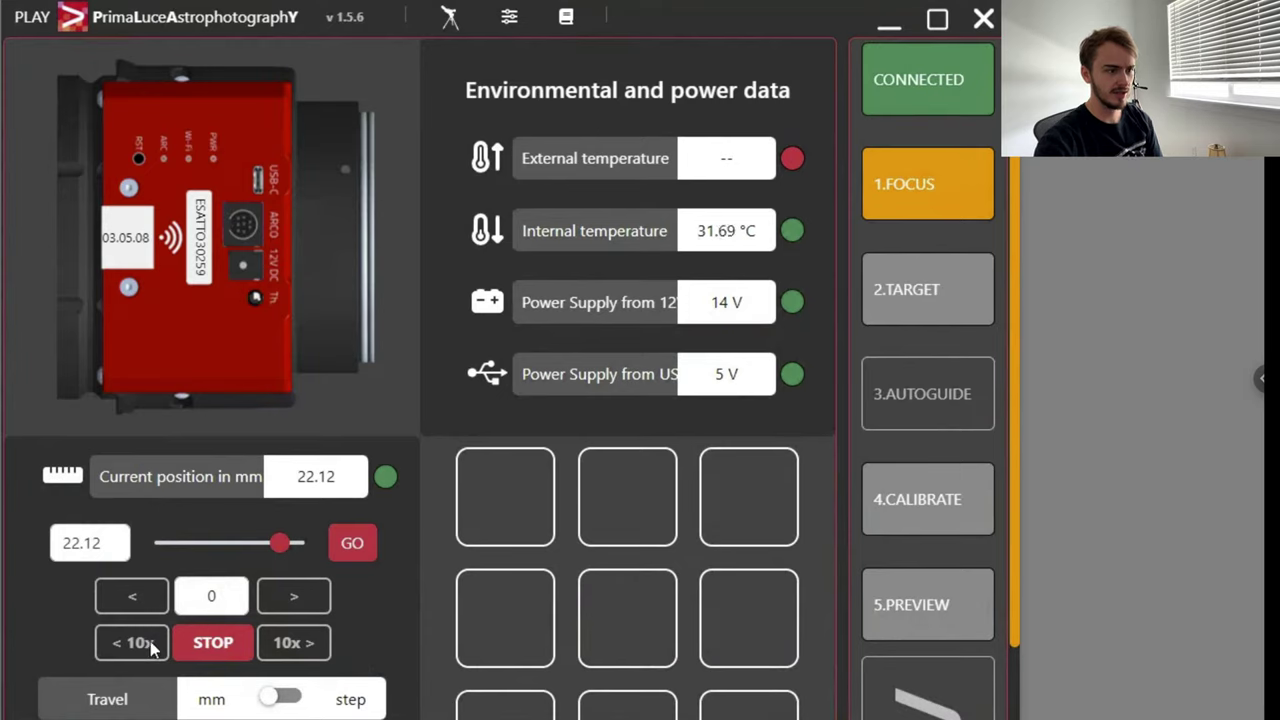
left_click(214, 597)
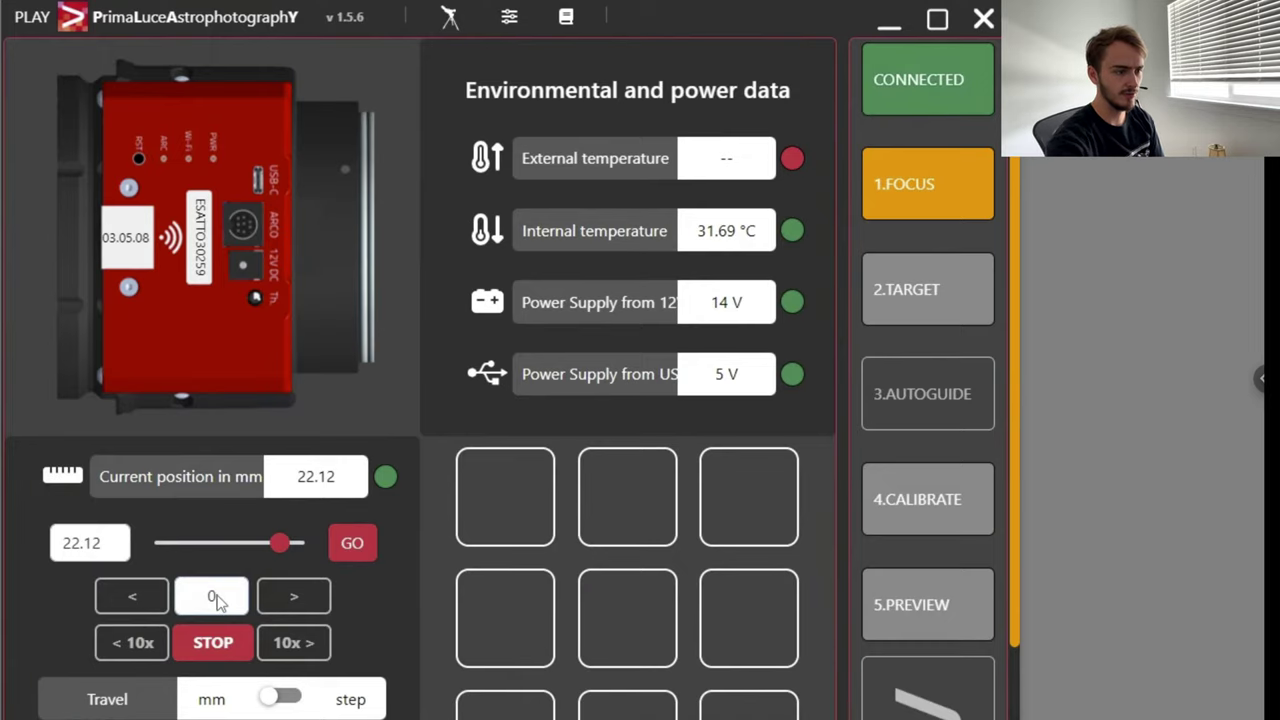
key("BackSpace")
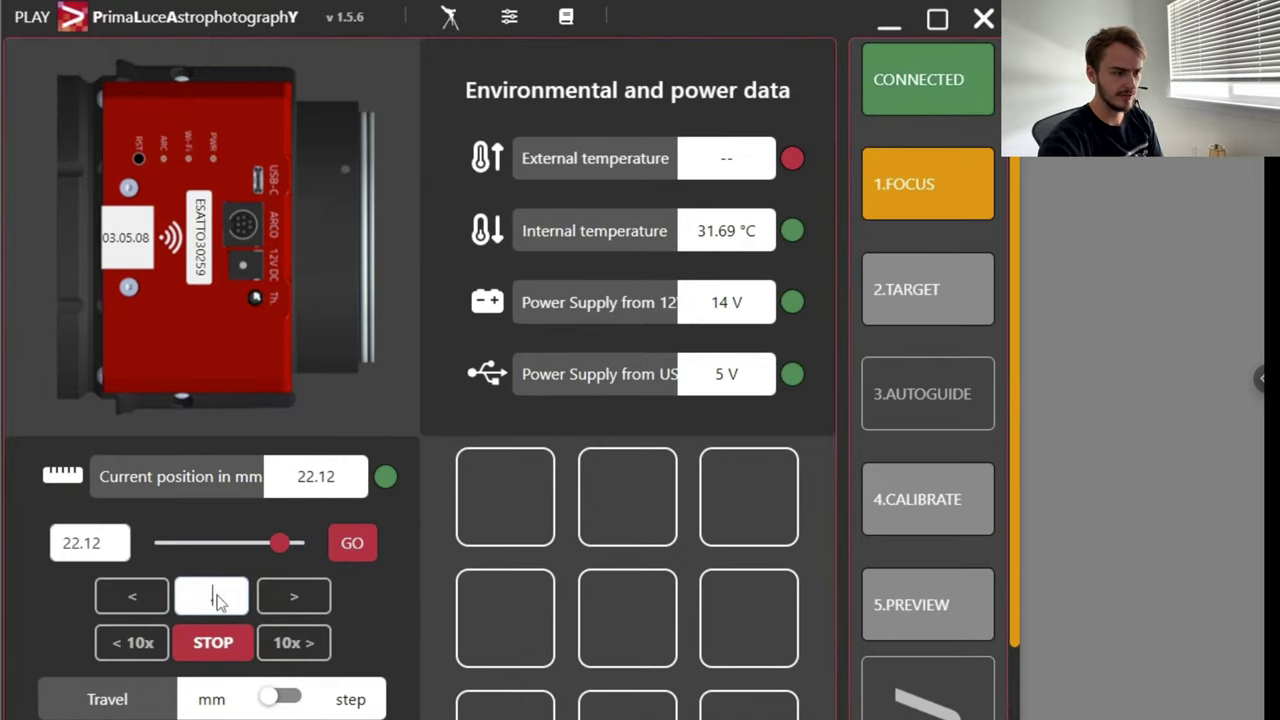
type(".2")
left_click(129, 600)
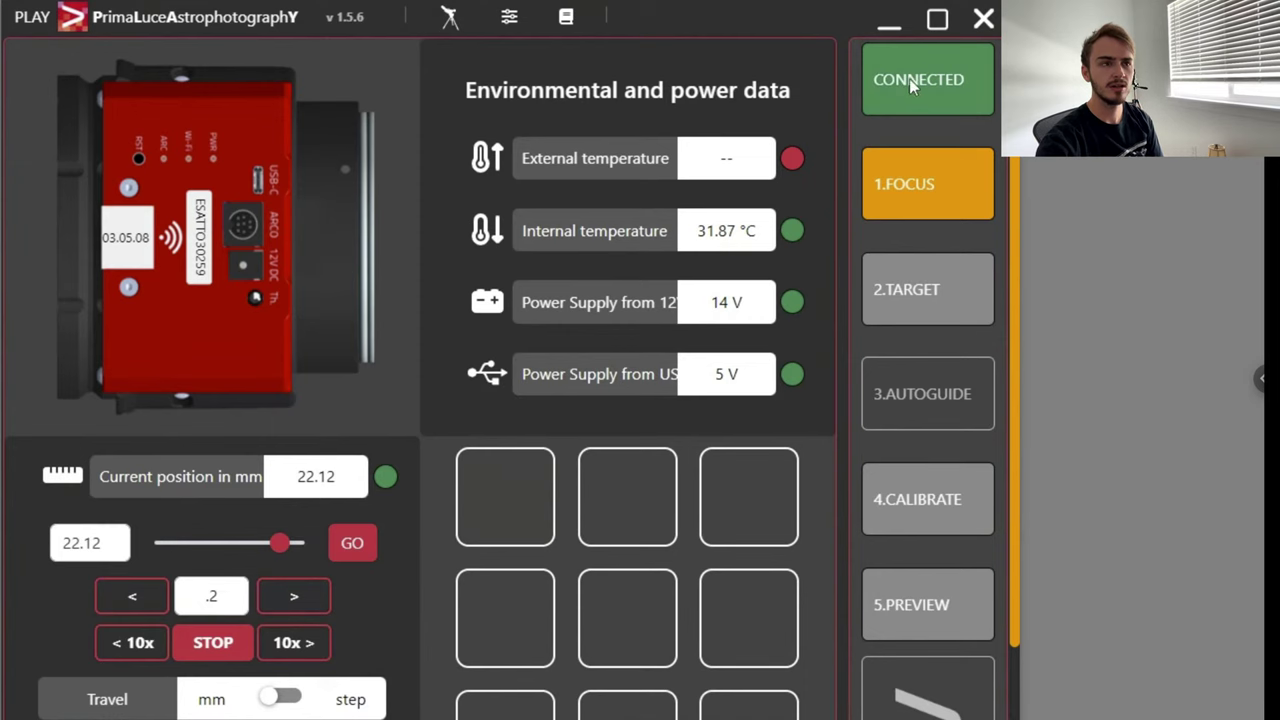
left_click(984, 19)
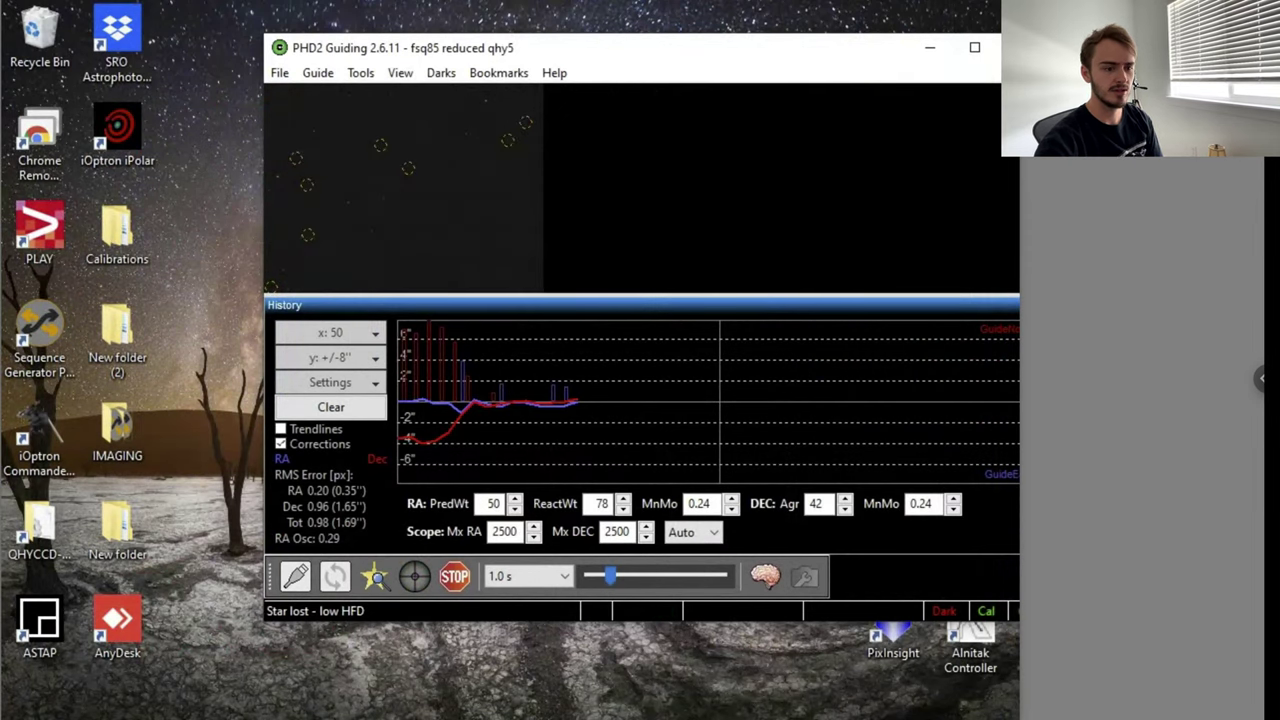
- Return to Sequence Generator Pro, connect the PLL ASCOM Focuser, and check its position in Focus Control
left_click(350, 652)
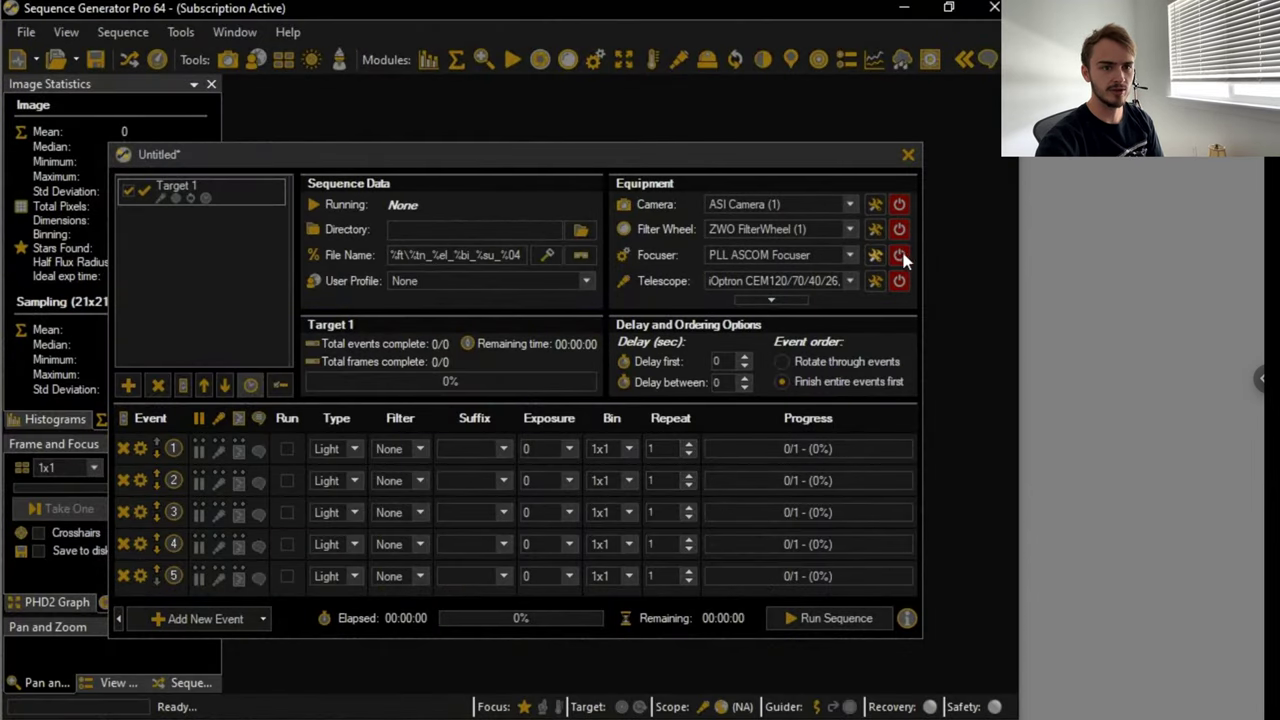
left_click(899, 255)
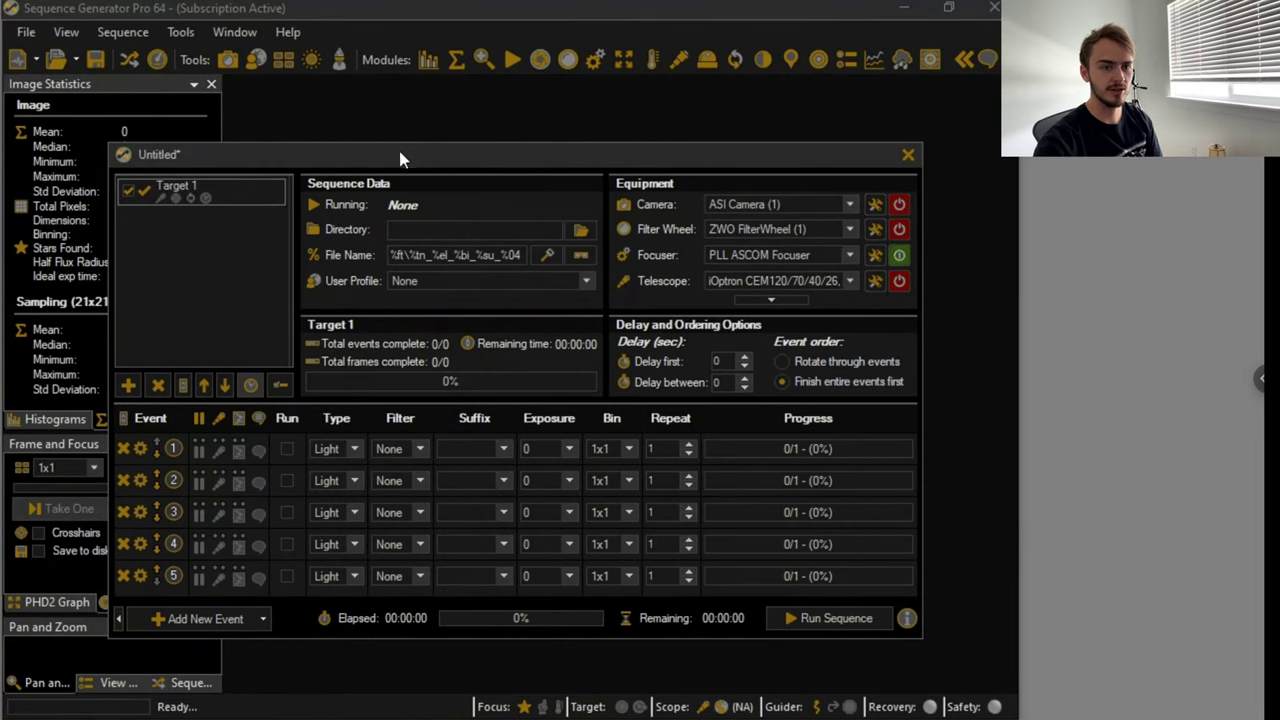
left_click_drag(398, 146, 645, 135)
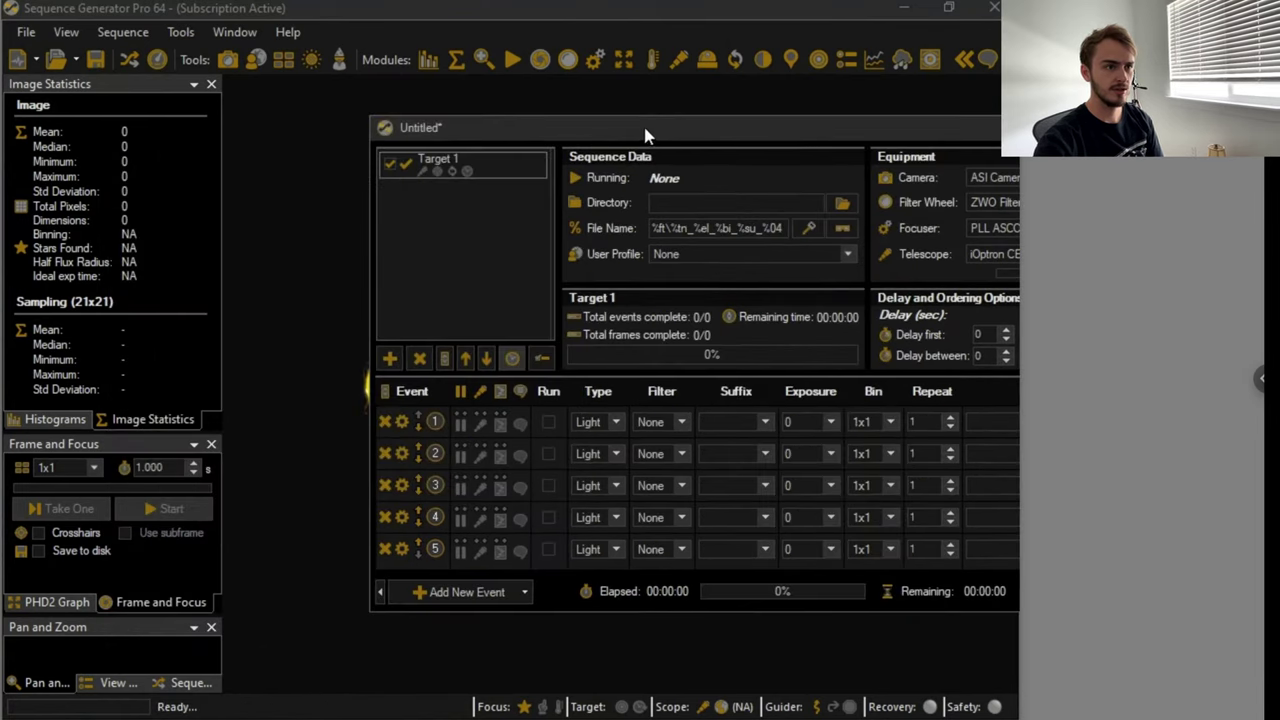
left_click(595, 60)
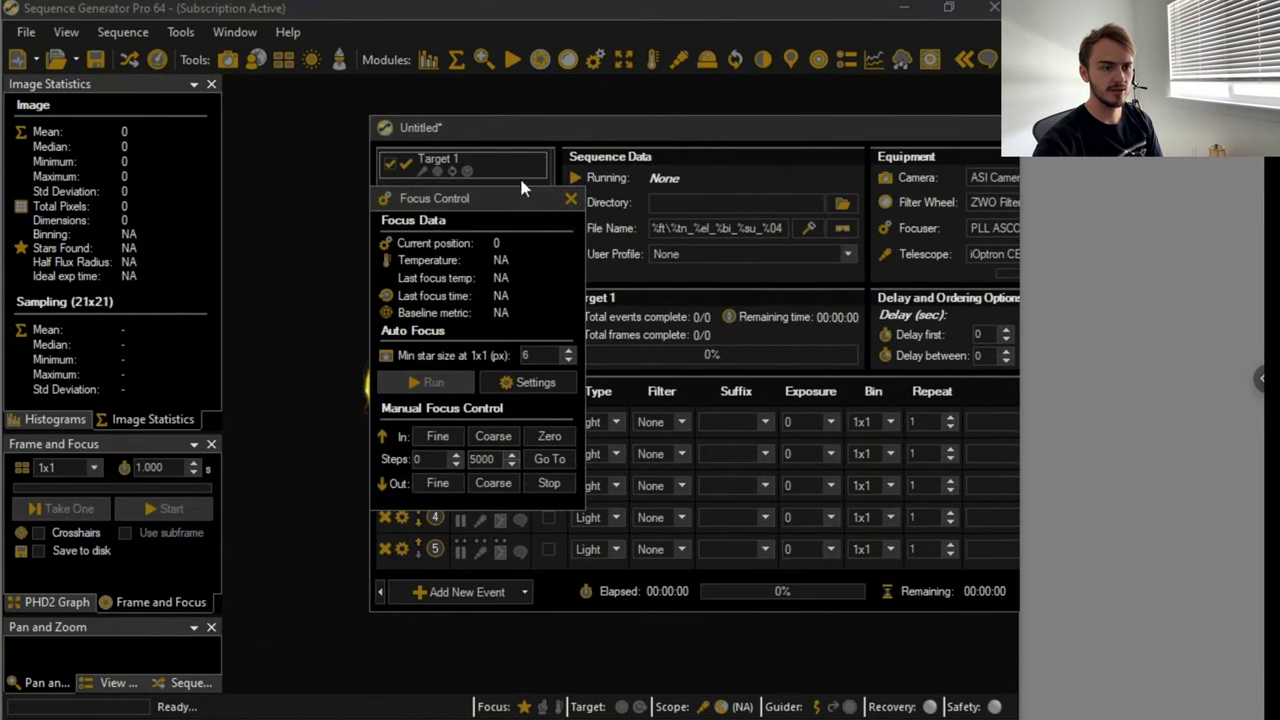
left_click(570, 198)
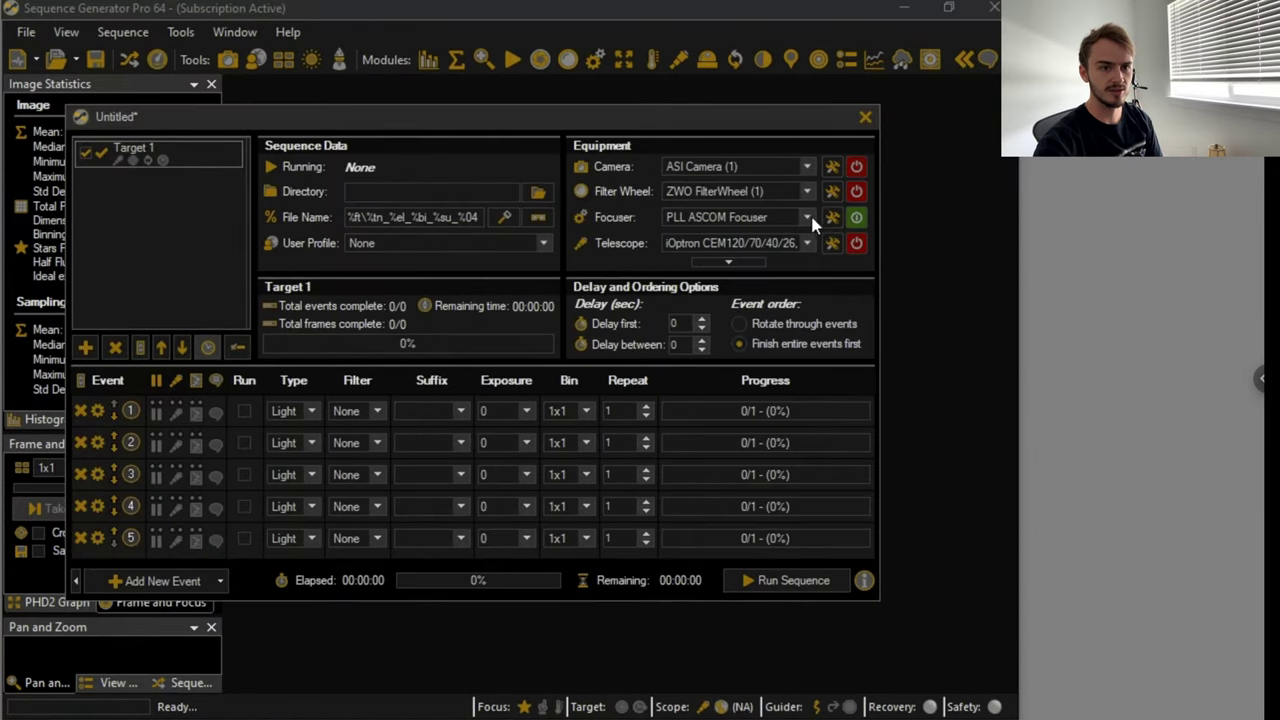
- Disconnect the focuser and reselect COM8 Silicon Labs CP210x USB to UART Bridge as its serial port in the PLL ASCOM Focuser settings
left_click(807, 218)
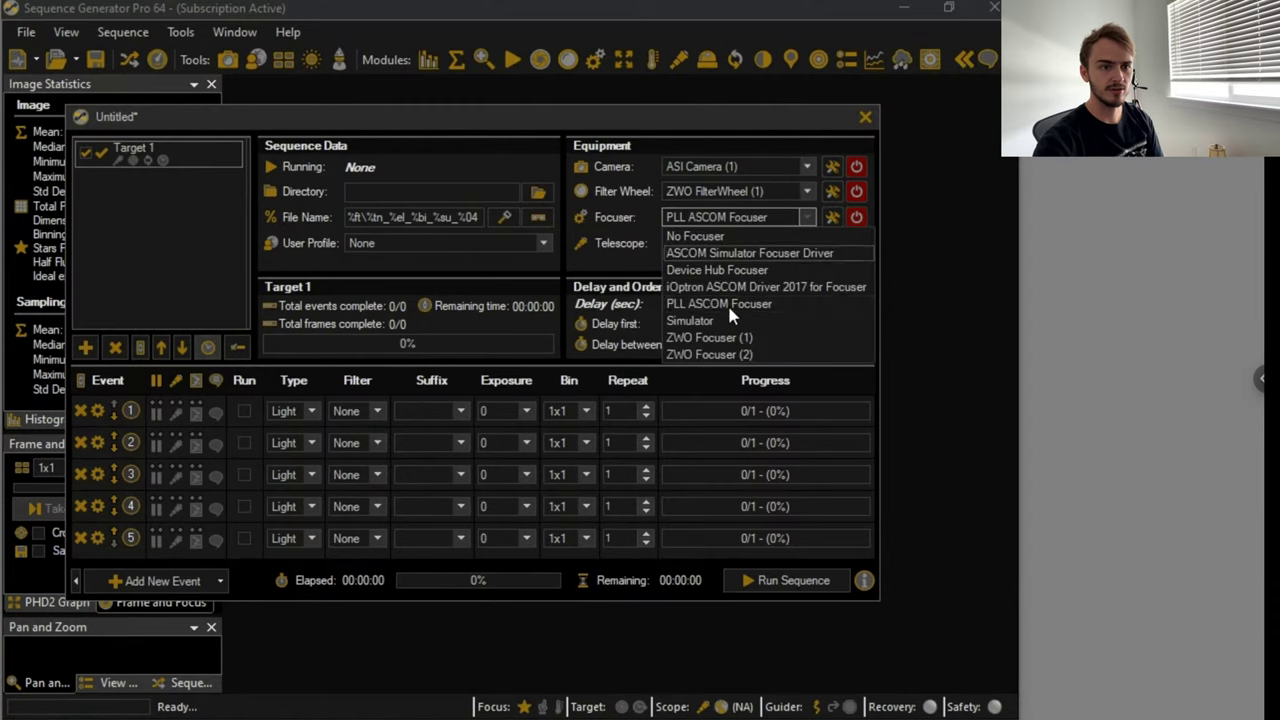
left_click(833, 212)
left_click(833, 212)
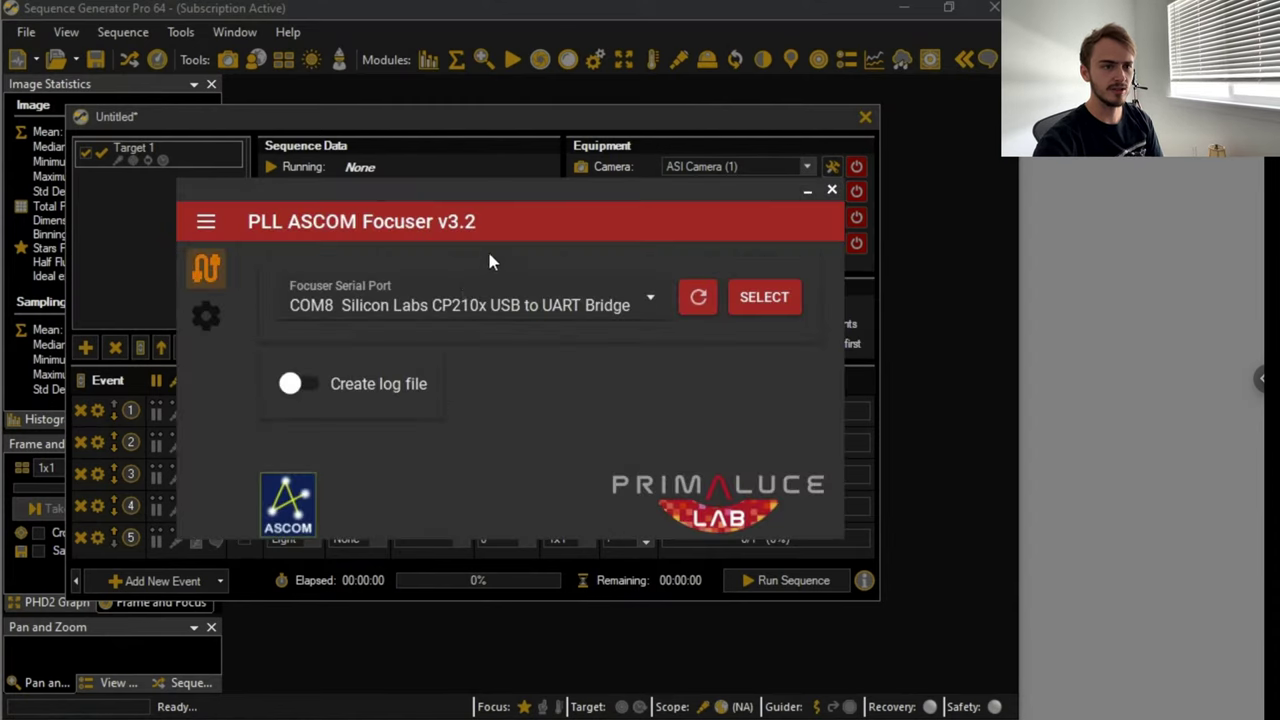
left_click(651, 297)
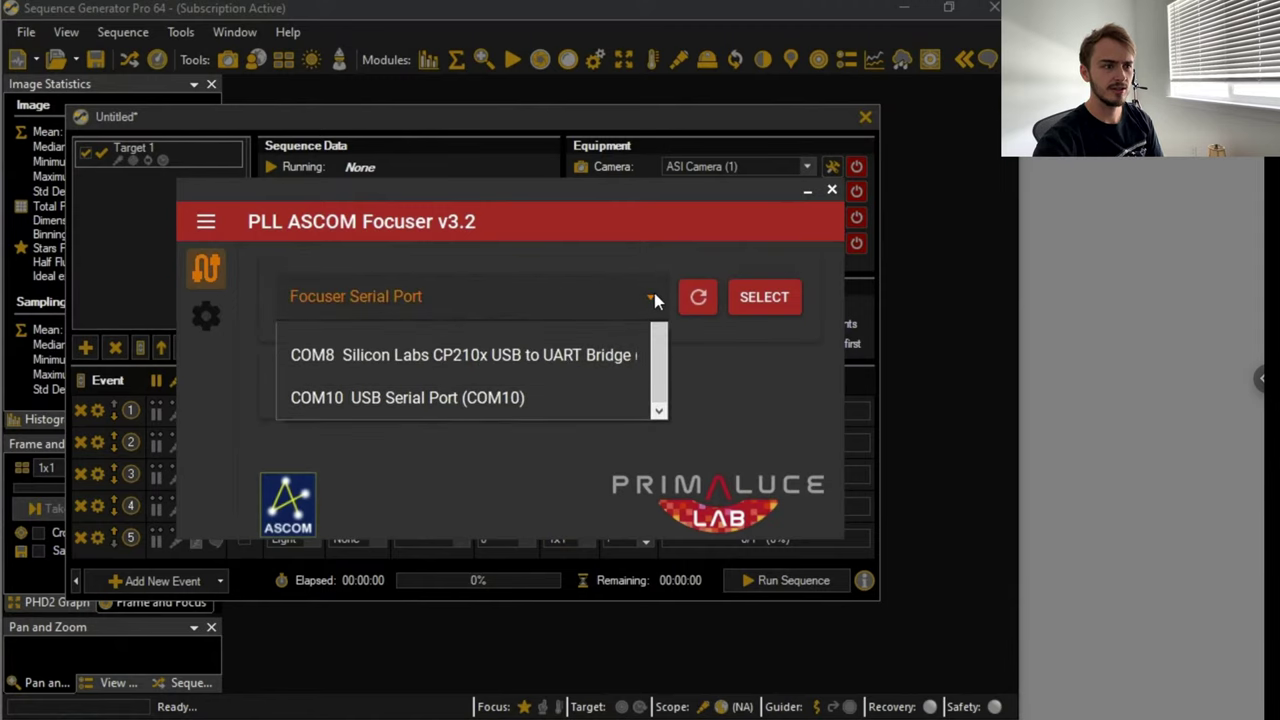
left_click(622, 314)
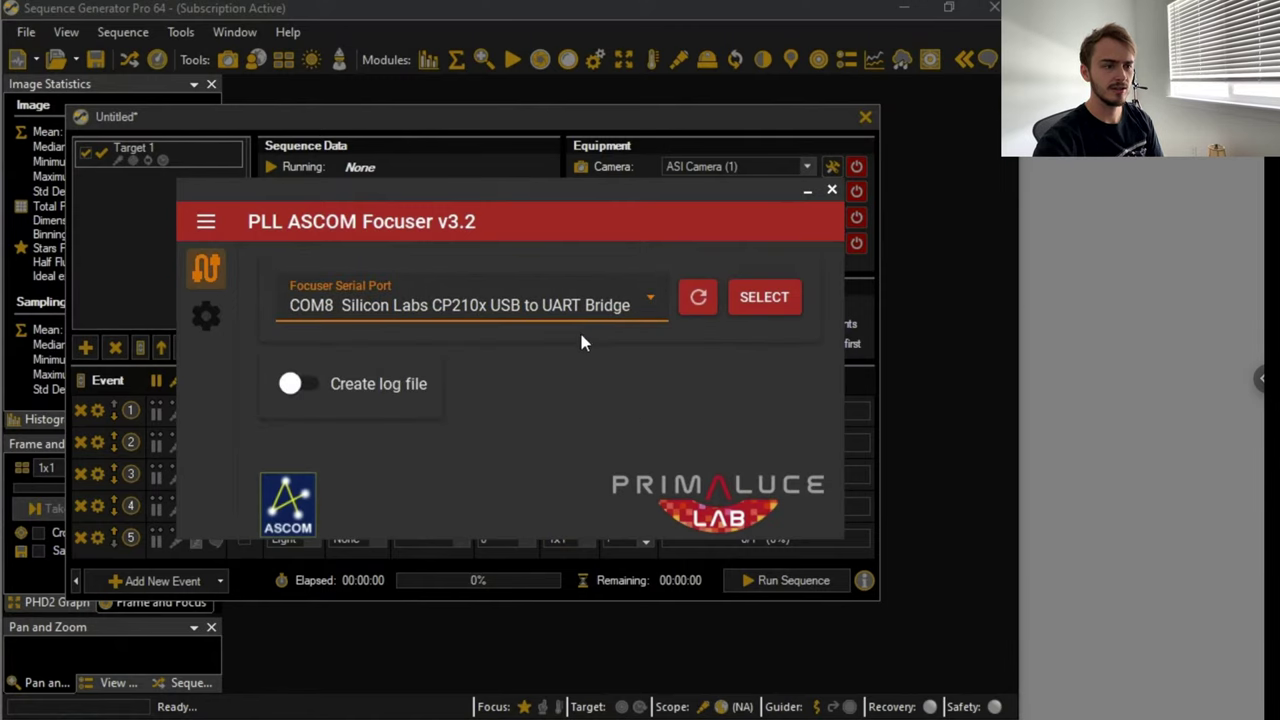
left_click(659, 296)
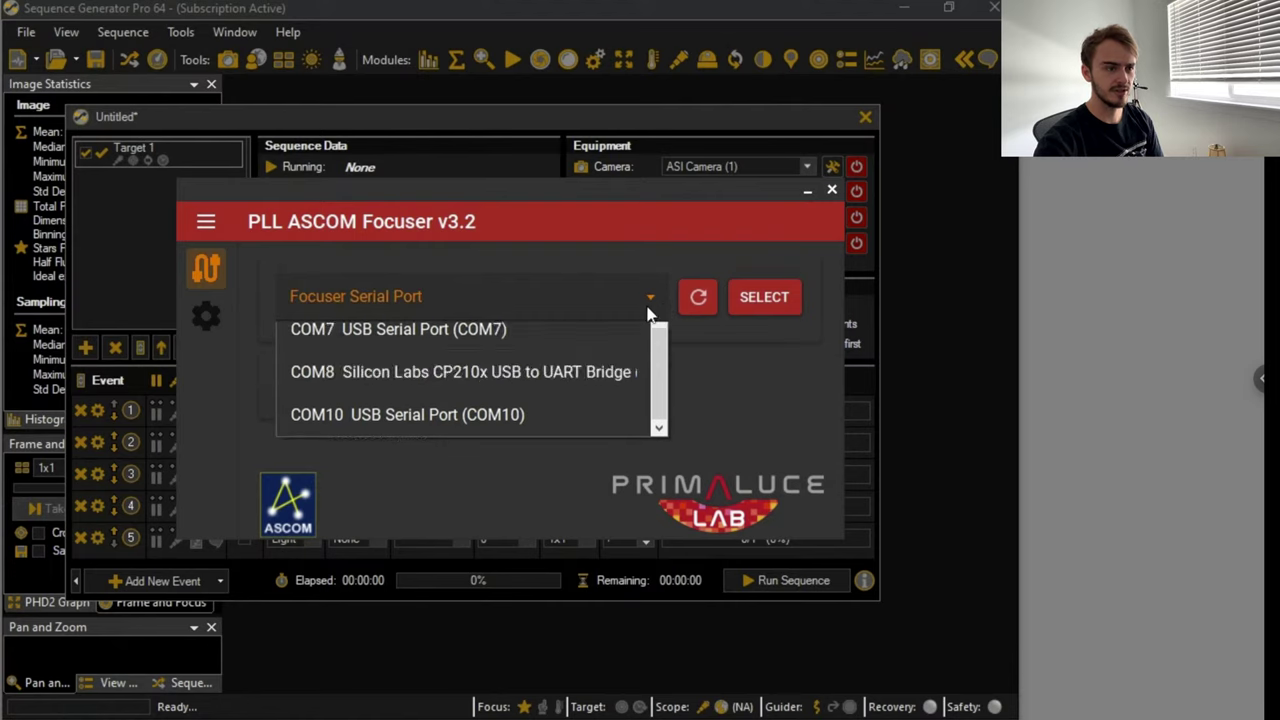
left_click(538, 429)
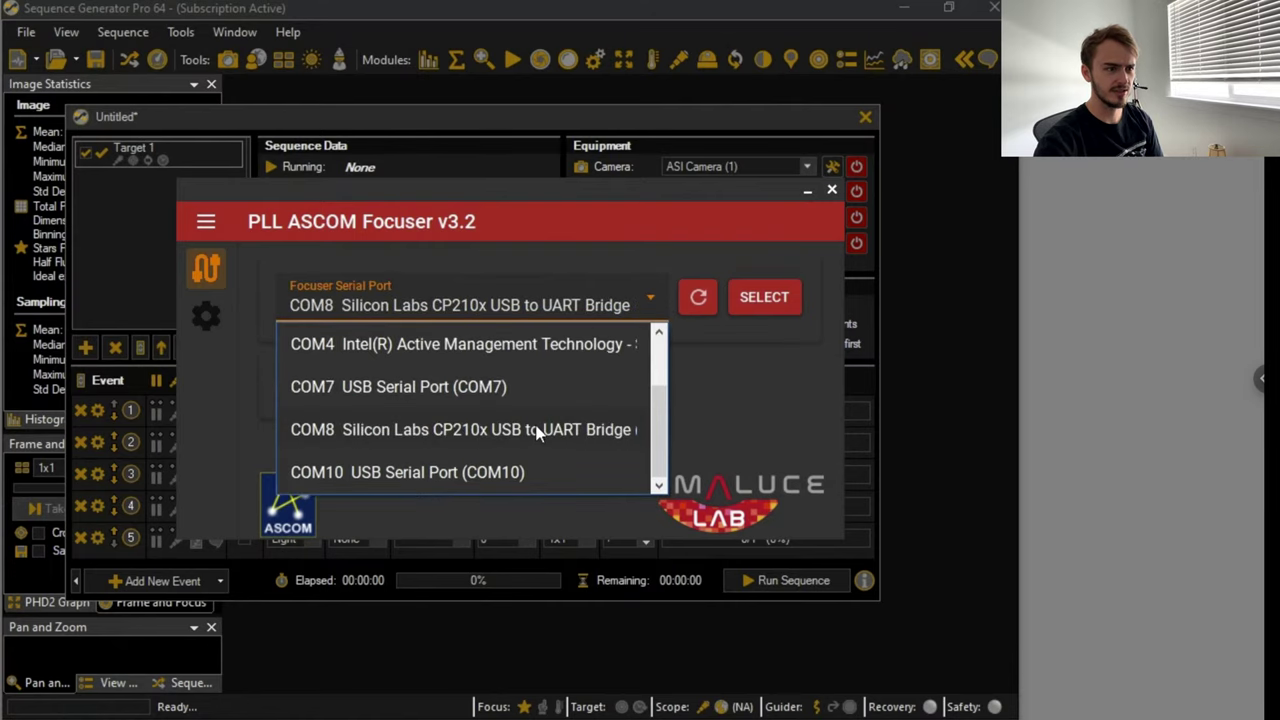
left_click(686, 357)
left_click(765, 298)
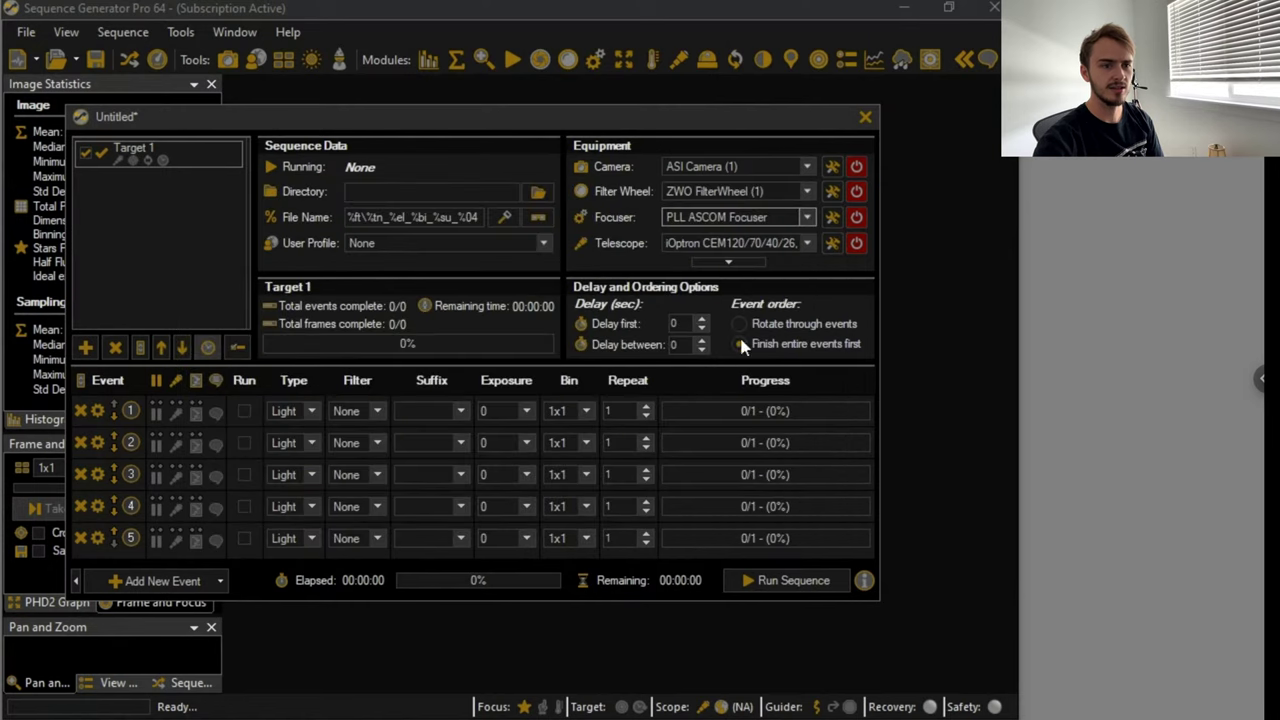
- Reconnect the PLL ASCOM Focuser, check its current position in Focus Control, and close that module
left_click(856, 217)
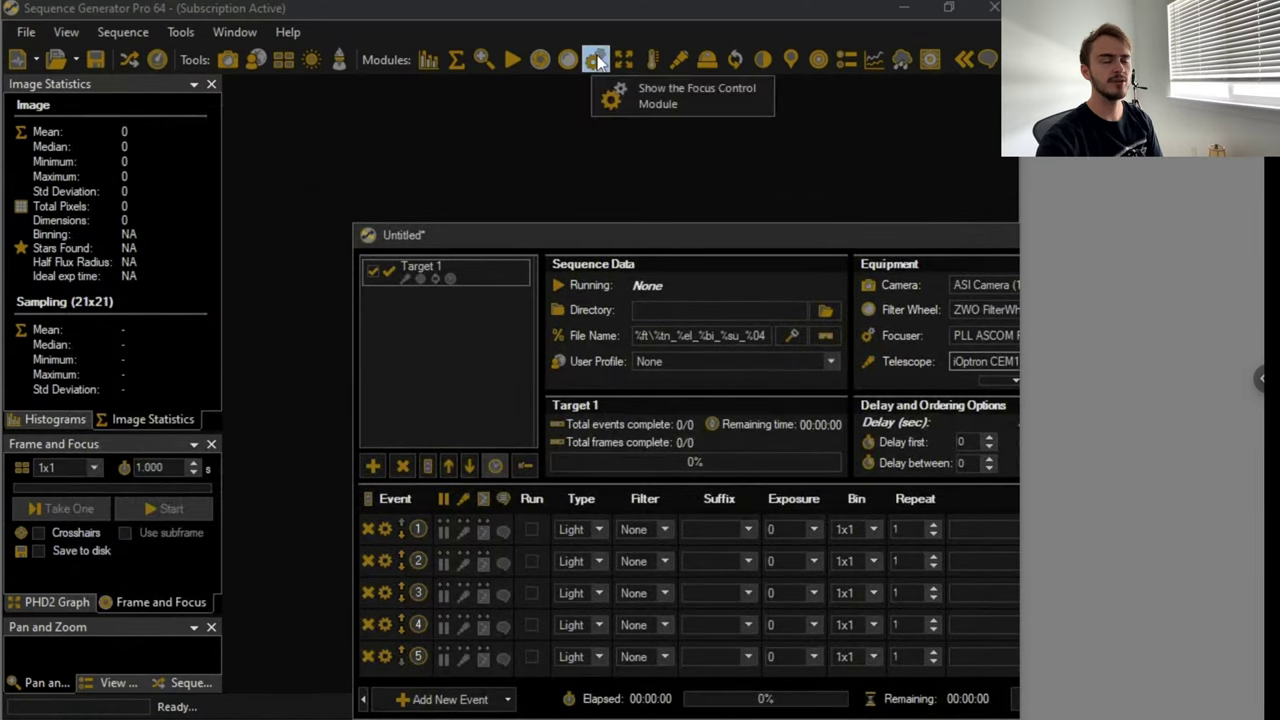
left_click(596, 61)
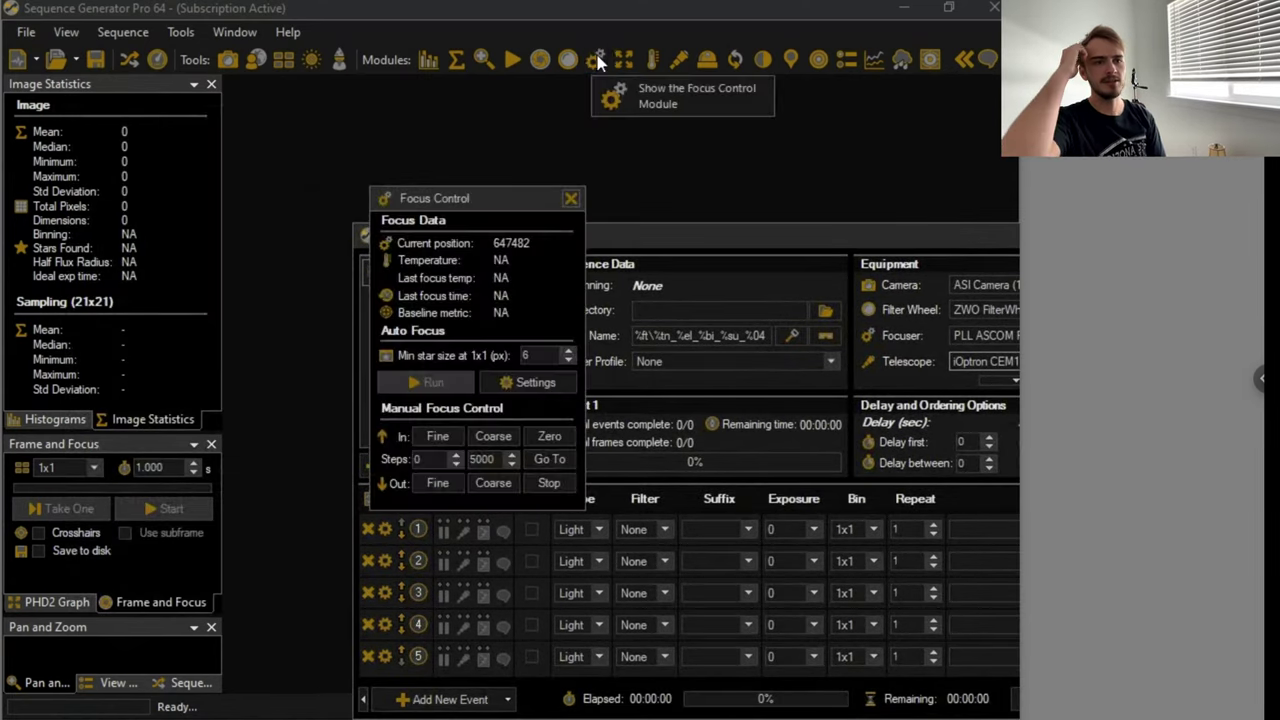
left_click(570, 198)
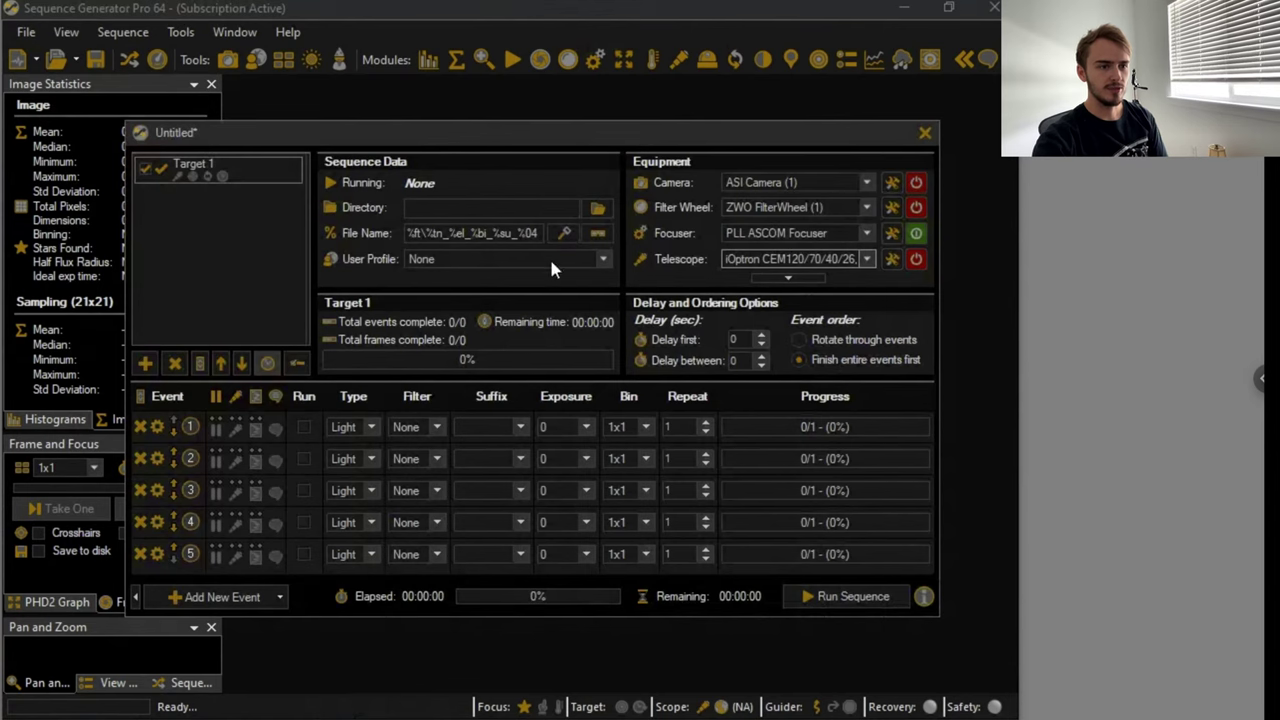
- Apply the hakos user profile and choose the Desktop's IMAGING folder as the sequence's image directory
left_click(491, 259)
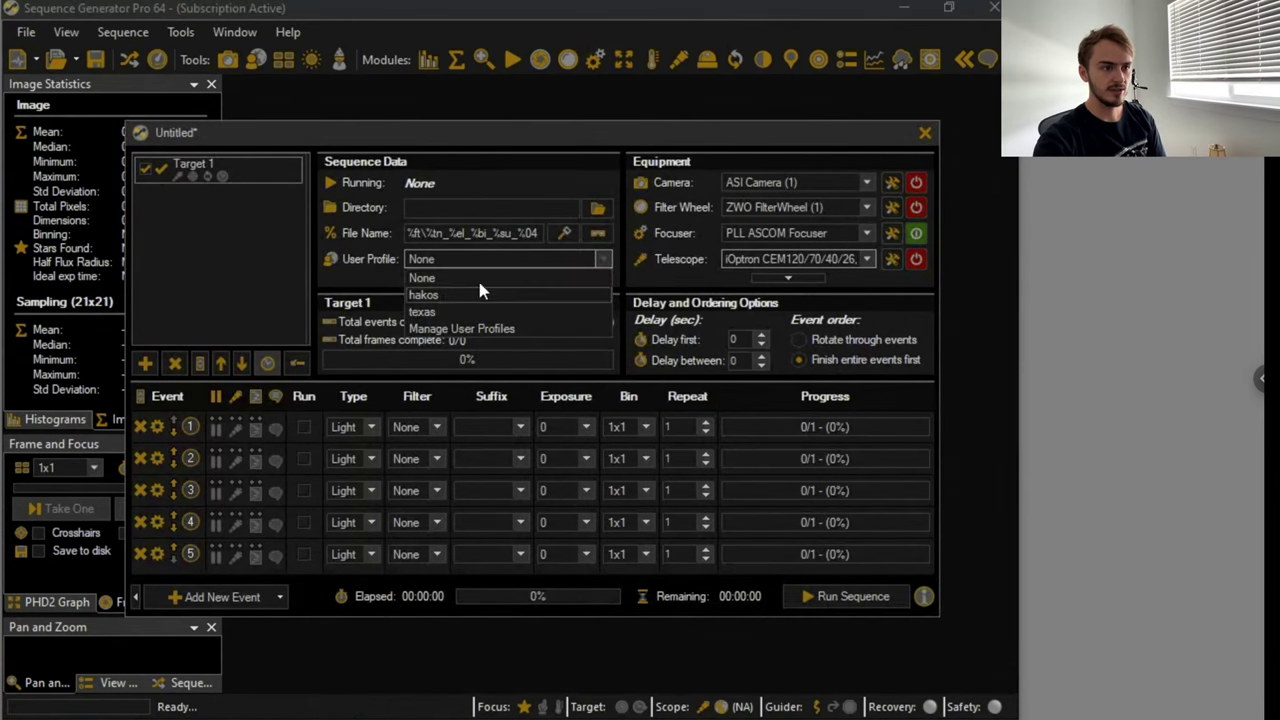
left_click(478, 287)
left_click(598, 210)
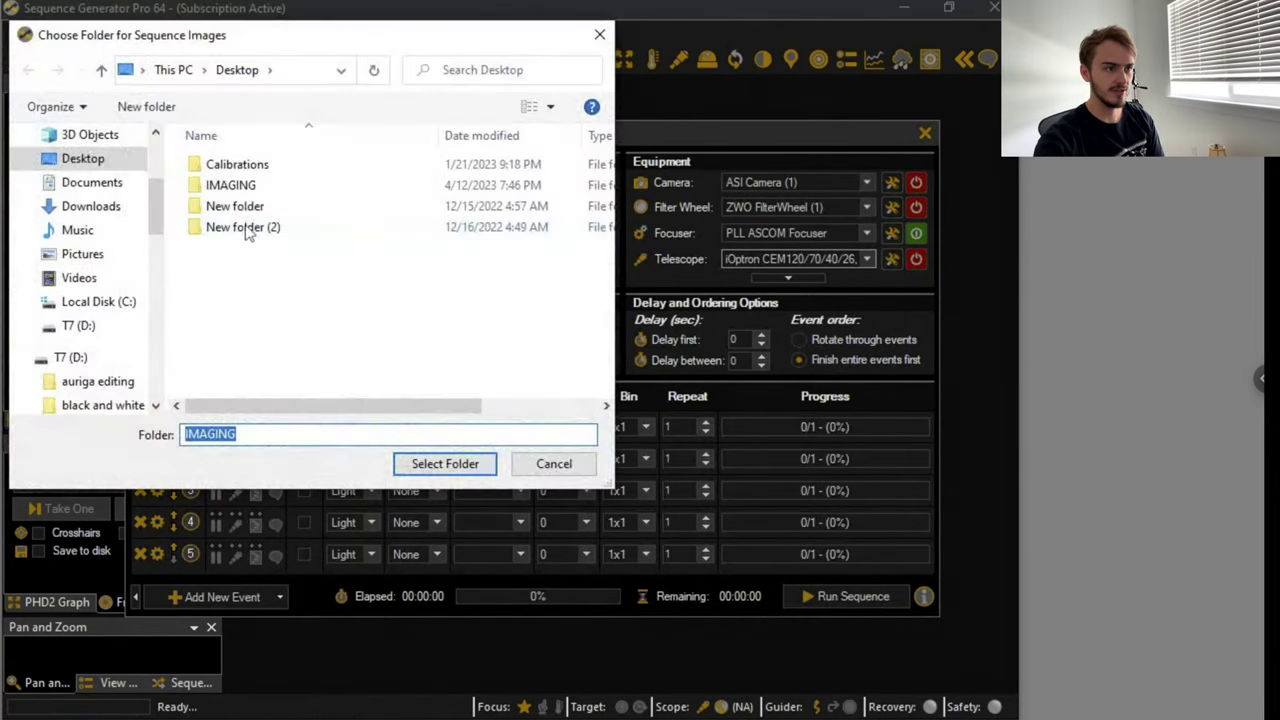
left_click(247, 190)
left_click(452, 466)
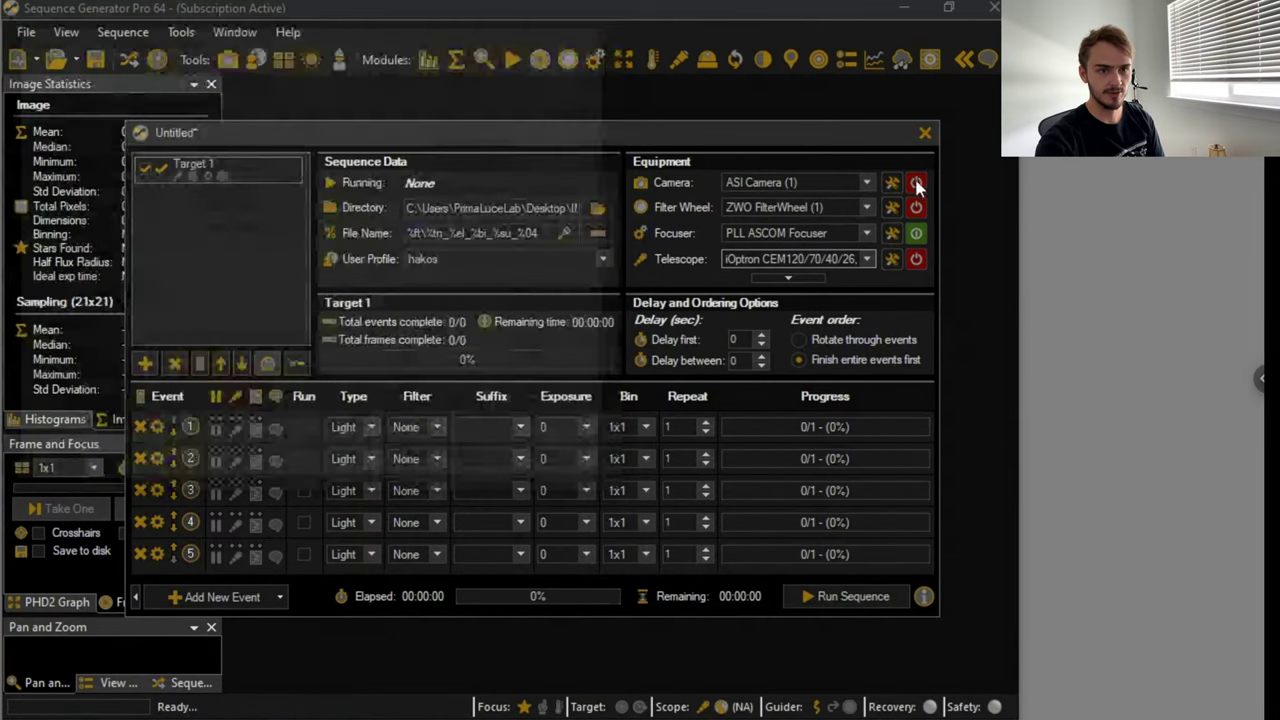
- Connect the camera, filter wheel, telescope and Alnitak Flat Box
left_click(917, 184)
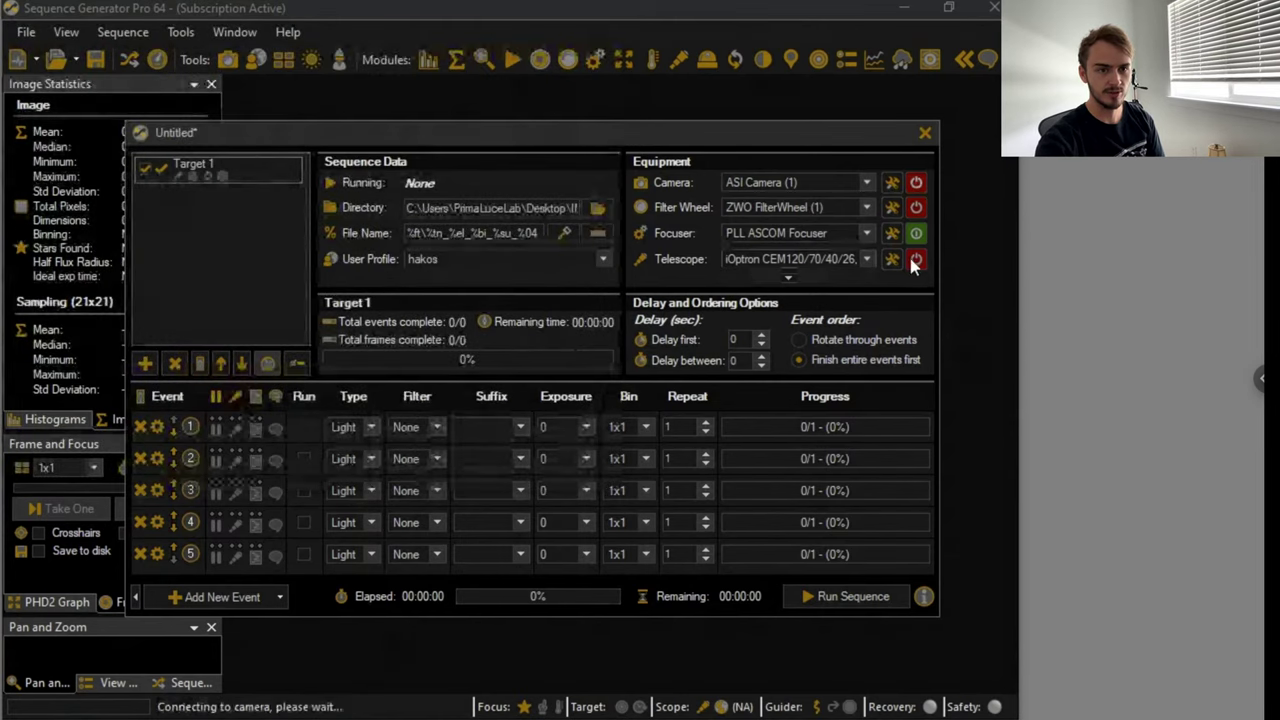
left_click(789, 281)
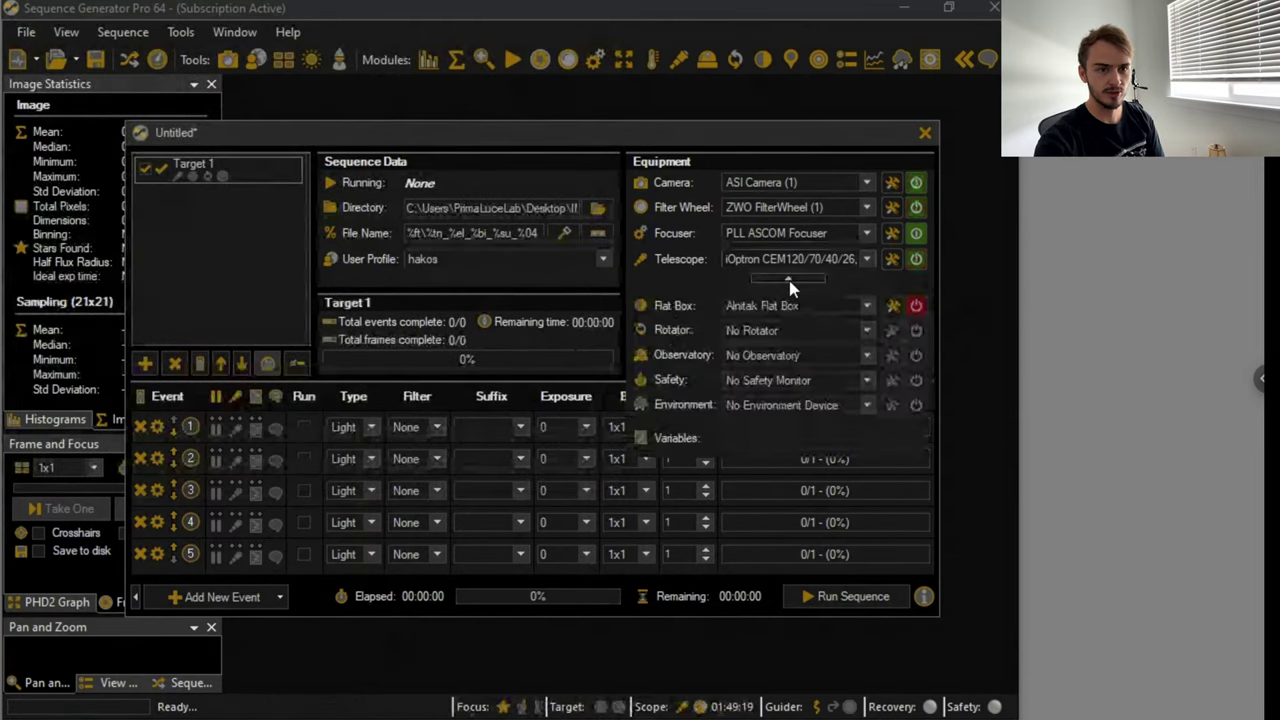
left_click(917, 306)
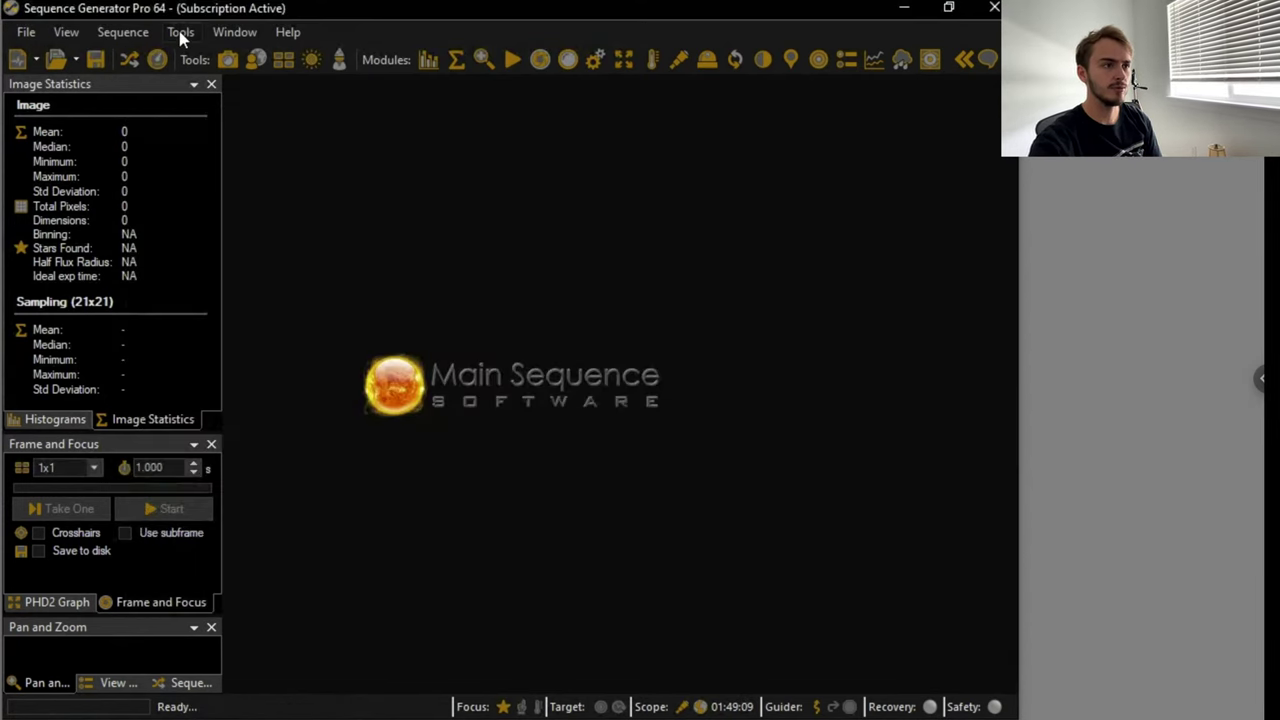
- Fetch ngc 3372 with a 7° field of view in the Framing & Mosaic Wizard and center a single-tile frame on the nebula
left_click(181, 33)
left_click(299, 220)
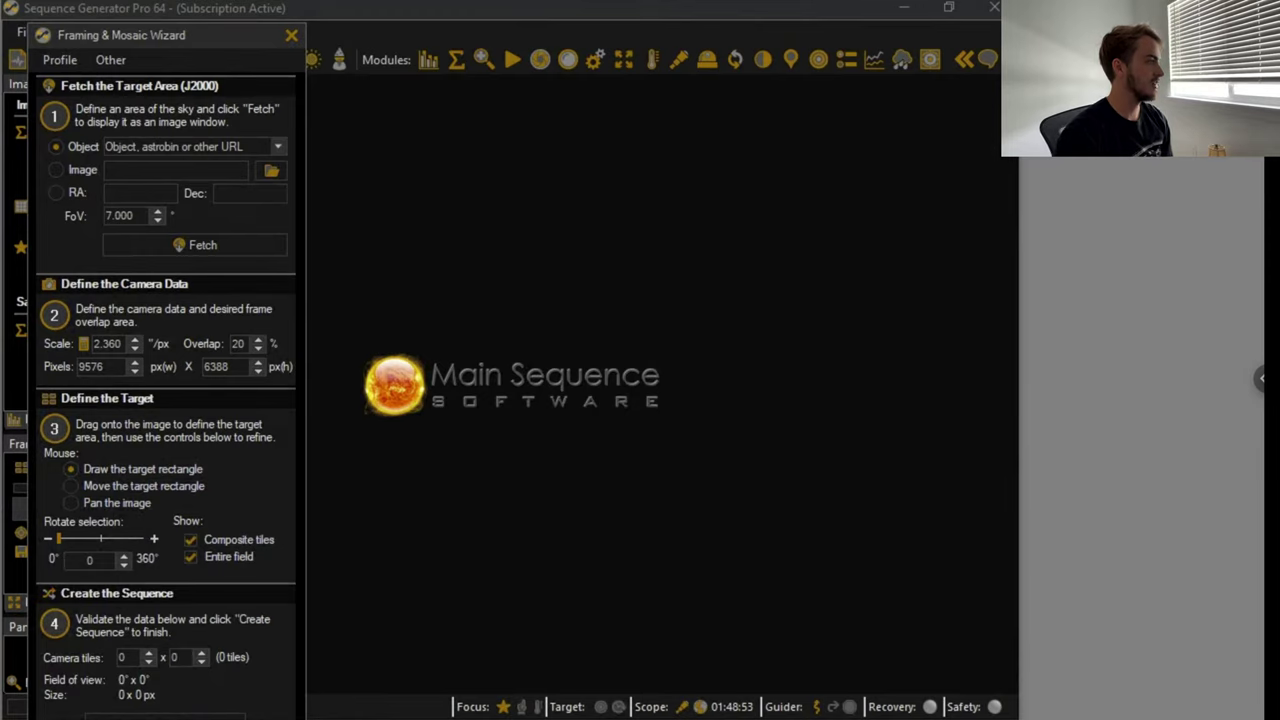
left_click(172, 150)
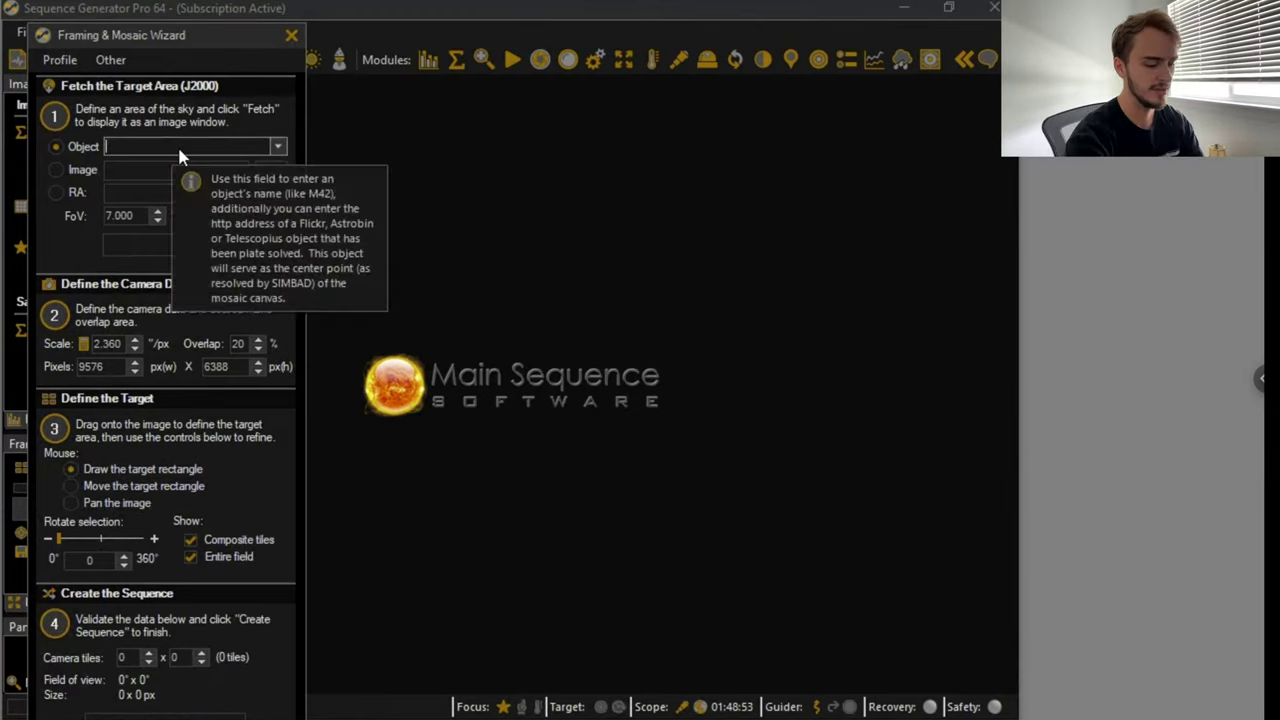
type("ngc 3372")
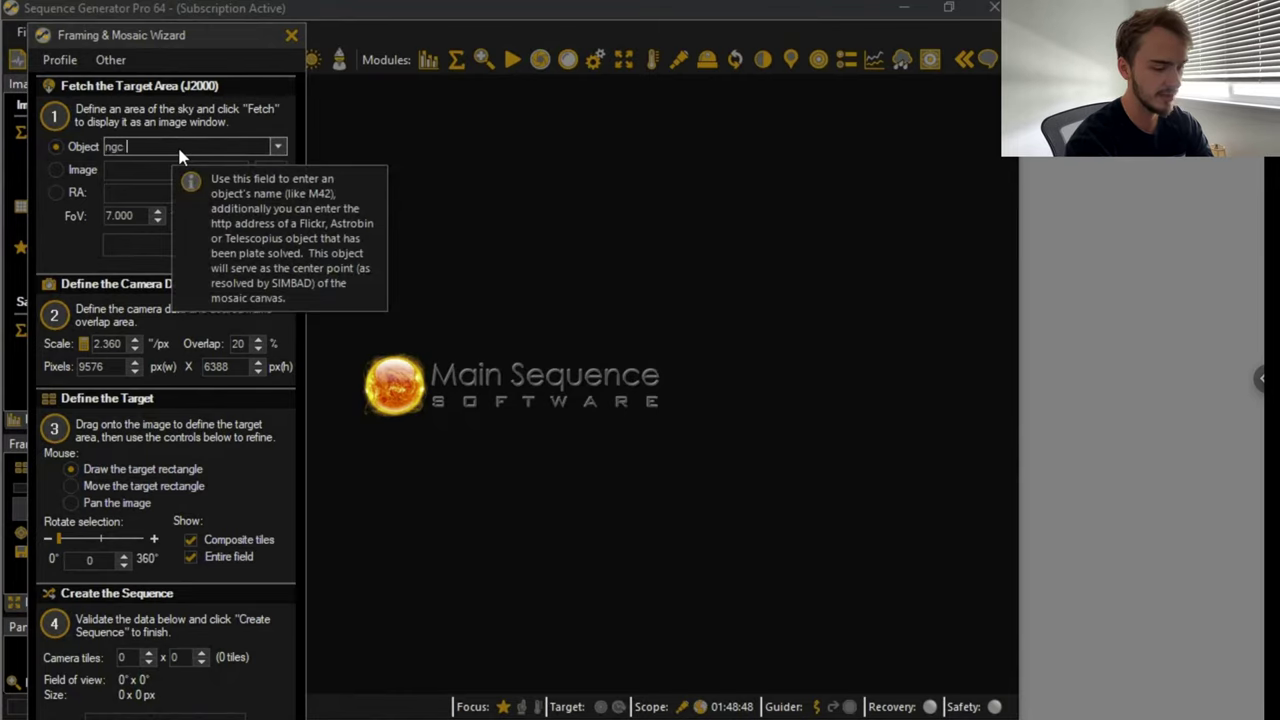
left_click(140, 242)
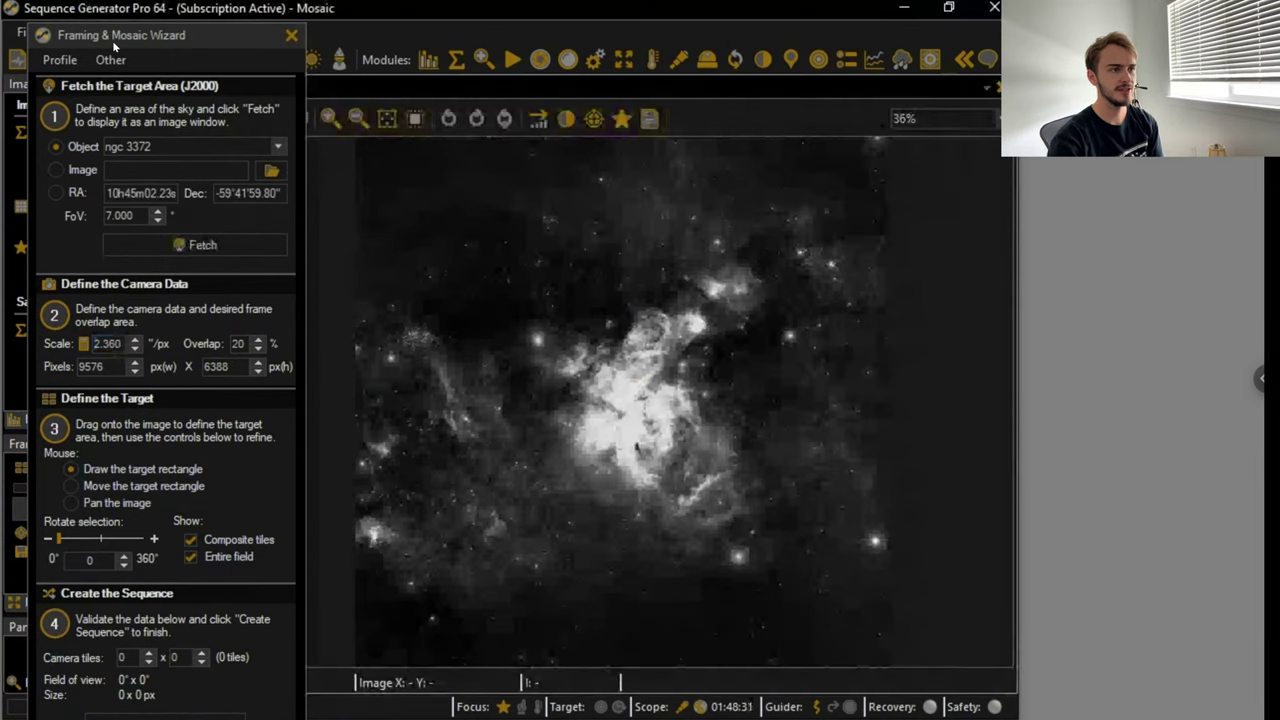
left_click(610, 368)
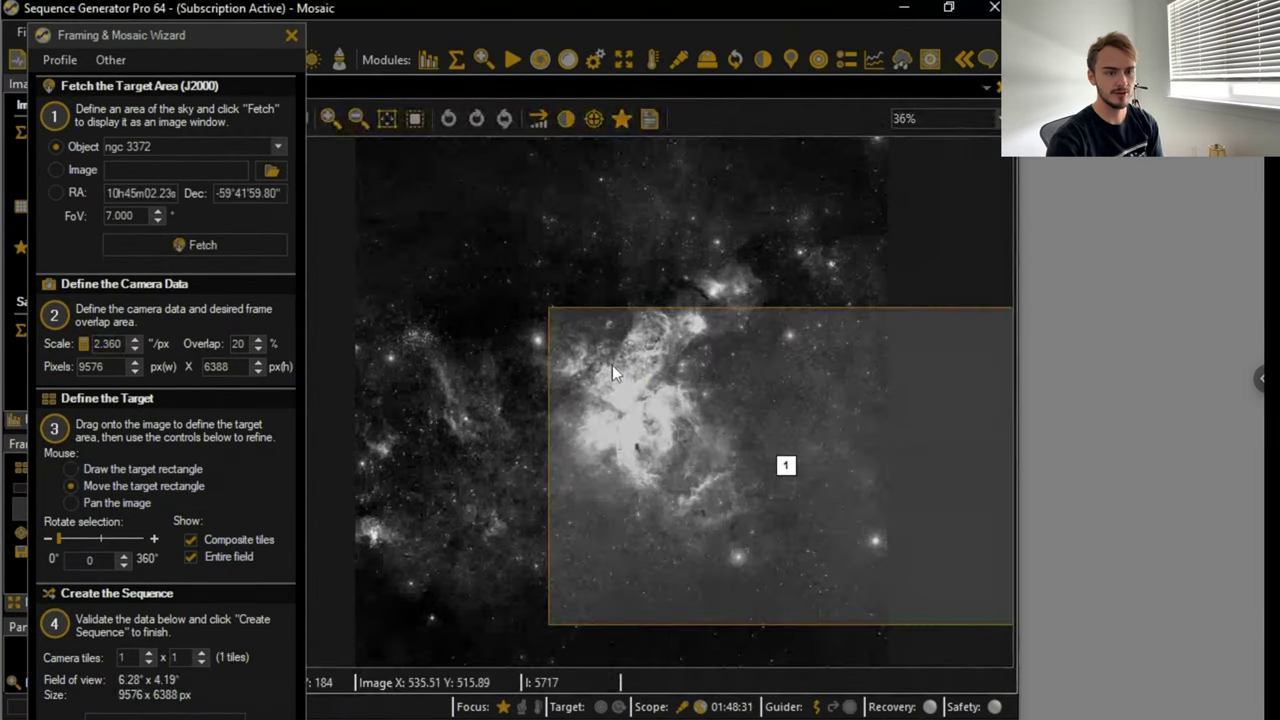
left_click_drag(469, 337, 474, 382)
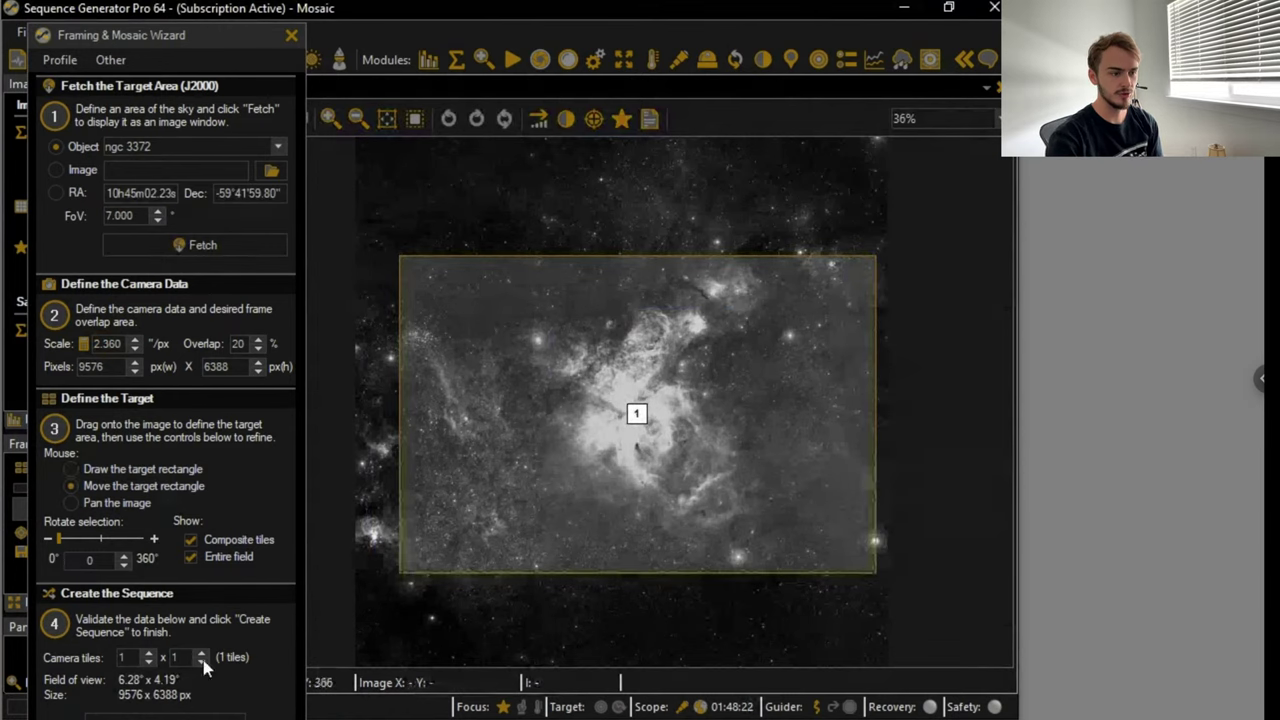
- Create the ngc 3372 sequence, replacing existing targets, with slew and center enabled and camera angle validation off, accepting the rotation warning
left_click(110, 34)
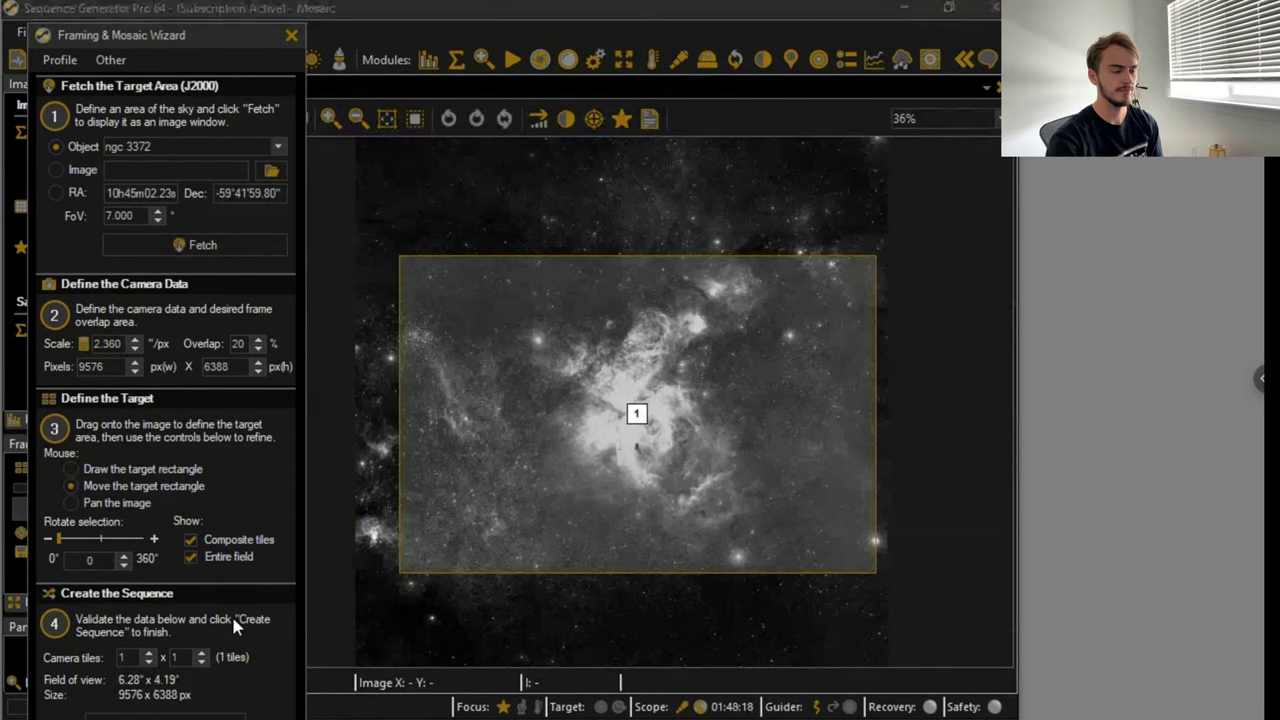
left_click(178, 700)
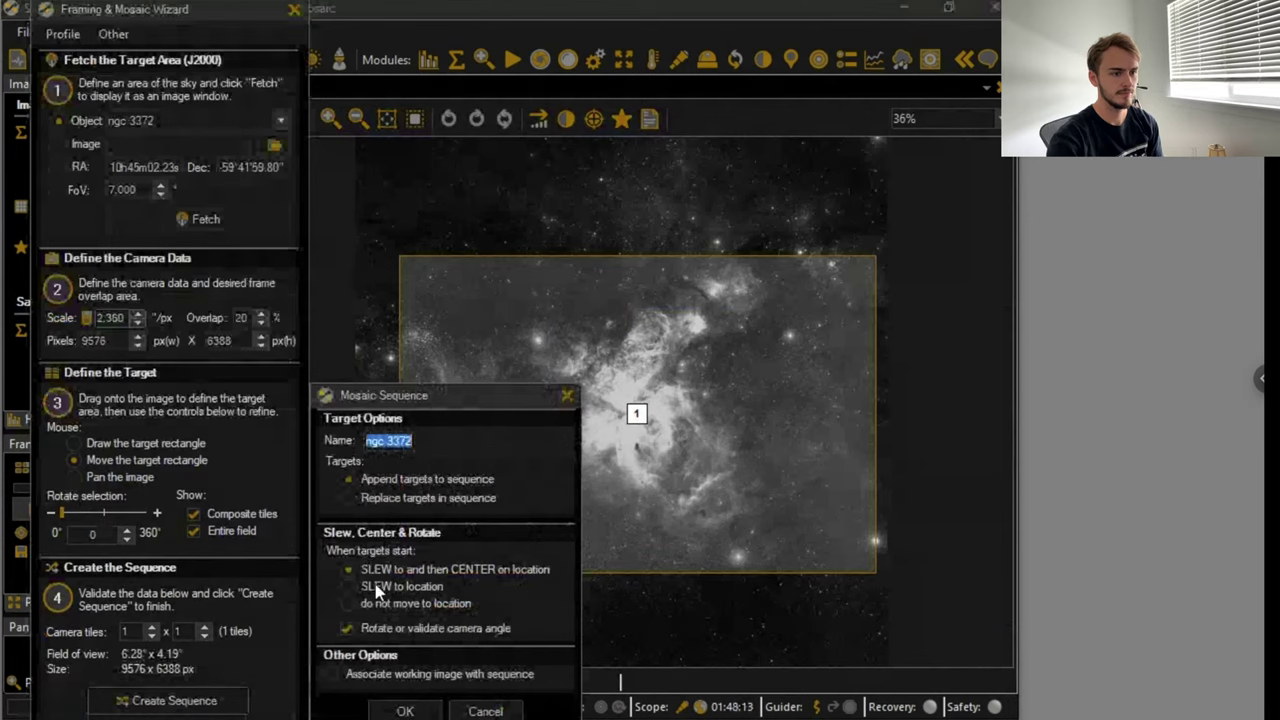
left_click(370, 498)
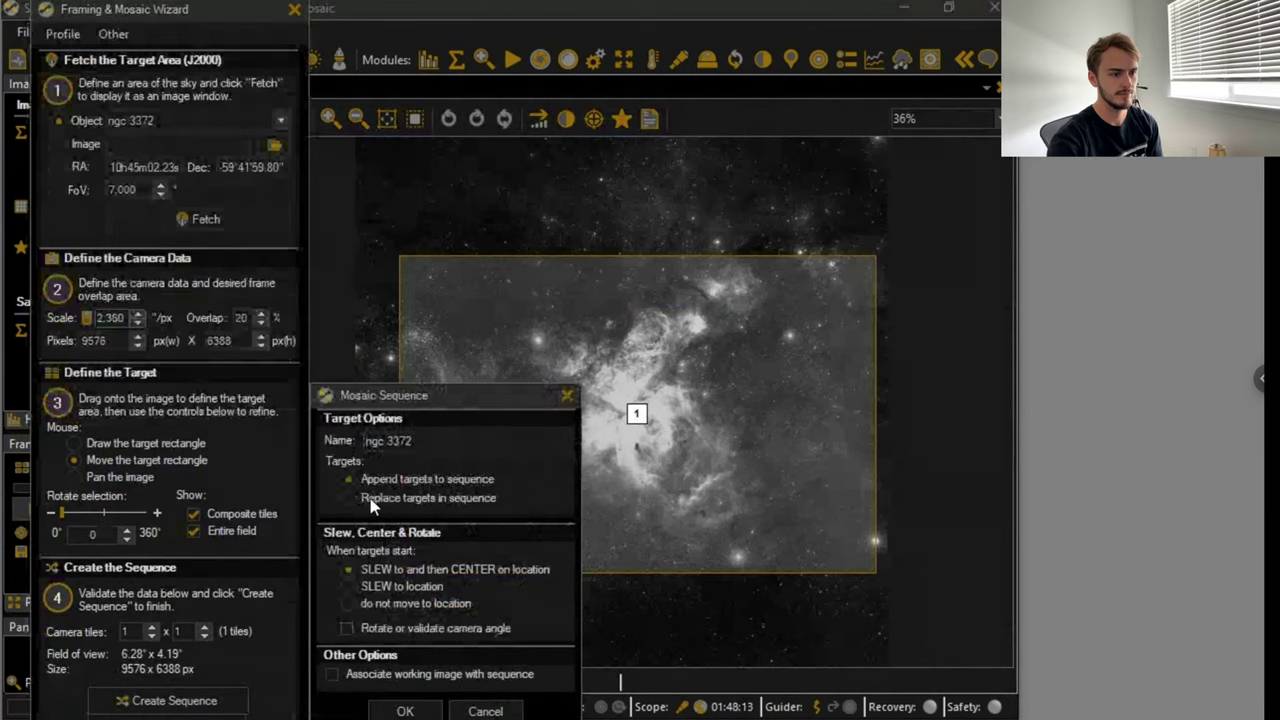
left_click(346, 628)
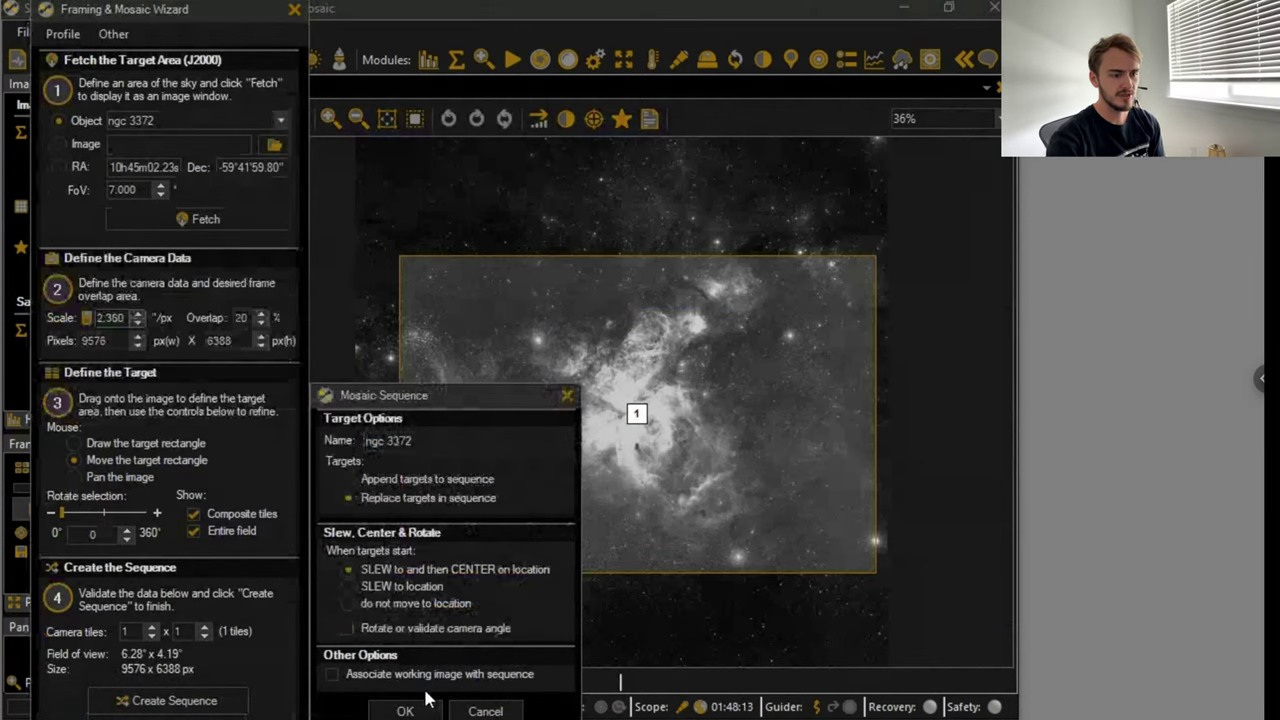
left_click(417, 711)
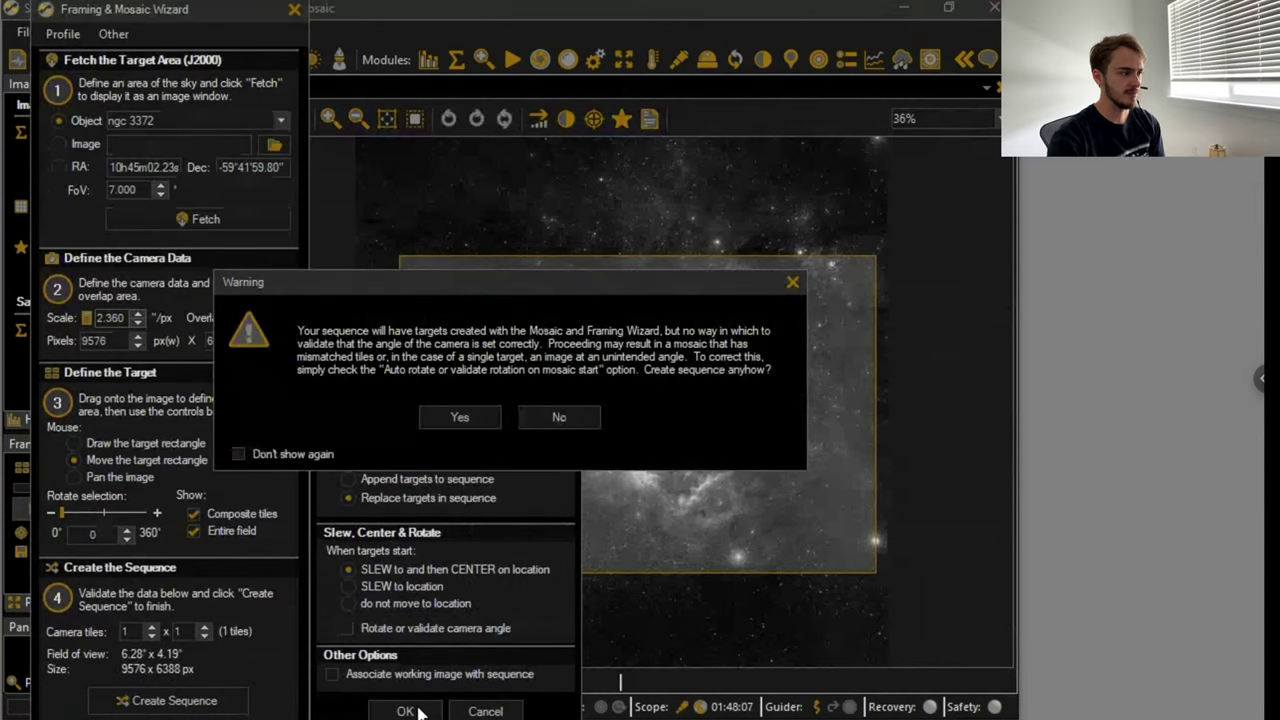
left_click(460, 416)
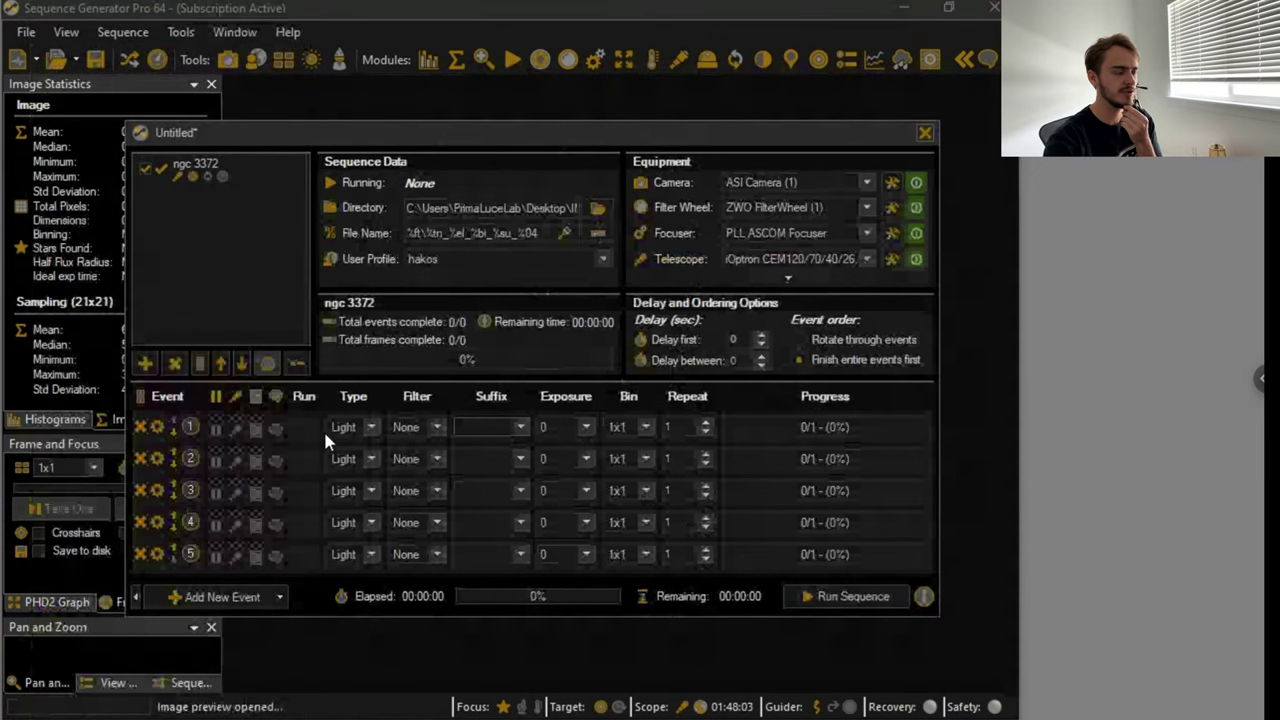
- Enable the first three light events and assign them the R, G and B filters
left_click(303, 489)
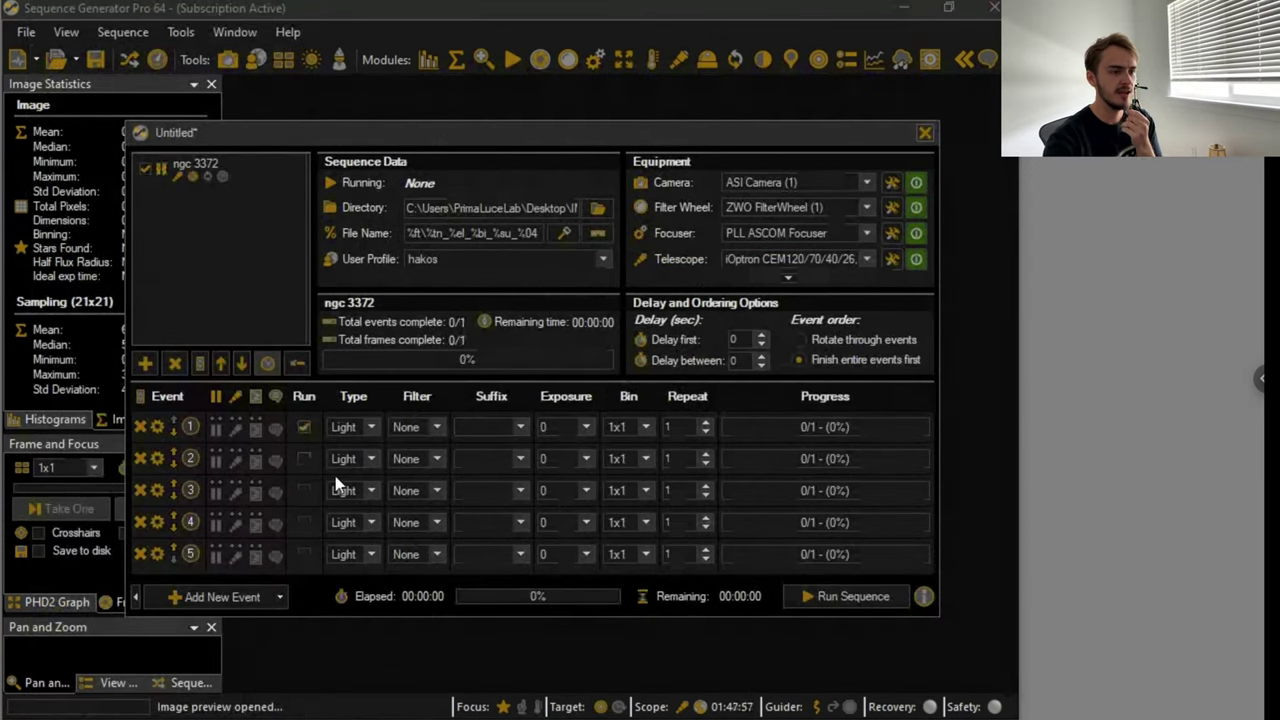
left_click(413, 434)
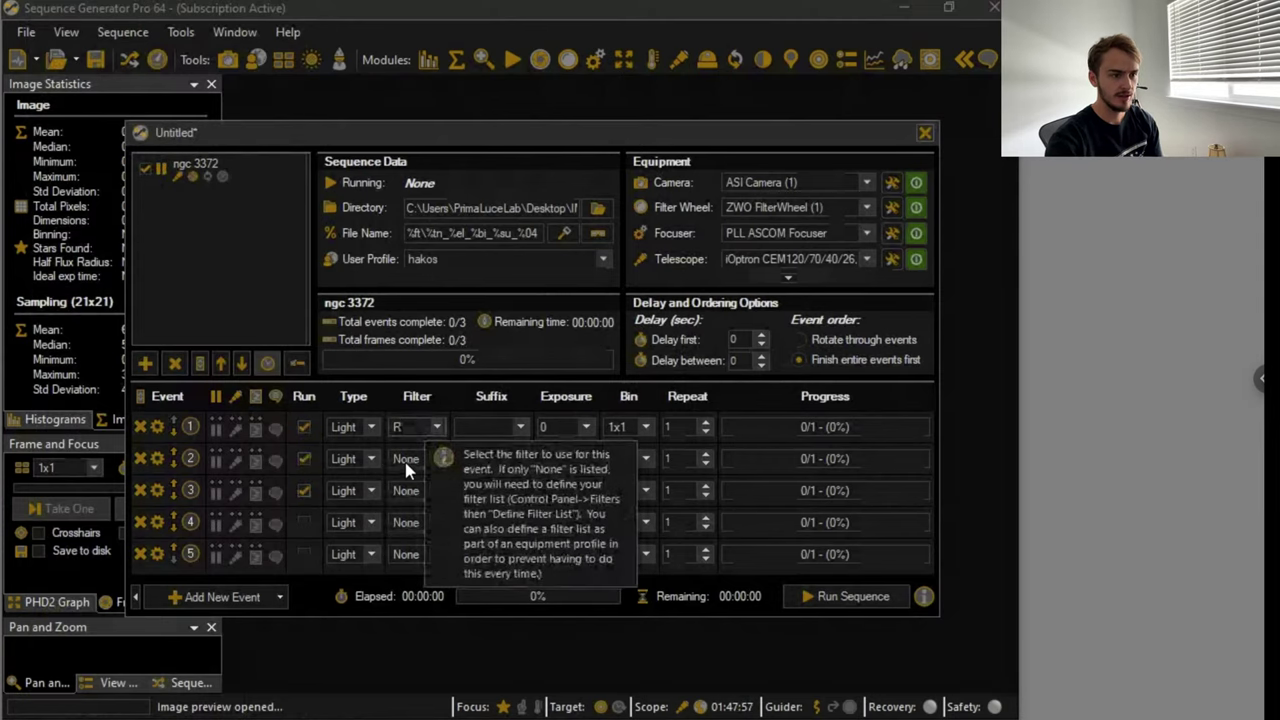
left_click(403, 474)
left_click(413, 458)
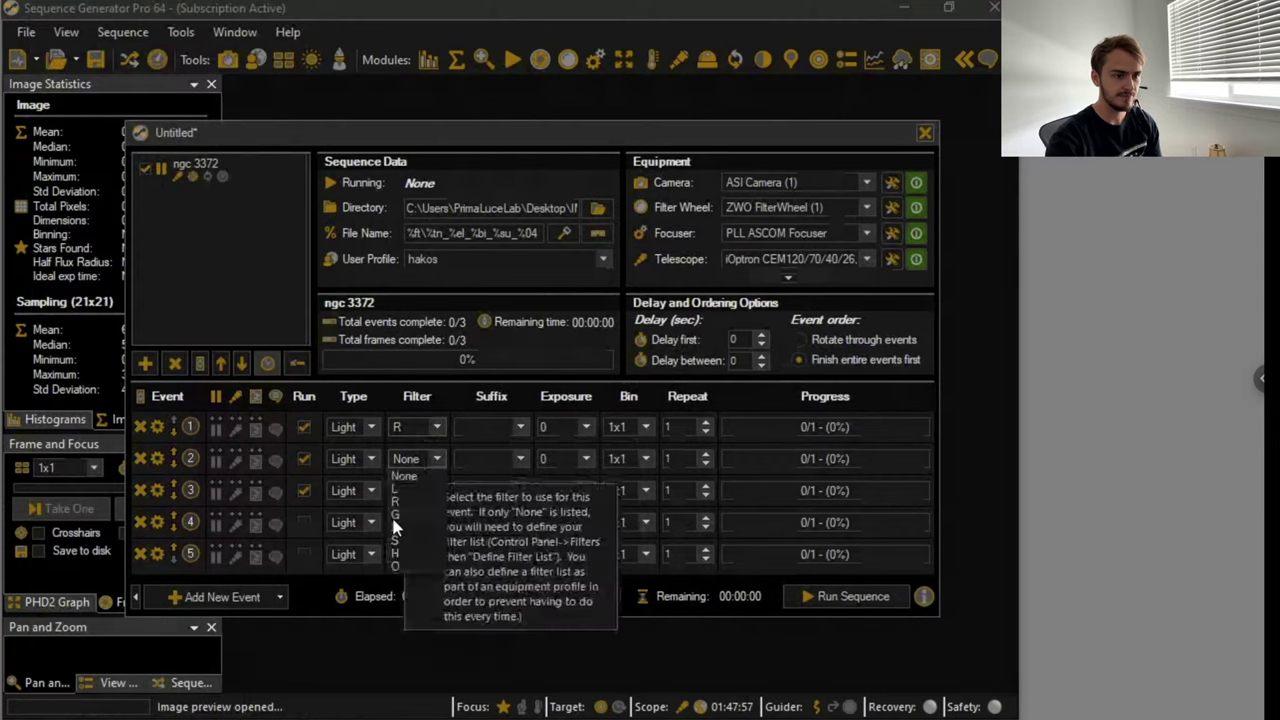
left_click(409, 510)
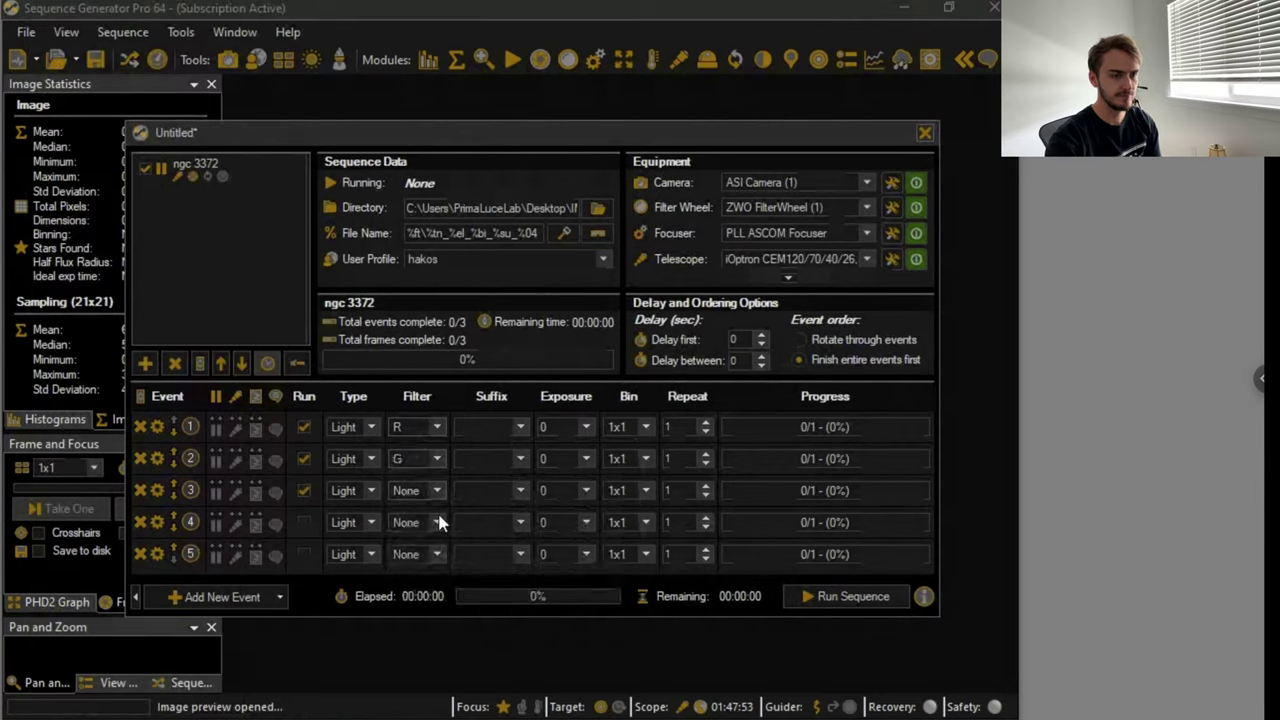
left_click(413, 490)
left_click(397, 562)
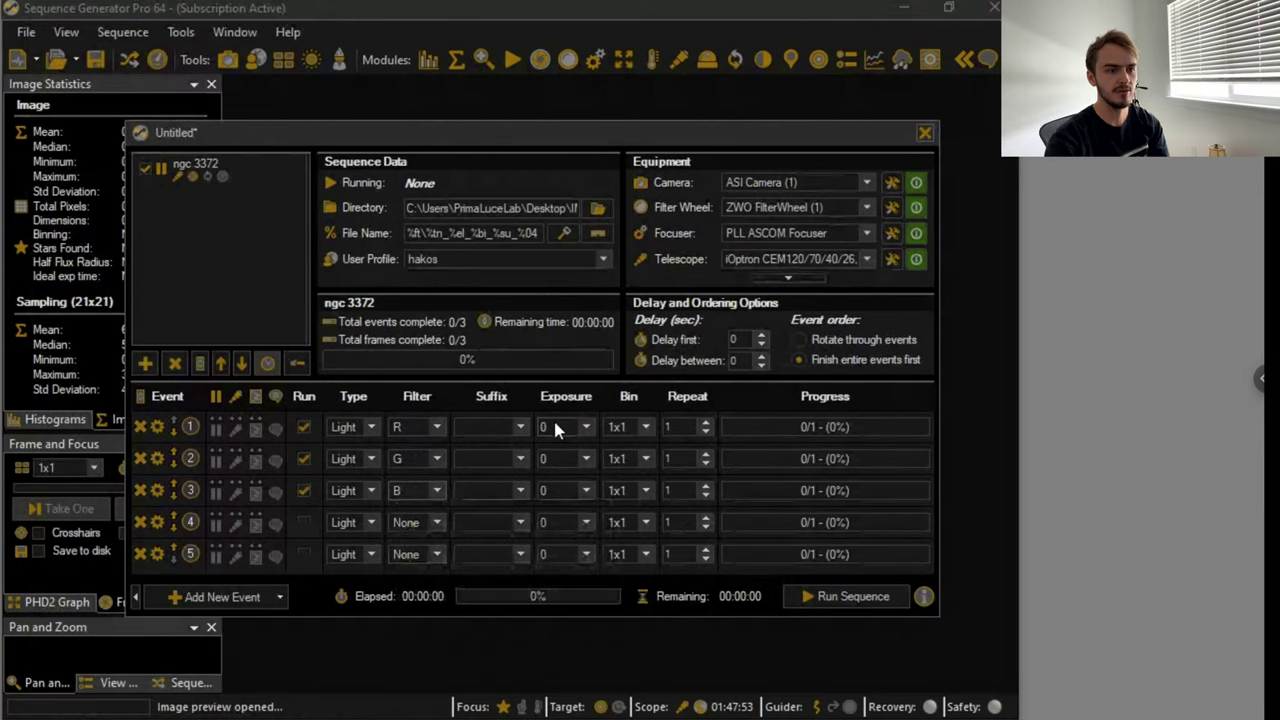
- Set the exposure of the R, G and B events to 300 seconds each
type("300")
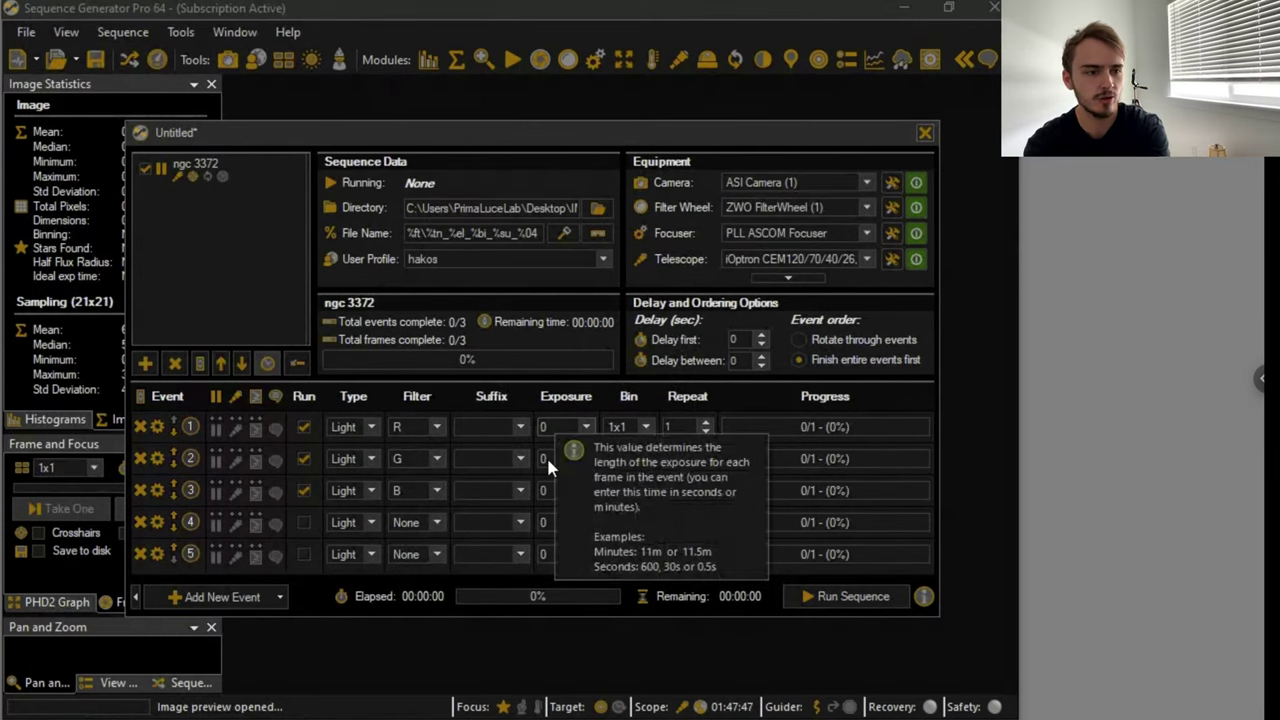
left_click(548, 458)
type("300")
left_click(560, 490)
type("300")
- Set the repeat count of the R, G and B light events to 24 each
left_click(678, 426)
type("24")
left_click(674, 460)
type("24")
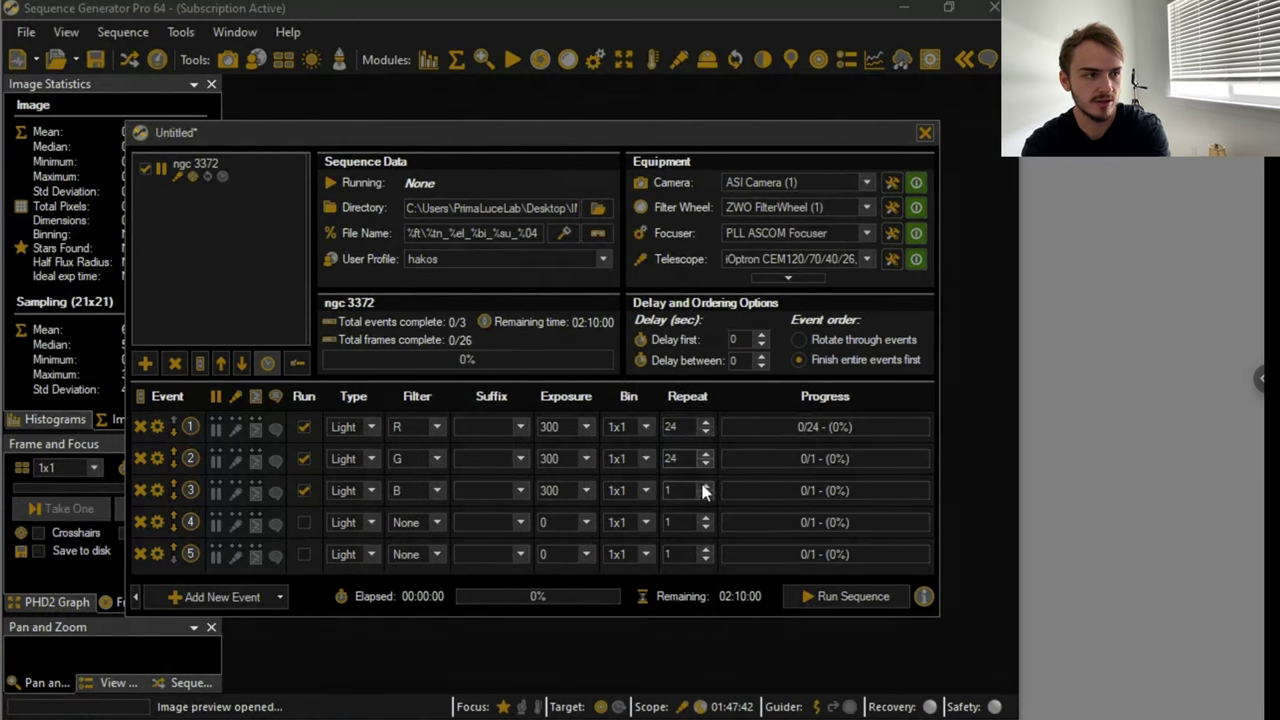
left_click(671, 490)
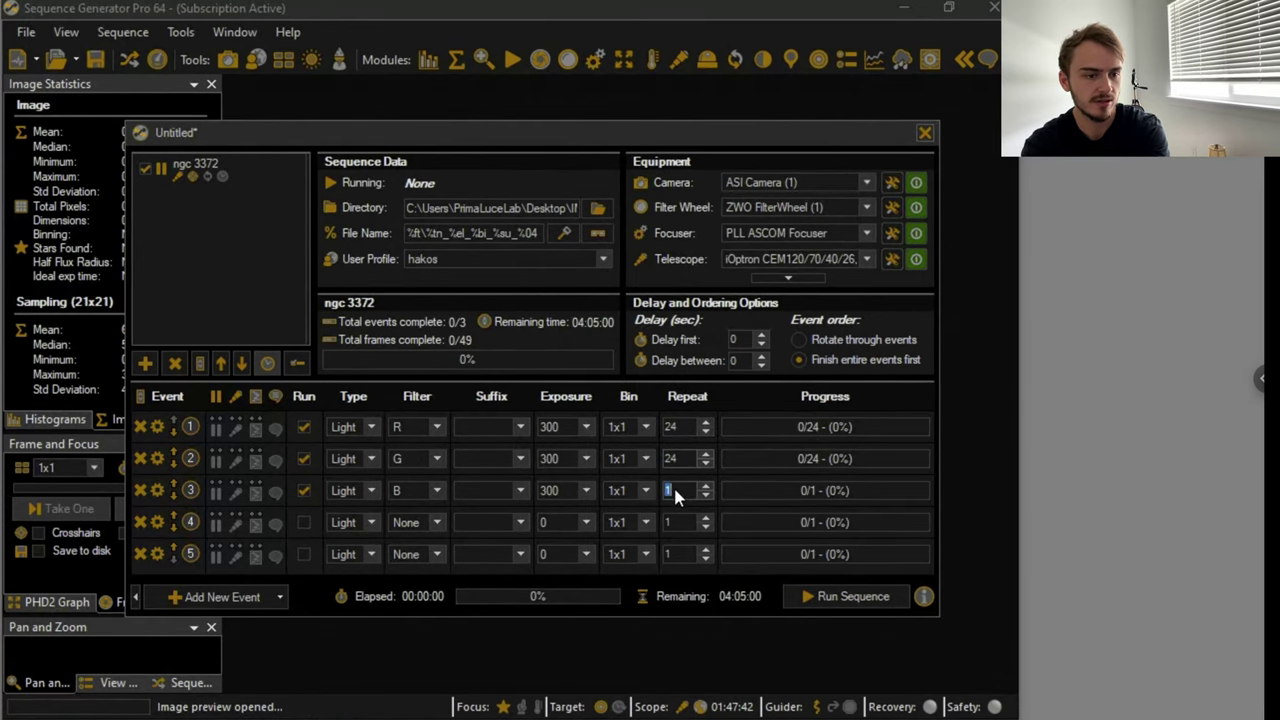
type("24")
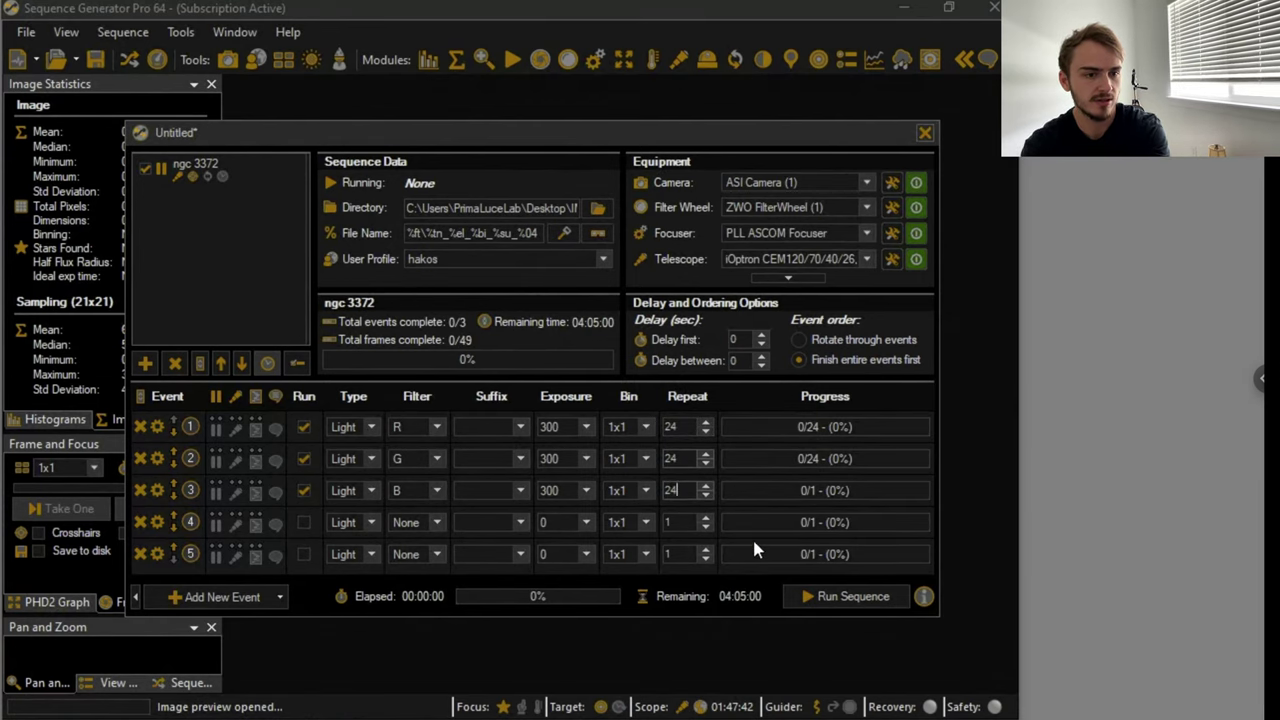
- Run the ngc 3372 sequence immediately despite the camera temperature warning, and close the sequence window
left_click(816, 596)
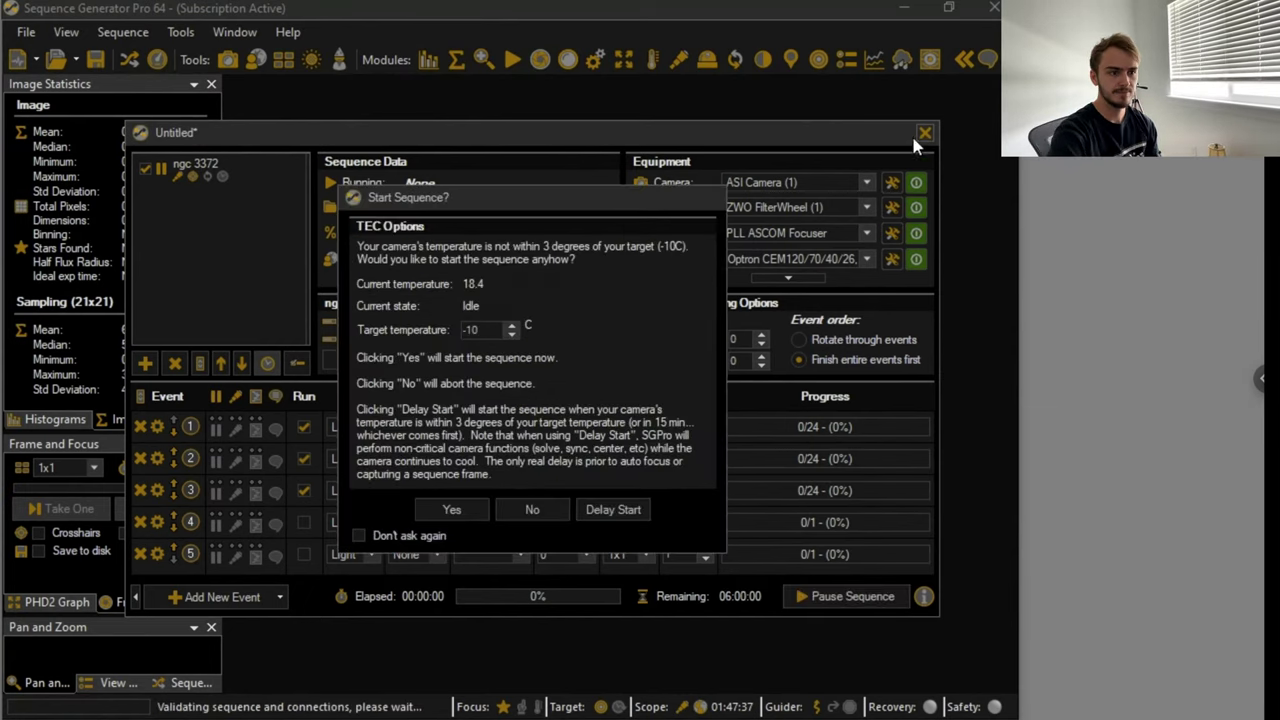
left_click(451, 510)
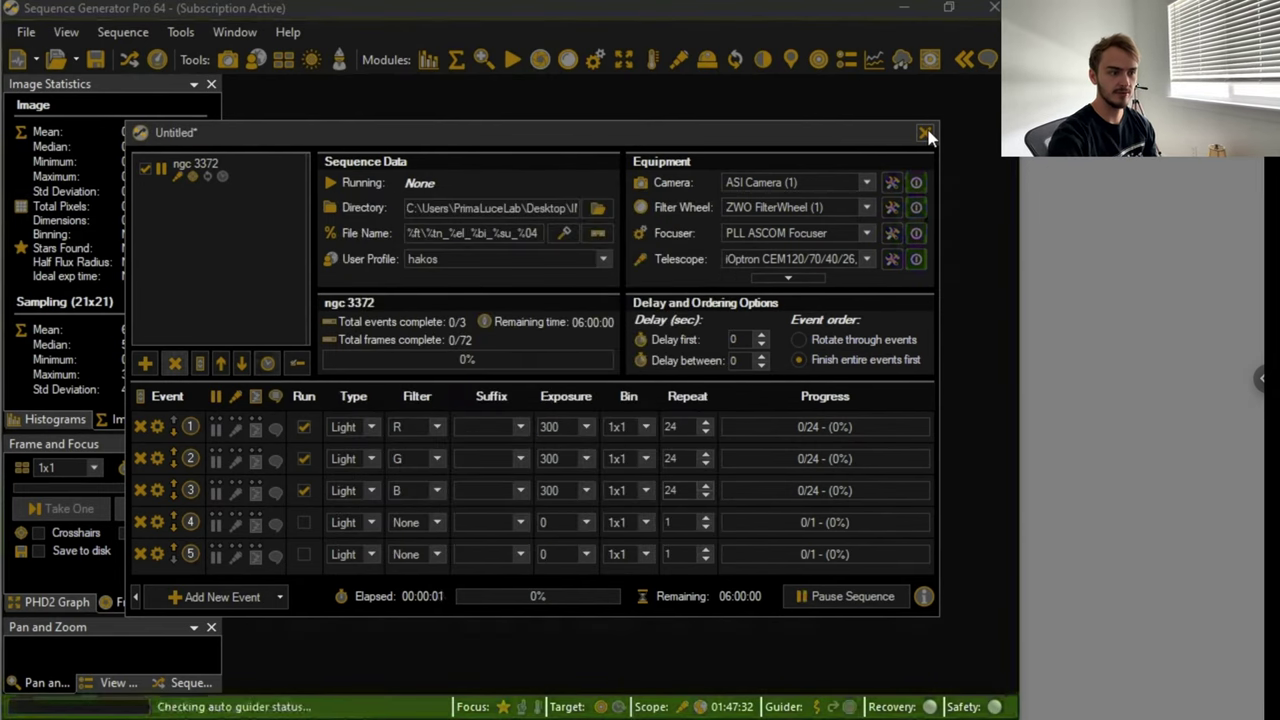
left_click(925, 133)
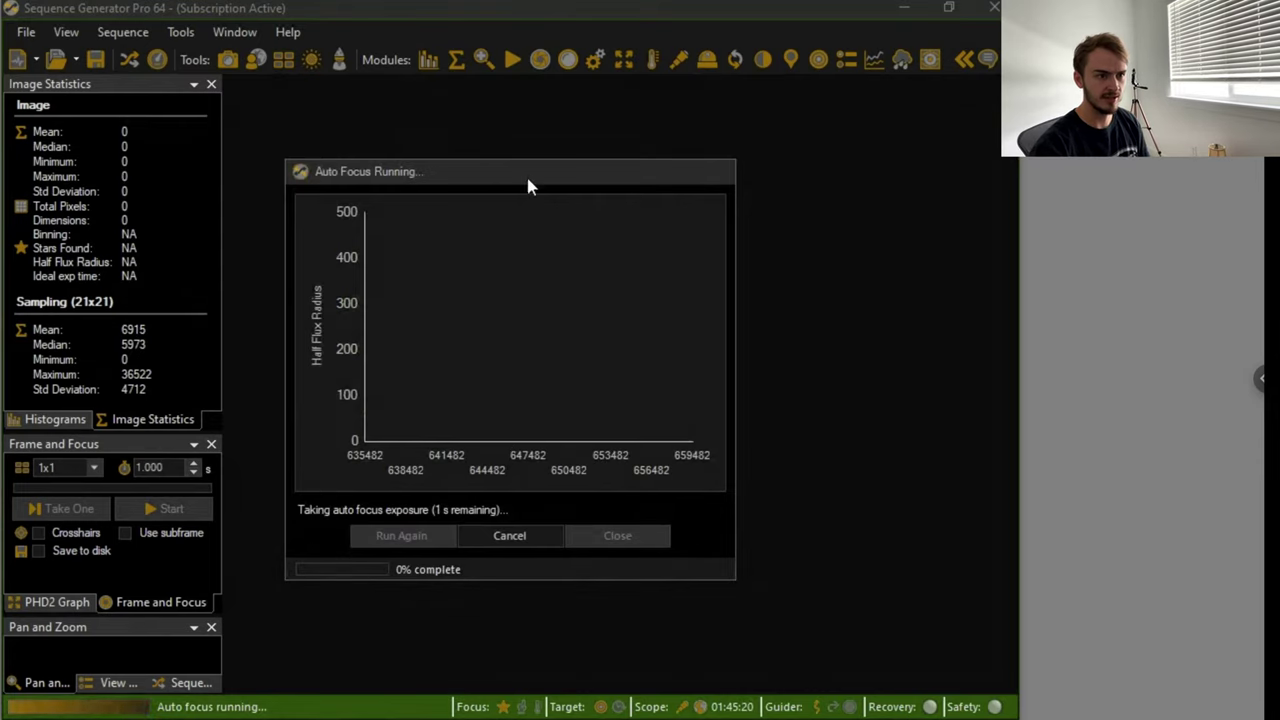
- Move the auto focus graph aside, close it after the run, and dismiss the auto center error without running end of sequence options
left_click_drag(629, 171, 314, 101)
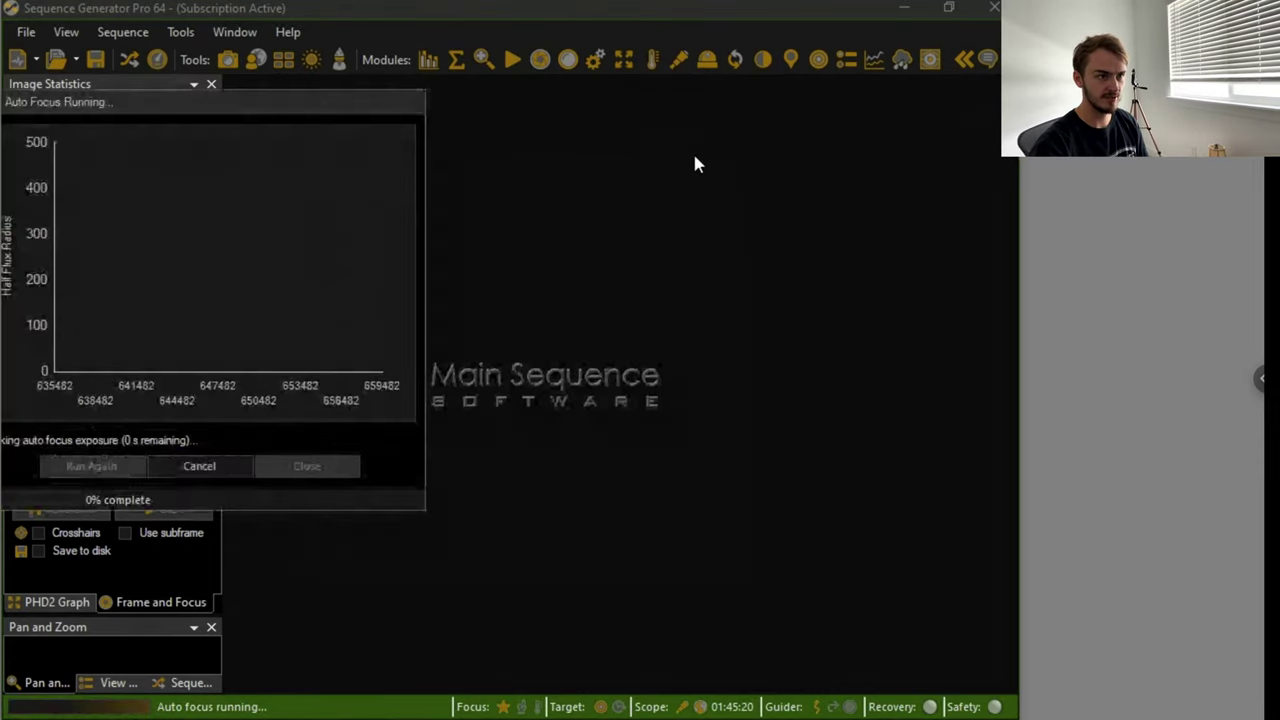
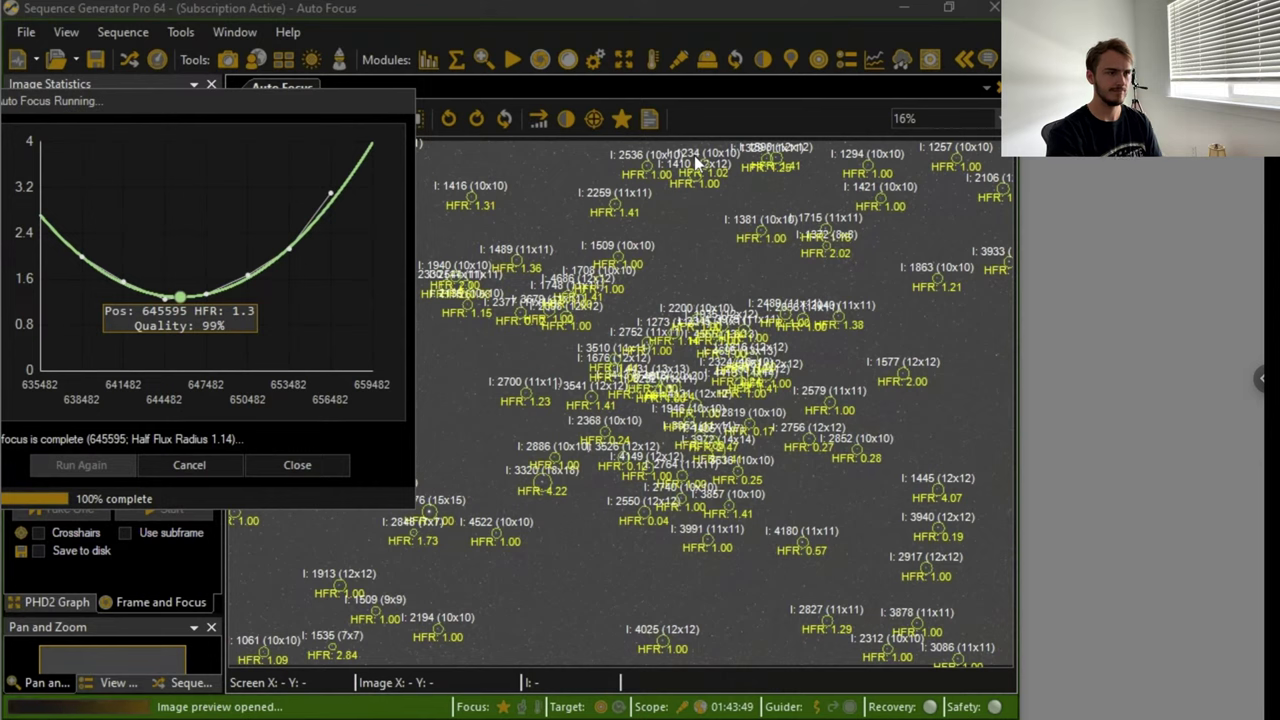
left_click(297, 466)
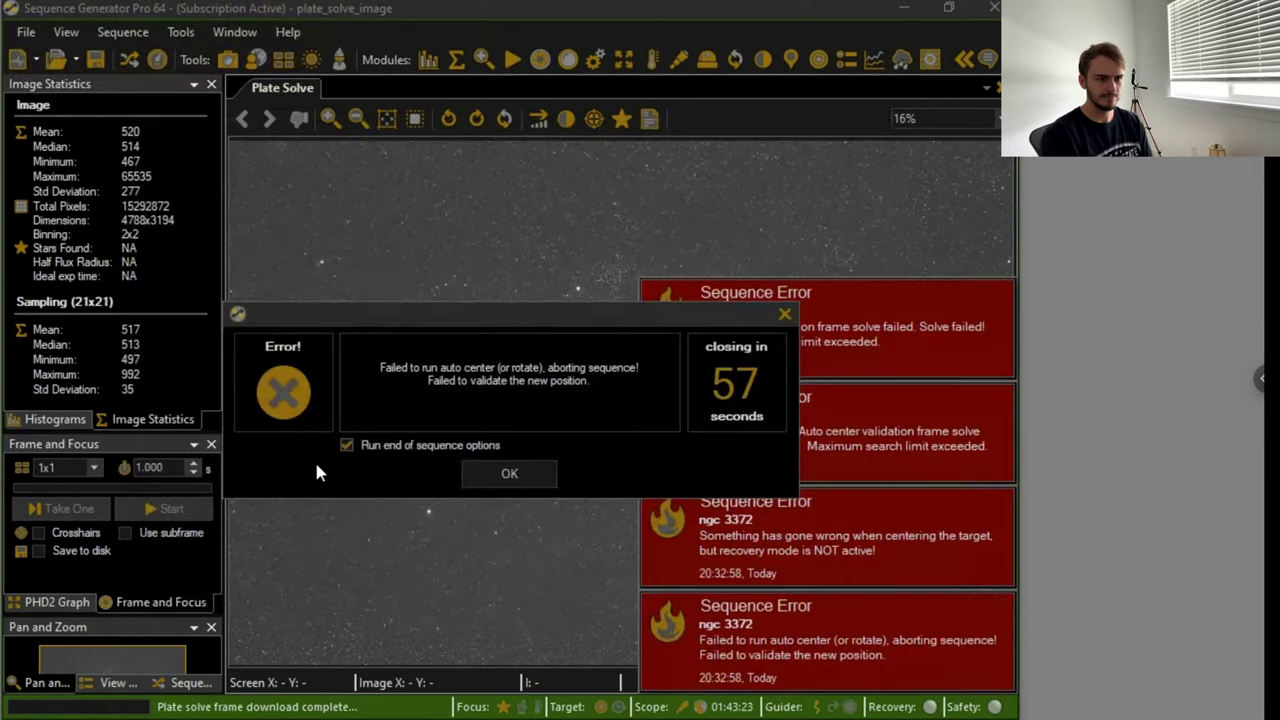
left_click(346, 445)
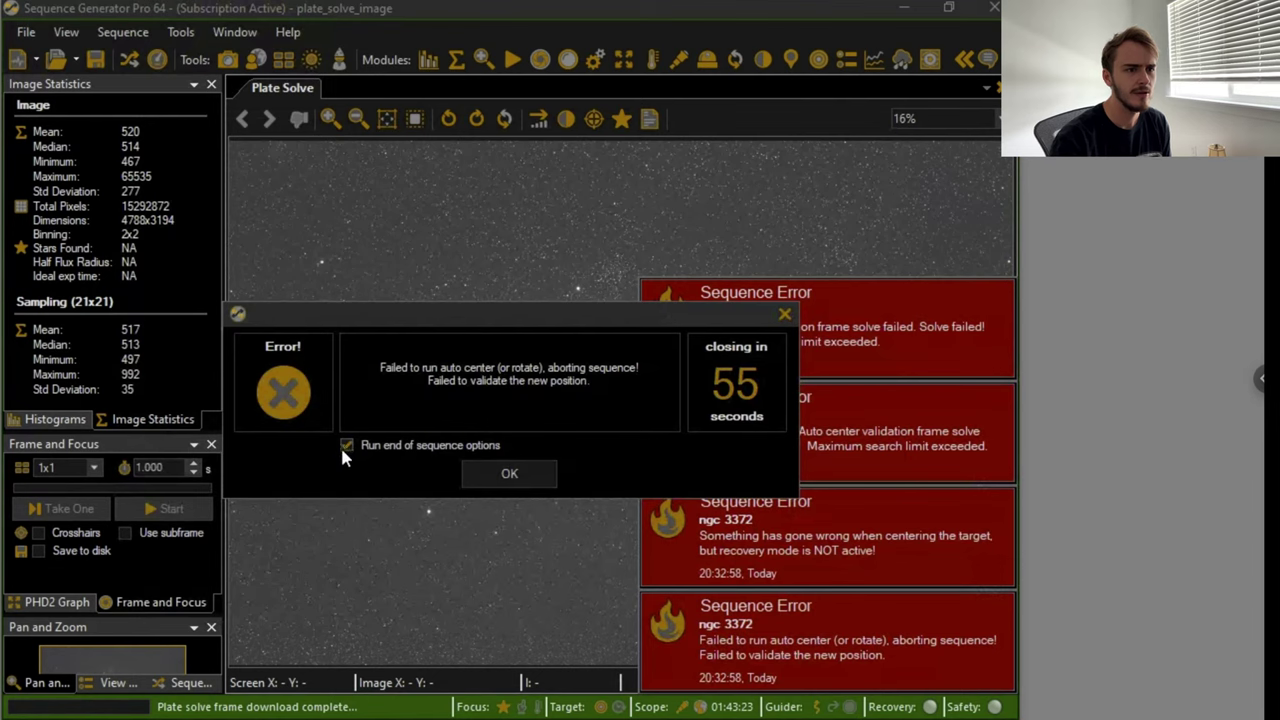
left_click(512, 474)
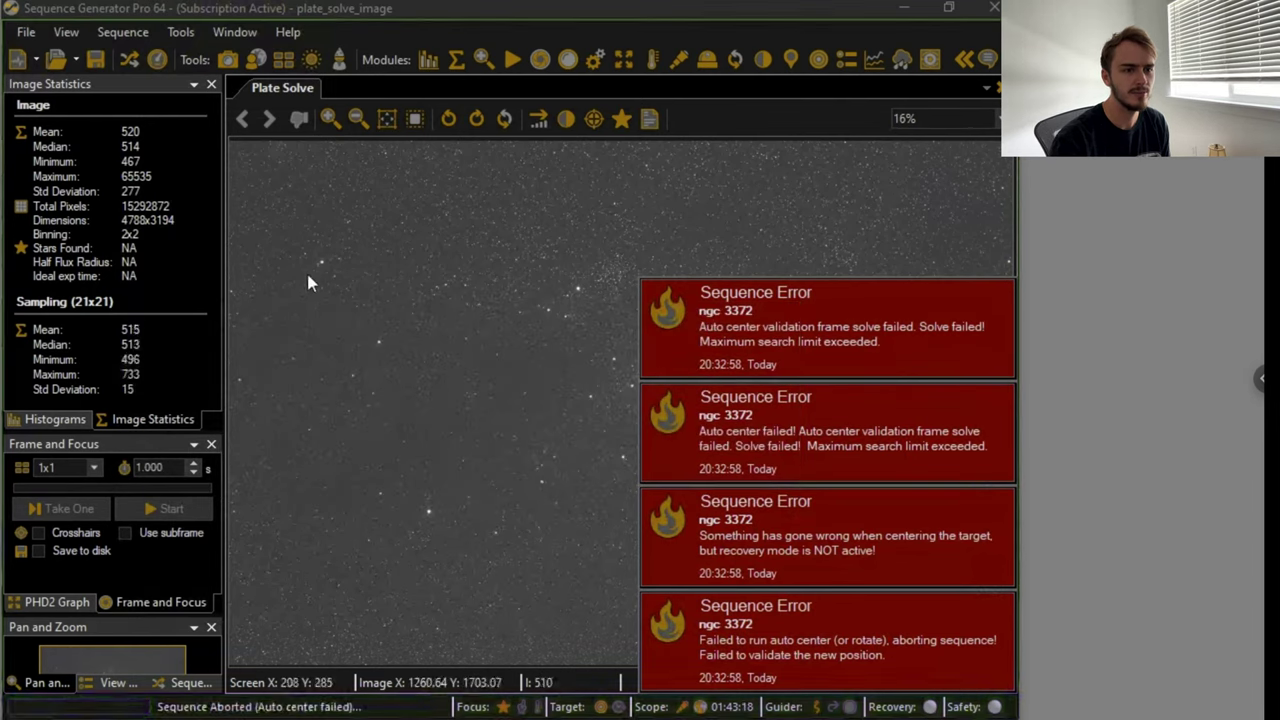
- Try a Solve & Sync with the Scope Centering tool, clearing the sequence error notifications and the plate solve message
left_click(820, 60)
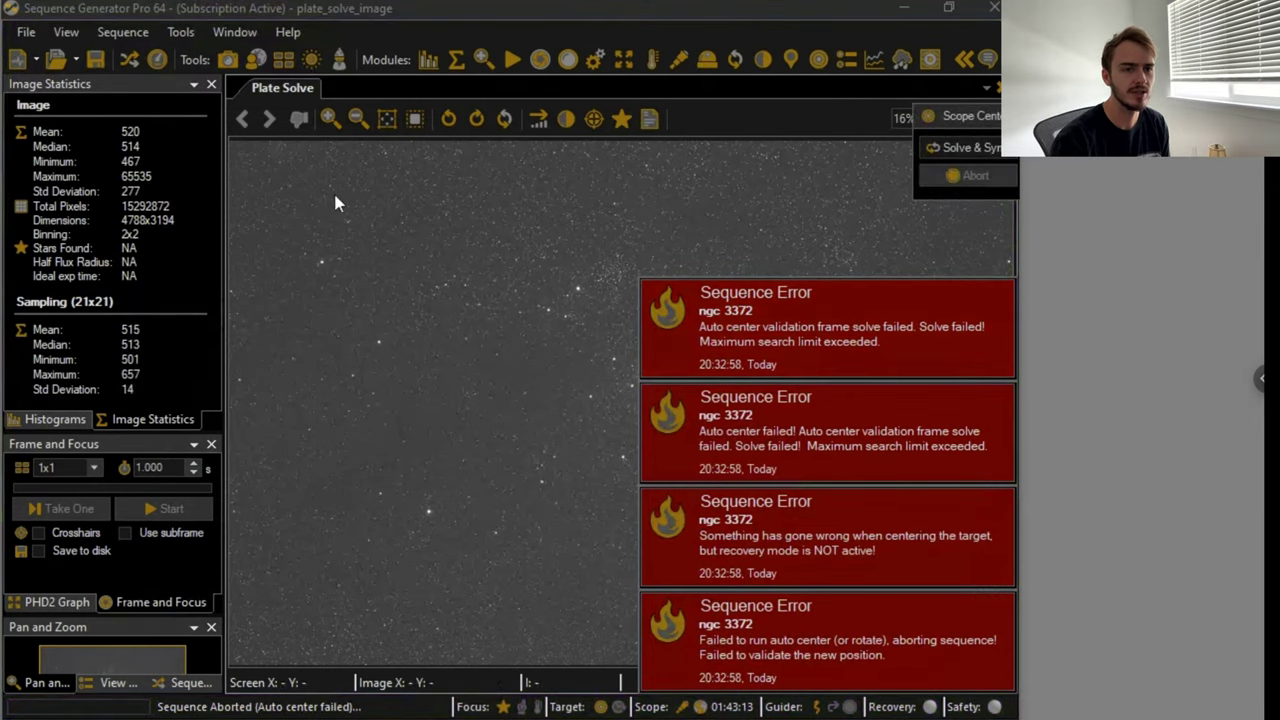
left_click(281, 211)
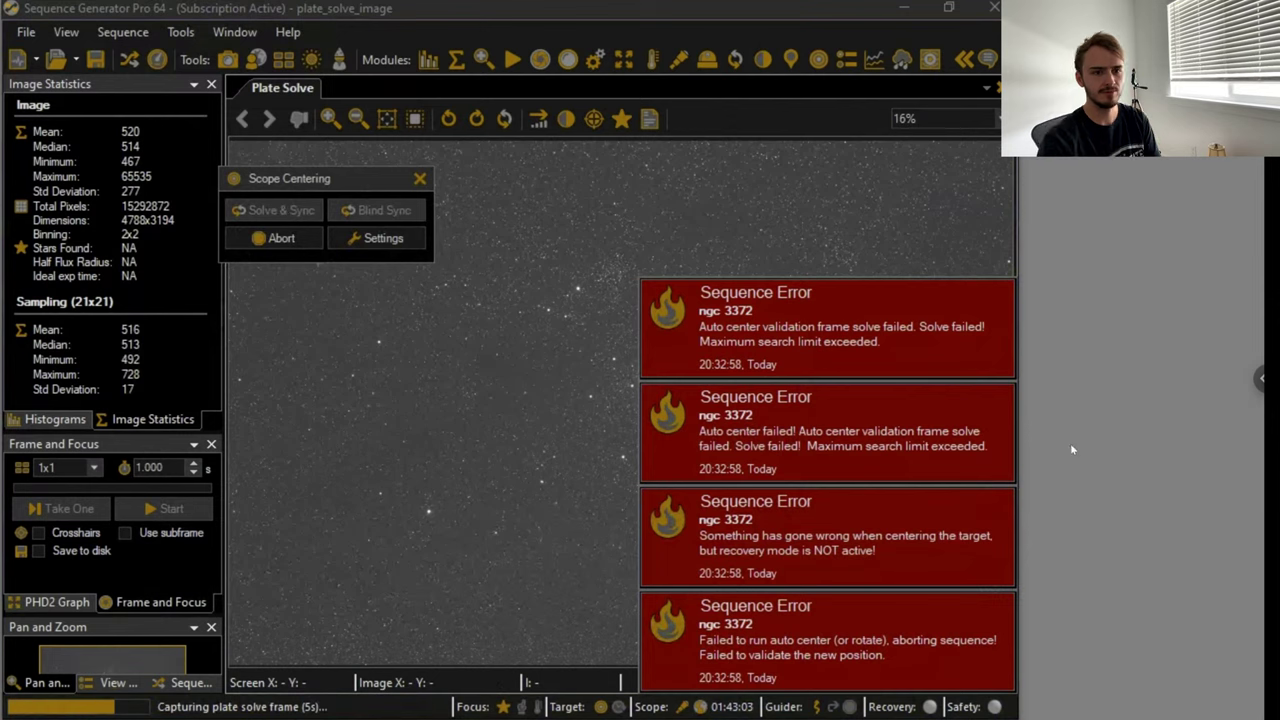
left_click(1005, 290)
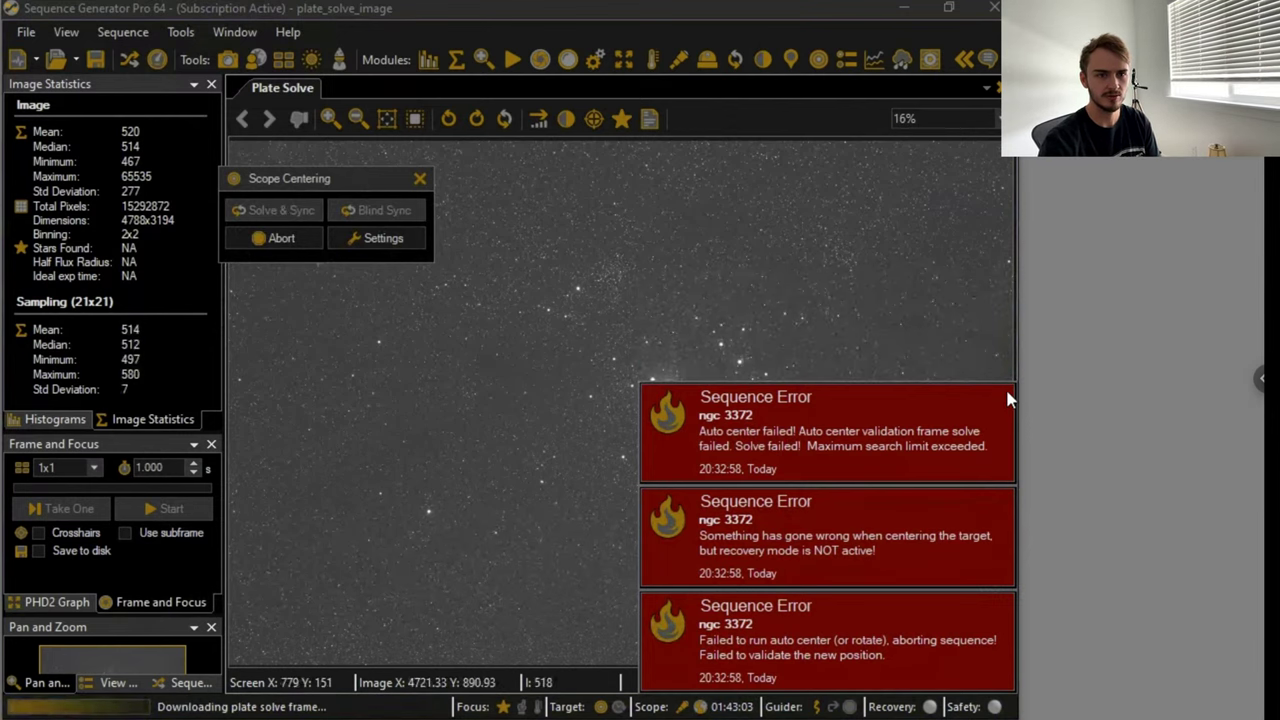
left_click(1006, 397)
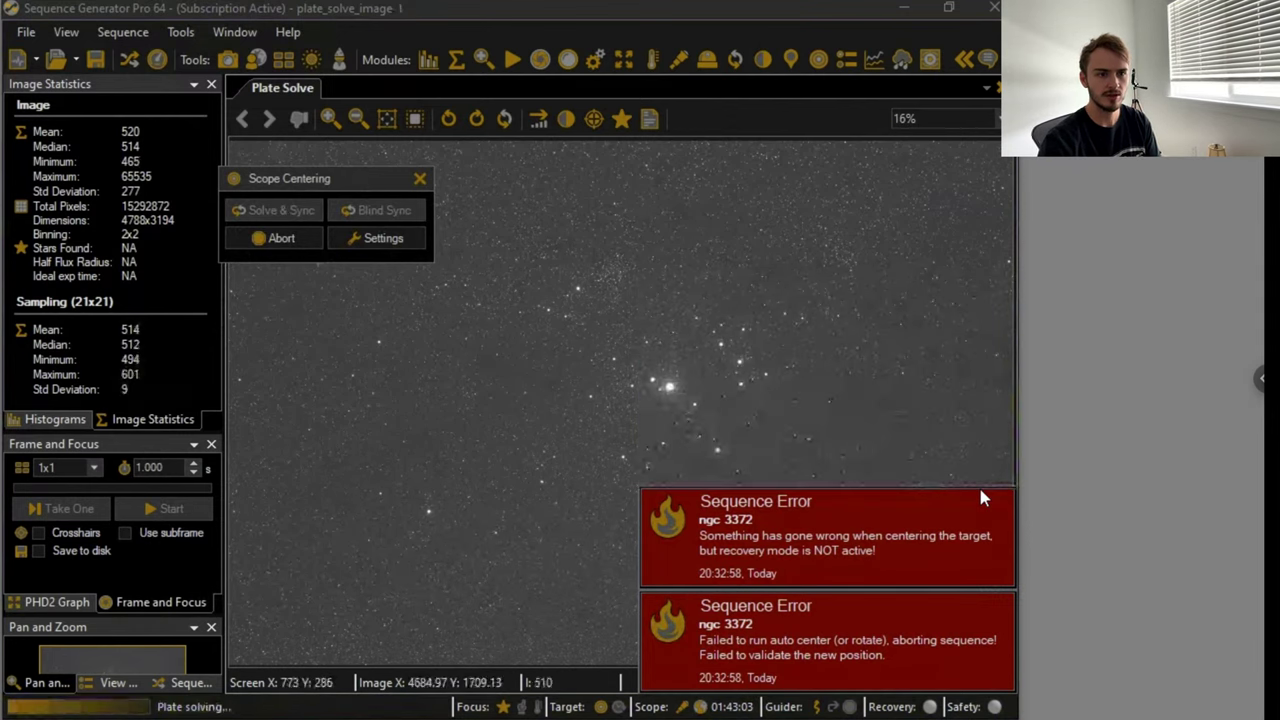
mouse_move(997, 500)
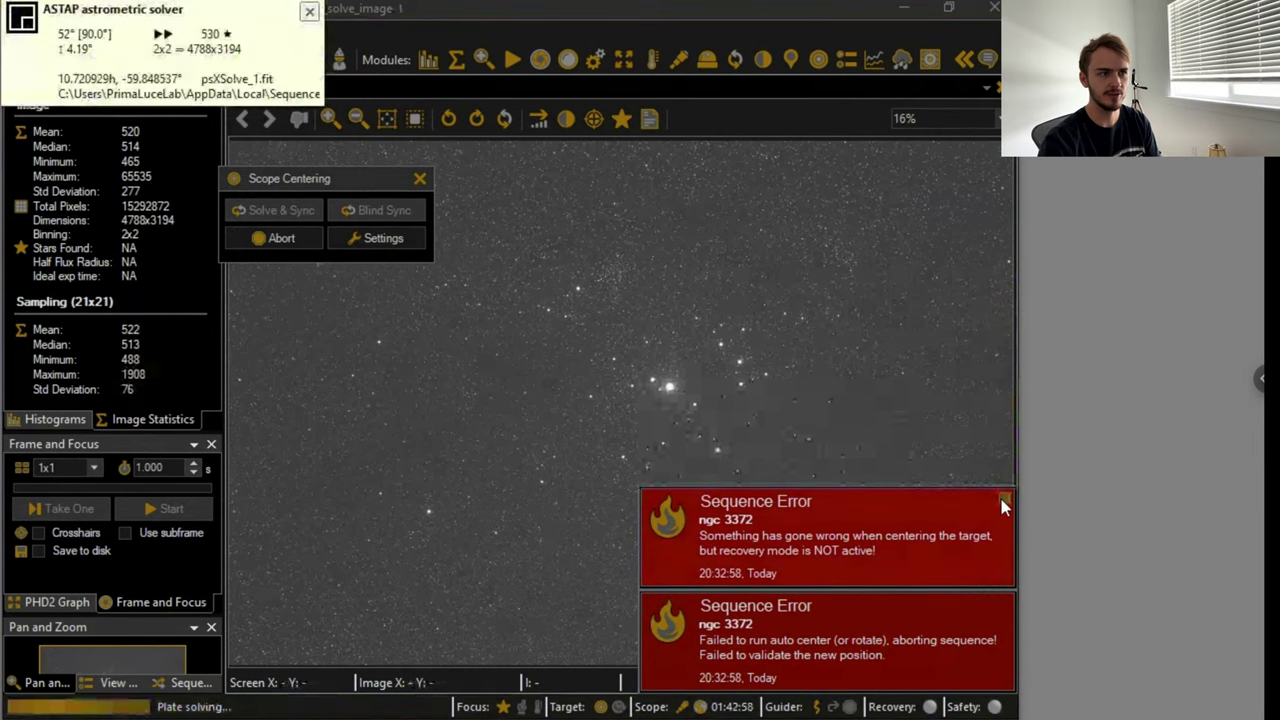
left_click(1002, 499)
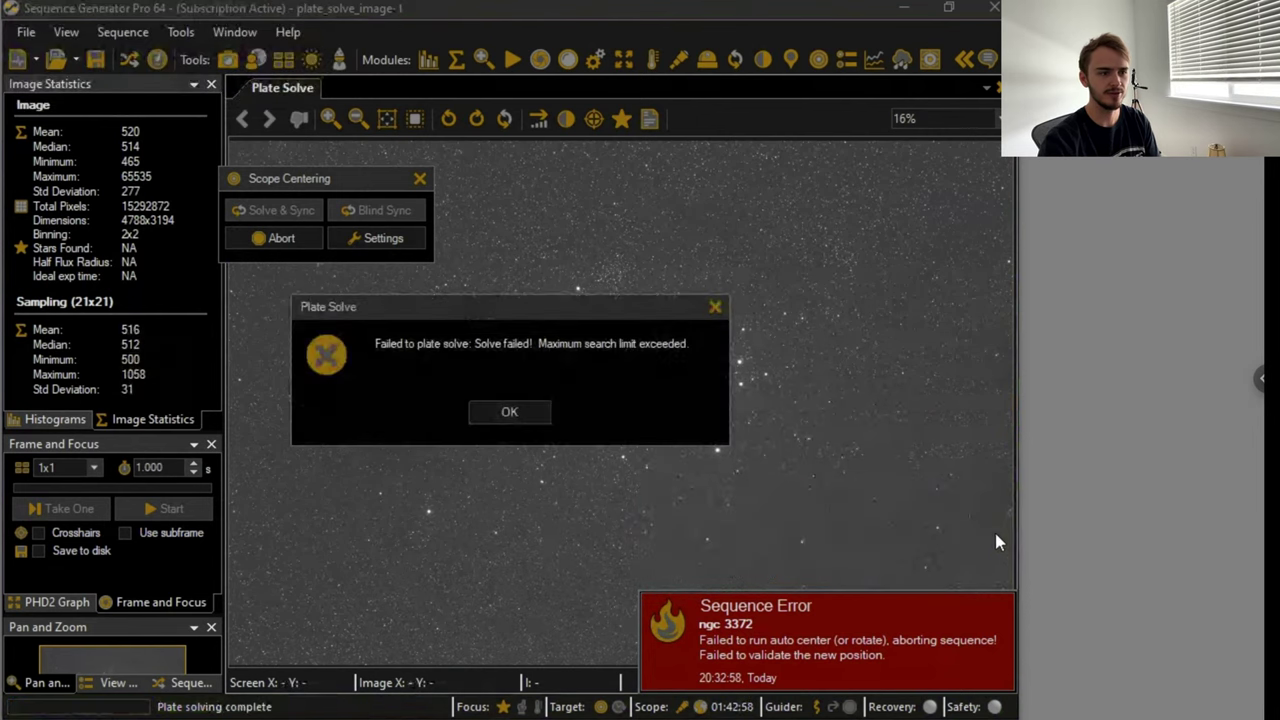
left_click(537, 418)
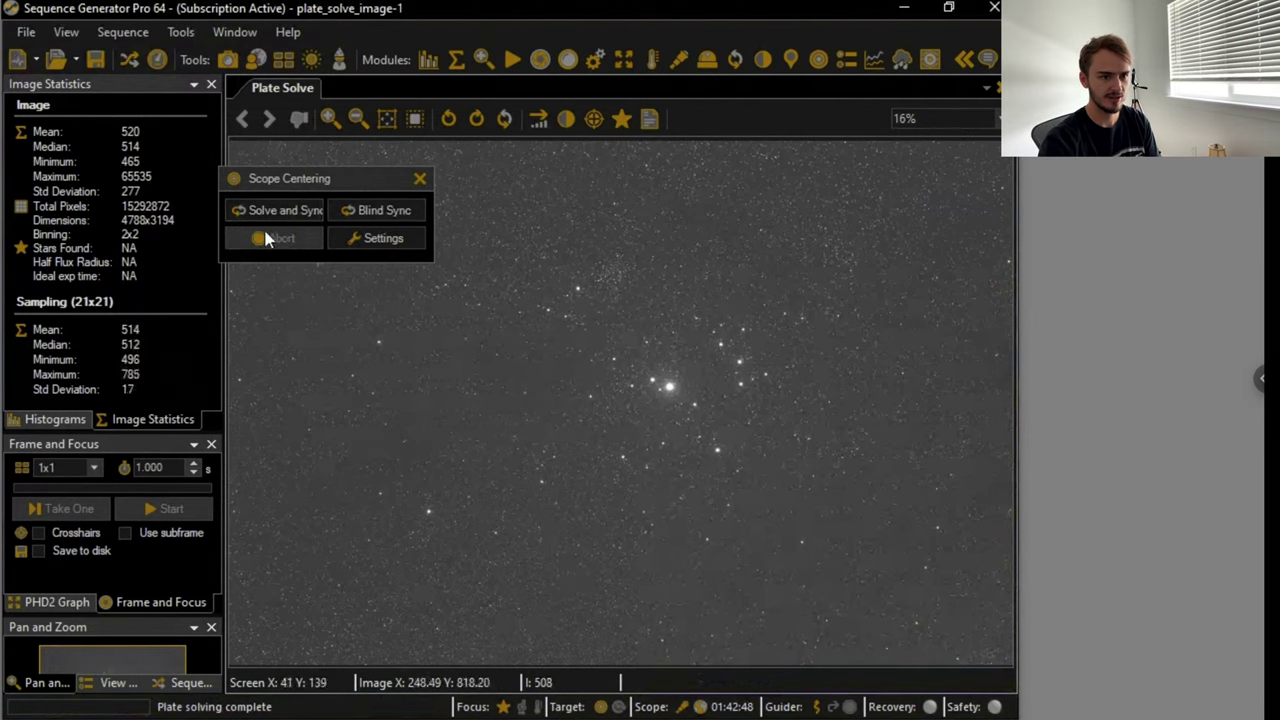
- Switch the plate solver in the equipment control panel to PlateSolve2 and acknowledge the catalog error
left_click(157, 60)
left_click(503, 224)
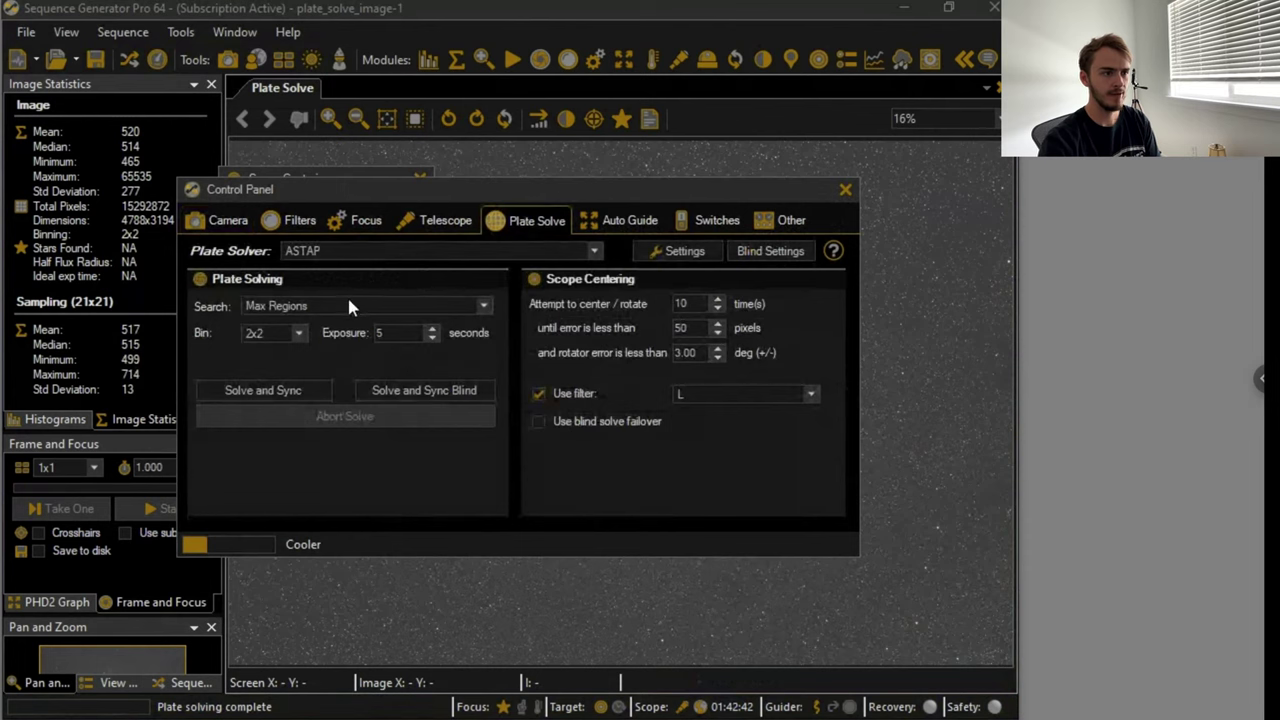
left_click(347, 302)
left_click(350, 262)
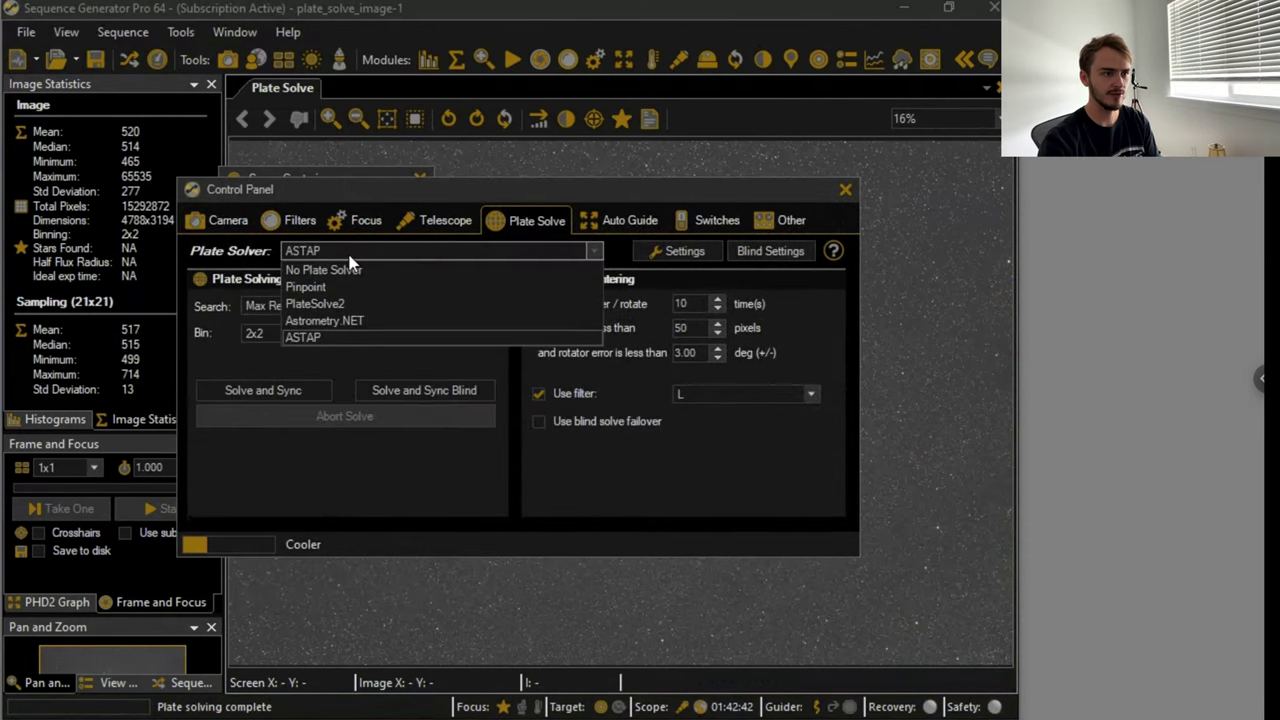
left_click(334, 303)
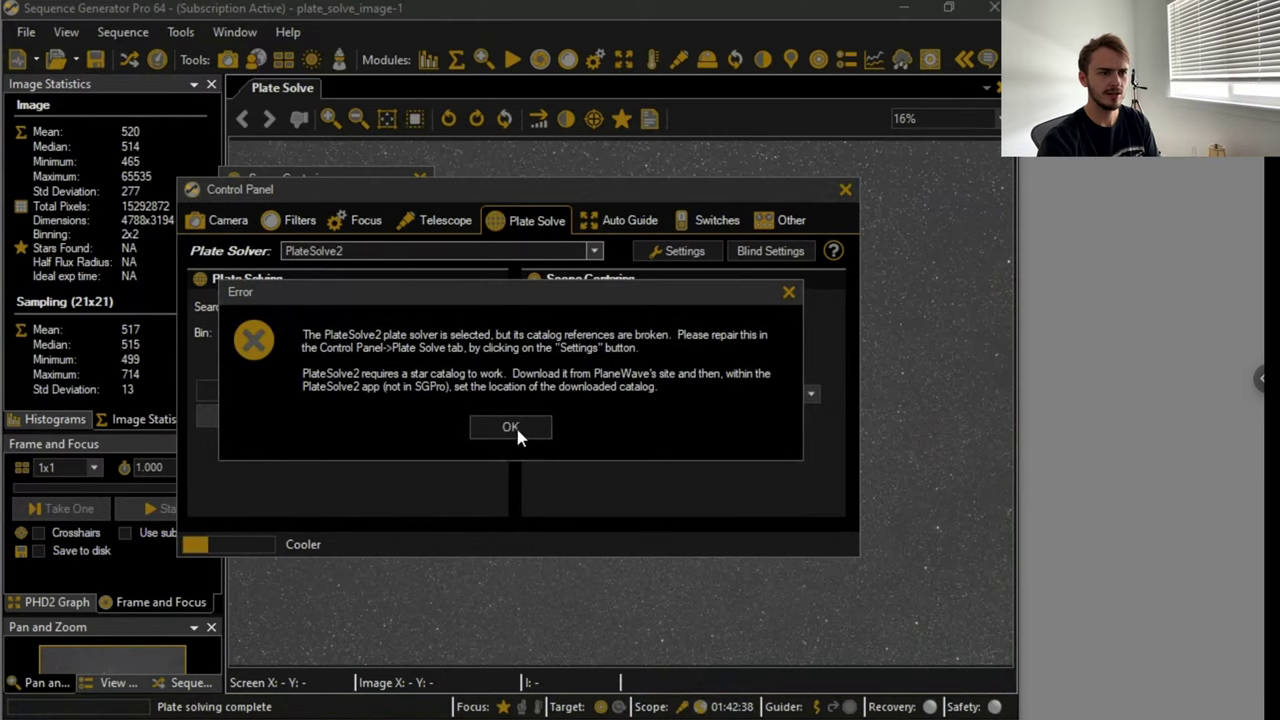
key("Return")
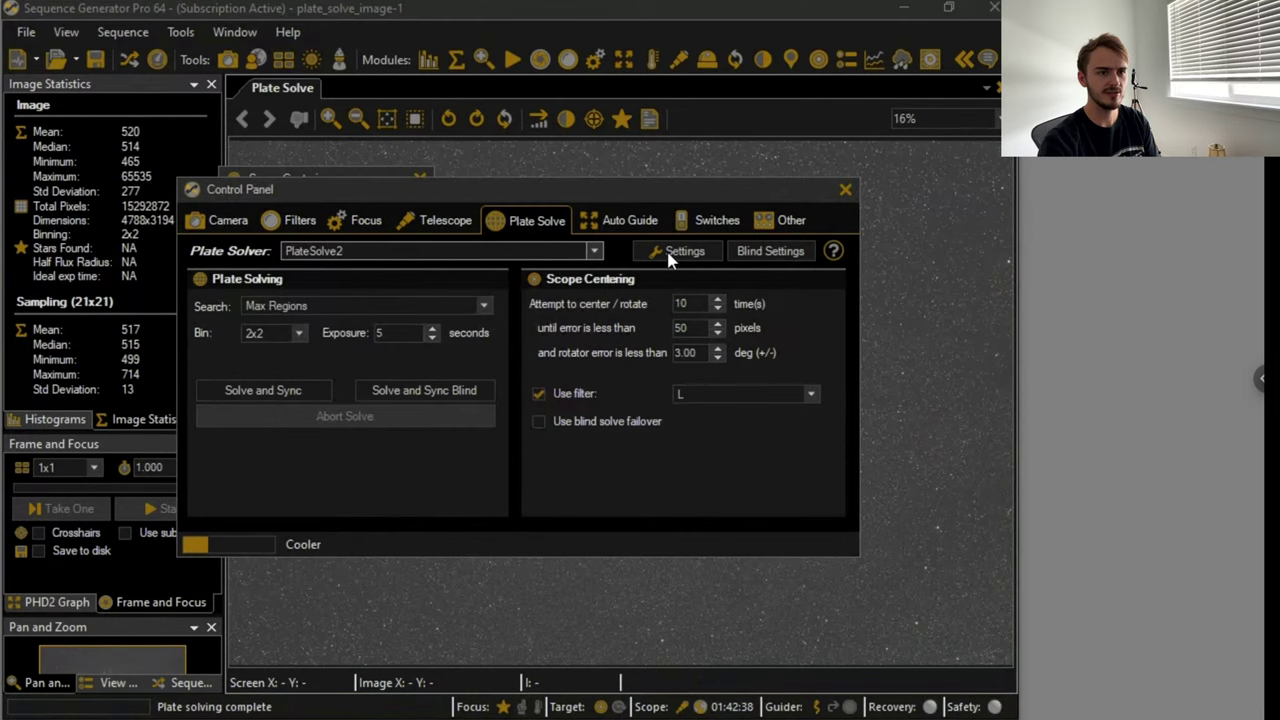
- Check PlateSolve2's catalog directories, cancel choosing an APM folder, and switch the plate solver back to ASTAP
left_click(664, 262)
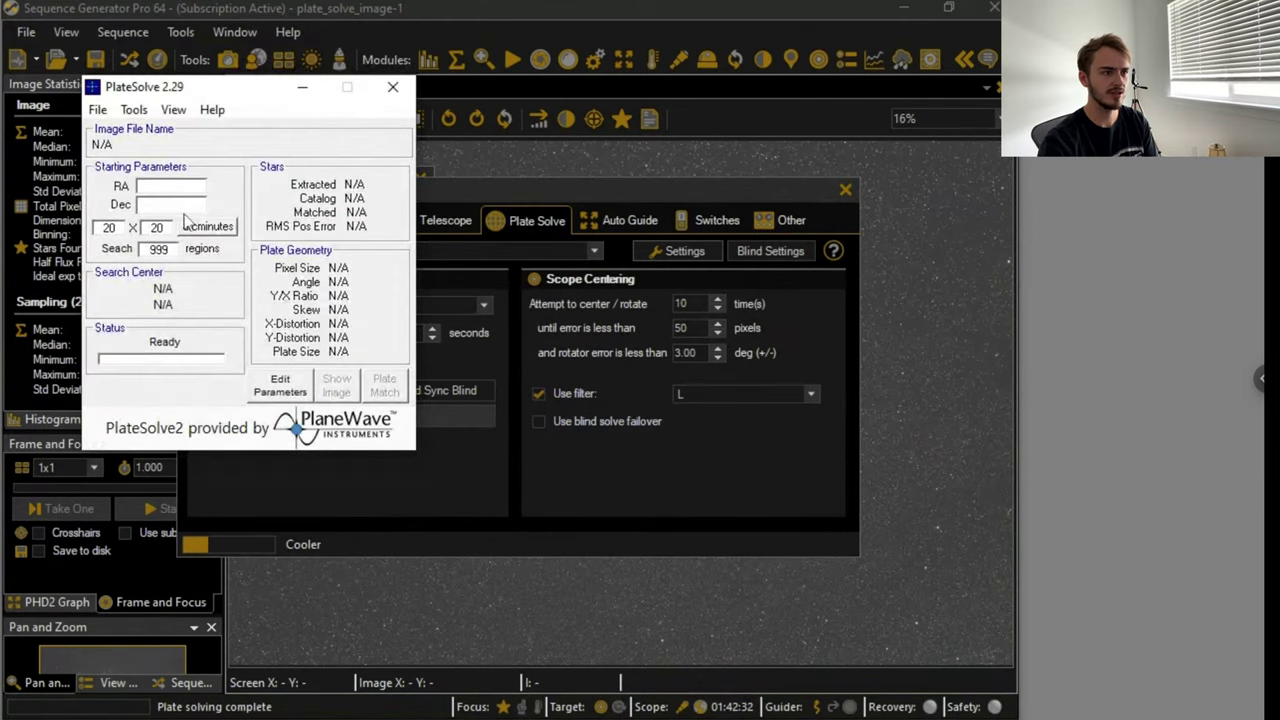
left_click(98, 110)
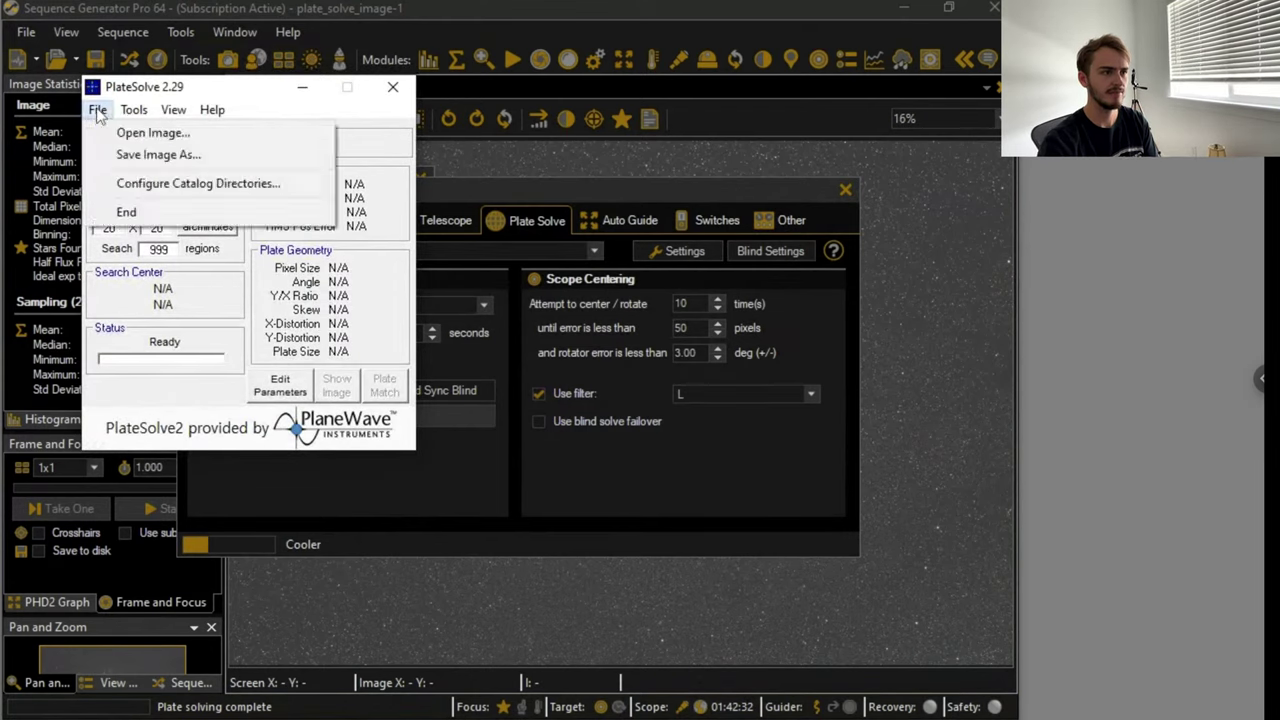
left_click(157, 184)
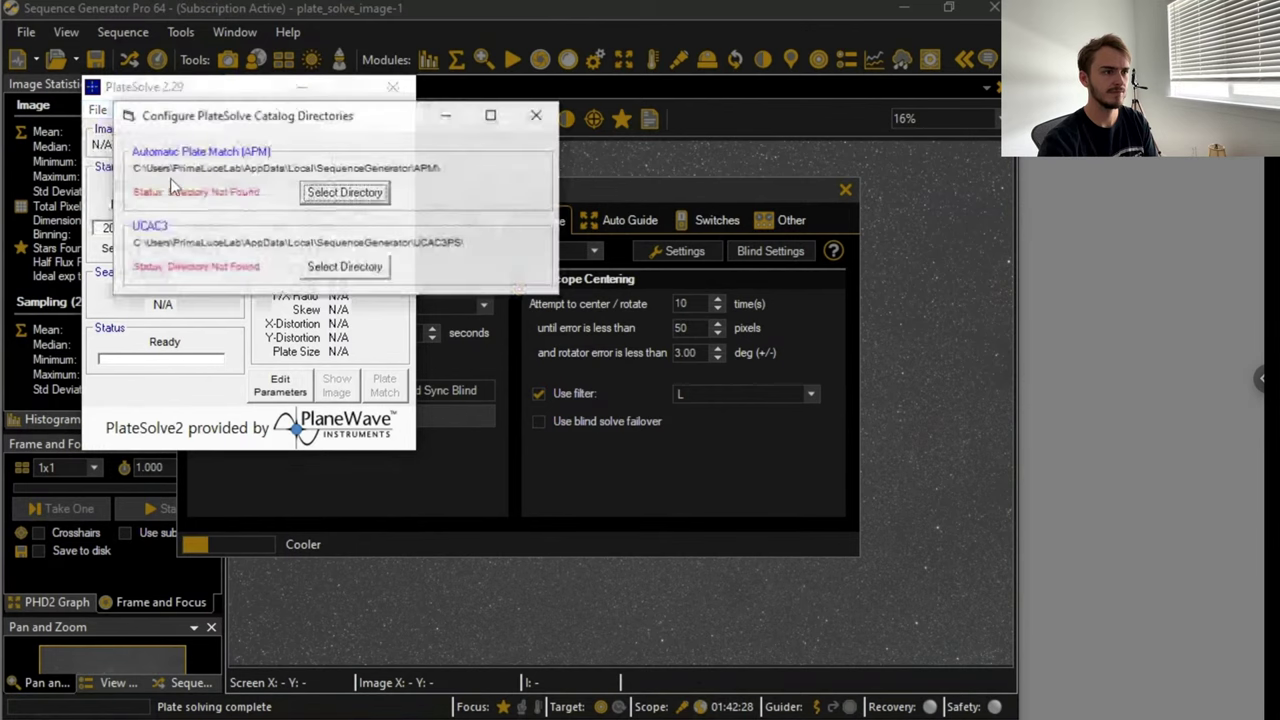
left_click(315, 195)
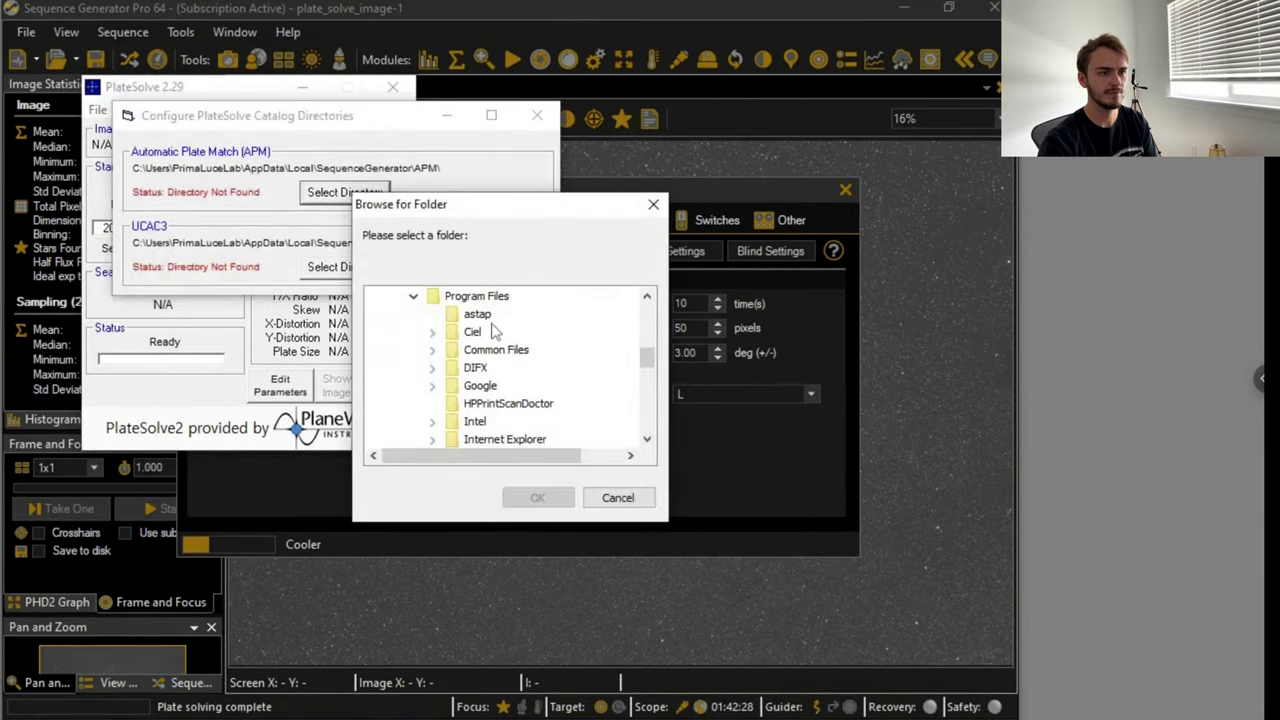
left_click(618, 498)
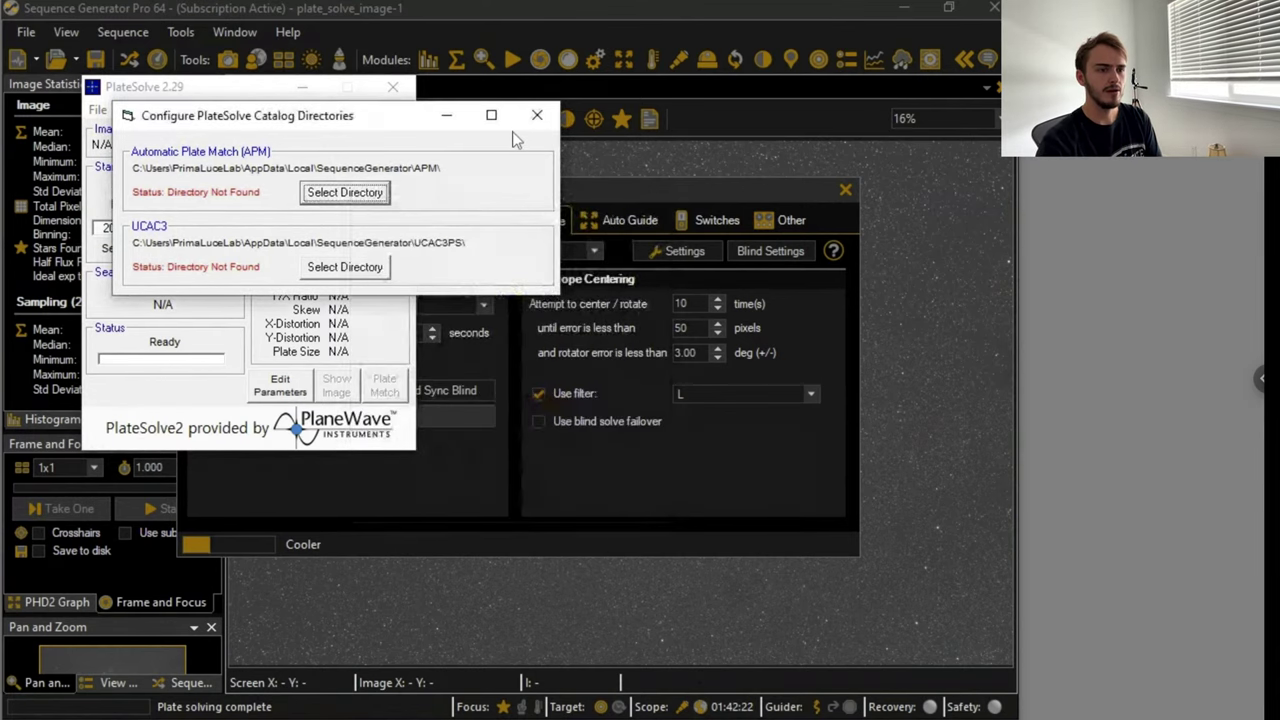
key("Escape")
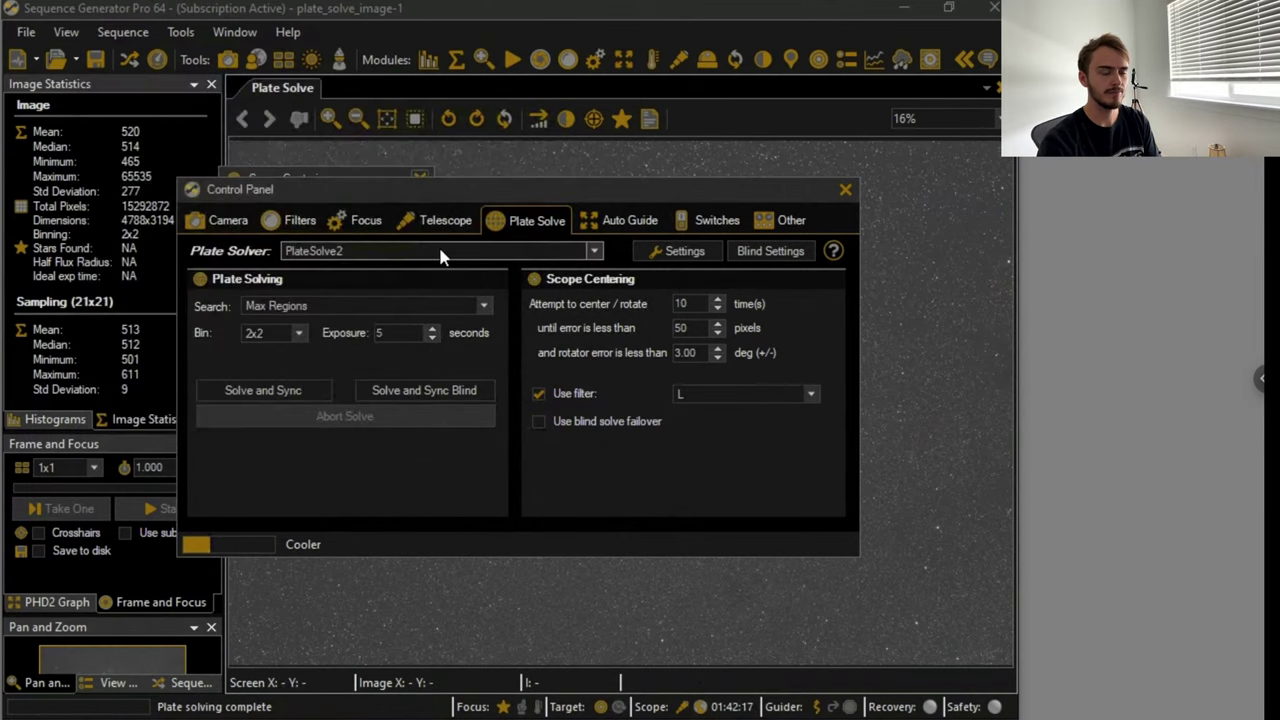
left_click(445, 250)
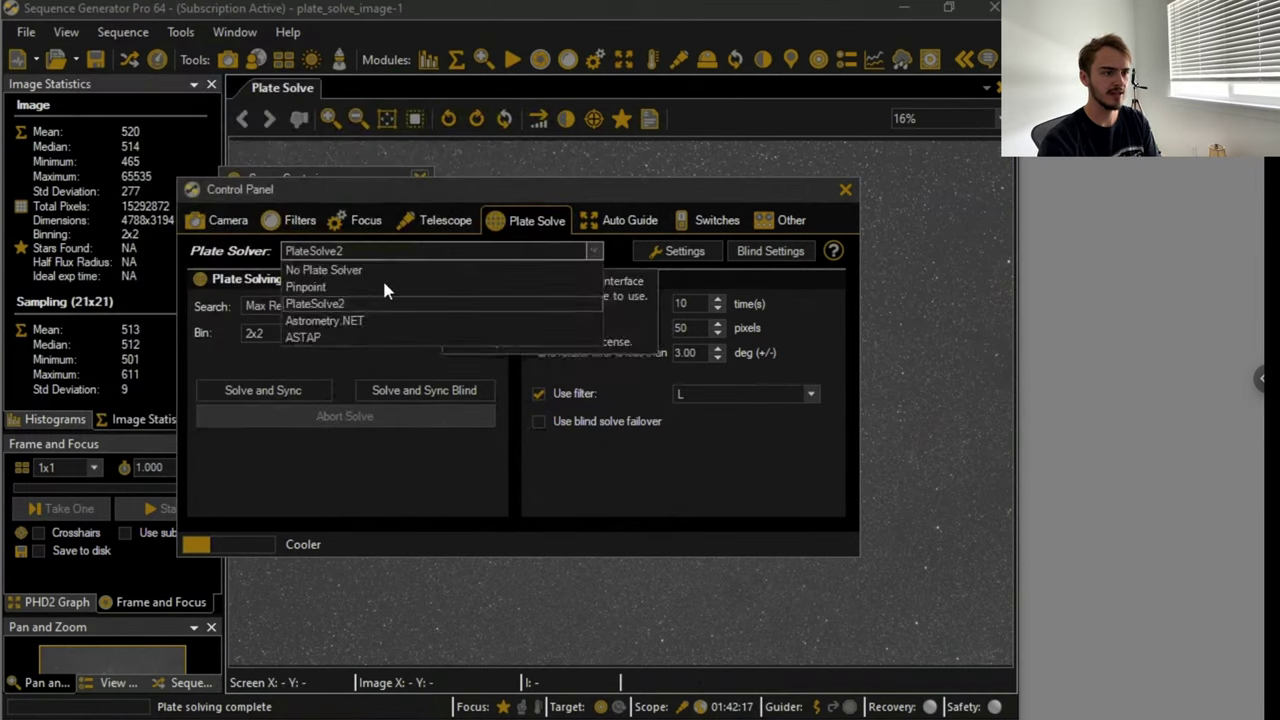
left_click(318, 338)
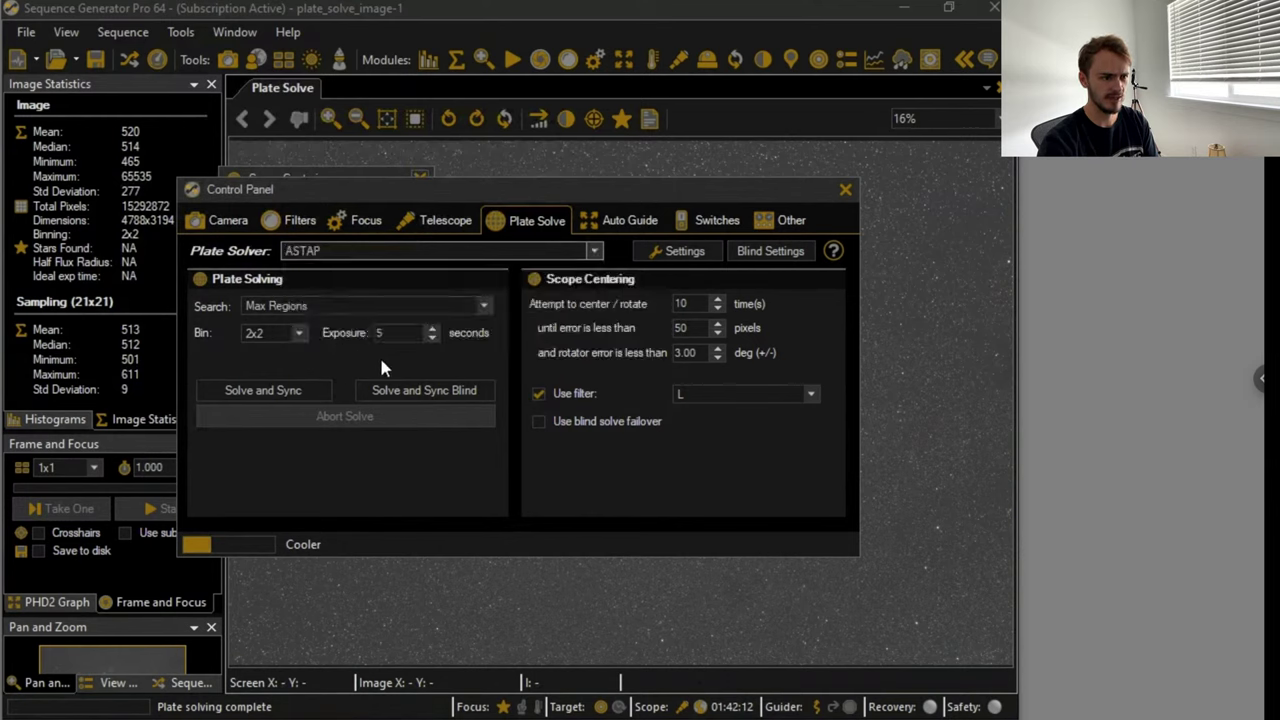
- Start a blind solve and sync from the plate solve settings, and move the control panel out of the way
left_click(405, 392)
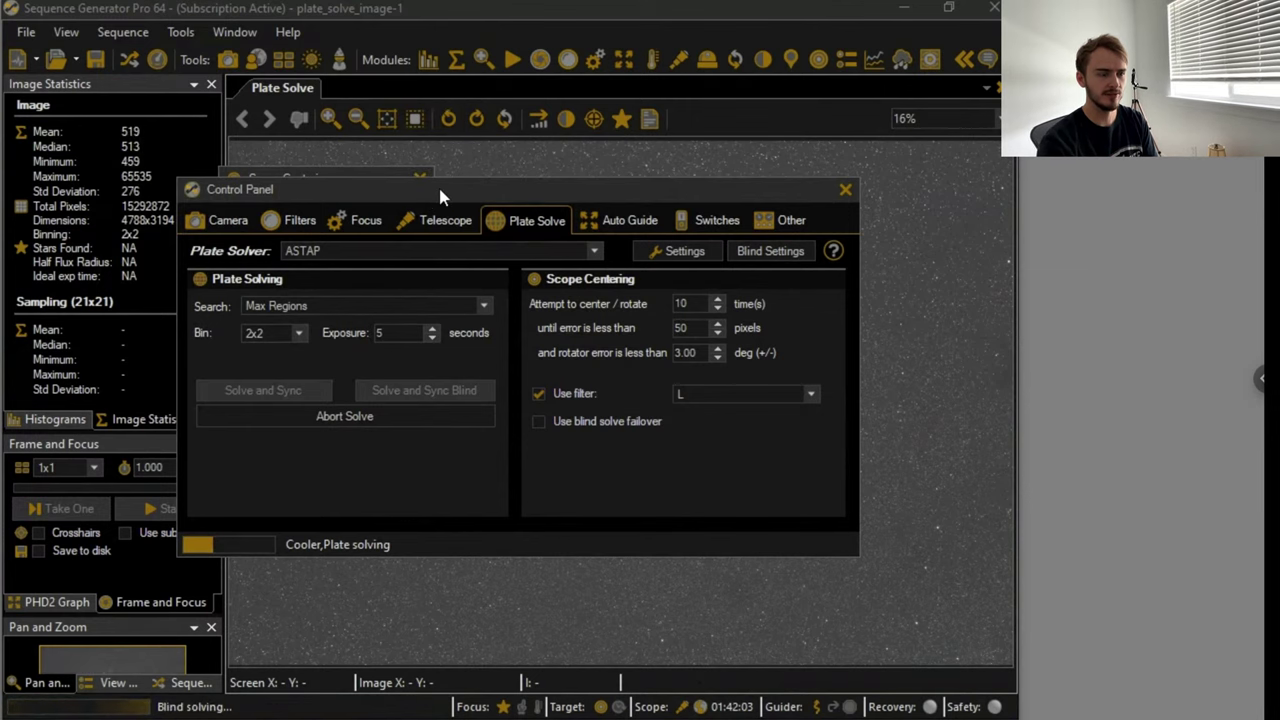
left_click_drag(438, 198, 883, 351)
left_click_drag(628, 567, 470, 206)
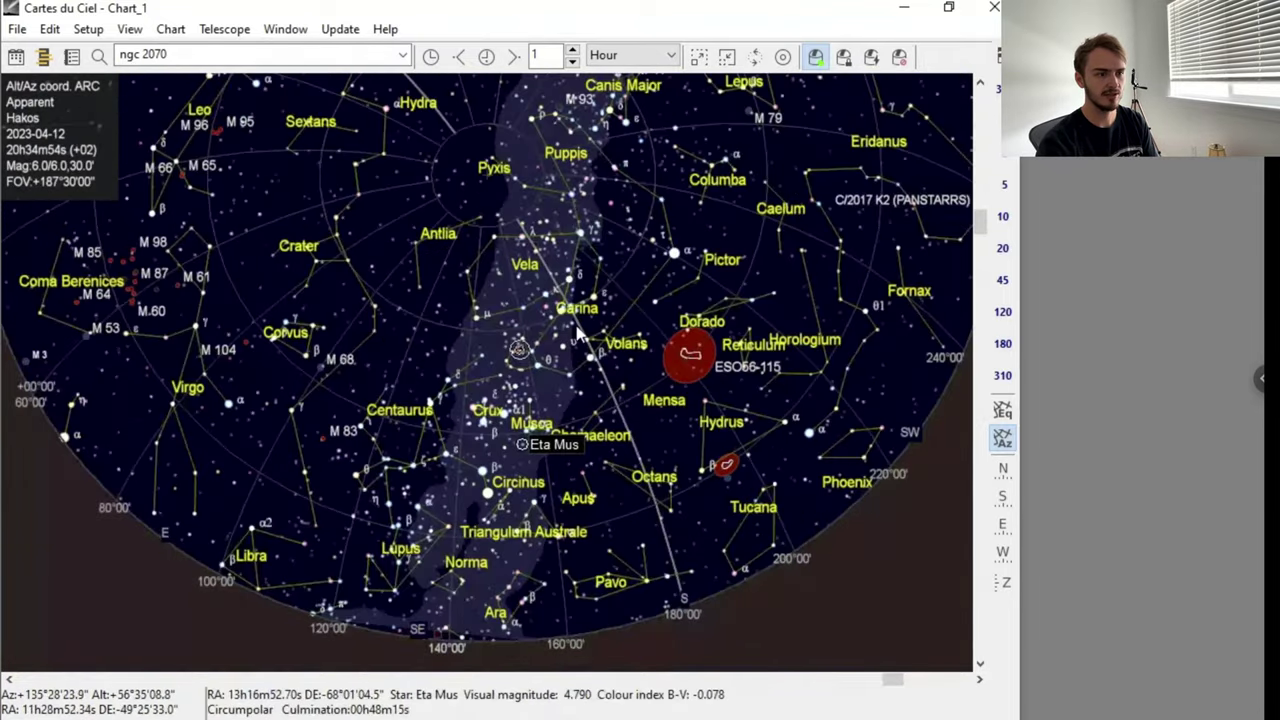
- In Cartes du Ciel, zoom the chart in on NGC 3372 to examine the telescope's pointing position
left_click(528, 345)
scroll(548, 342, "up", 1)
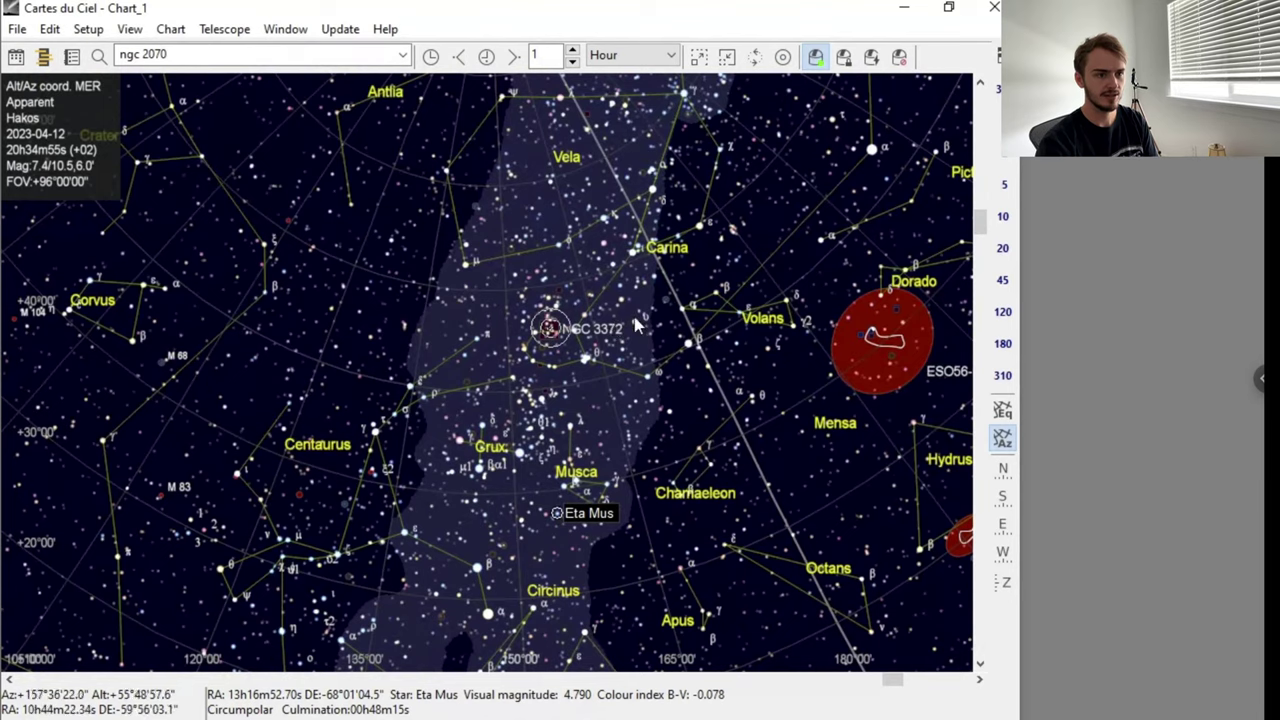
scroll(655, 325, "up", 2)
scroll(586, 368, "up", 3)
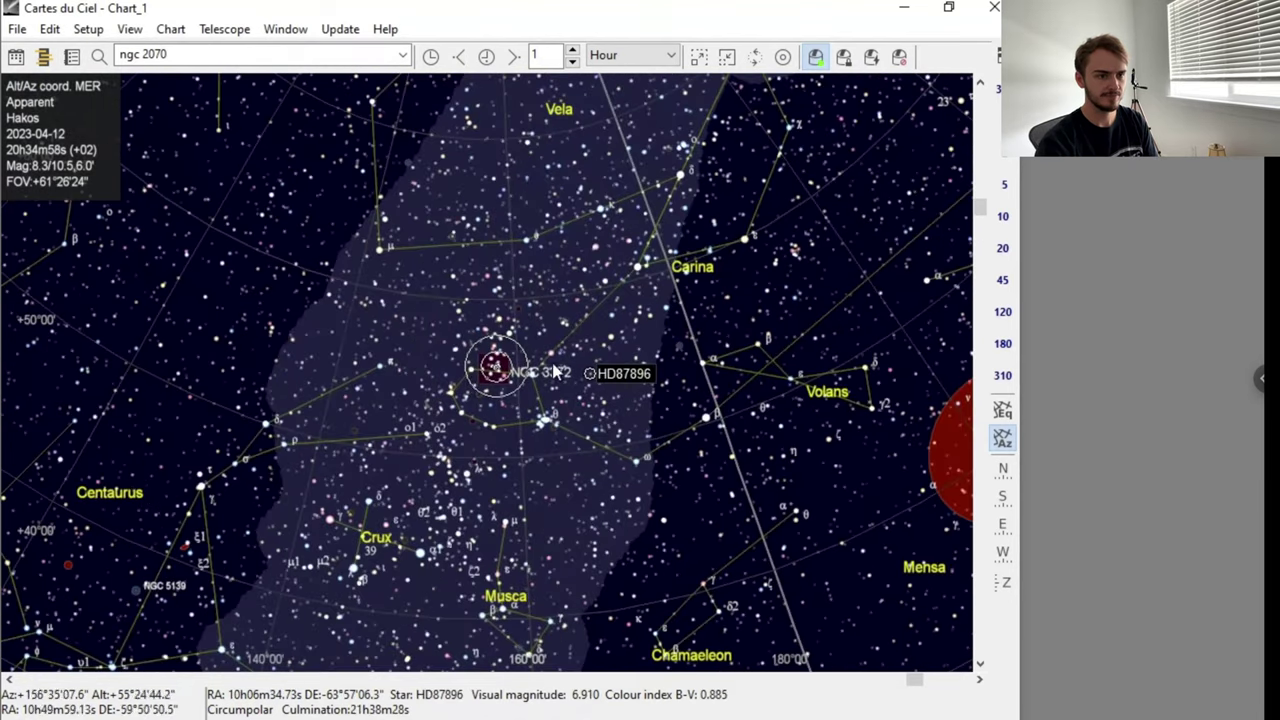
scroll(420, 412, "up", 2)
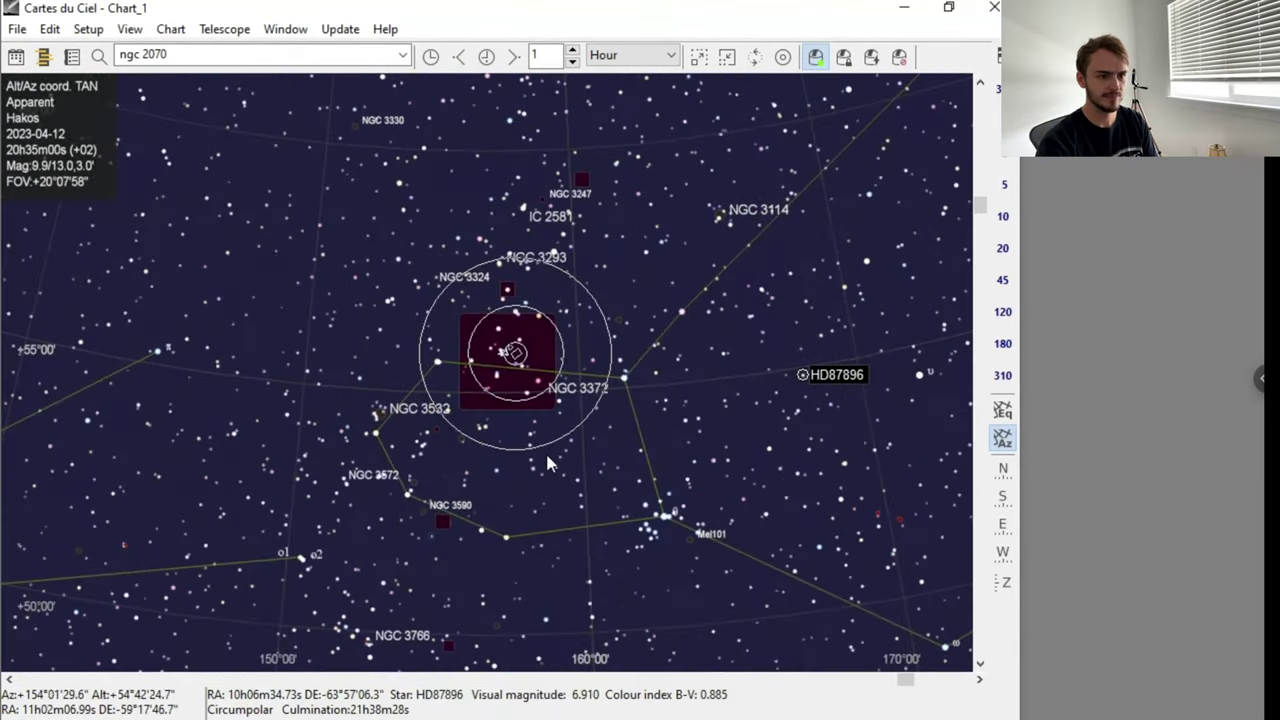
- Switch from Cartes du Ciel back to Sequence Generator Pro and dismiss the plate solve result
left_click(904, 8)
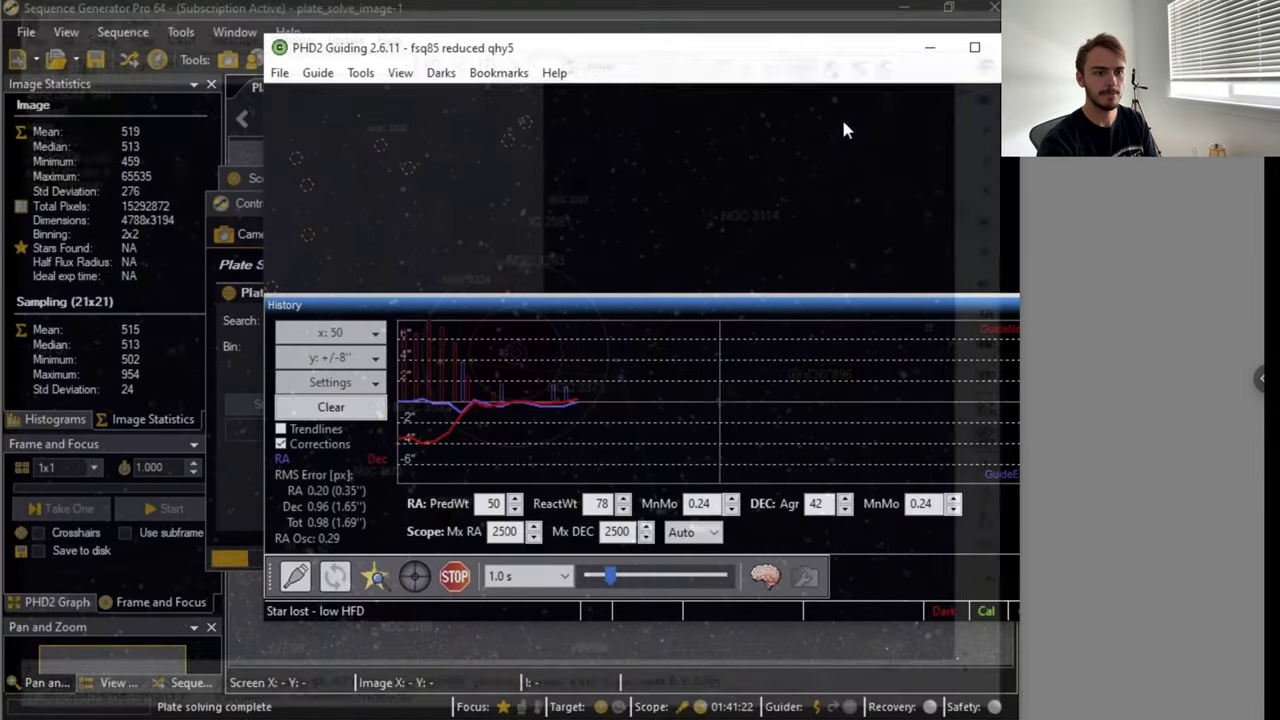
left_click(500, 686)
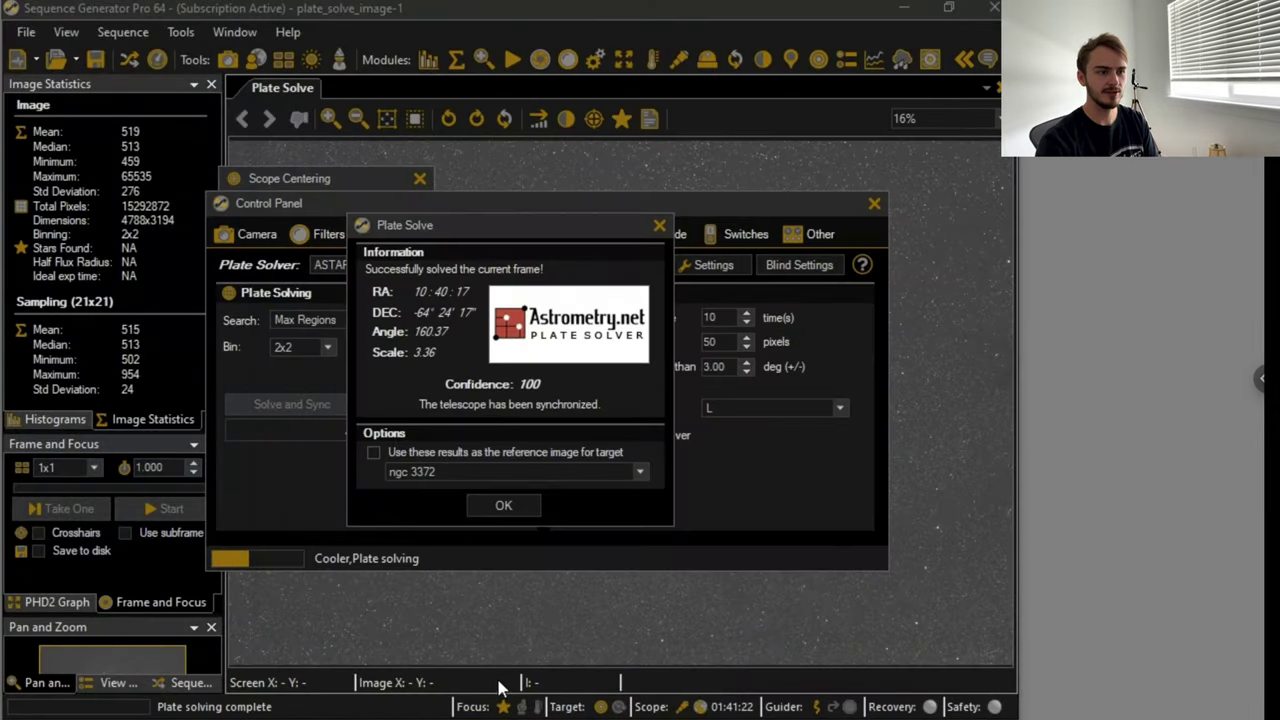
left_click(504, 507)
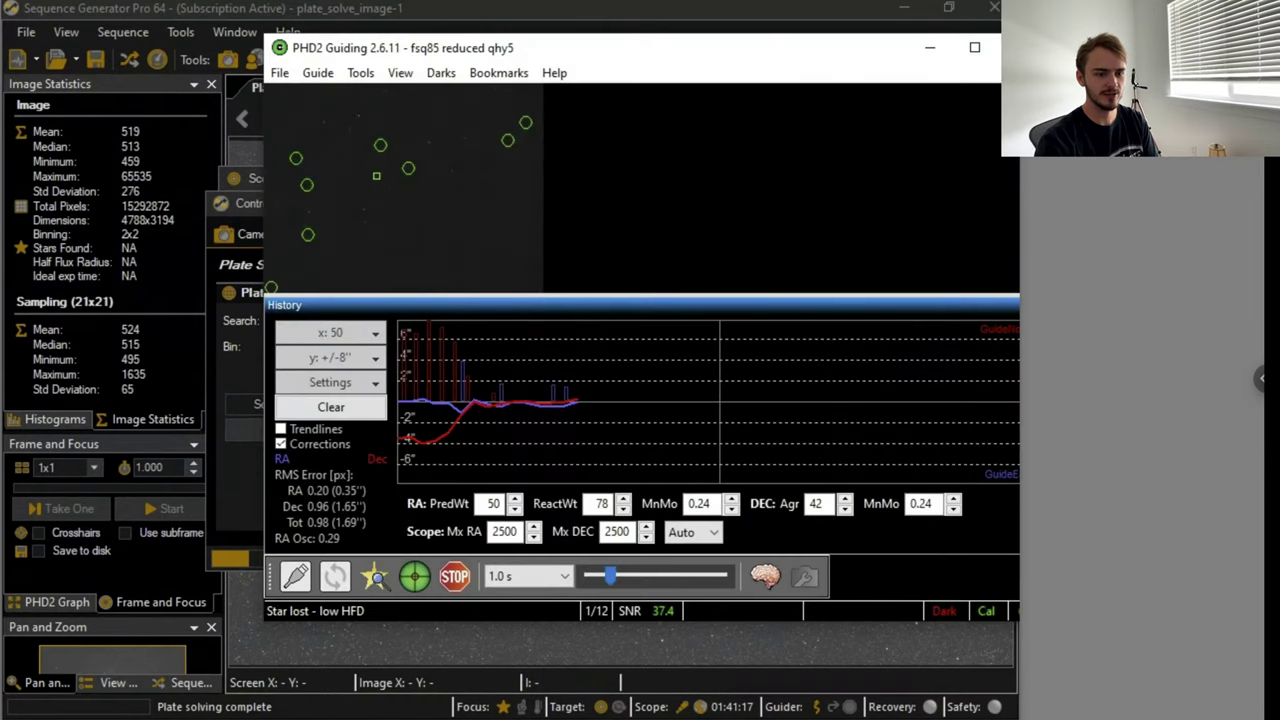
- Return to Sequence Generator Pro, enable blind solve failover for scope centering, and close the control panel and Scope Centering windows
key("alt+Tab")
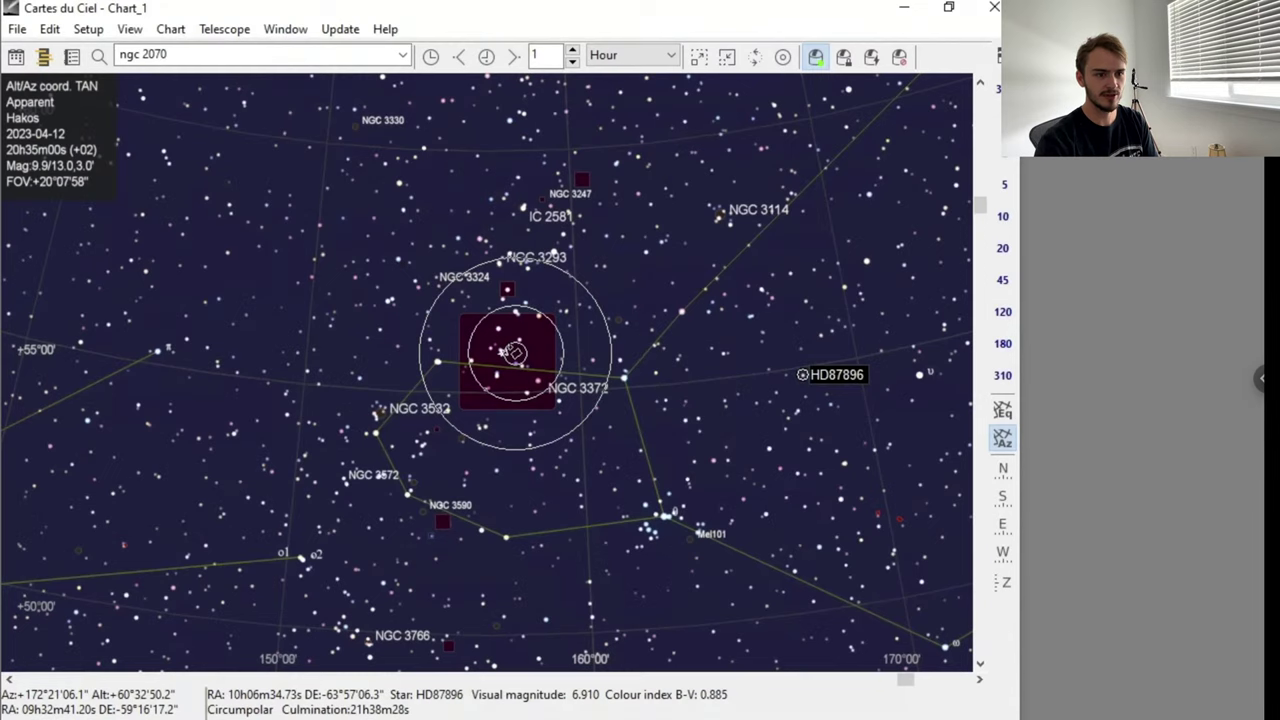
left_click(482, 718)
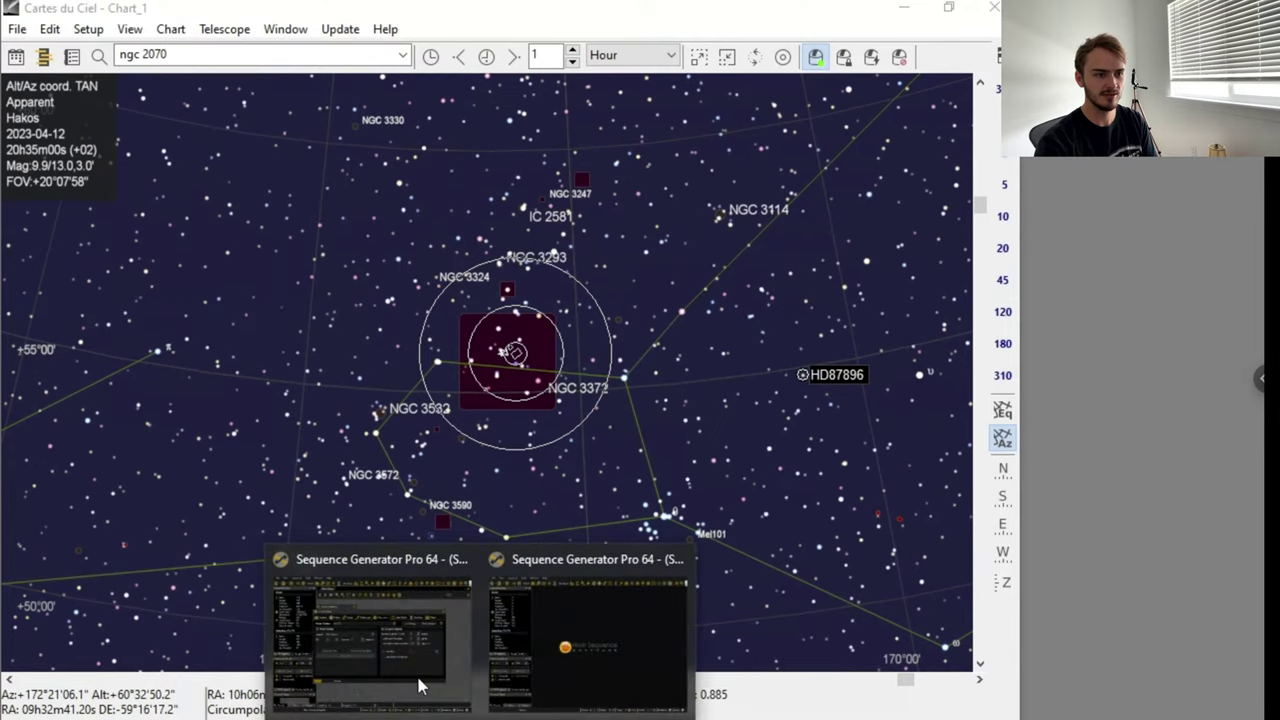
left_click(420, 686)
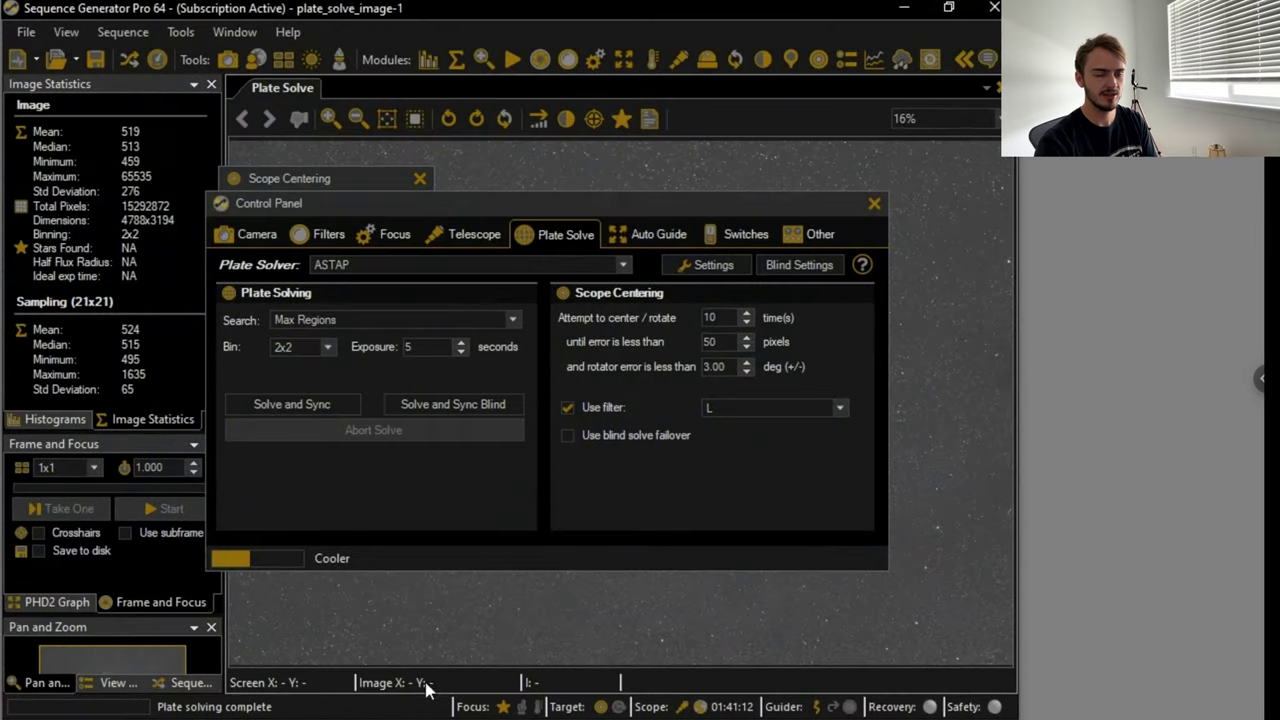
left_click(587, 436)
left_click(874, 203)
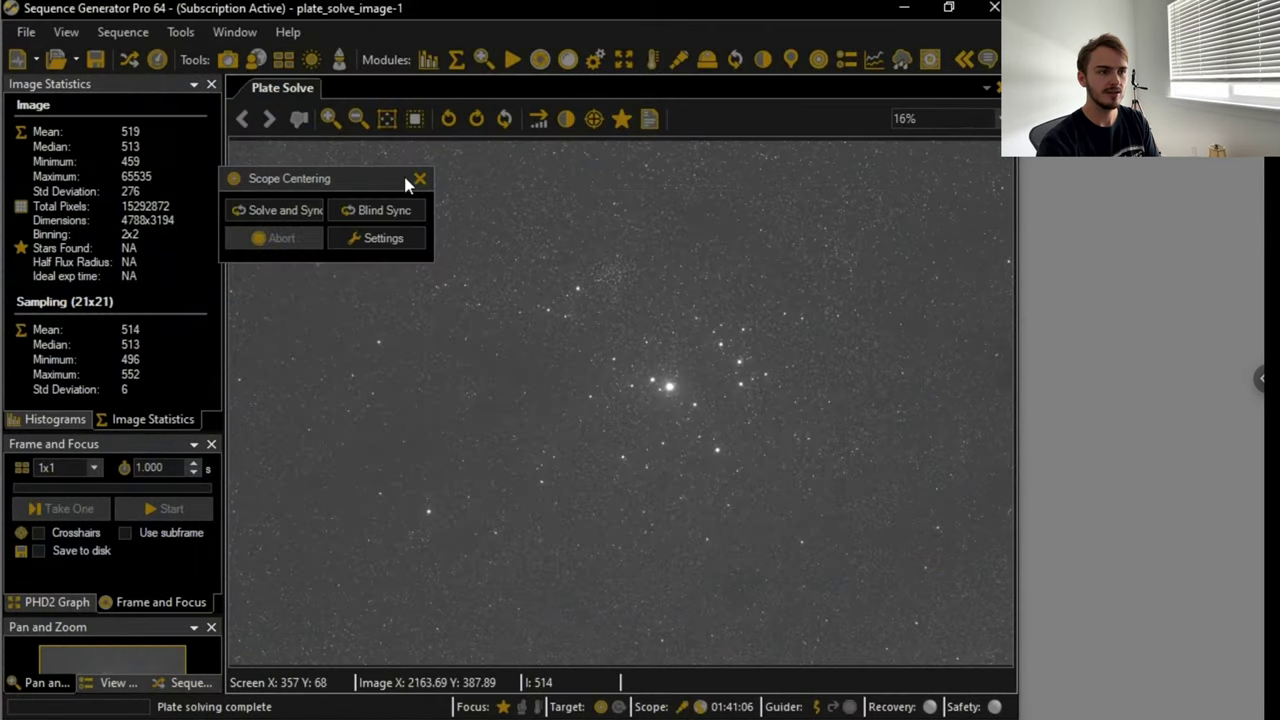
left_click(420, 178)
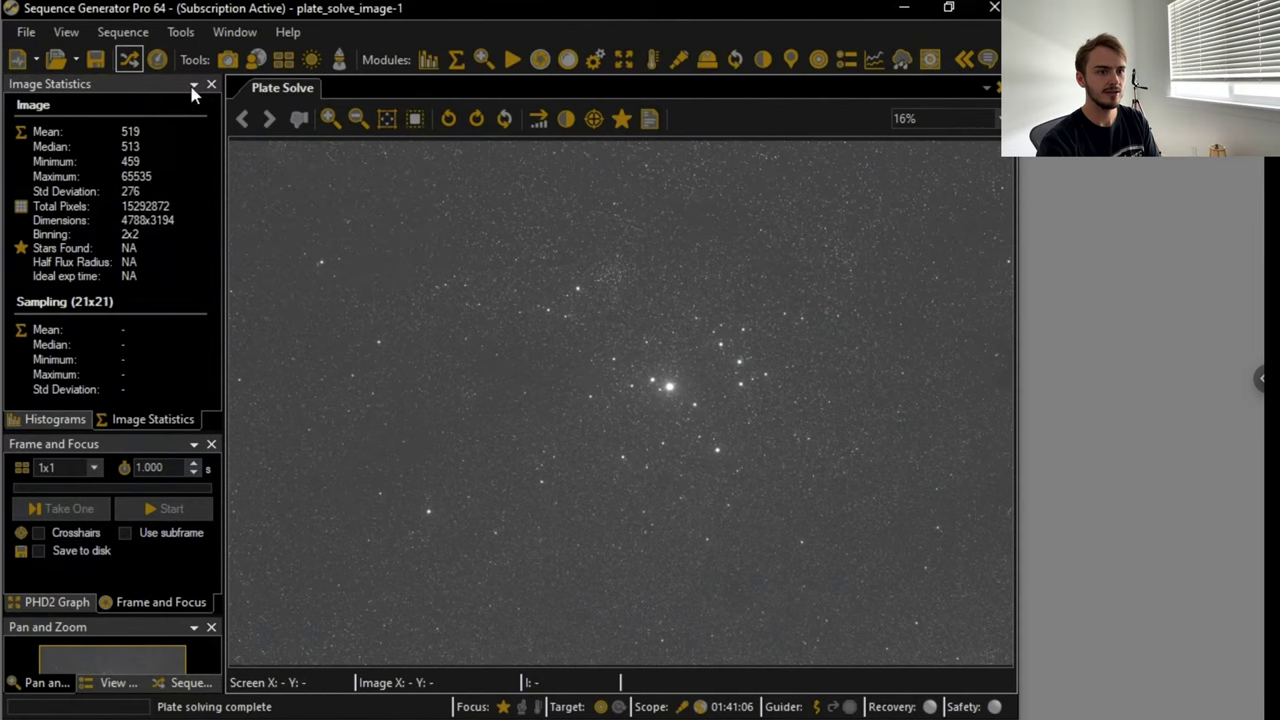
- Run the NGC 3372 sequence, accept the camera temperature prompt, and close the sequence window
left_click(135, 59)
left_click(818, 598)
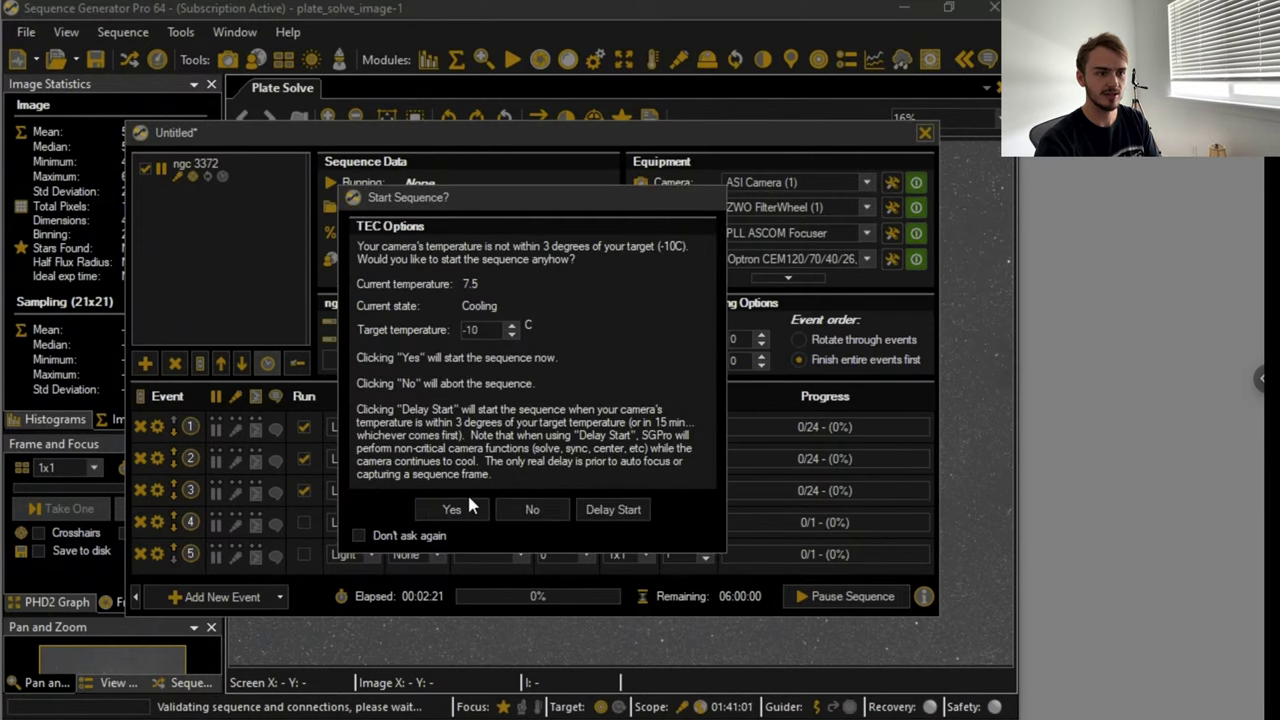
key("Return")
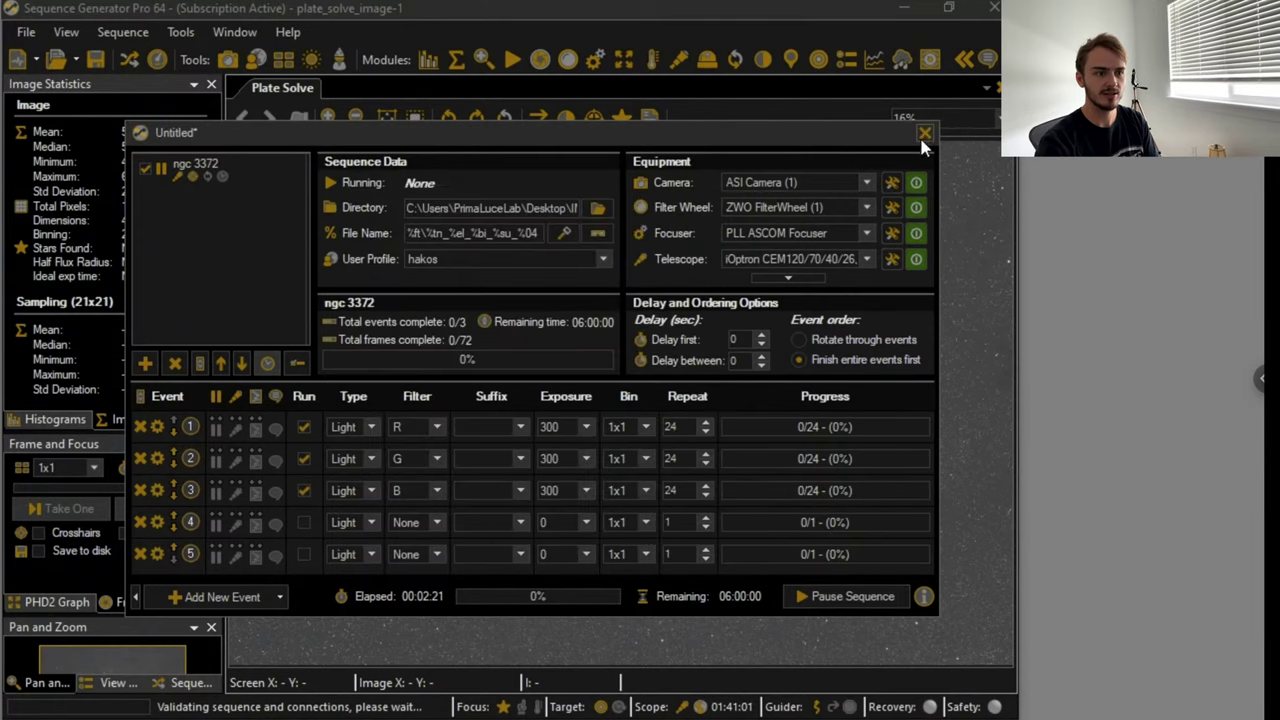
left_click(925, 134)
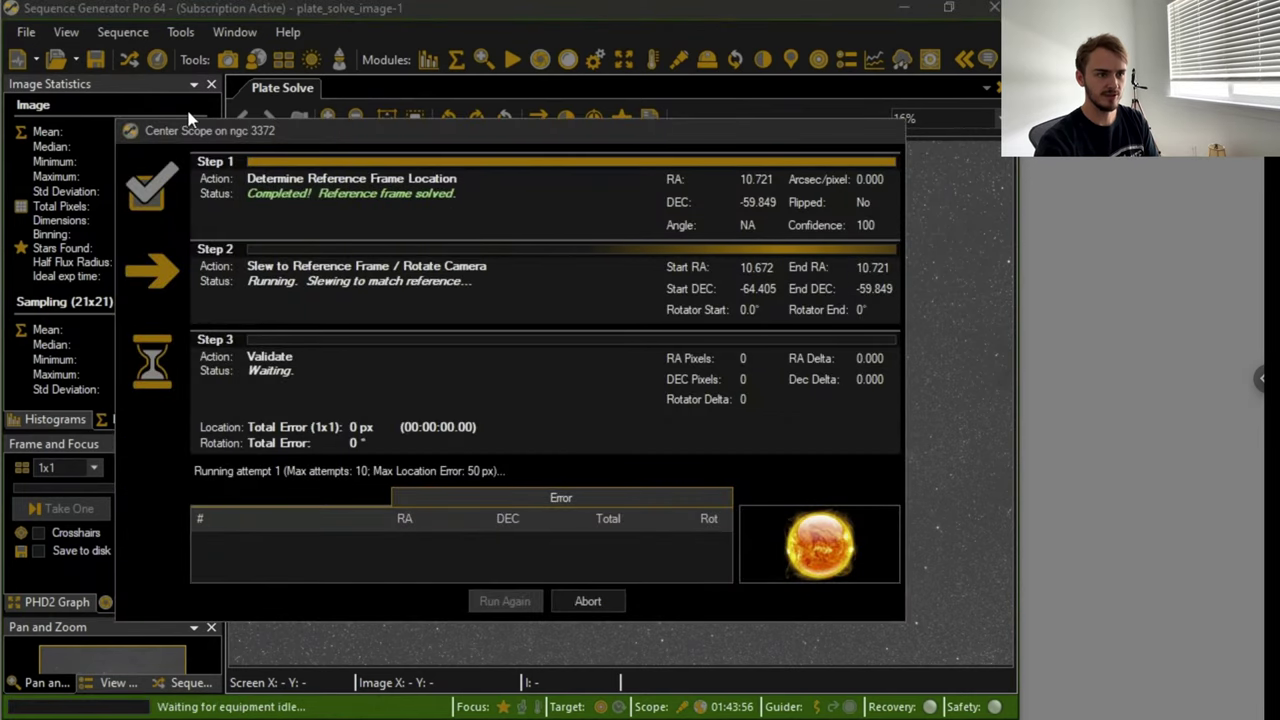
- Move the centering progress window aside to view the solve frame, and abort the auto centering
left_click_drag(523, 134, 145, 104)
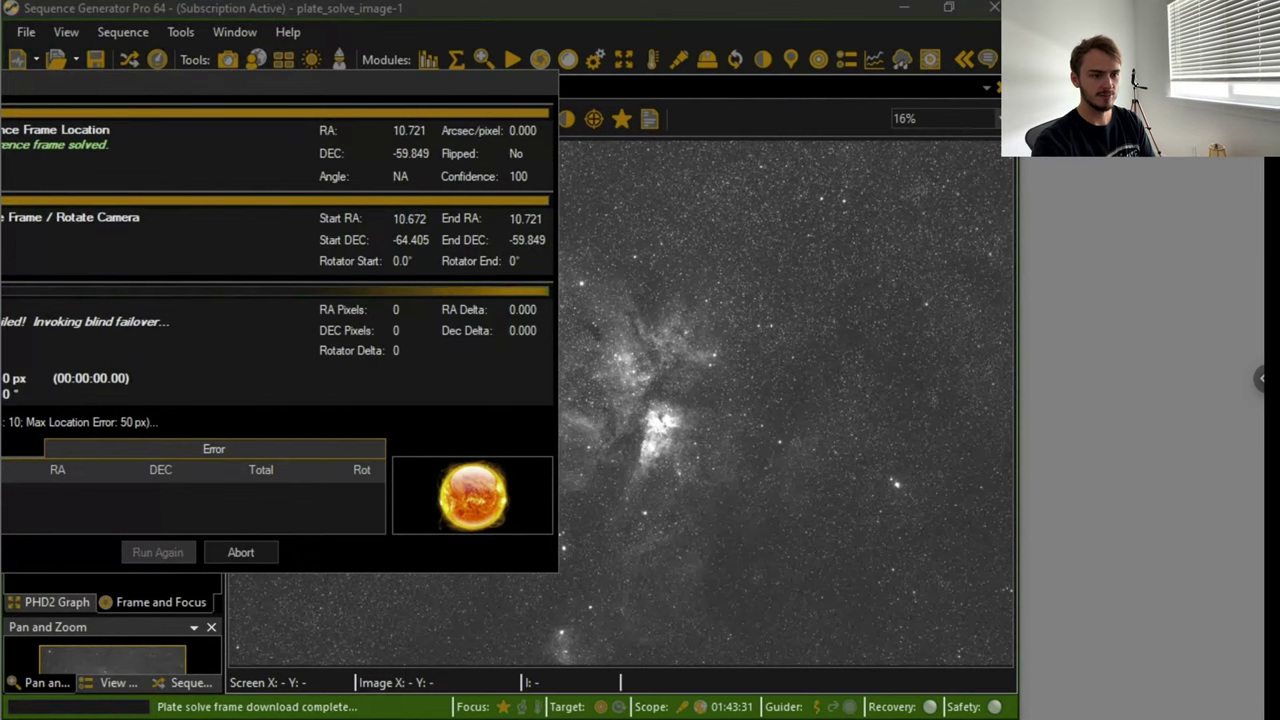
mouse_move(480, 719)
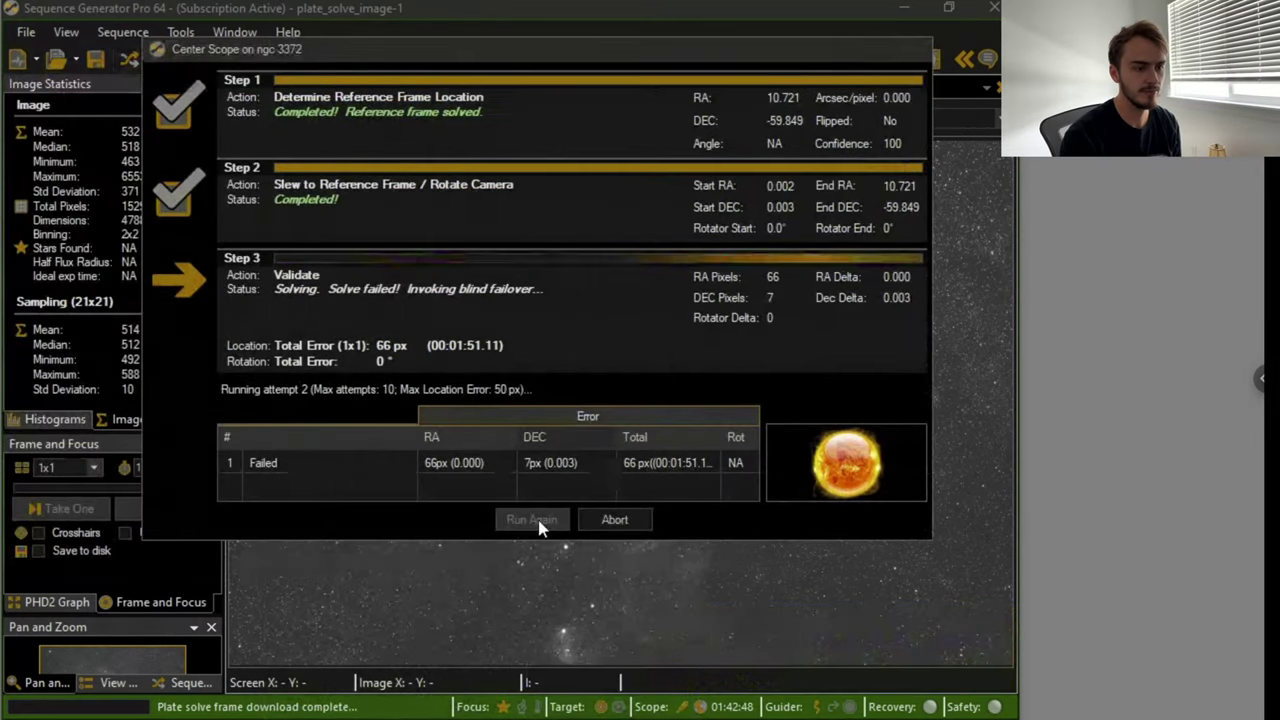
left_click(612, 520)
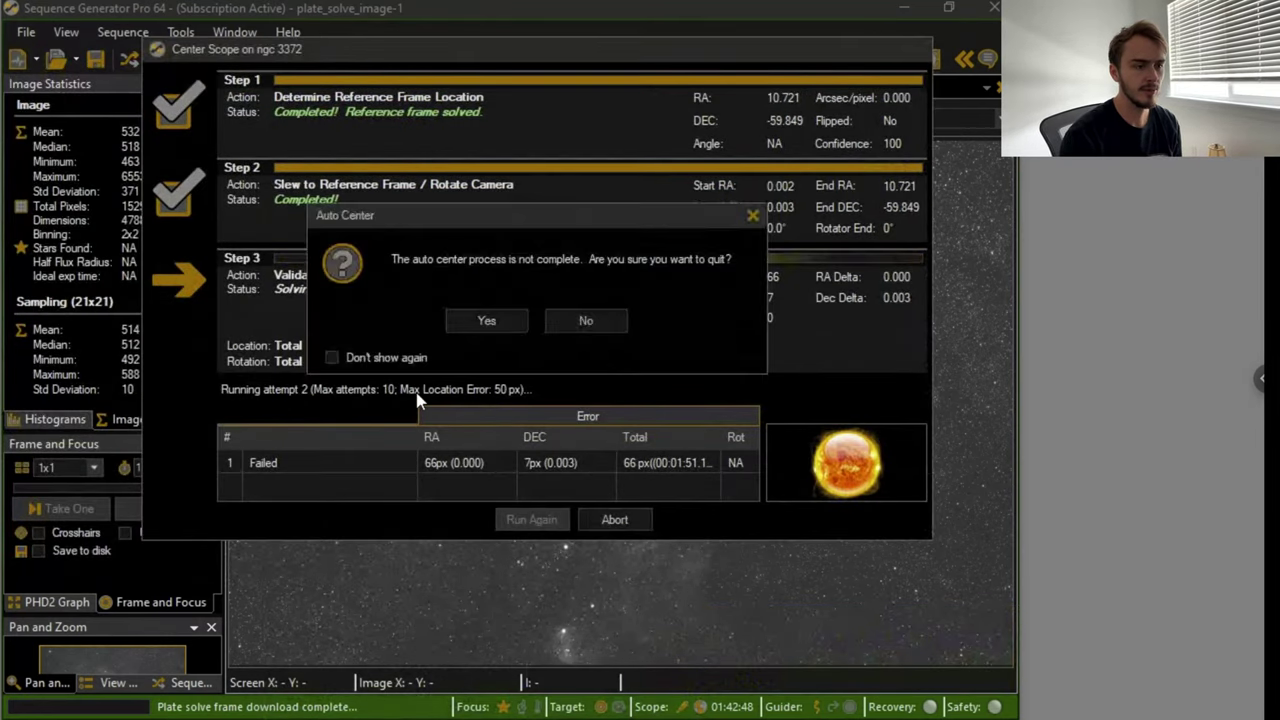
left_click(472, 316)
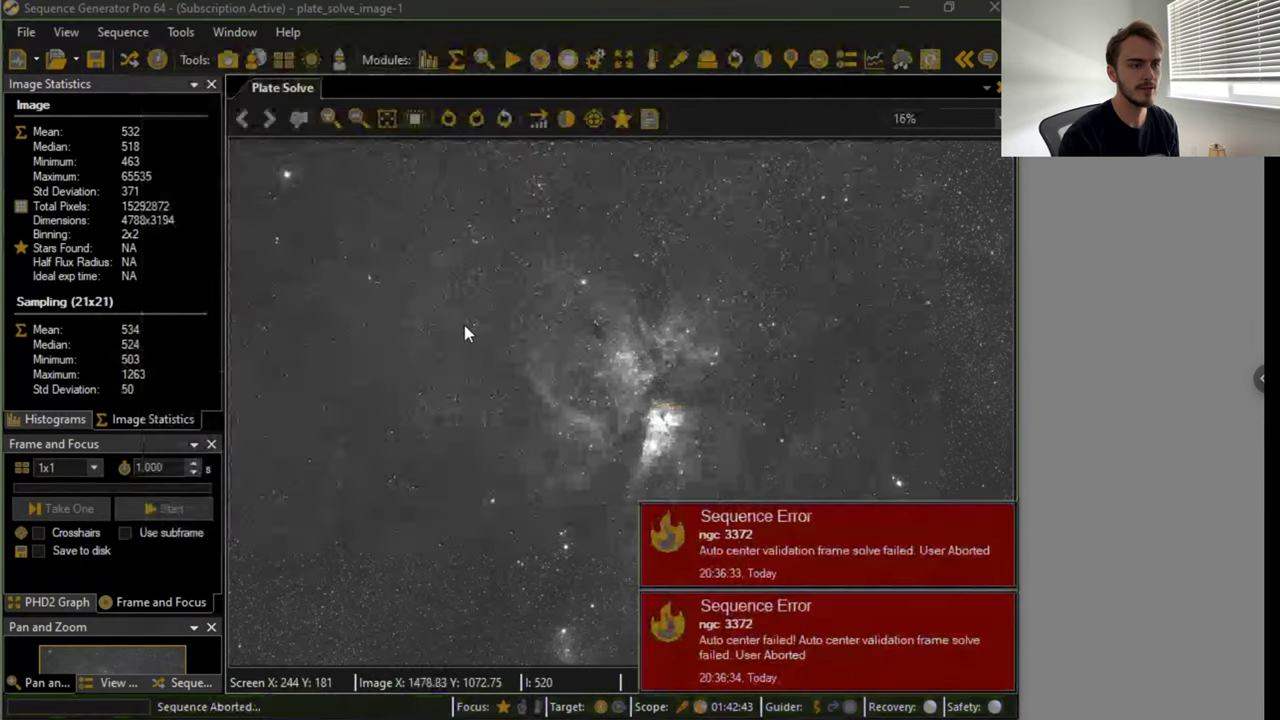
- Set the camera's 1x1 scale to 1.71 arcsec/px in the control panel and enable high speed download
left_click(157, 60)
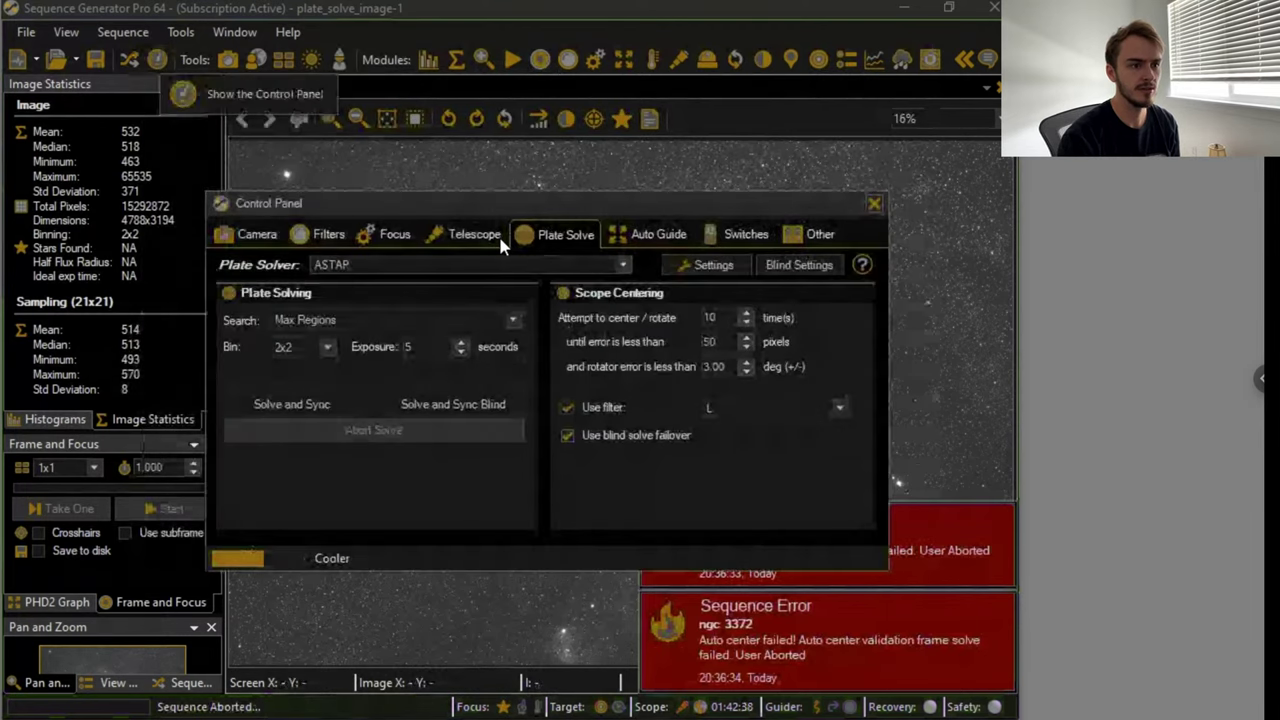
left_click(250, 236)
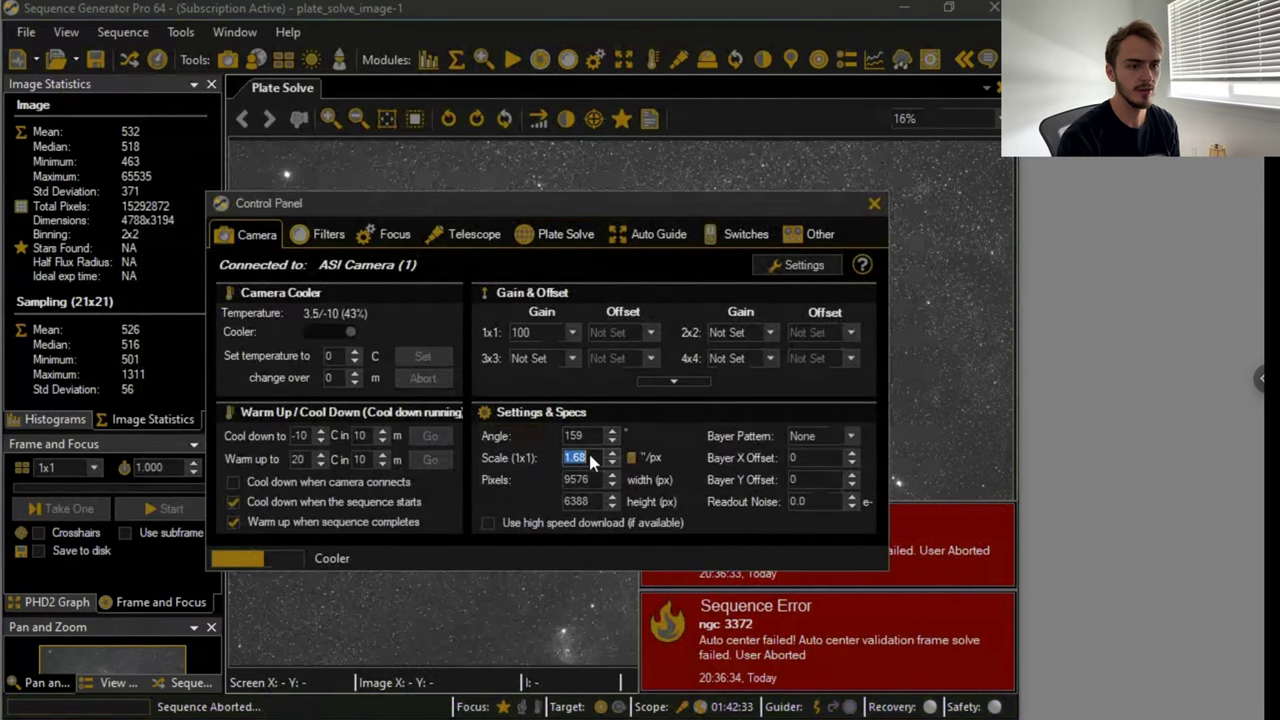
type("7.71")
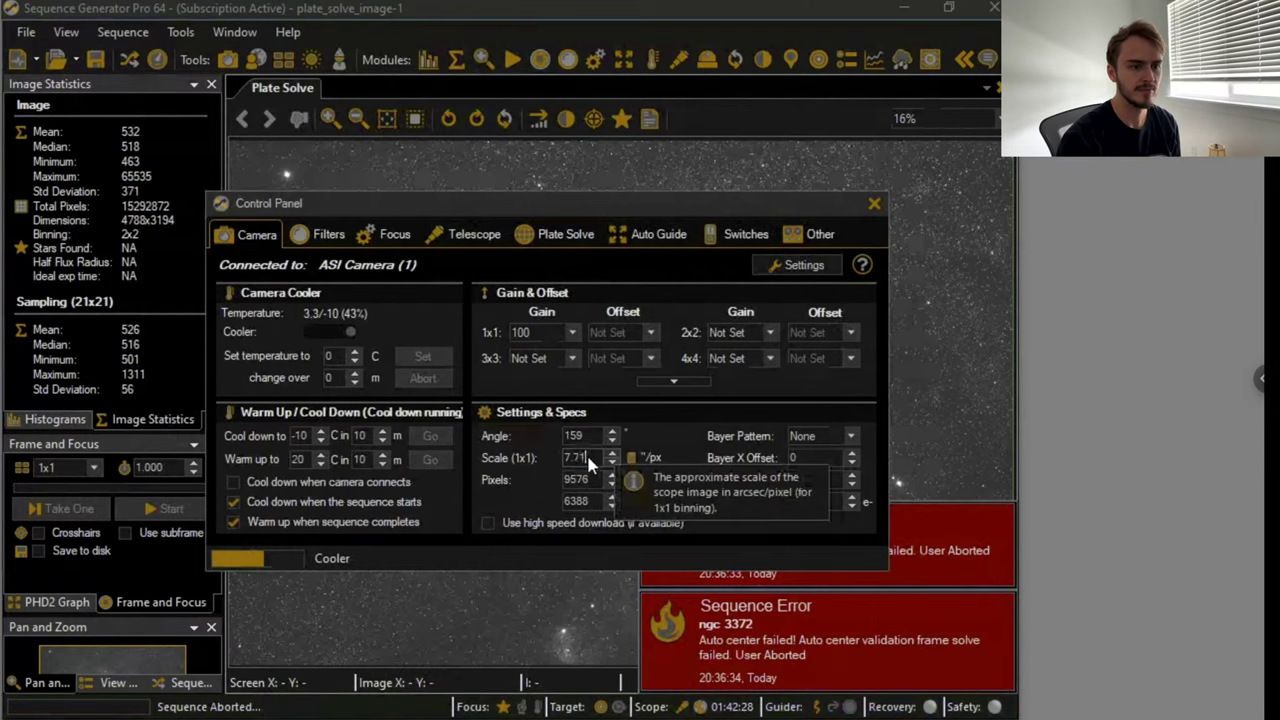
left_click_drag(590, 457, 510, 457)
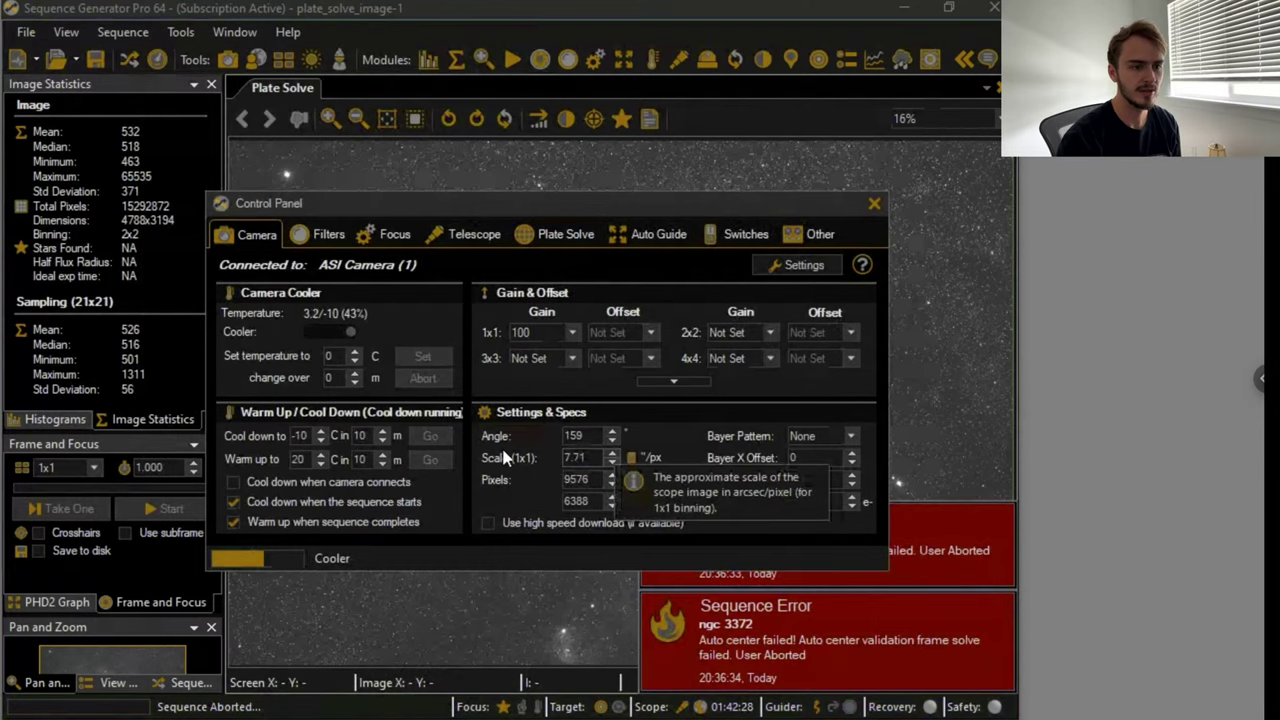
key("Home")
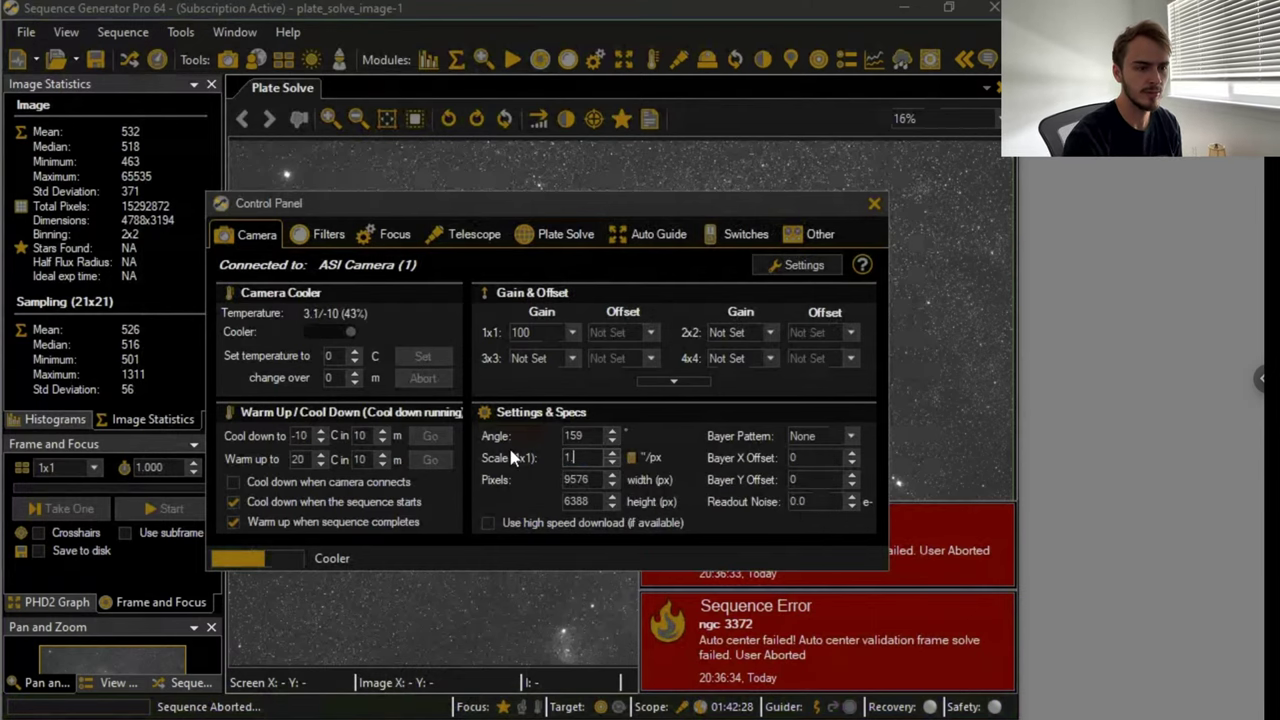
left_click(489, 523)
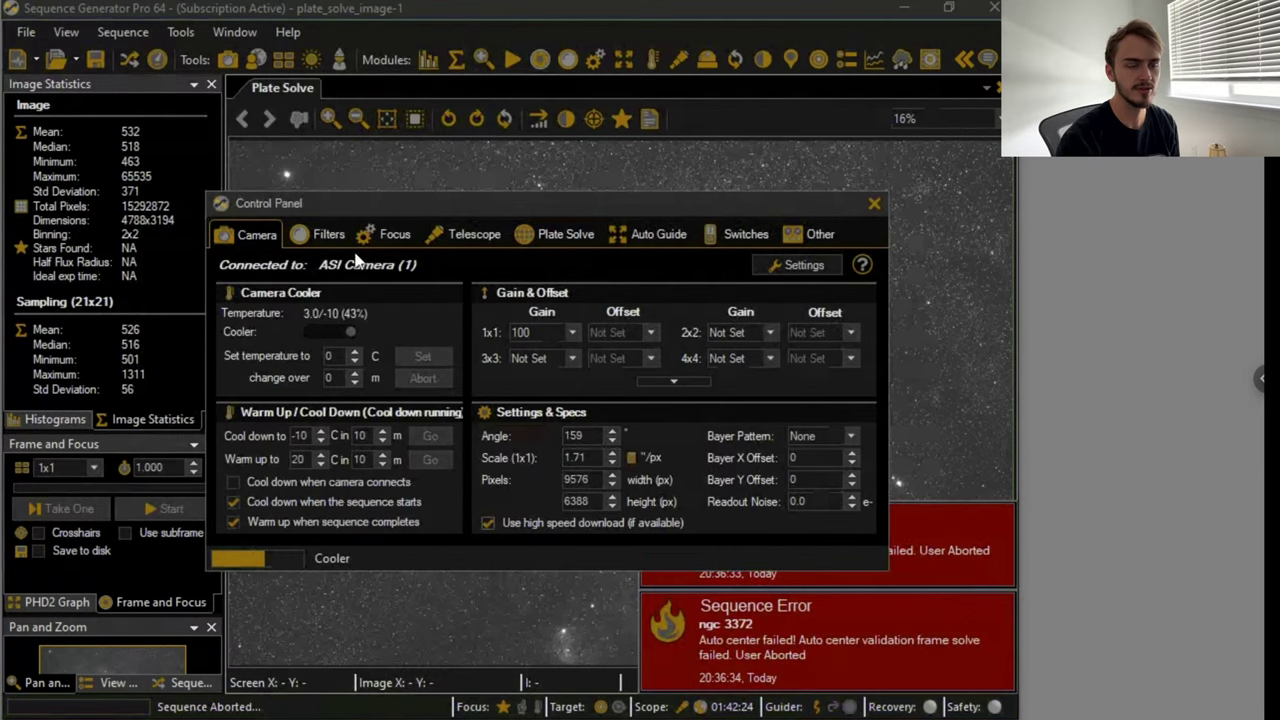
- Save the sequence's equipment settings as profile FSQ85edx, overwriting the existing profile
left_click(26, 36)
left_click(26, 36)
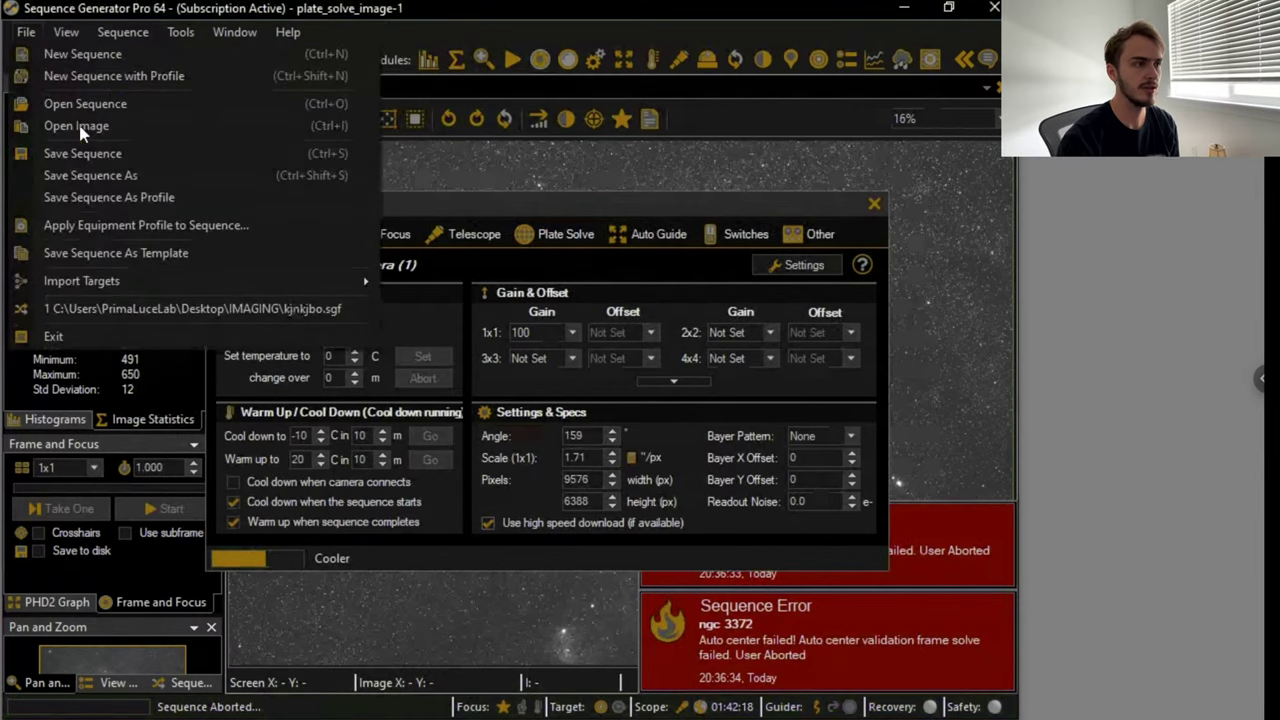
left_click(100, 198)
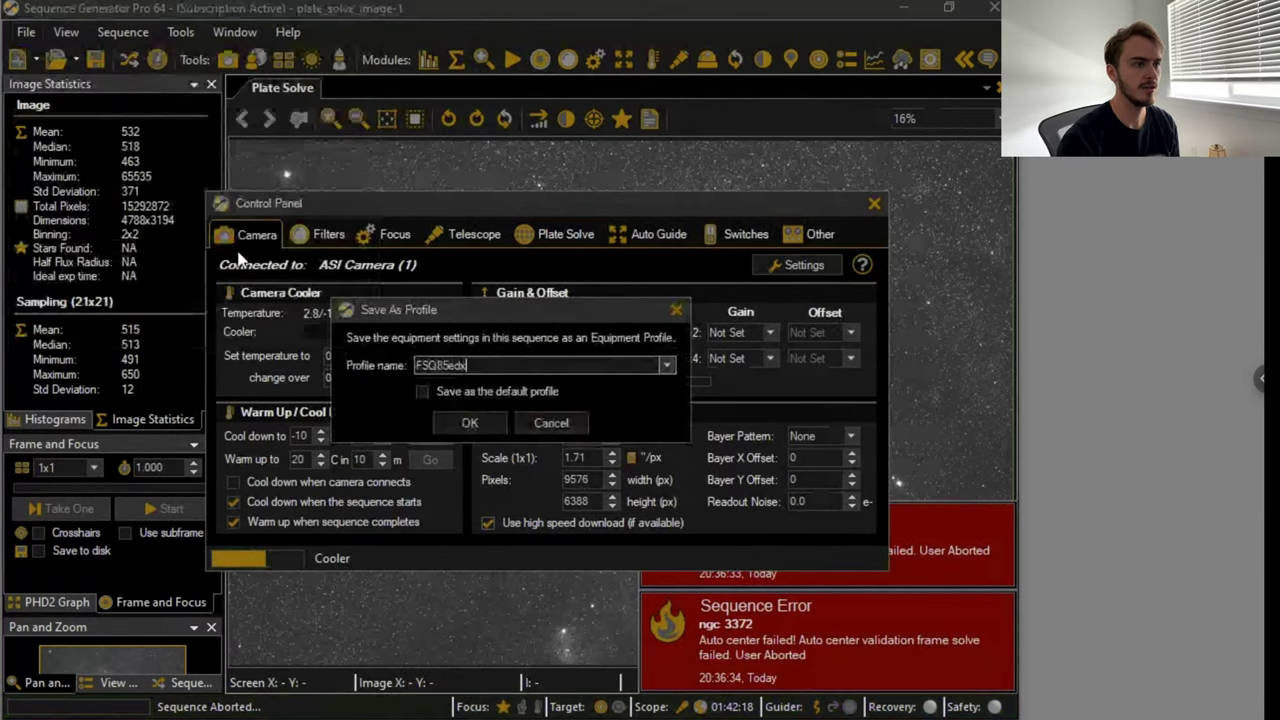
left_click(470, 423)
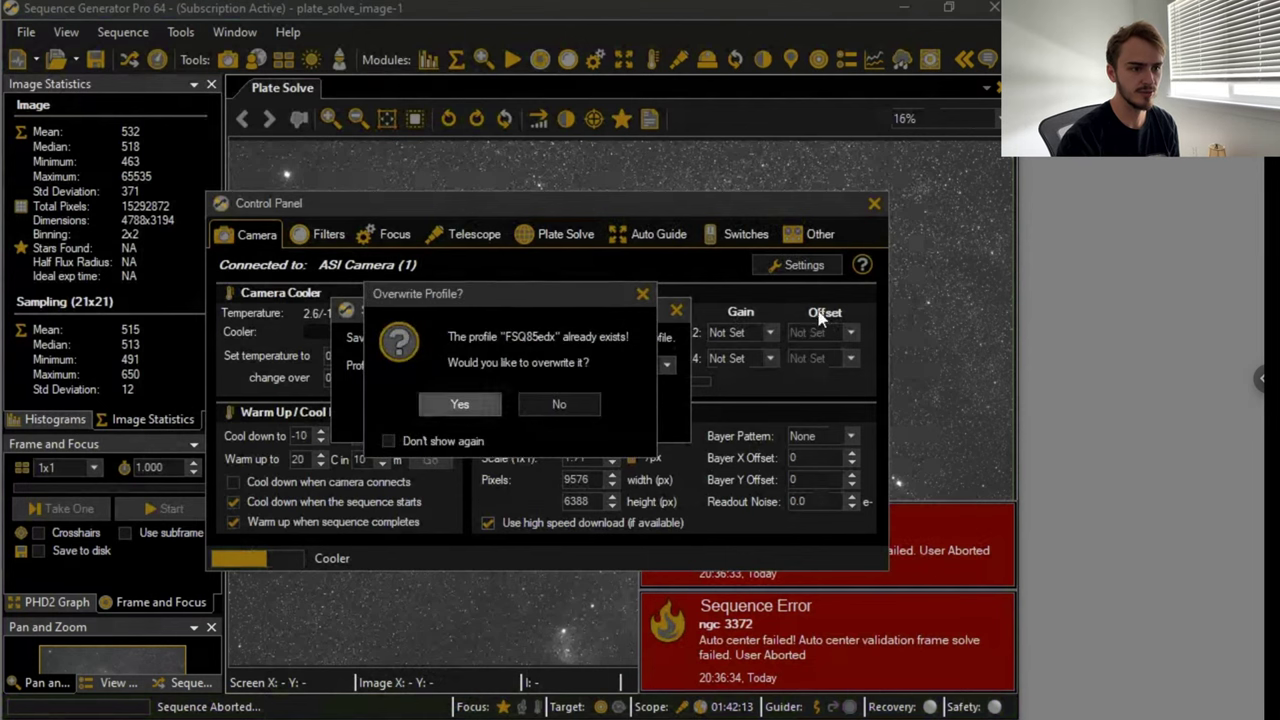
left_click(477, 406)
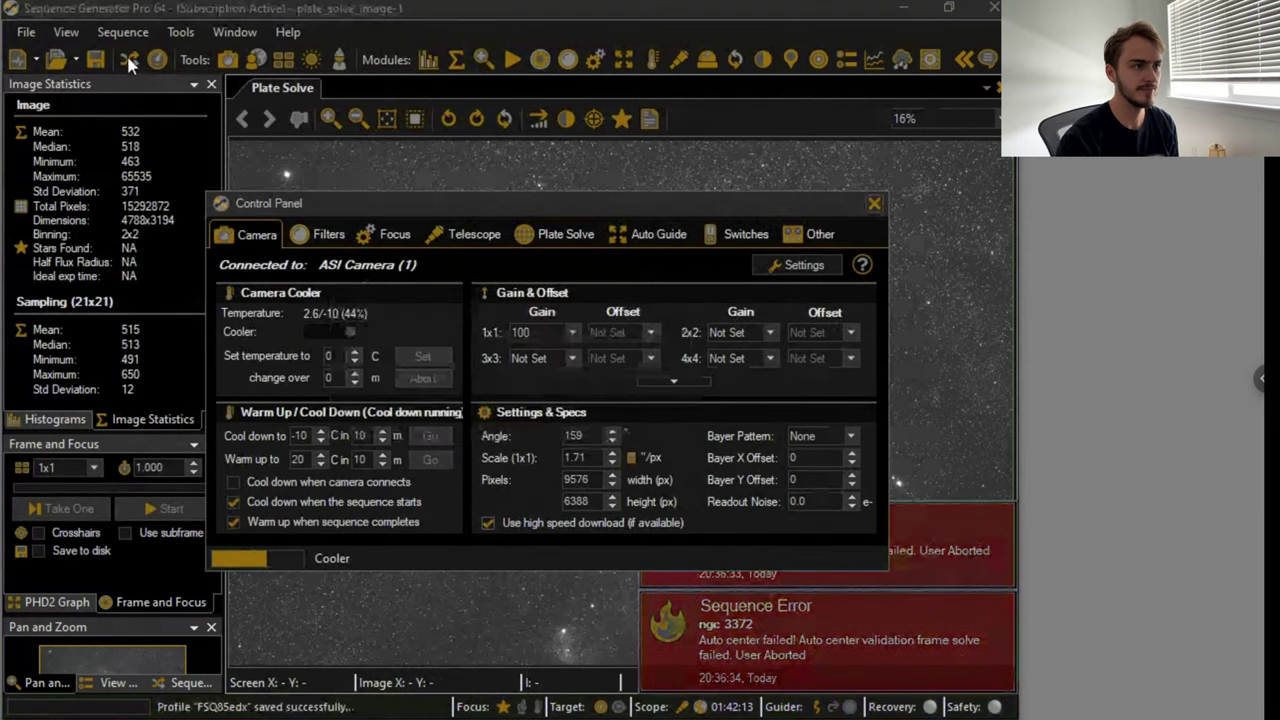
- Rerun the NGC 3372 sequence and move the centering progress window aside to reveal the solve frame
left_click(129, 60)
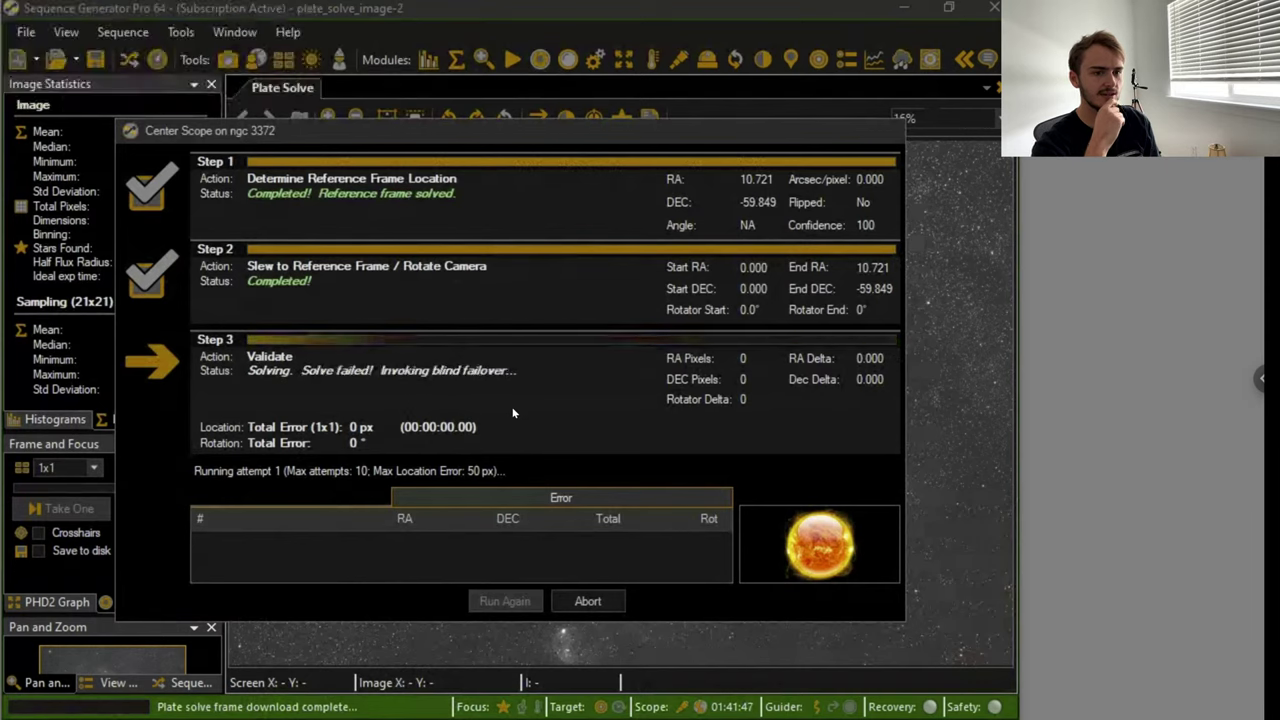
left_click_drag(335, 146, 63, 143)
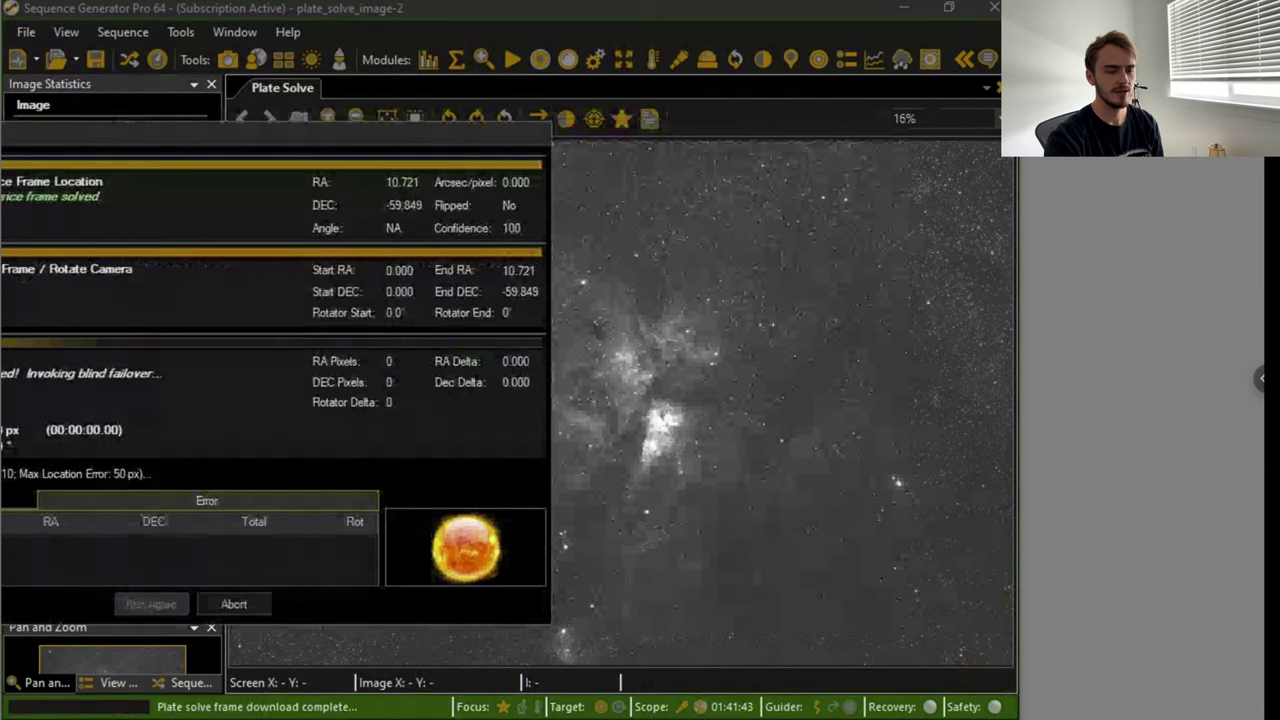
- In the second Sequence Generator Pro instance, create a new sequence from the equipment profile 135MM 6200MC
mouse_move(480, 716)
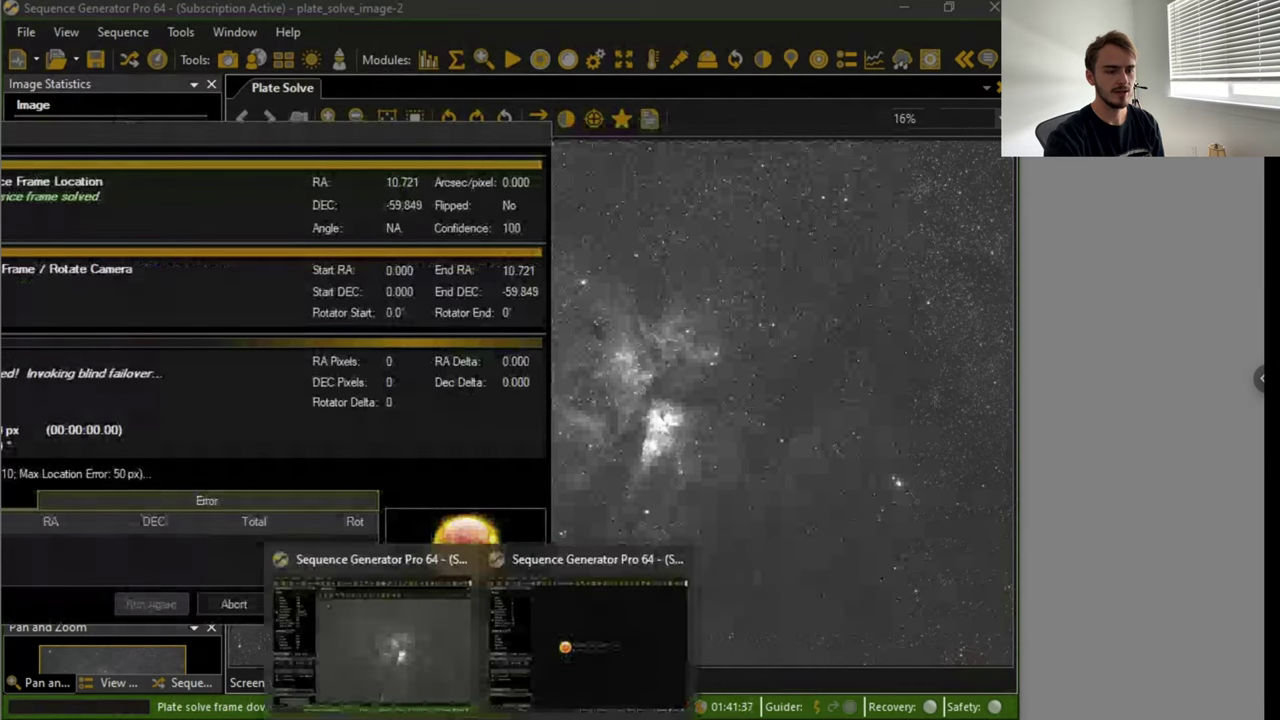
left_click(557, 676)
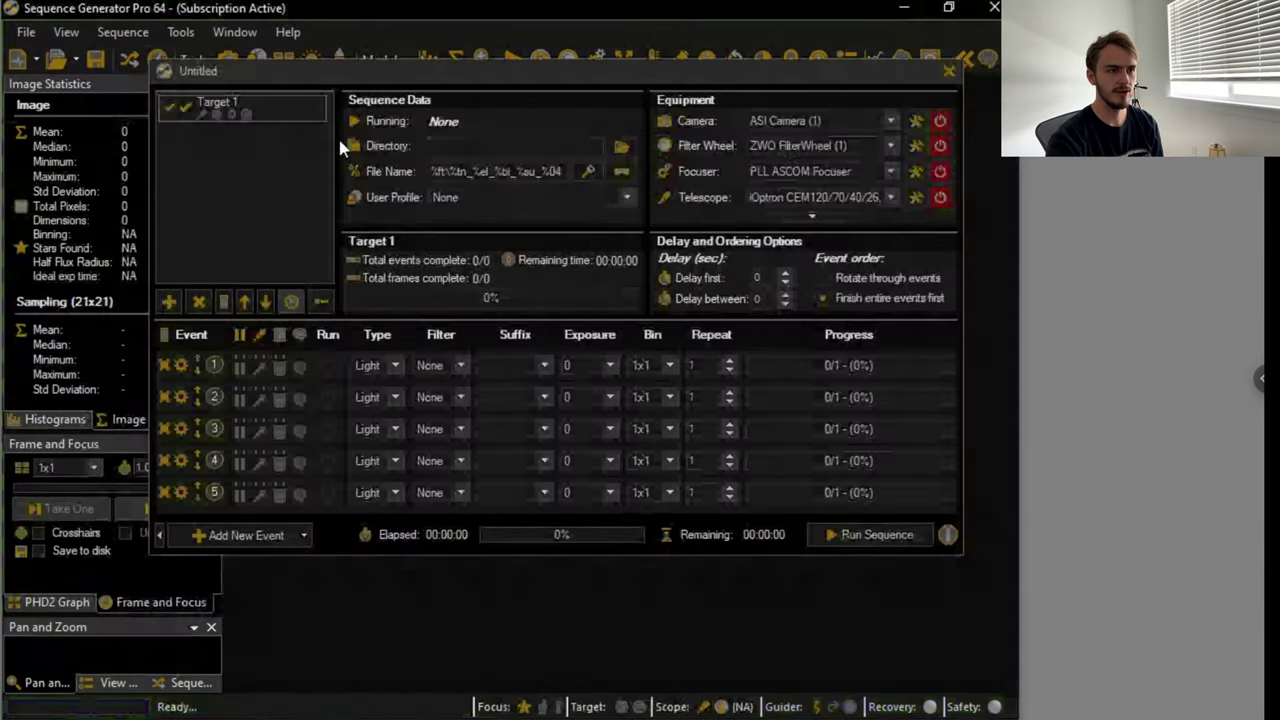
left_click(28, 34)
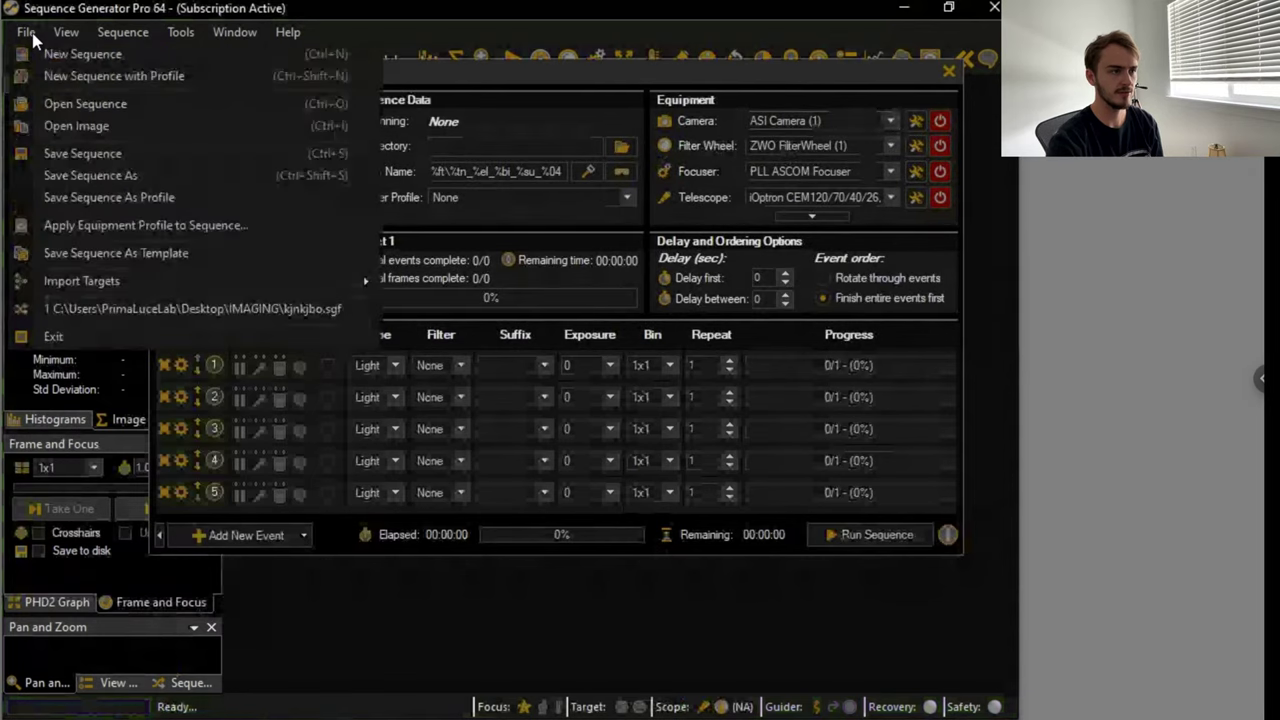
left_click(116, 78)
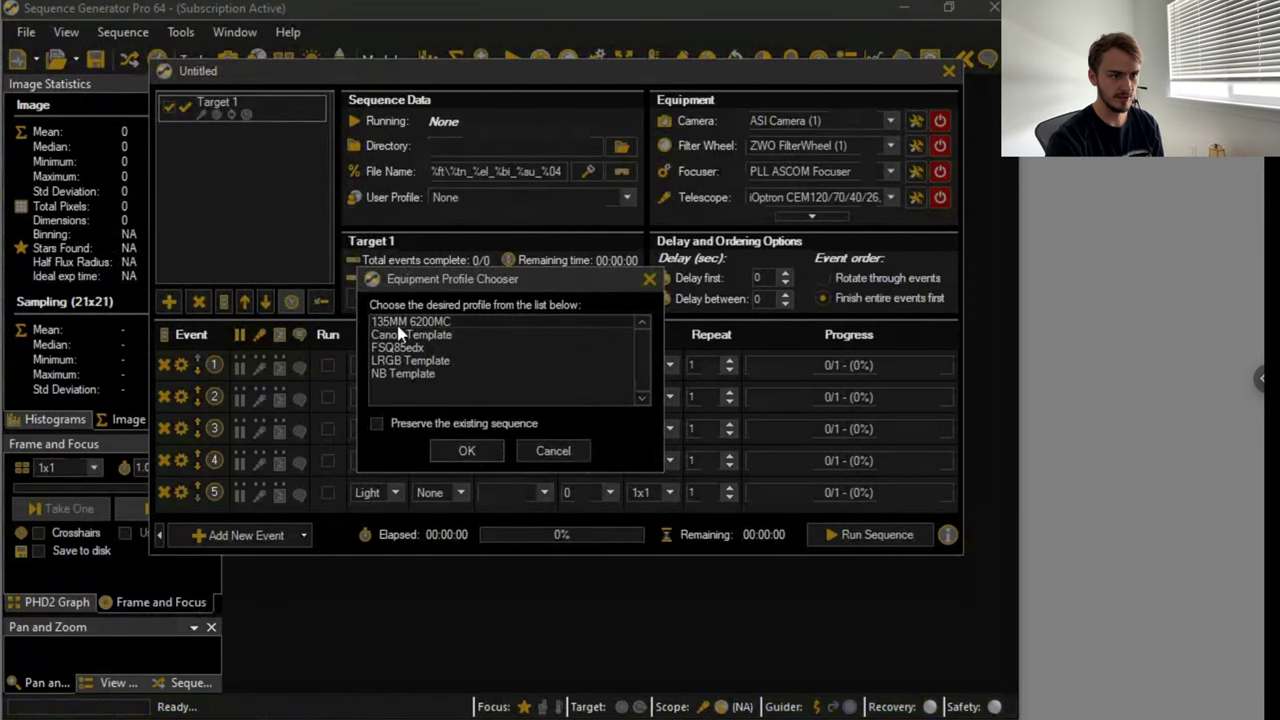
left_click(467, 451)
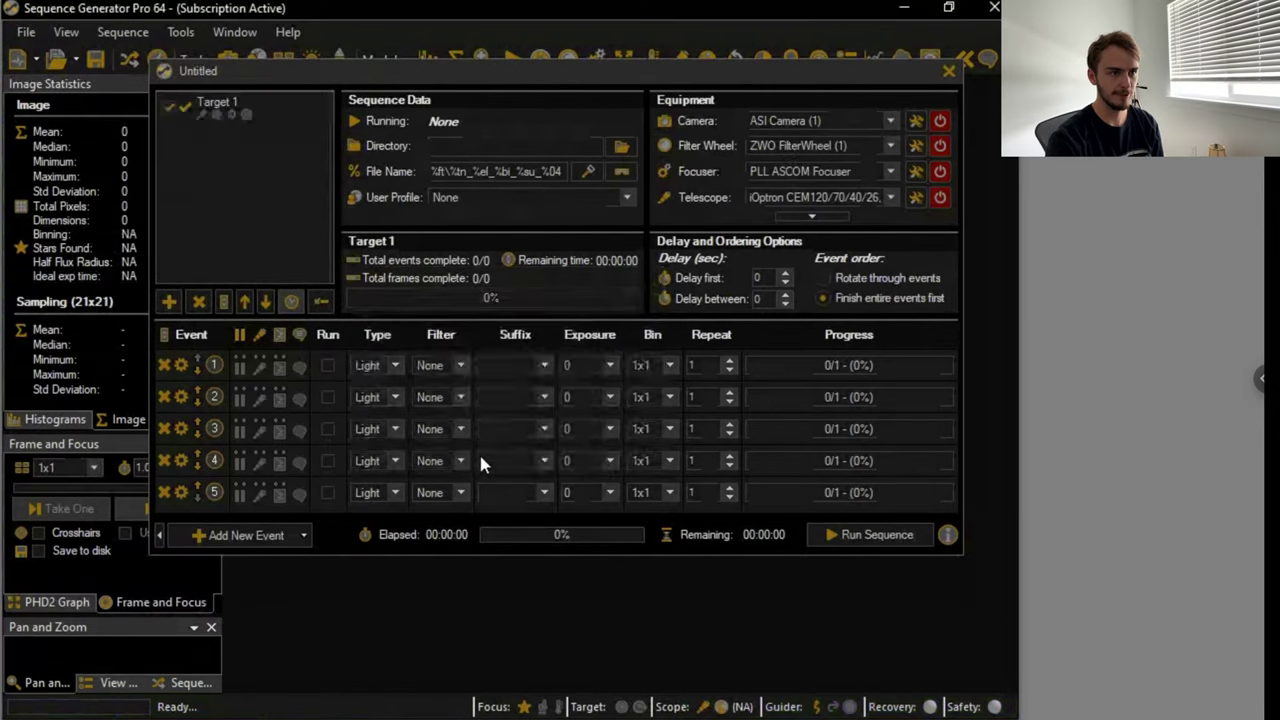
- Set the sequence's user profile to hakos and its image directory to the IMAGING folder on the Desktop
left_click(480, 199)
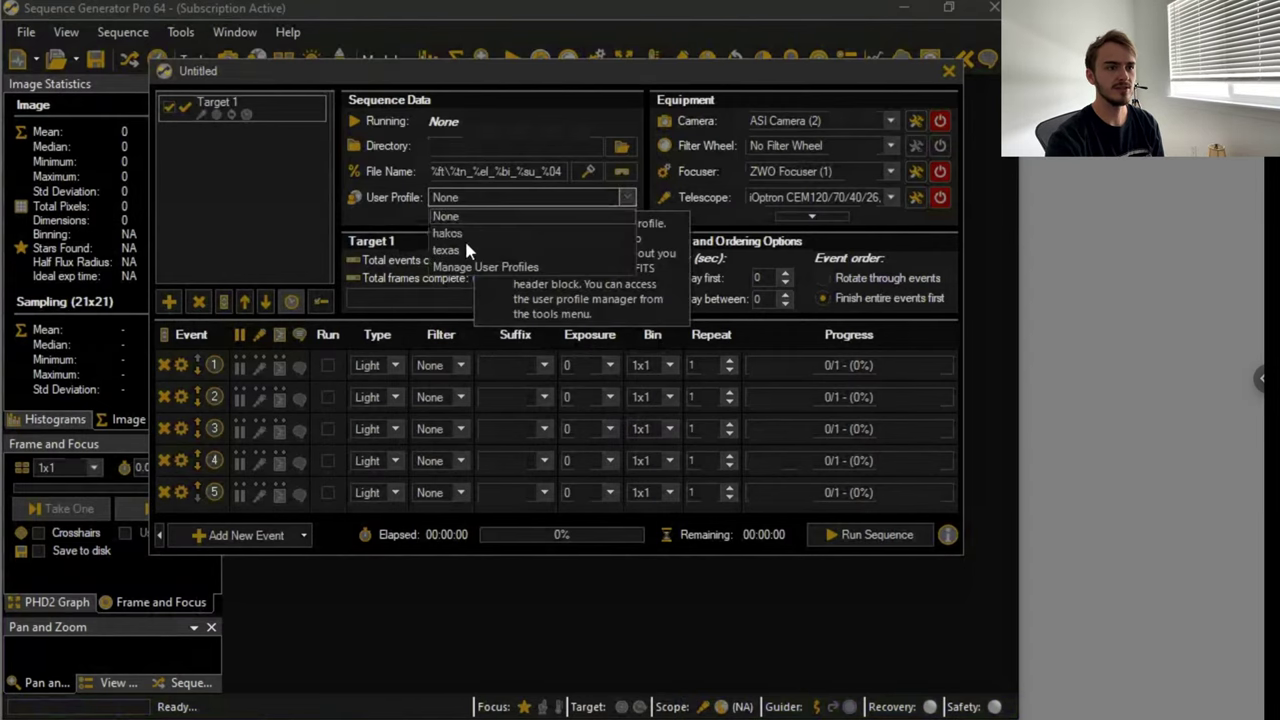
left_click(462, 232)
left_click(621, 146)
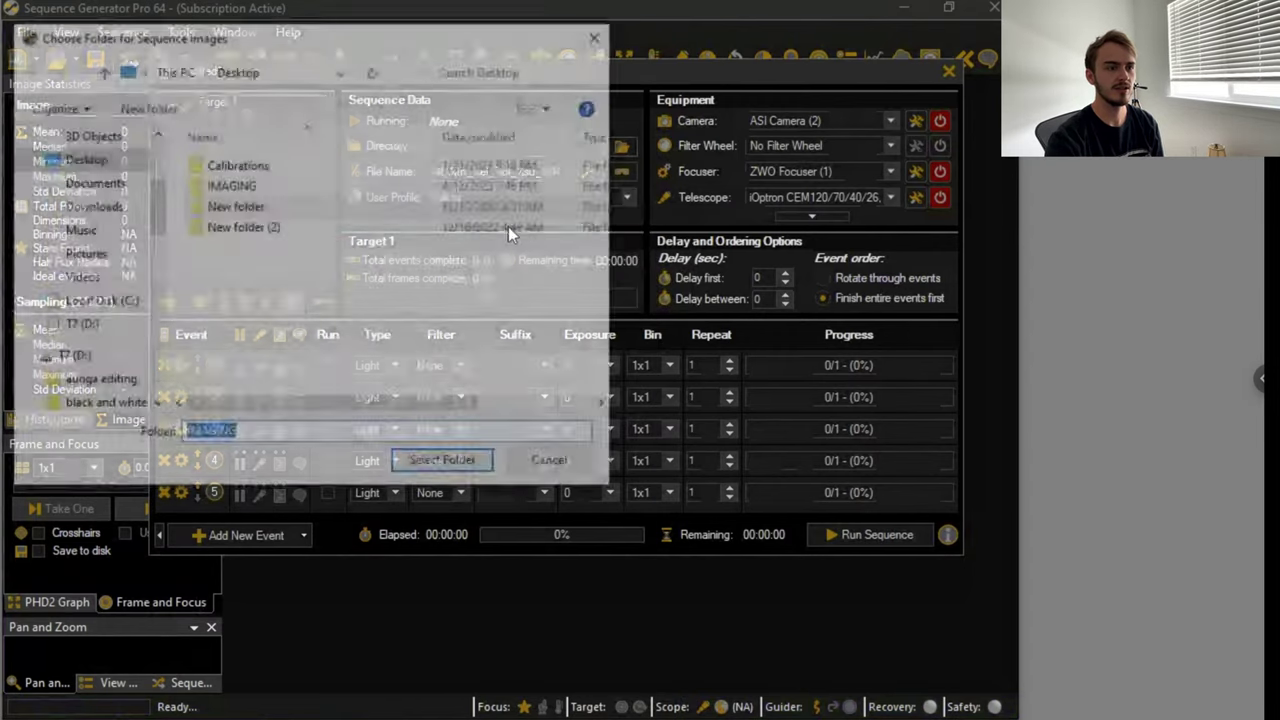
double_click(248, 189)
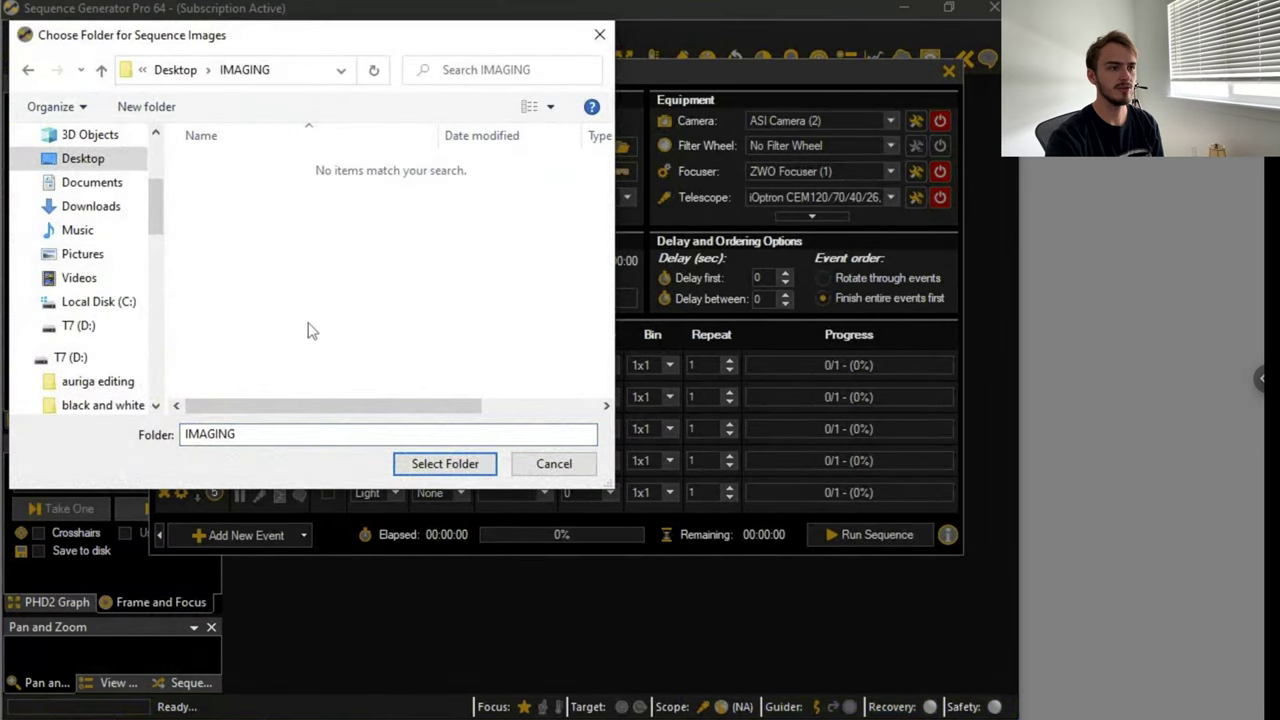
right_click(289, 305)
key("Escape")
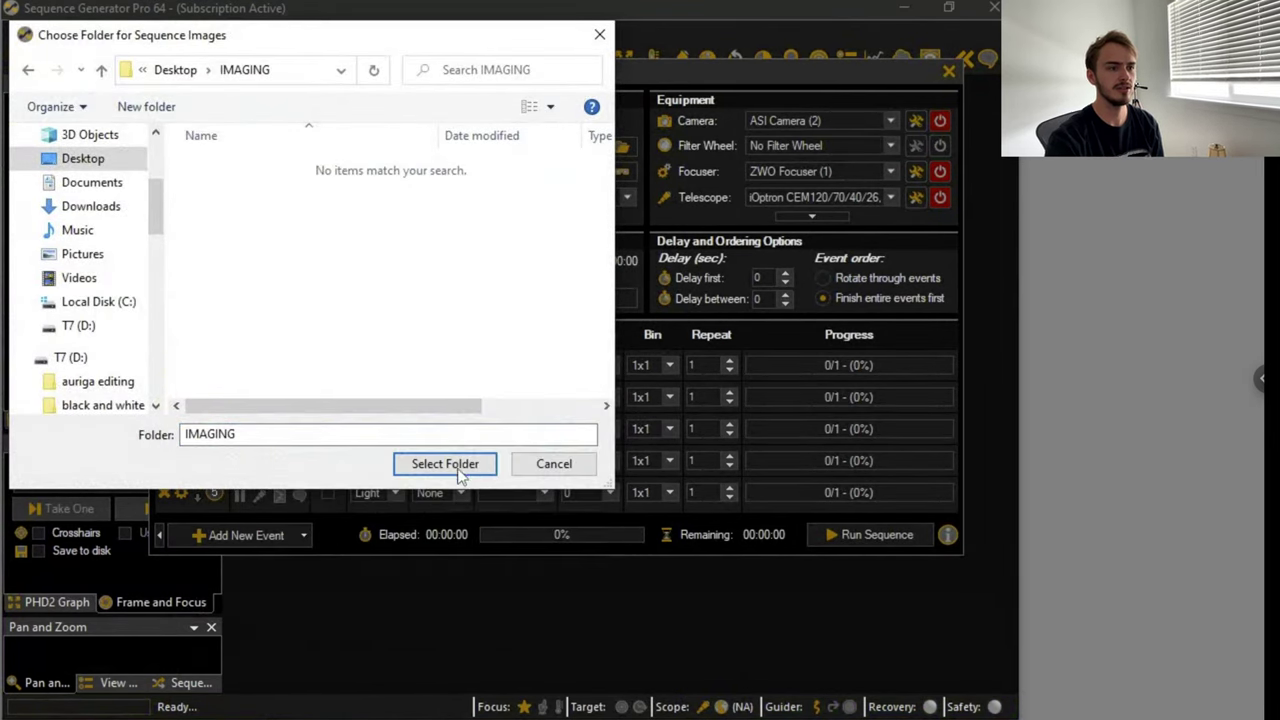
key("Return")
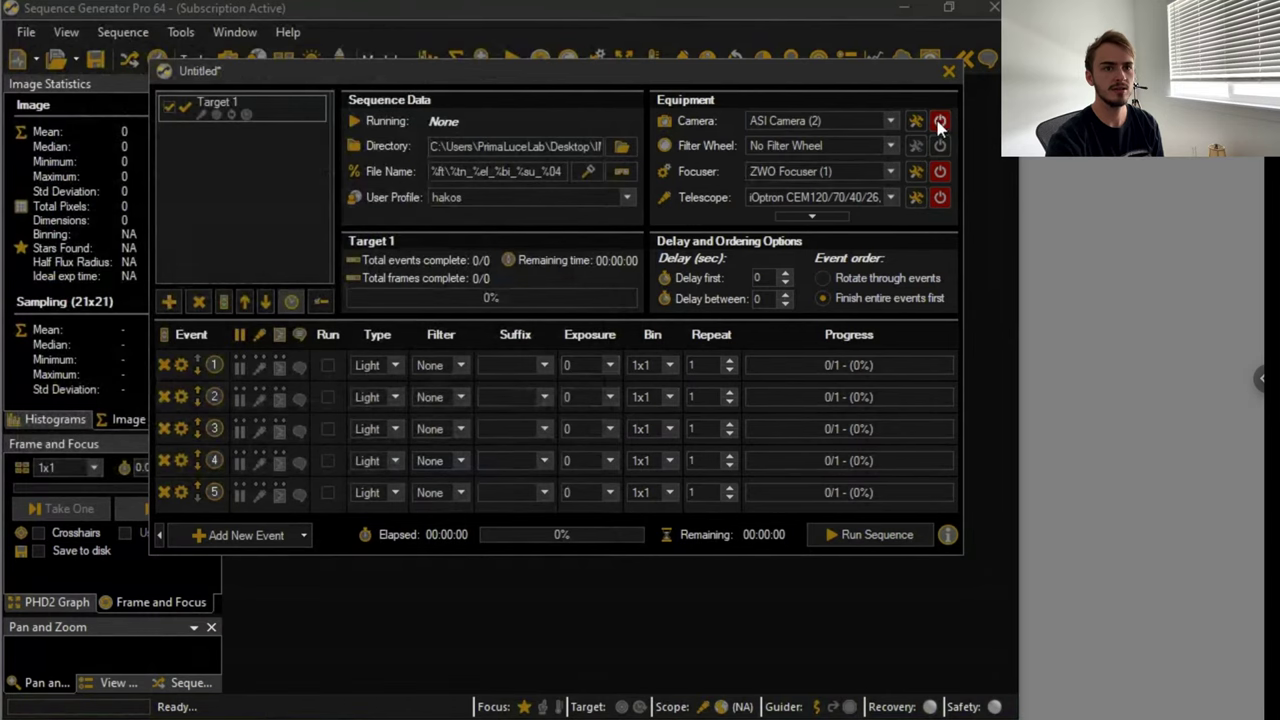
- Check the driver setup of ASI Camera (2), and connect the camera and ZWO Focuser (1)
left_click(915, 121)
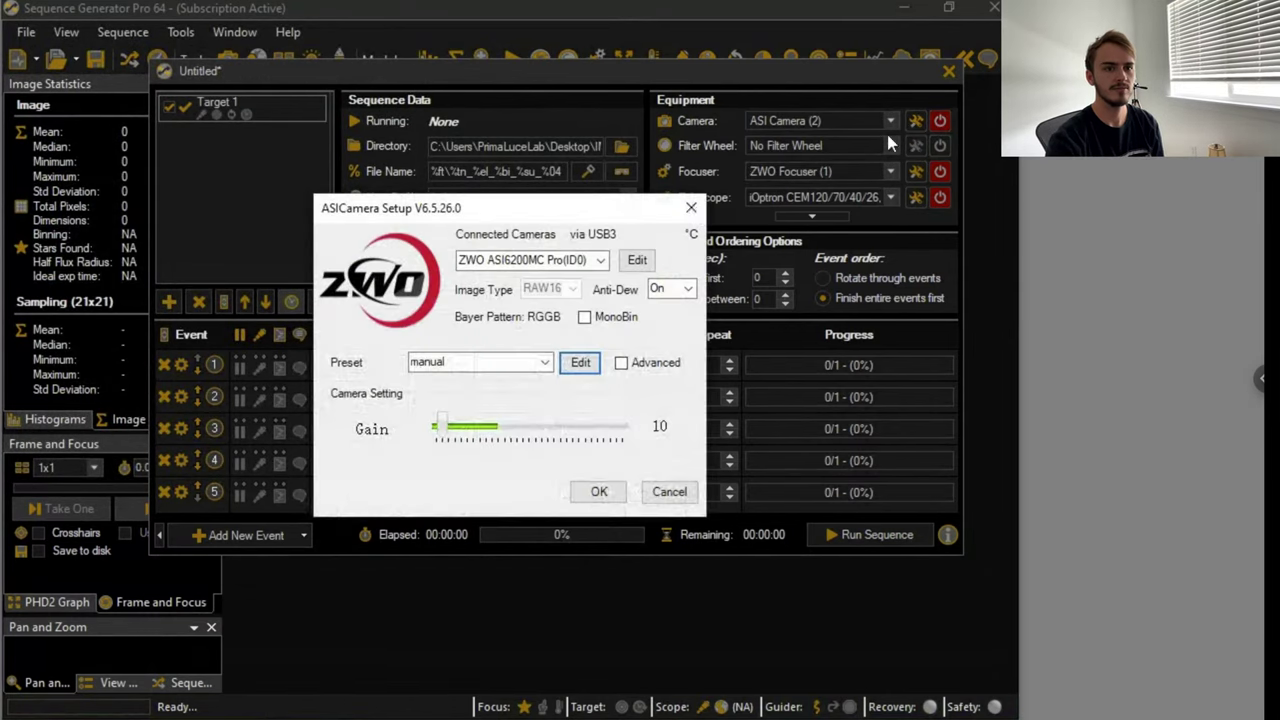
left_click(690, 211)
left_click(941, 121)
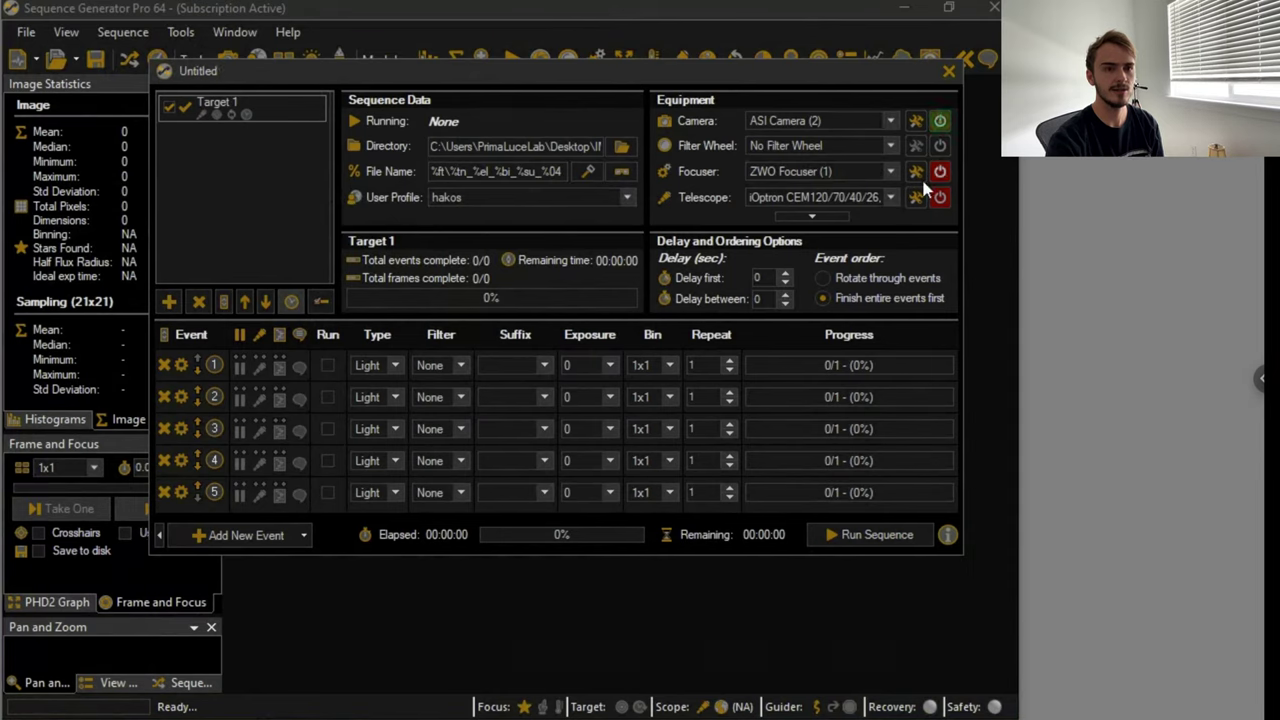
left_click(937, 173)
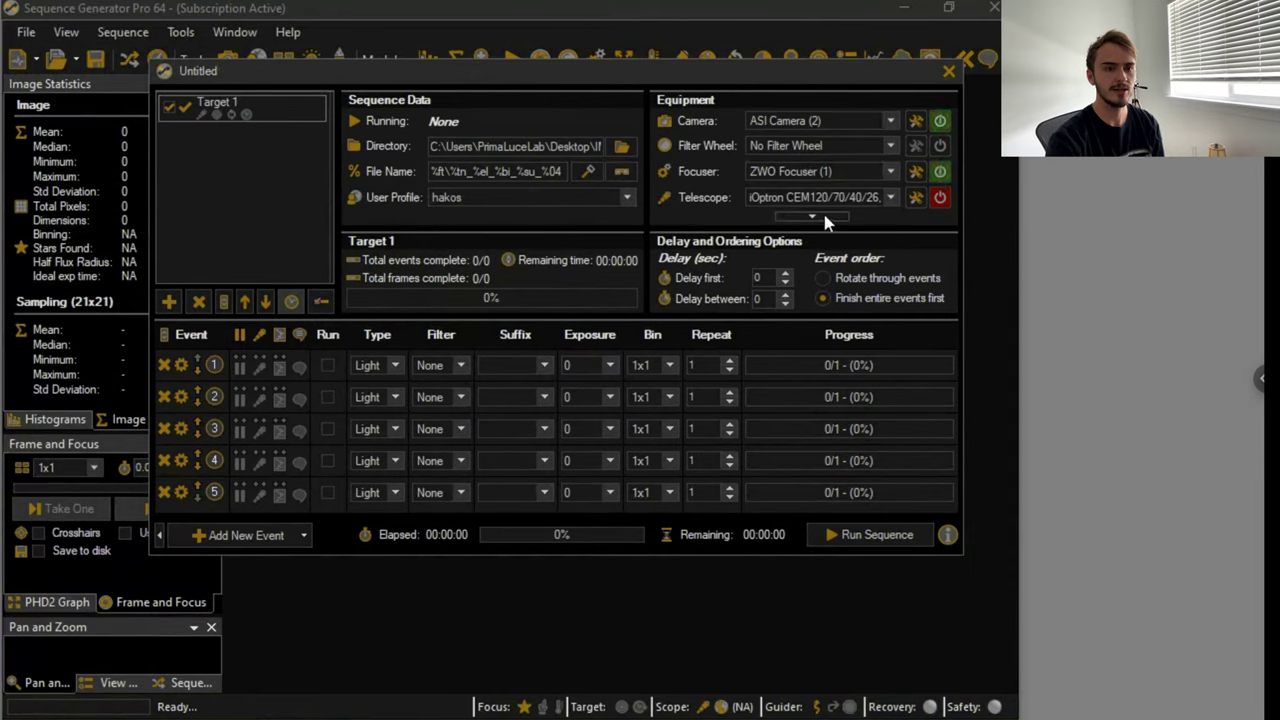
- Set the sequence's telescope to No Telescope in the expanded equipment list and collapse the list
left_click(818, 217)
left_click(826, 205)
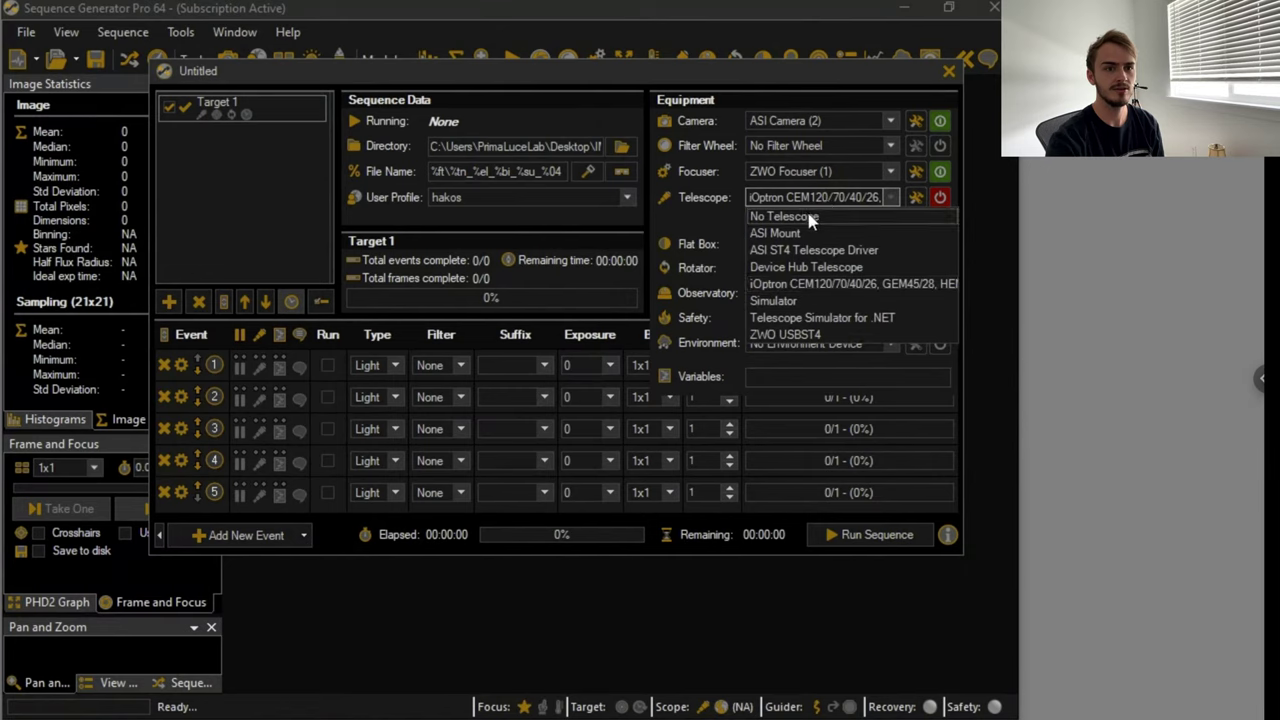
left_click(818, 213)
left_click(812, 216)
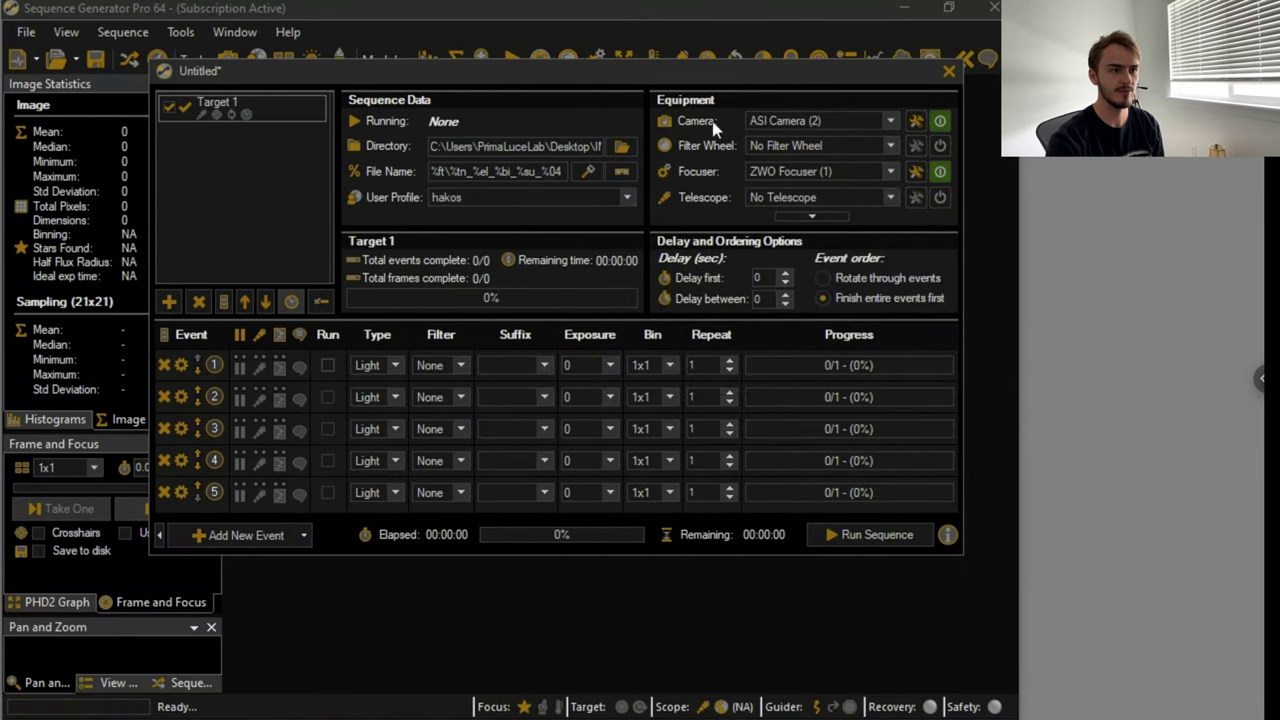
- Take a single Frame and Focus exposure of 10 seconds at 1x1 binning
left_click(158, 474)
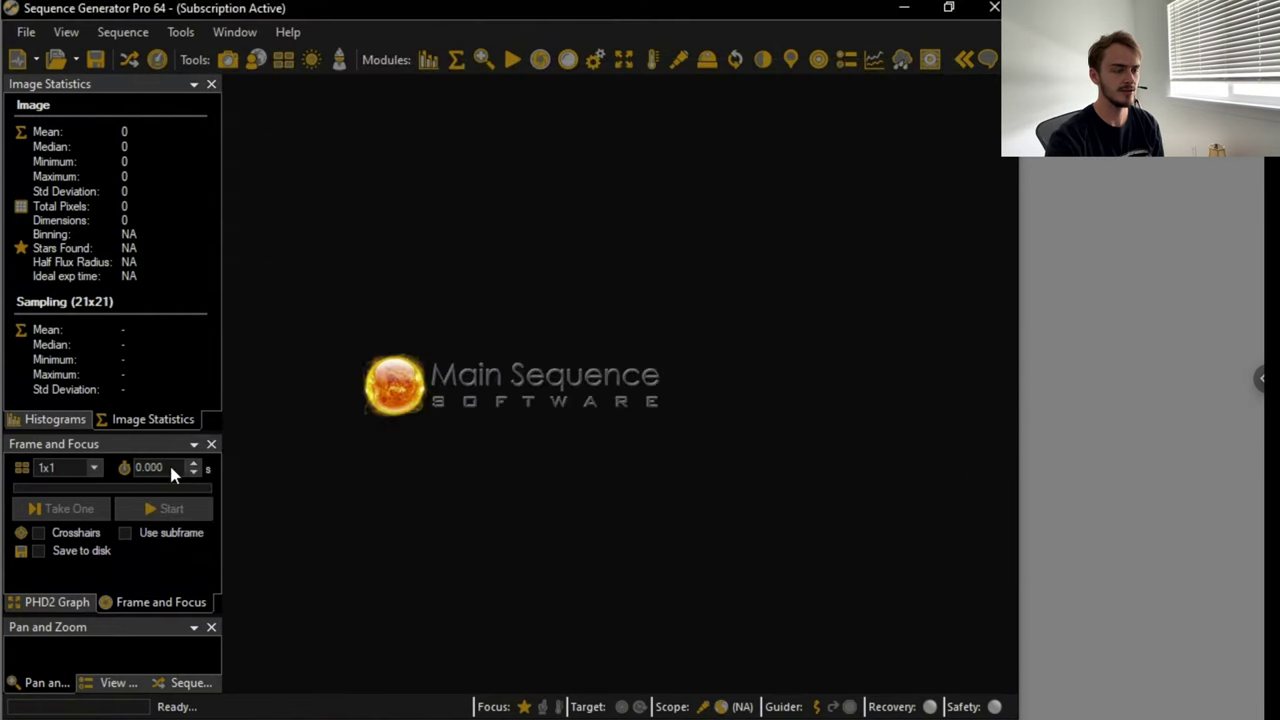
type("10")
left_click(85, 509)
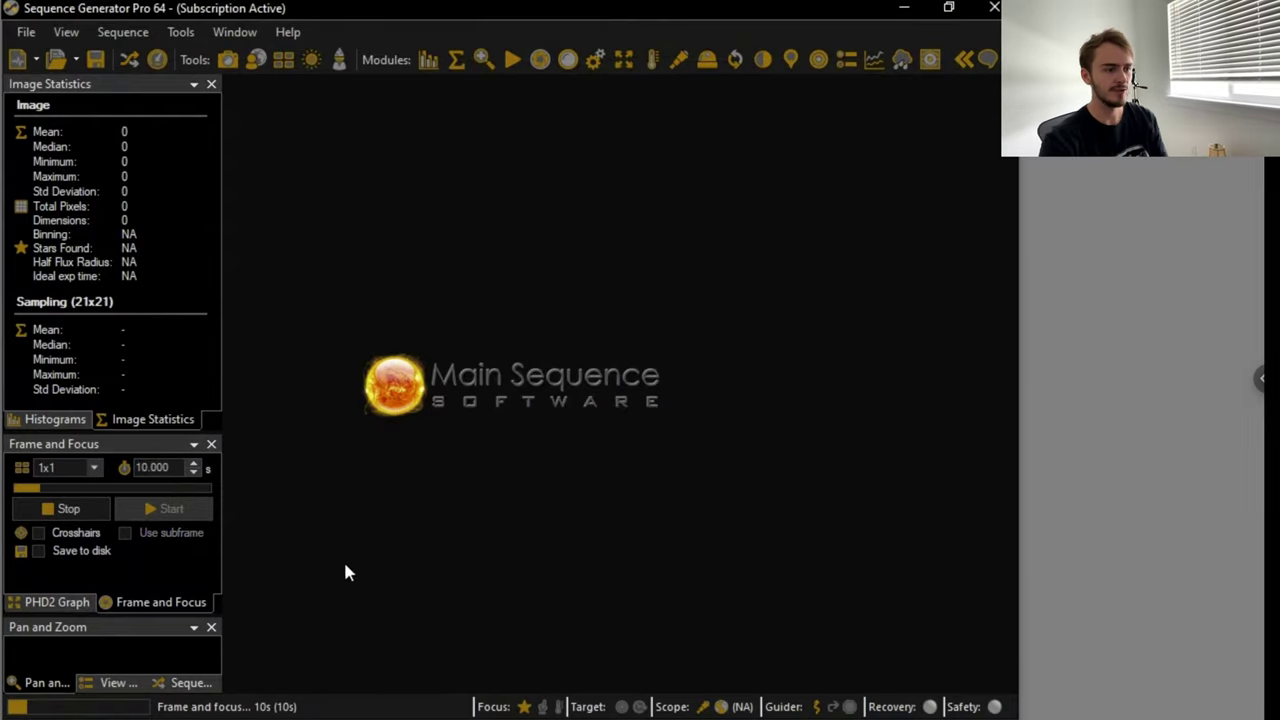
- Check the NGC 3372 sequence in the first instance and the guiding graph in PHD2, and return to the second instance's test frame
left_click(480, 718)
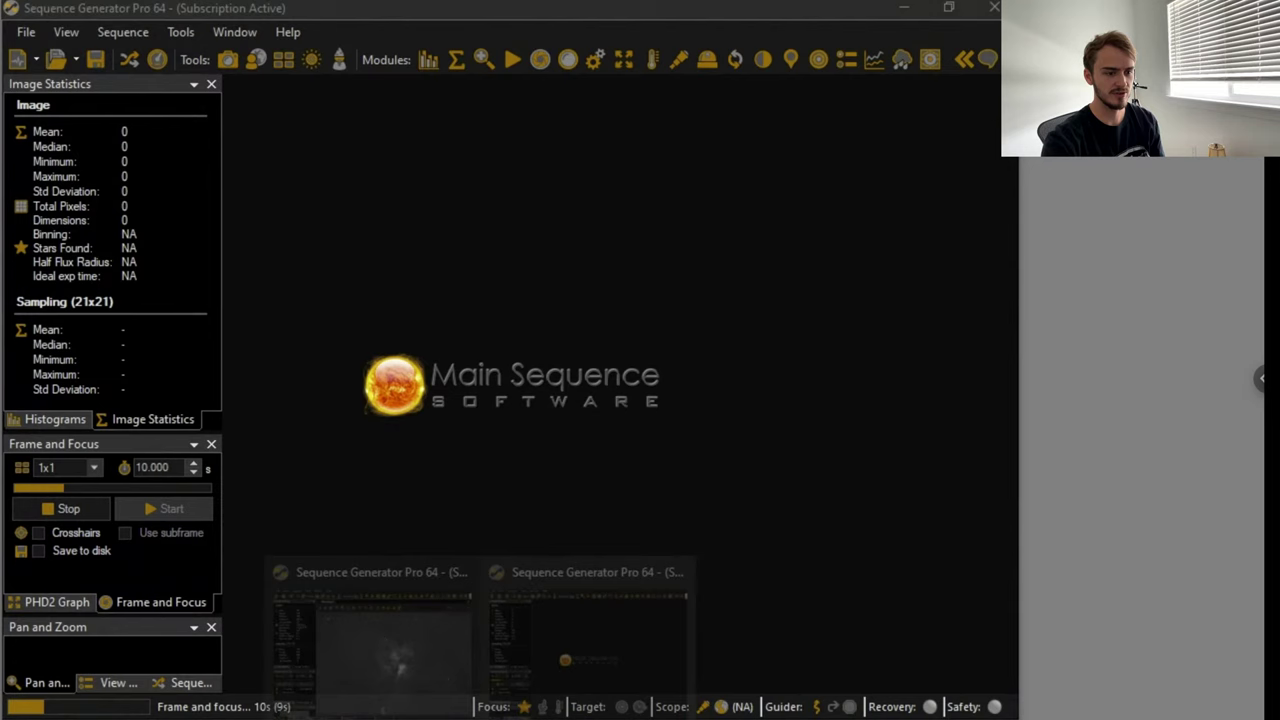
left_click(421, 683)
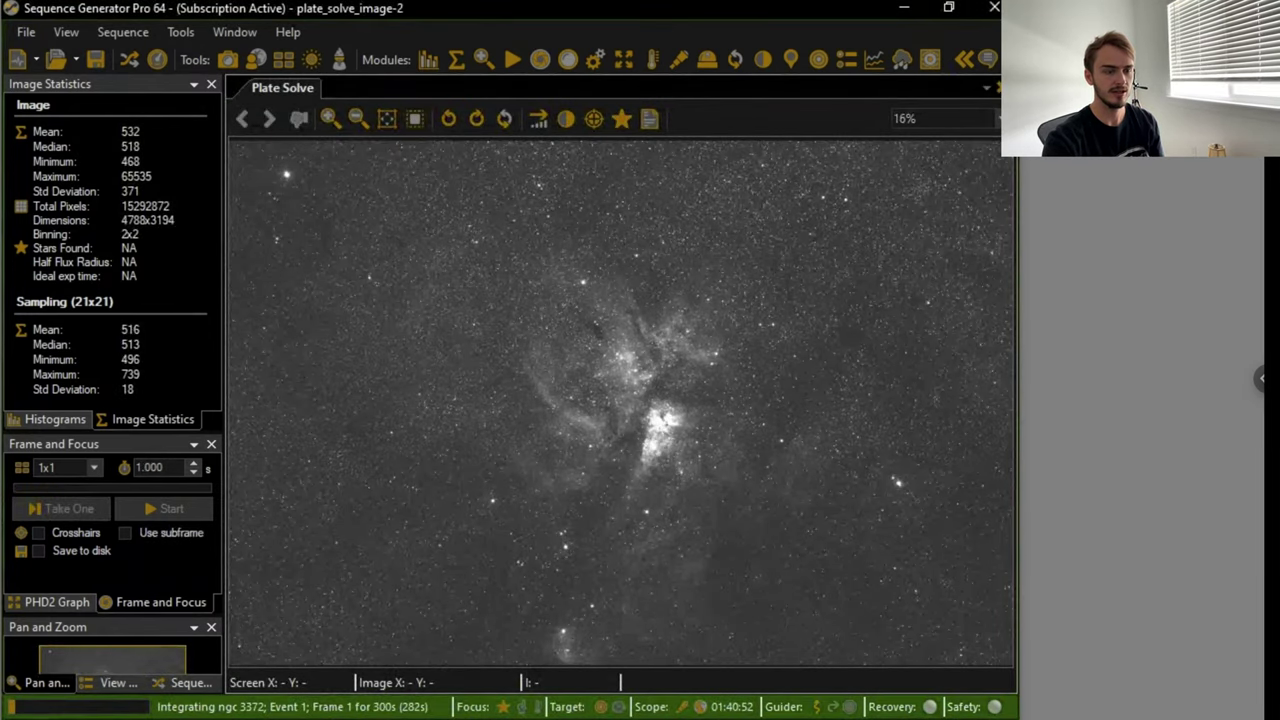
key("alt+Tab")
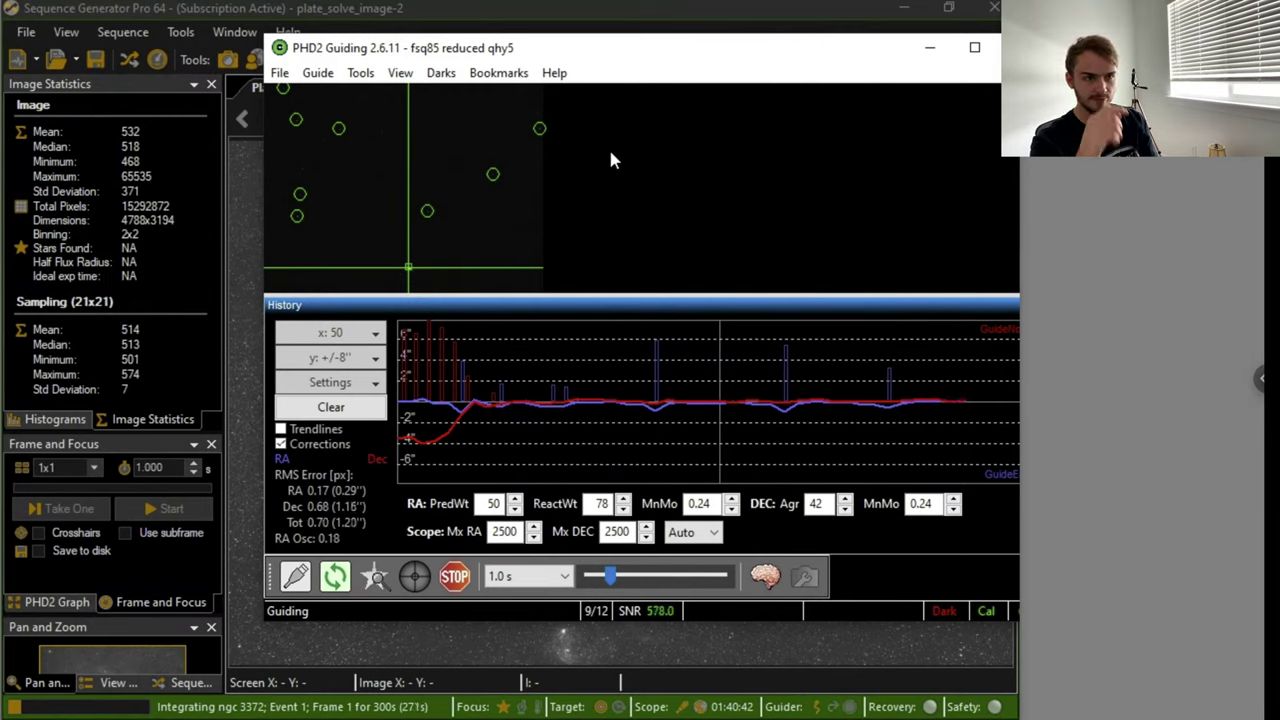
left_click_drag(577, 52, 380, 60)
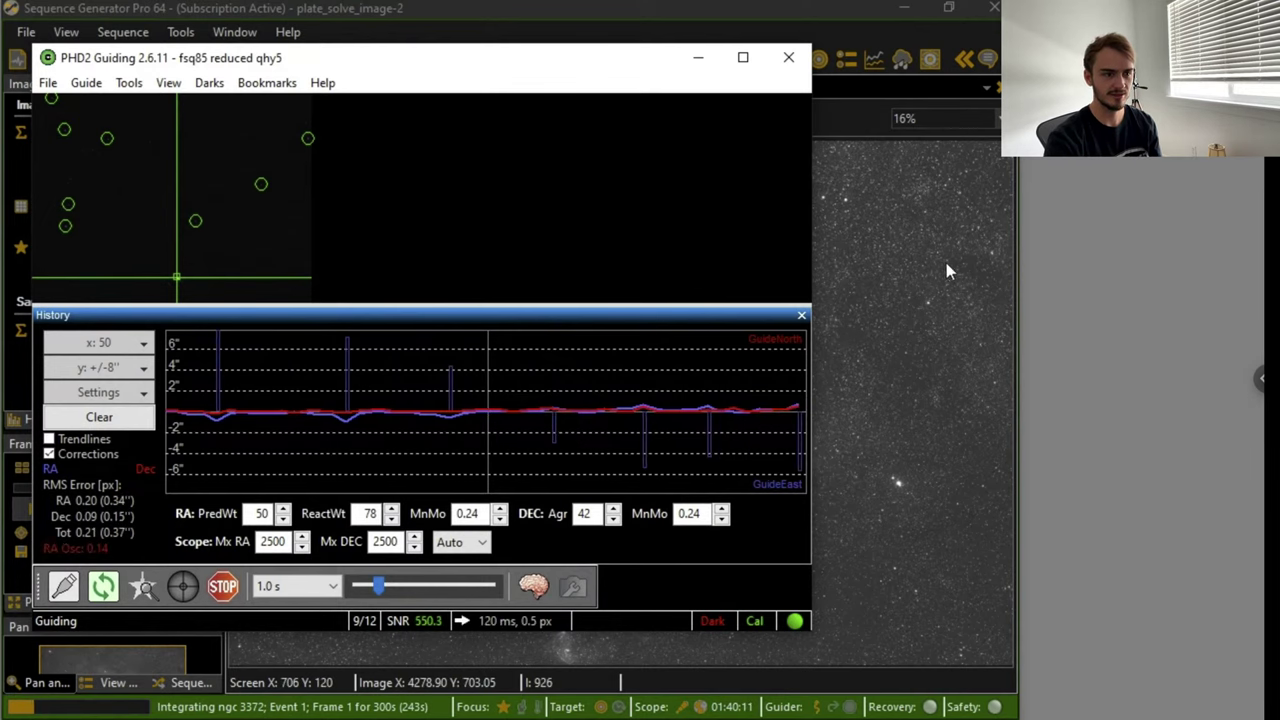
left_click(871, 294)
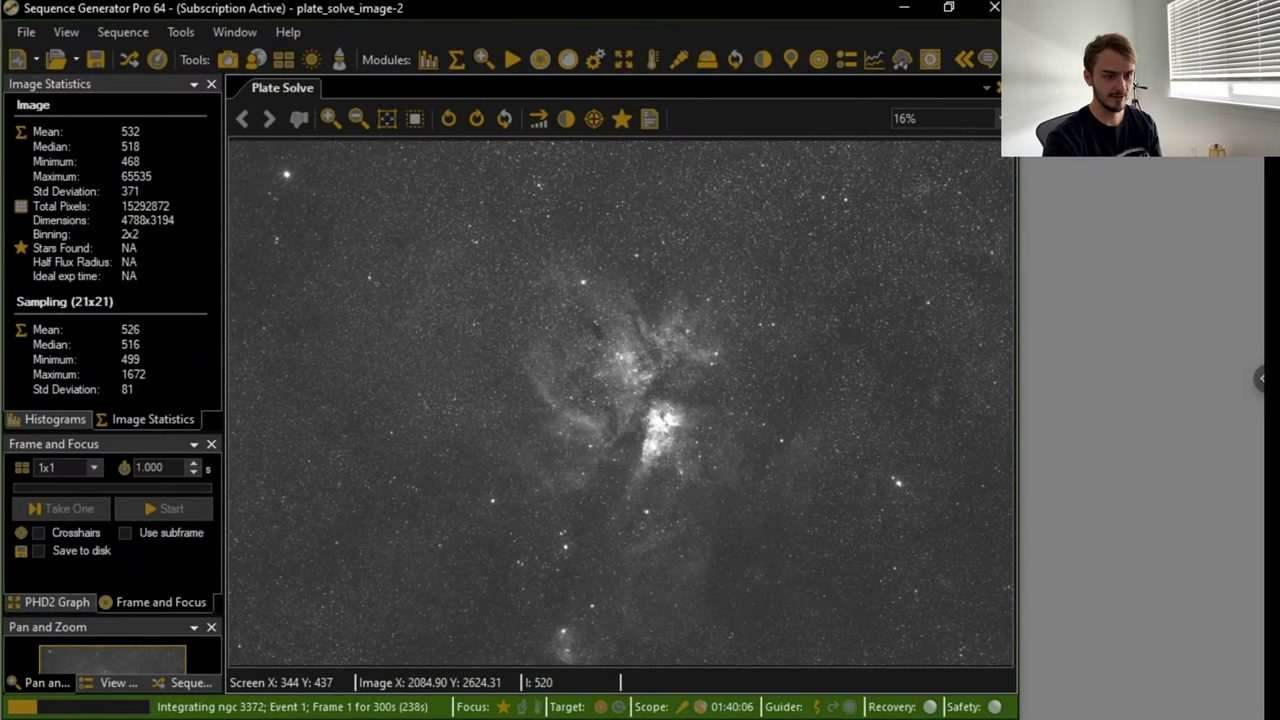
left_click(480, 718)
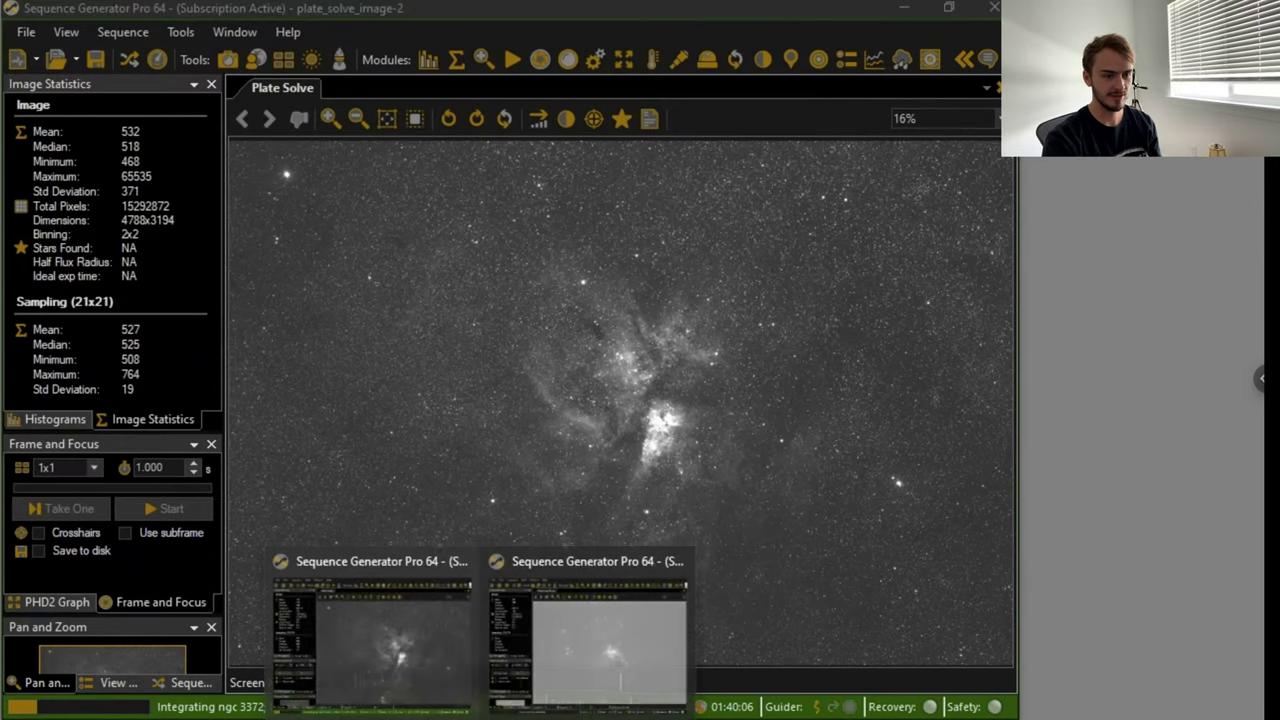
left_click(594, 661)
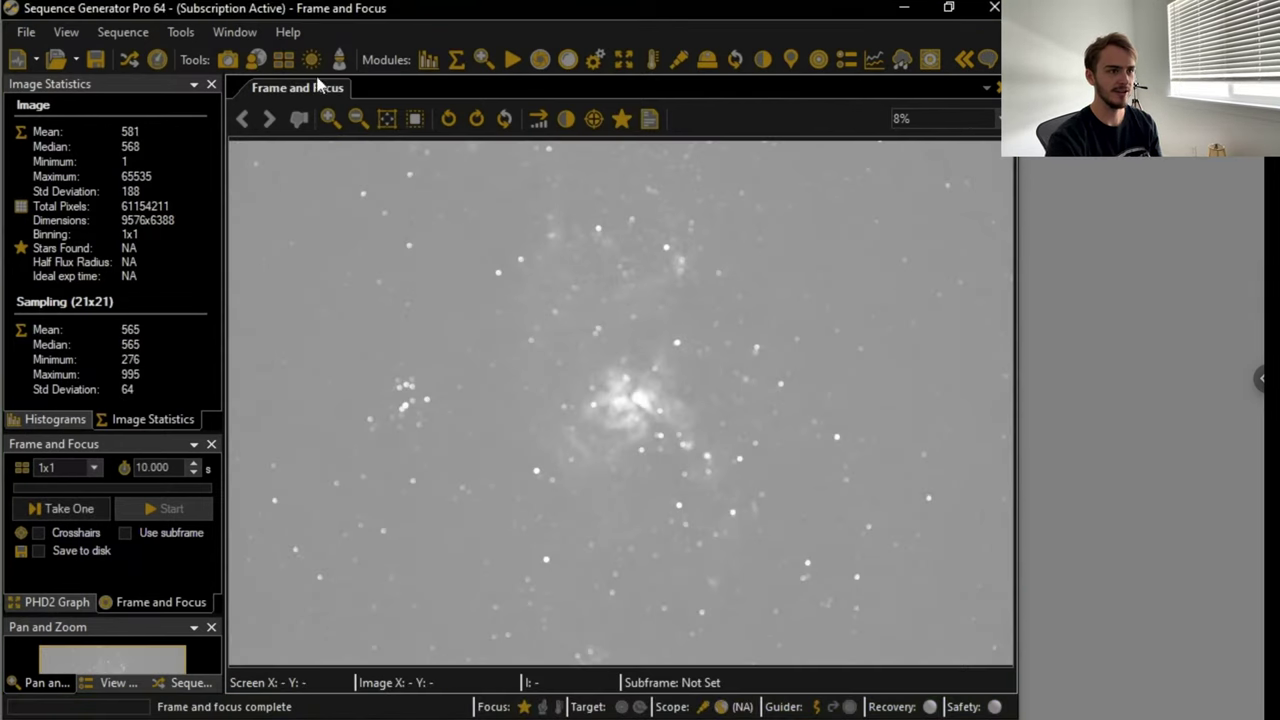
- Set the coarse focus step to 500 and the test exposure to 5 seconds, and move the focuser in coarse steps
left_click(596, 59)
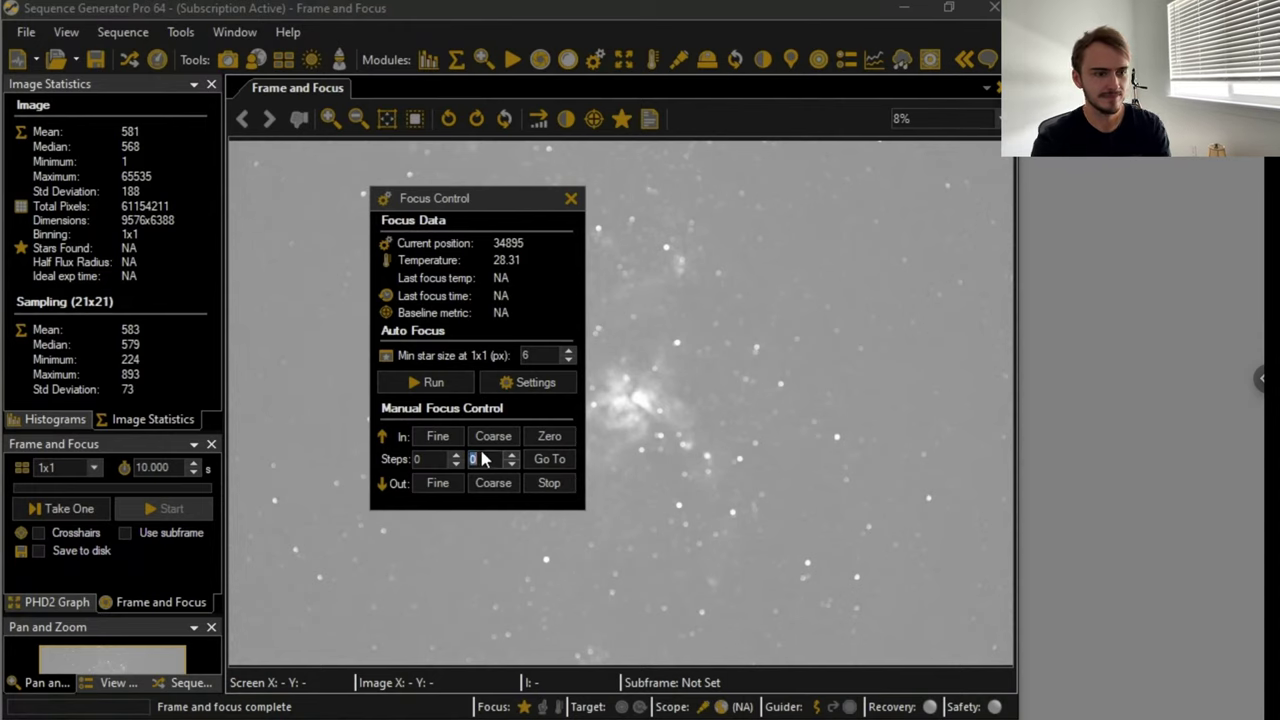
type("500")
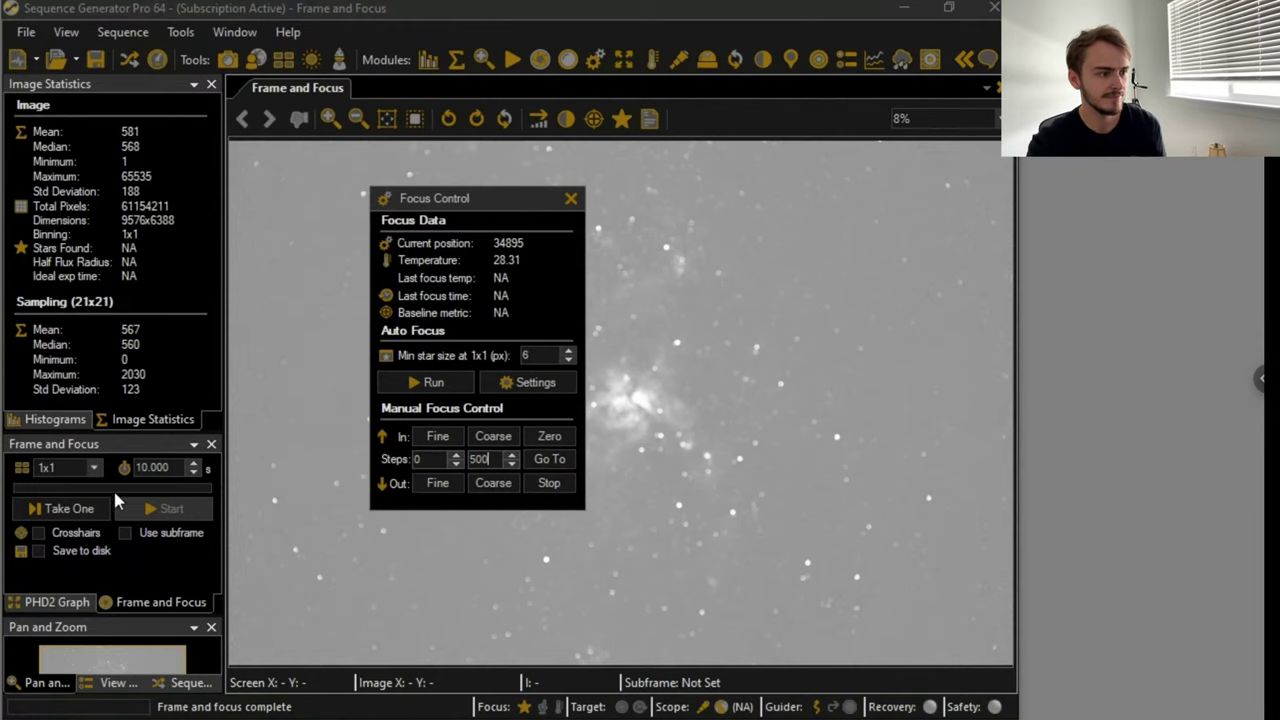
double_click(163, 472)
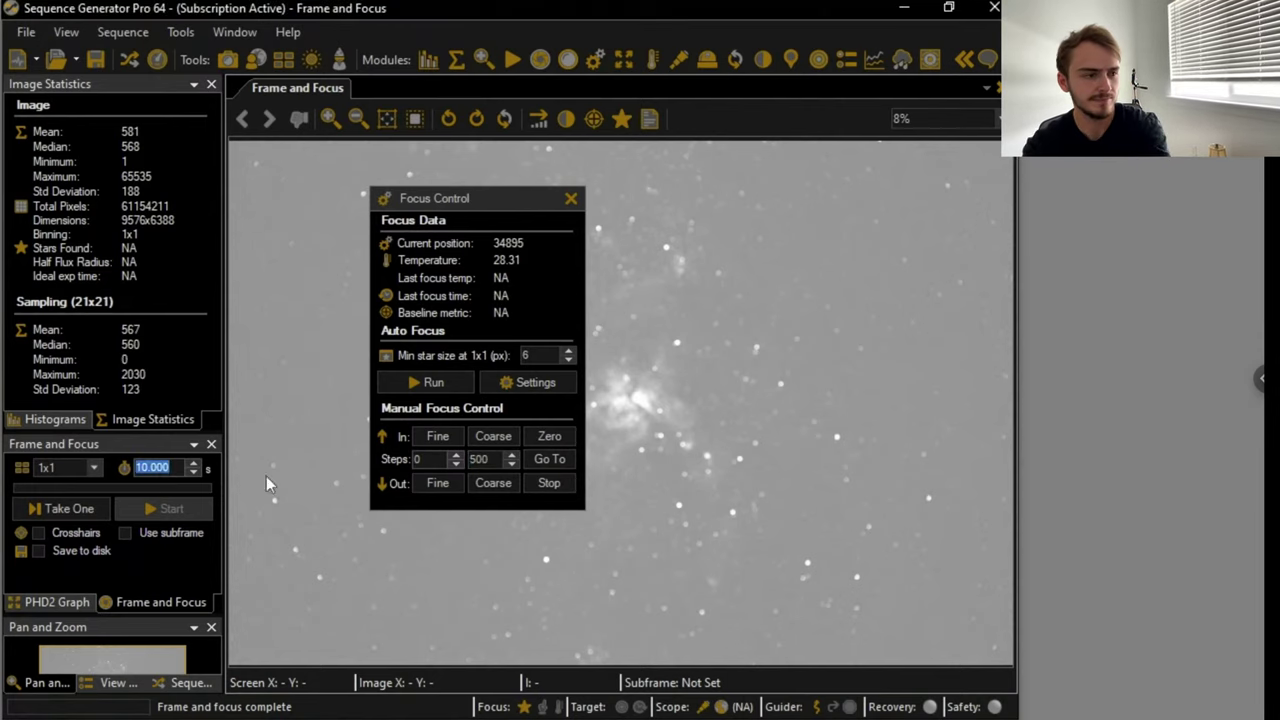
type("5")
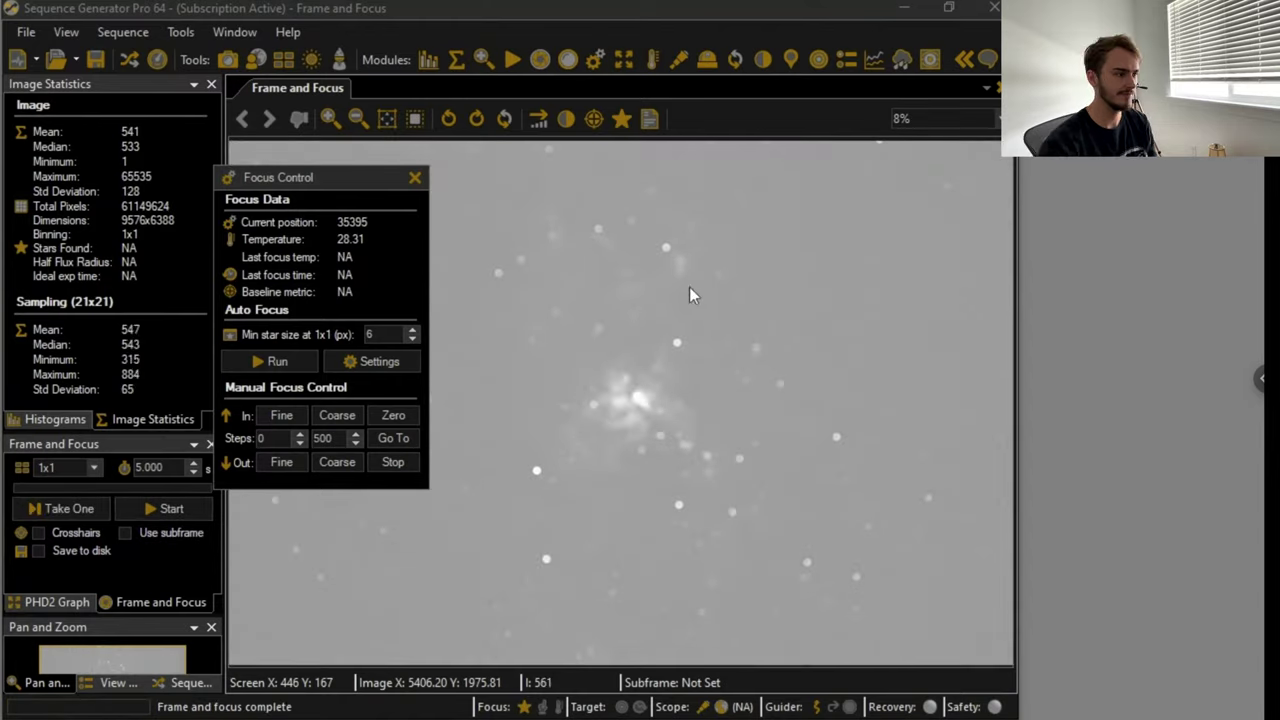
left_click(338, 418)
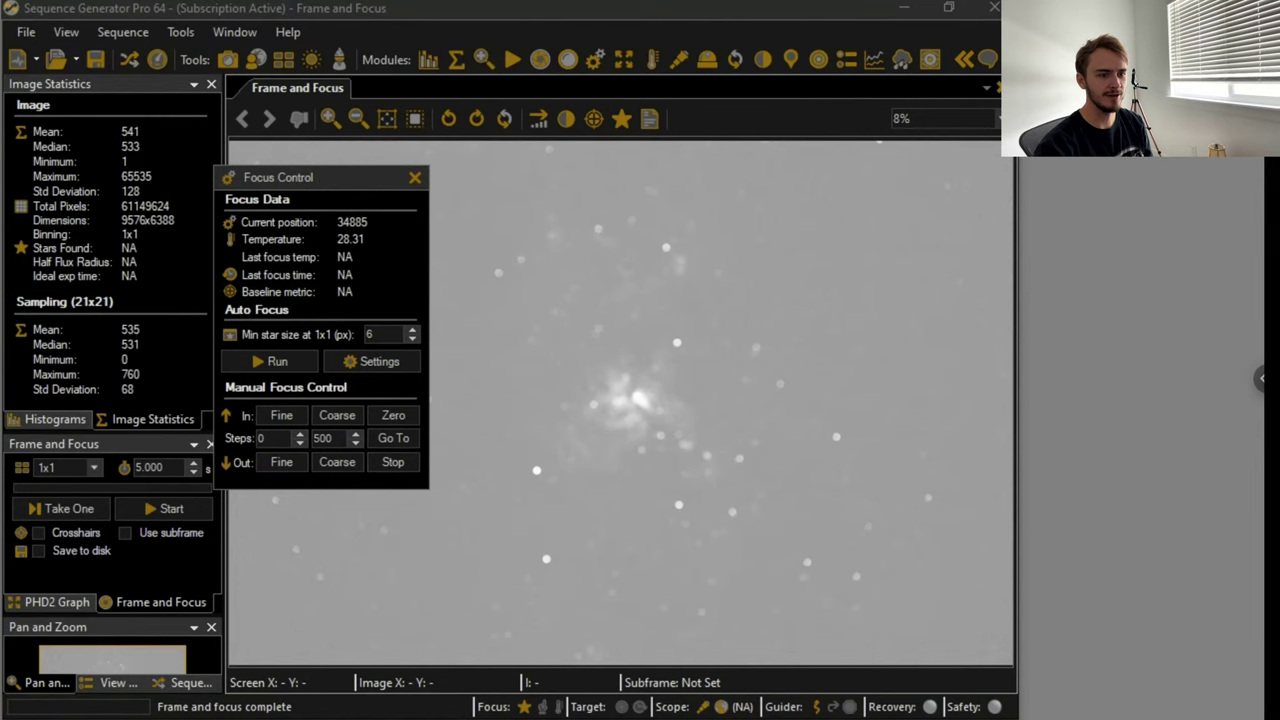
- Check the guiding graph in PHD2, and take another 5-second test frame at the new focus position
key("alt+Tab")
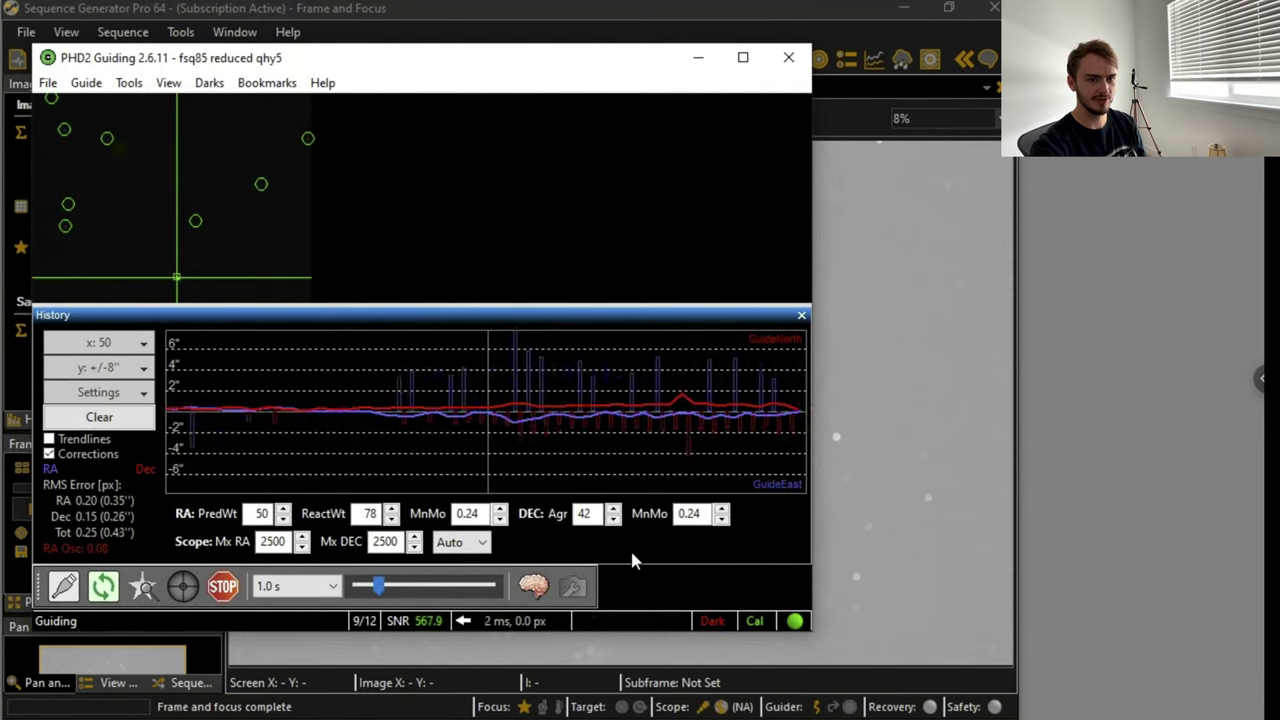
left_click(697, 60)
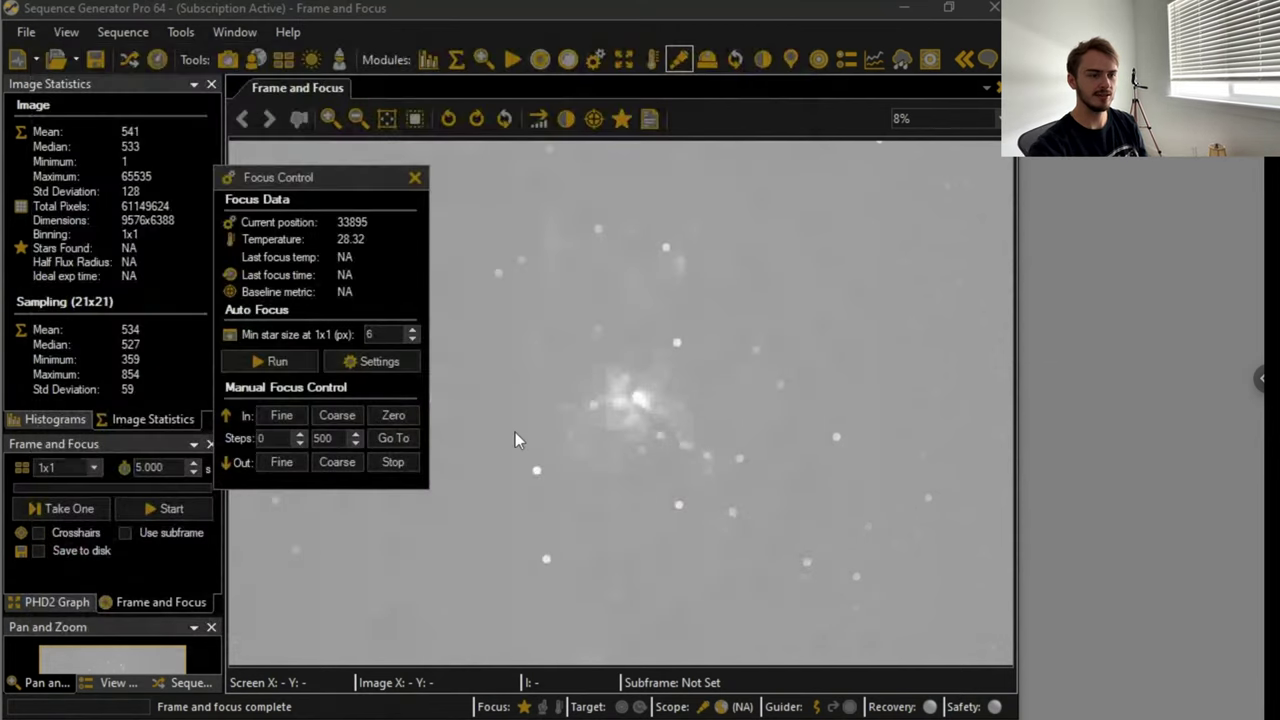
left_click(75, 509)
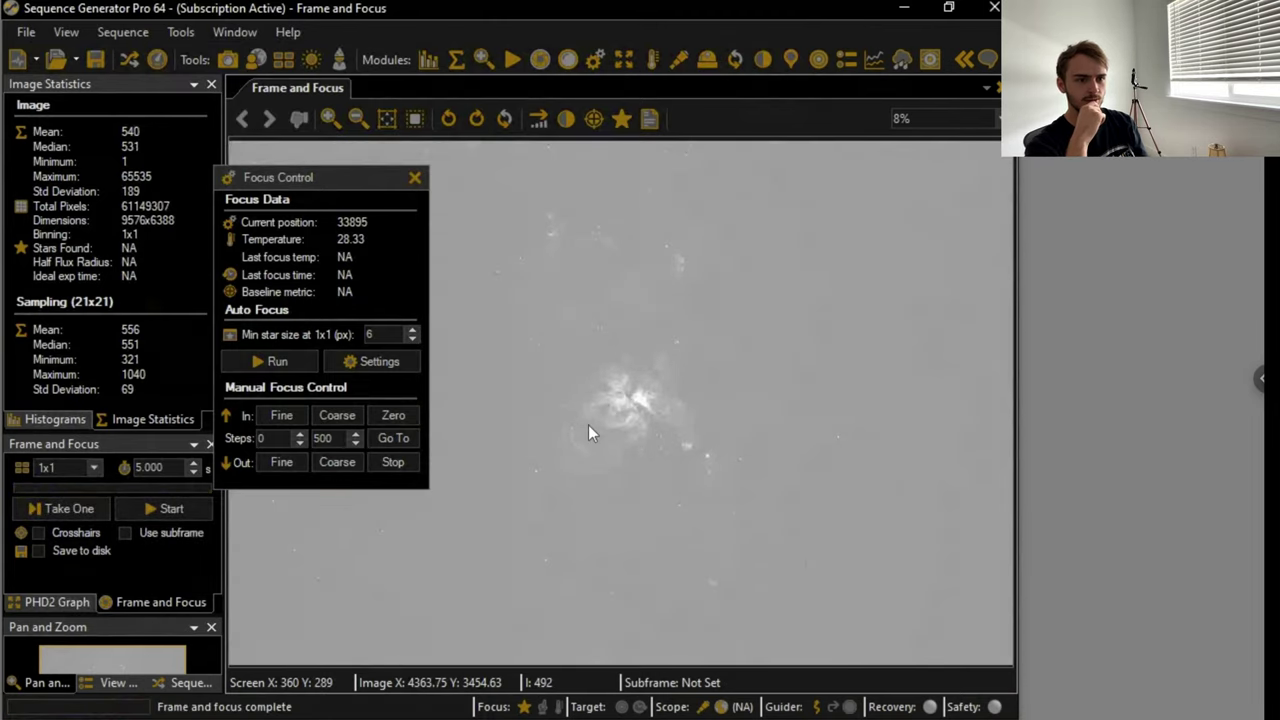
- Review the camera settings in the control panel, and run auto focus for the second rig
left_click(156, 57)
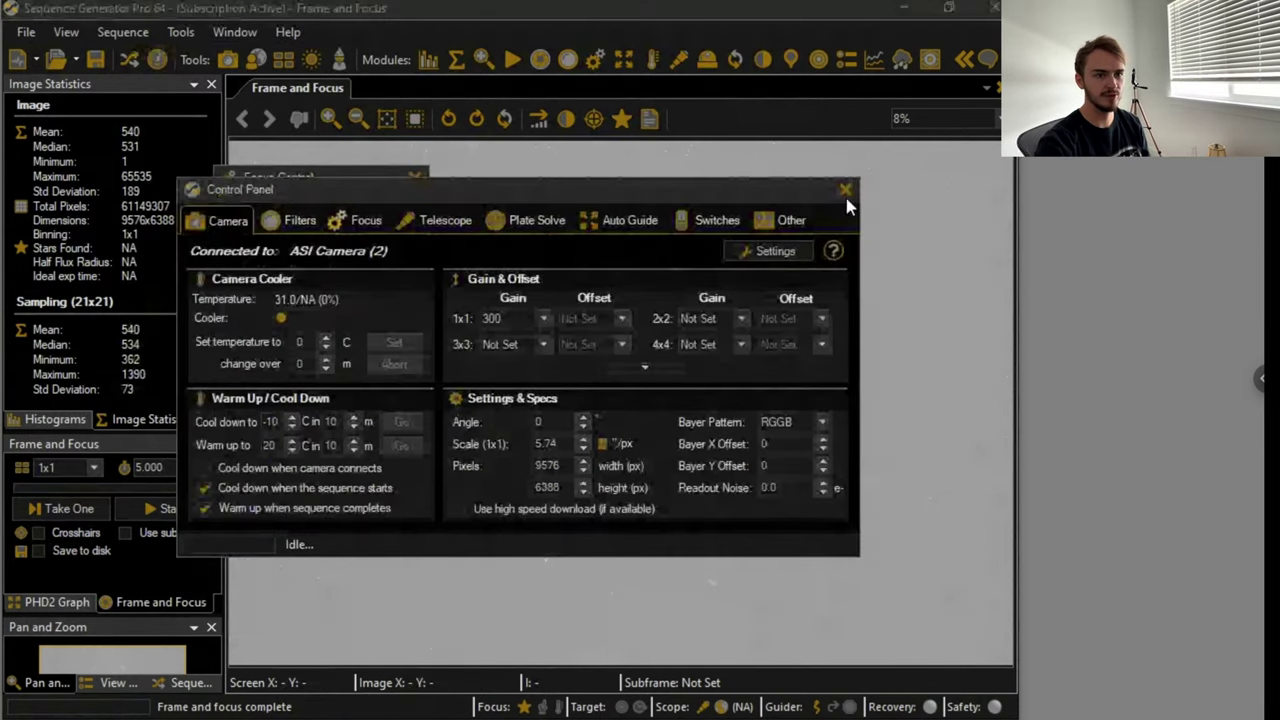
left_click(846, 190)
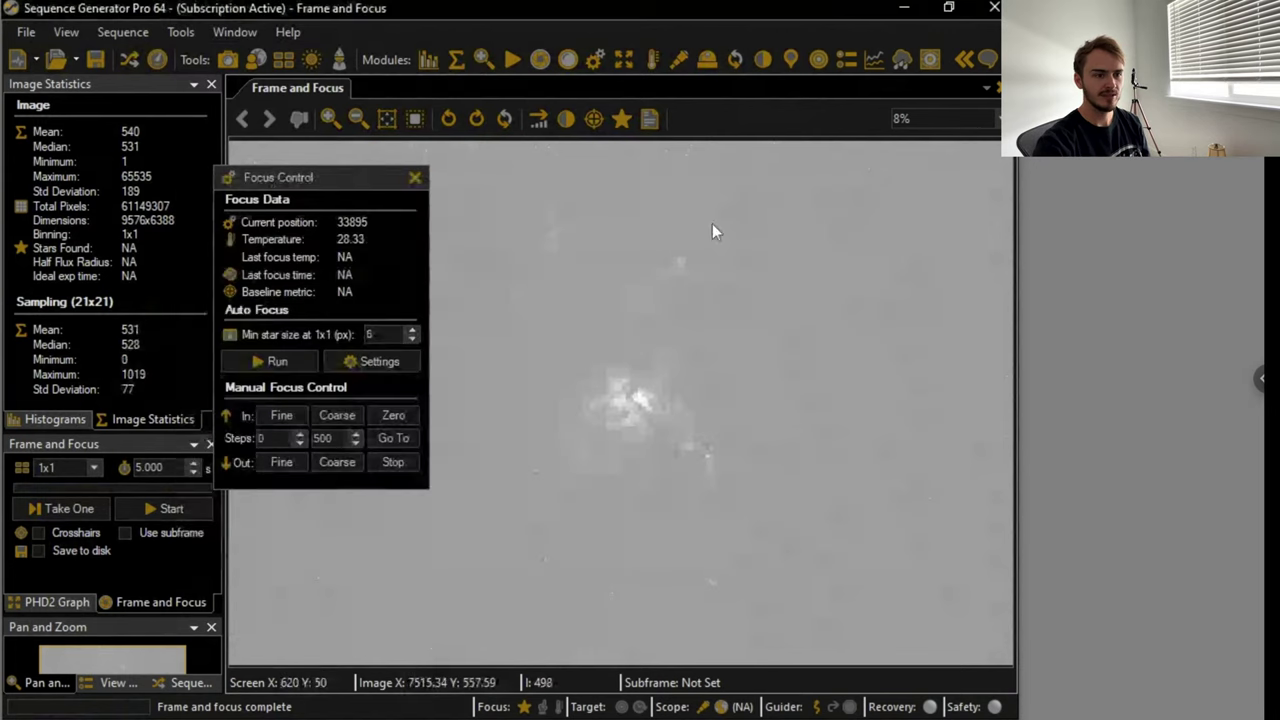
left_click(273, 362)
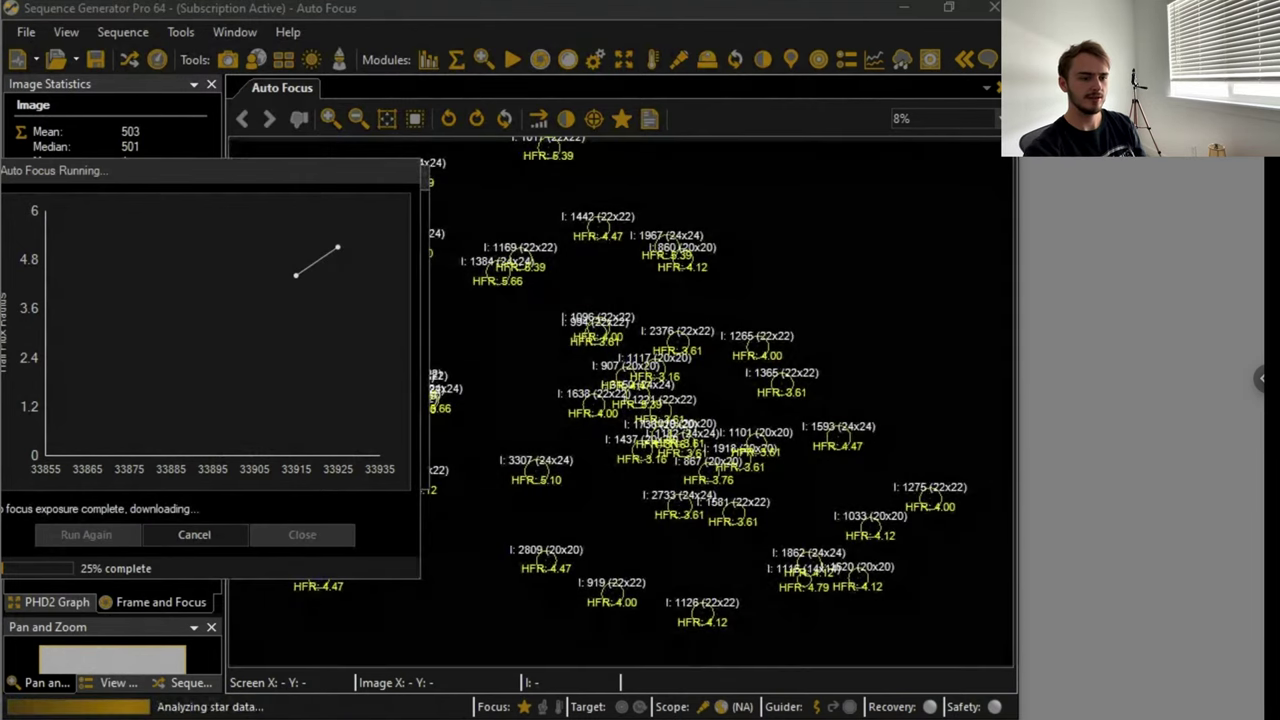
- Review the guiding graph and the guiding parameters in PHD2's advanced settings, and return to the auto focus run
key("alt+Tab")
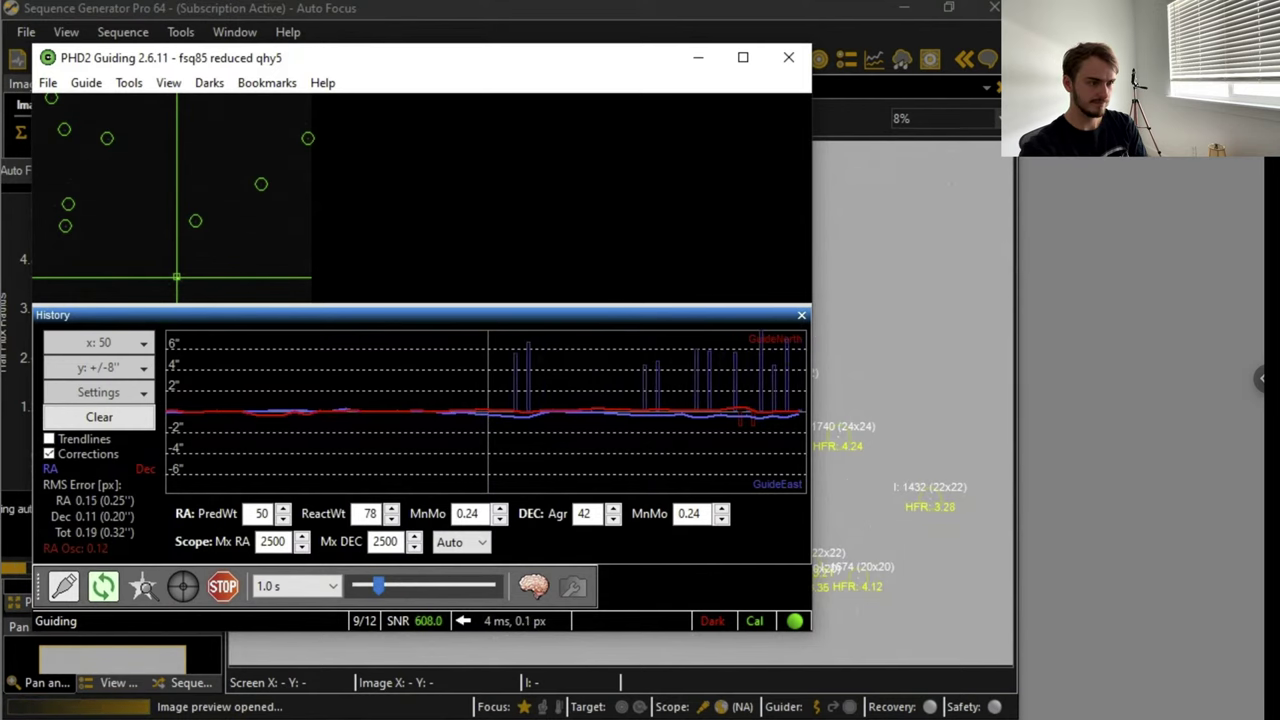
left_click(535, 585)
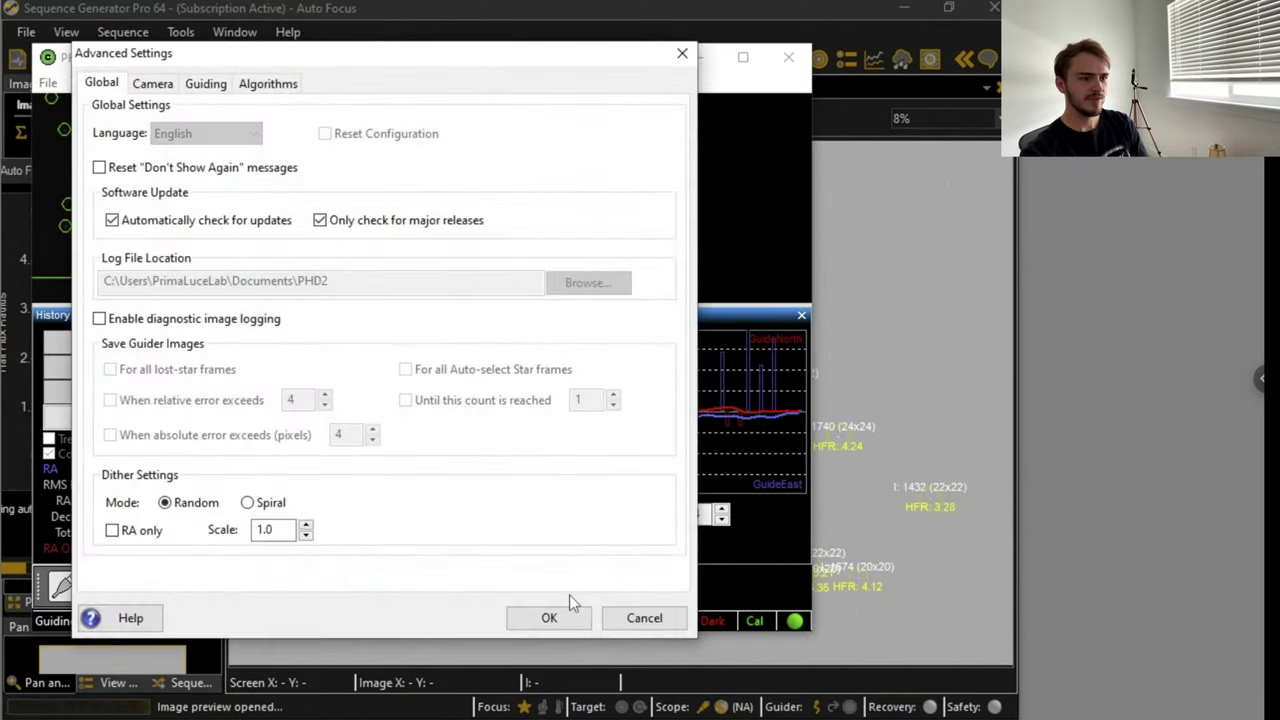
left_click(205, 85)
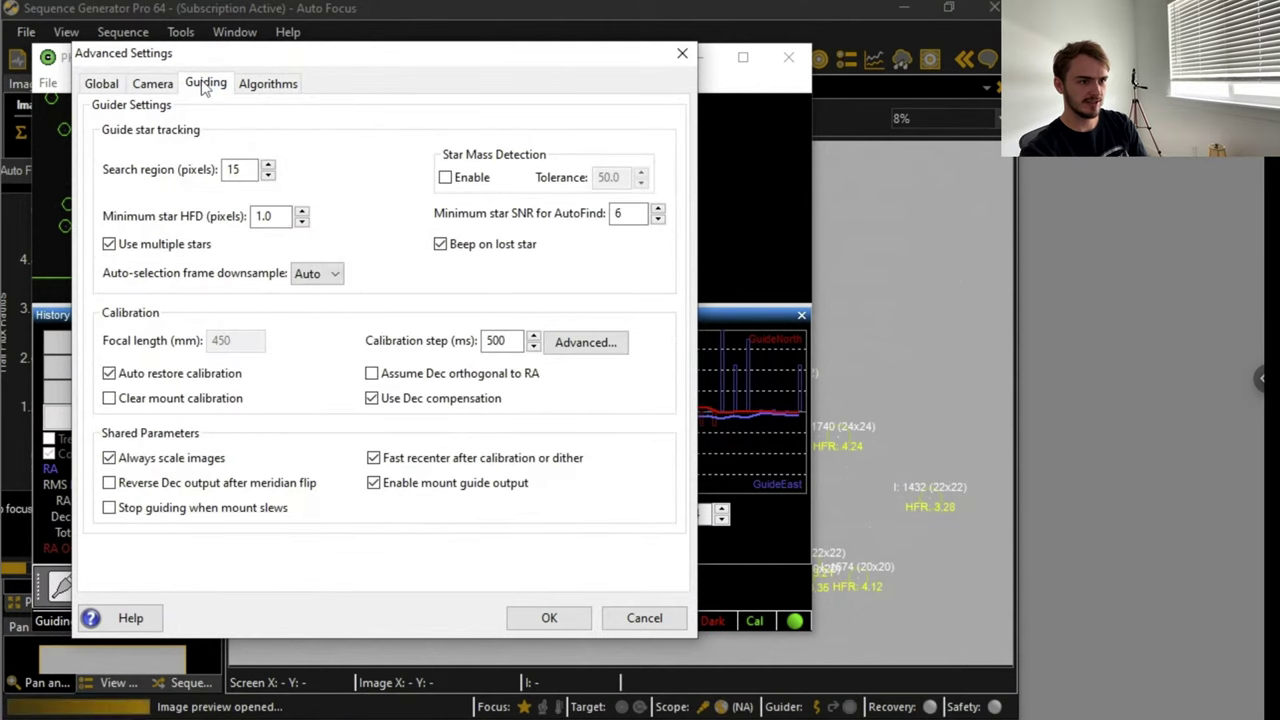
left_click(683, 58)
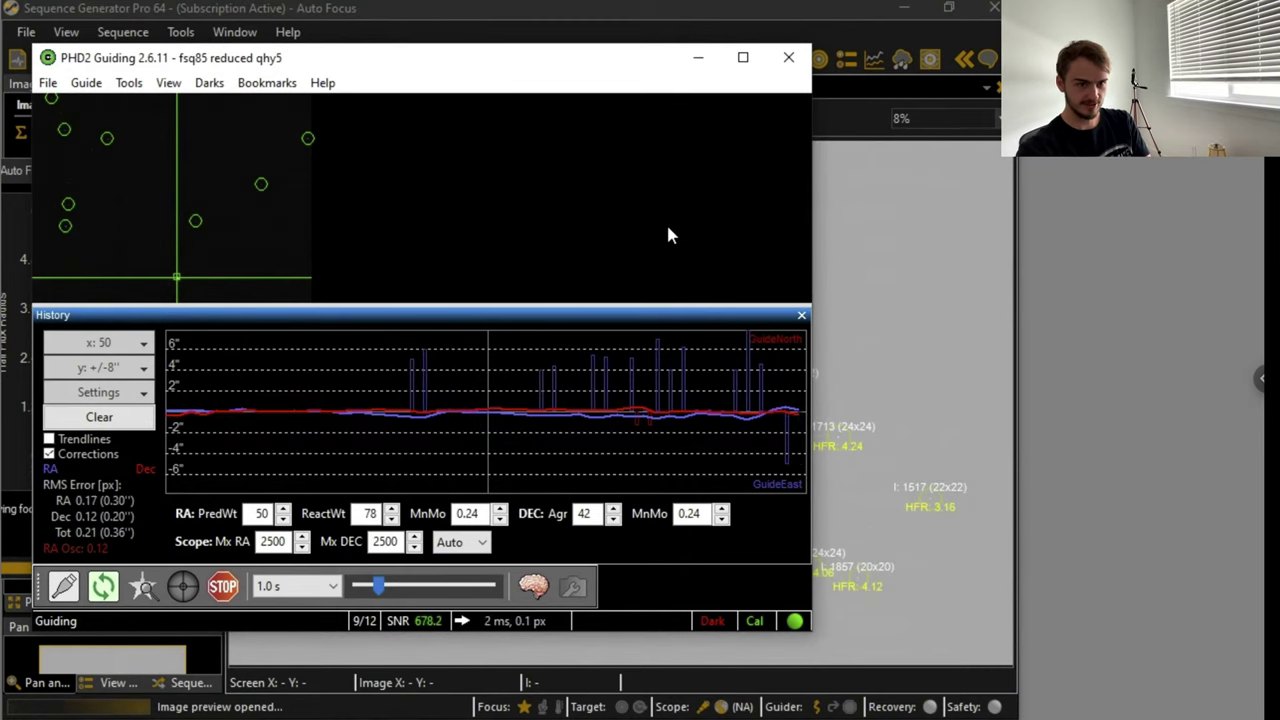
left_click(705, 60)
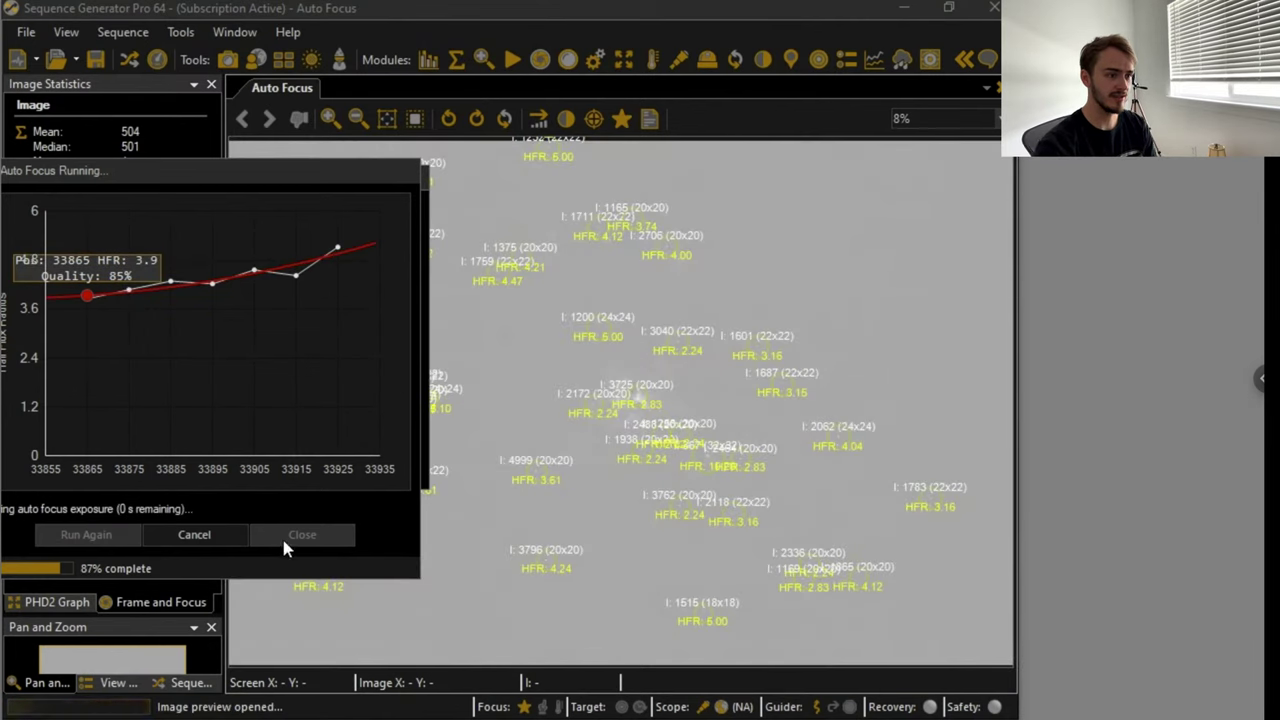
- Abort the running auto focus, and set its options to 2x2 binning, step size 120 and a repeat every 45 minutes
left_click(220, 534)
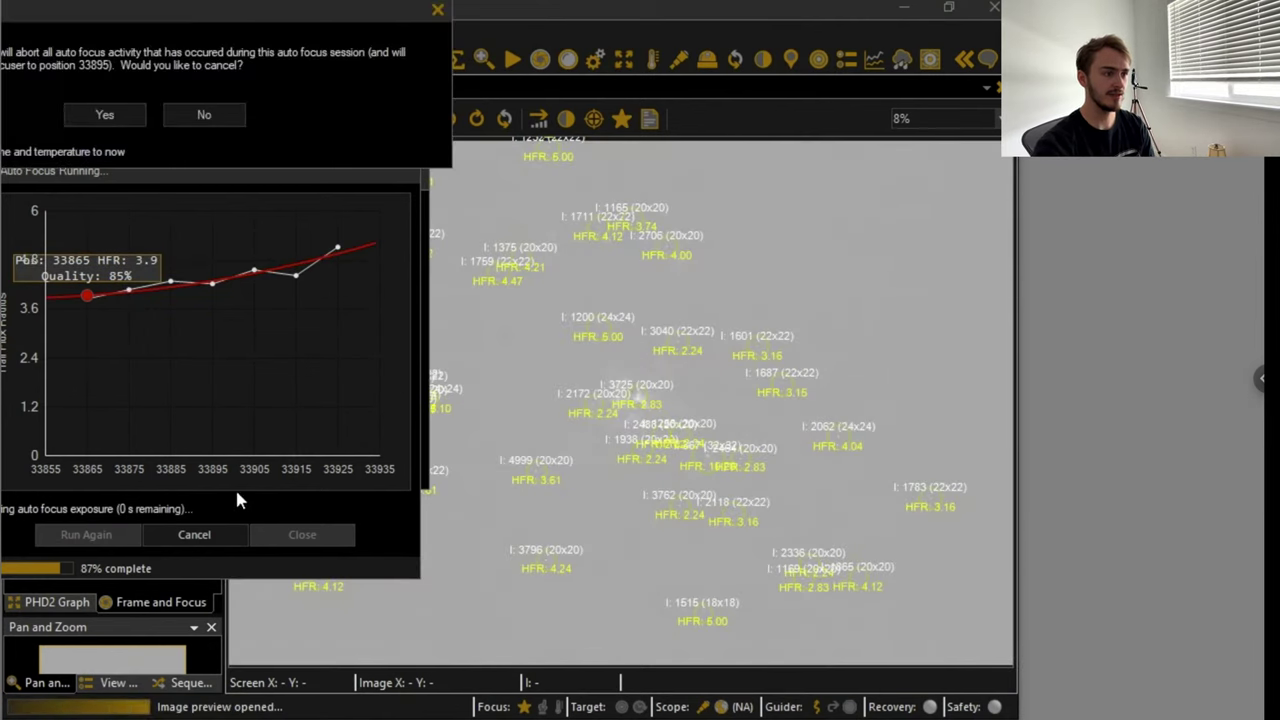
left_click(137, 112)
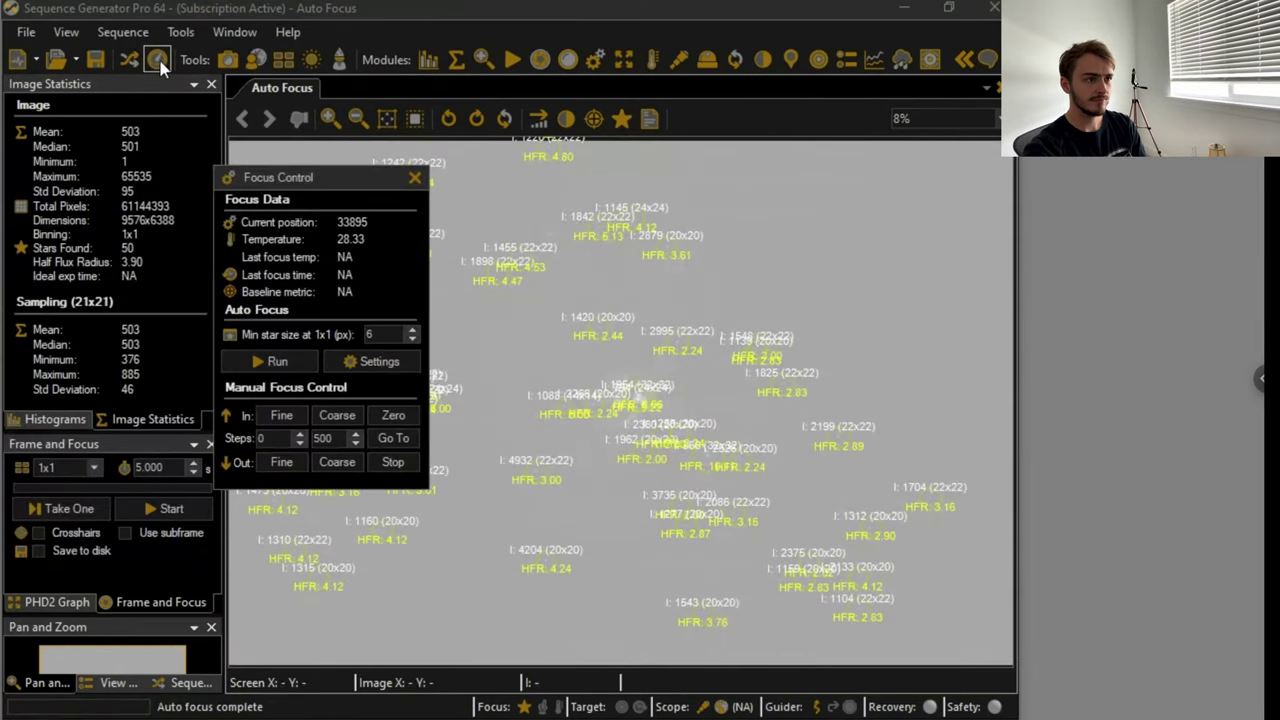
left_click(158, 62)
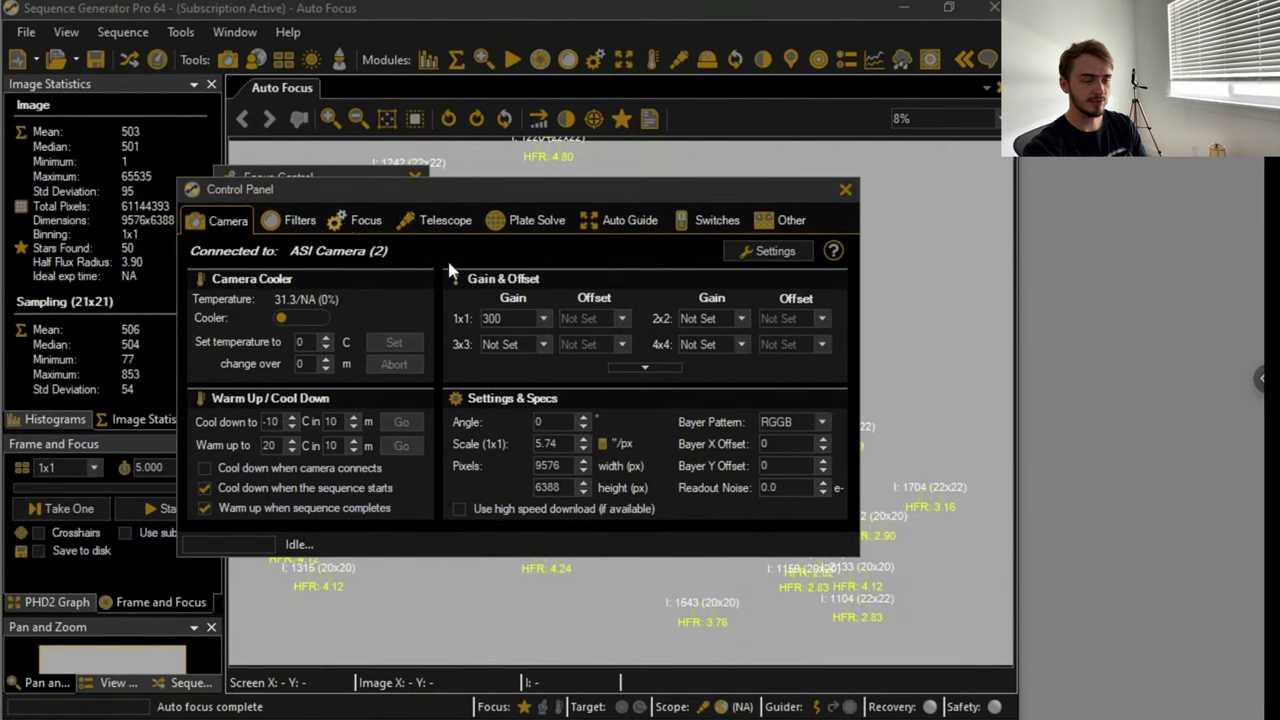
left_click(350, 222)
left_click(651, 339)
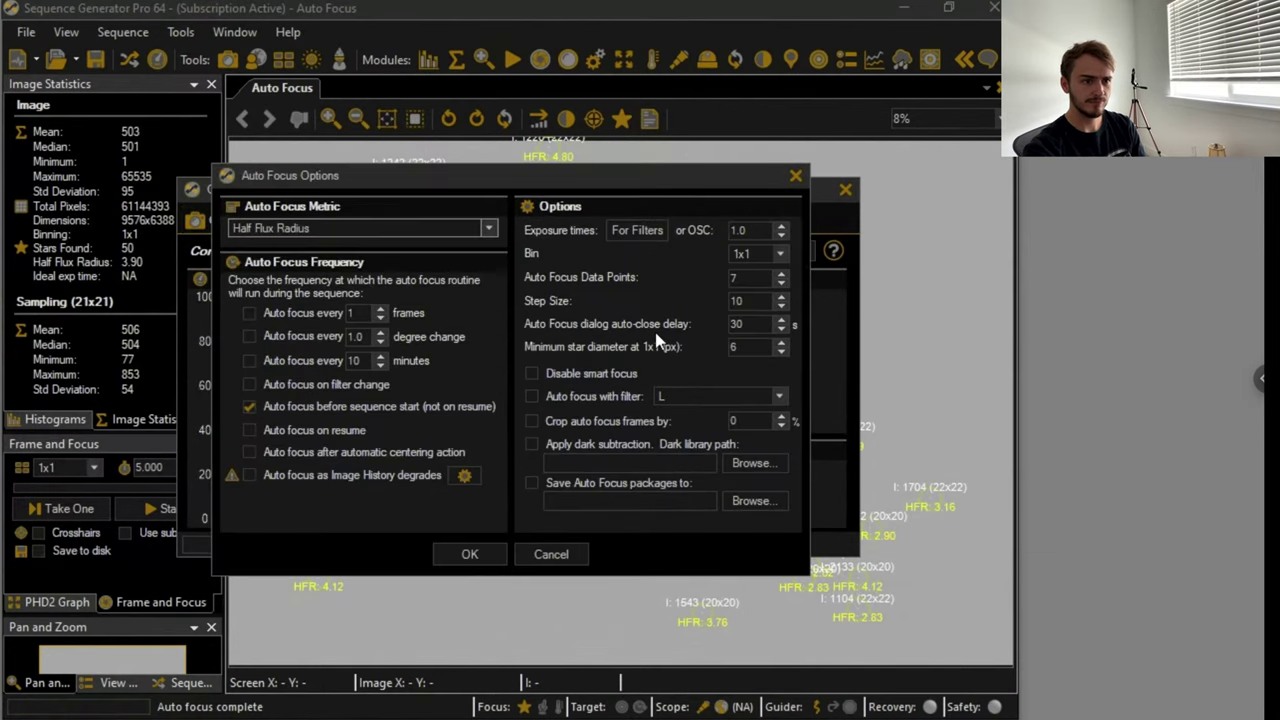
left_click(779, 254)
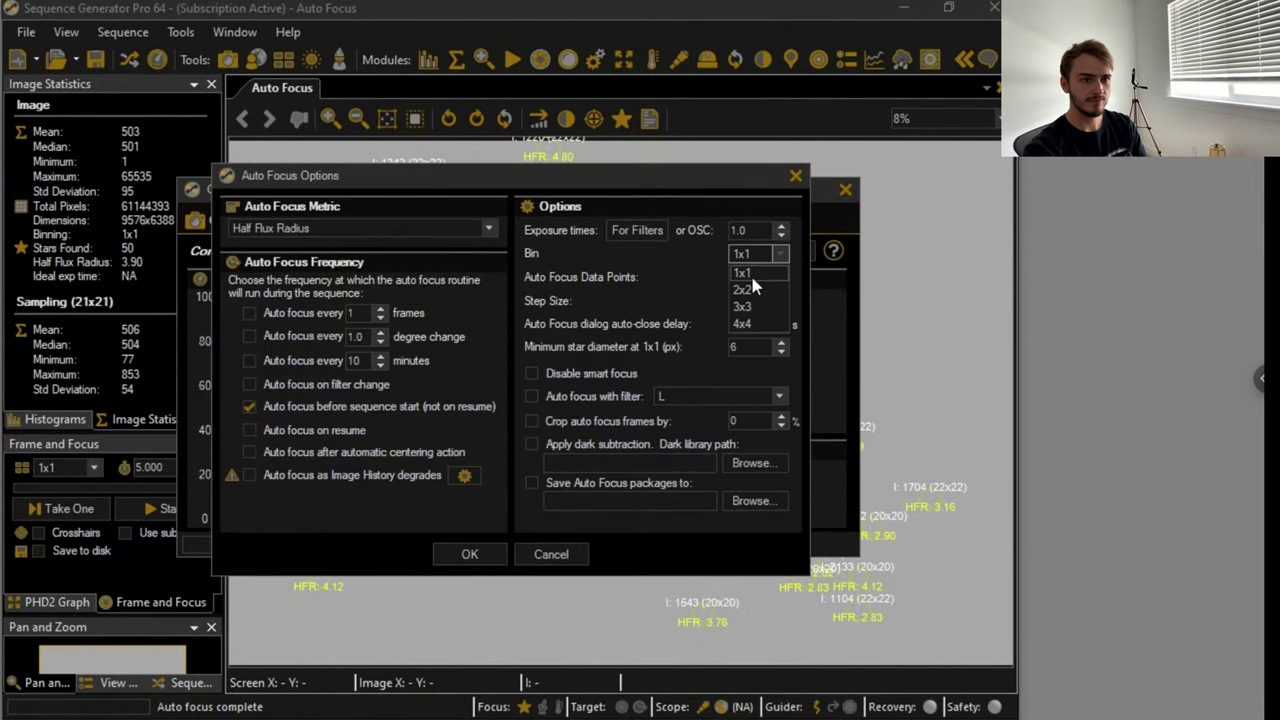
left_click(755, 281)
double_click(742, 301)
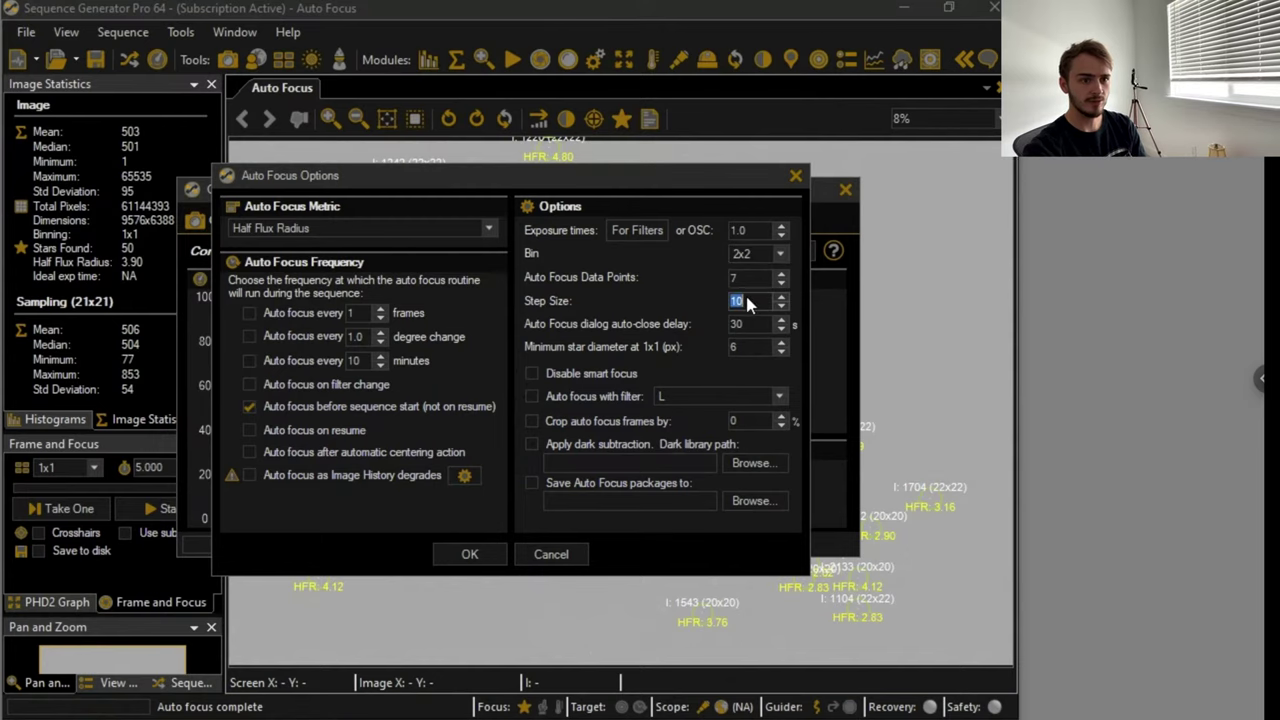
type("0")
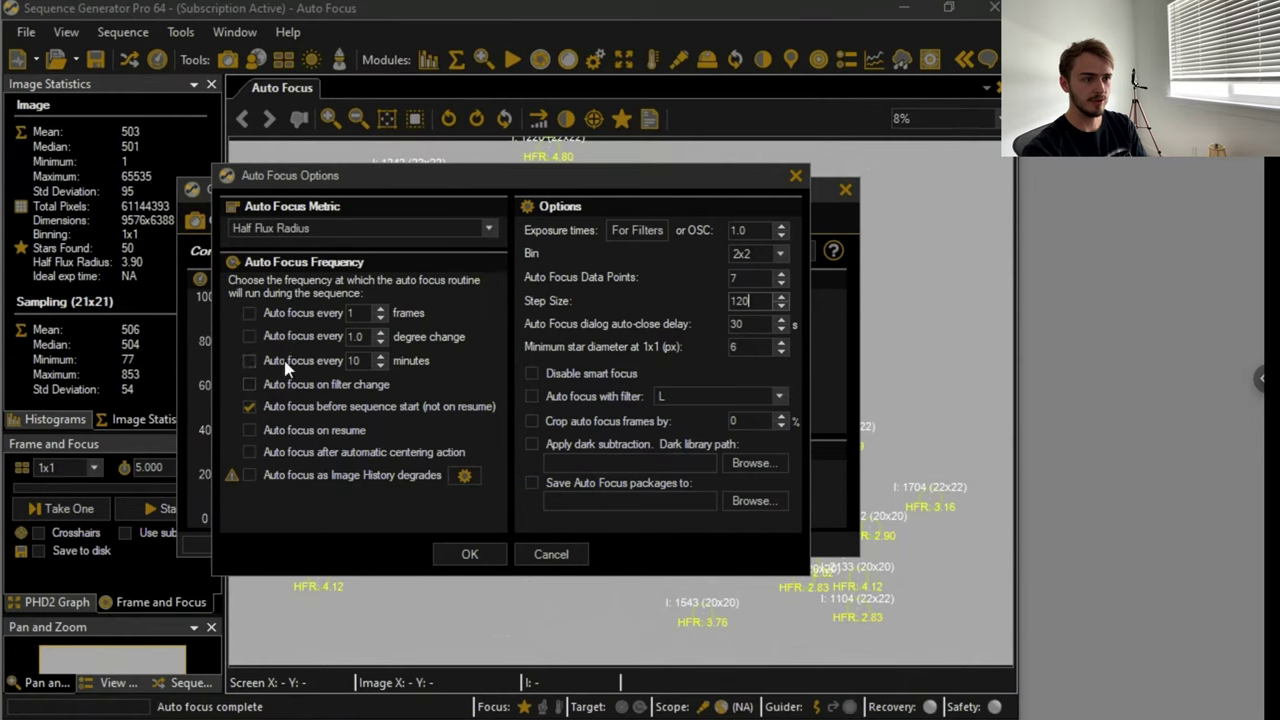
double_click(358, 362)
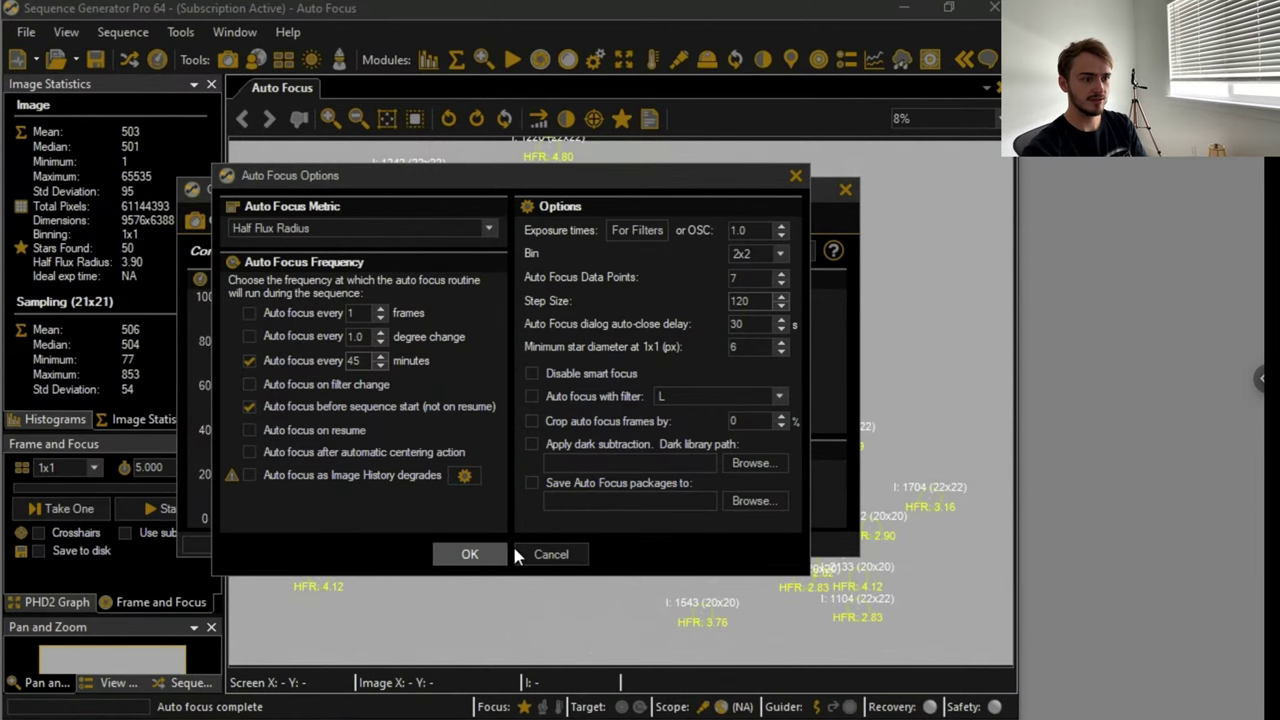
left_click(466, 557)
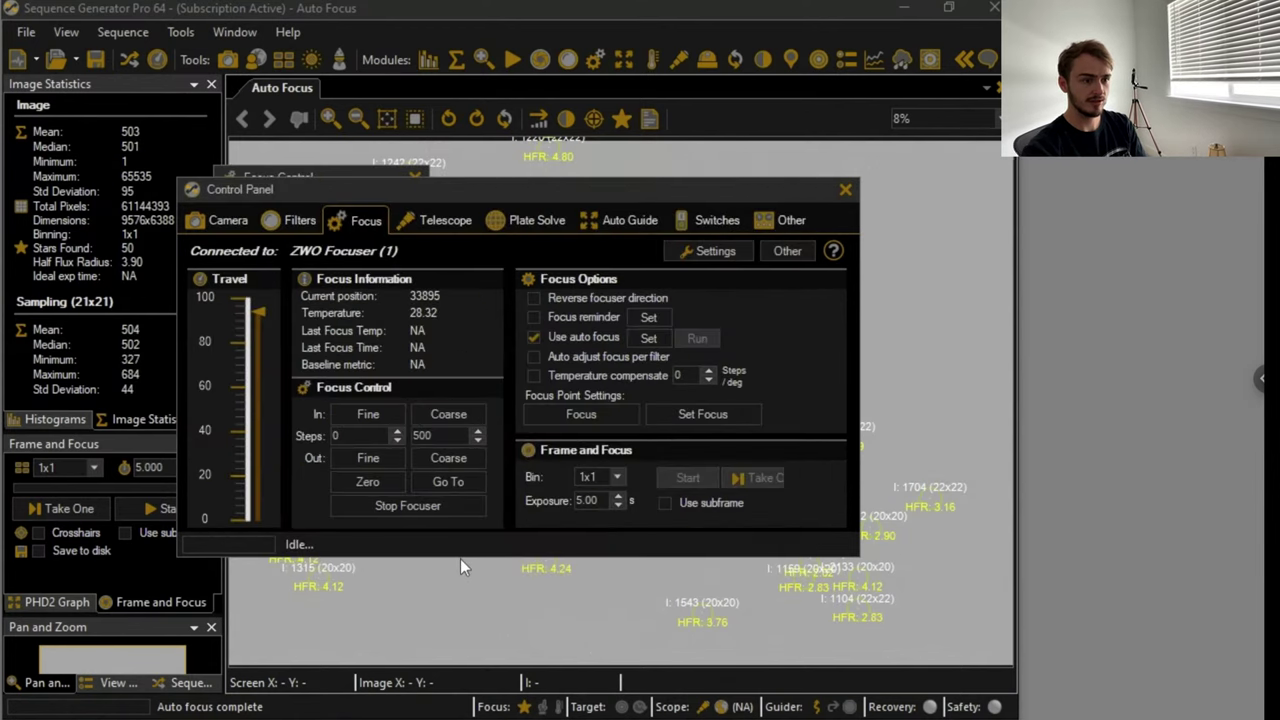
- Close the control panel, rerun auto focus for the second rig and move its progress window aside
left_click(843, 193)
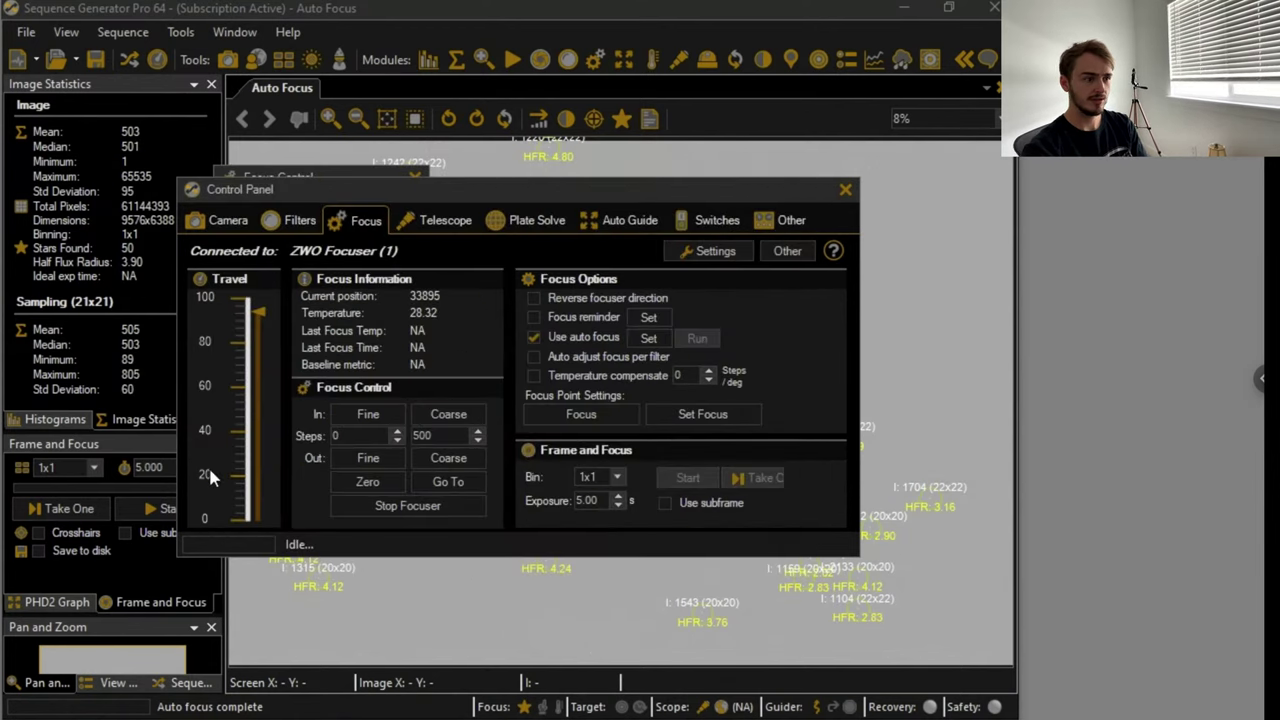
left_click(295, 364)
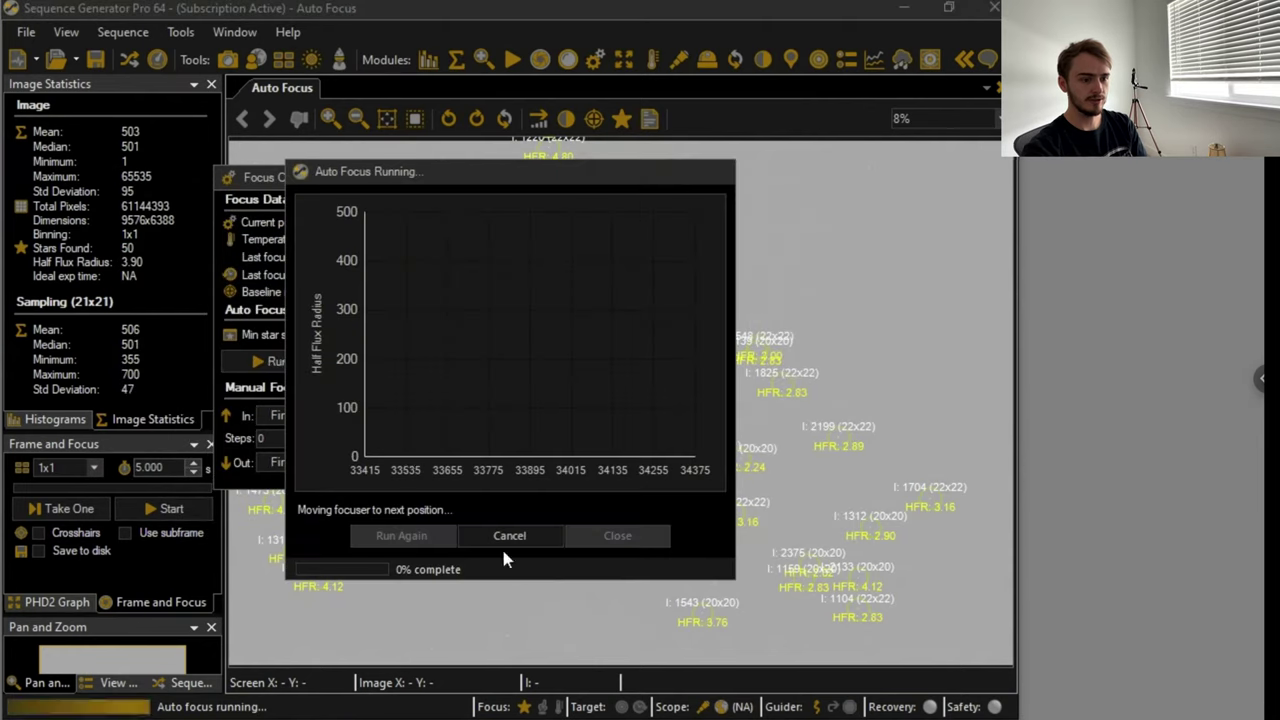
left_click_drag(494, 168, 206, 137)
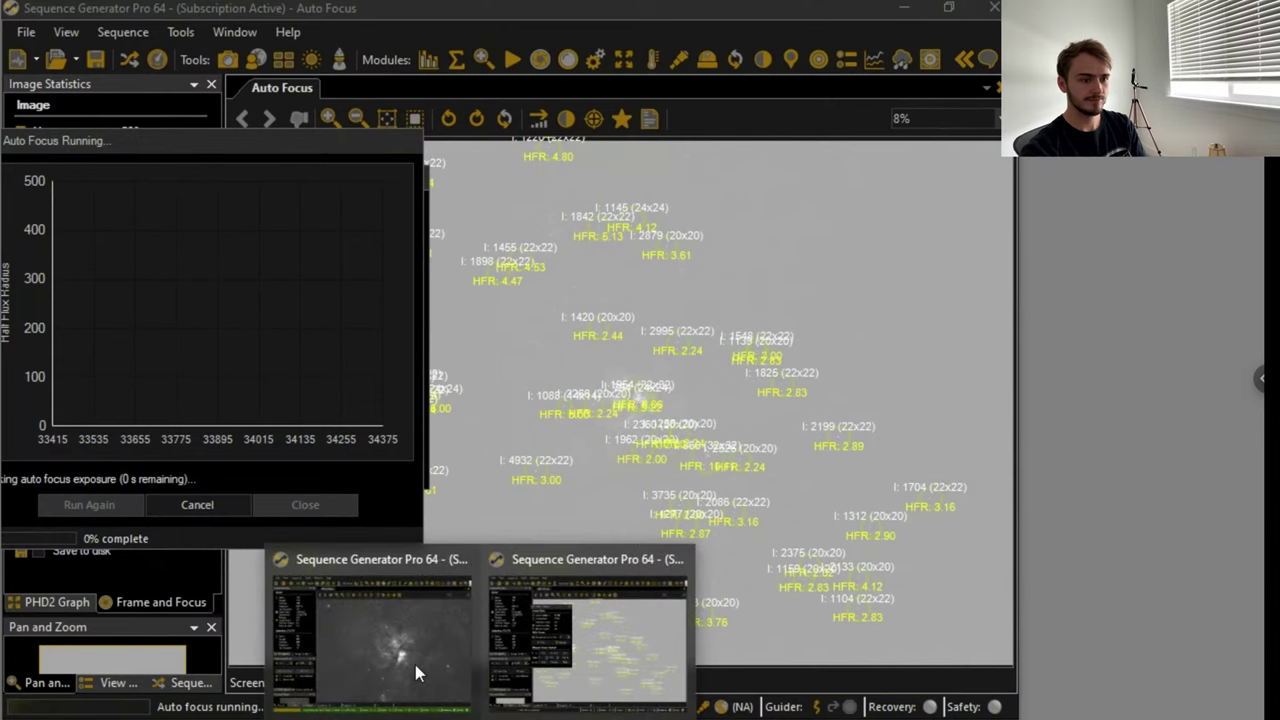
- Switch to the NGC 3372 sequence instance and examine the stars and nebula detail in the first 300-second frame up close
left_click(415, 664)
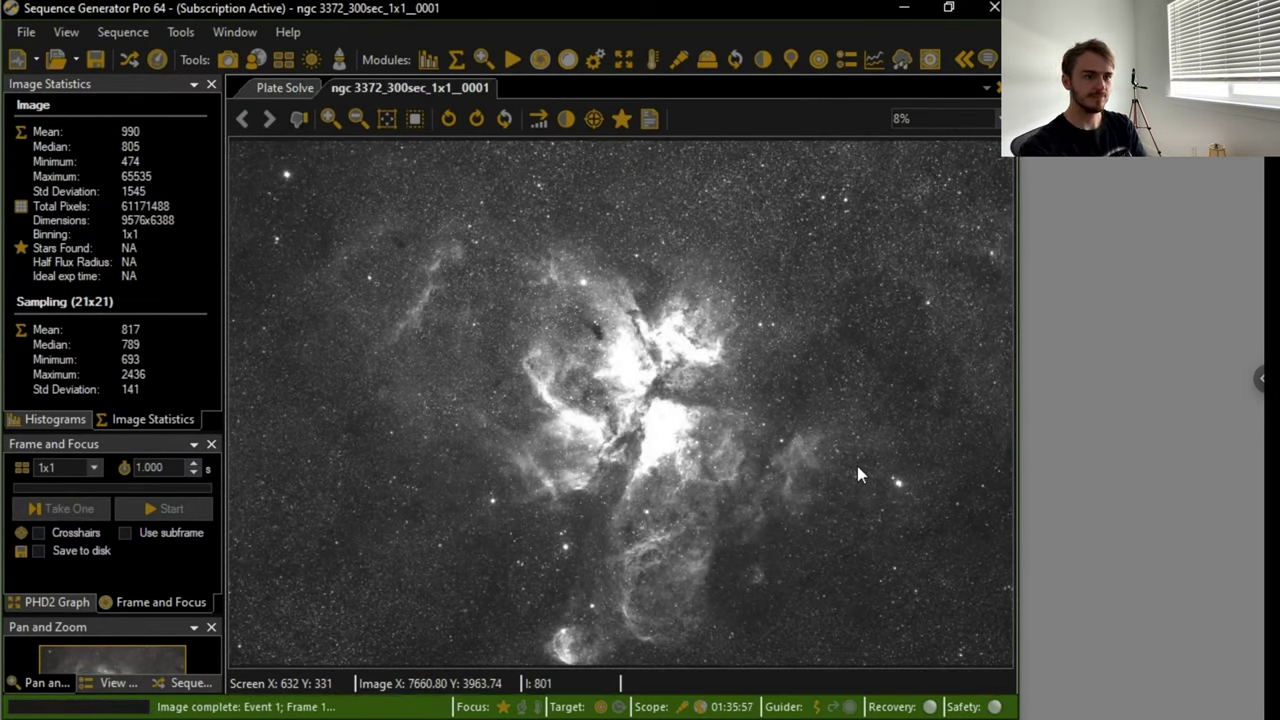
left_click(331, 118)
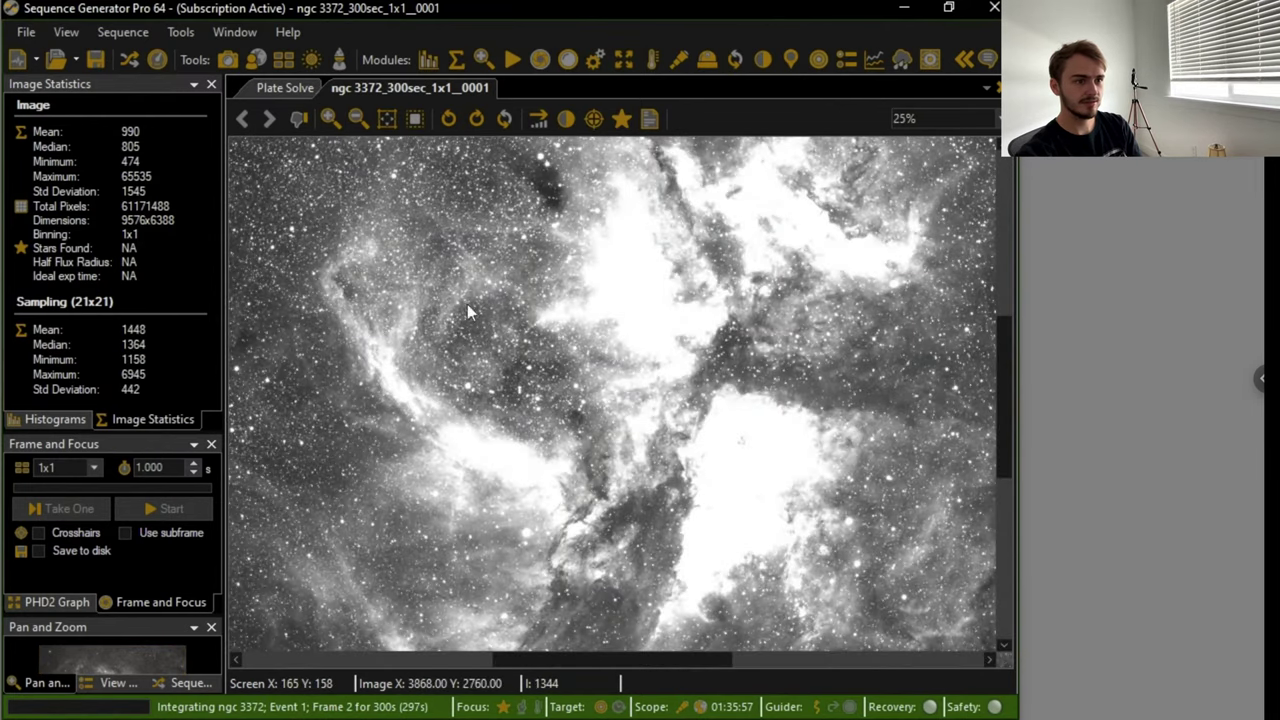
left_click_drag(467, 304, 680, 540)
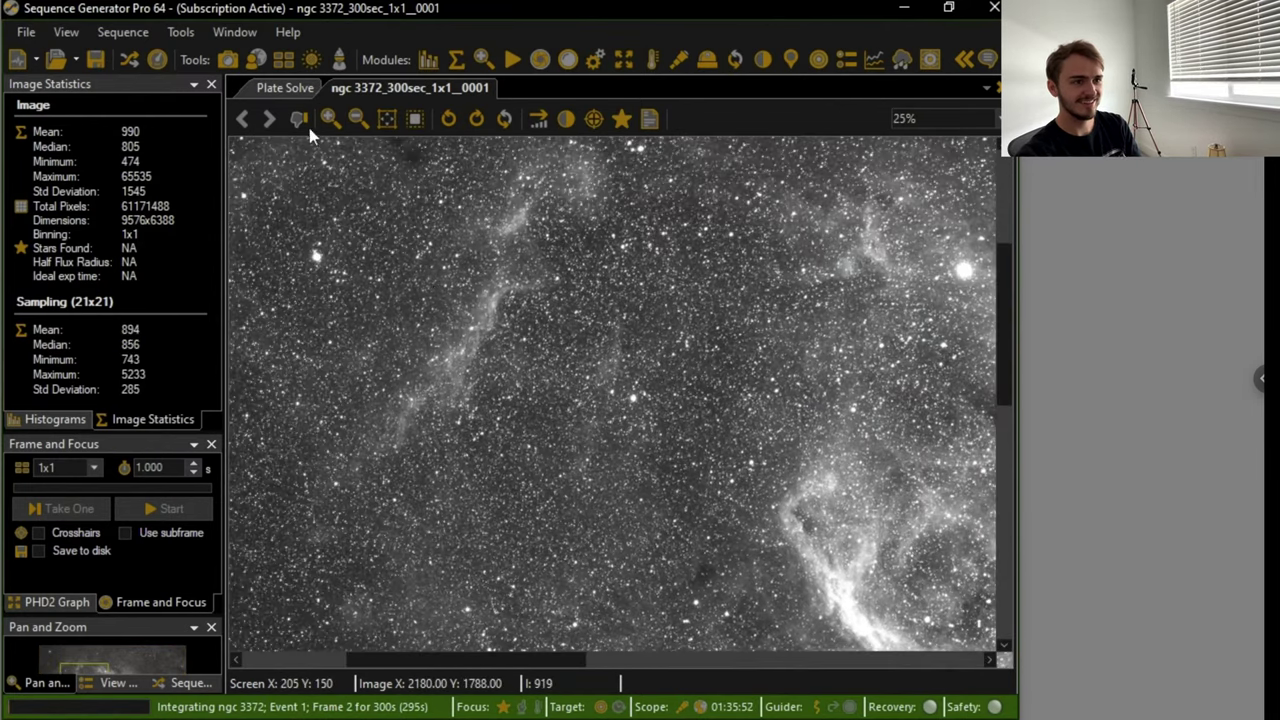
left_click(331, 118)
left_click(331, 118)
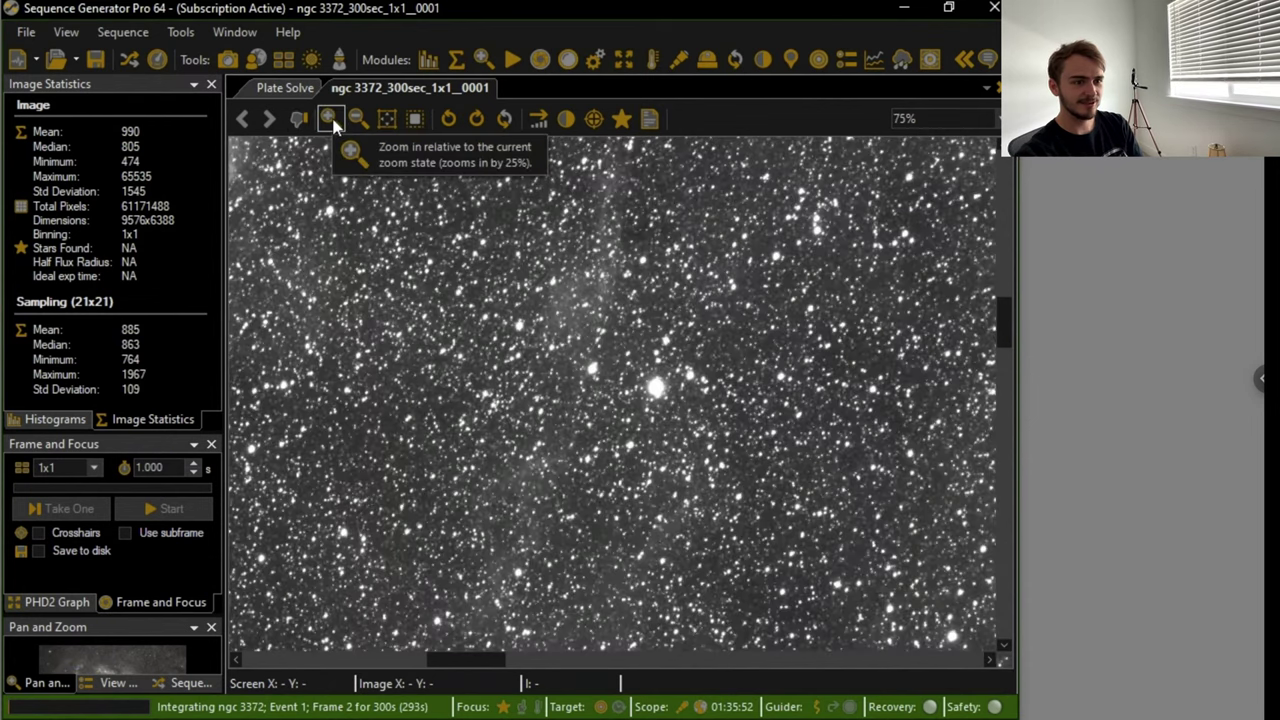
left_click(331, 118)
left_click(331, 118)
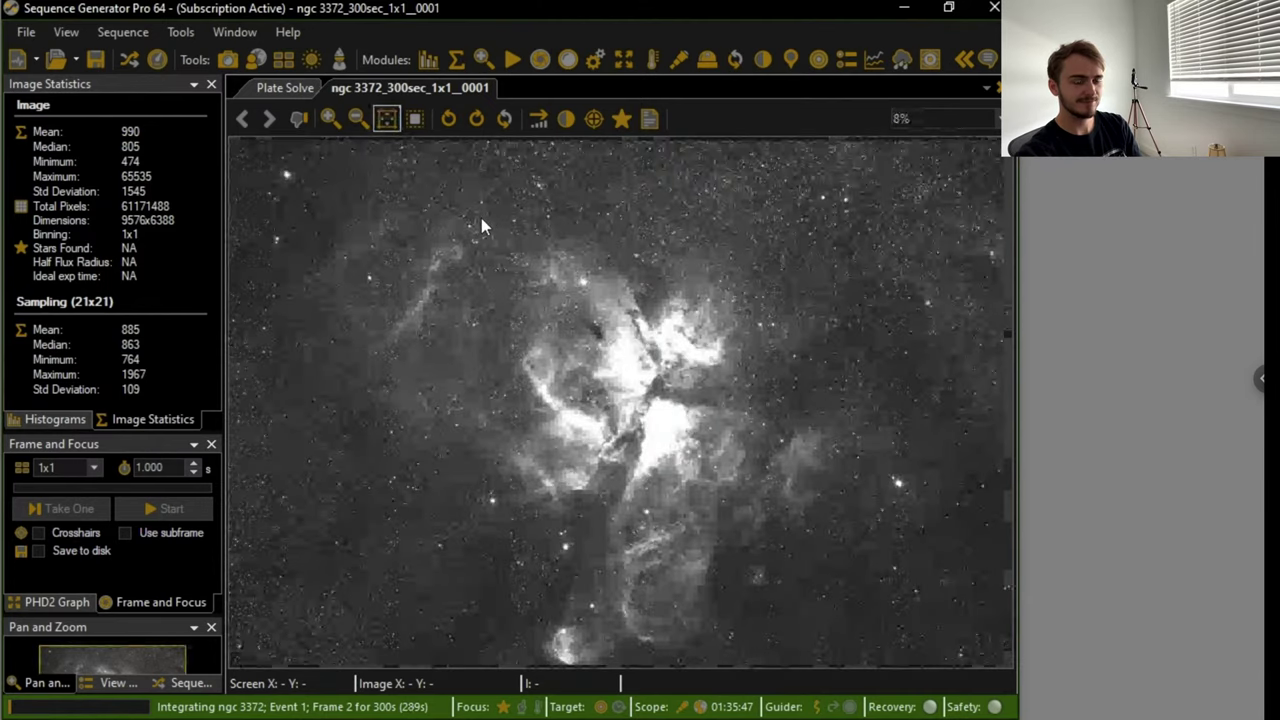
- Apply the low auto stretch to the NGC 3372 frame, and inspect its histogram and the bright nebula core
right_click(481, 220)
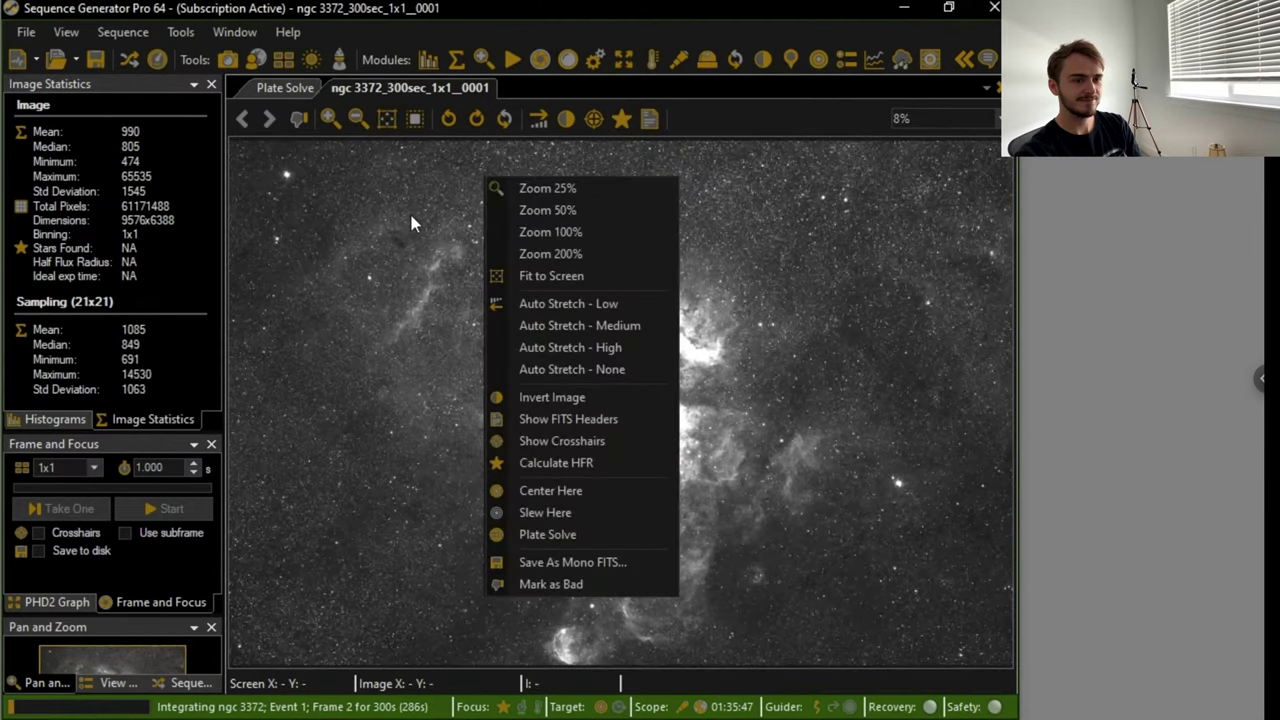
left_click(575, 308)
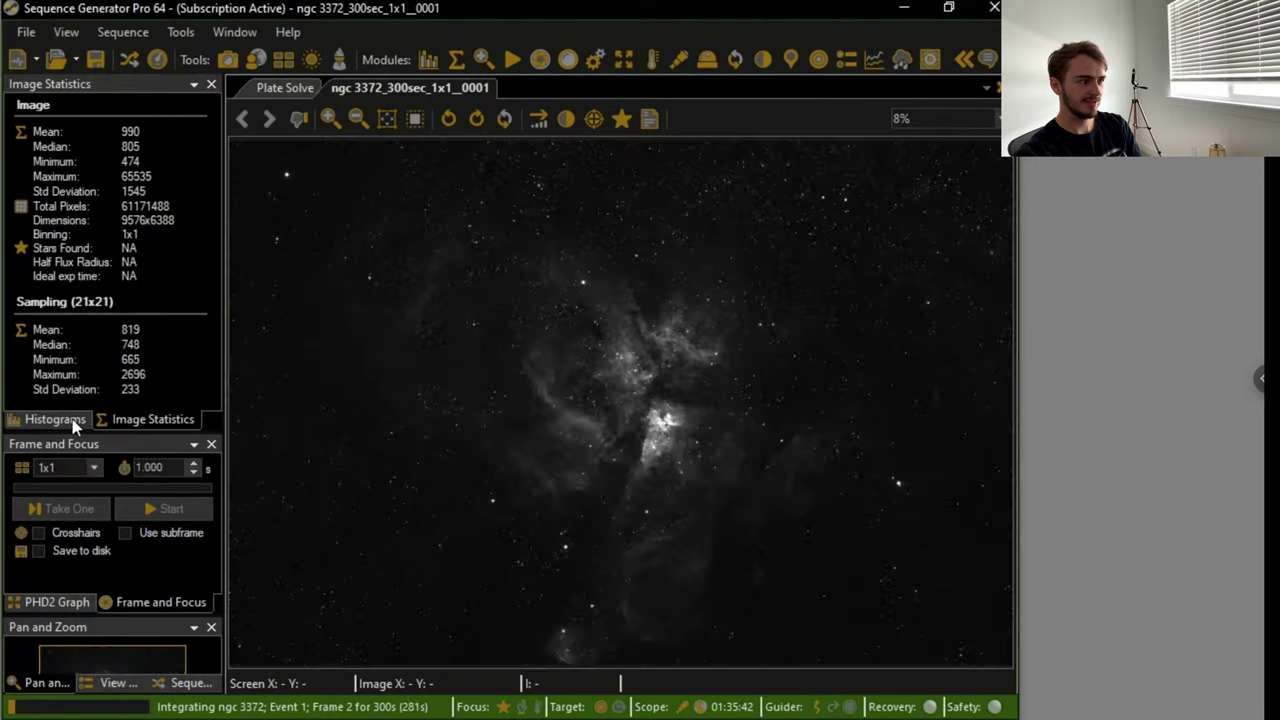
left_click(72, 421)
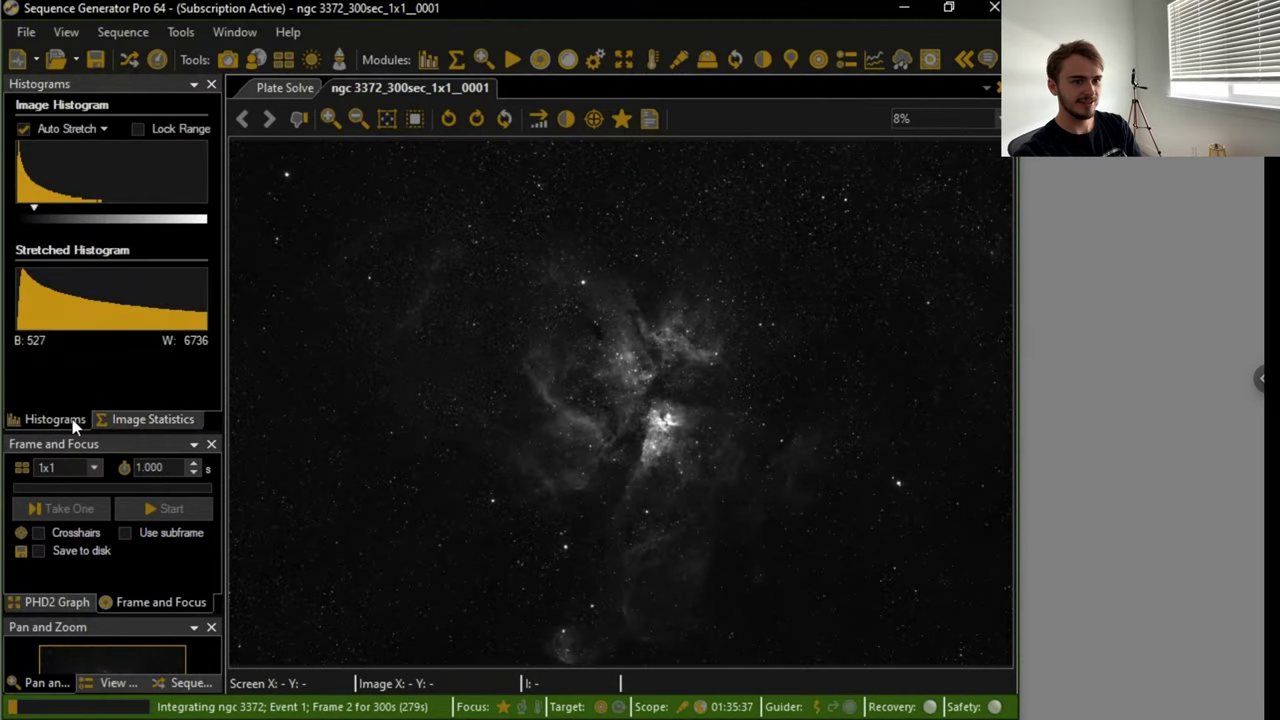
left_click(330, 119)
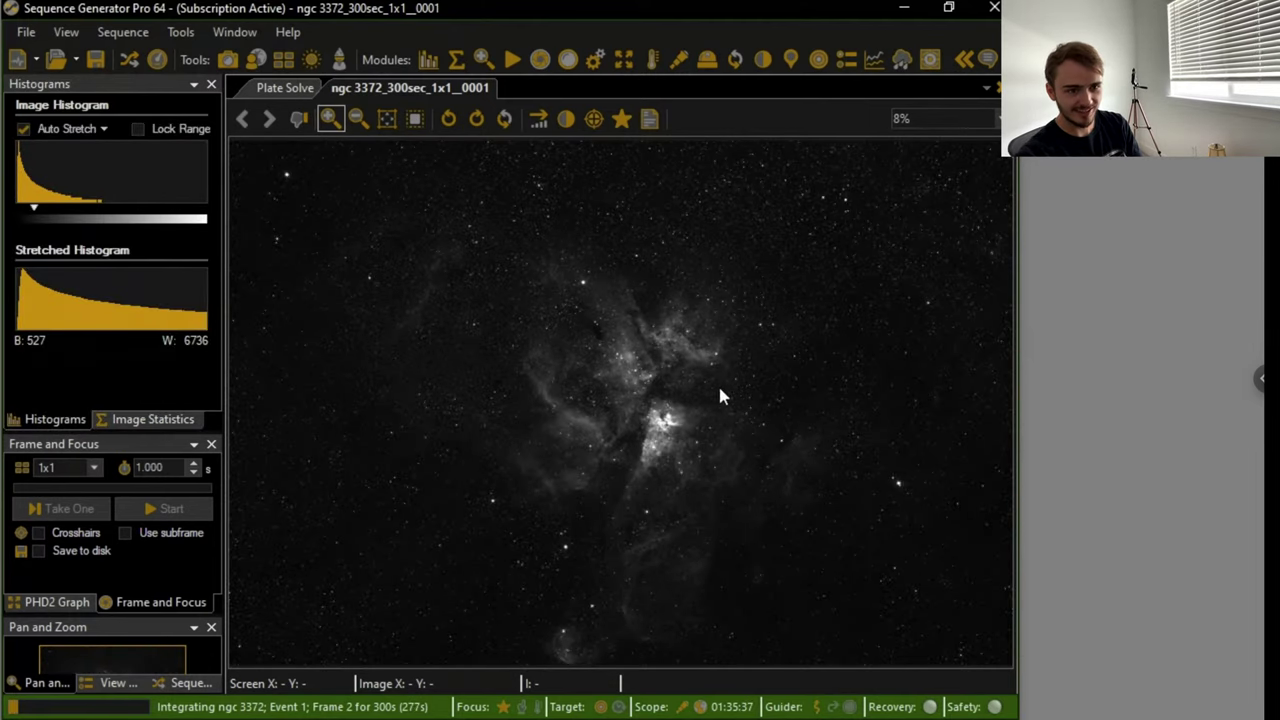
left_click(758, 423)
left_click(793, 424)
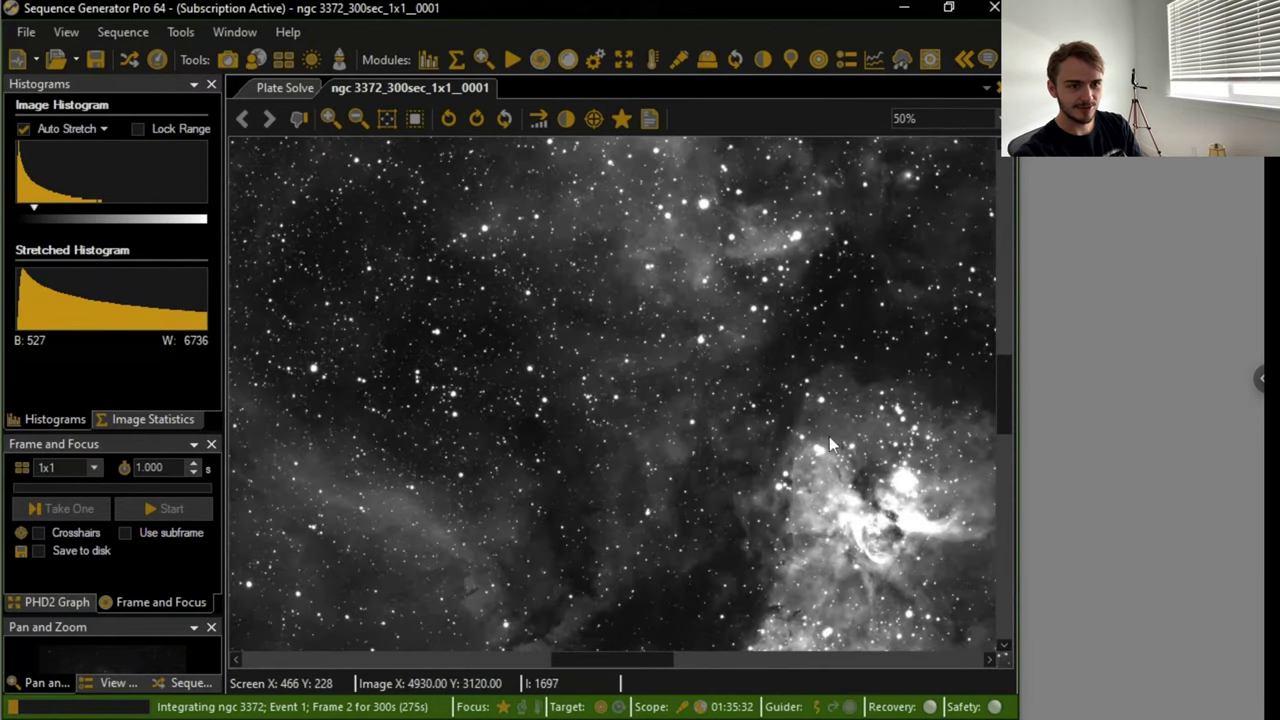
left_click_drag(790, 477, 486, 322)
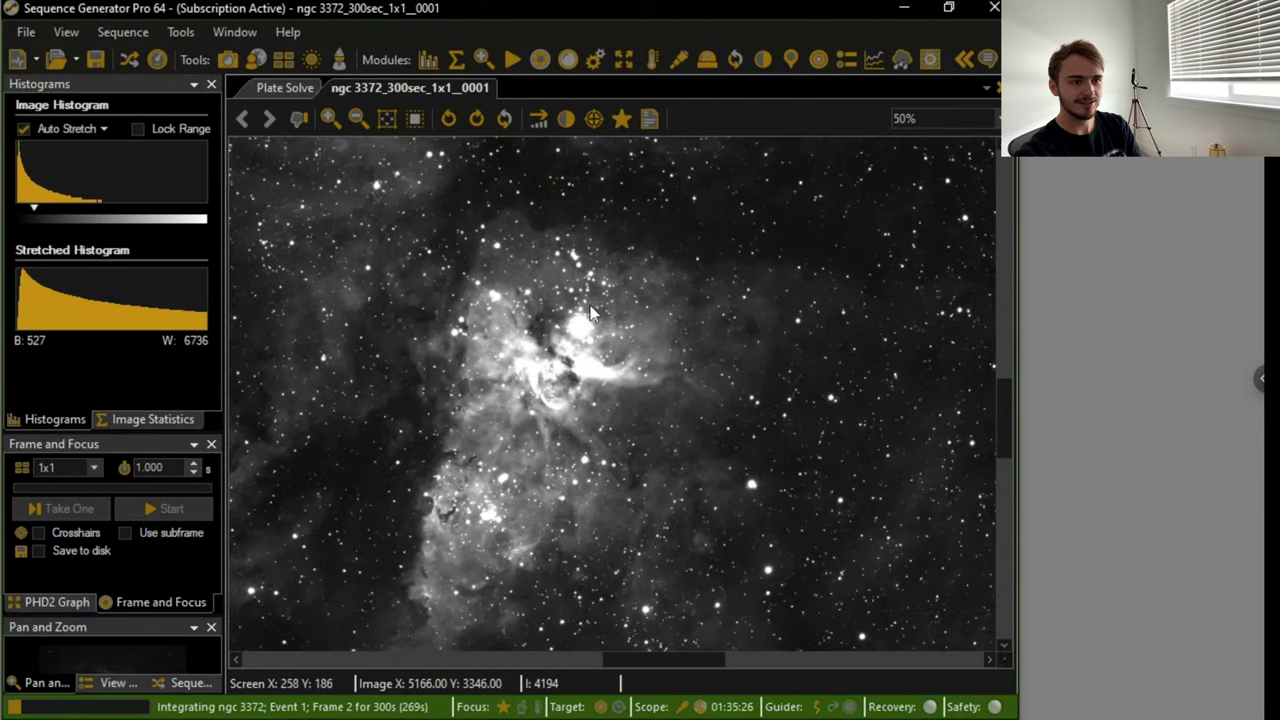
- View the NGC 3372 frame with no stretch and with high auto stretch, and return to the second rig's auto focus run
right_click(590, 313)
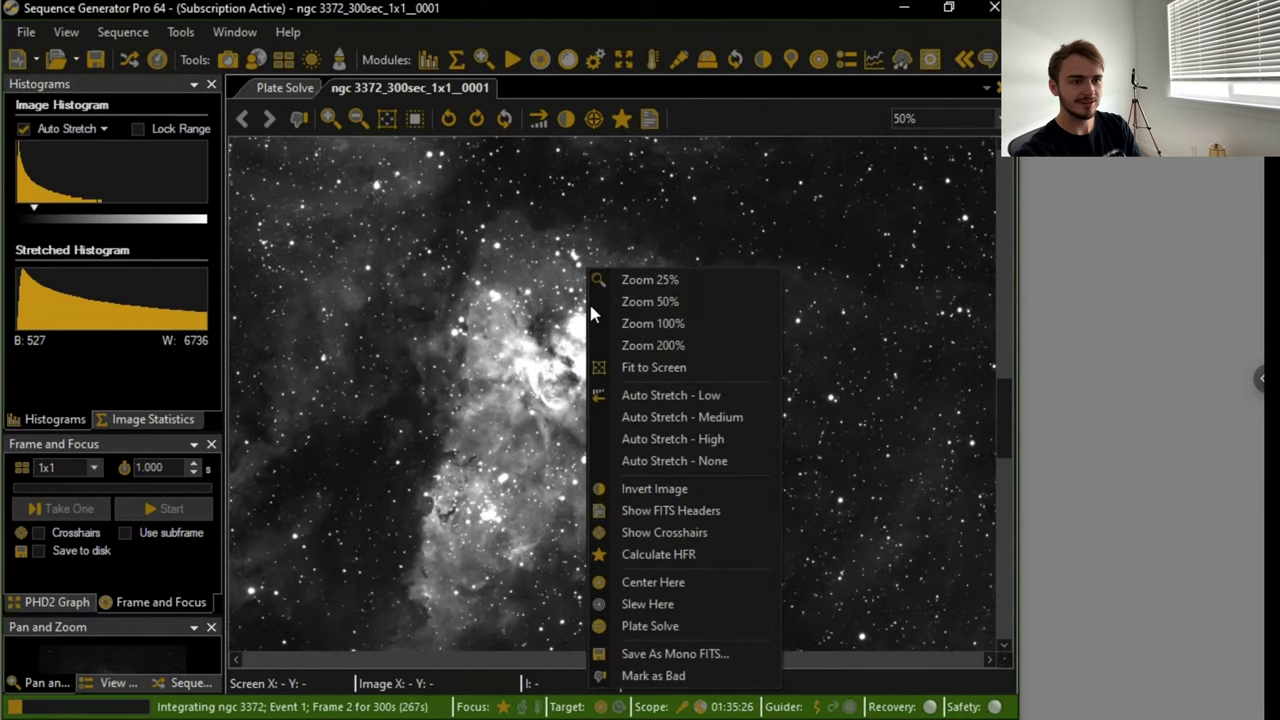
left_click(695, 463)
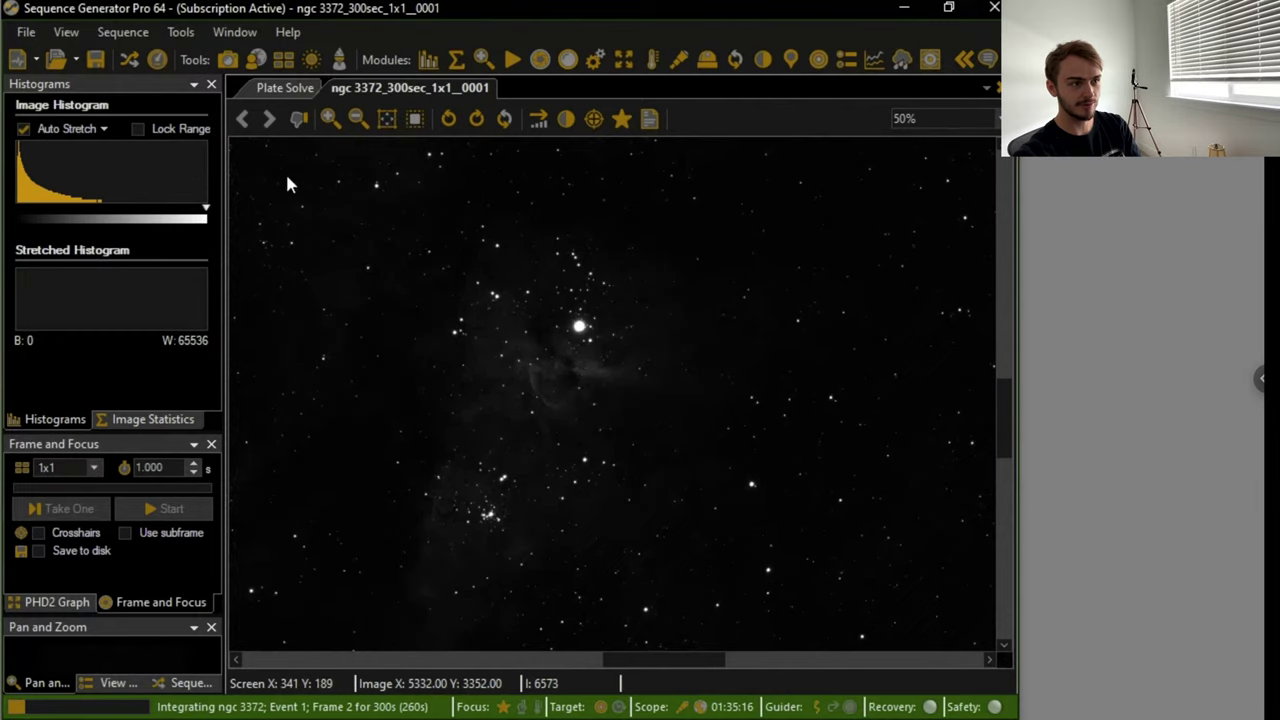
right_click(390, 187)
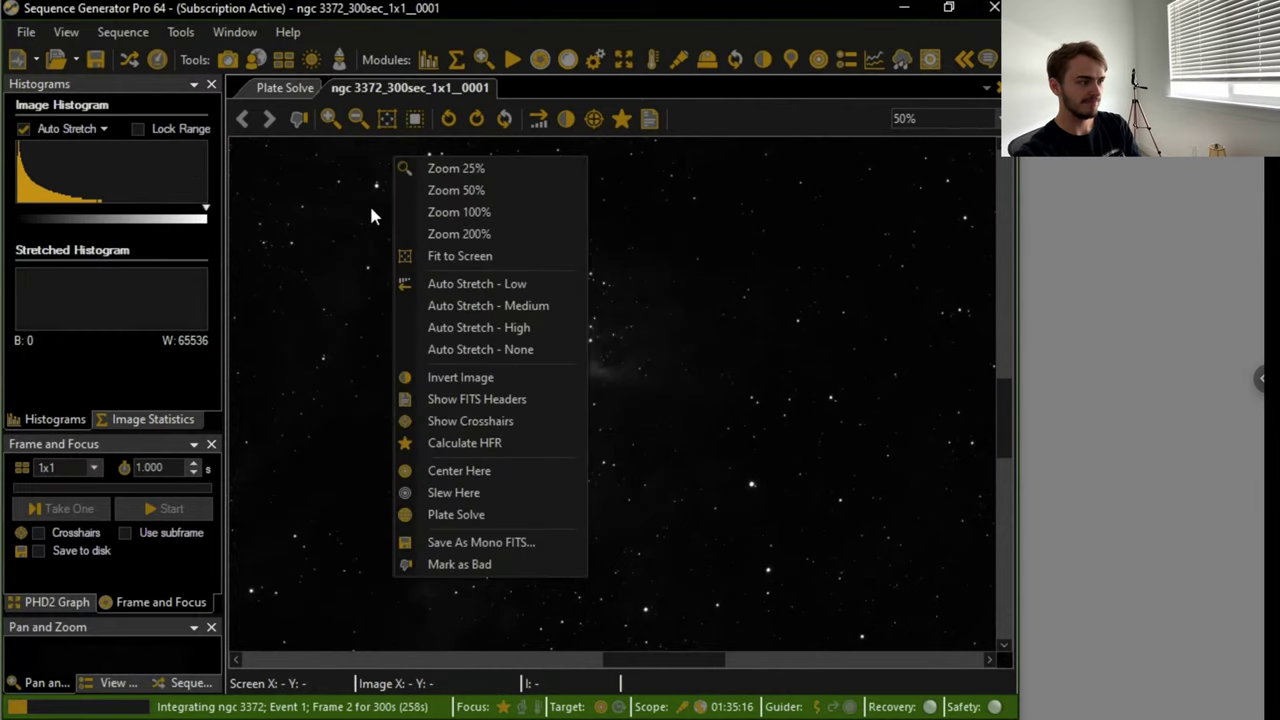
left_click(448, 330)
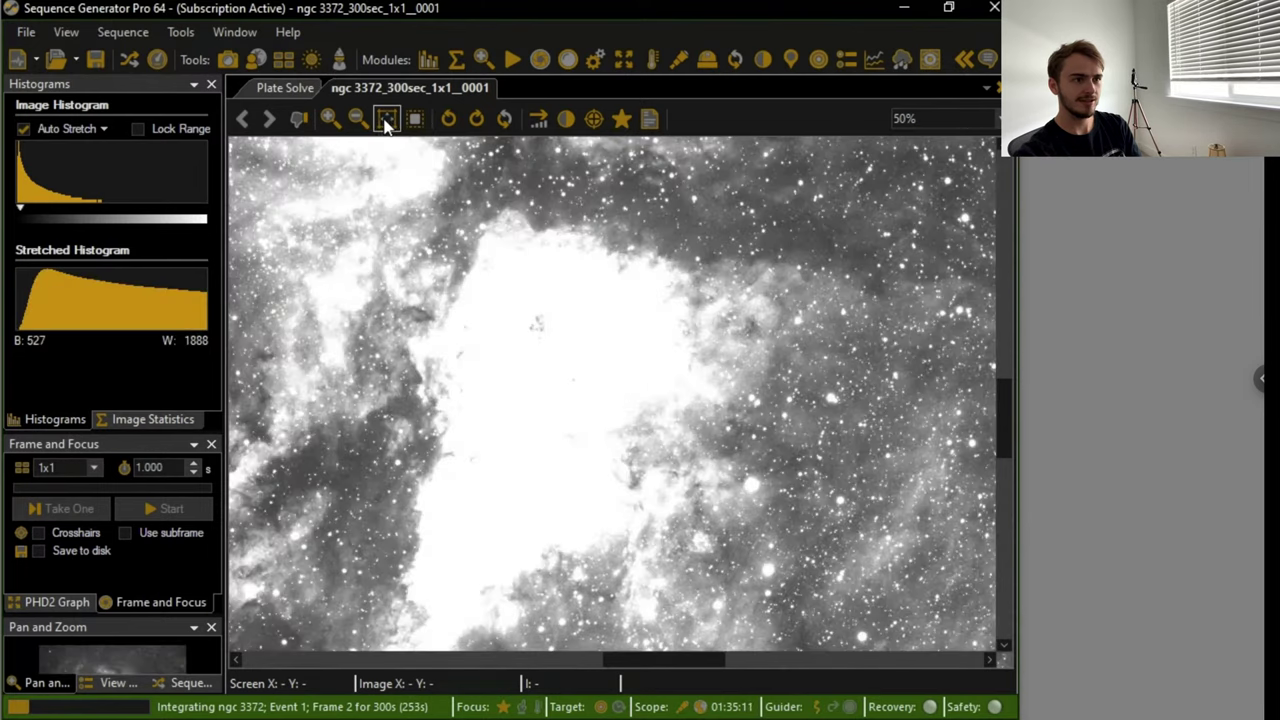
left_click(387, 119)
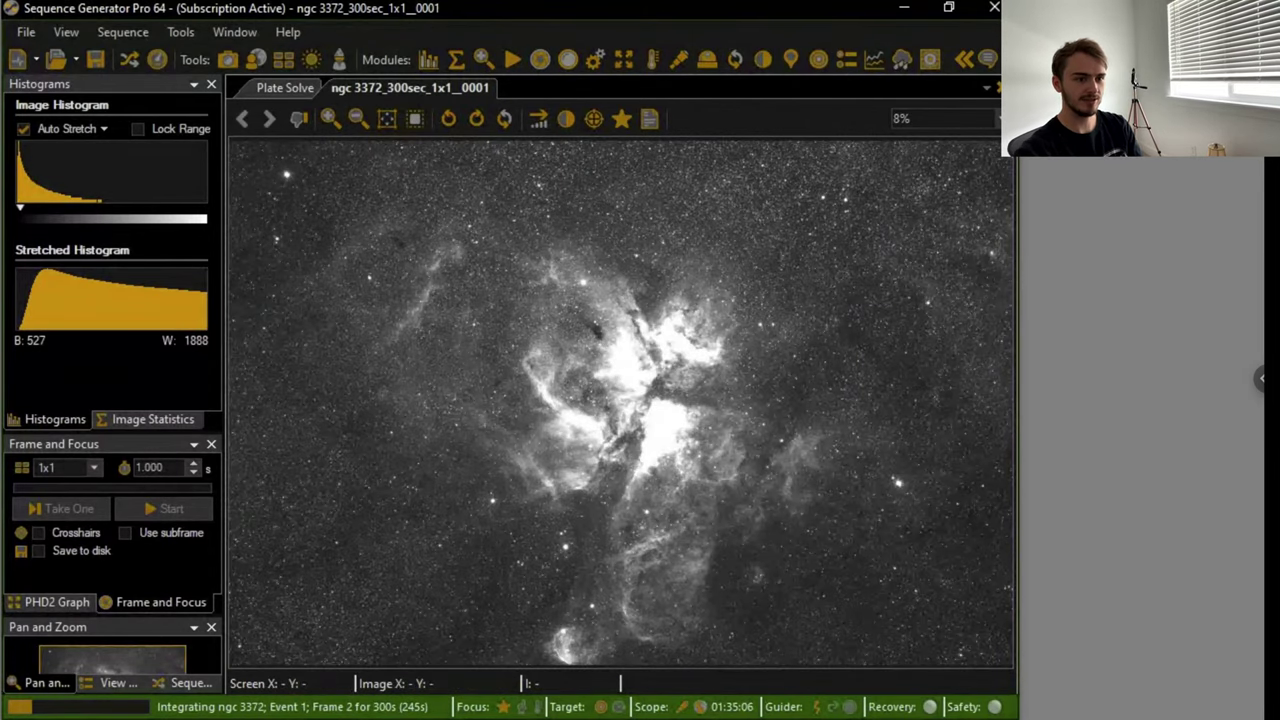
left_click(480, 718)
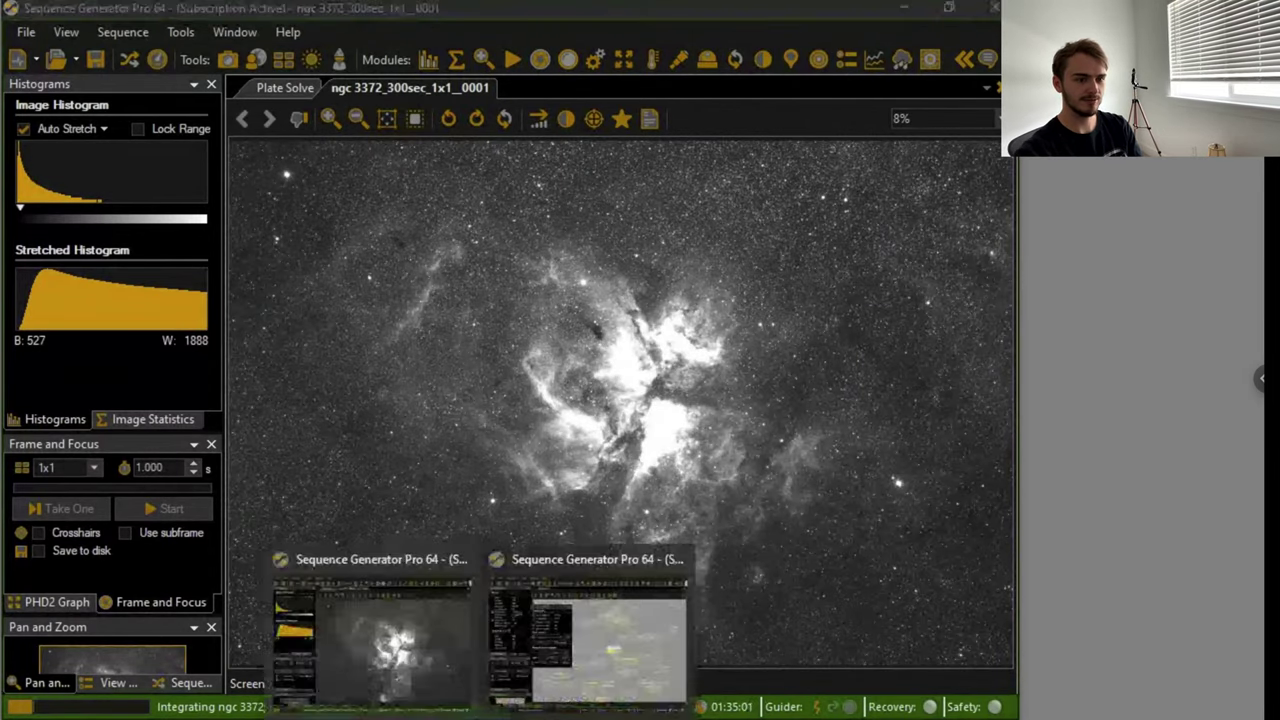
left_click(581, 666)
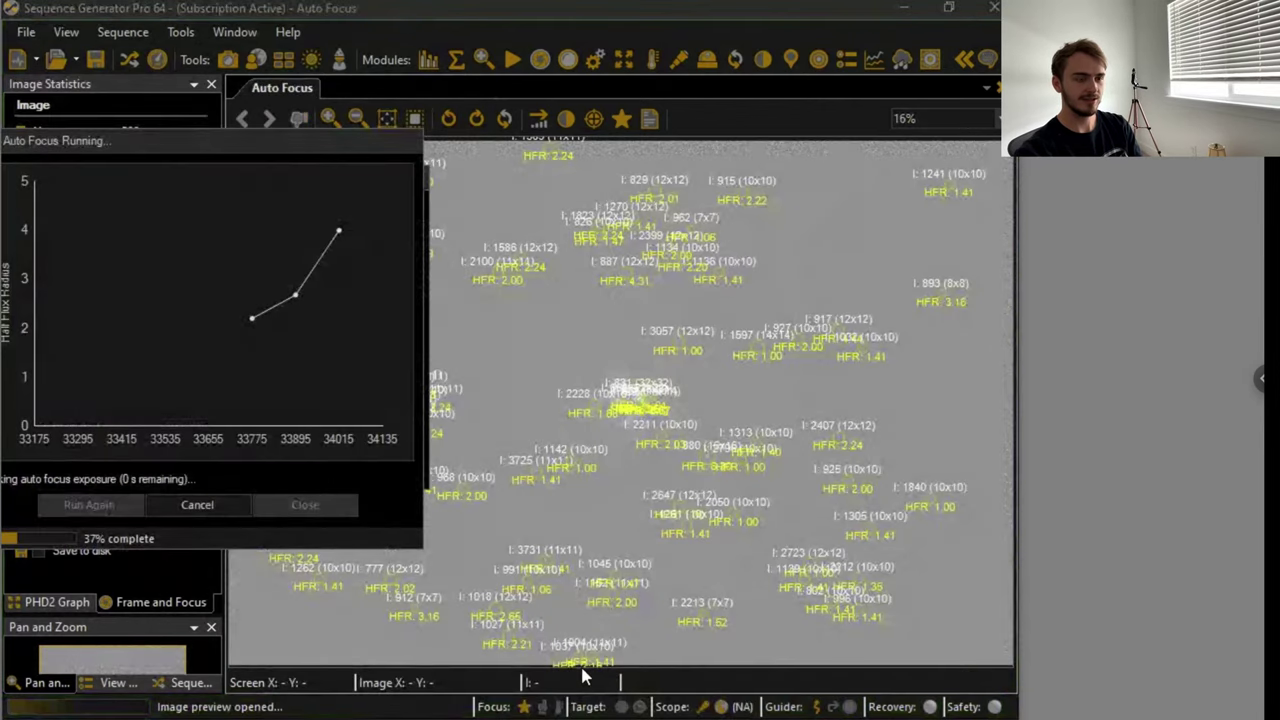